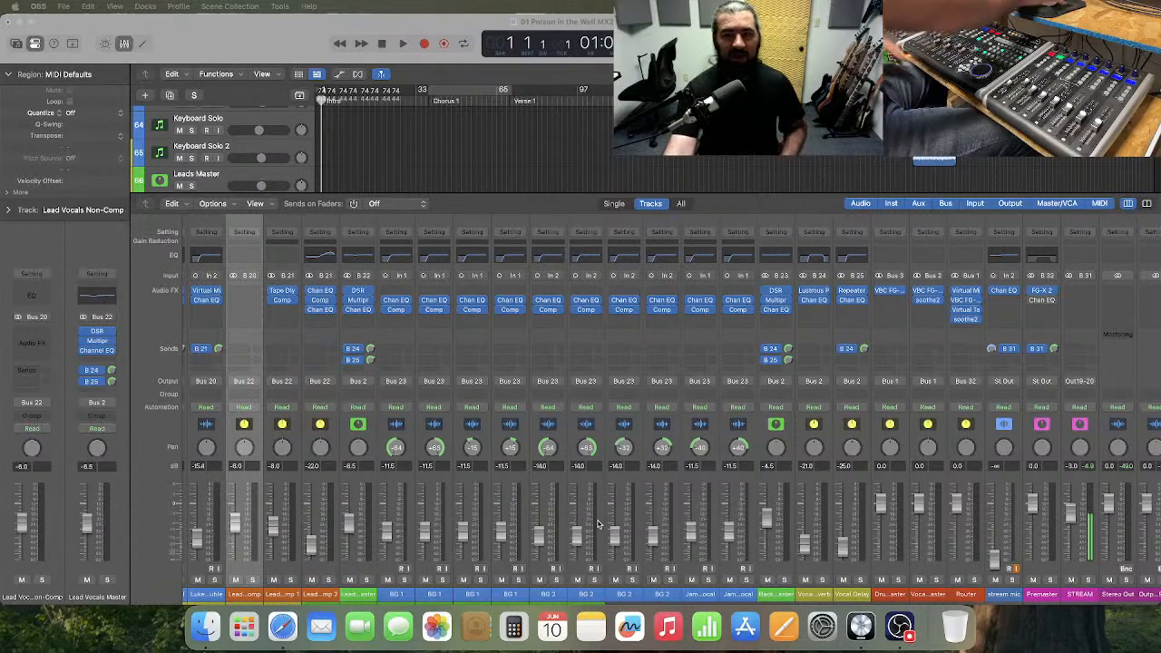
Open the Channel EQ on the Premaster channel, bypass it and close its window.
click(1042, 304)
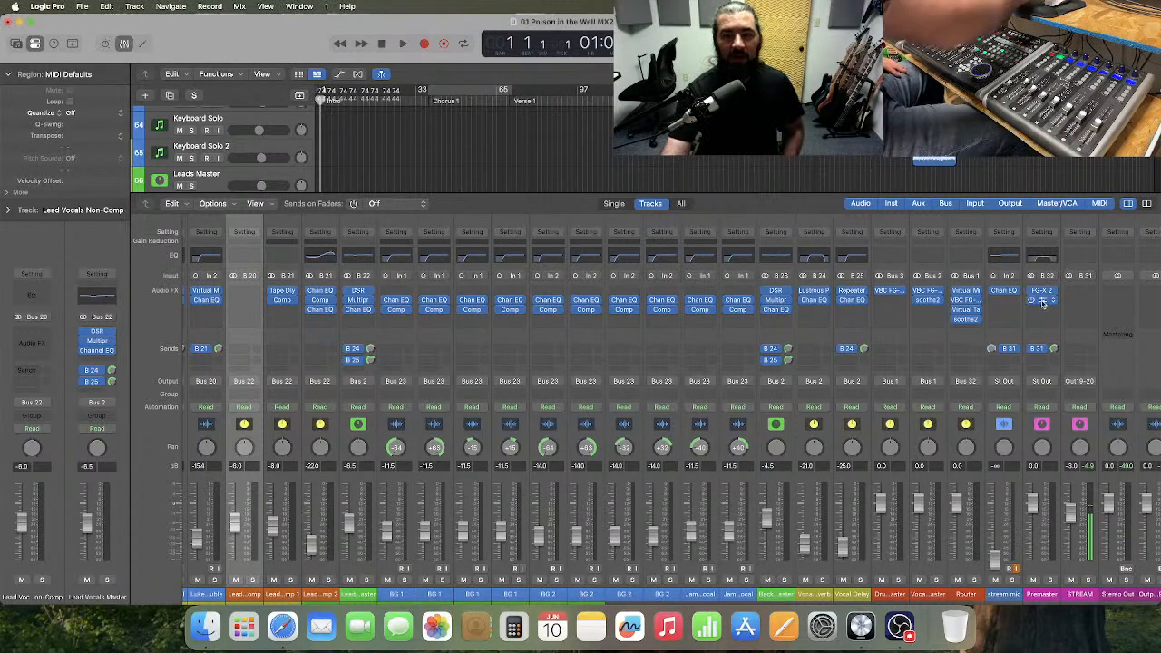
click(1041, 302)
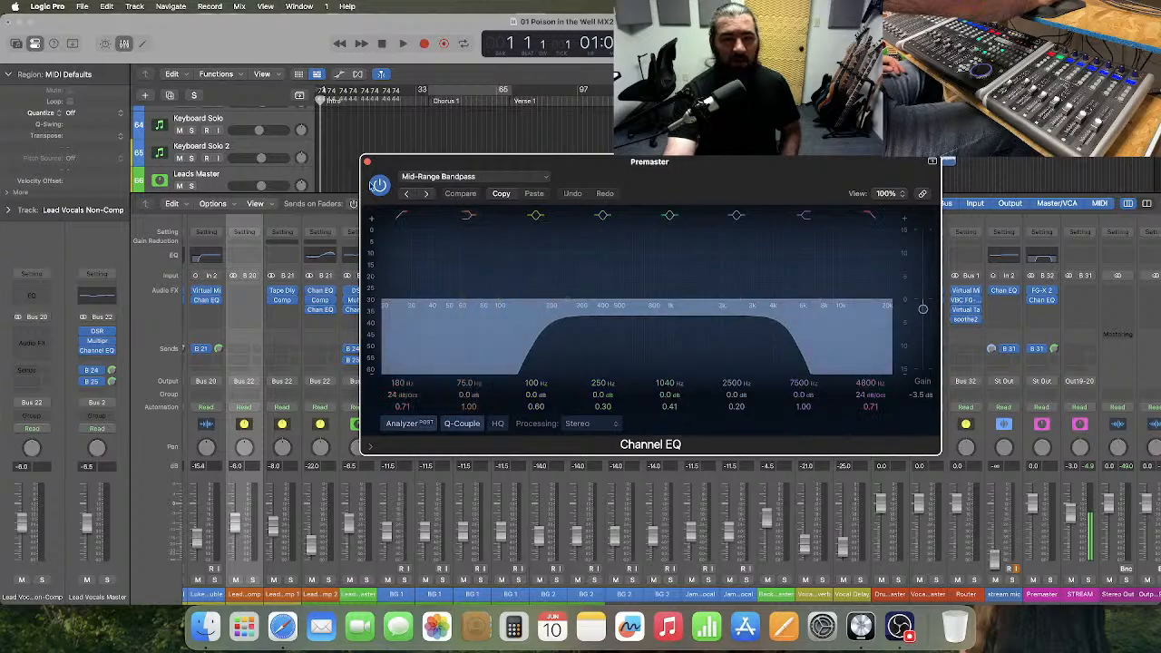
click(379, 185)
click(368, 163)
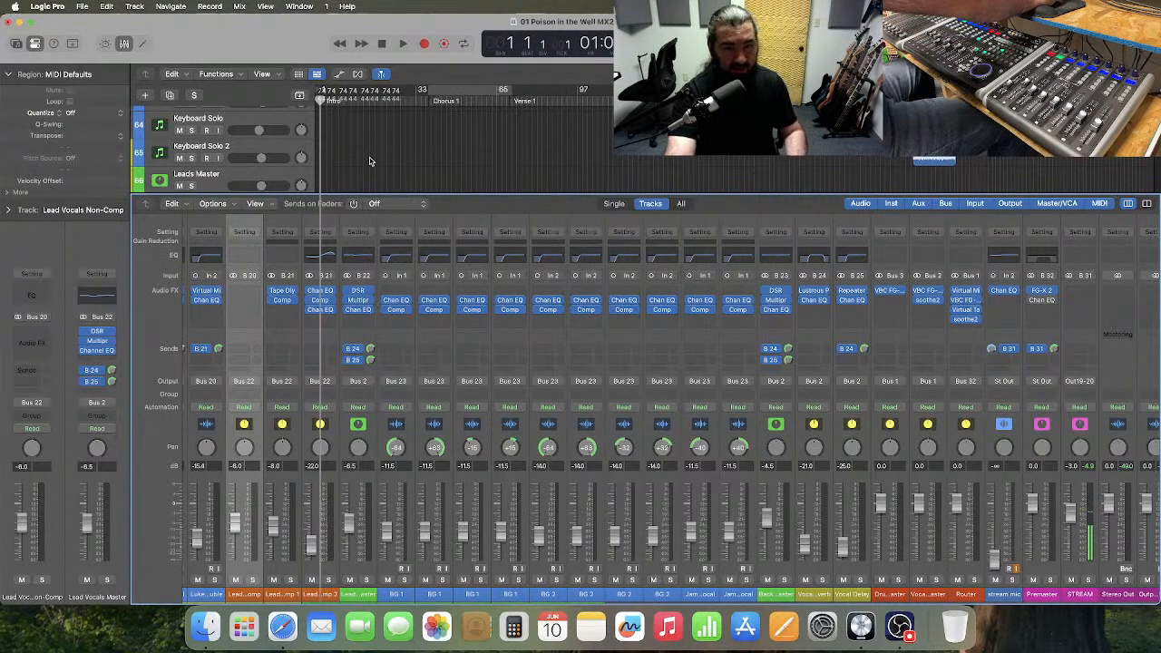
Hide the mixer and place the playhead at bar 79 in Verse 1.
key(x)
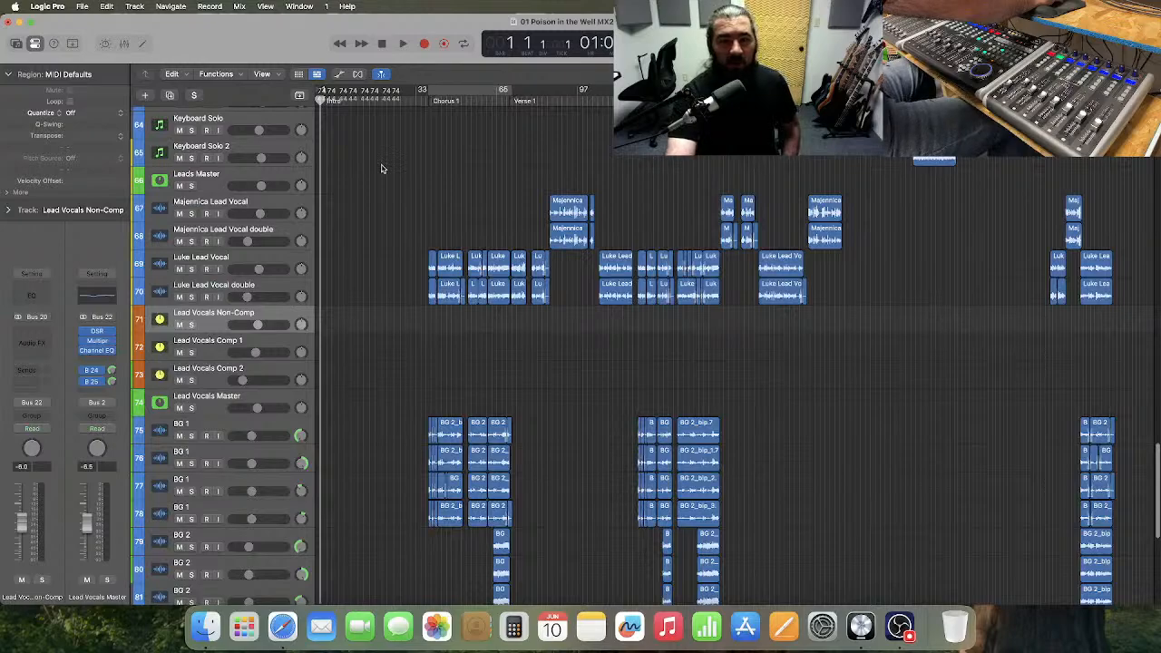
click(534, 101)
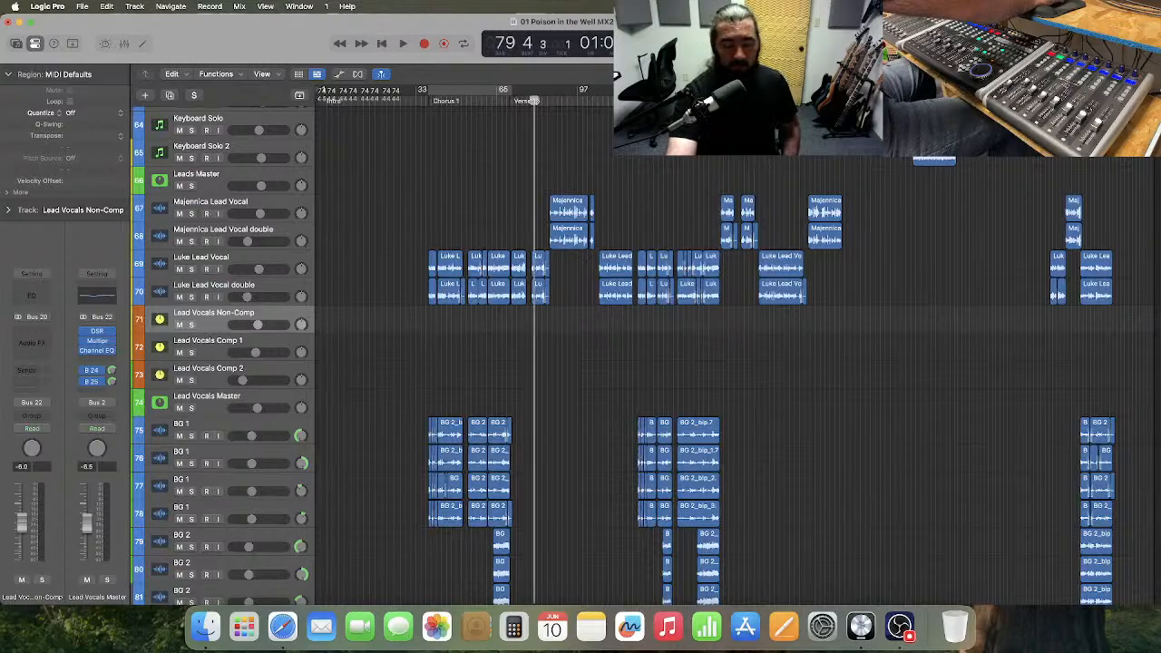
key(super+Right)
key(super+Right)
key(super+Right)
key(super+Right)
key(super+Right)
key(super+Right)
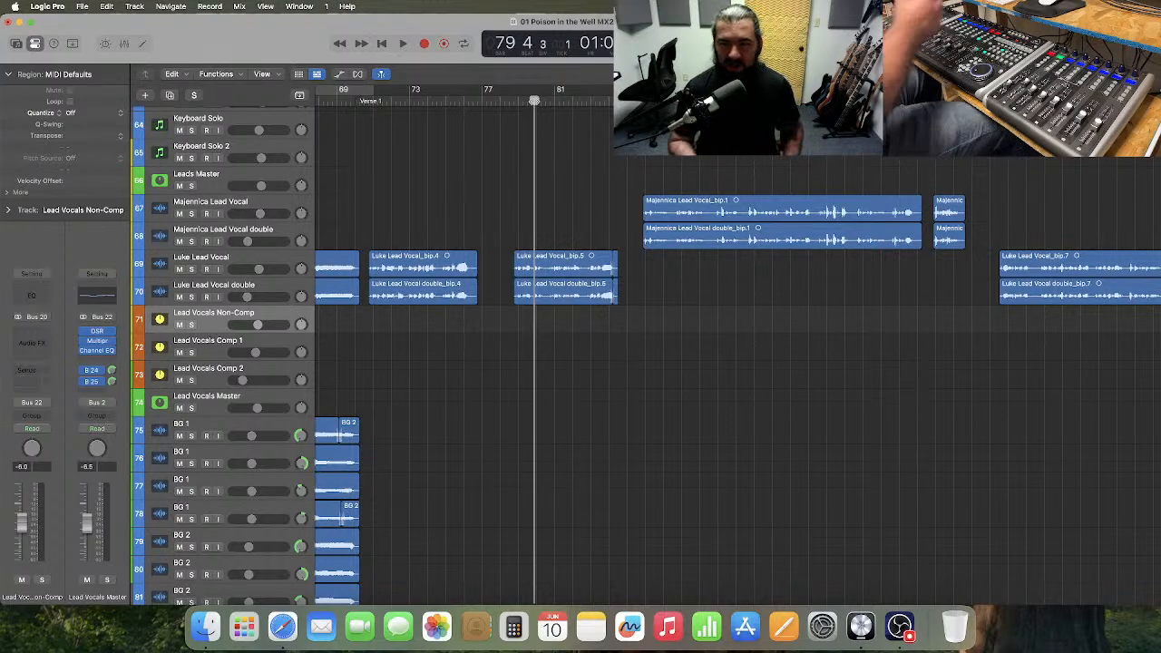
key(super+Left)
key(super+Left)
key(super+Left)
key(super+Left)
key(super+Left)
key(super+Left)
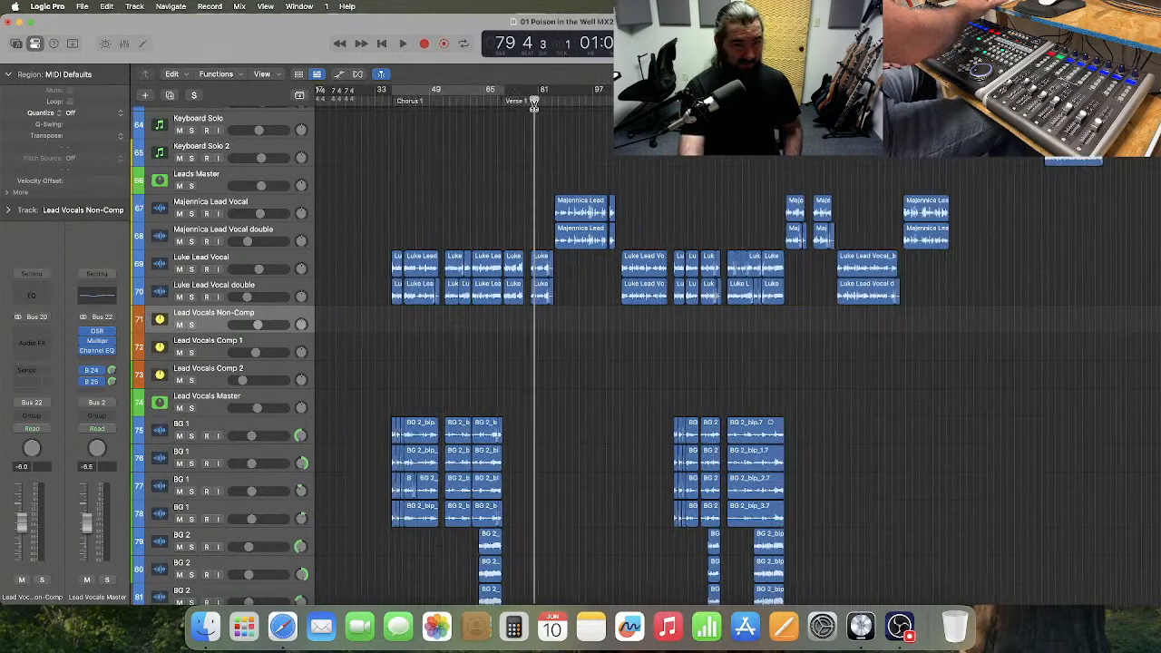
key(super+Left)
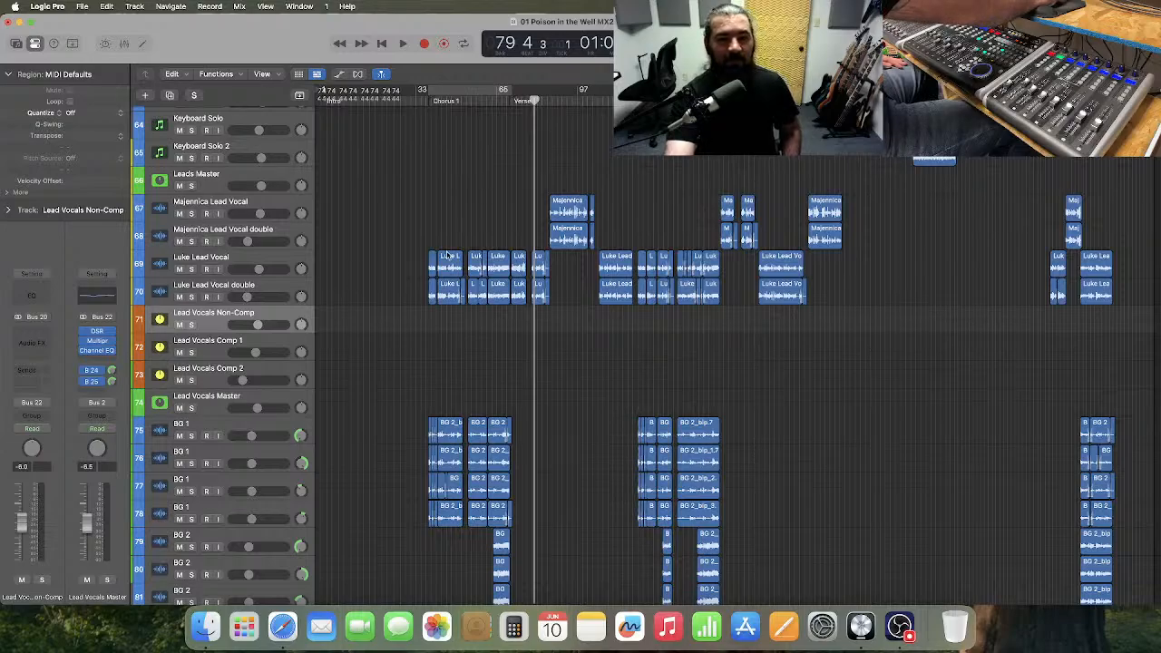
Return the playhead to the project start and enlarge the timeline around the drum tracks' intro.
scroll(446, 255, up, 10)
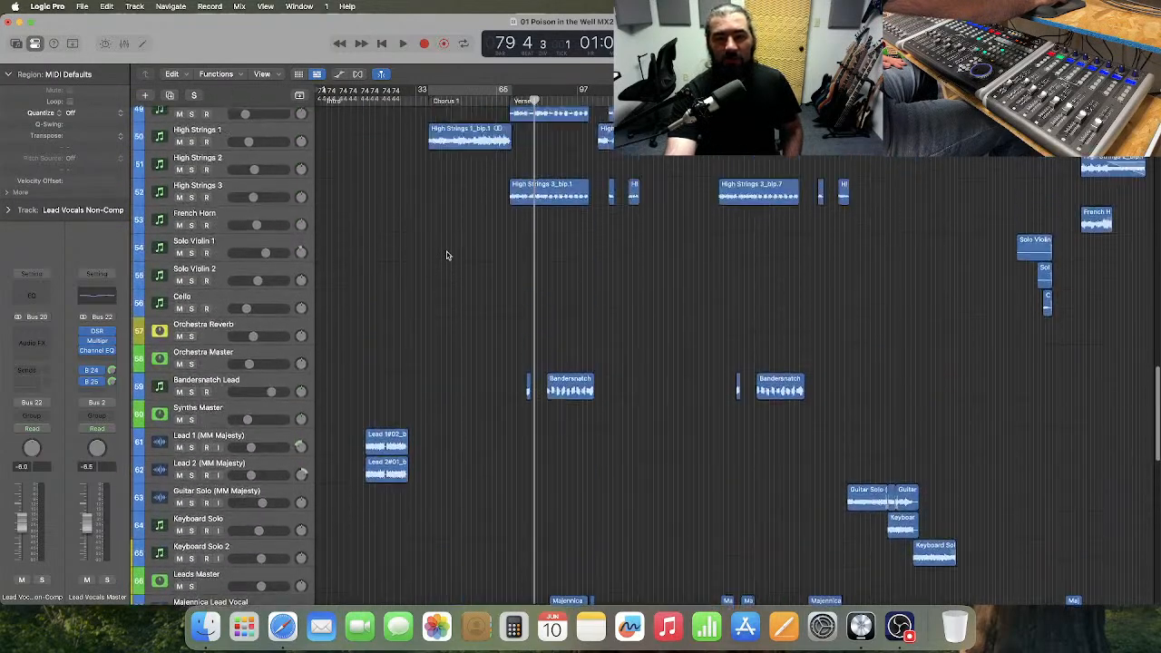
scroll(447, 255, up, 18)
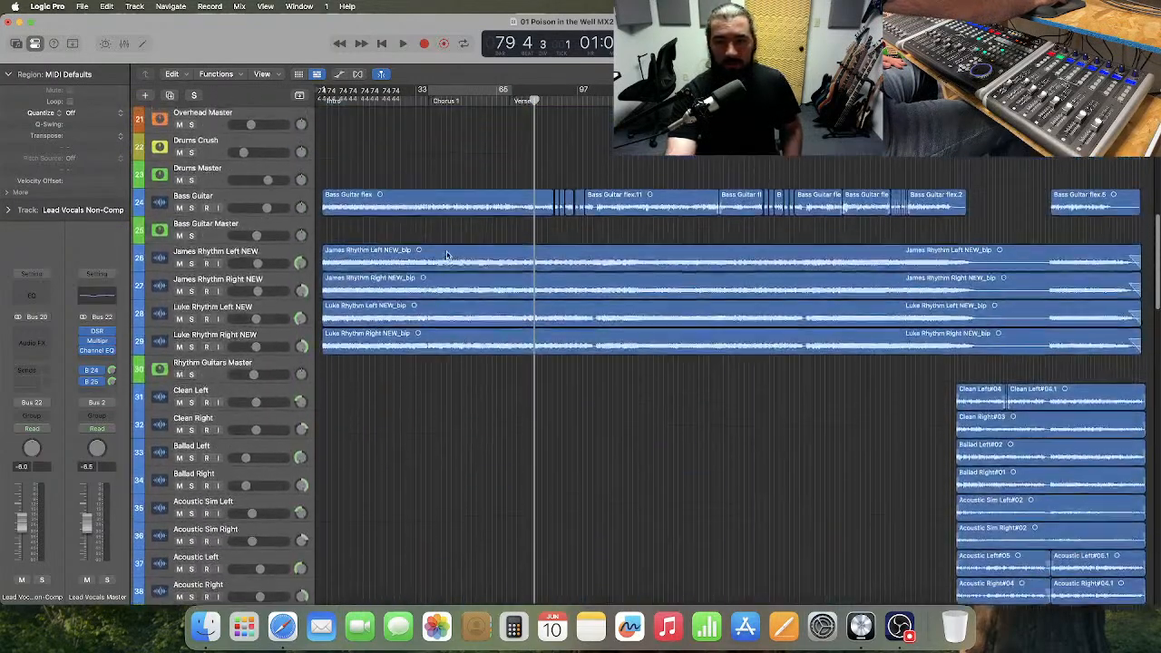
scroll(446, 254, up, 20)
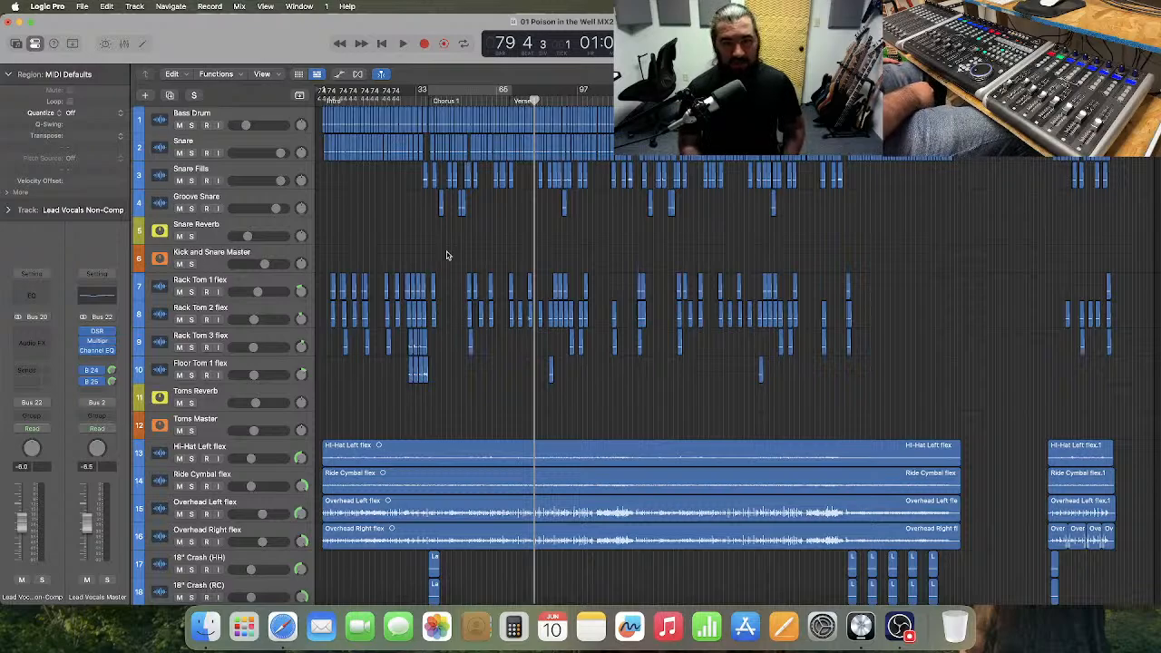
key(Return)
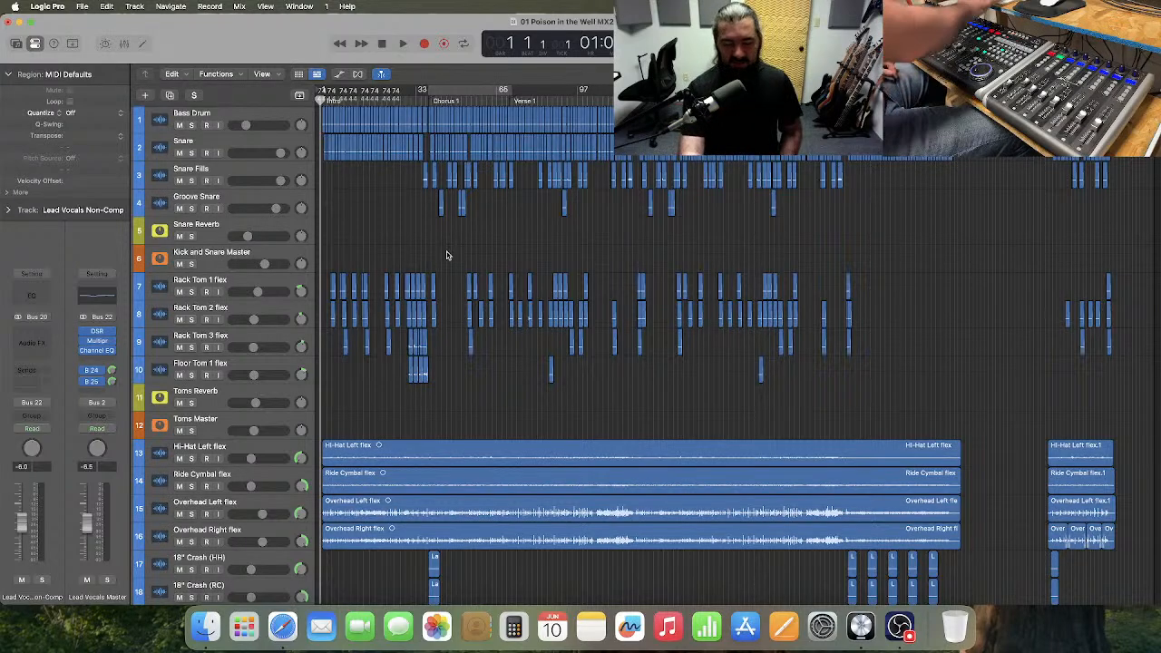
key(super+Right)
key(super+Right)
key(super+Right)
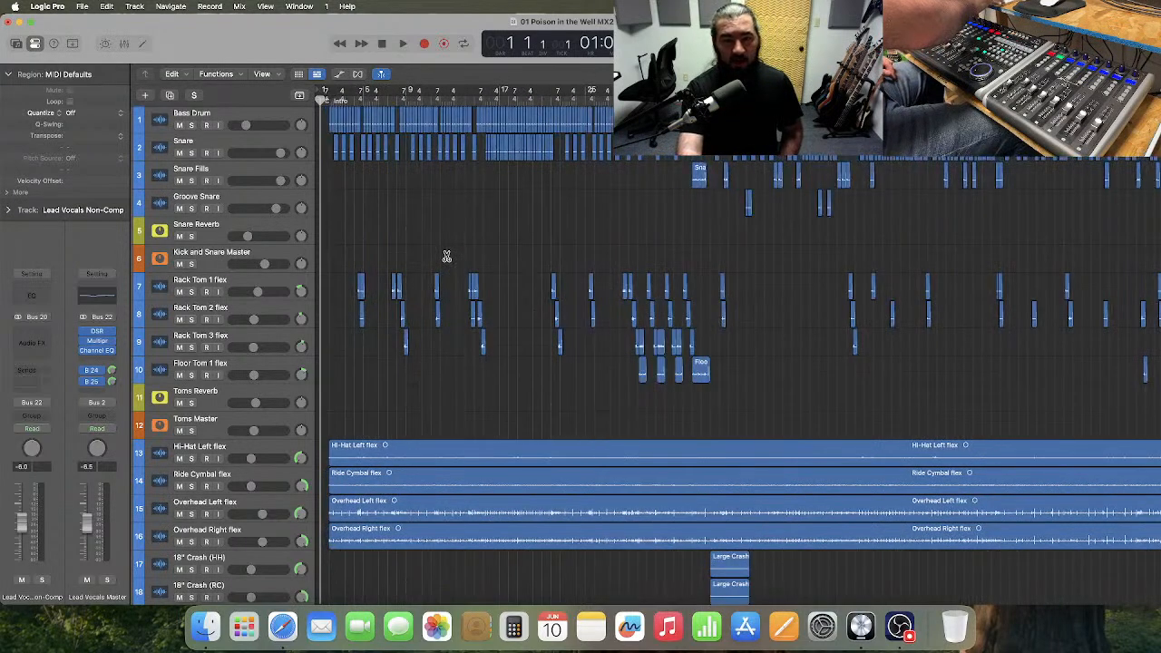
key(super+Right)
key(super+Right)
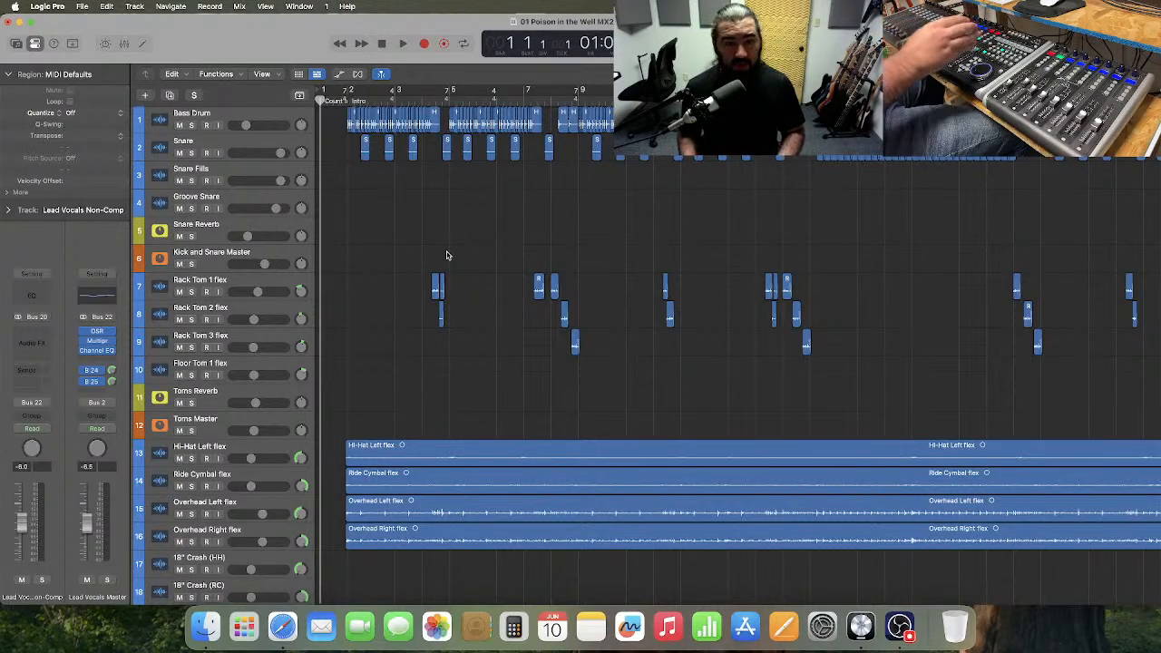
Step the playhead forward and back bar by bar within the intro, ending at bar 3.
key(period)
key(period)
key(period)
key(period)
key(period)
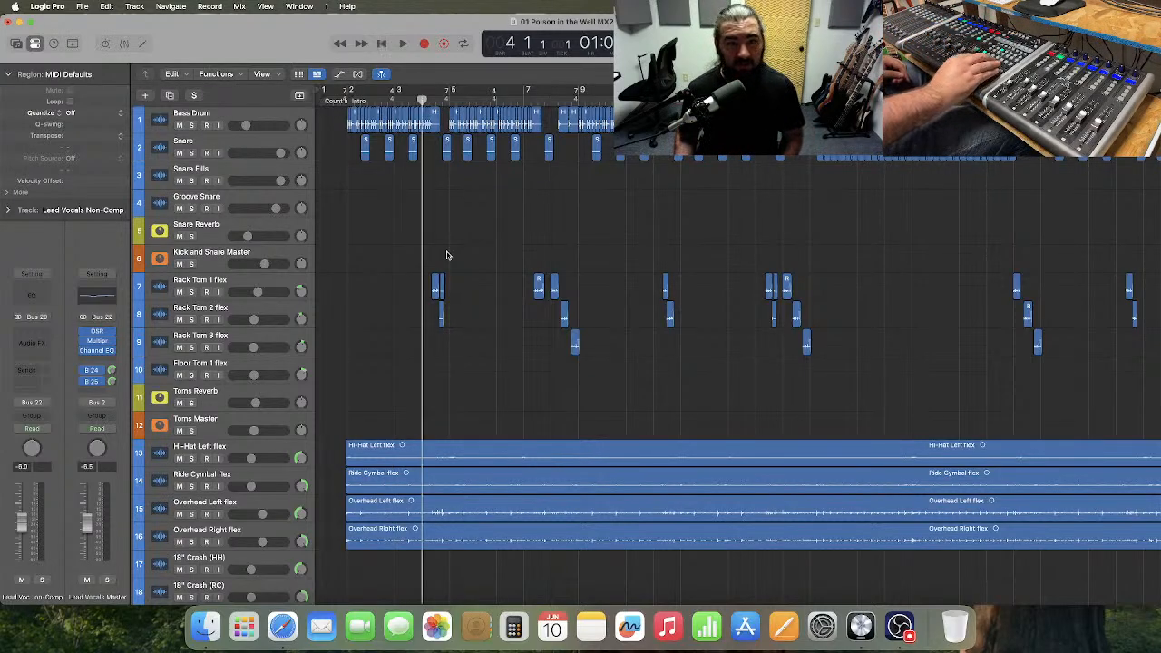
key(comma)
key(comma)
key(comma)
key(comma)
key(comma)
key(period)
key(period)
key(period)
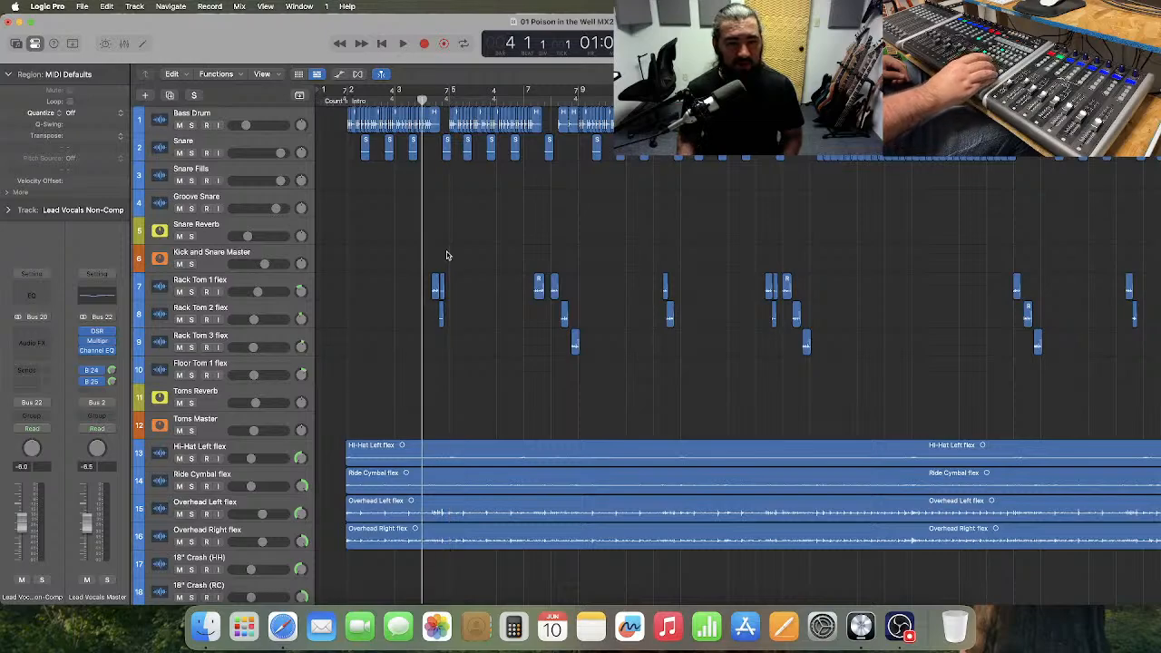
key(comma)
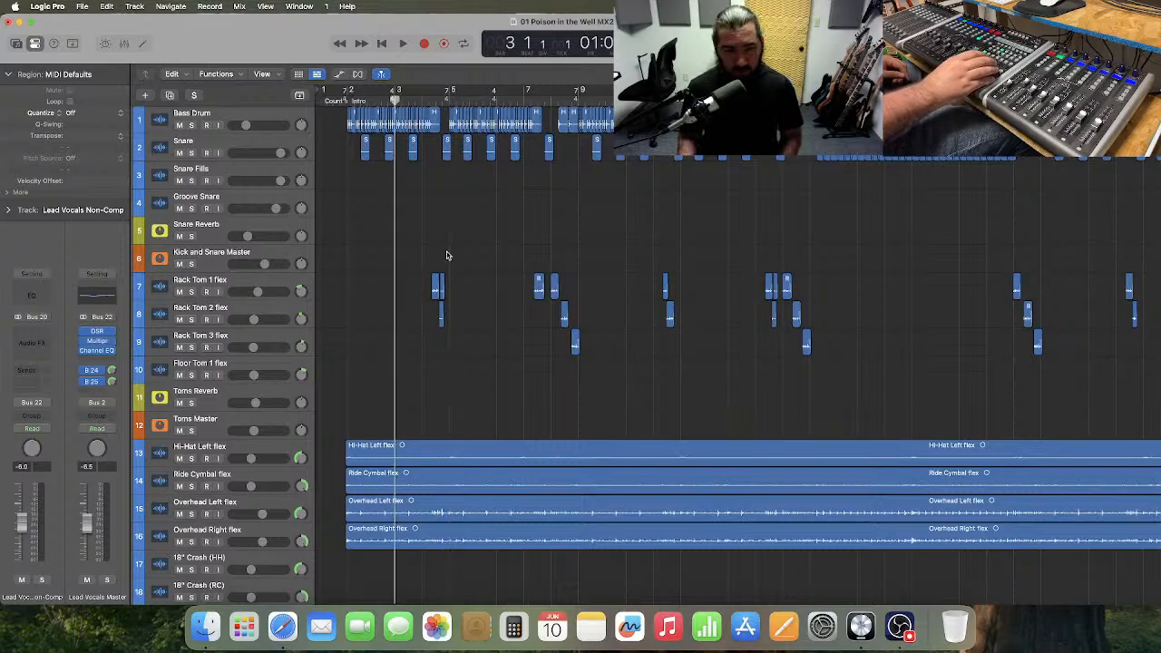
Show the automation lanes on all tracks.
scroll(446, 254, down, 3)
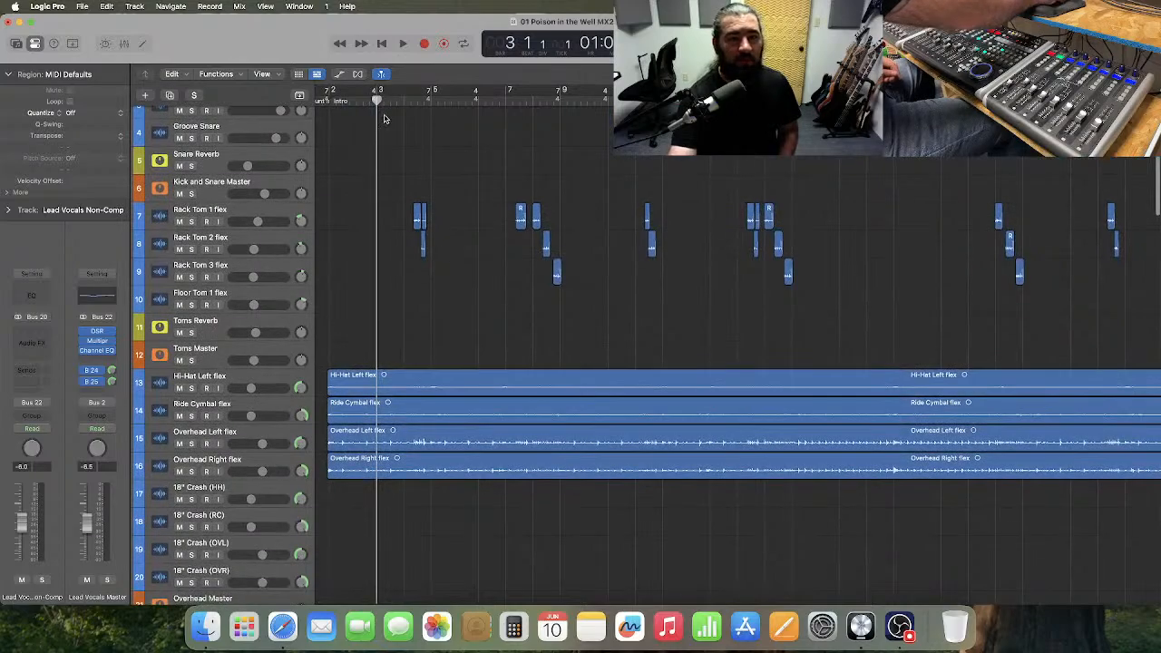
click(338, 75)
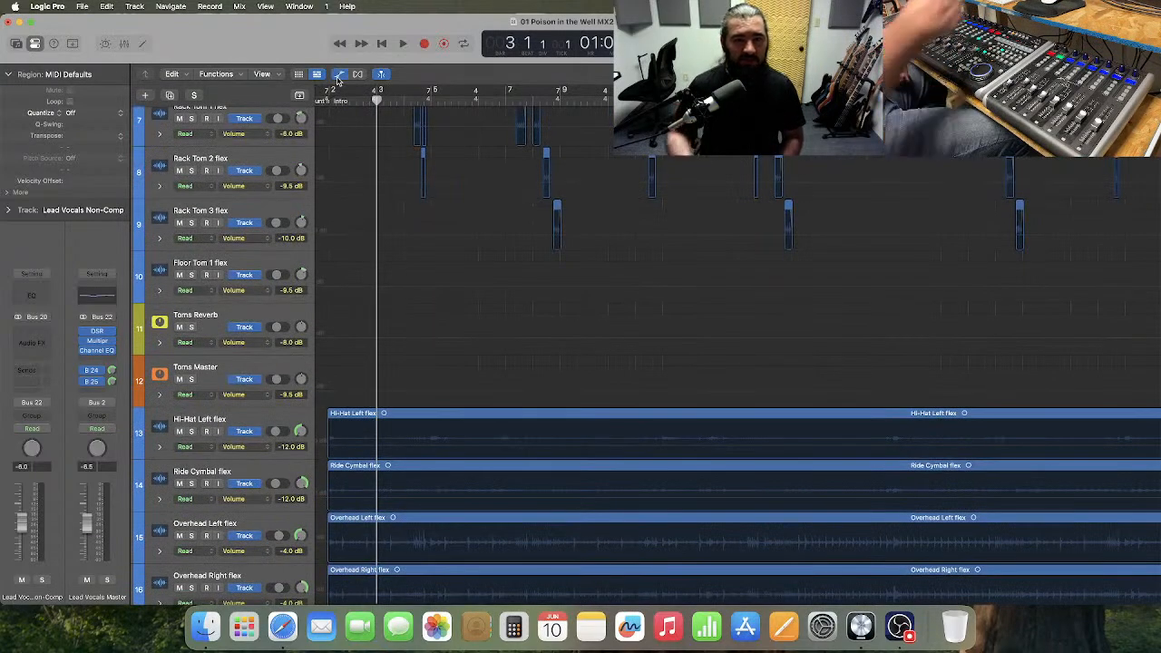
scroll(369, 198, up, 5)
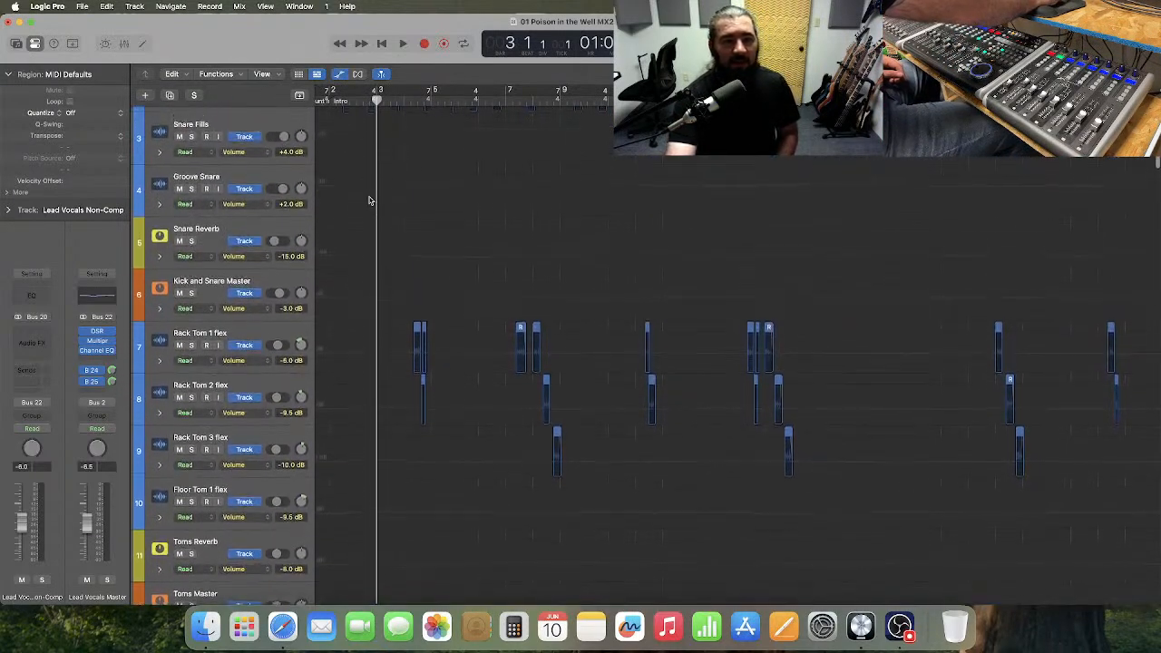
scroll(369, 197, up, 3)
scroll(370, 194, down, 4)
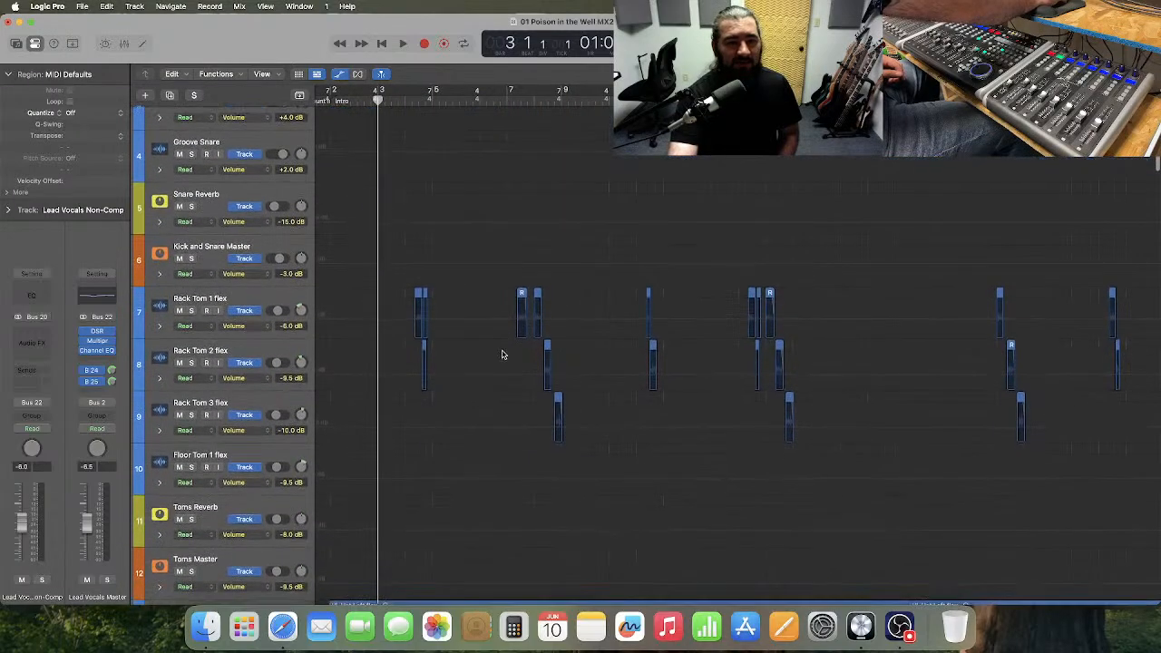
Create volume automation lines on Rack Tom 1, Rack Tom 2, Rack Tom 3 and Floor Tom 1 at their present levels.
click(468, 332)
click(484, 385)
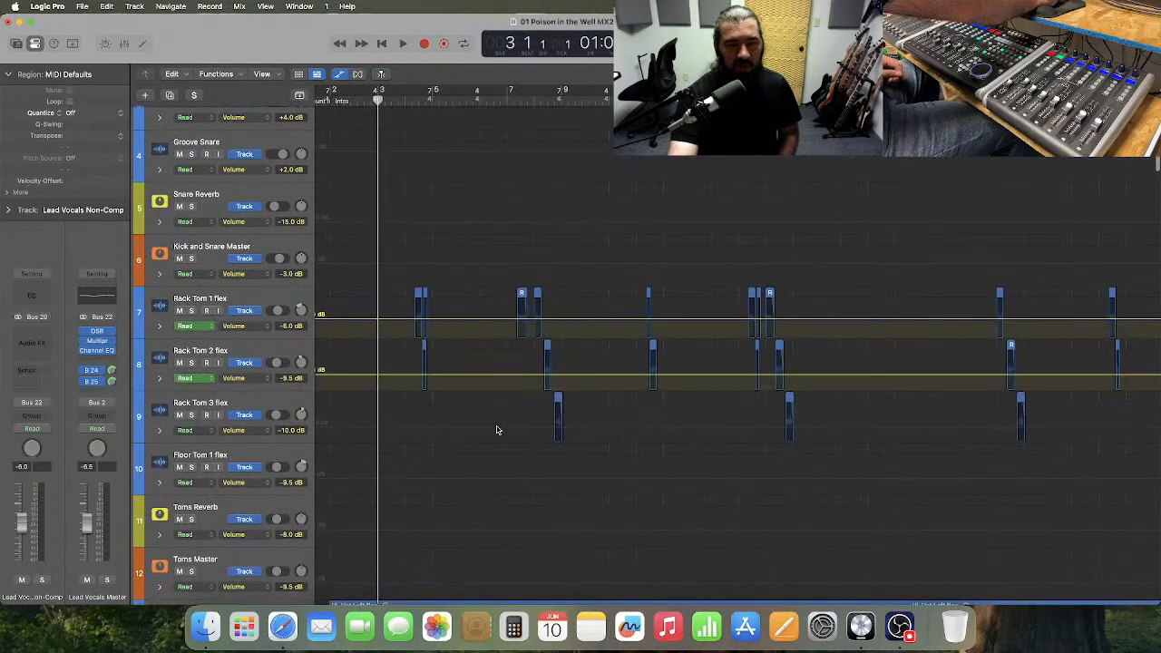
click(499, 430)
click(509, 469)
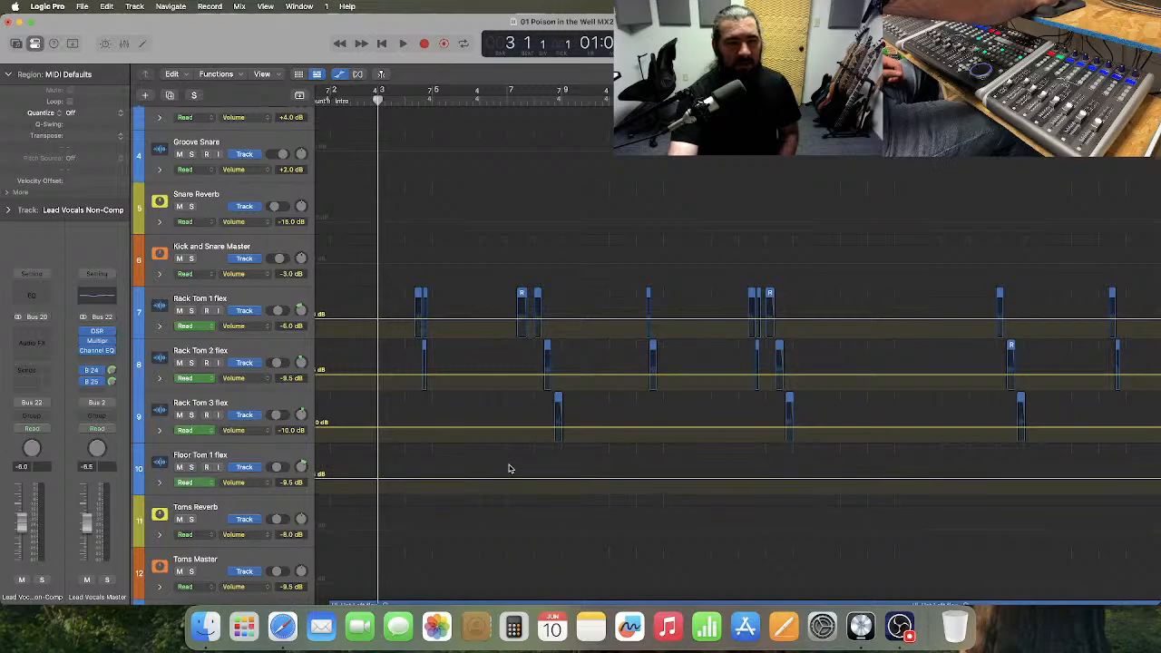
scroll(508, 467, down, 2)
scroll(505, 463, left, 2)
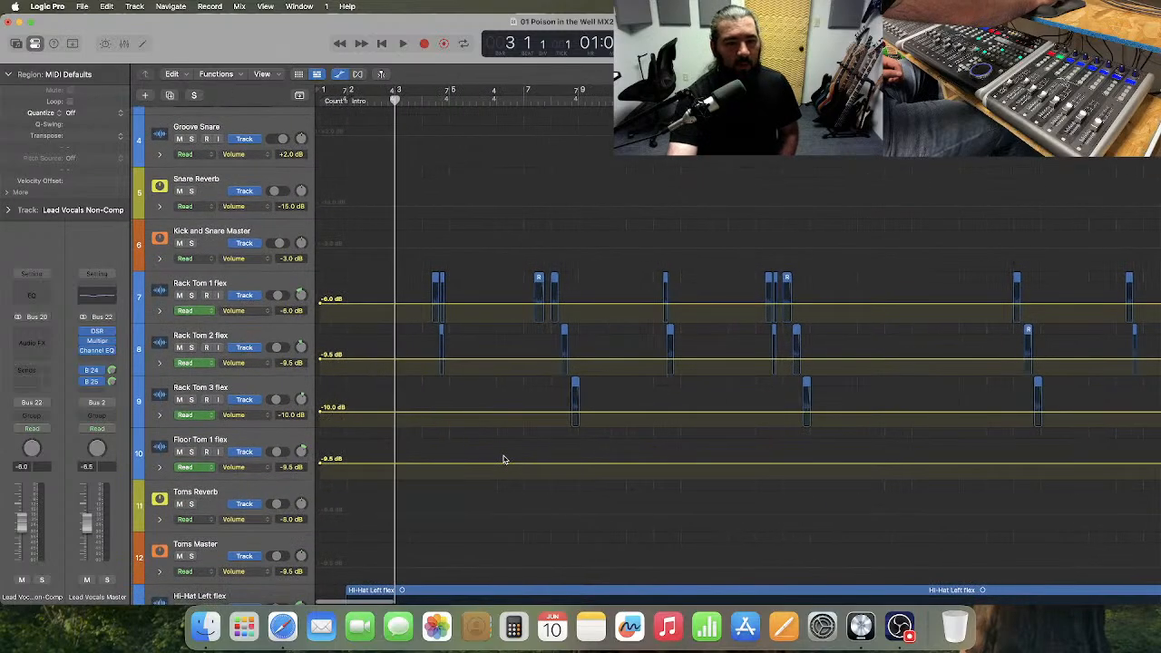
Ramp Rack Tom 1's volume automation up to -1.8 dB just after bar 3, and make that track taller and select it.
key(super+Right)
key(super+Right)
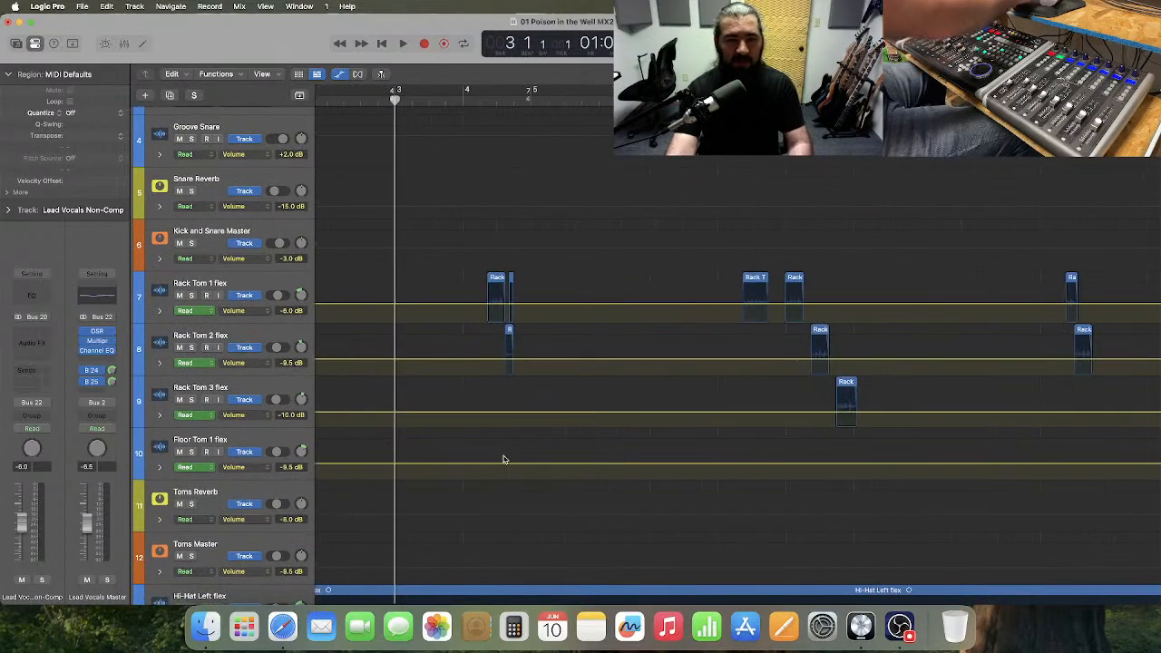
click(407, 305)
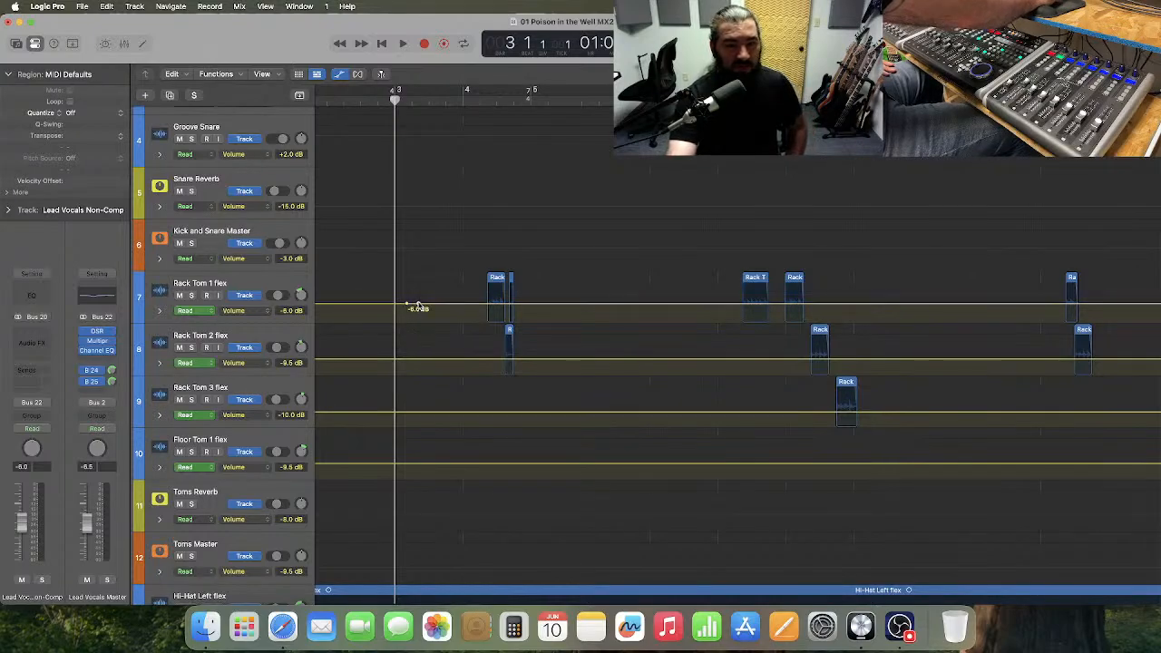
mouse_move(445, 306)
mouse_down()
mouse_move(448, 292)
mouse_move(448, 316)
mouse_move(451, 294)
mouse_up()
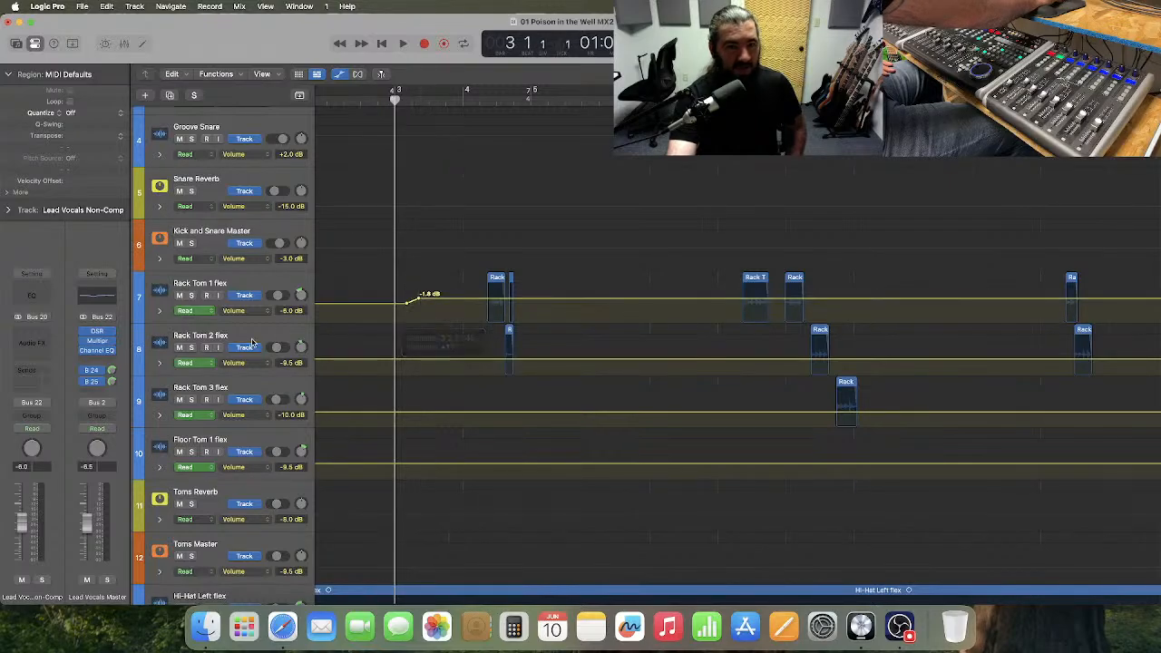
drag(256, 327, 266, 443)
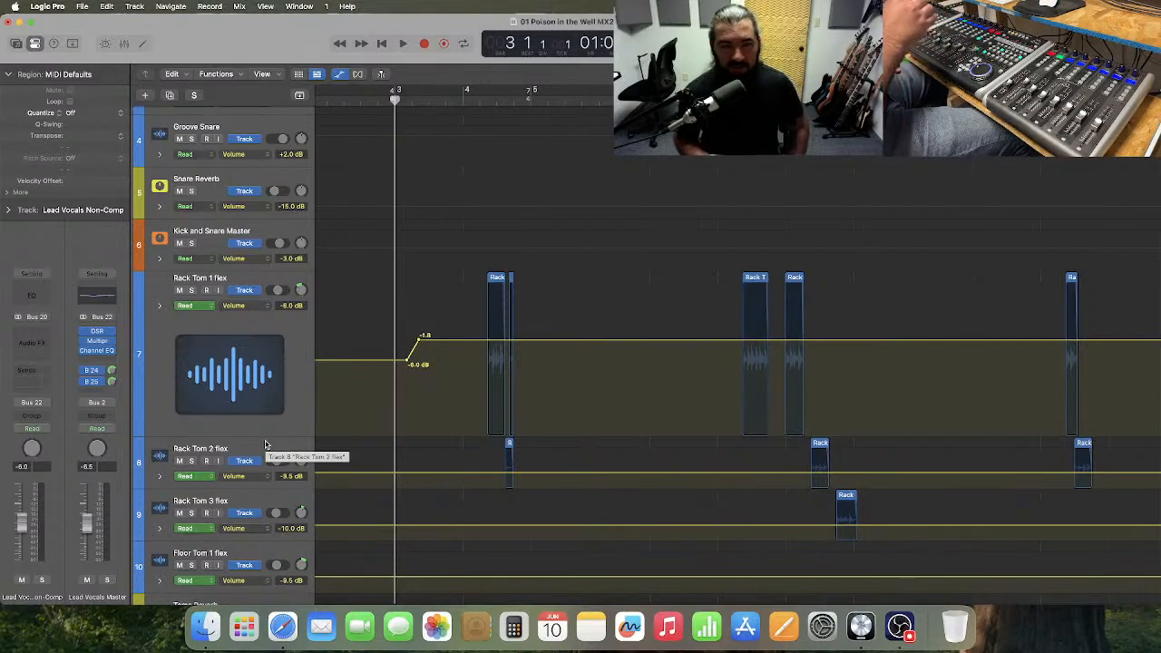
click(286, 430)
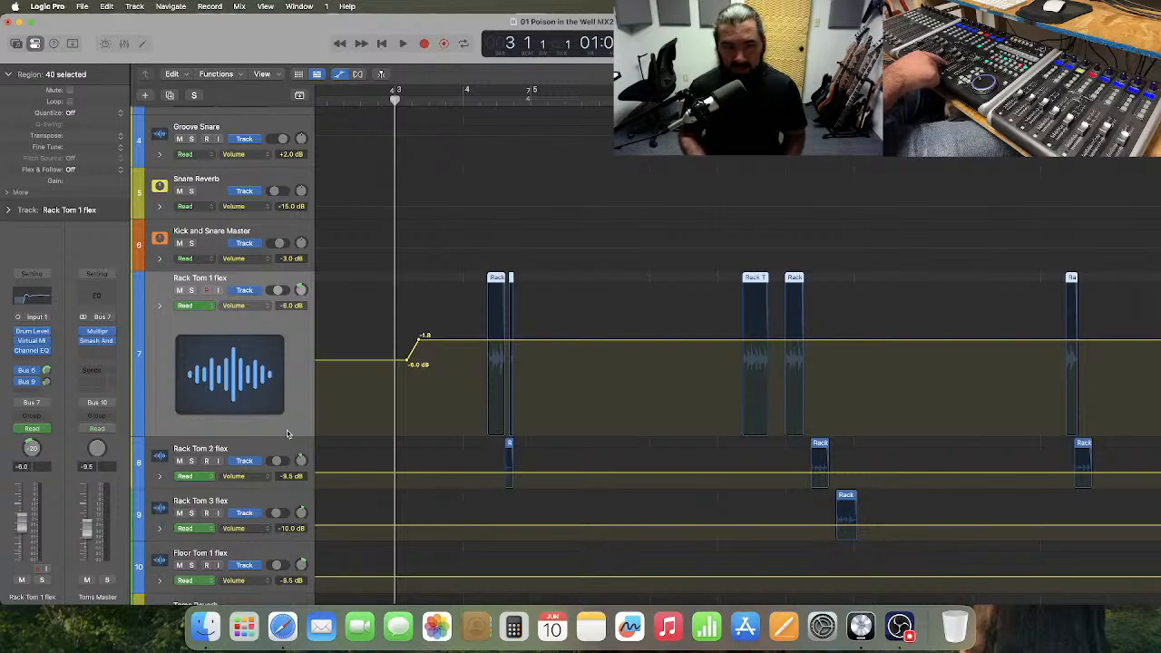
Bring back the stored solos and clear solo on the stream mic track and on lead vocal tracks 69 and 70.
click(192, 96)
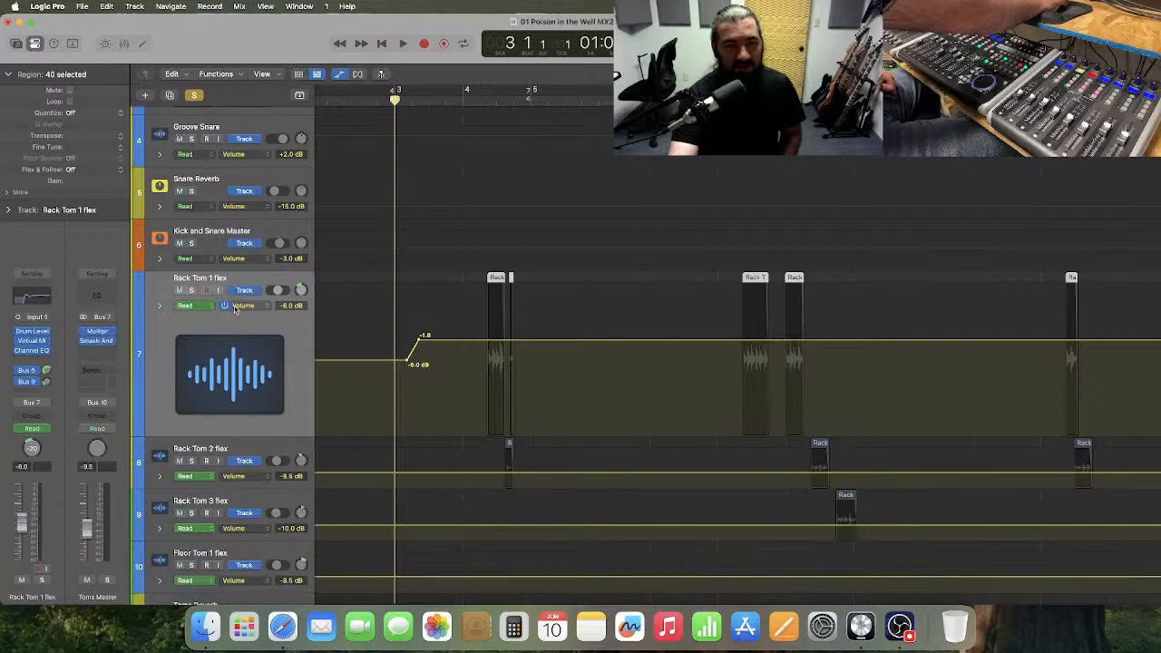
scroll(234, 311, down, 15)
scroll(234, 311, down, 20)
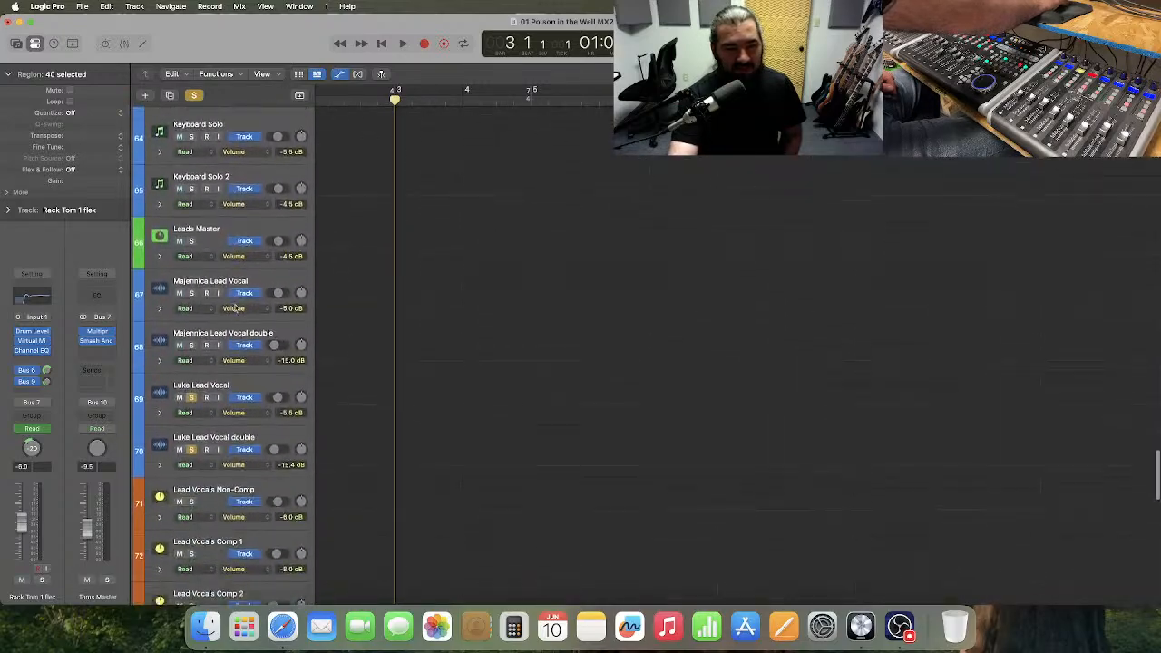
scroll(234, 311, down, 3)
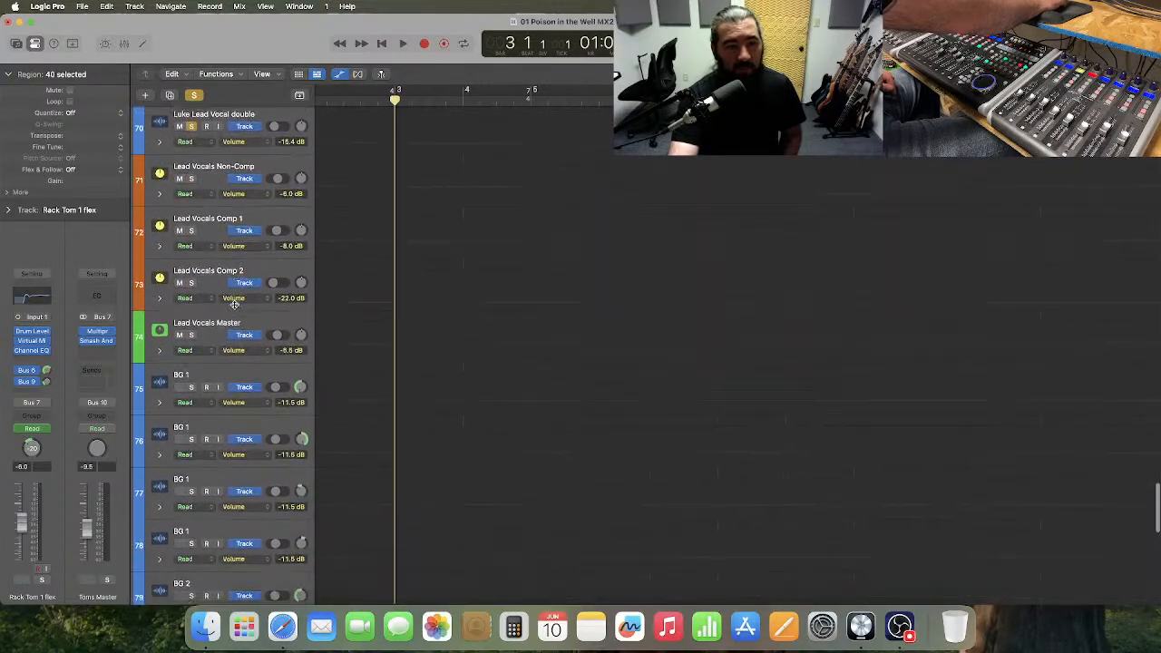
scroll(234, 305, down, 6)
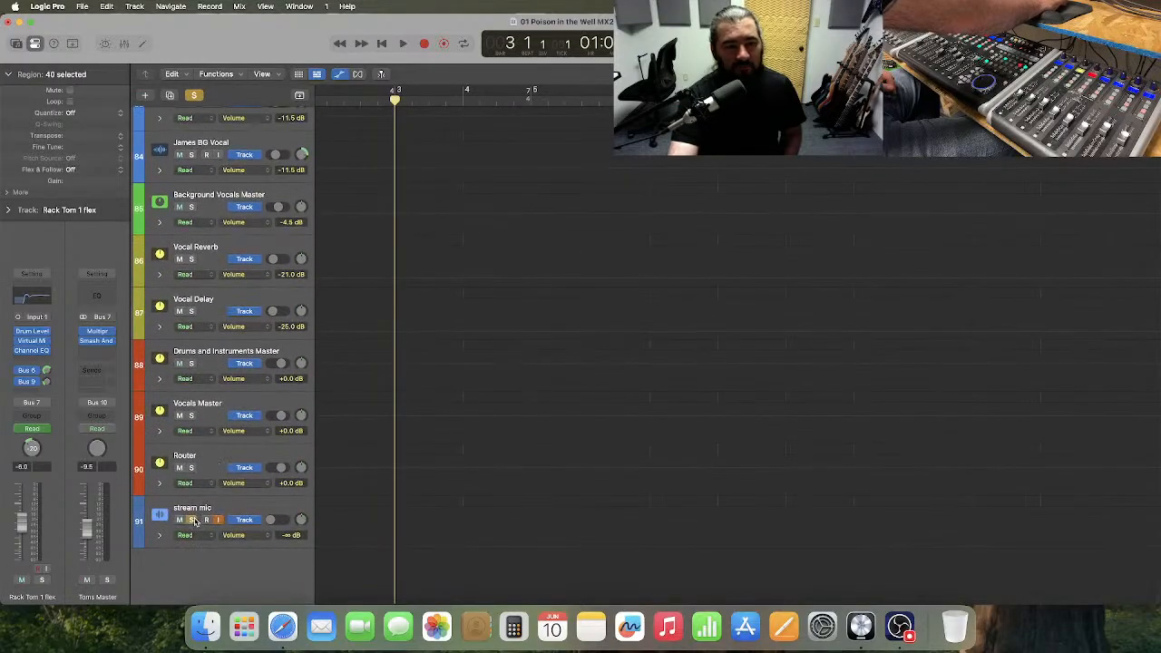
scroll(233, 468, up, 6)
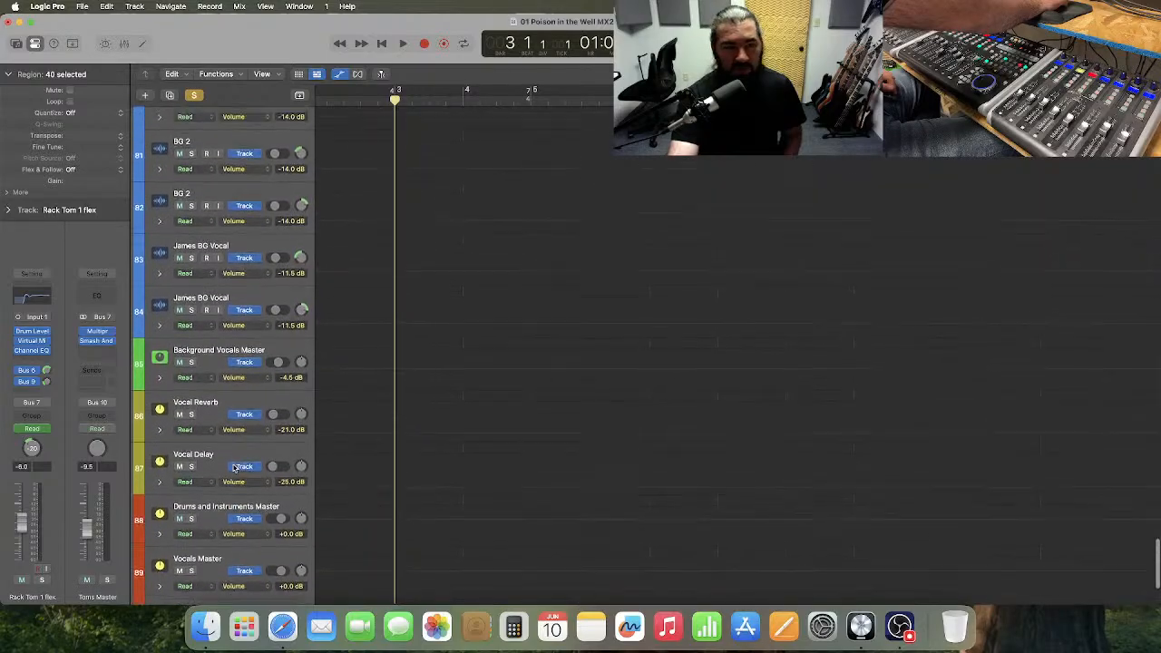
scroll(233, 467, up, 12)
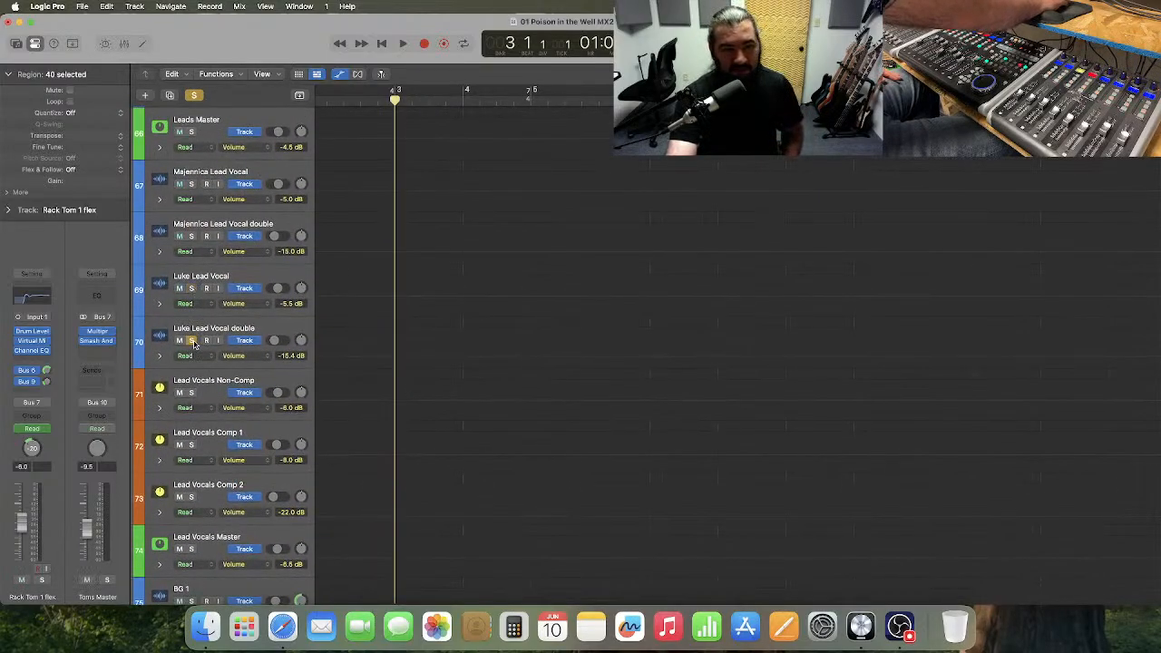
click(193, 342)
scroll(255, 359, down, 11)
scroll(255, 359, up, 8)
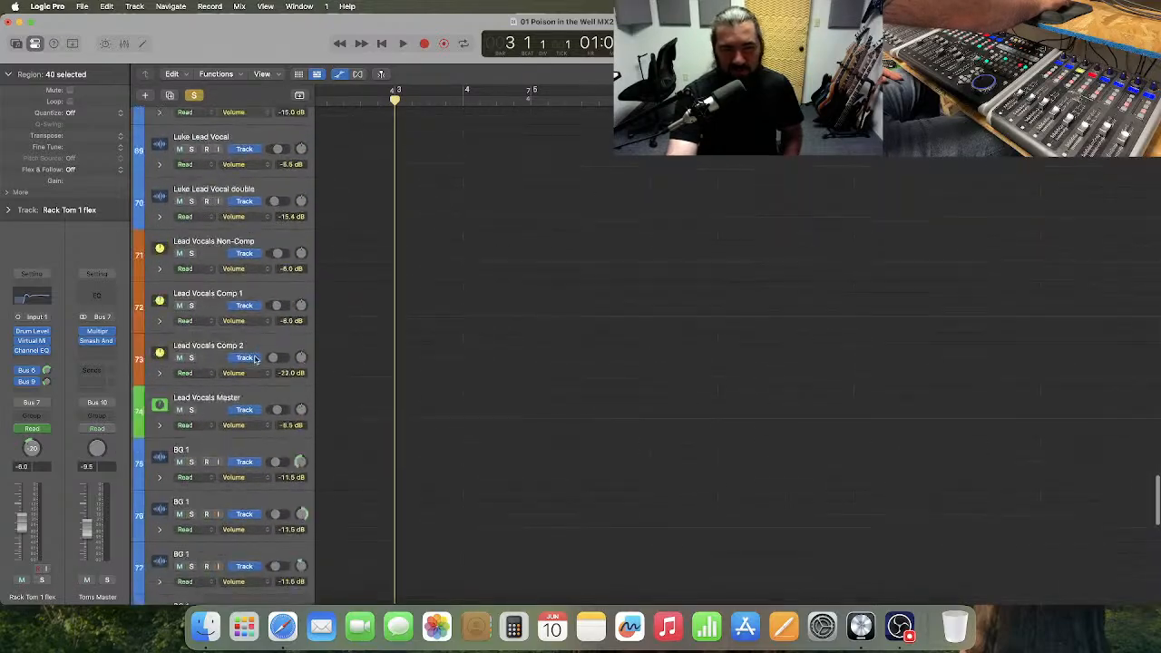
scroll(255, 360, up, 20)
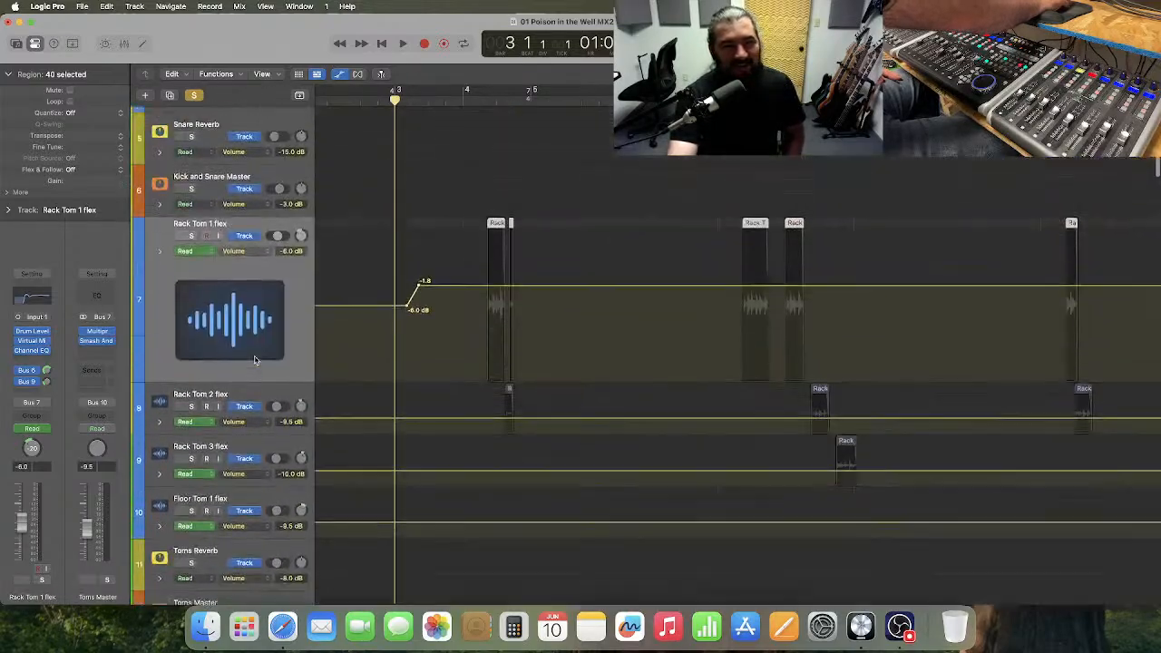
Solo Rack Tom 1 and play from bar 2 to bar 5 to hear its volume ramp.
scroll(255, 360, up, 3)
click(191, 309)
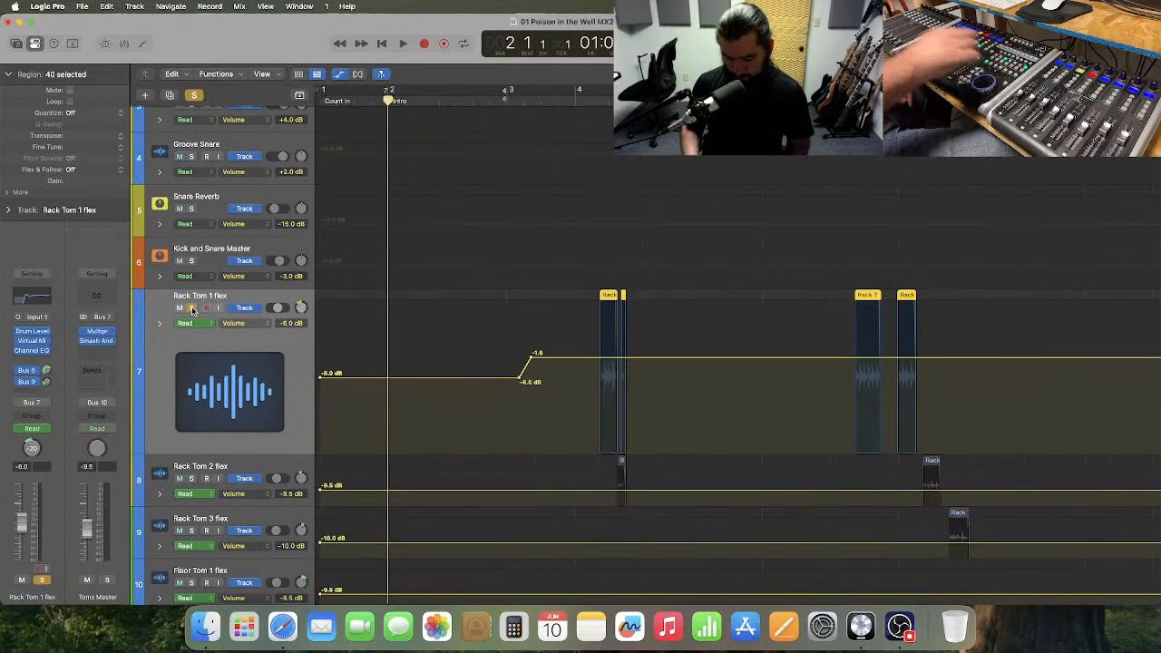
key(space)
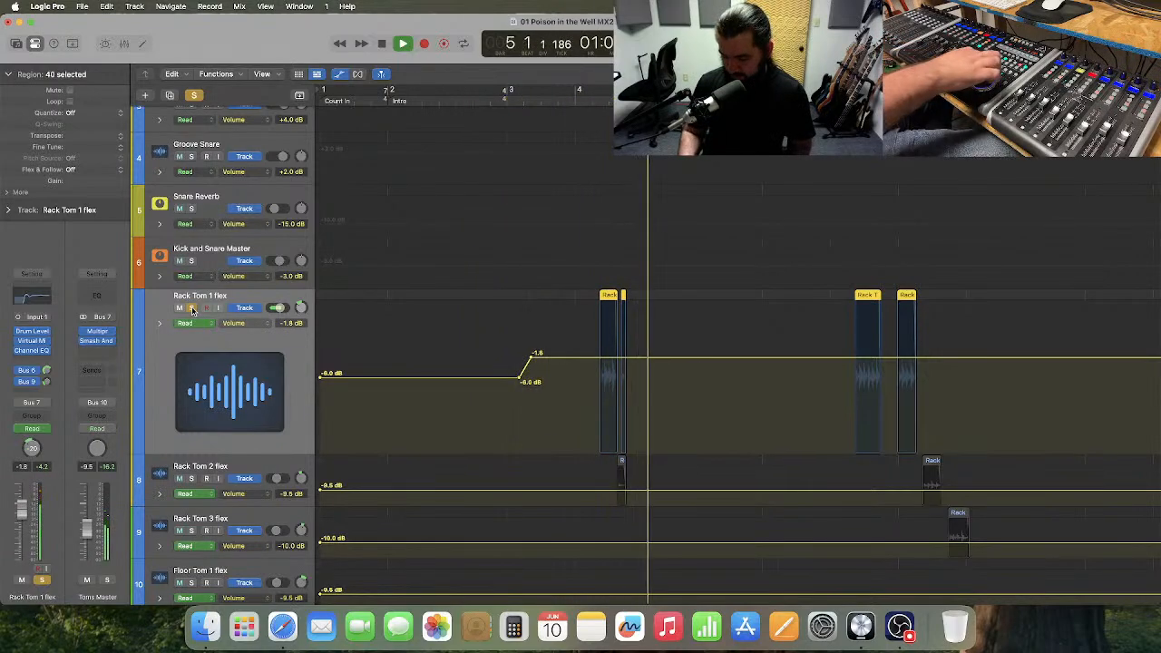
key(space)
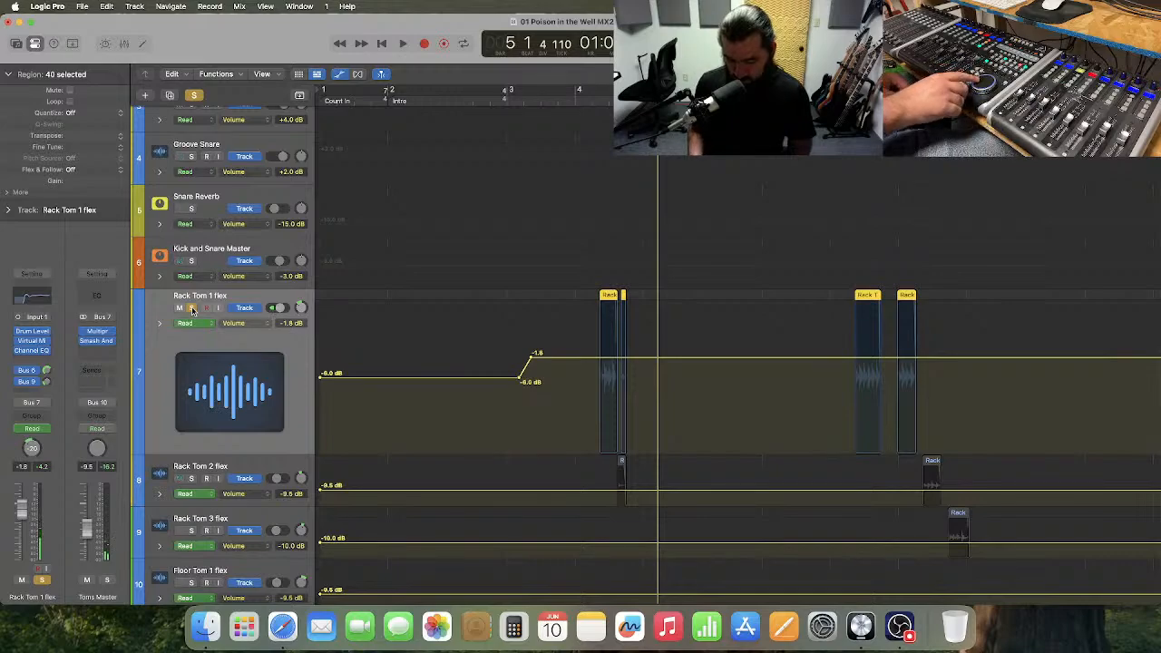
Step the playhead bar by bar back and forth across the Rack Tom 1 volume ramp, ending at bar 3.
key(comma)
key(comma)
key(comma)
key(comma)
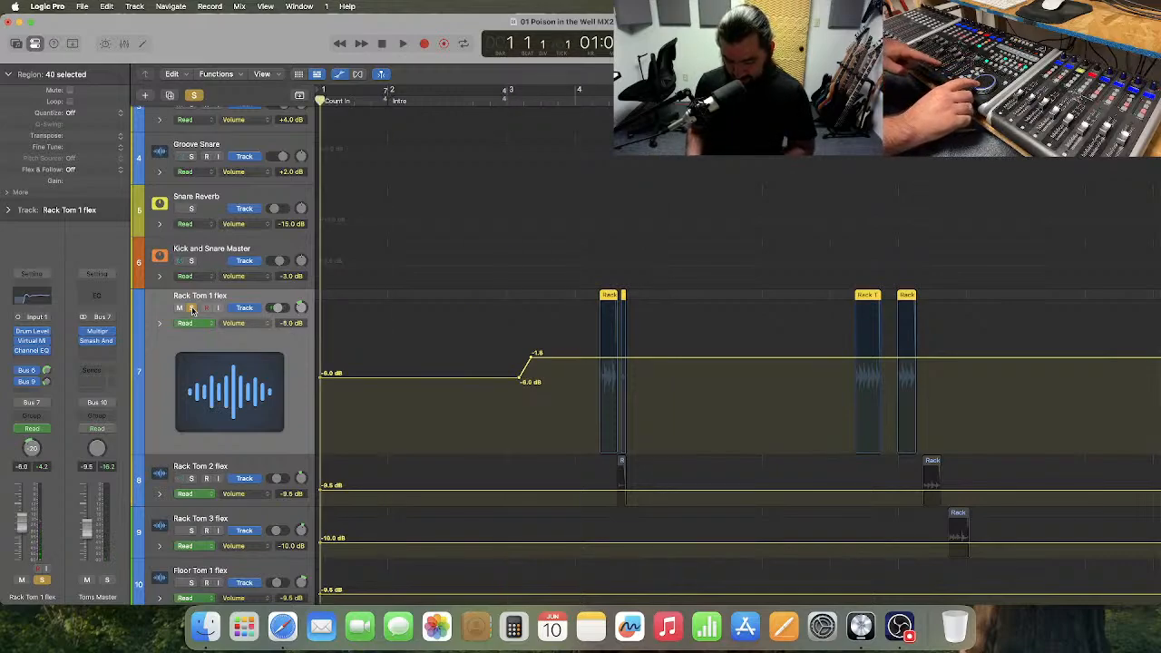
key(period)
key(period)
key(period)
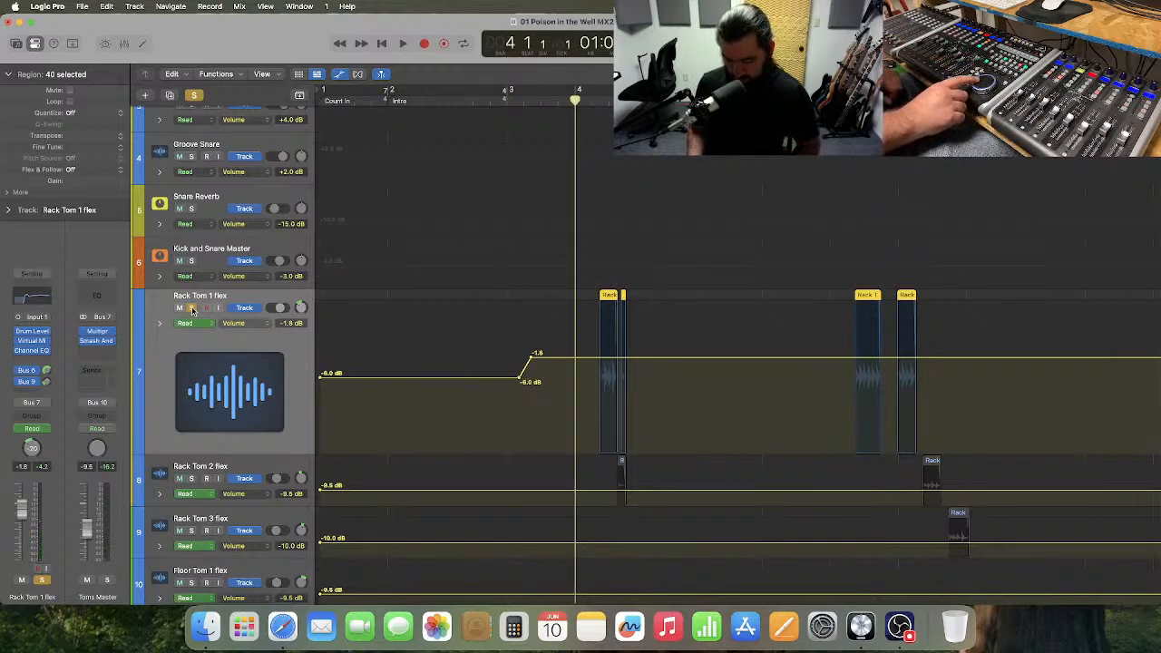
key(comma)
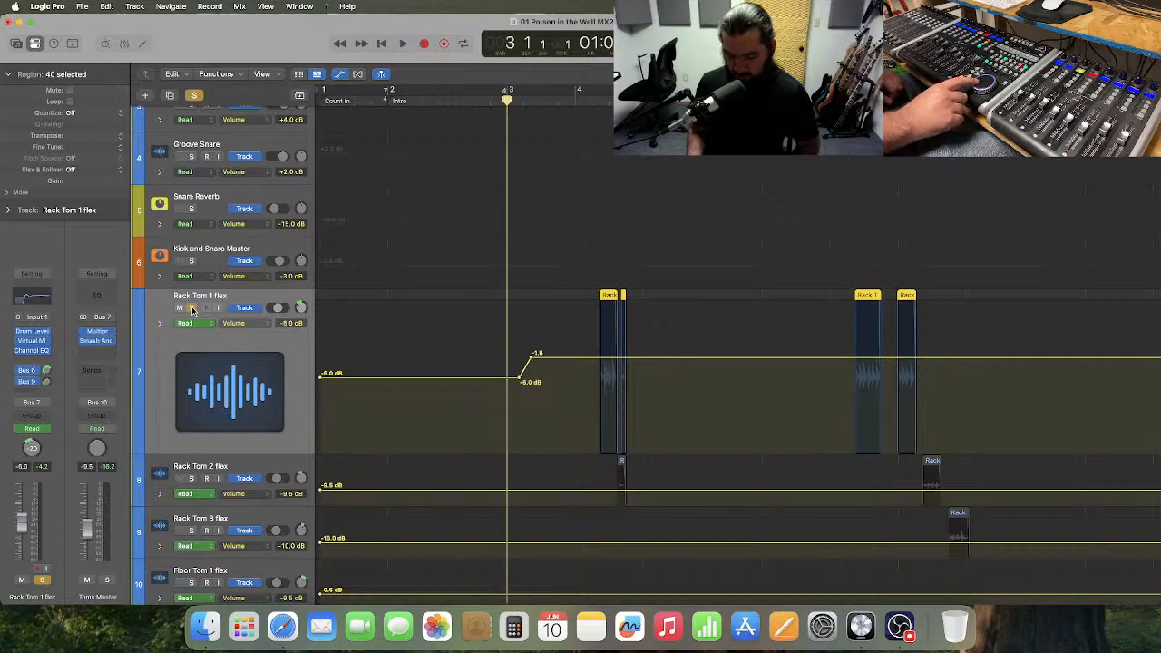
key(period)
key(comma)
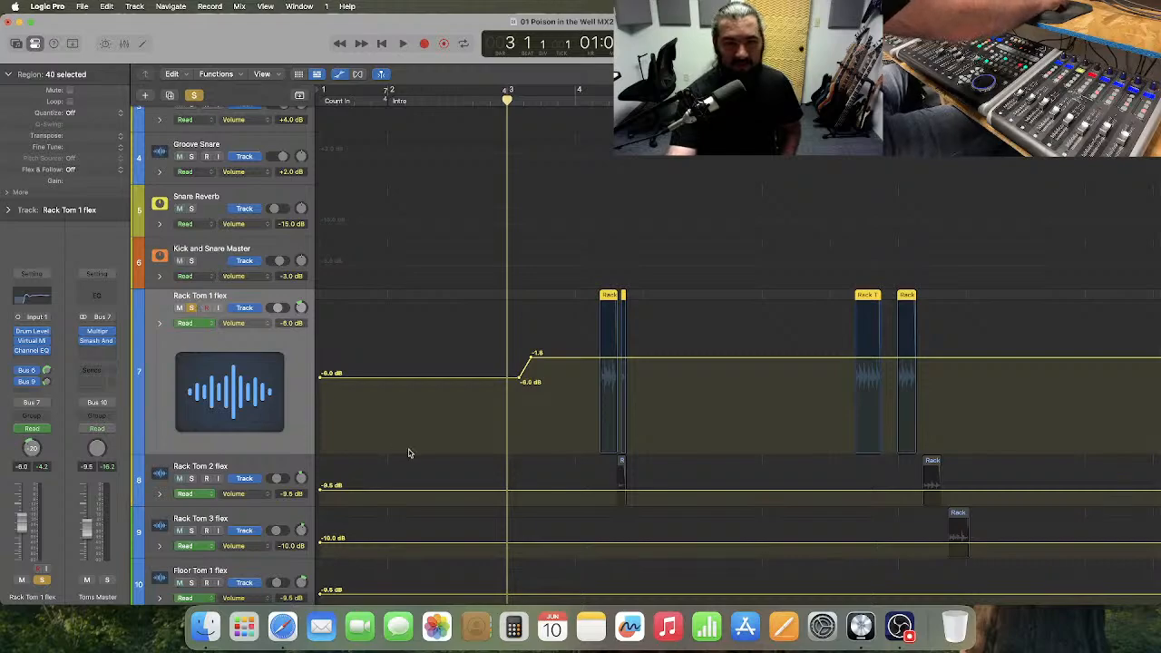
Delete the ramp points after bar 3 from Rack Tom 1's volume automation and turn off all solos.
click(524, 409)
drag(555, 331, 506, 337)
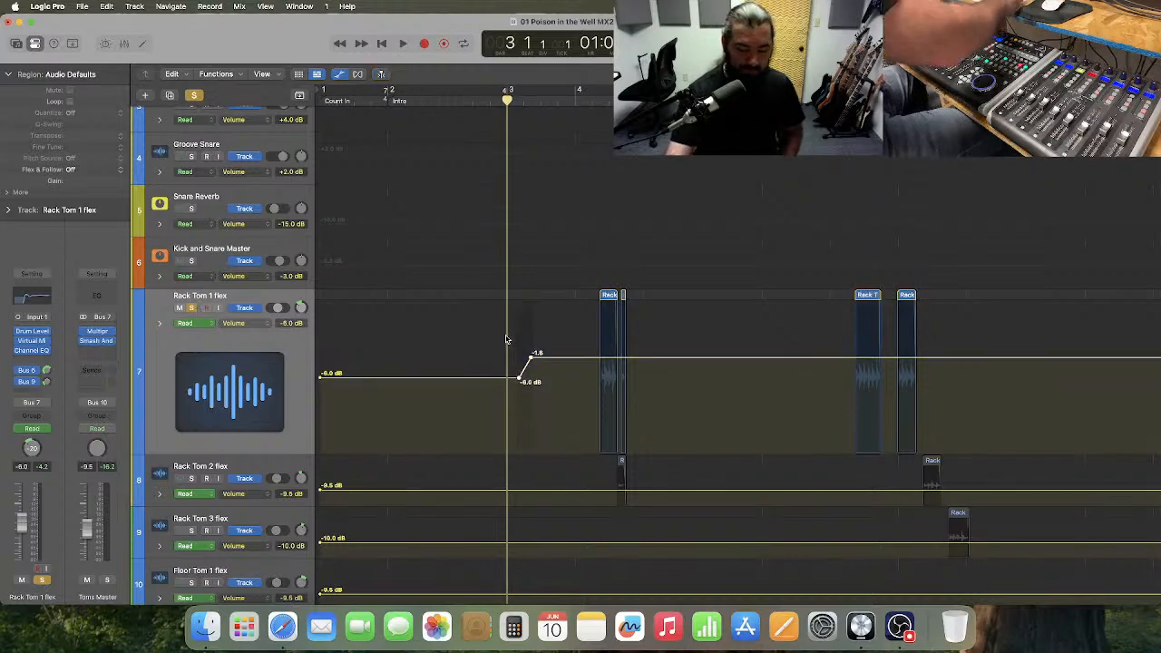
key(Delete)
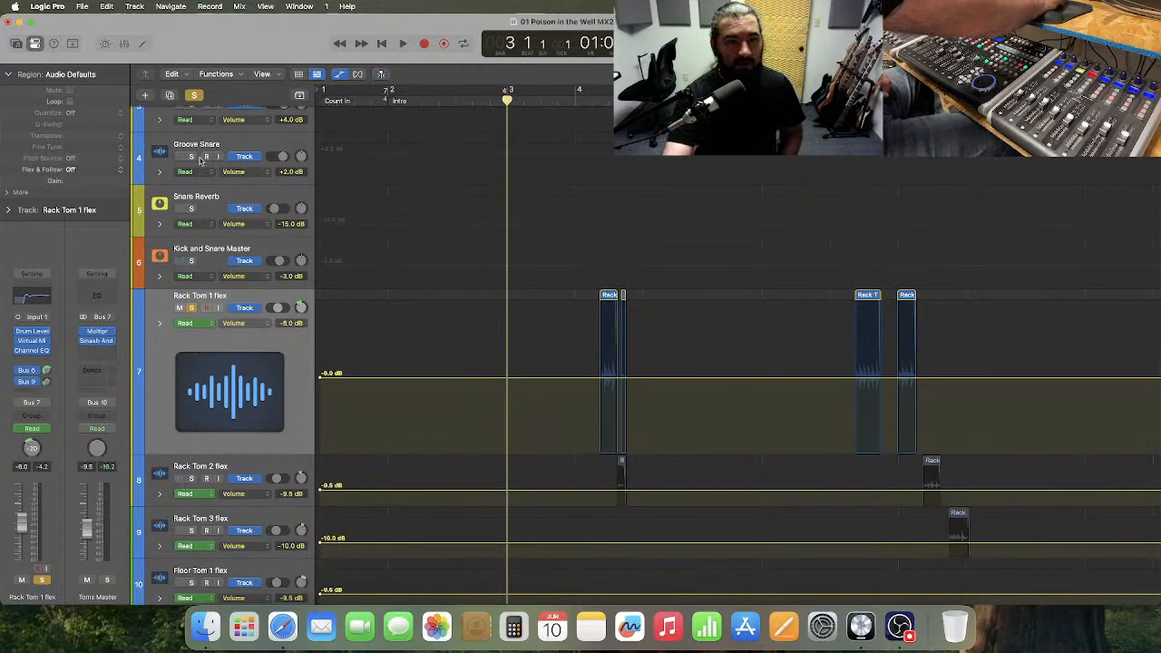
click(191, 307)
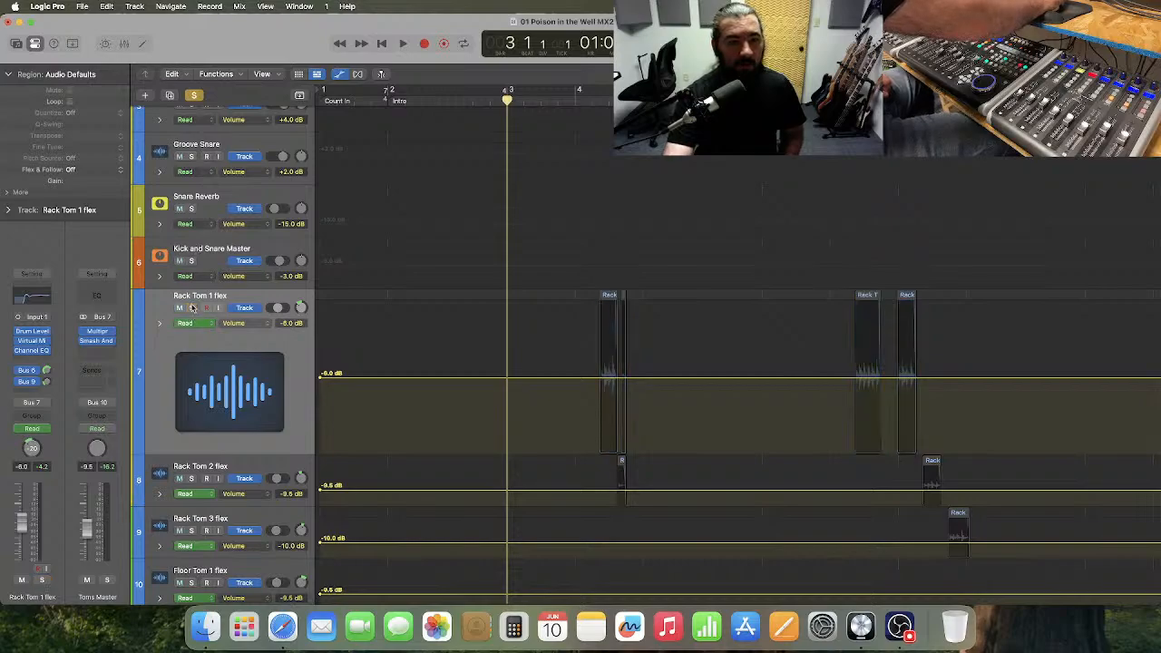
click(194, 96)
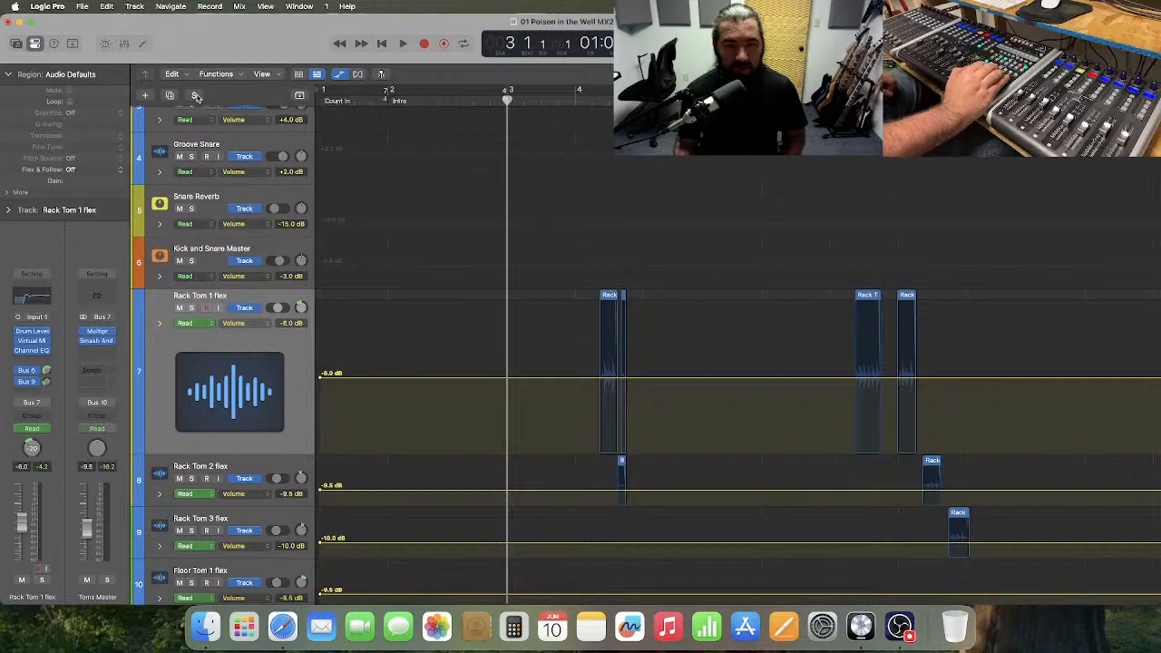
Select the four tom tracks from Rack Tom 1 to Floor Tom 1, make them equally tall, and deselect their regions.
scroll(345, 372, down, 2)
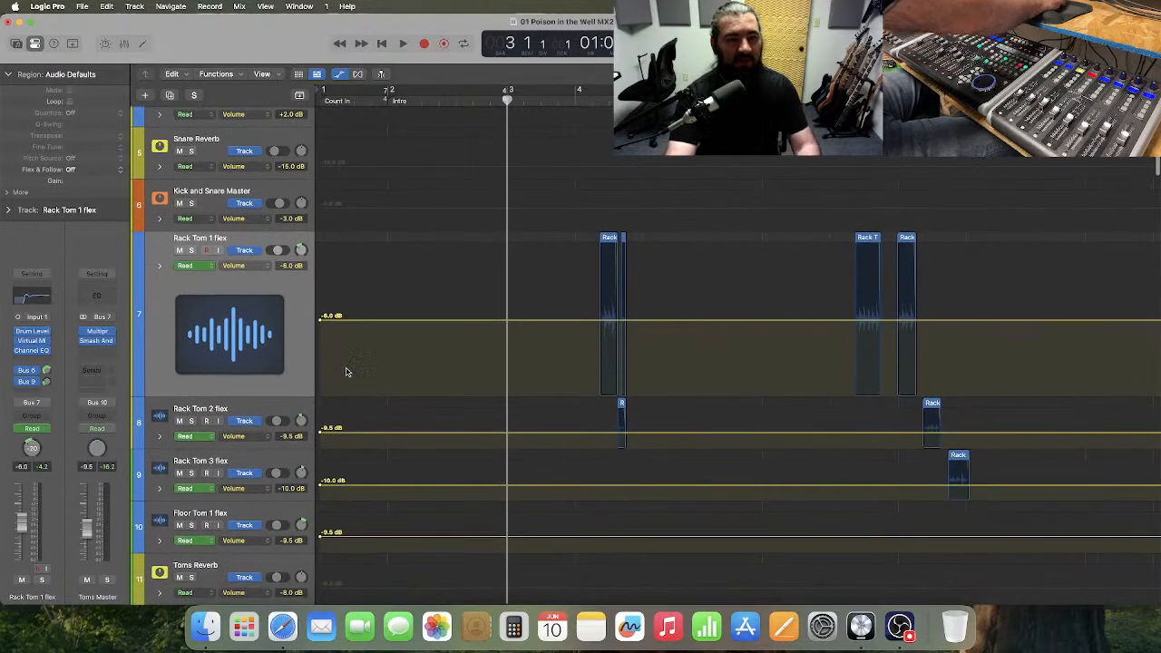
shift+click(275, 510)
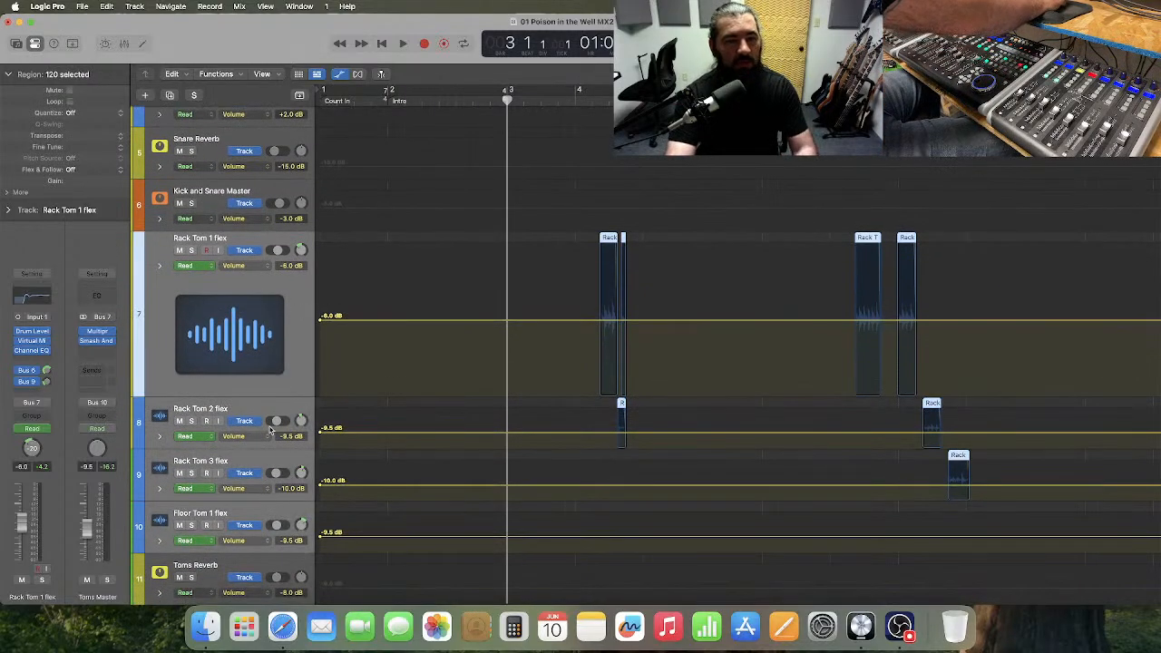
drag(257, 448, 263, 525)
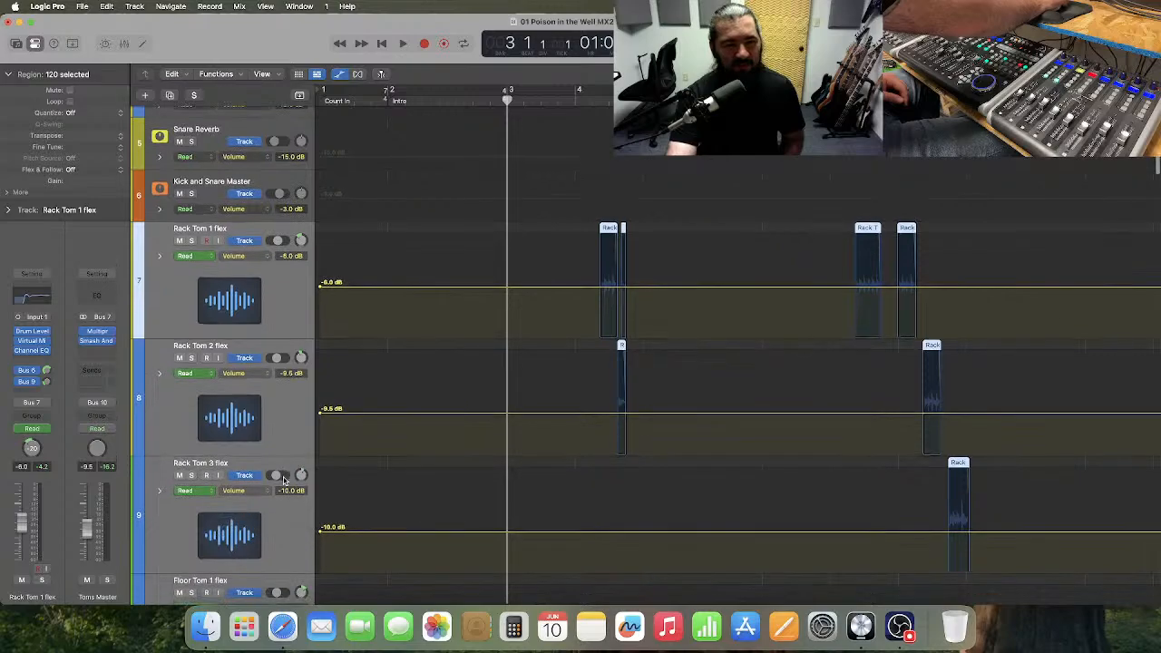
scroll(283, 480, down, 4)
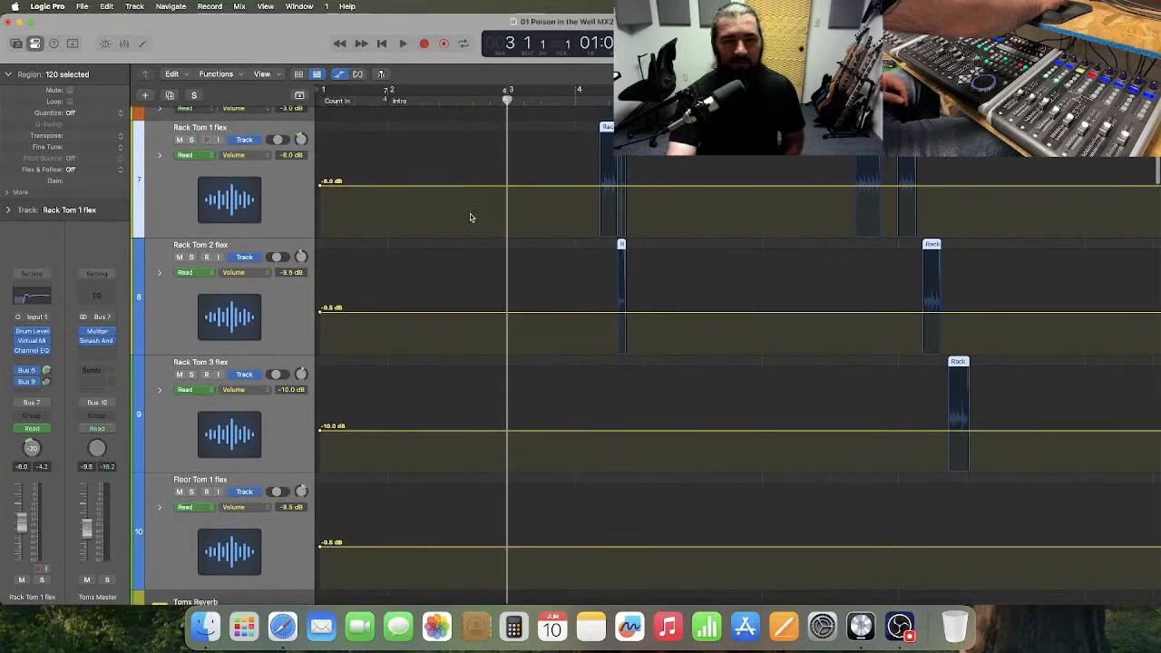
click(428, 121)
Play the song from bar 2 through the tom fills to bar 37, and move the playhead back to bar 34.
click(392, 103)
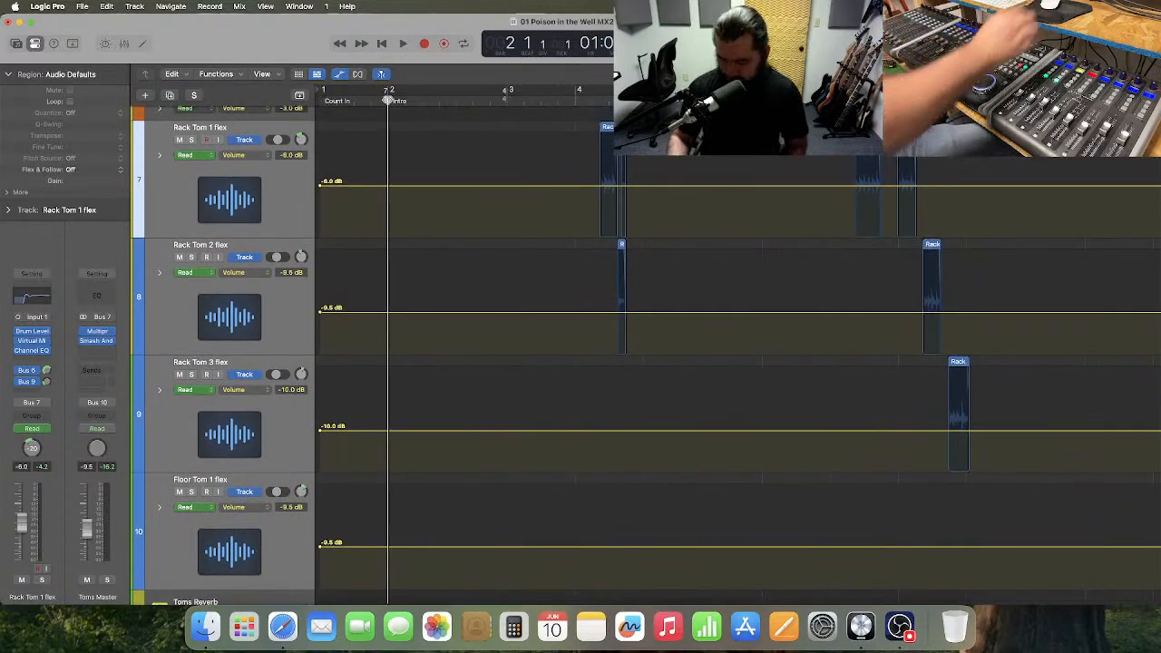
key(space)
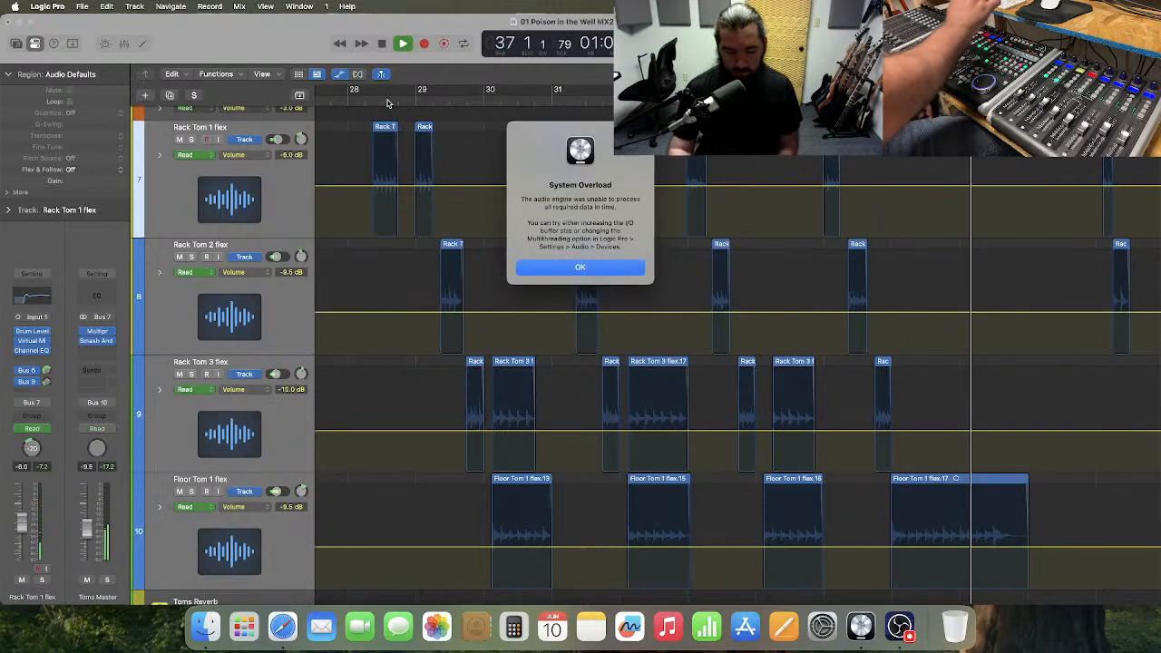
key(Return)
key(space)
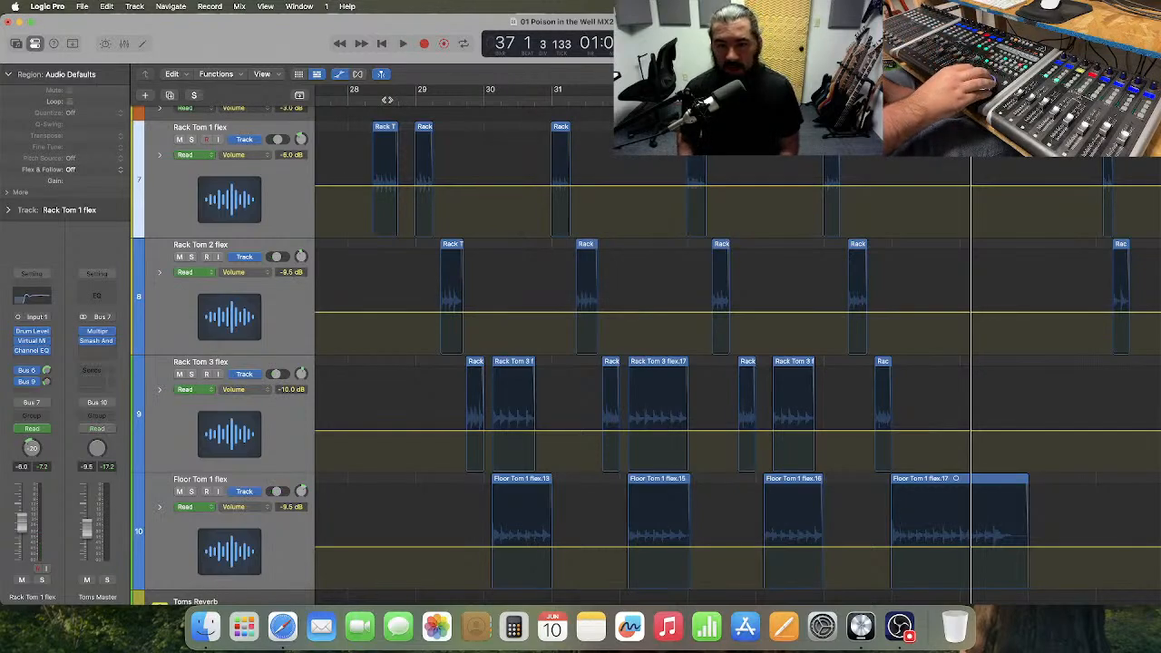
key(comma)
key(comma)
key(comma)
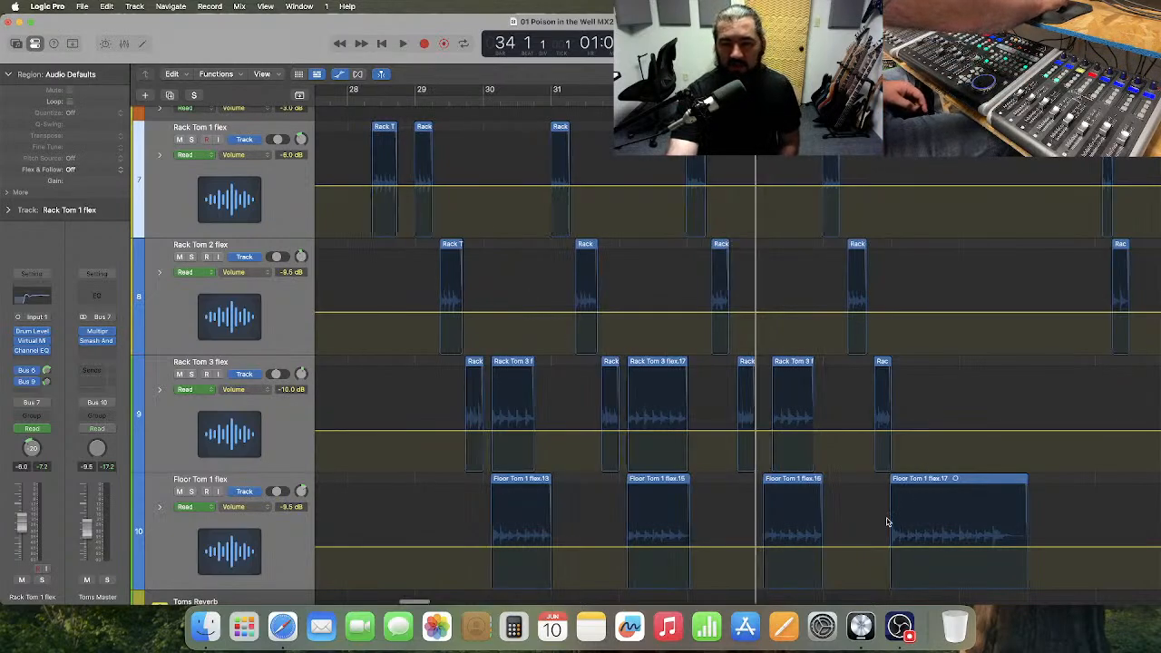
Raise Floor Tom 1's volume automation to -6.5 dB from bar 35, just before its long last fill region.
scroll(907, 508, right, 3)
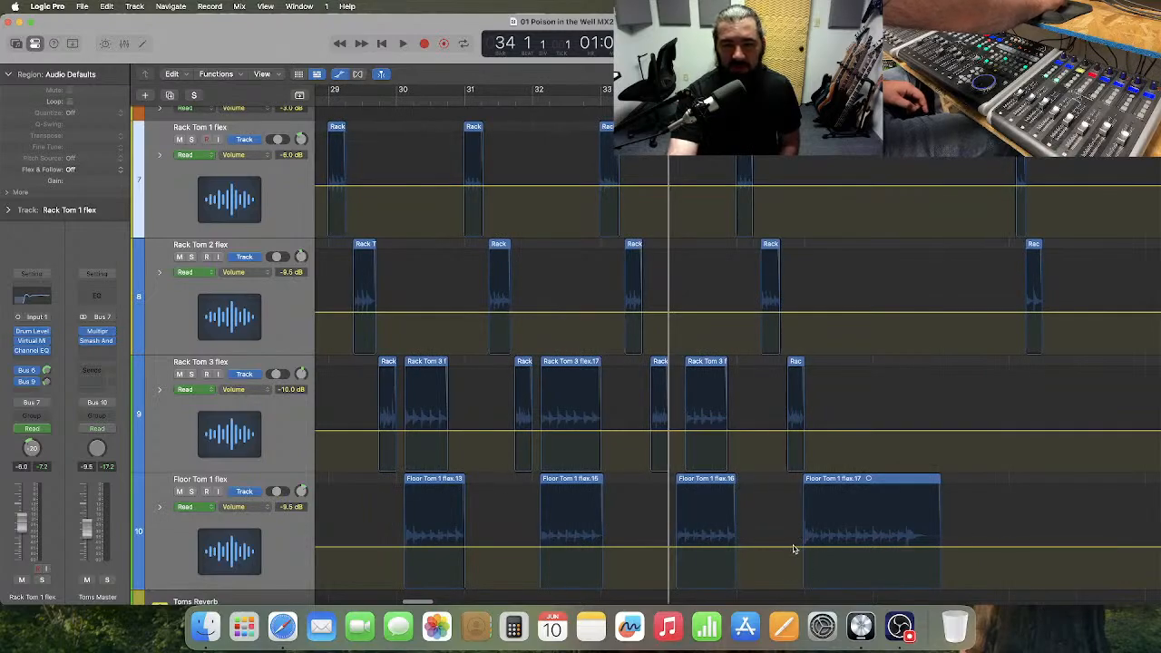
drag(827, 549, 827, 545)
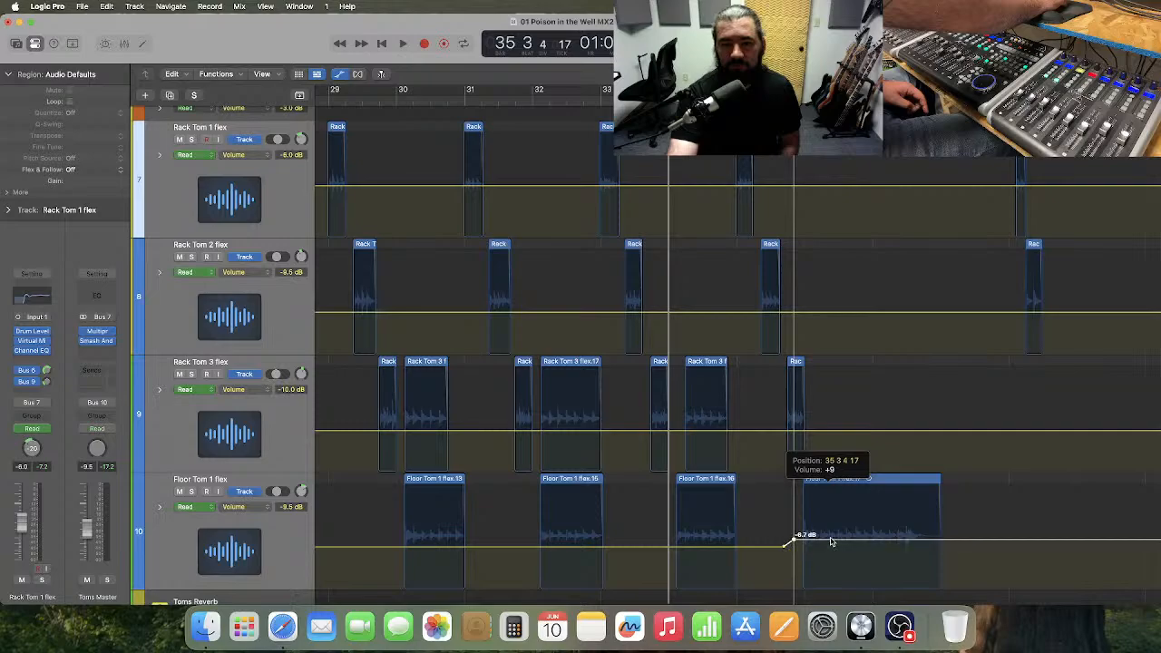
drag(831, 541, 831, 541)
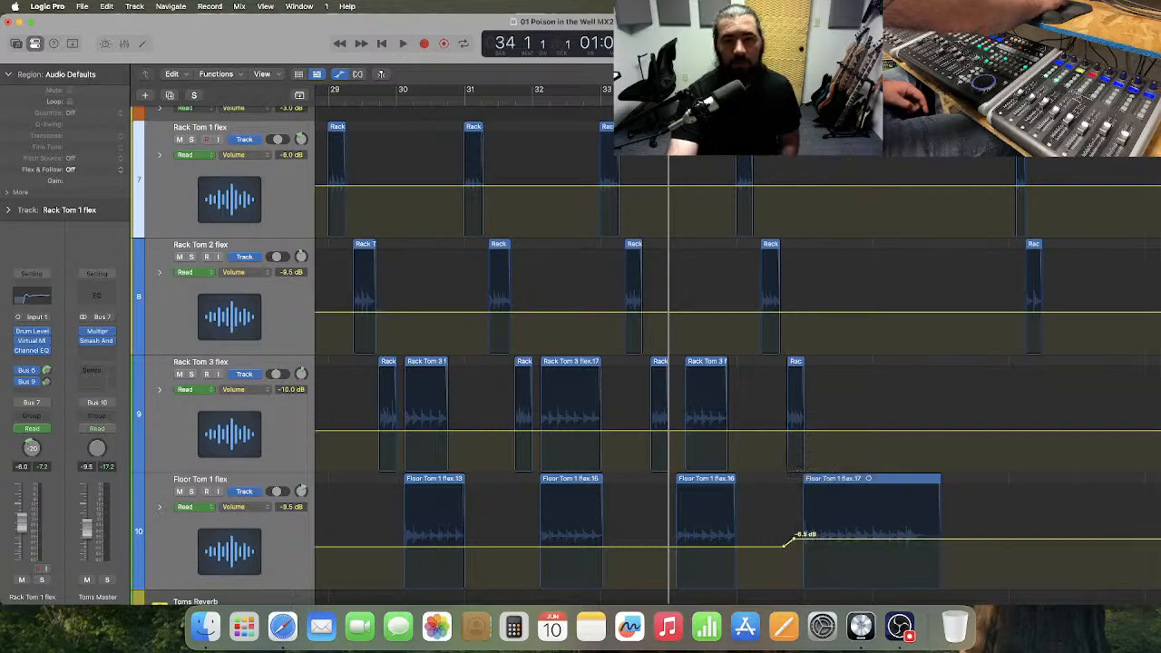
Play from bar 33 to bar 38 to hear the raised Floor Tom 1 fill.
click(630, 95)
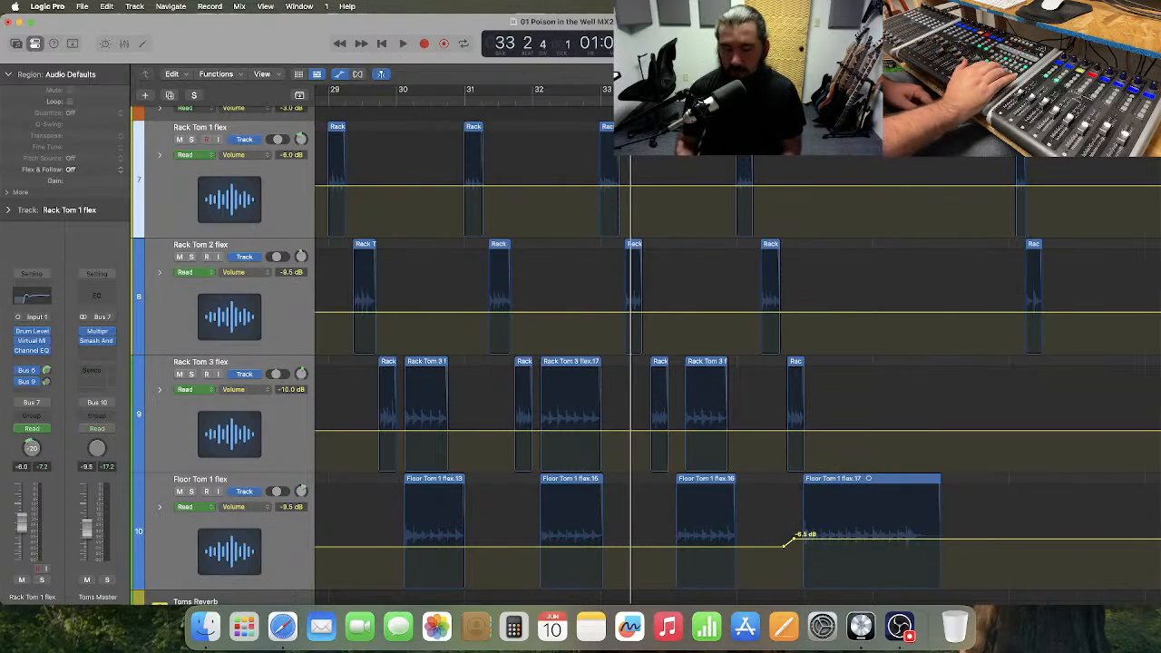
key(space)
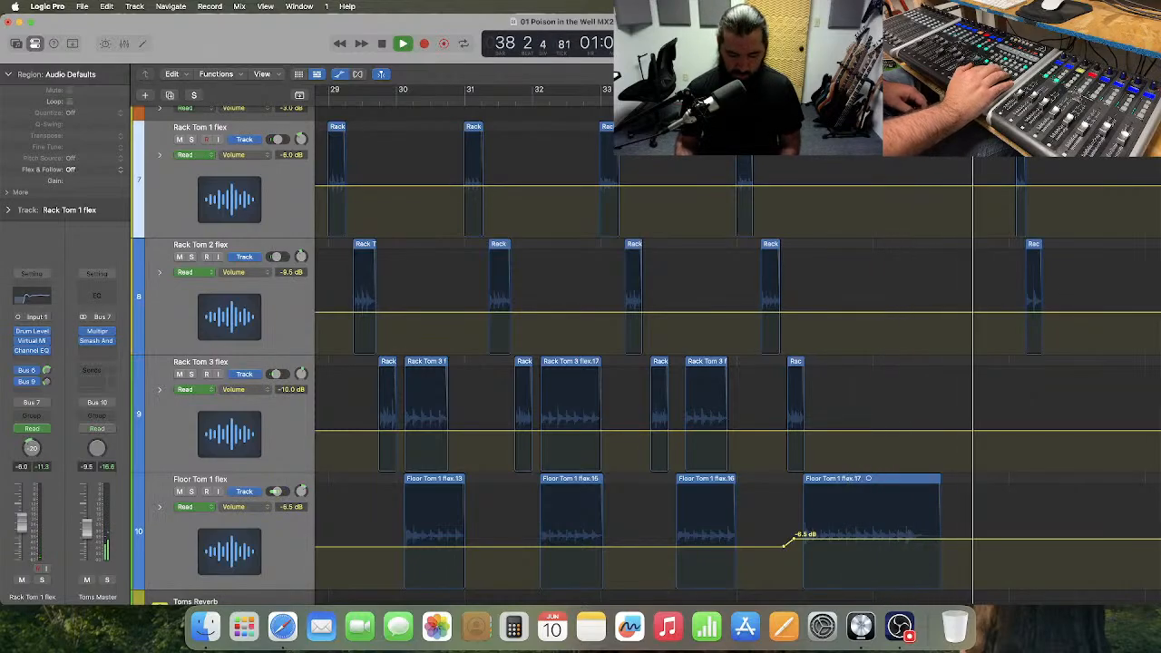
key(space)
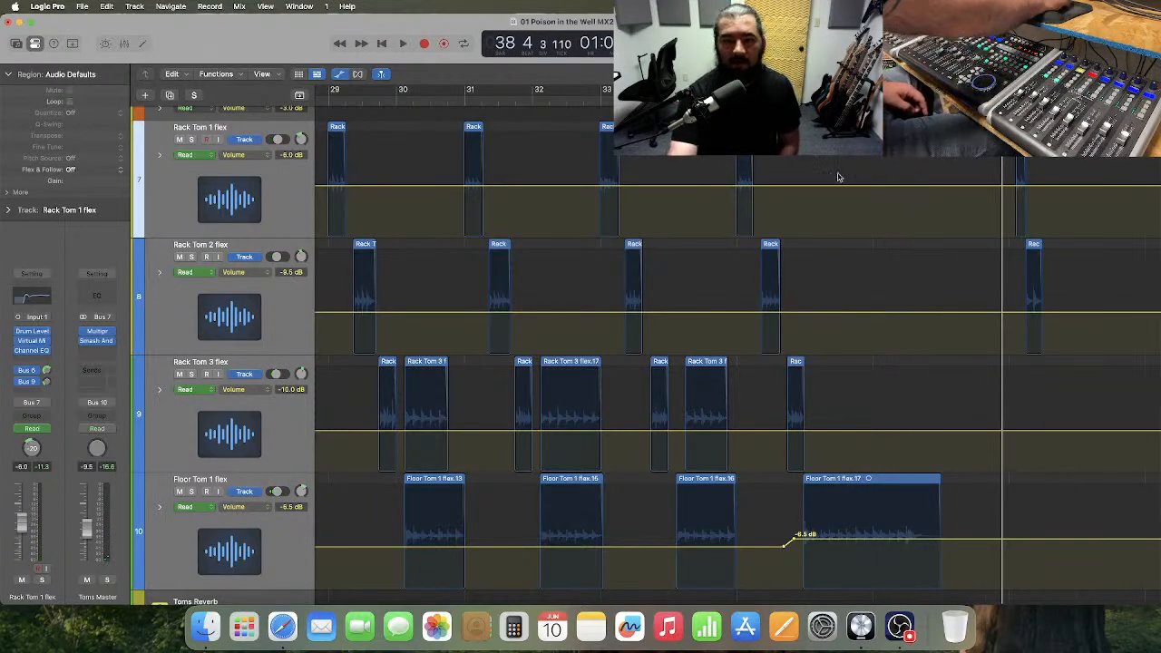
Create a volume automation line on the Snare Fills track at its present level.
scroll(872, 227, up, 6)
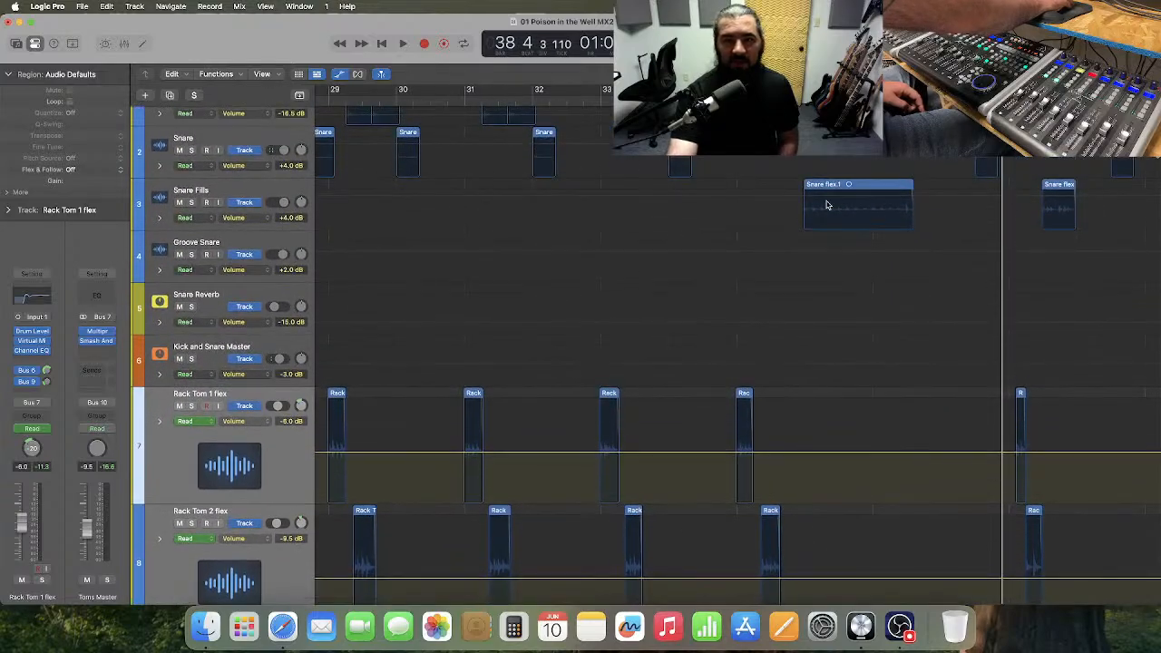
click(813, 208)
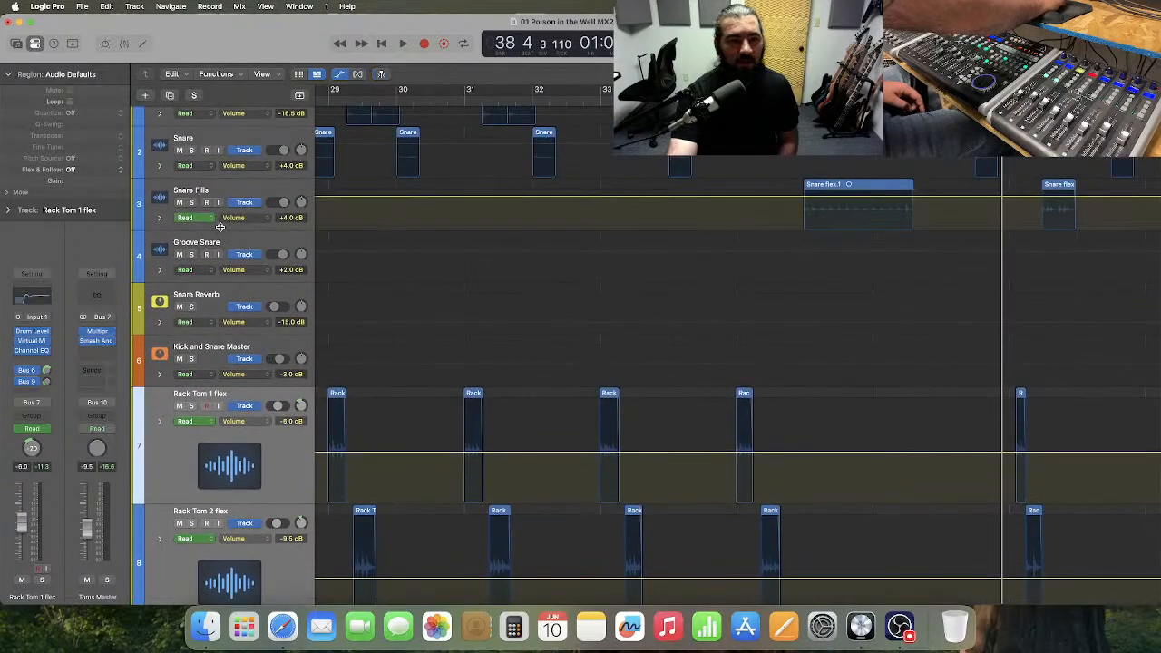
Enlarge the Snare Fills track and lower its volume automation to +2.0 dB across the long fill region between bars 36 and 37.
drag(220, 227, 262, 325)
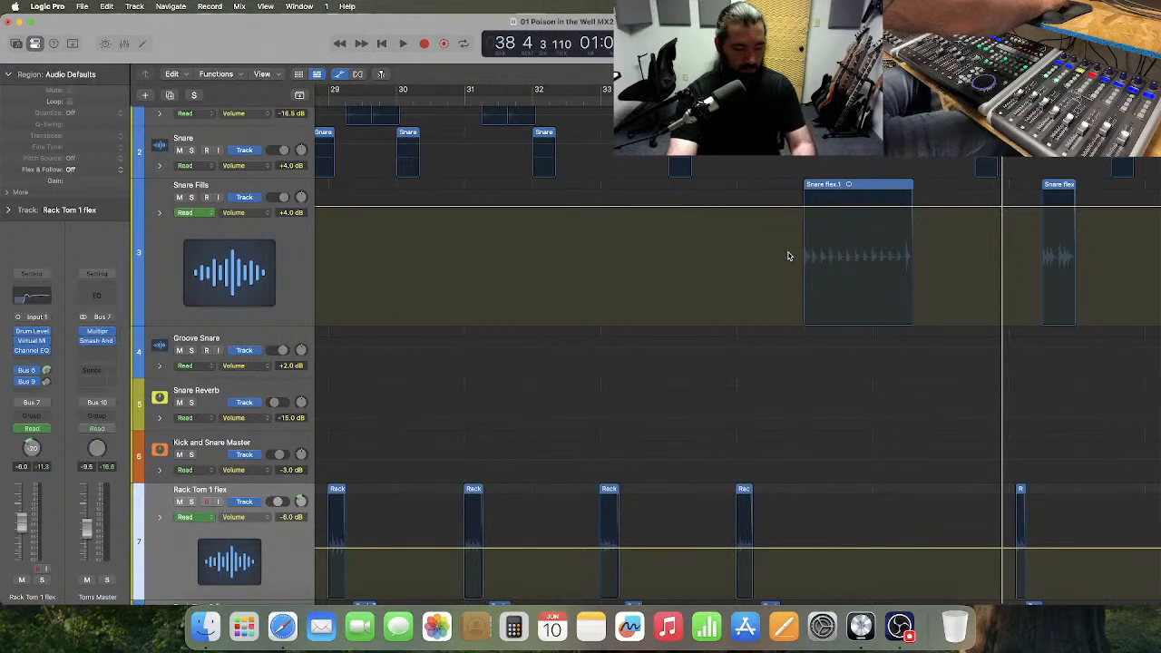
key(t)
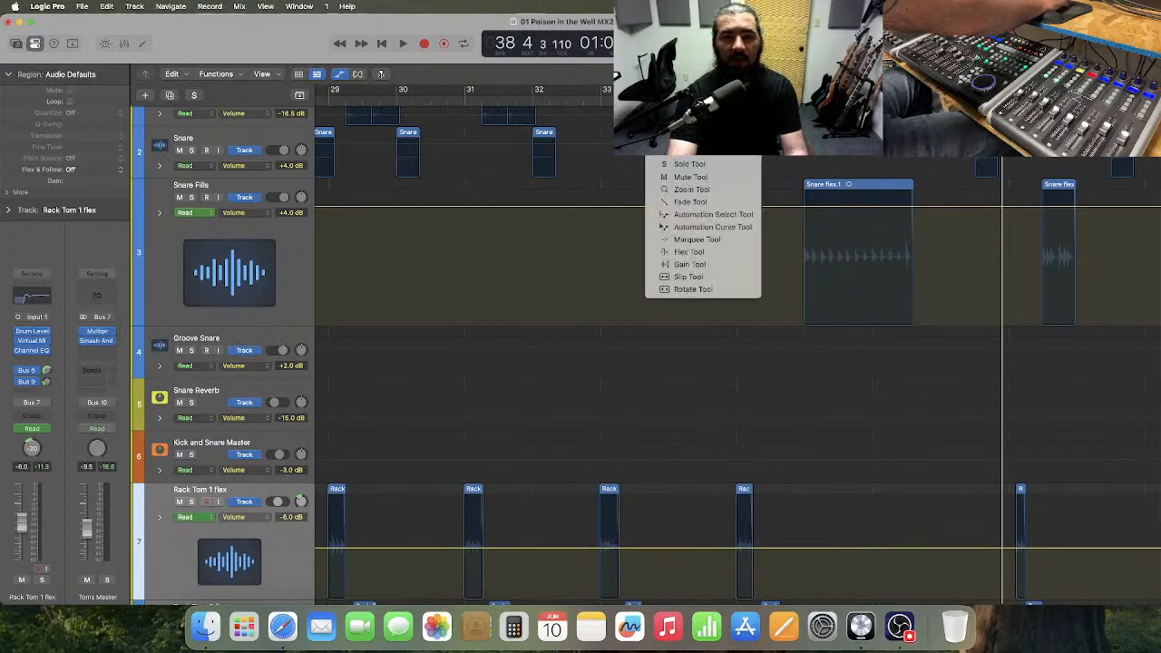
click(711, 239)
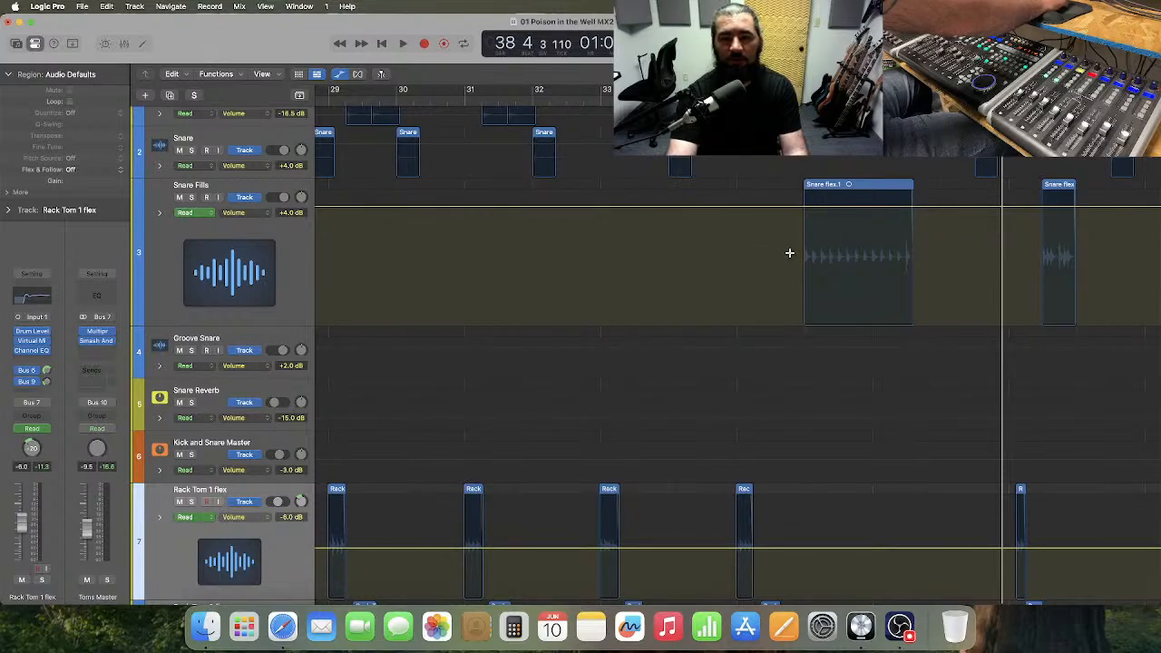
drag(789, 253, 927, 253)
click(868, 214)
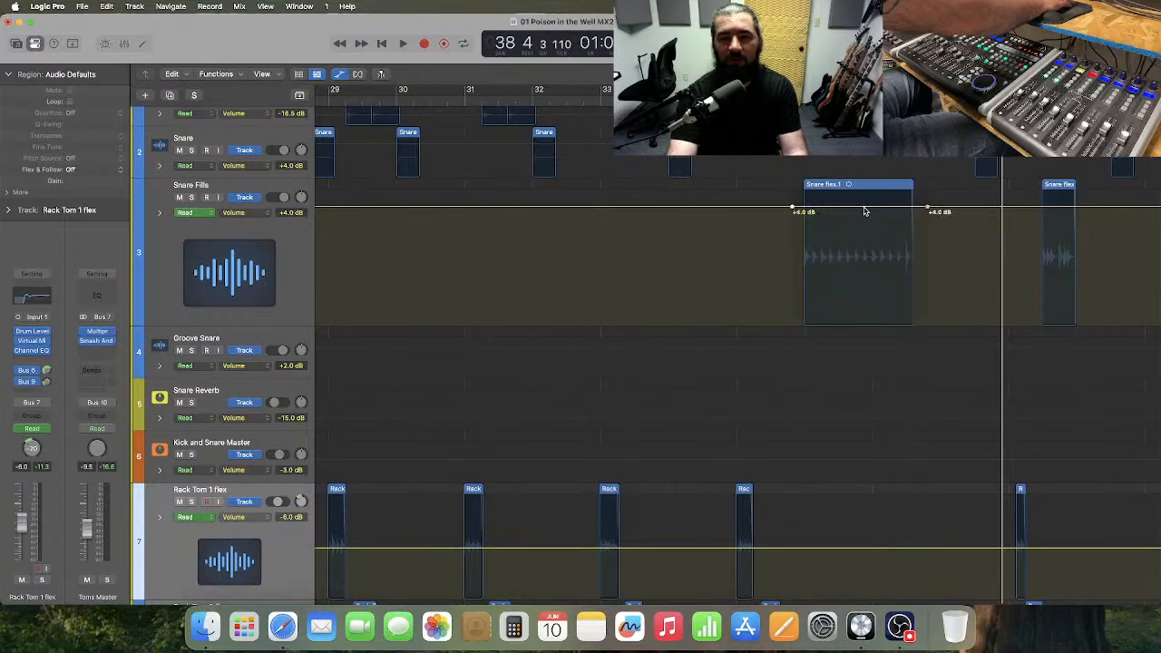
drag(864, 210, 866, 219)
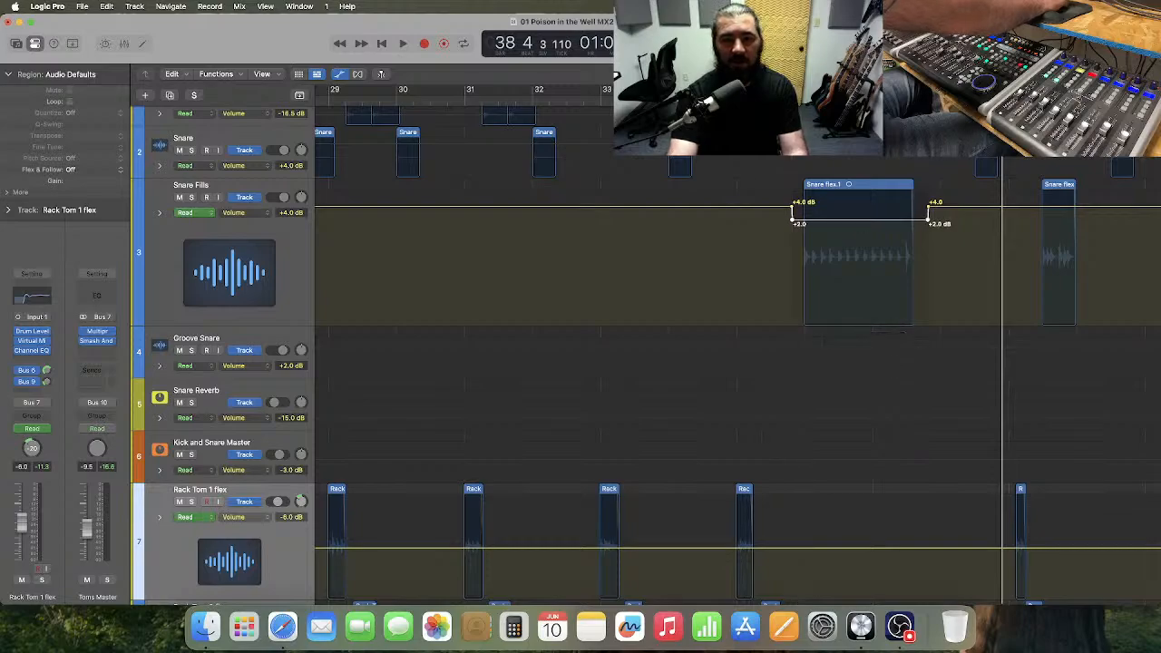
Play from just before bar 33 to bar 38 to hear the lowered snare fill.
key(space)
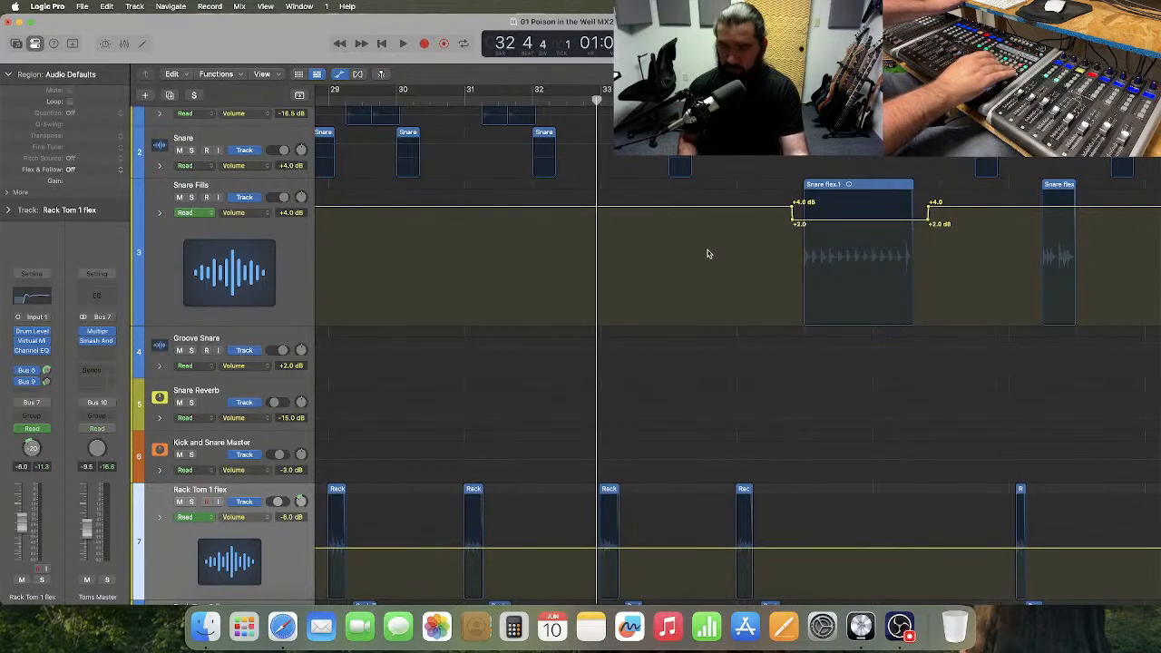
key(space)
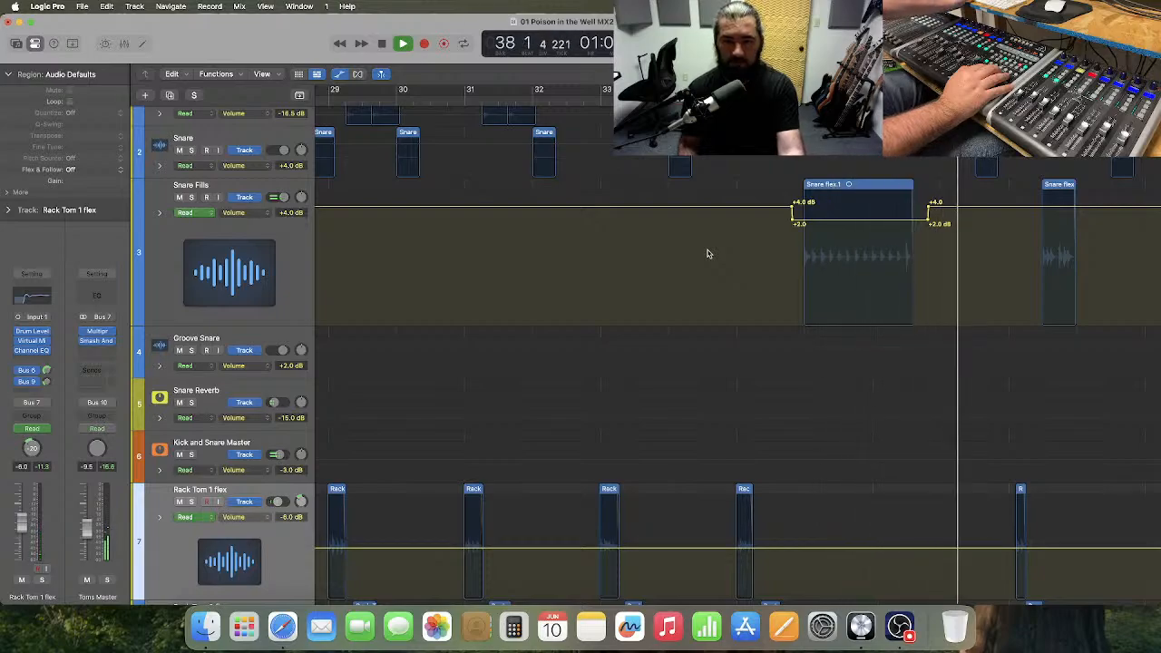
key(space)
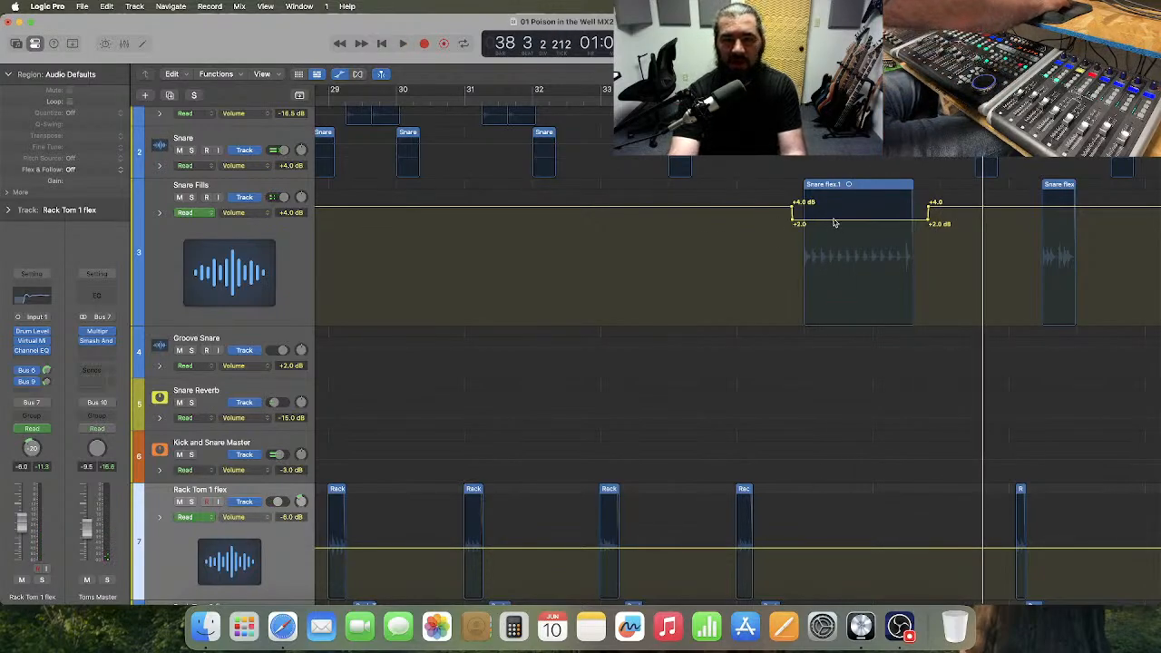
Lower the snare fill's automation dip to +1.0 dB and ramp it from bar 37 up to +4.0 dB at the region's end.
drag(835, 224, 836, 230)
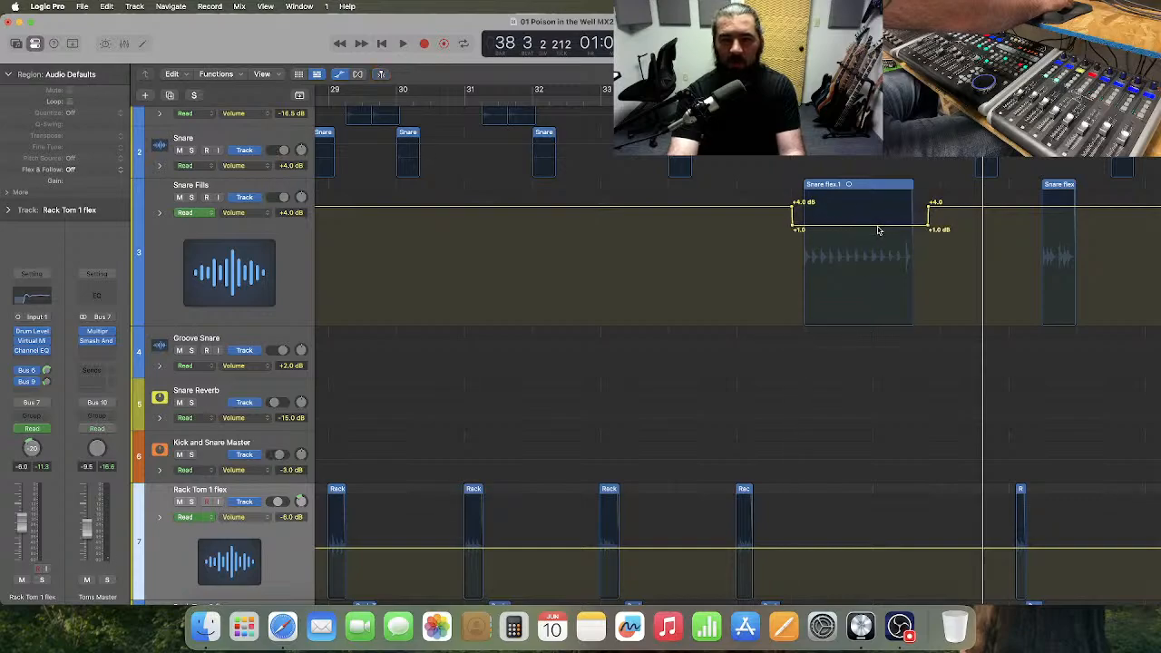
key(comma)
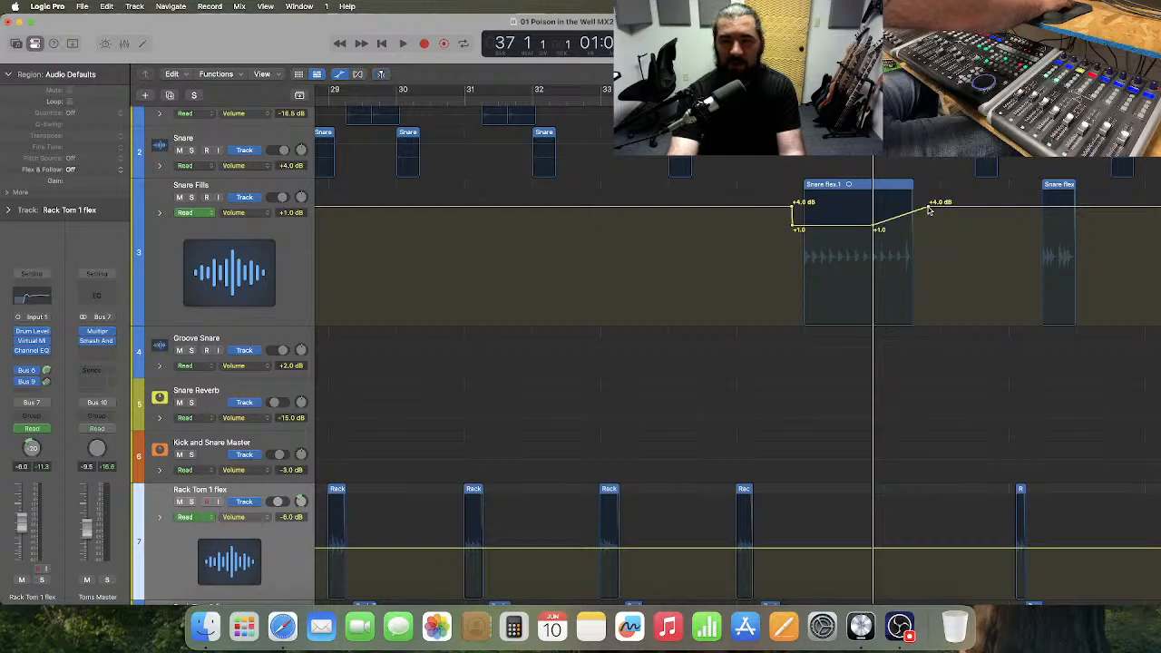
drag(929, 209, 913, 207)
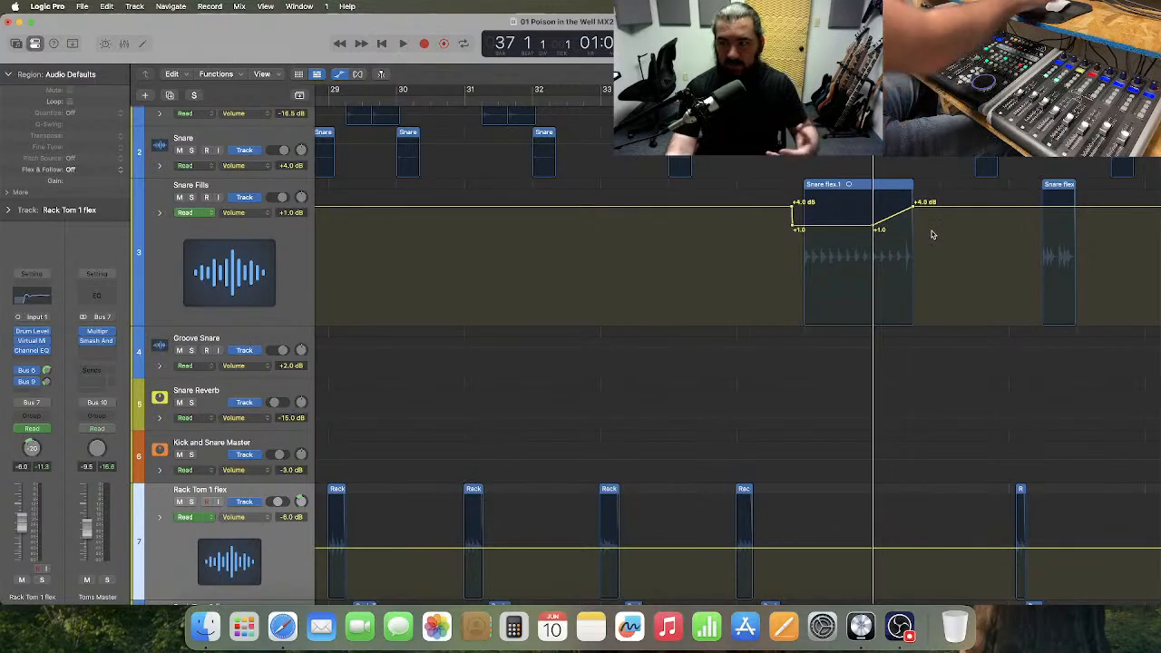
Play from the middle of bar 33 to bar 38 to hear the snare fill's volume ramp.
click(647, 98)
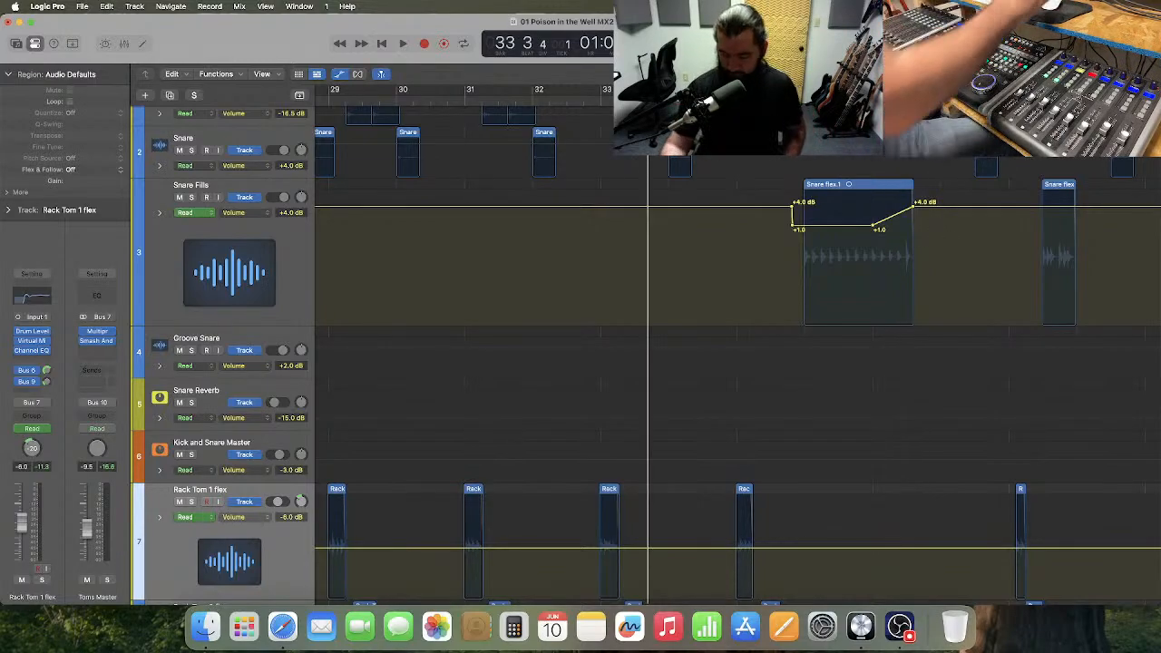
key(space)
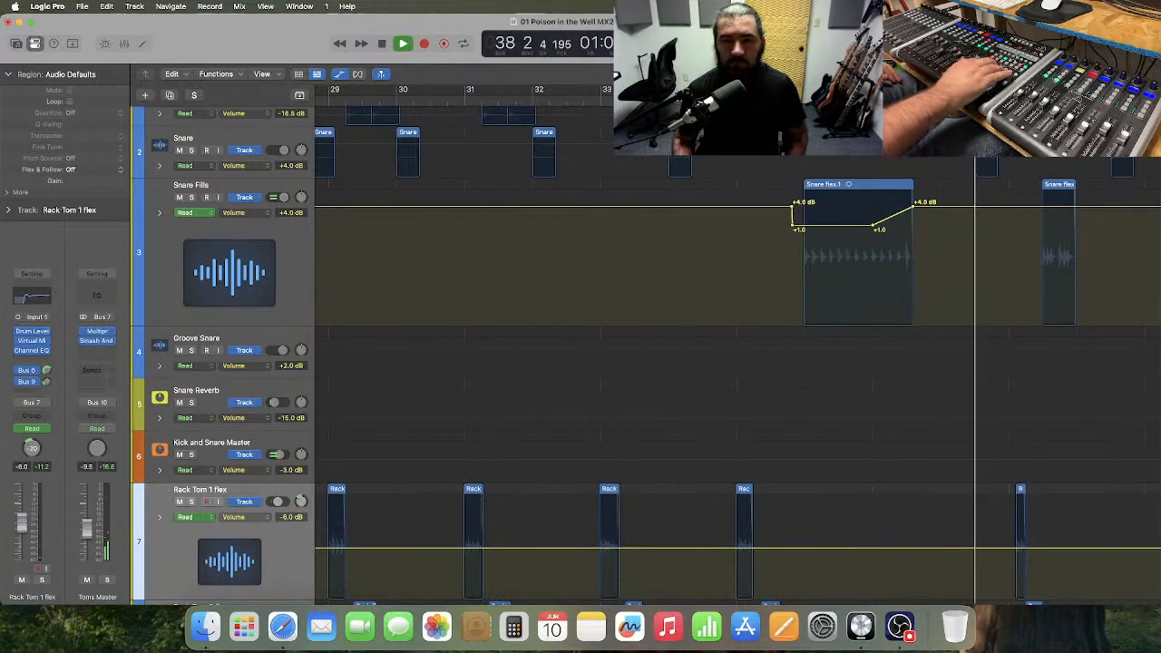
key(space)
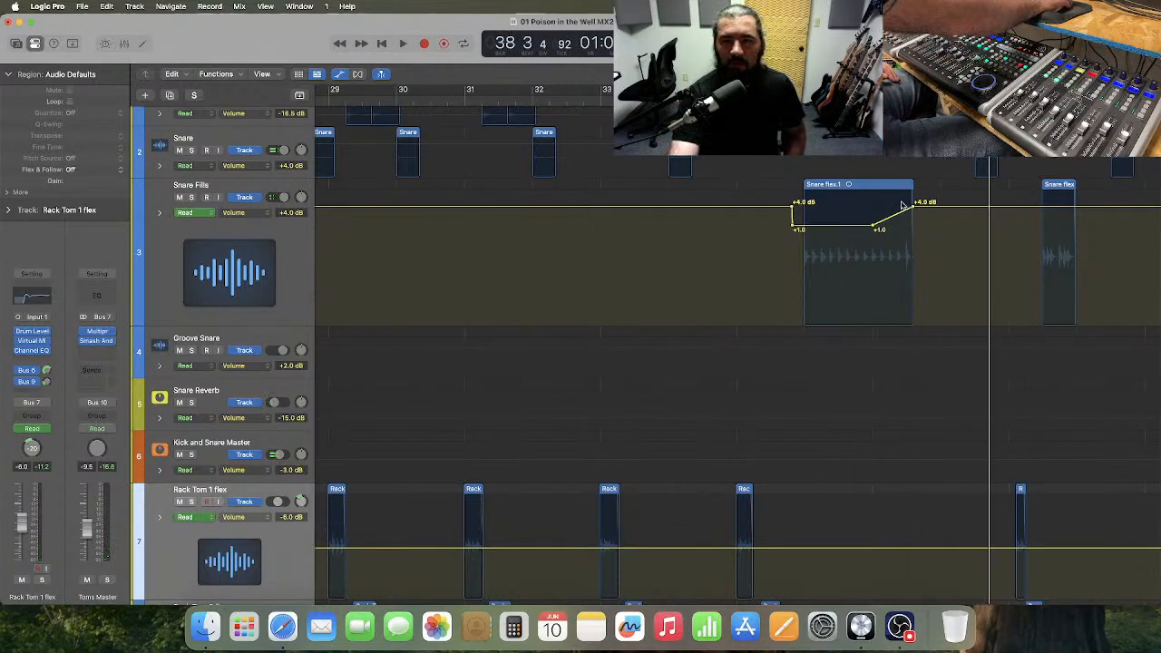
Tighten the snare fill's dip to the region's start, begin the +1.0 dB ramp earlier and reach +4.0 dB just before the region's end.
drag(913, 208, 905, 209)
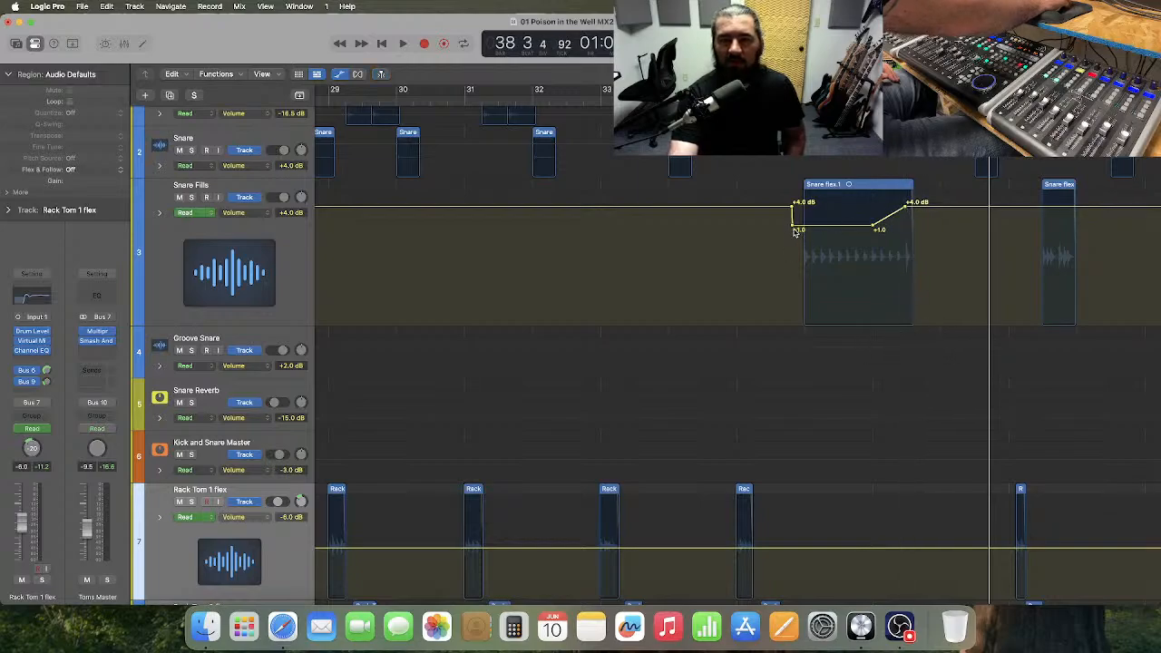
mouse_move(791, 226)
mouse_down()
mouse_move(803, 227)
mouse_move(800, 210)
mouse_up()
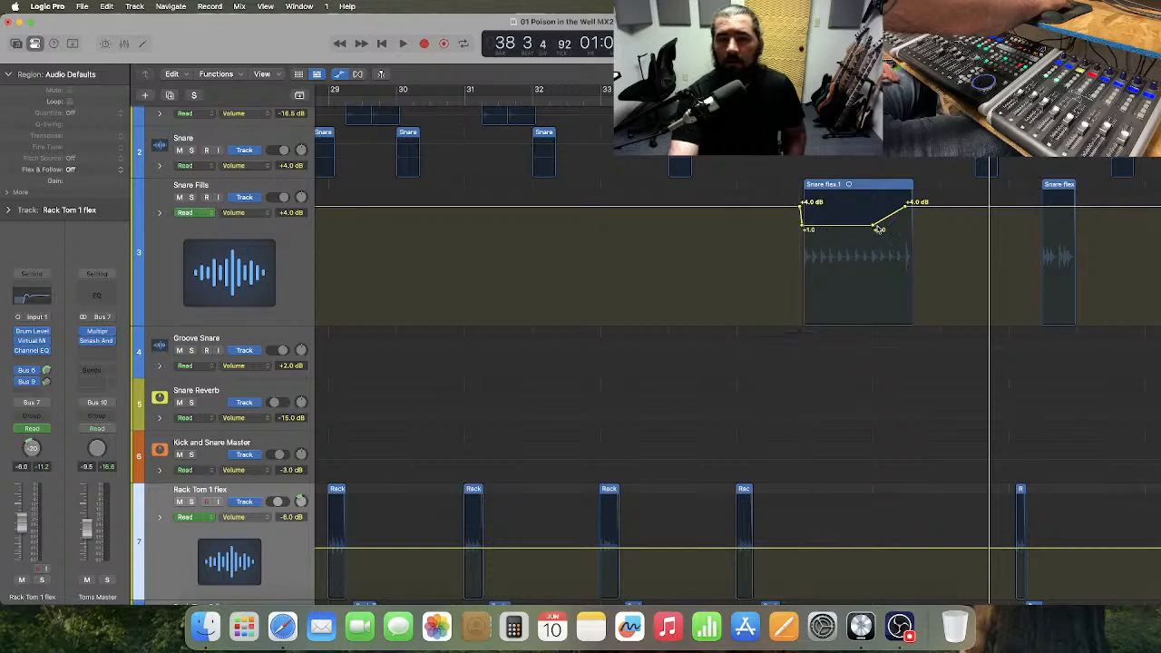
drag(873, 227, 855, 228)
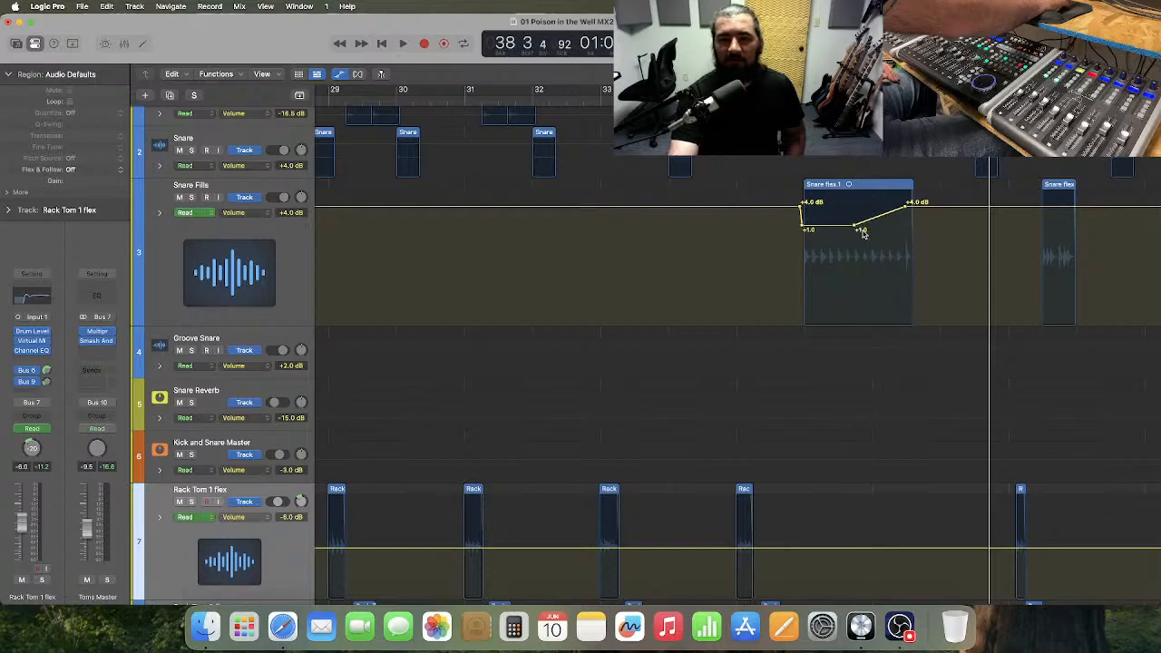
Play from about bar 33 to bar 39 to hear the reshaped snare fill automation.
click(603, 103)
key(space)
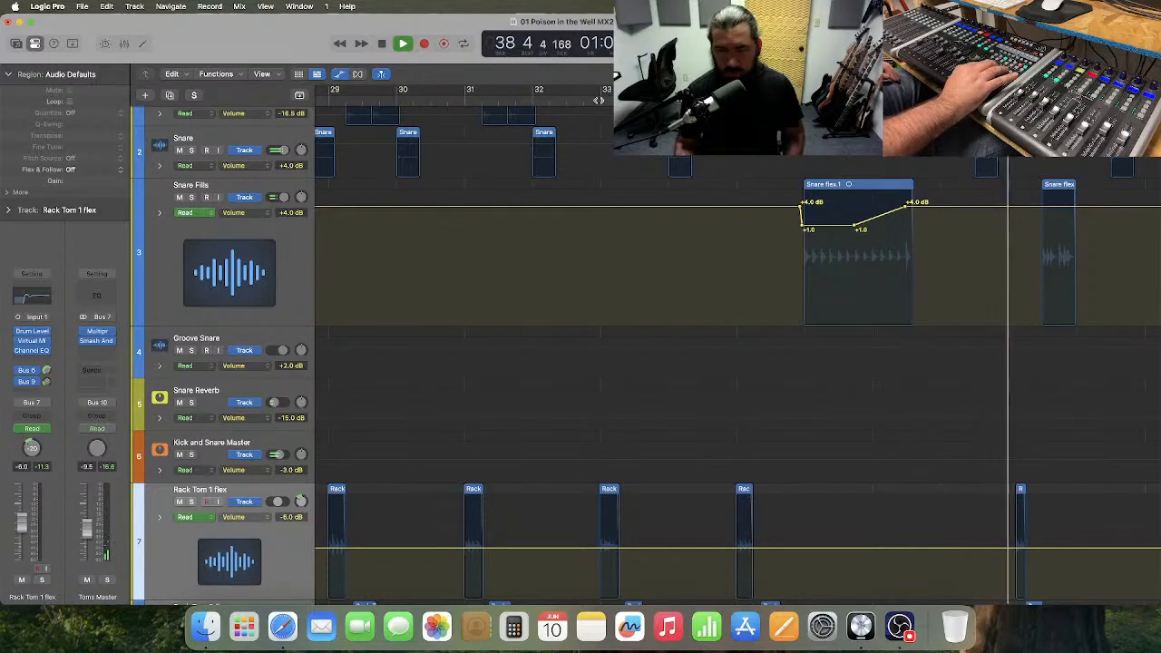
key(space)
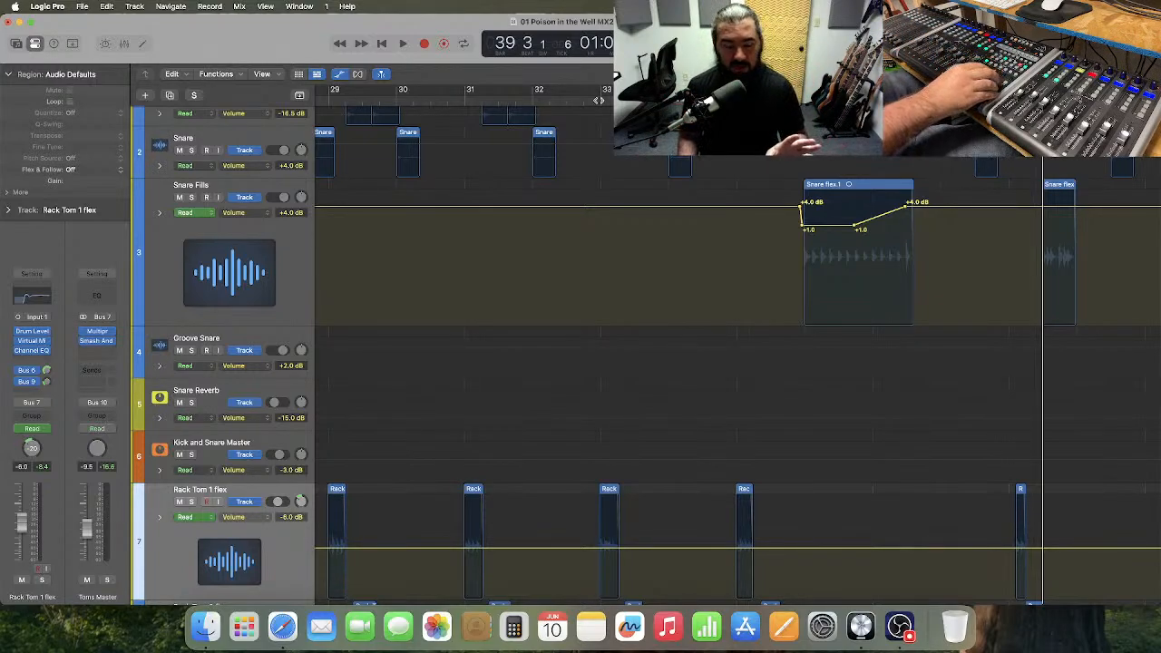
Return to the tom tracks and play from the end of bar 36 into Chorus 1, up to bar 40.
key(comma)
key(comma)
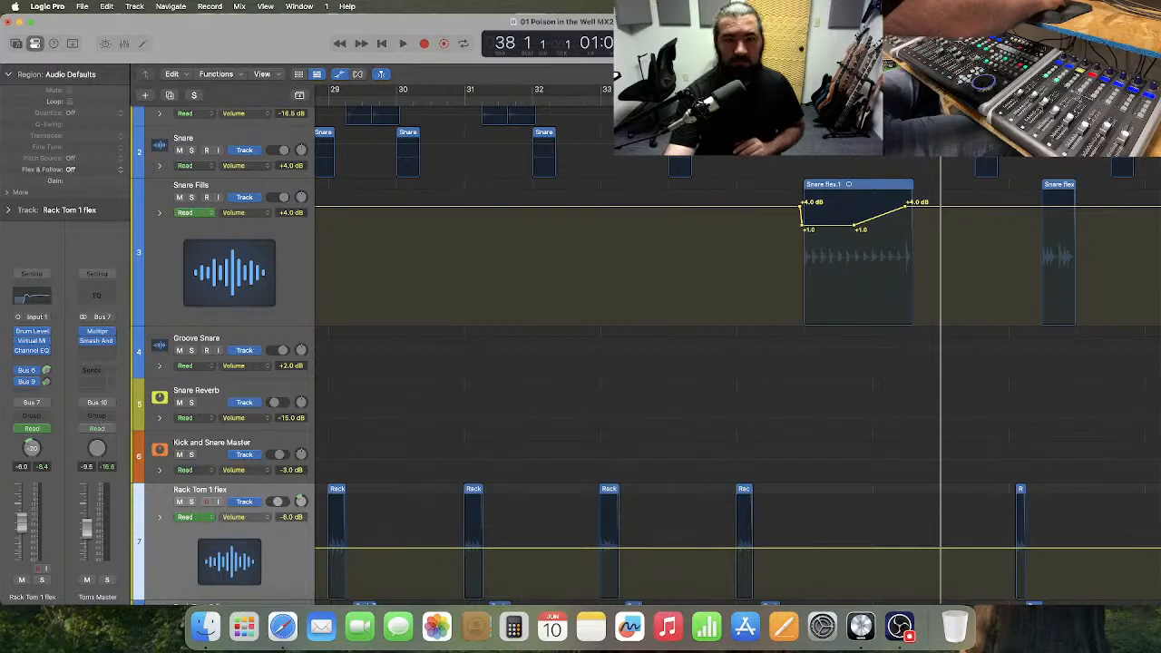
scroll(588, 231, down, 10)
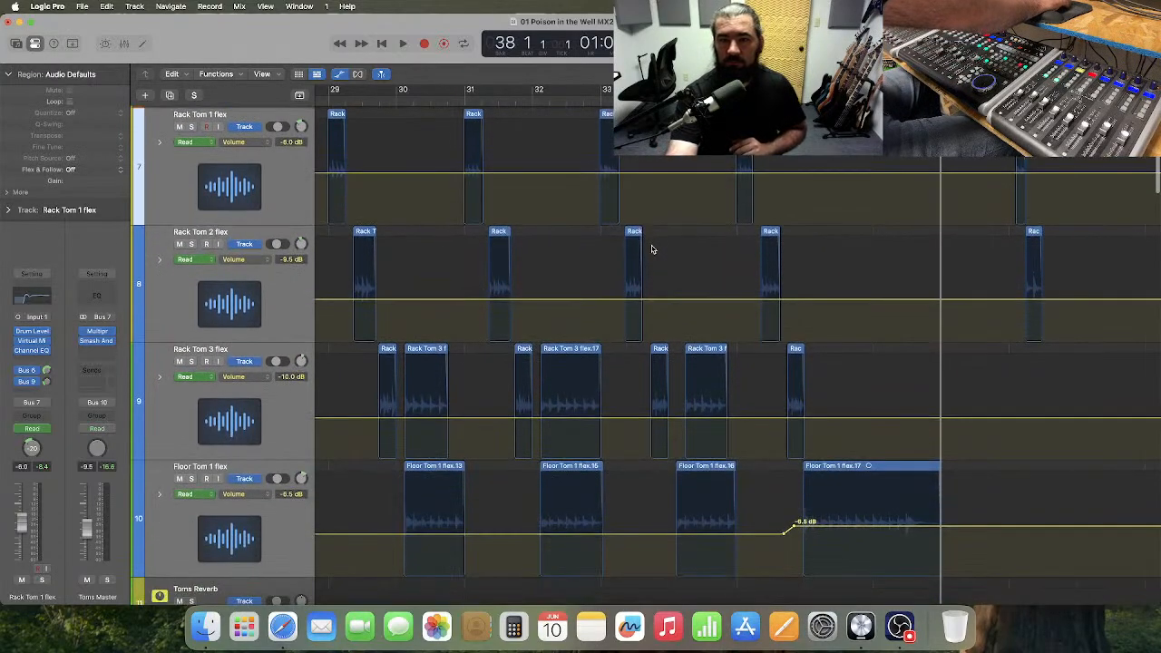
scroll(651, 249, right, 10)
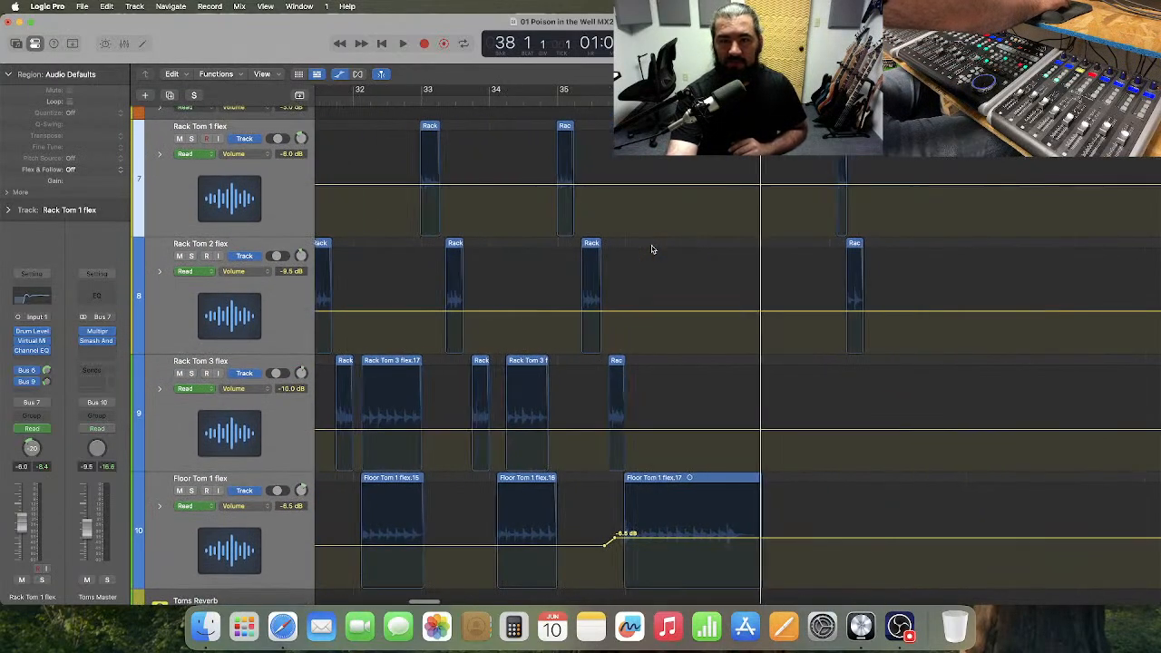
click(498, 100)
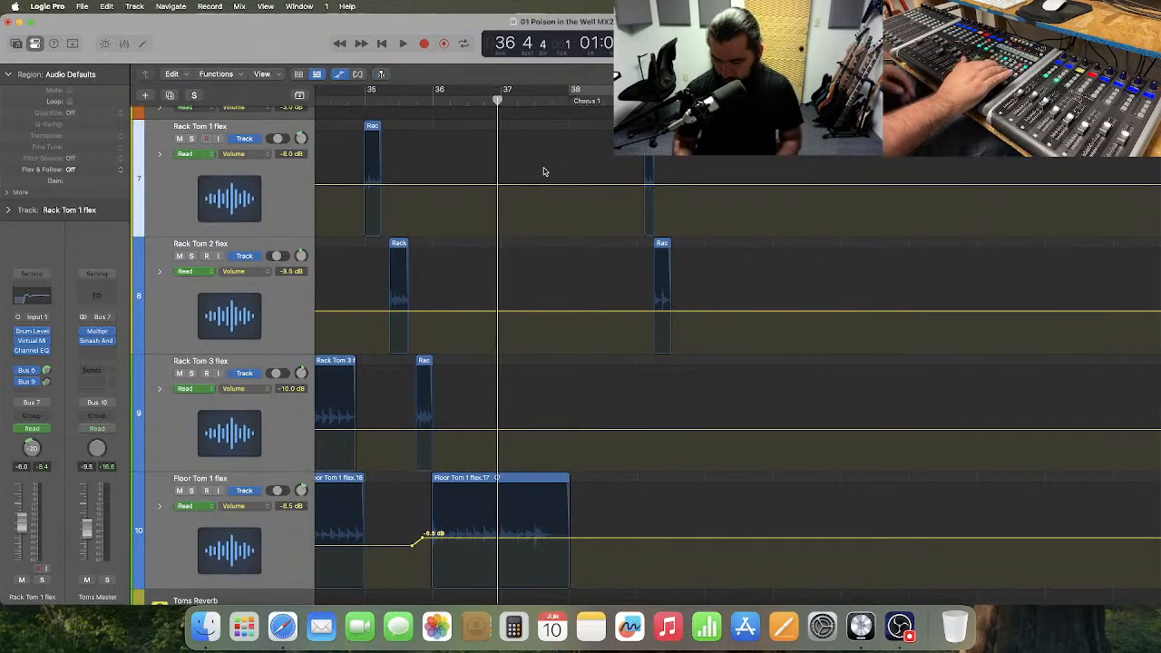
key(space)
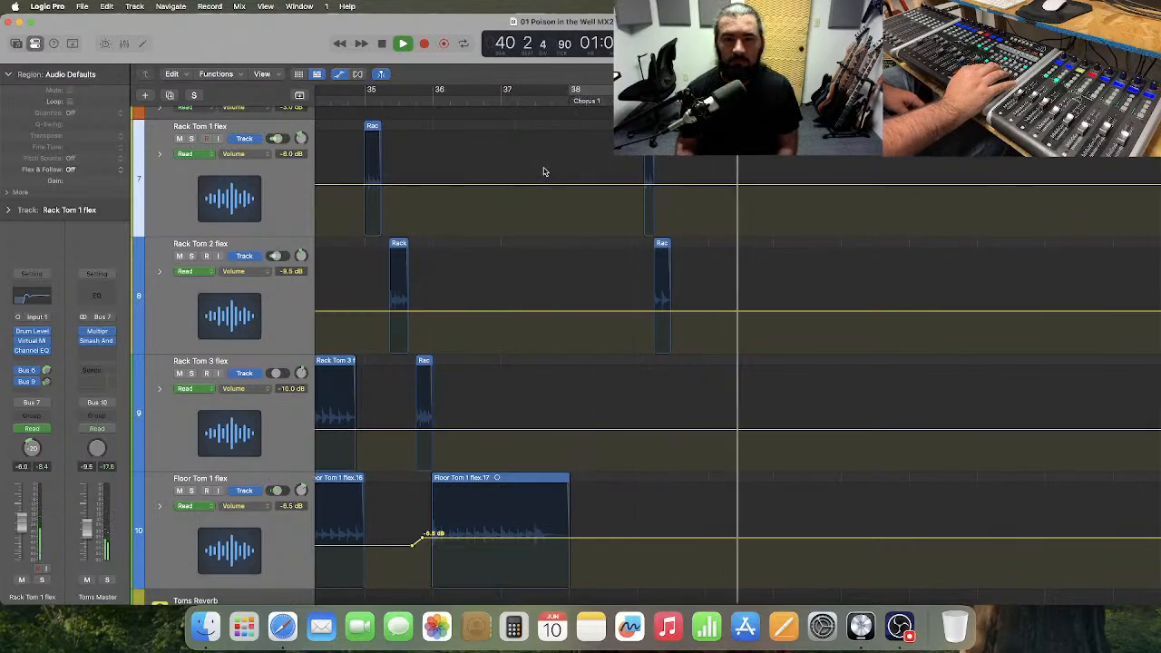
Skip ahead to bar 52 and play through the next tom fills to bar 59.
key(period)
key(period)
key(period)
key(period)
key(period)
key(period)
key(period)
key(period)
key(period)
key(period)
key(period)
key(period)
key(period)
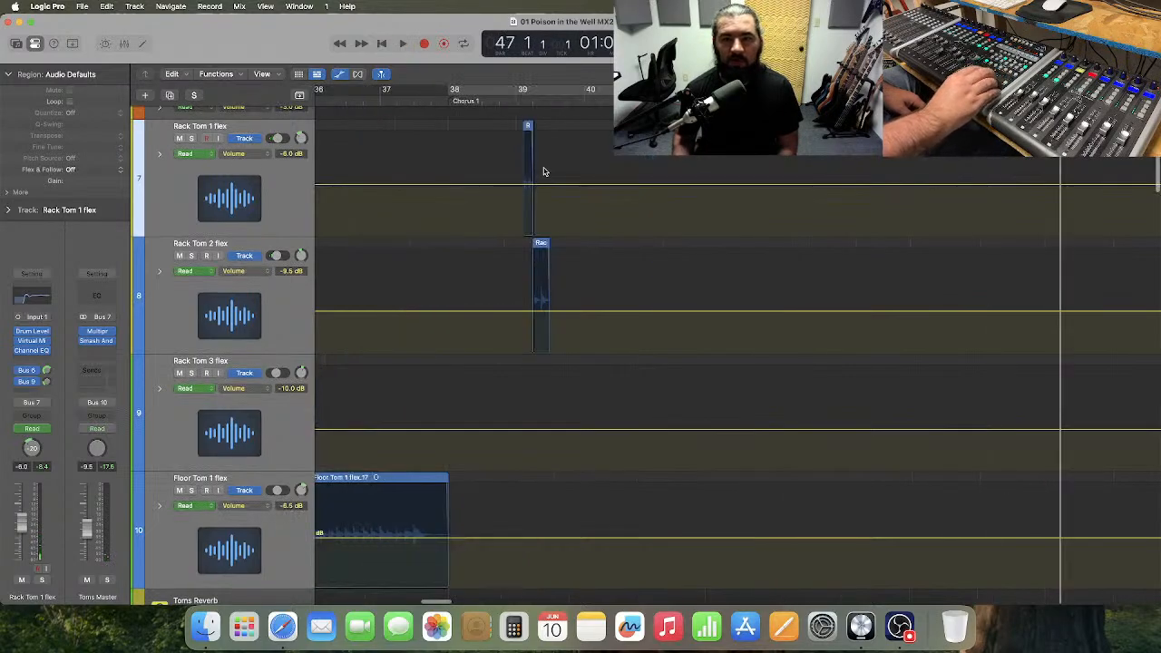
key(comma)
key(comma)
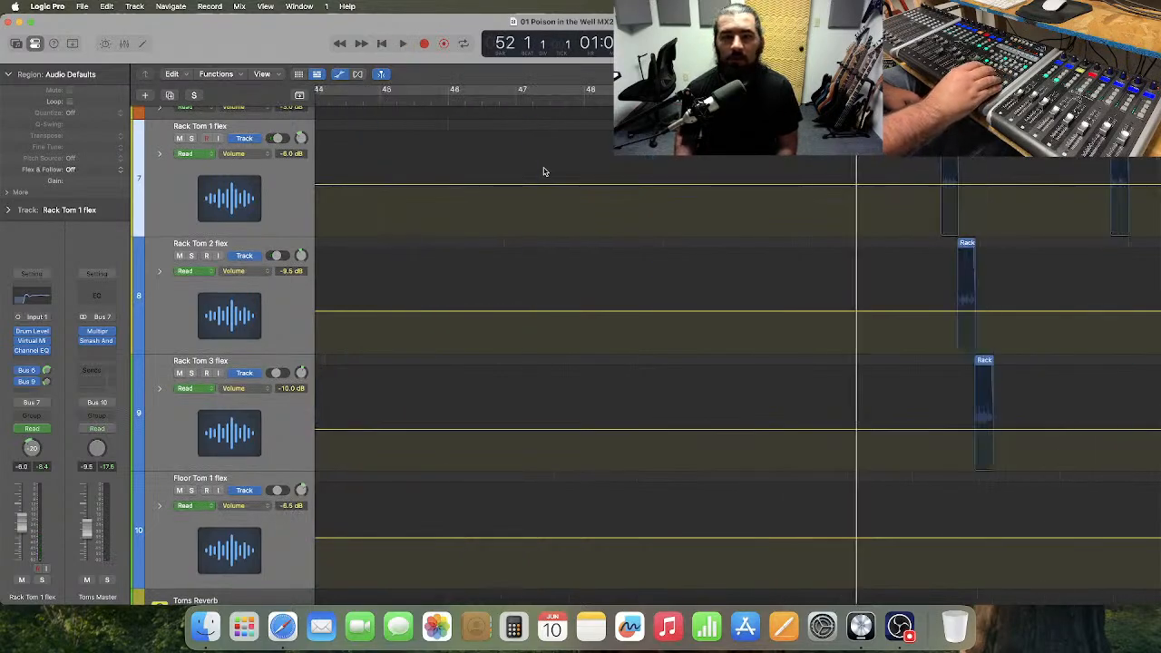
key(space)
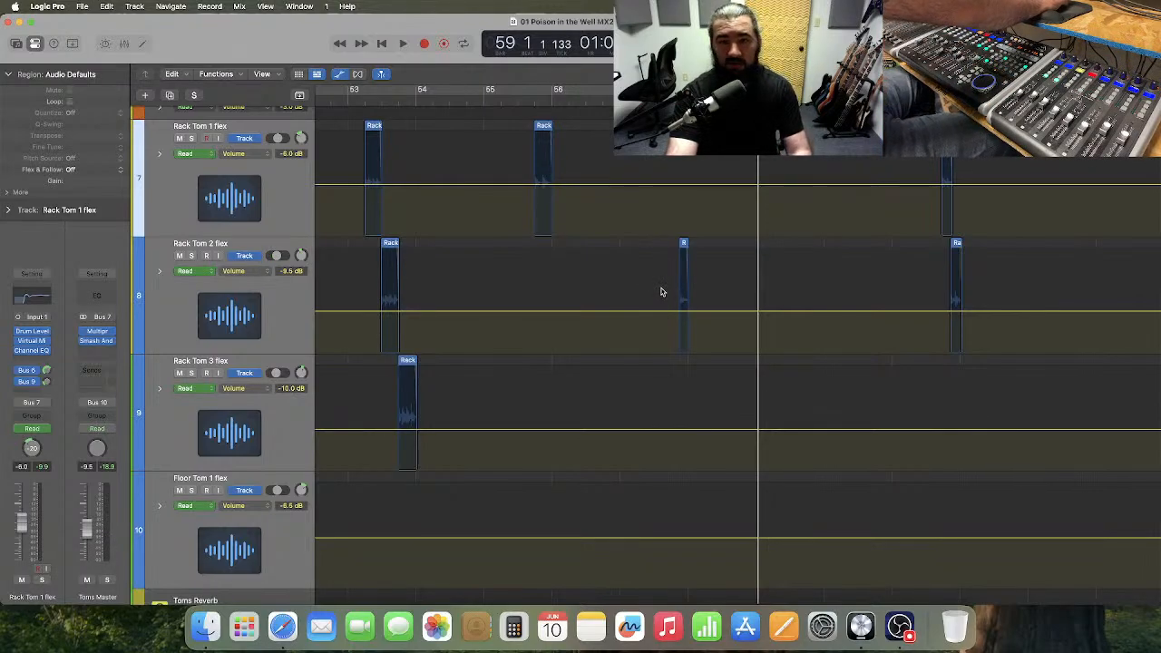
Raise Rack Tom 2's volume automation to about -1.5 dB around its short hit near bar 57, and make the track taller.
drag(660, 291, 705, 290)
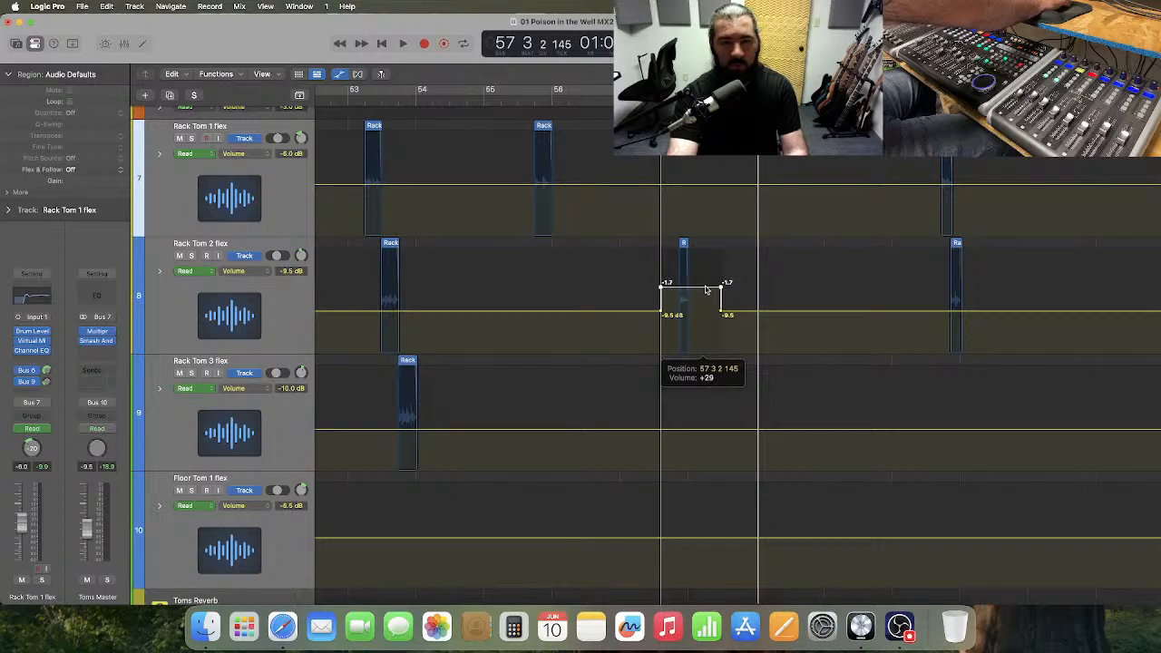
drag(705, 290, 706, 290)
click(300, 342)
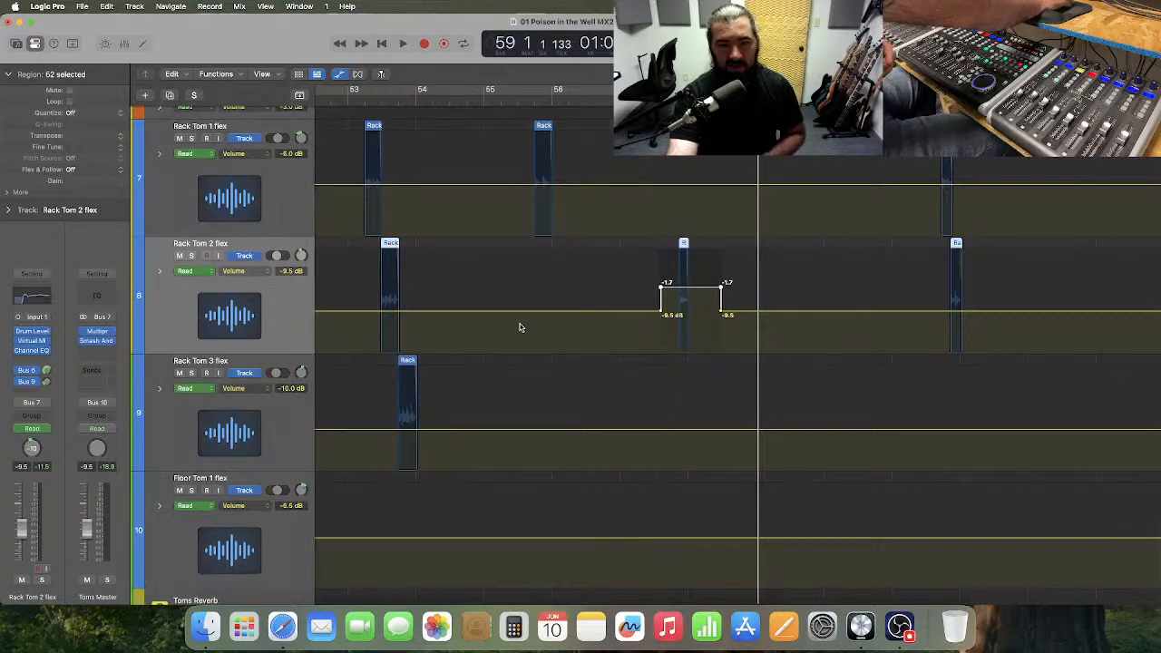
click(520, 335)
drag(231, 351, 231, 372)
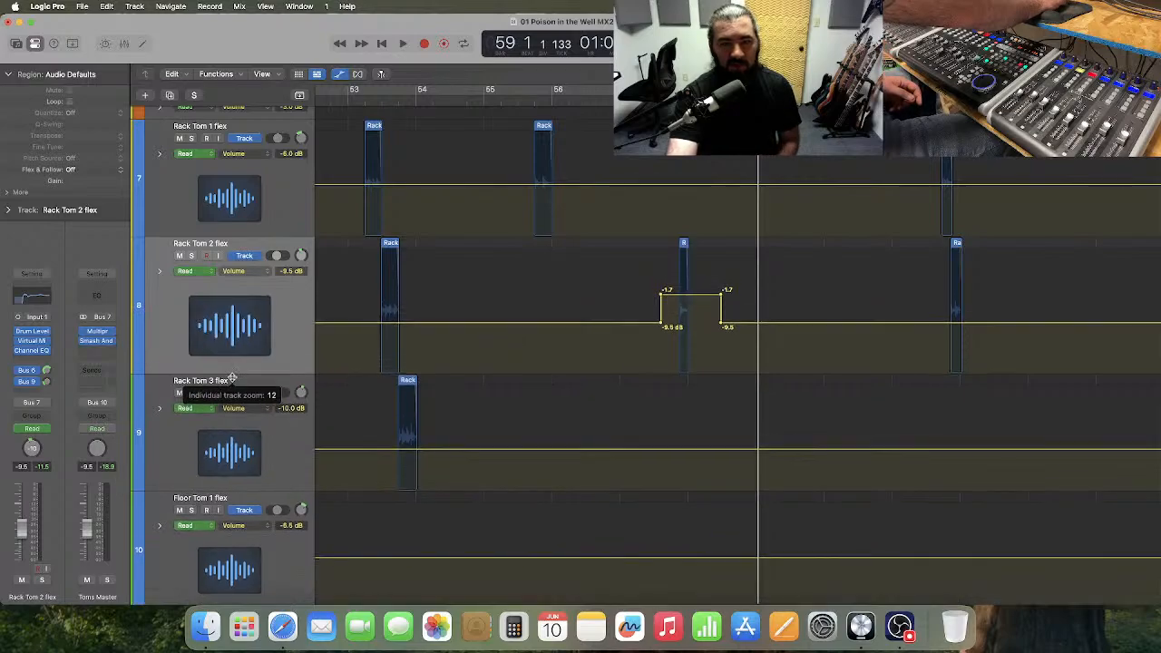
drag(673, 300, 674, 300)
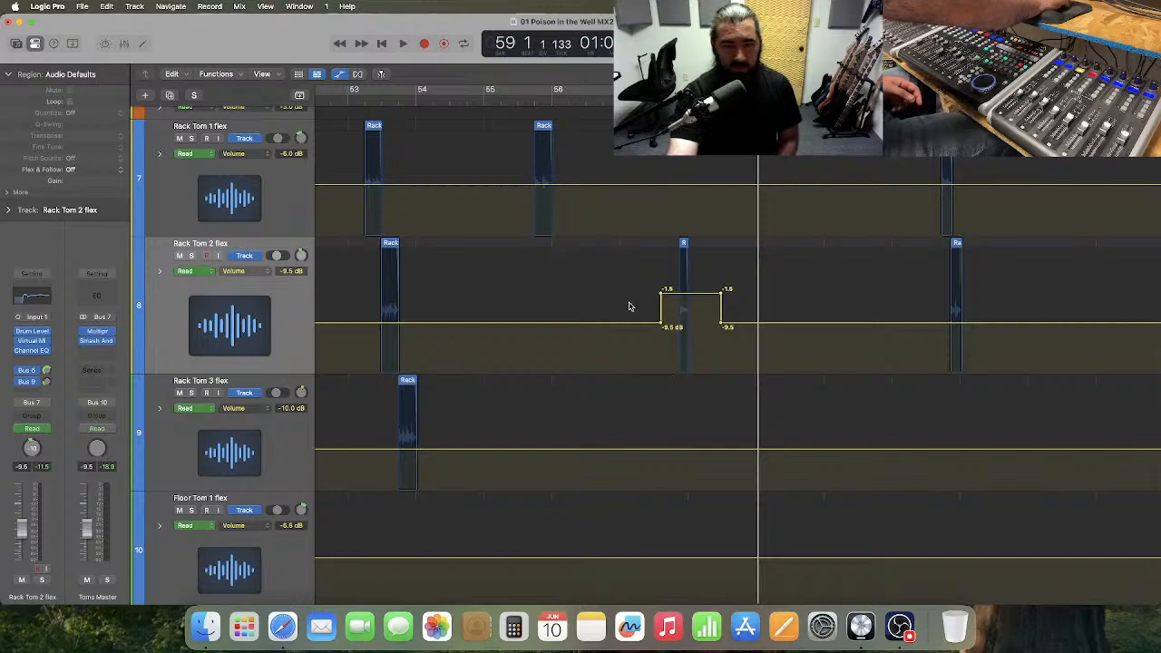
Play from bar 52 to bar 62 to hear the raised Rack Tom 2 hit in context.
scroll(629, 307, left, 2)
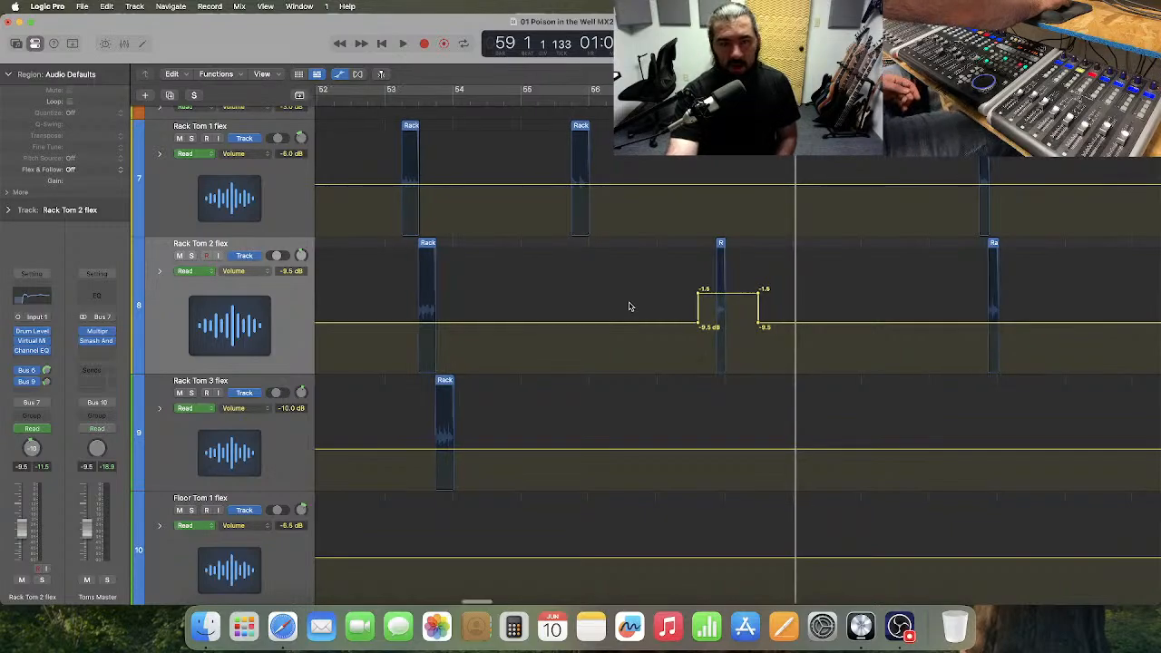
scroll(629, 307, left, 3)
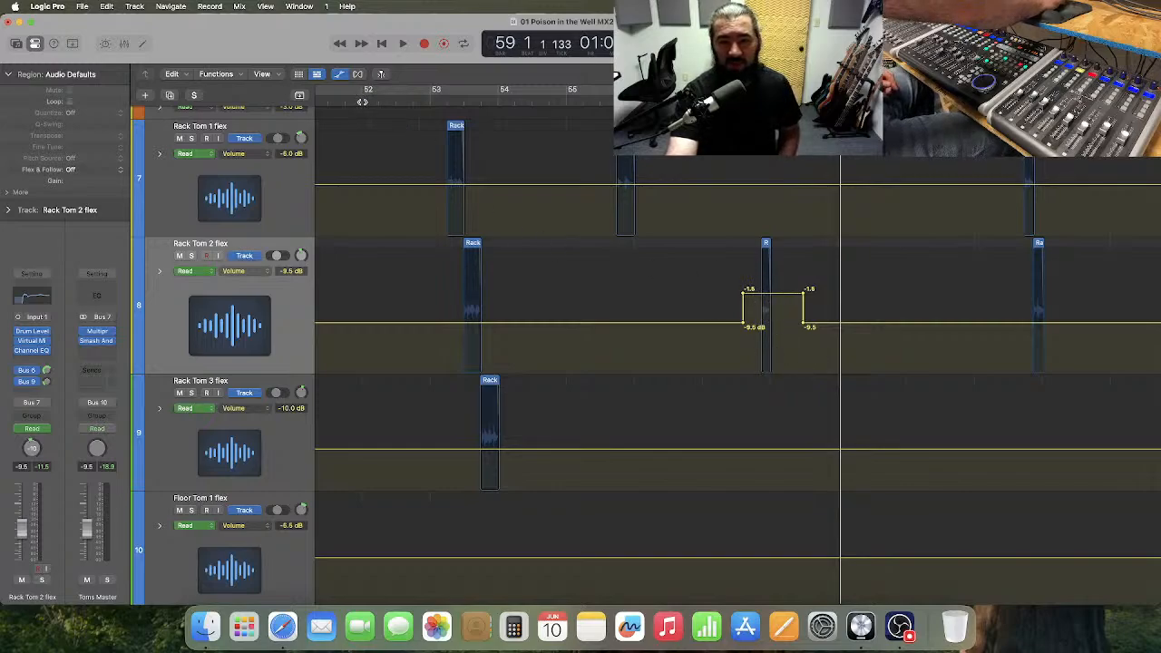
click(362, 102)
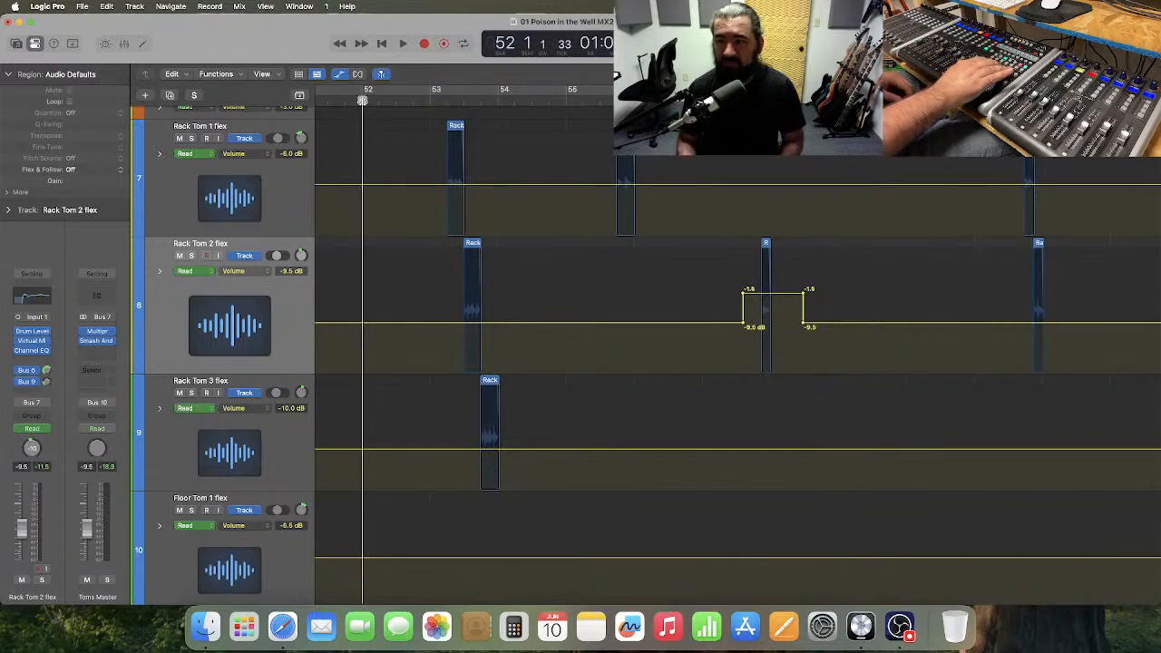
key(space)
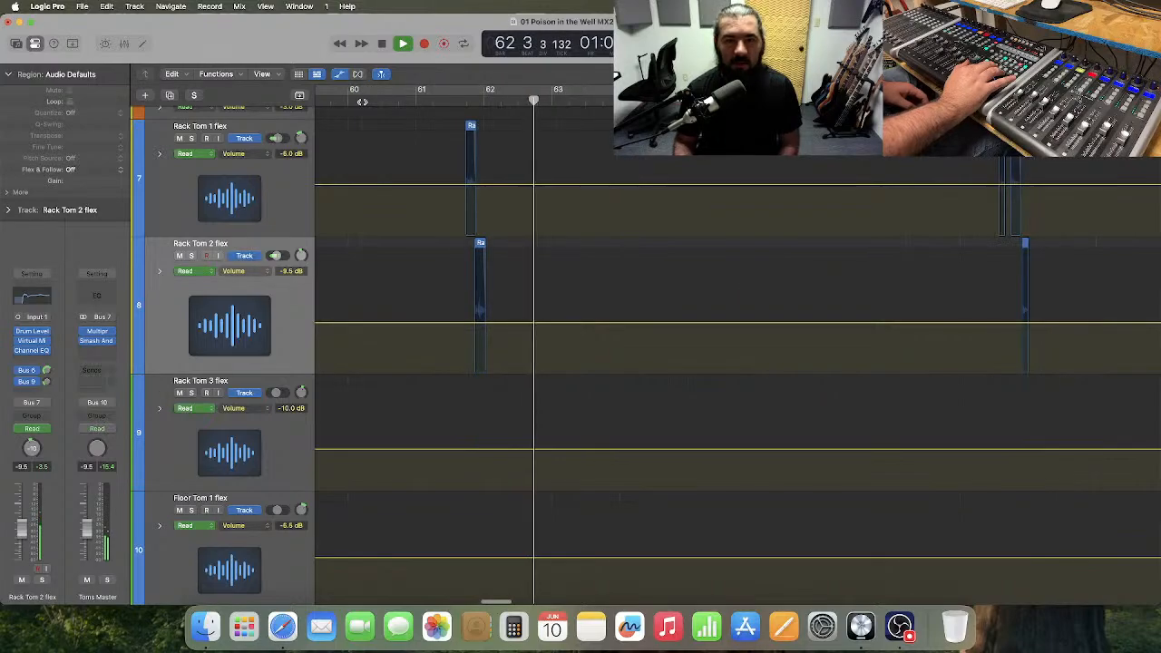
Stop playback and move the playhead back to bar 55, then forward to bar 58, around the raised Rack Tom 2 hit.
key(space)
key(comma)
key(comma)
key(comma)
key(comma)
key(comma)
key(comma)
key(comma)
key(comma)
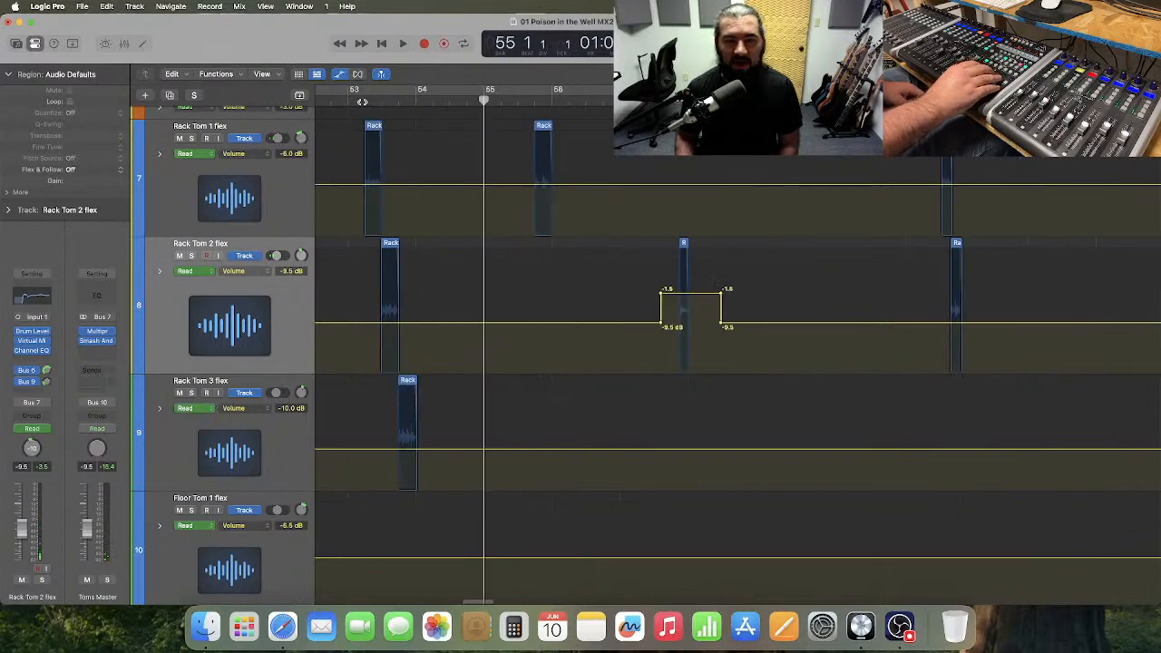
key(period)
key(period)
key(period)
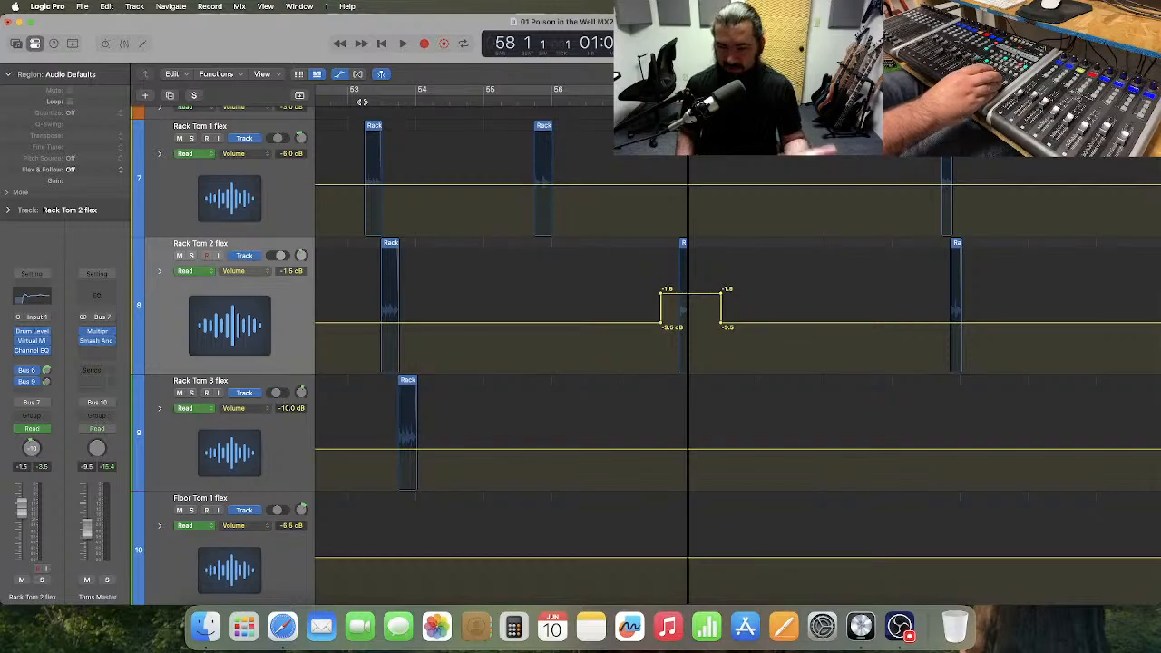
Play the next rack tom fill from bar 67 to bar 70.
key(space)
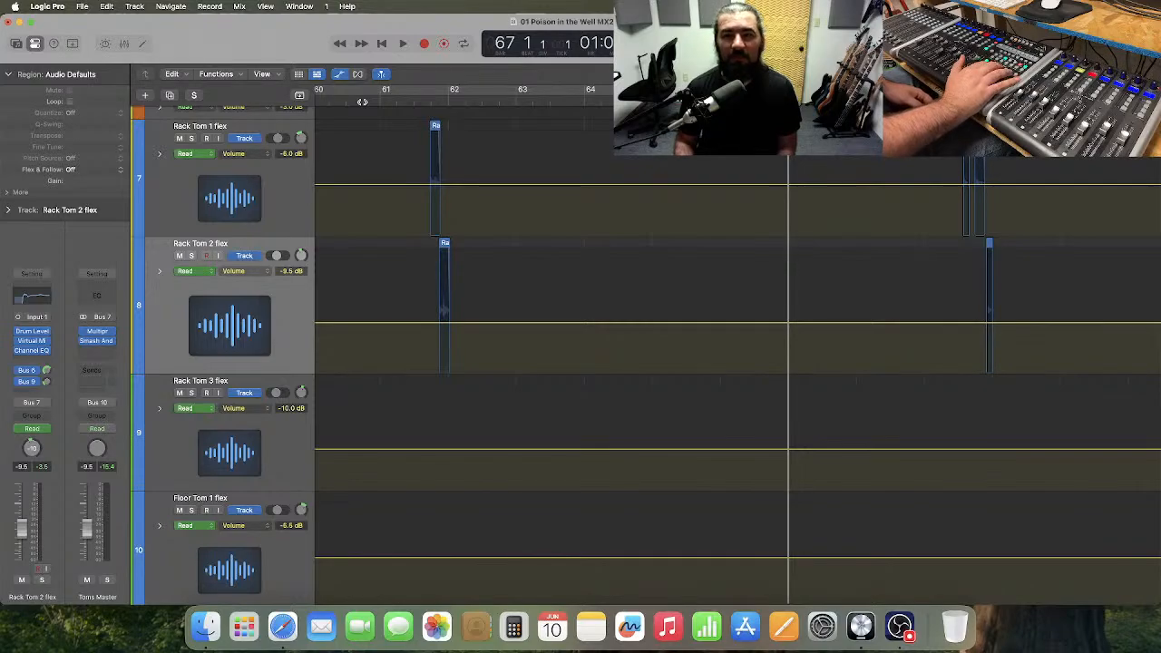
key(space)
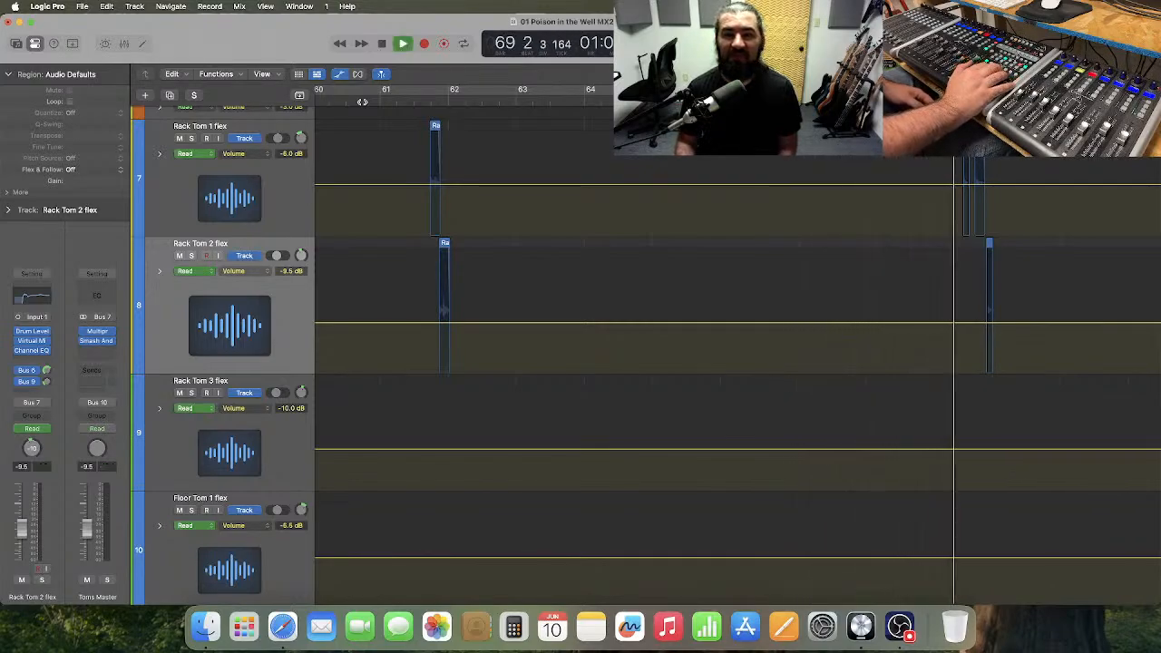
key(space)
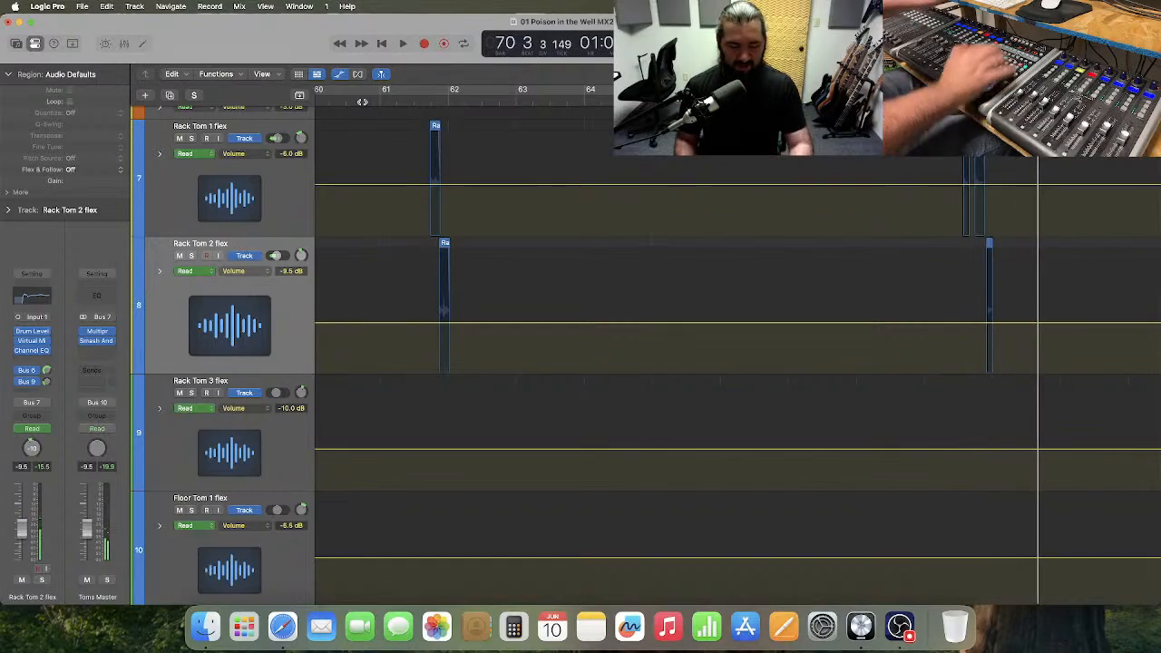
Raise the volume automation around the fill near bar 69 to -2.5 dB on Rack Tom 1 and -6.0 dB on Rack Tom 2.
scroll(716, 276, right, 5)
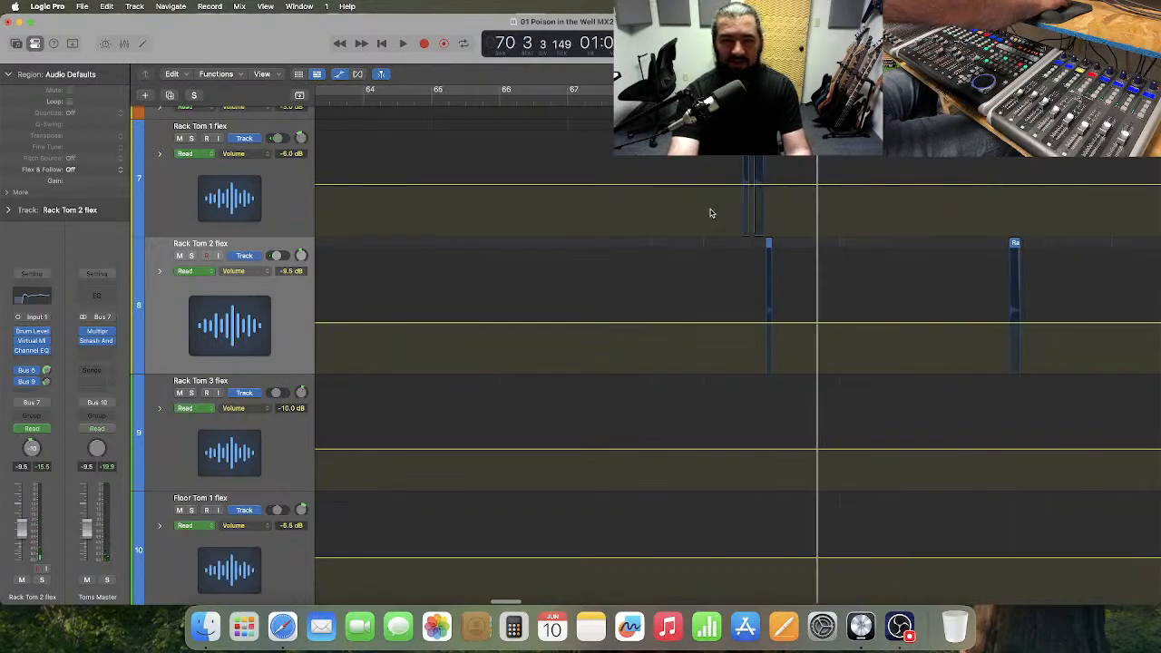
drag(722, 208, 789, 294)
click(738, 194)
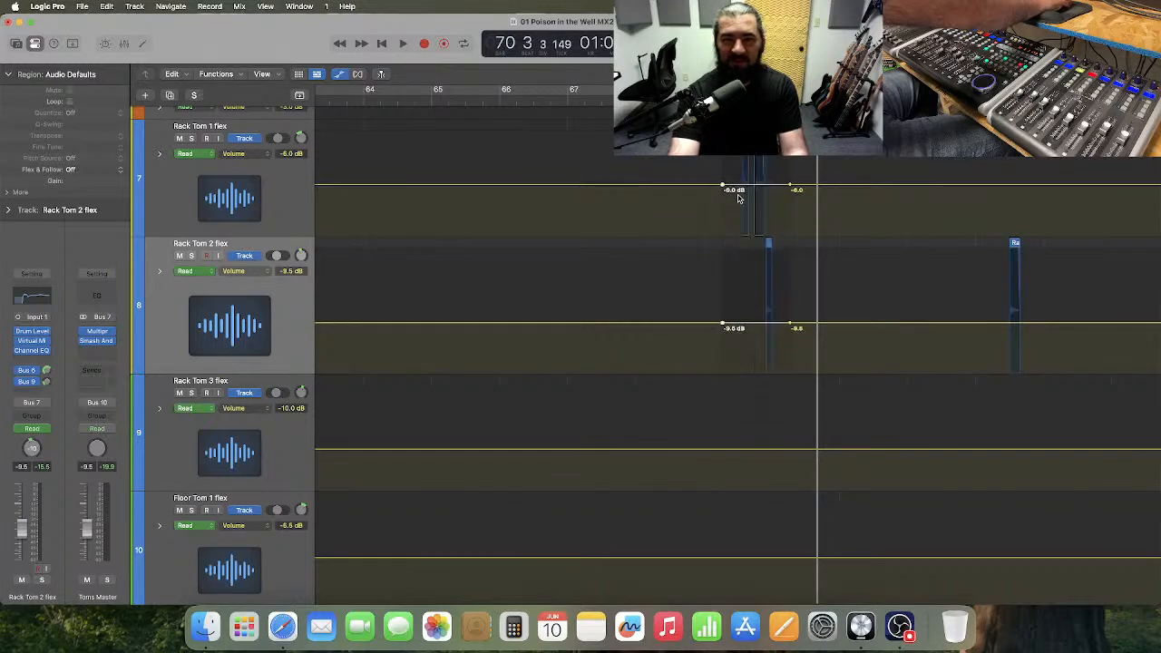
drag(751, 189, 752, 178)
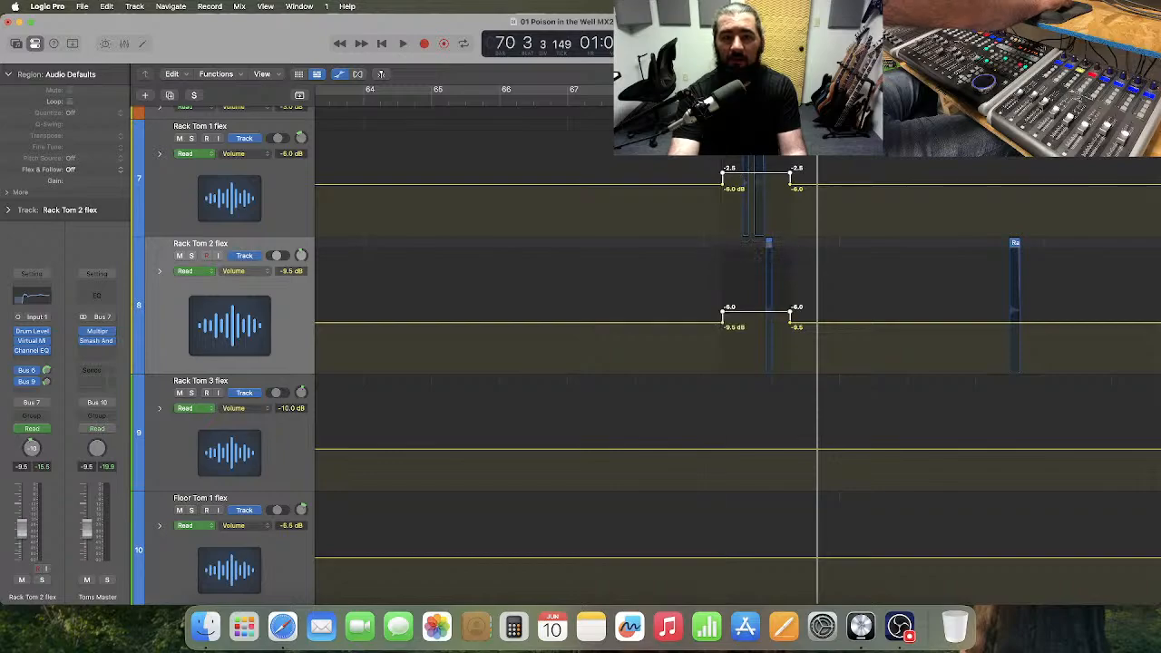
Play from about bar 68 past bar 70 to hear the raised rack tom fill.
click(636, 101)
key(space)
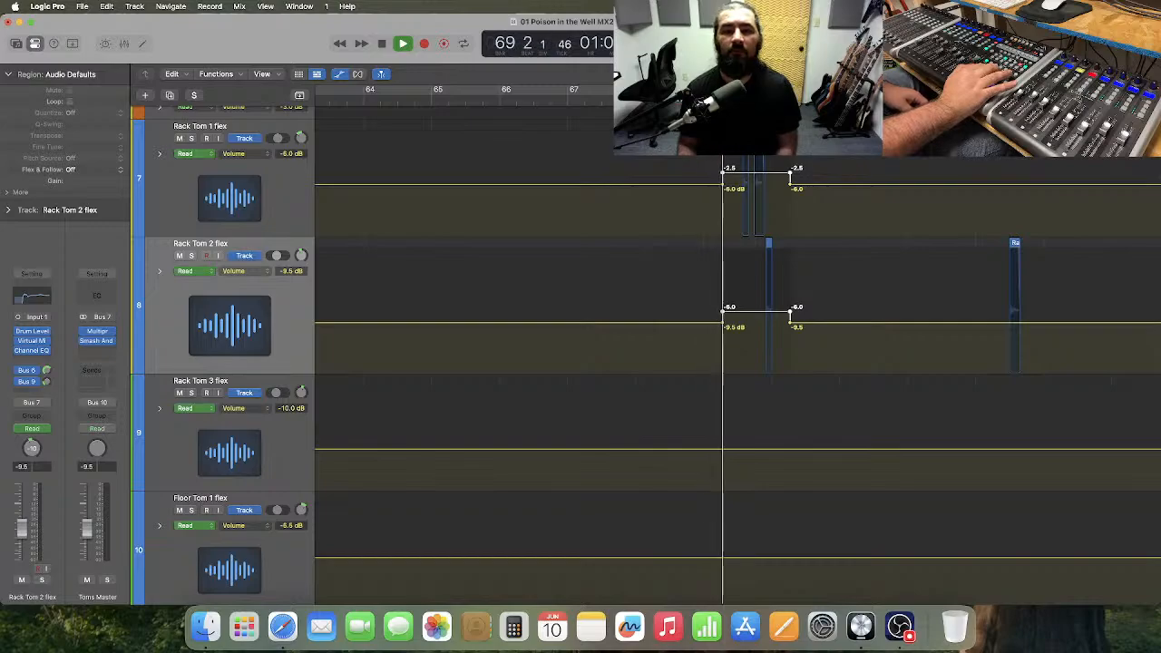
key(space)
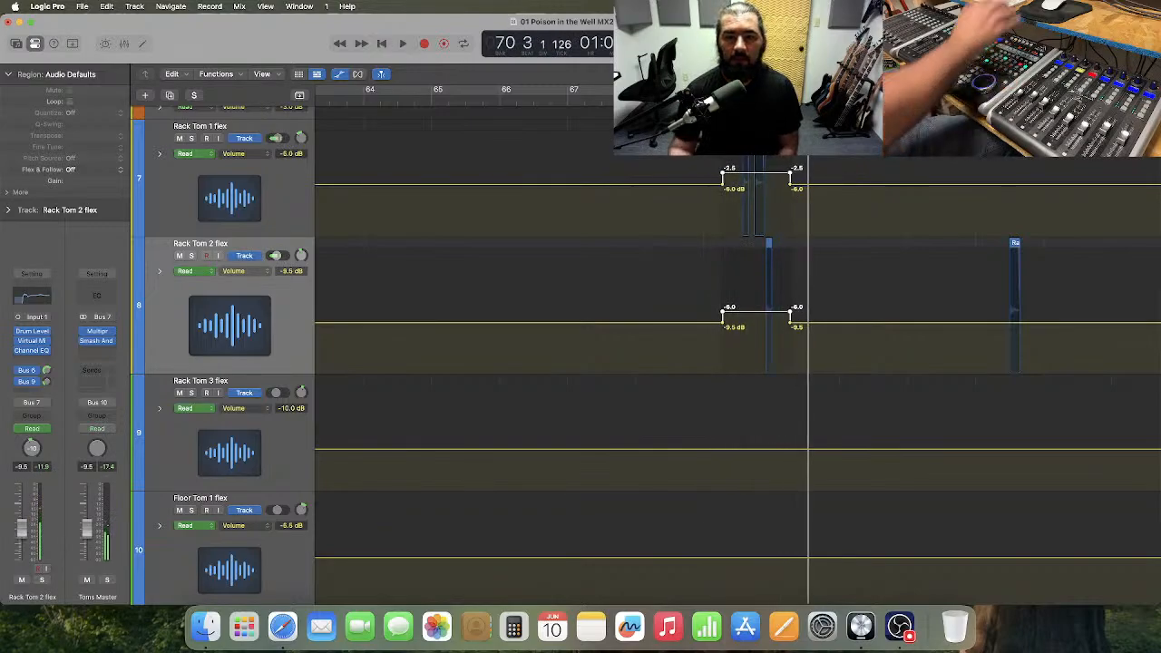
Raise the bar 69 fill's volume automation to about 0 dB on Rack Tom 1 and -3.5 dB on Rack Tom 2, and play through to bar 78.
drag(735, 178, 737, 165)
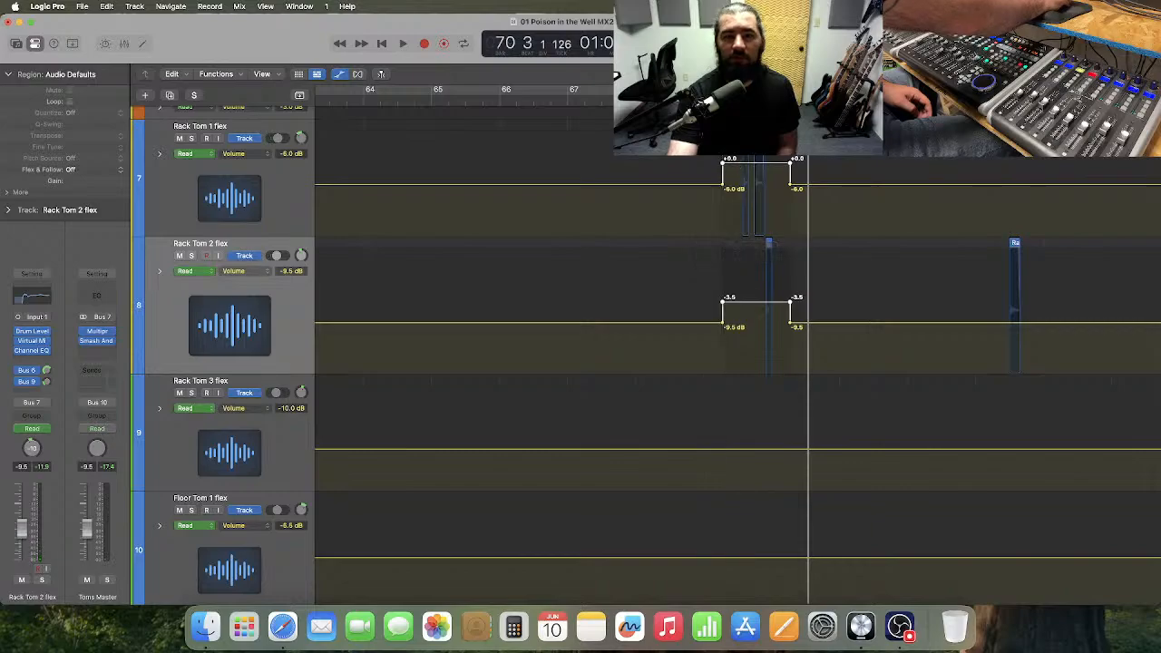
click(566, 101)
key(space)
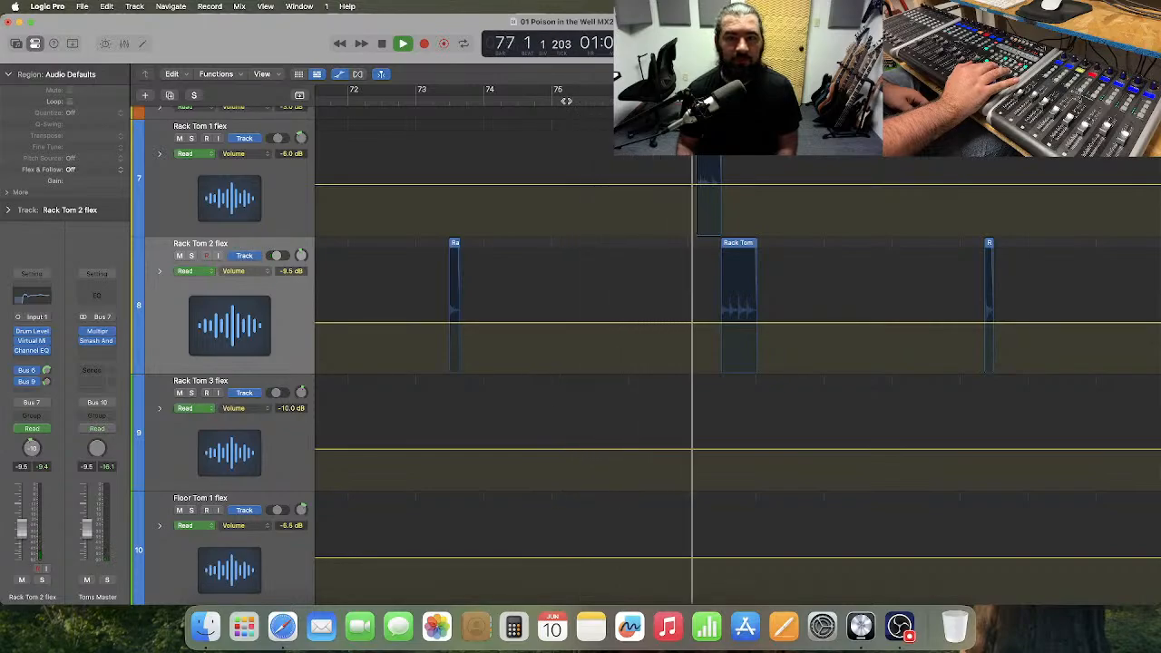
key(space)
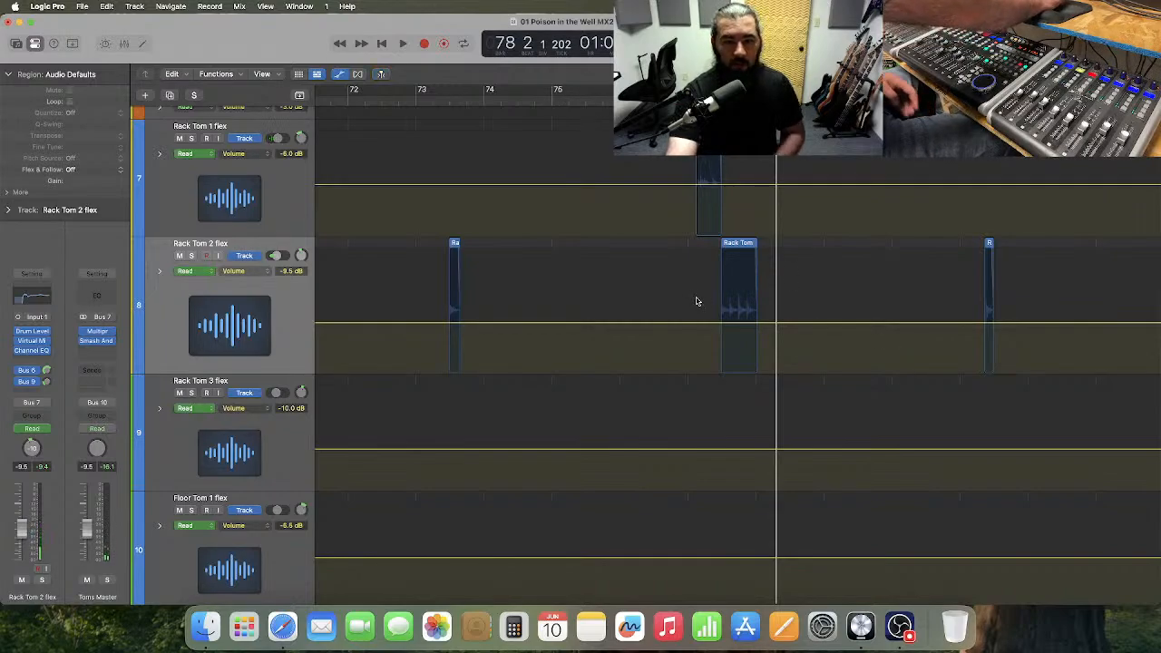
Lower Rack Tom 2's volume automation to -10.0 dB around its fill near bar 77, and make the track slightly taller.
drag(710, 303, 745, 328)
click(746, 328)
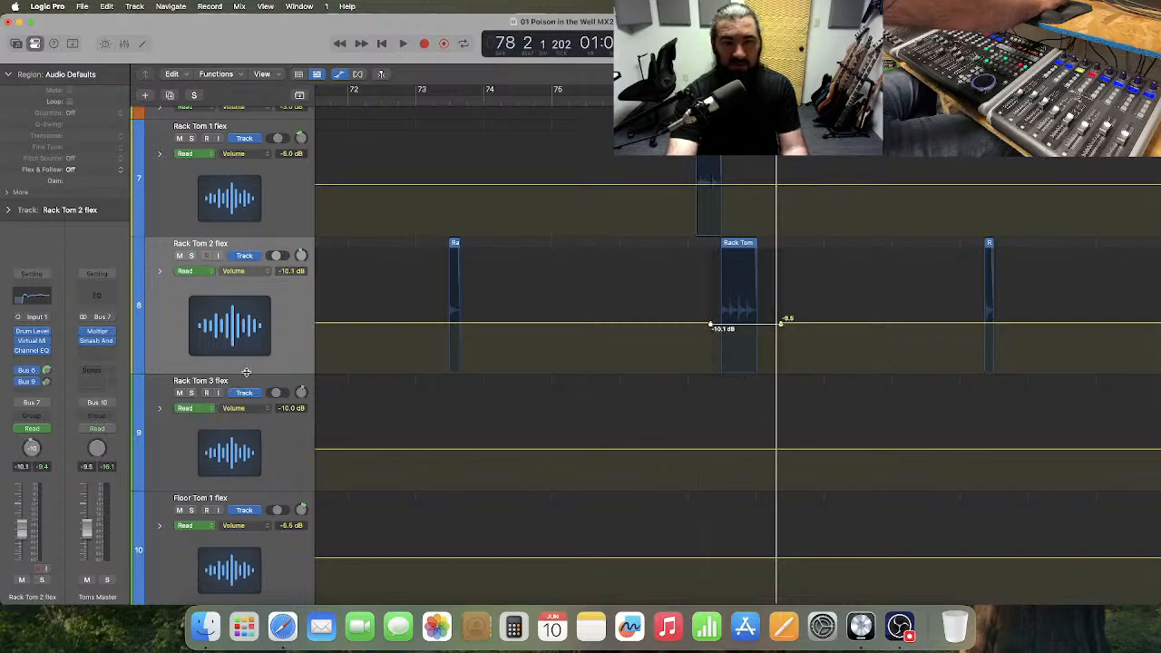
drag(246, 373, 247, 390)
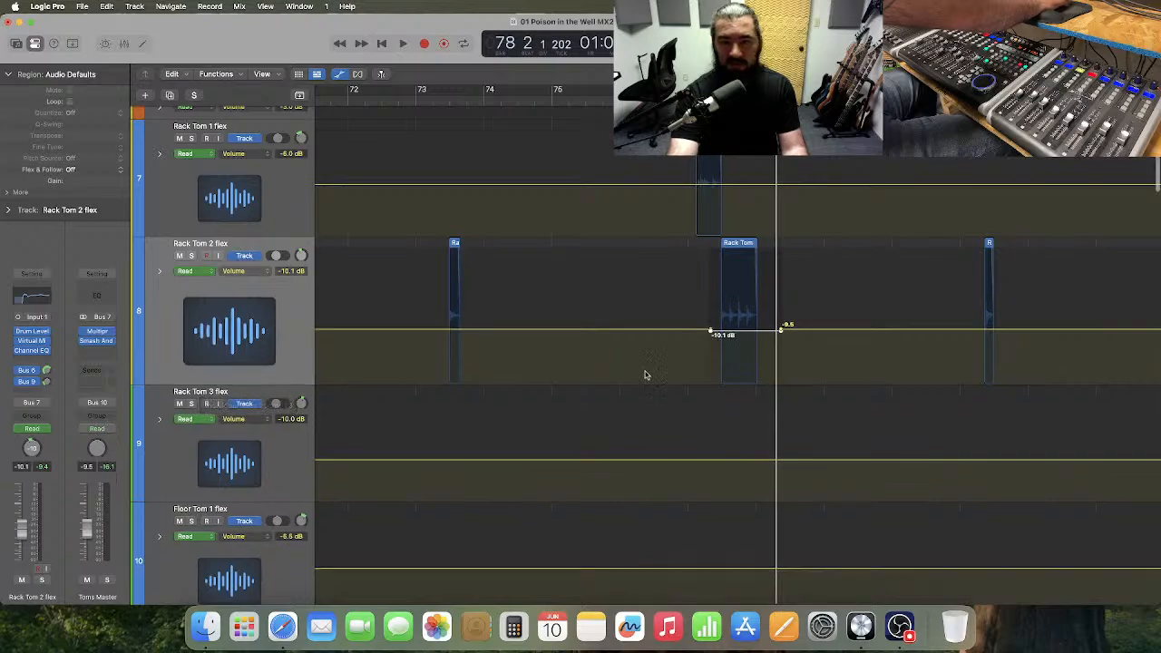
drag(739, 335, 739, 334)
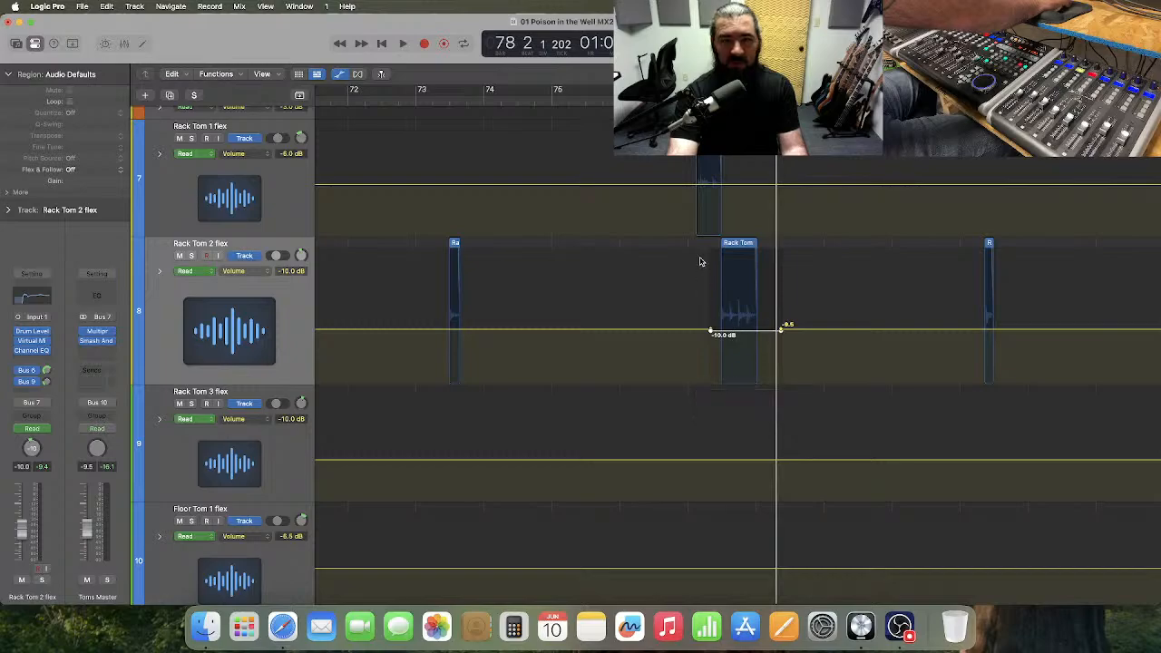
Raise Rack Tom 1's volume automation slightly around its part of the bar 77 fill, and play from bar 75 to bar 80.
drag(685, 207, 699, 177)
click(710, 186)
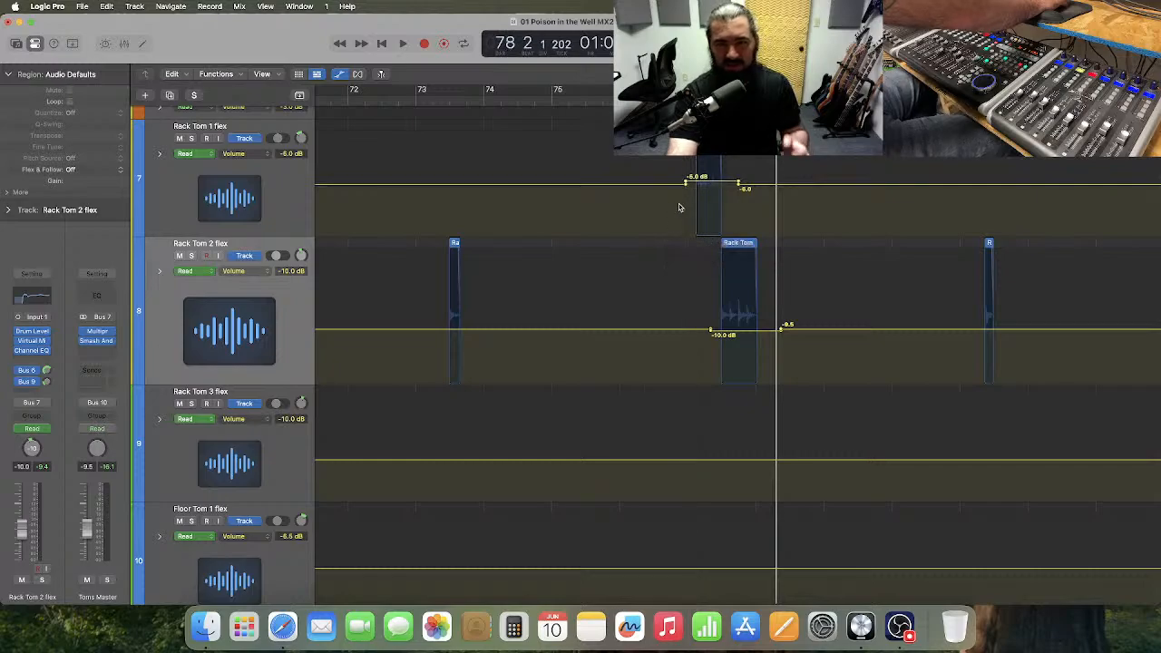
click(552, 99)
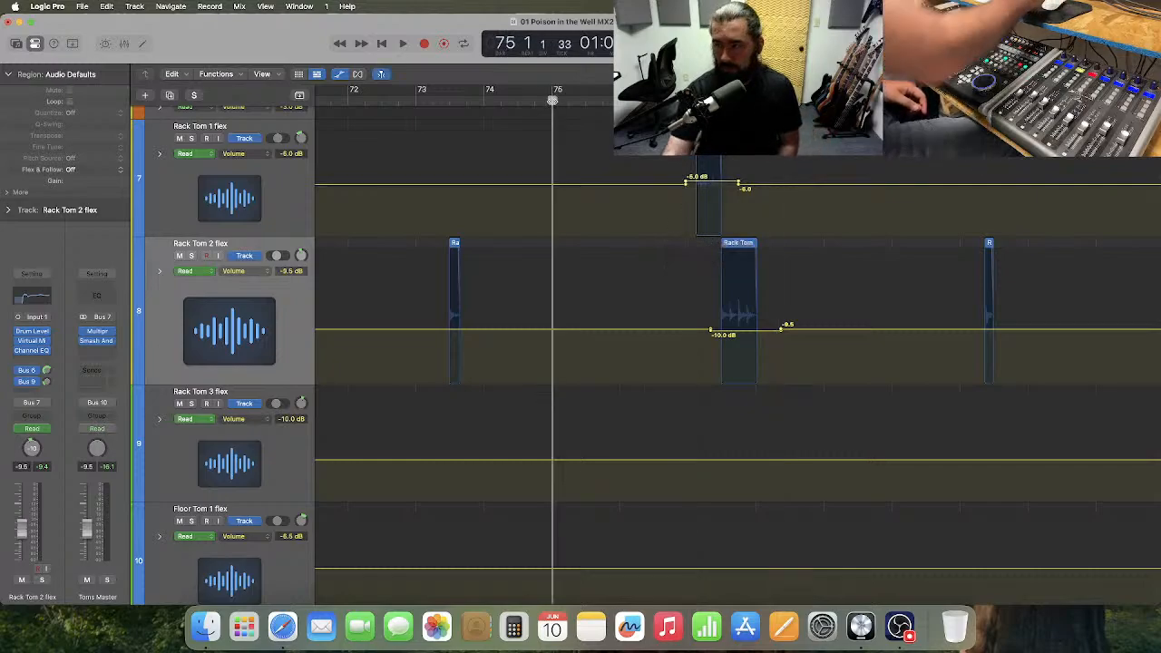
key(space)
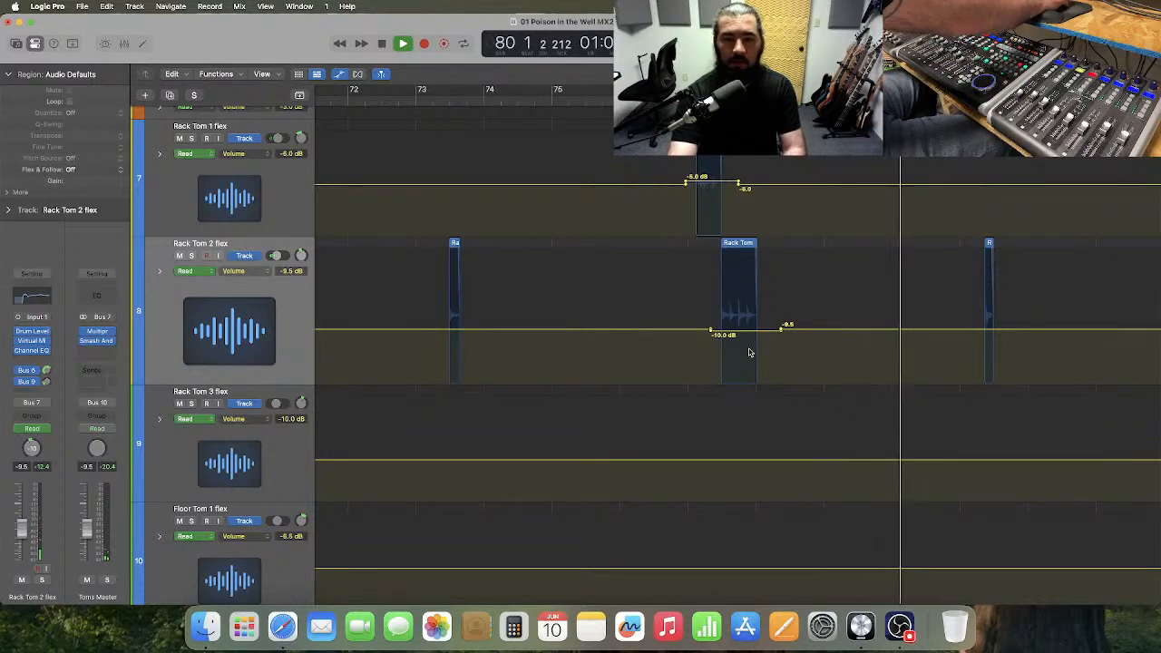
key(space)
Lower Rack Tom 2's volume automation around the bar 77 fill to -11.0 dB and play through to bar 82.
drag(745, 336, 746, 337)
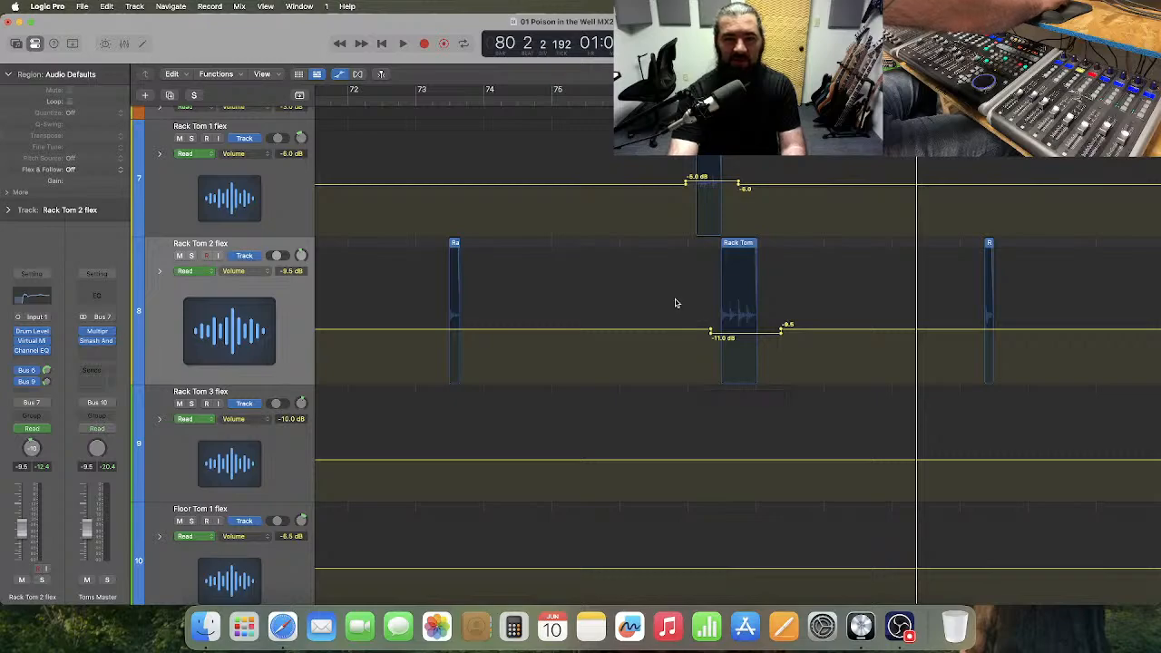
key(space)
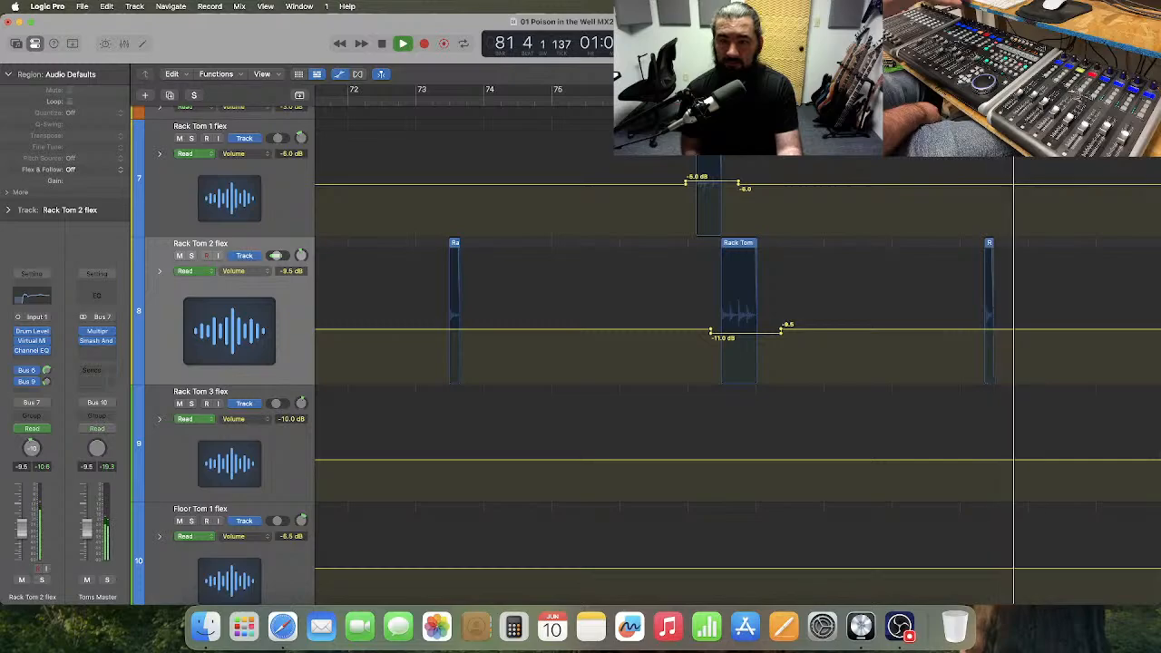
key(space)
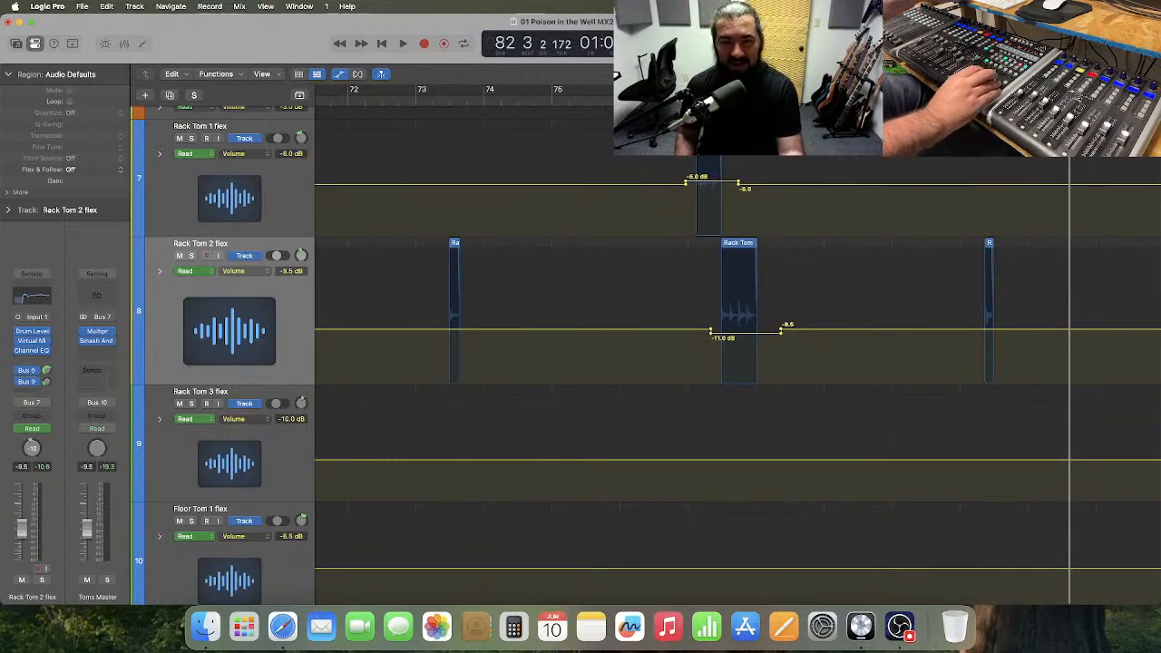
Place the playhead at bar 83 and play through the following tom fills to bar 101.
key(period)
key(period)
key(period)
key(period)
key(period)
key(comma)
key(comma)
key(comma)
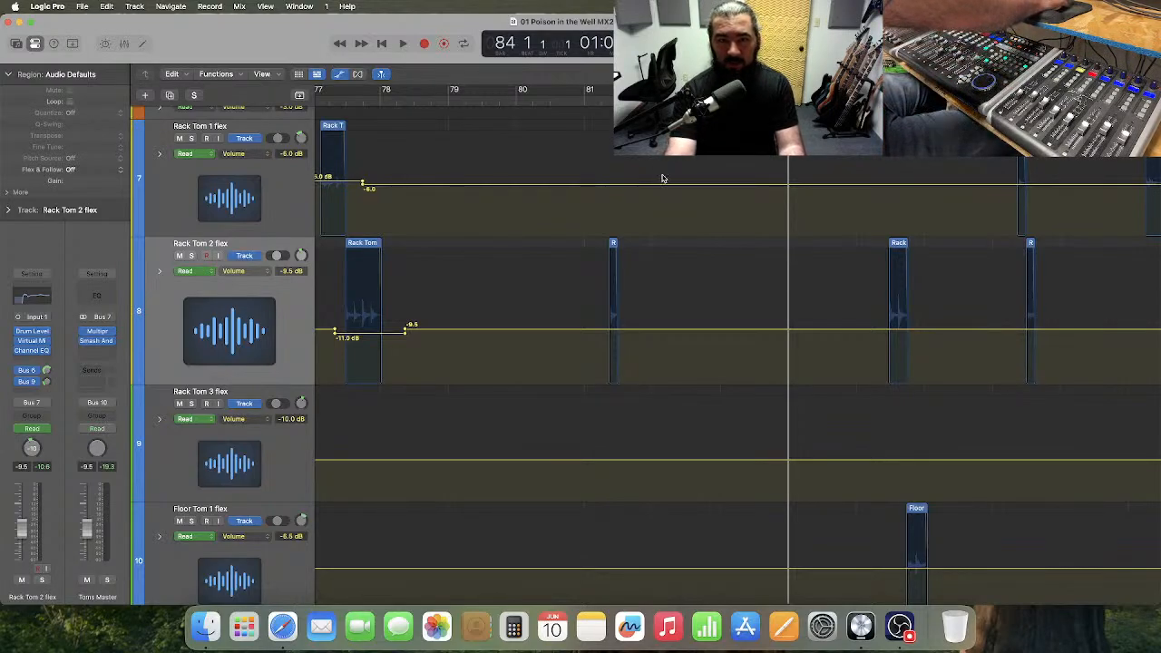
scroll(662, 178, right, 5)
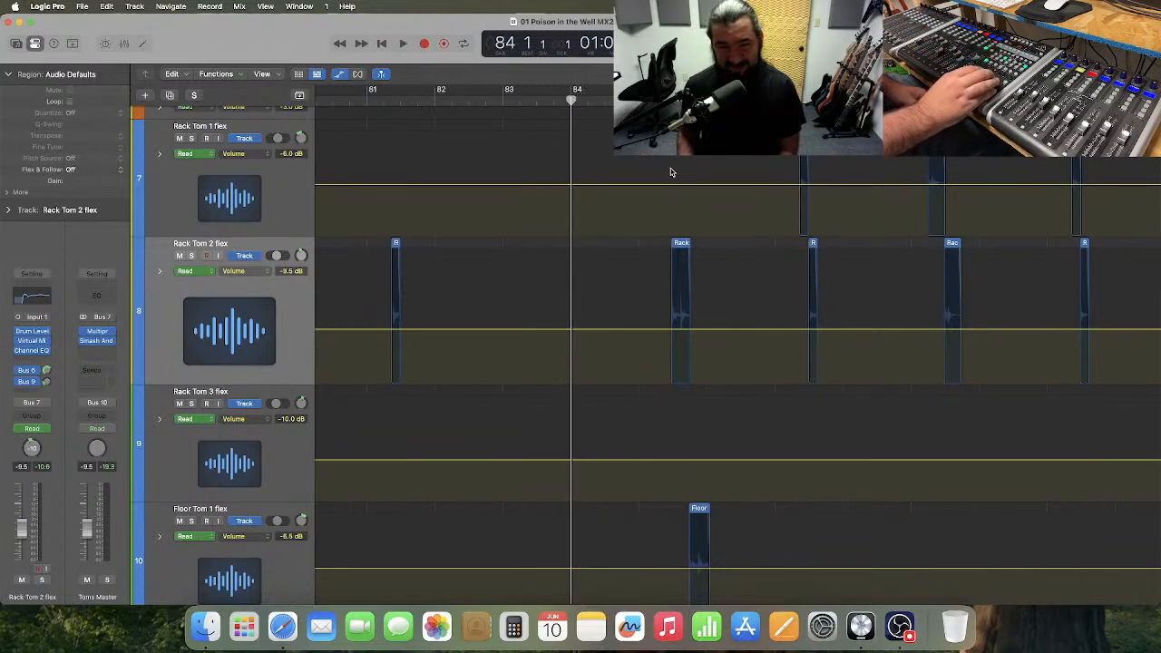
key(comma)
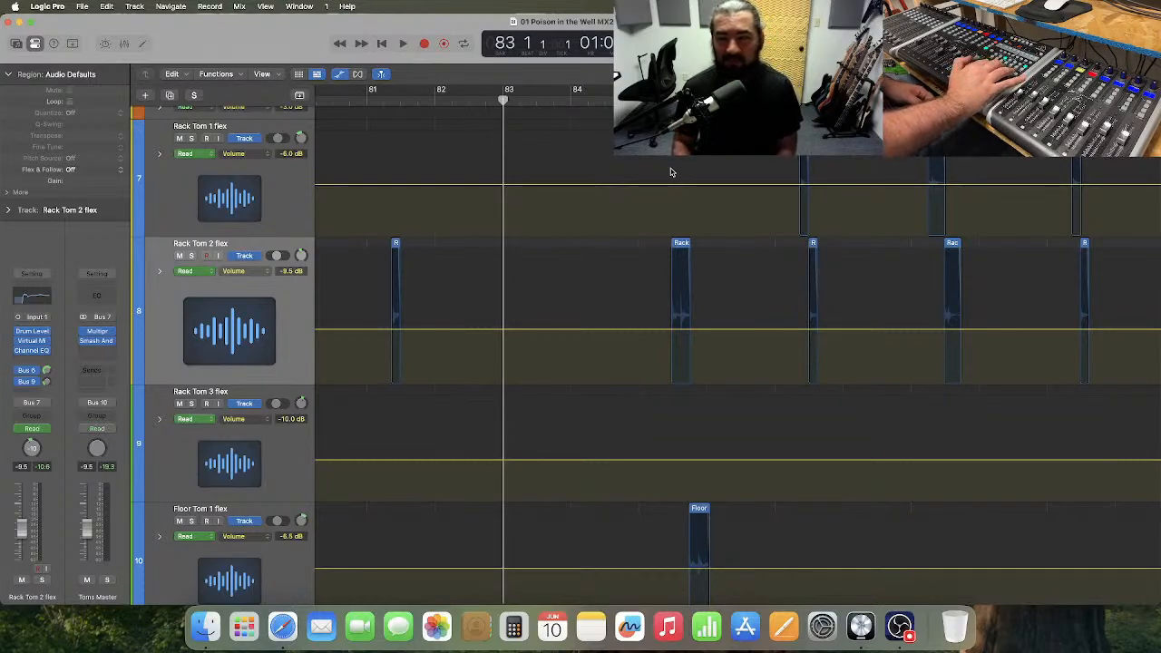
key(space)
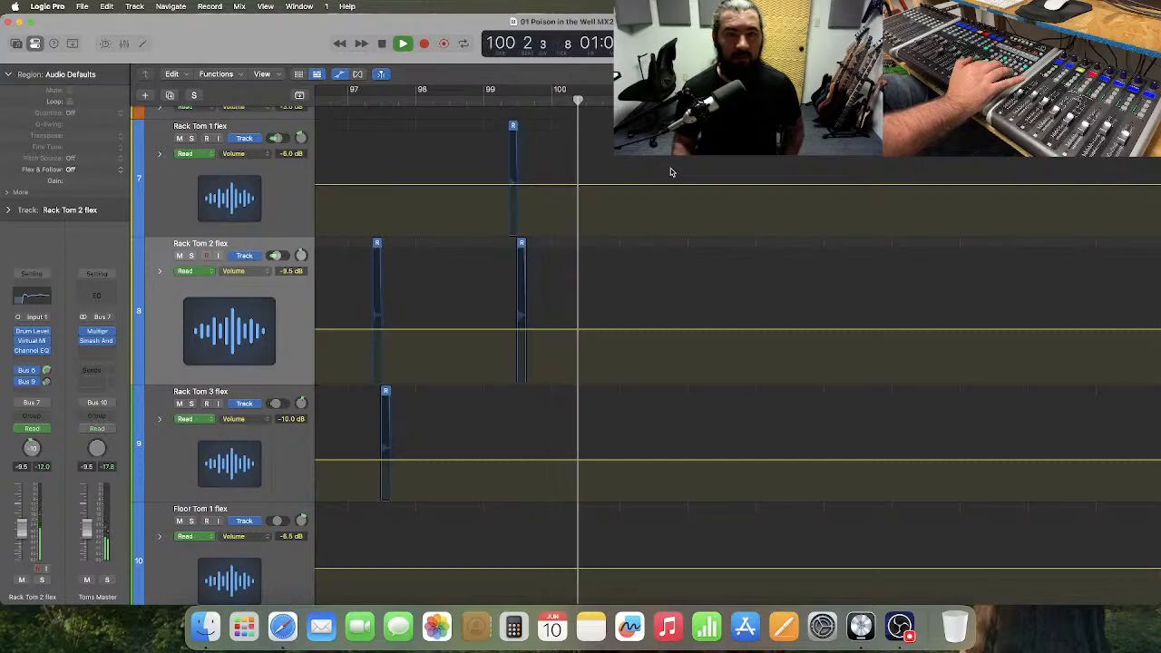
key(space)
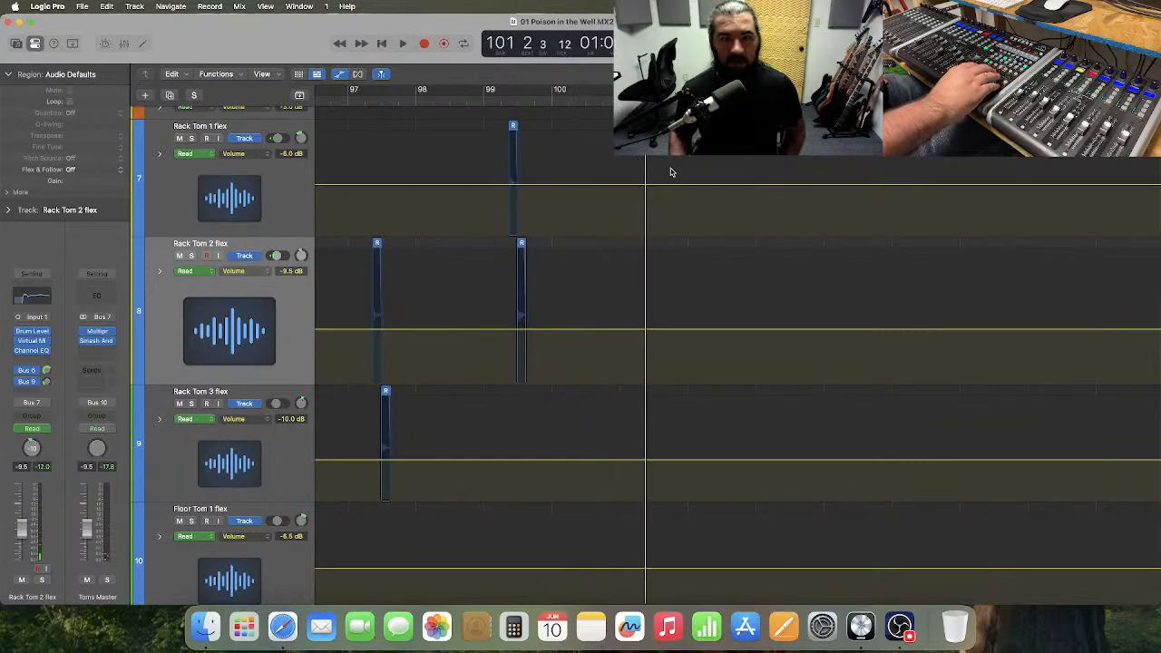
Skip ahead to bar 109 and play the Rack Tom 2 and Rack Tom 3 fill to bar 112.
key(period)
key(period)
key(period)
key(period)
key(period)
key(period)
key(period)
key(period)
key(period)
key(period)
key(period)
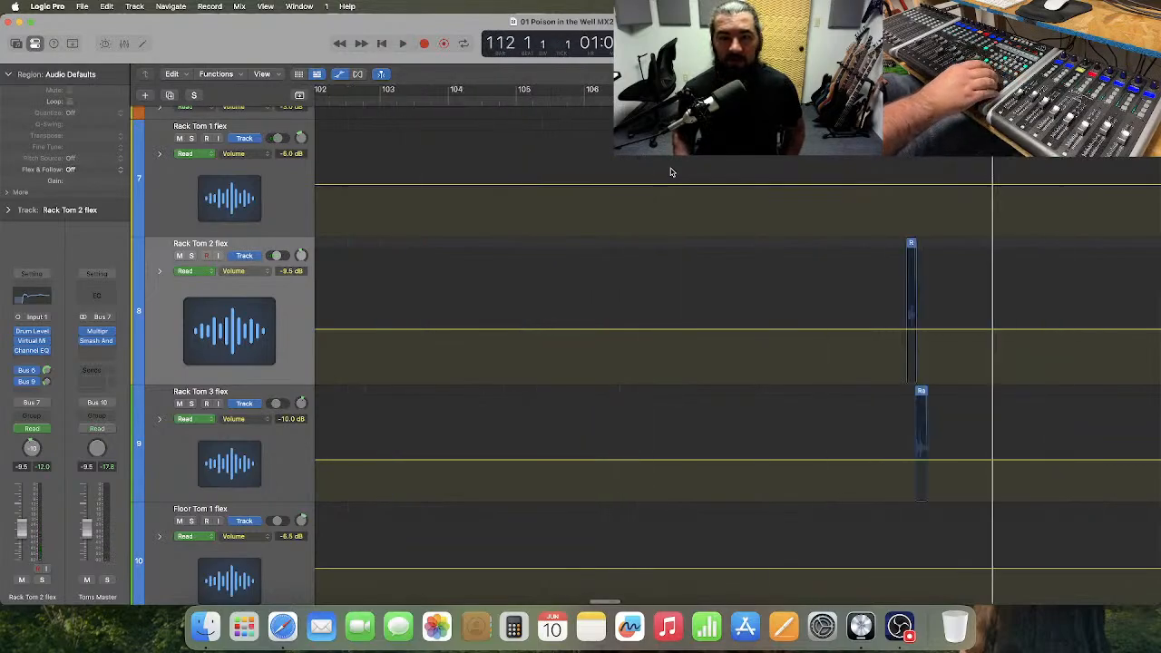
key(comma)
key(comma)
key(comma)
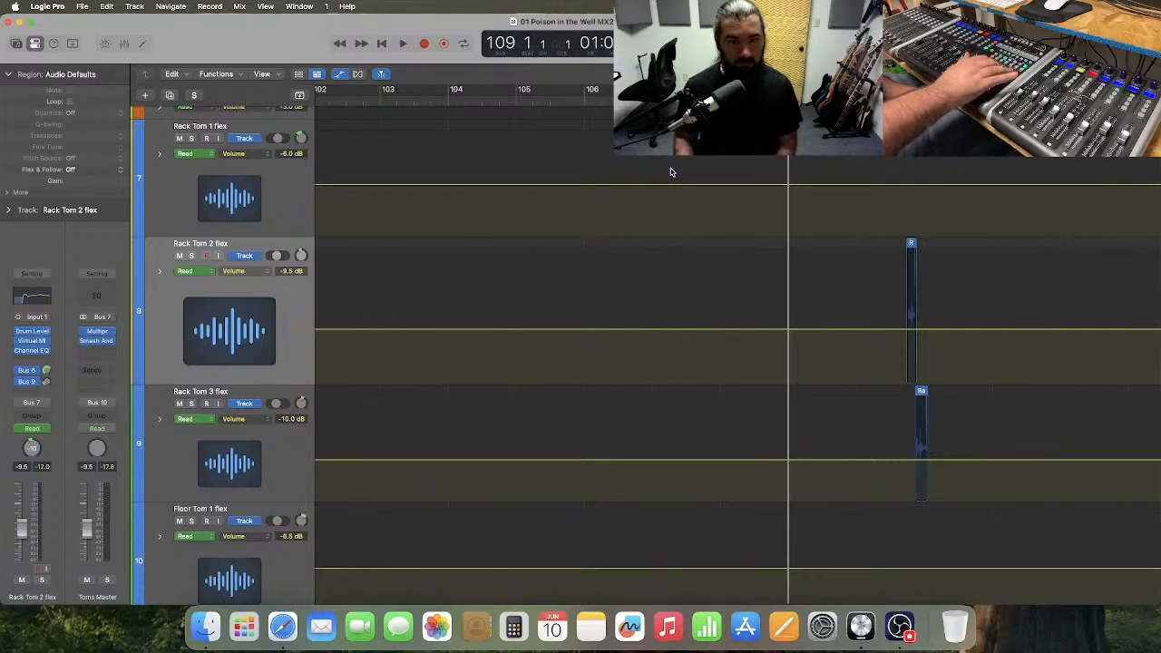
key(space)
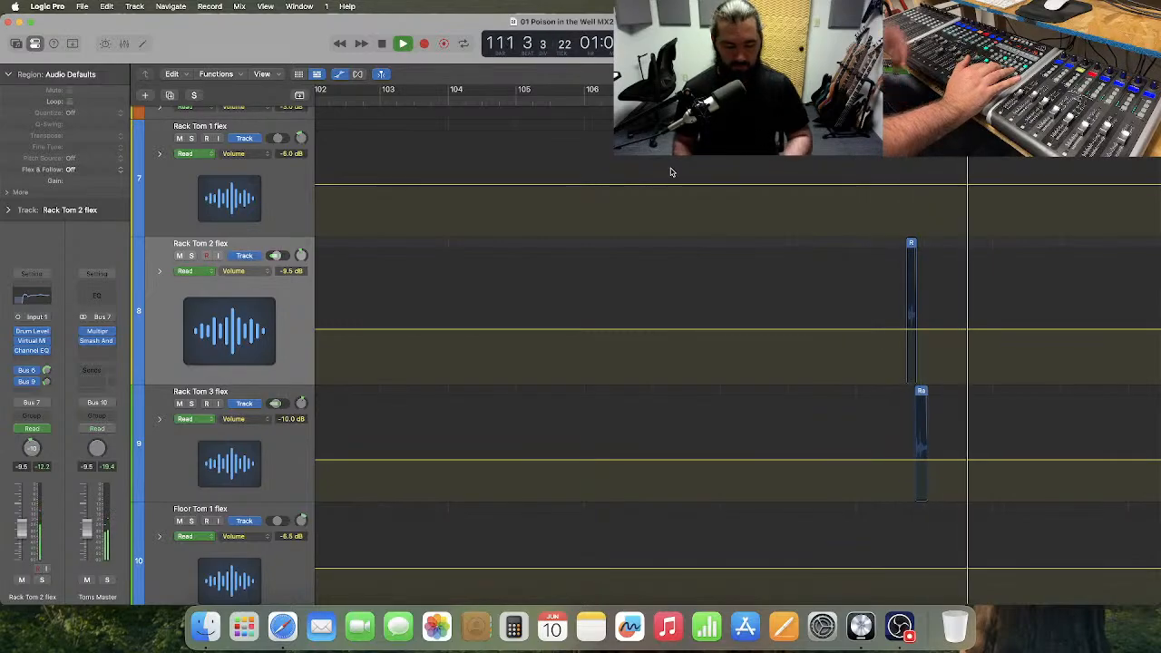
key(space)
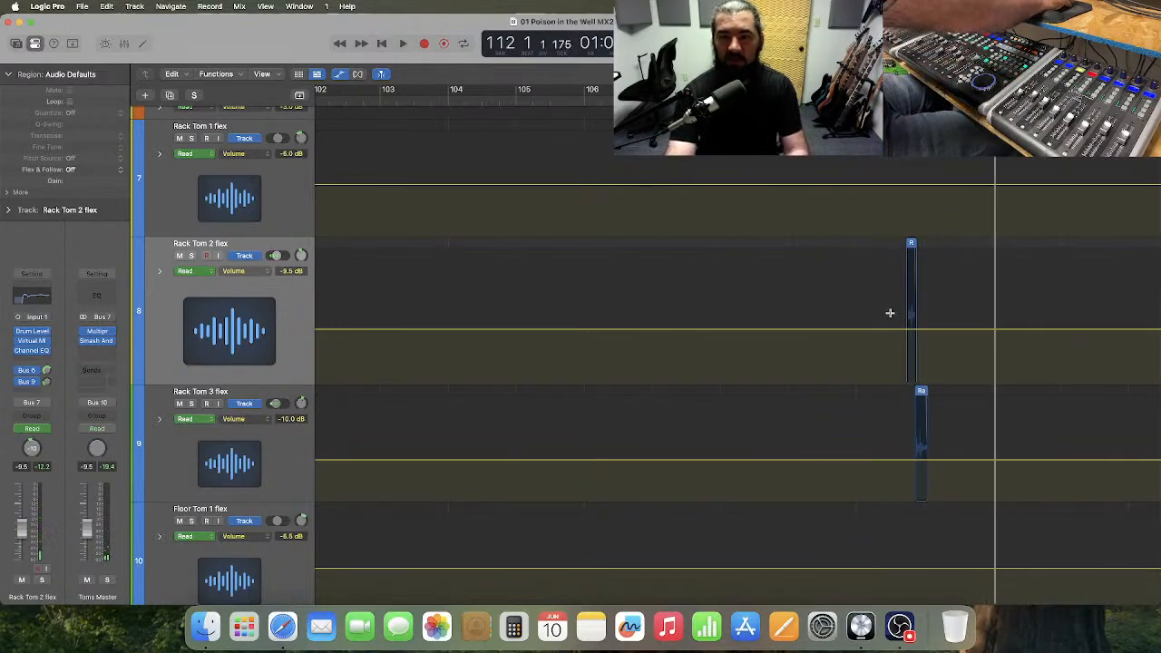
Raise the volume automation around the rack tom fill near bar 110, to about -7.5 dB on Rack Tom 2, and play on to bar 141.
drag(889, 314, 936, 407)
click(922, 326)
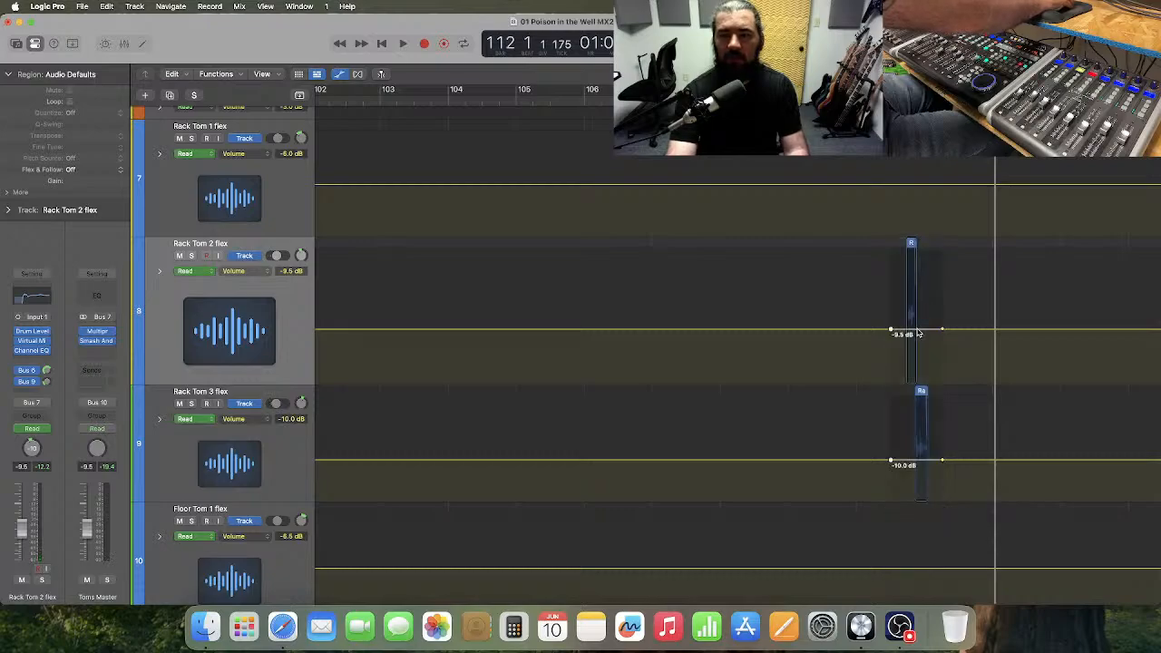
drag(918, 334, 918, 330)
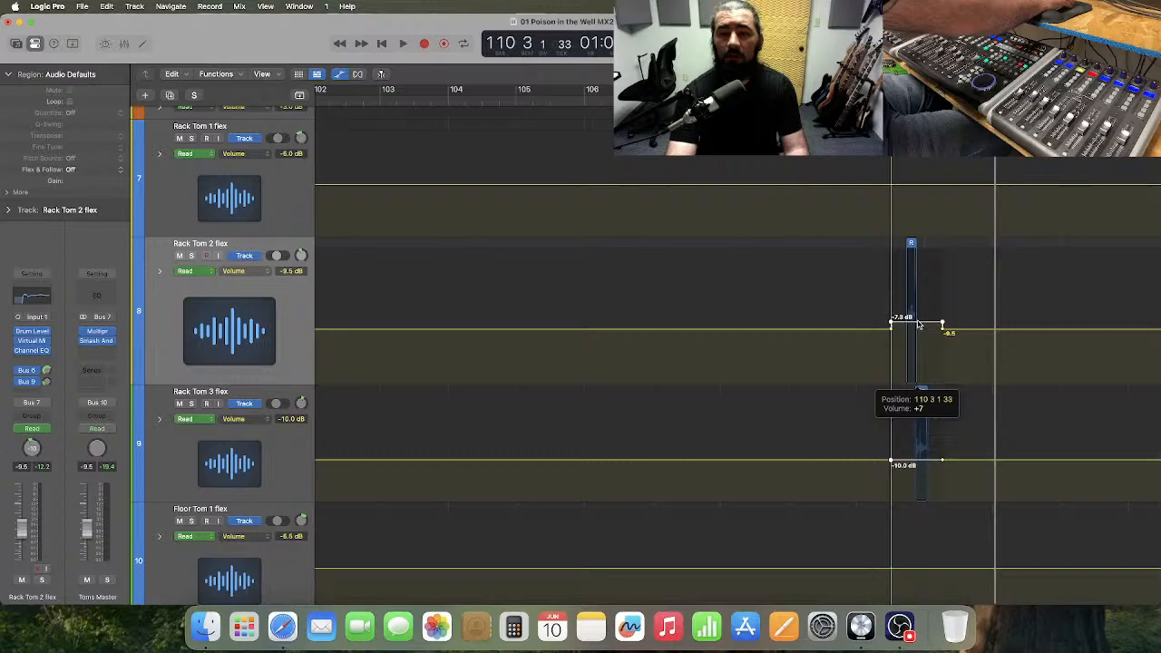
drag(919, 323, 919, 323)
key(space)
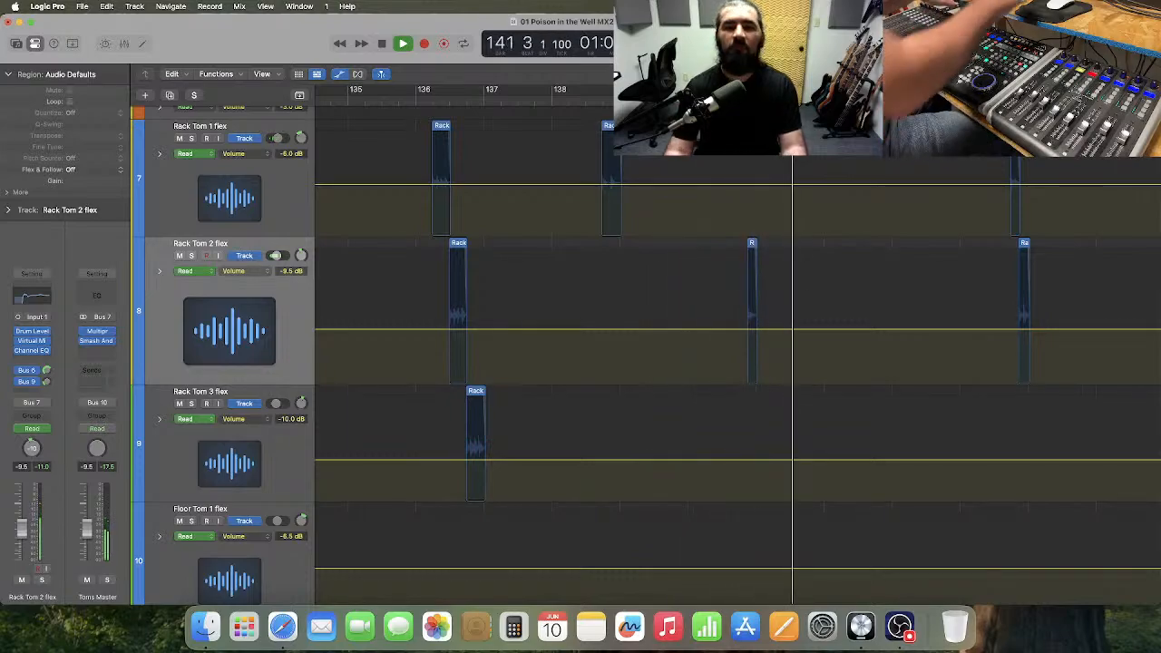
key(space)
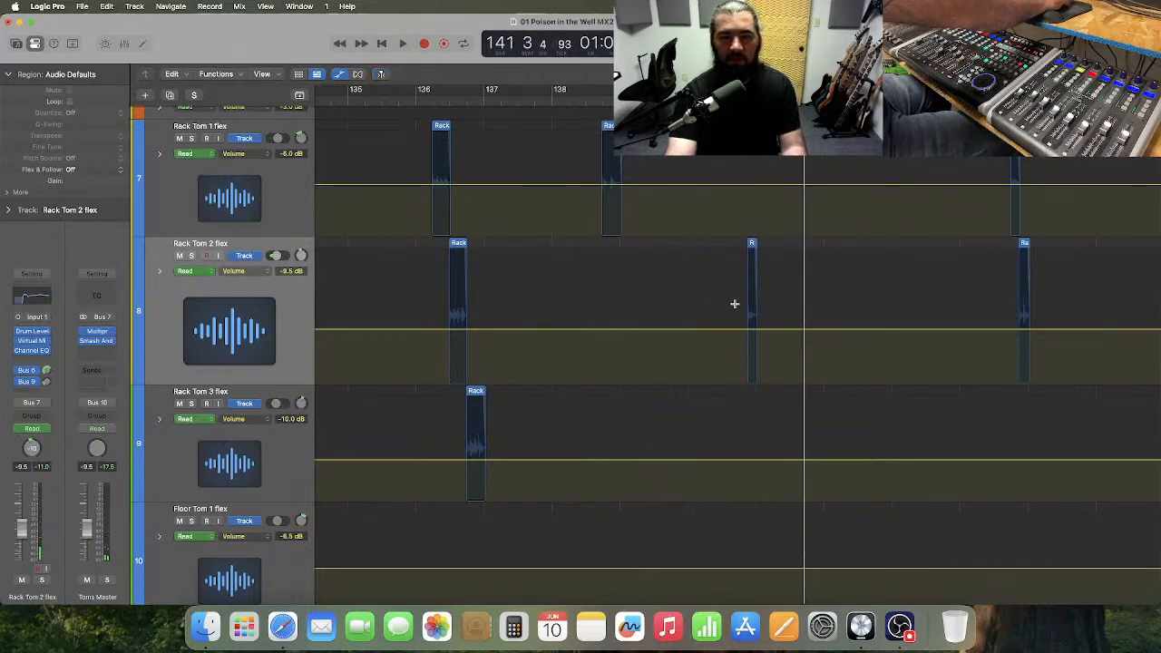
Raise Rack Tom 2's volume automation around the bar 141 hit to -2.5 dB and audition it from bar 137.
drag(734, 304, 769, 317)
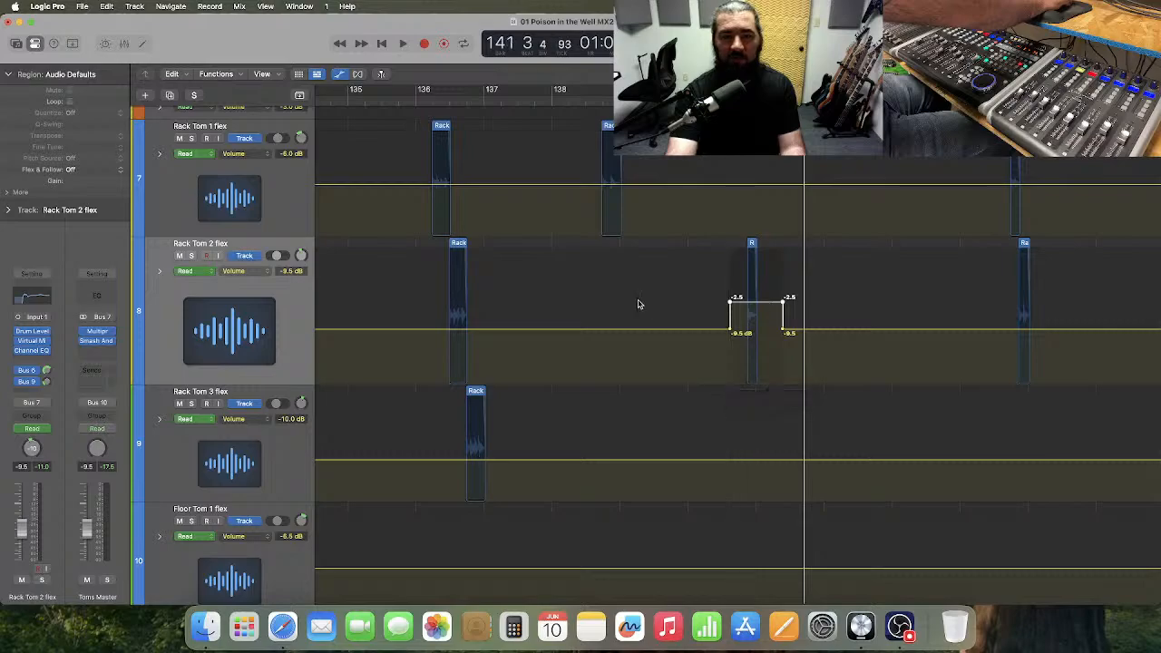
click(536, 98)
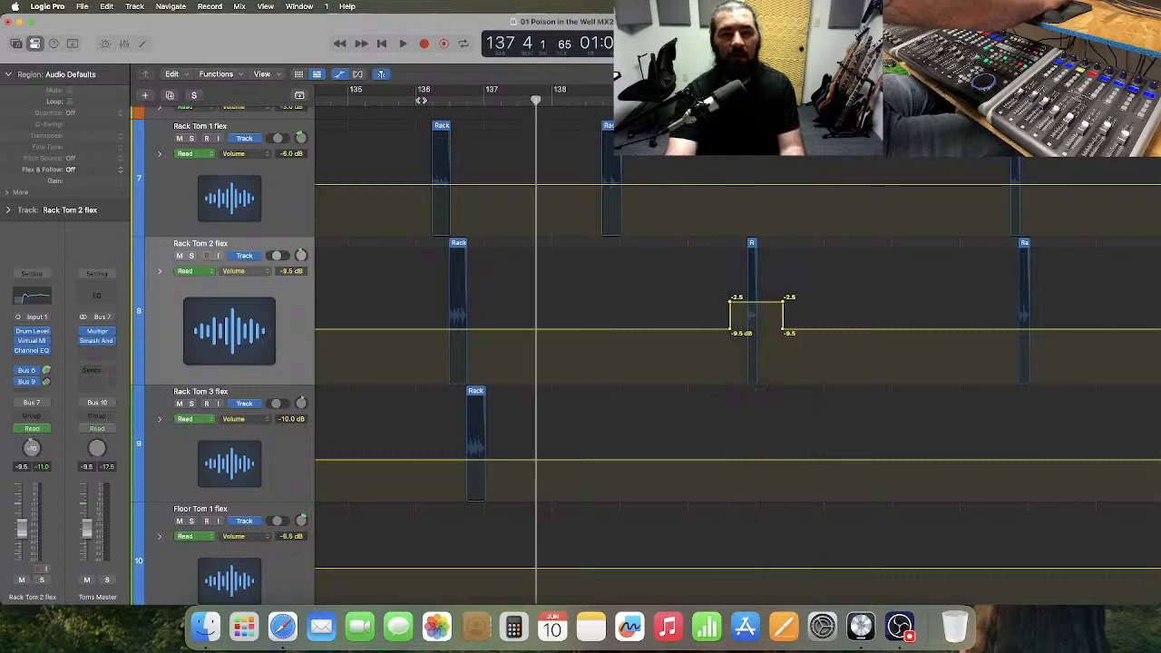
key(space)
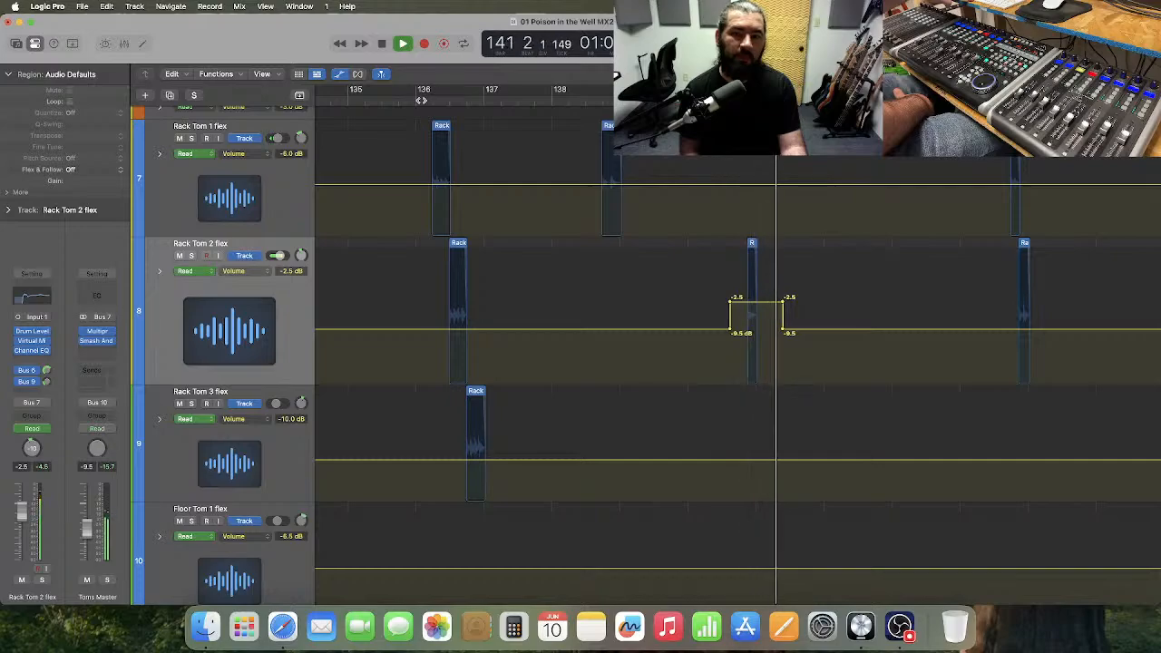
key(space)
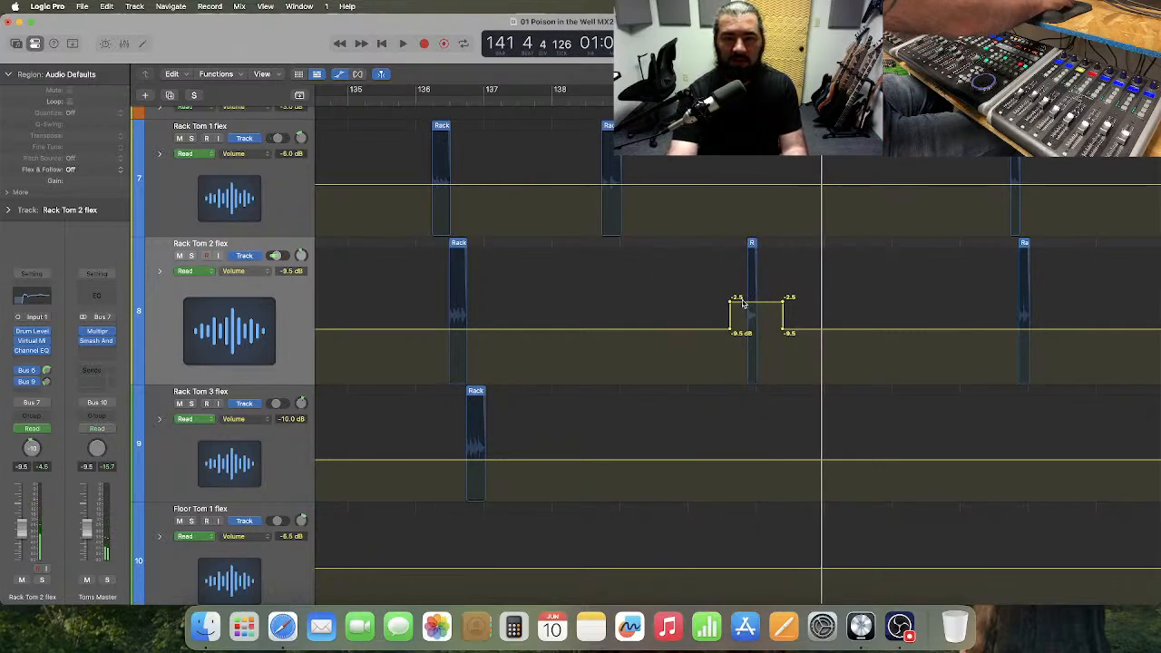
Lower Rack Tom 2's raised automation around the bar 141 hit to -4.0 dB and play on to bar 153.
drag(742, 303, 741, 312)
key(space)
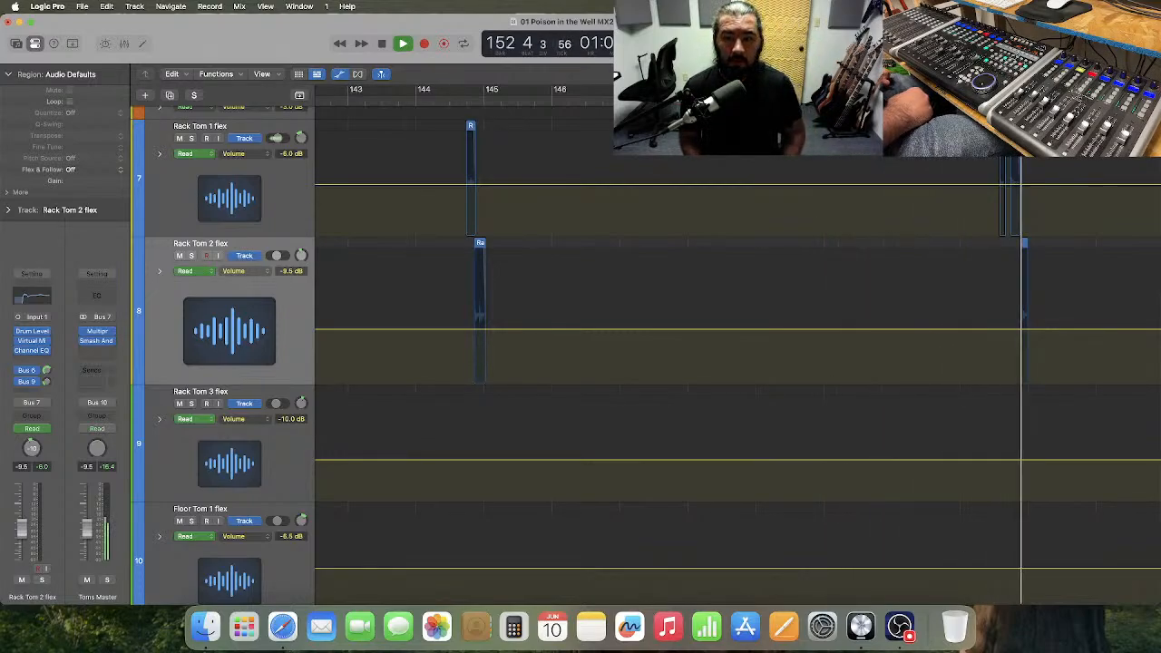
key(space)
Raise the volume automation around the bar 152 fill to -2.0 dB on Rack Tom 1 and -5.5 dB on Rack Tom 2.
scroll(759, 226, right, 1)
scroll(759, 225, right, 5)
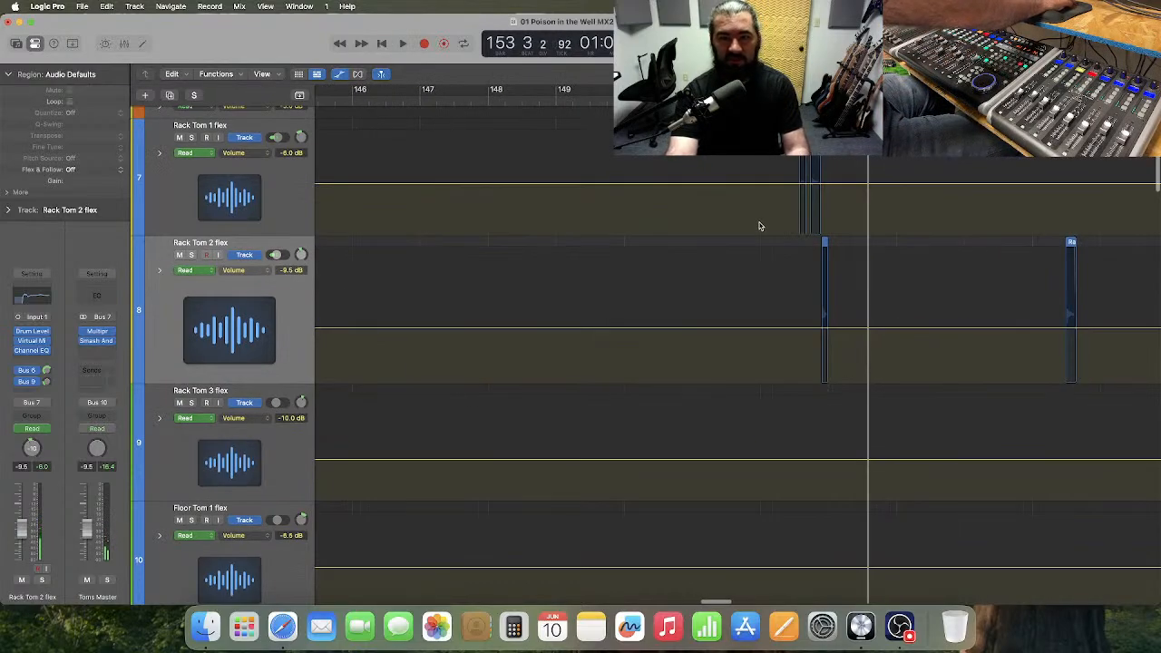
drag(783, 213, 856, 382)
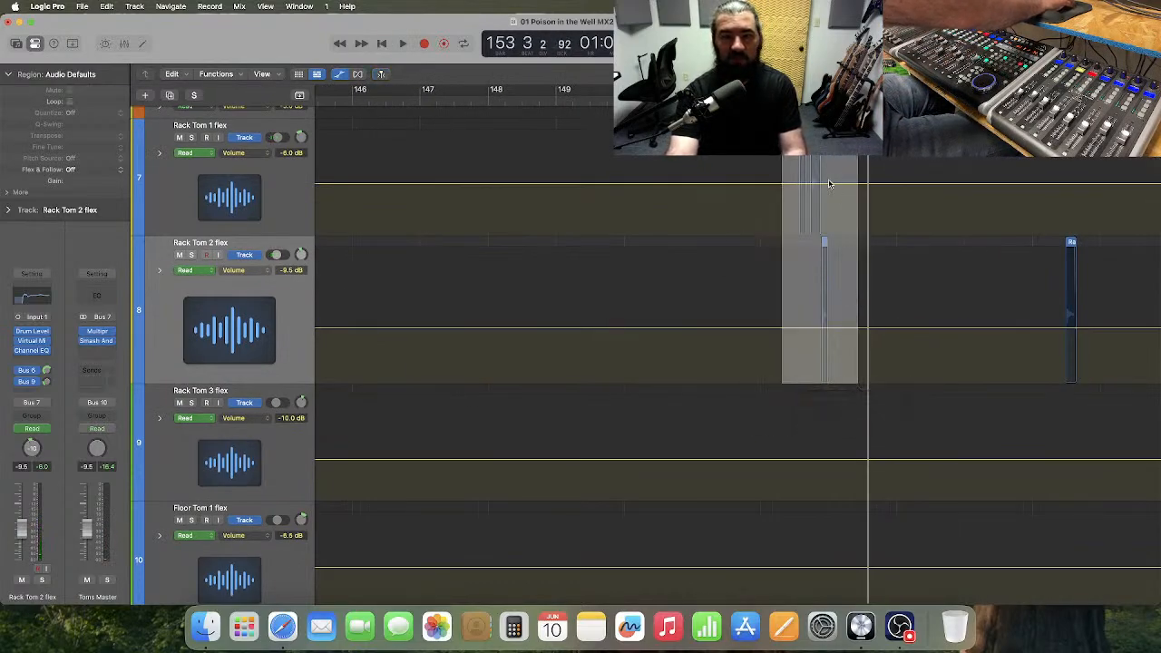
drag(828, 188, 832, 175)
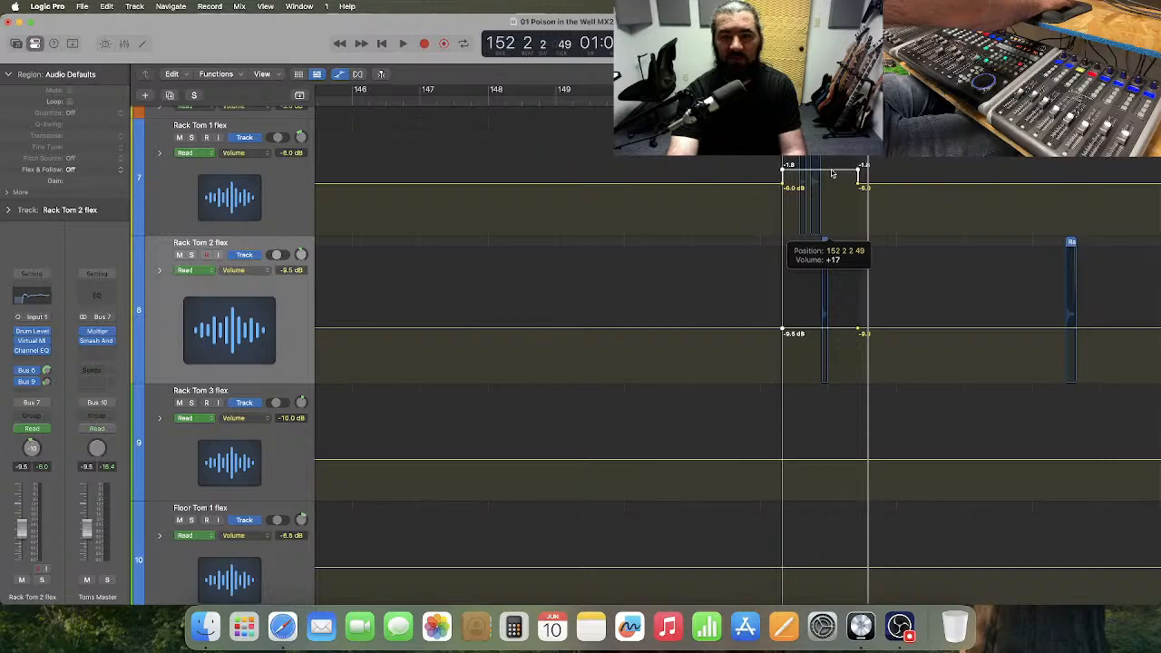
Compare the bar 152 fill's automation levels with those set on the earlier rack tom fills between bars 47 and 141.
scroll(778, 192, left, 20)
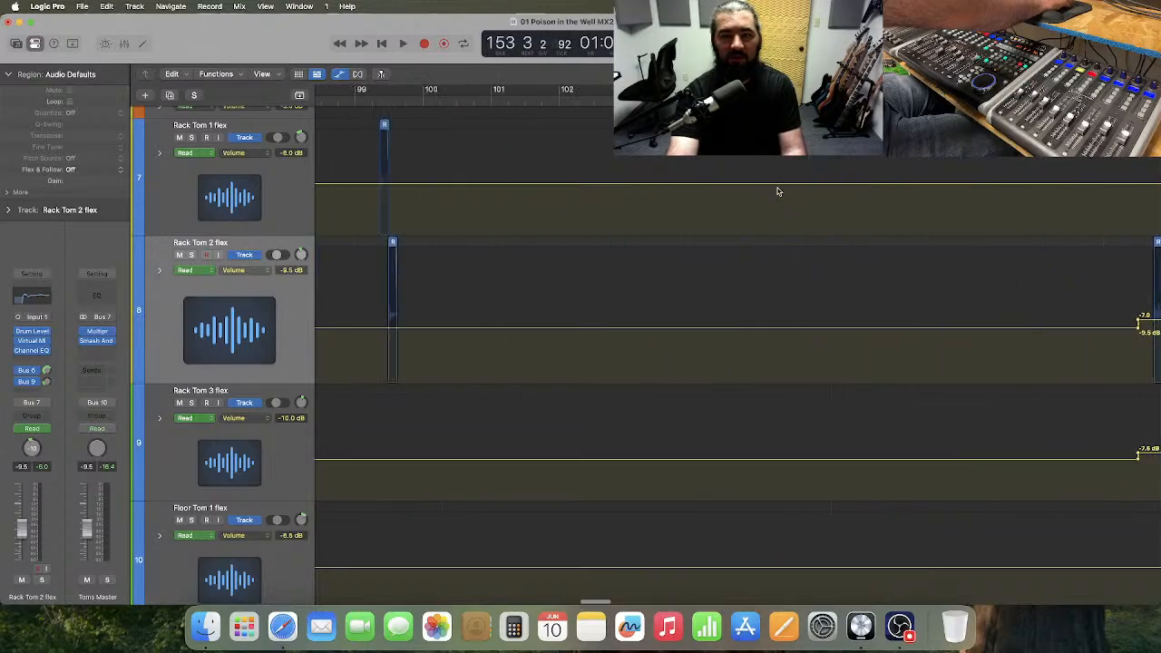
scroll(778, 192, left, 20)
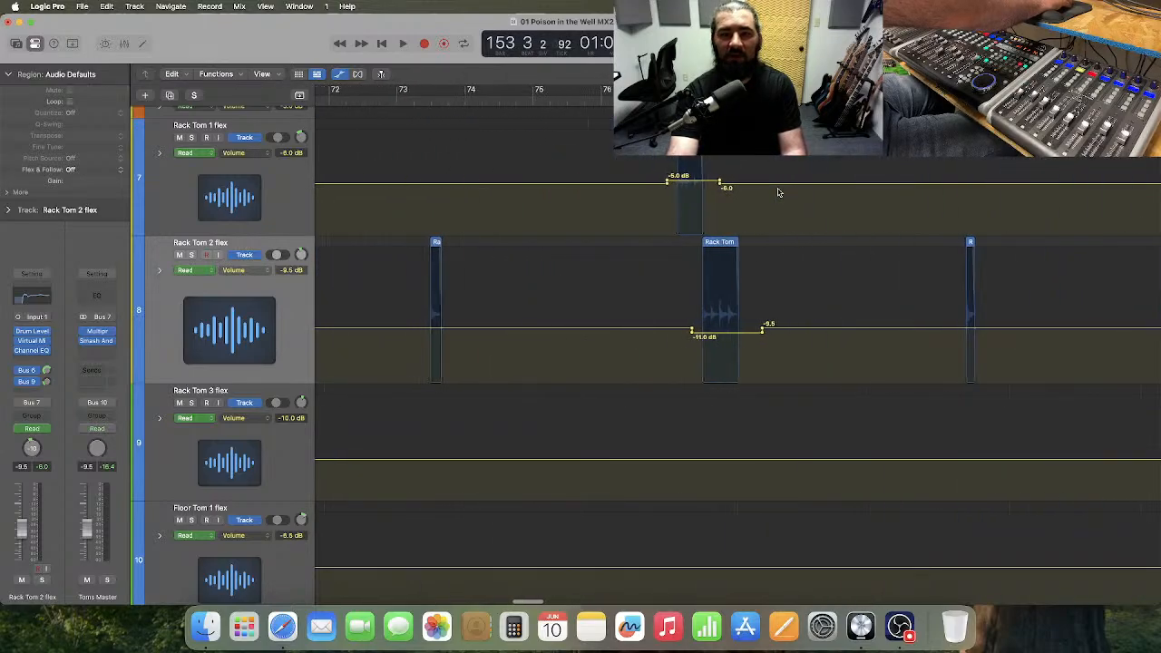
scroll(779, 193, left, 15)
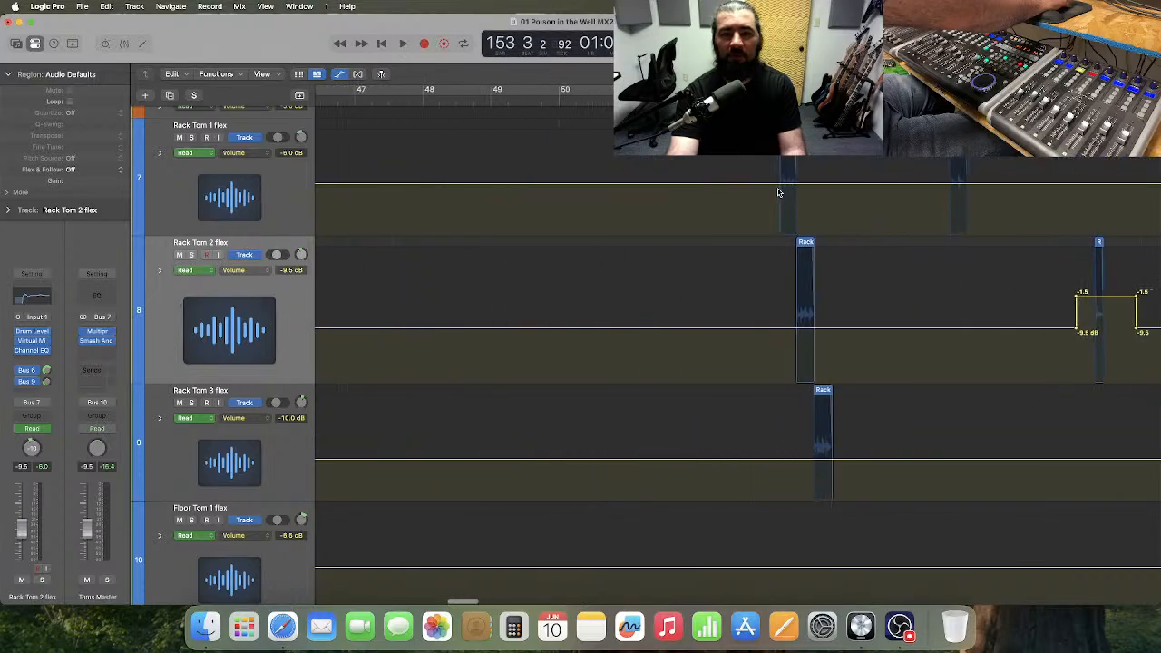
scroll(778, 192, right, 20)
scroll(778, 193, right, 10)
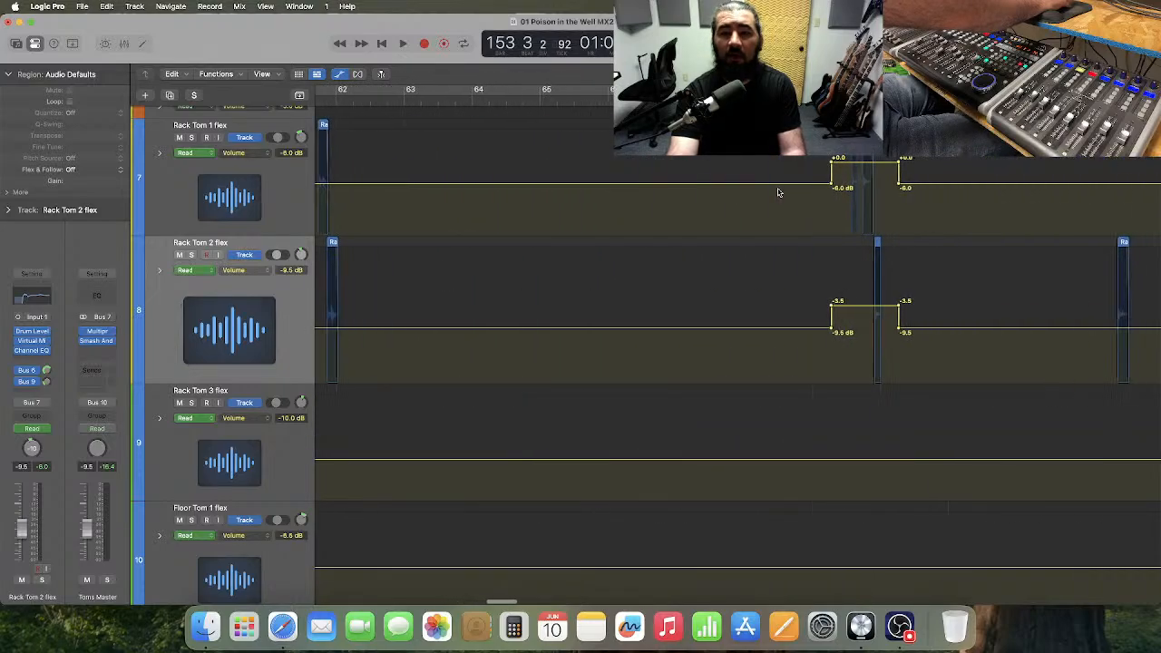
scroll(778, 192, right, 20)
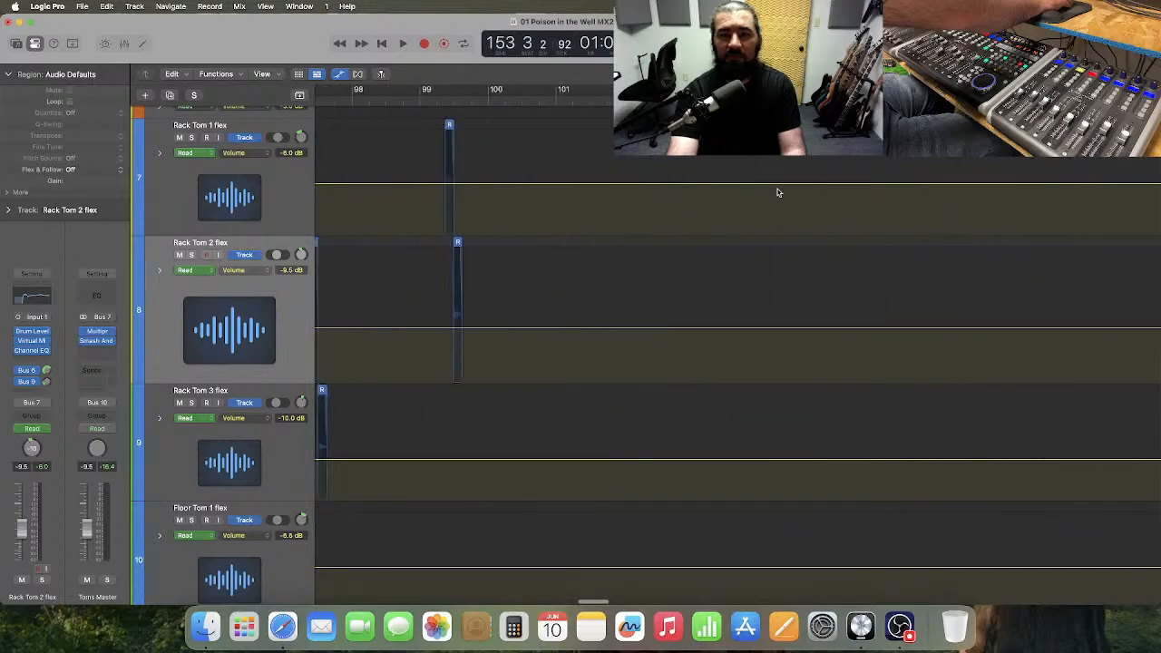
scroll(778, 193, right, 20)
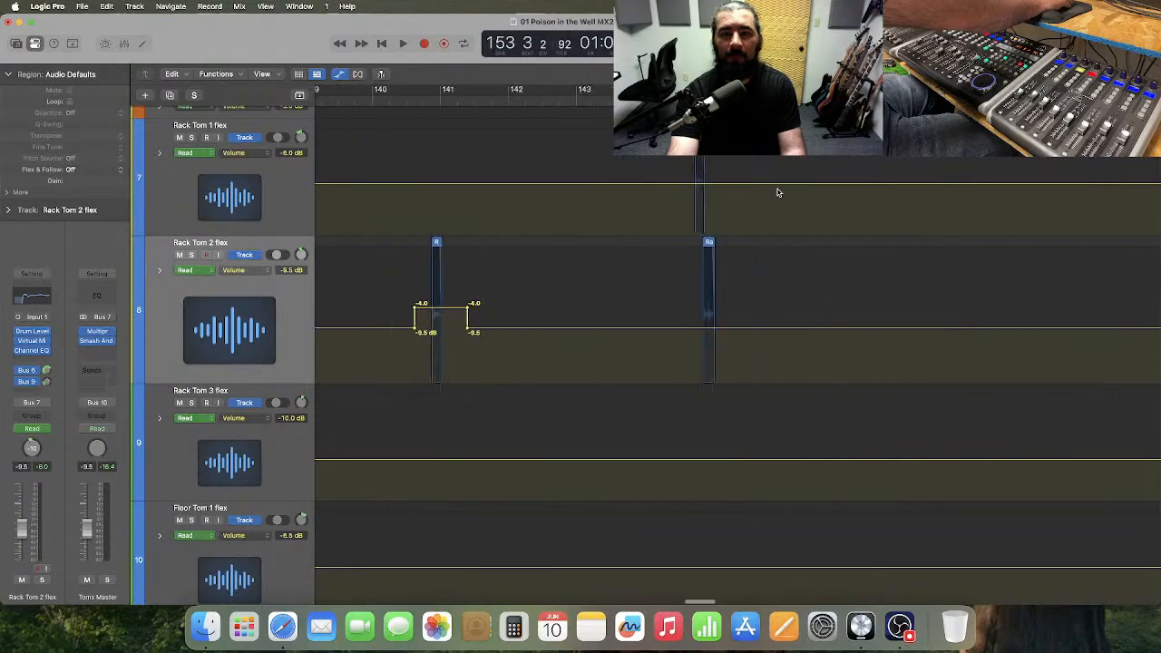
scroll(779, 192, right, 3)
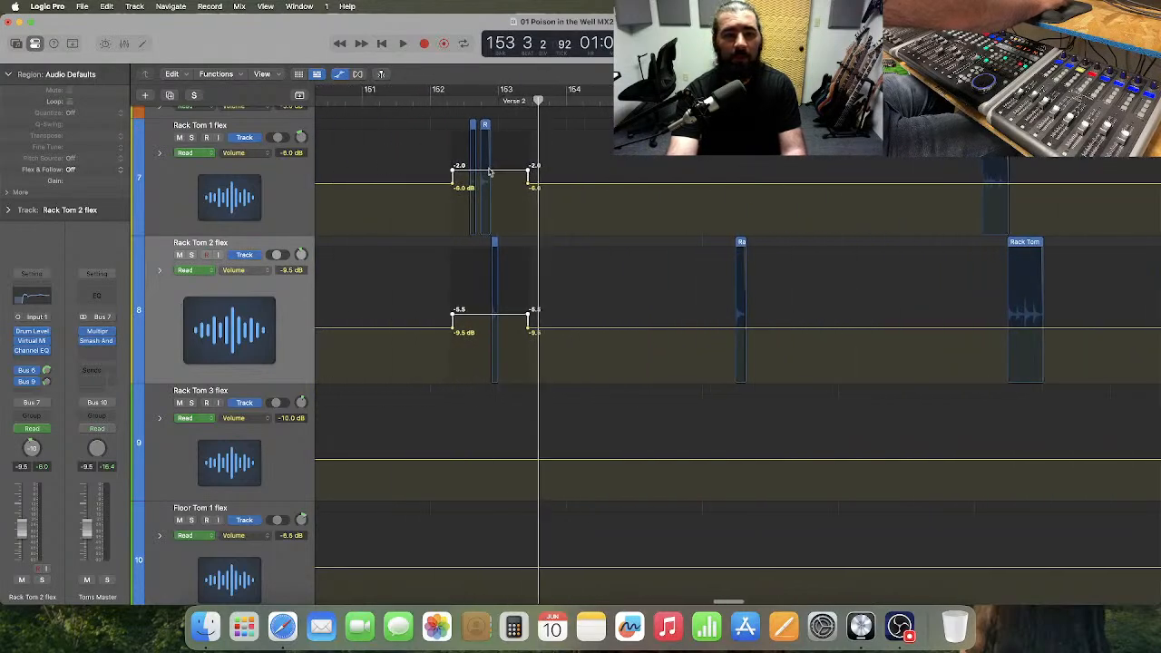
Raise the Rack Tom 1 and Rack Tom 2 automation around the bar 152 fill further and play from just before bar 151.
drag(489, 172, 493, 164)
click(355, 102)
key(space)
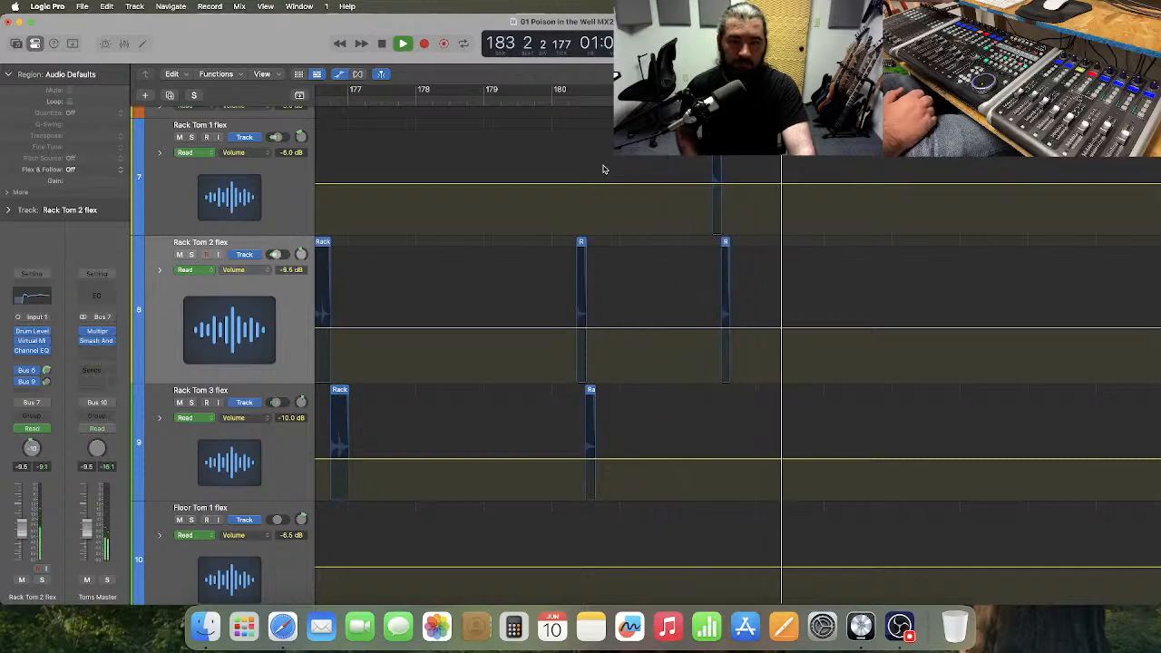
key(space)
Play the fill near bar 194, raise the Rack Tom 2 and Rack Tom 3 automation around it, and replay from bar 192.
scroll(603, 169, right, 10)
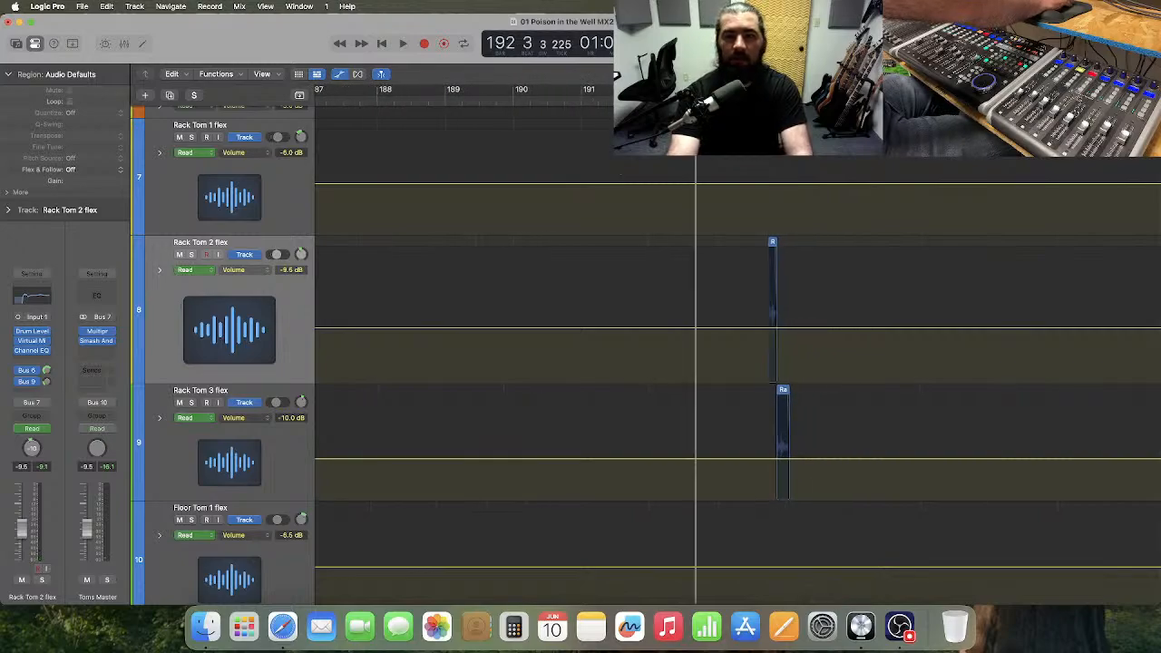
key(space)
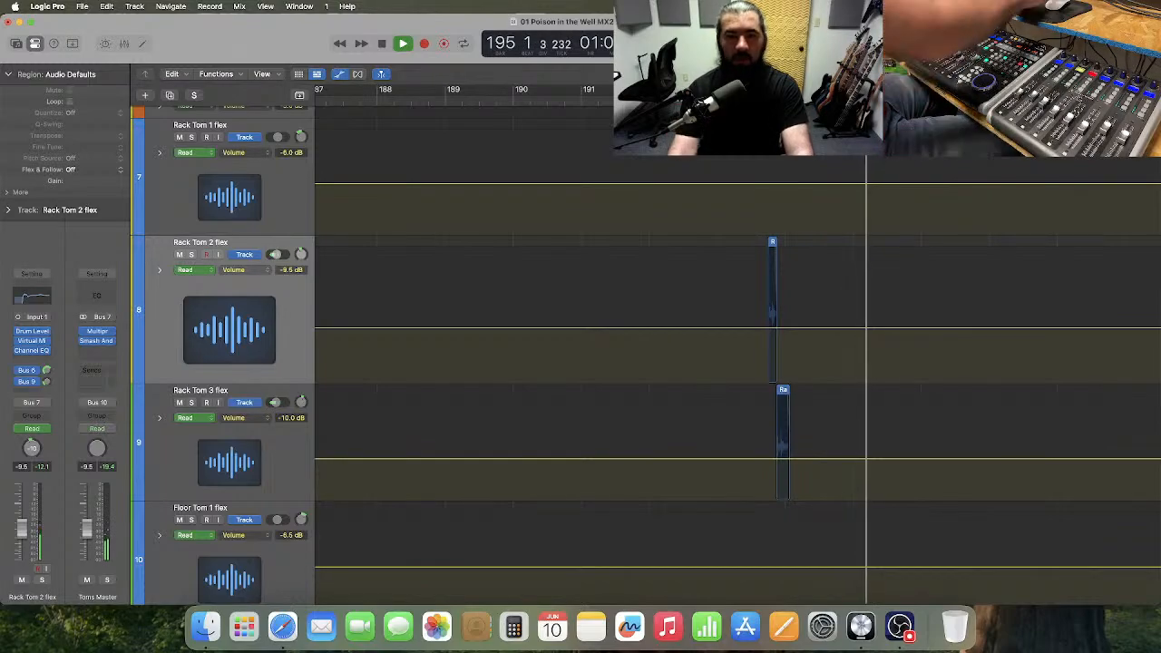
key(space)
drag(754, 306, 823, 415)
drag(792, 329, 792, 321)
click(690, 96)
key(space)
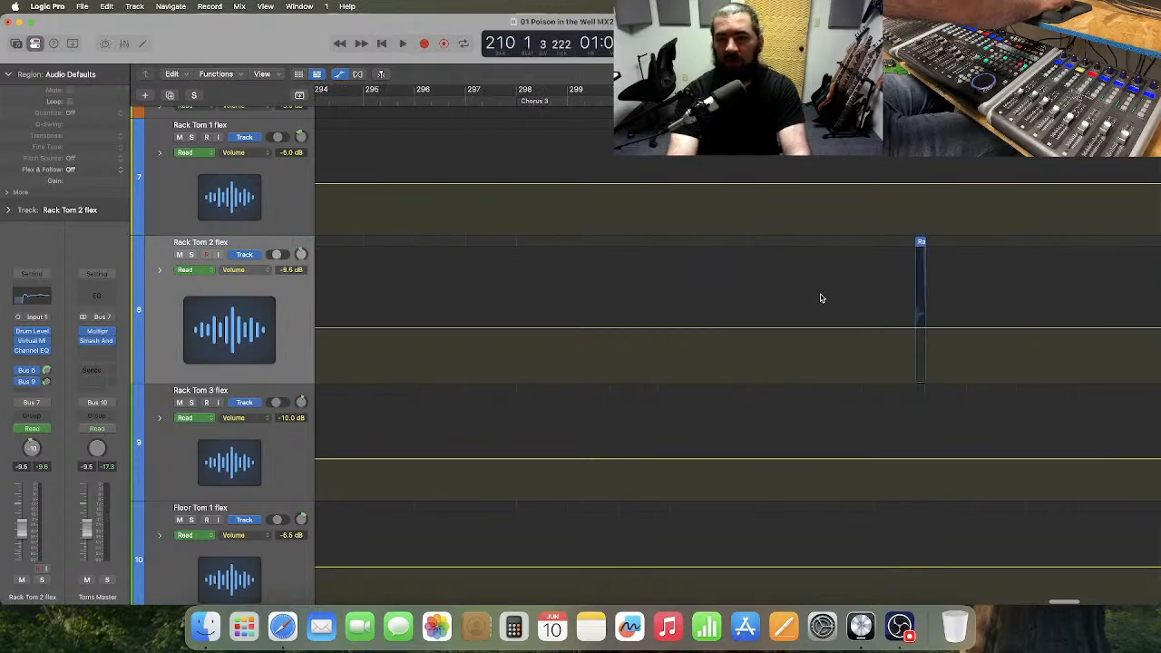
Skip ahead to Chorus 3 and play through its rack tom fills to bar 314.
scroll(816, 296, right, 2)
scroll(814, 295, left, 8)
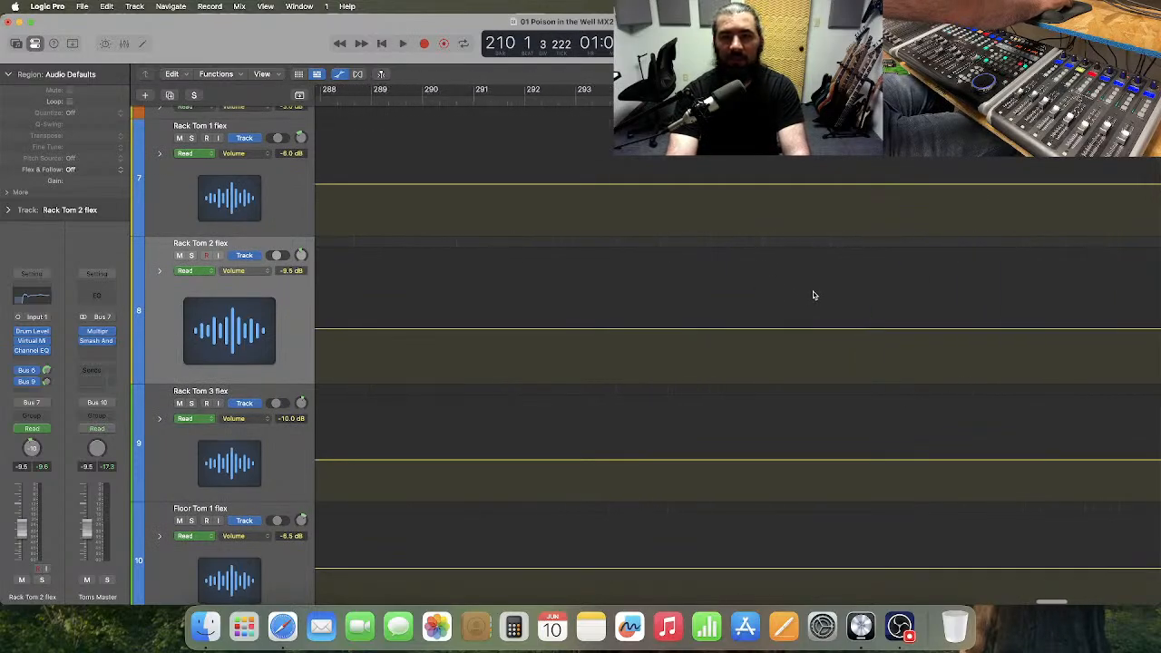
scroll(811, 294, right, 5)
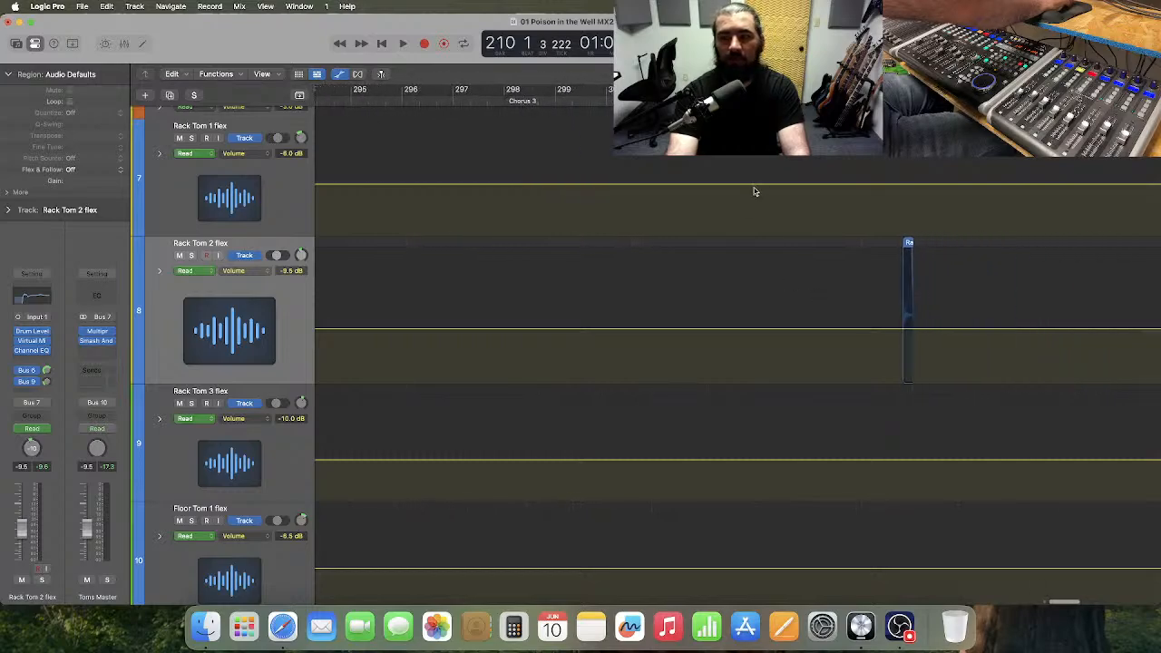
key(space)
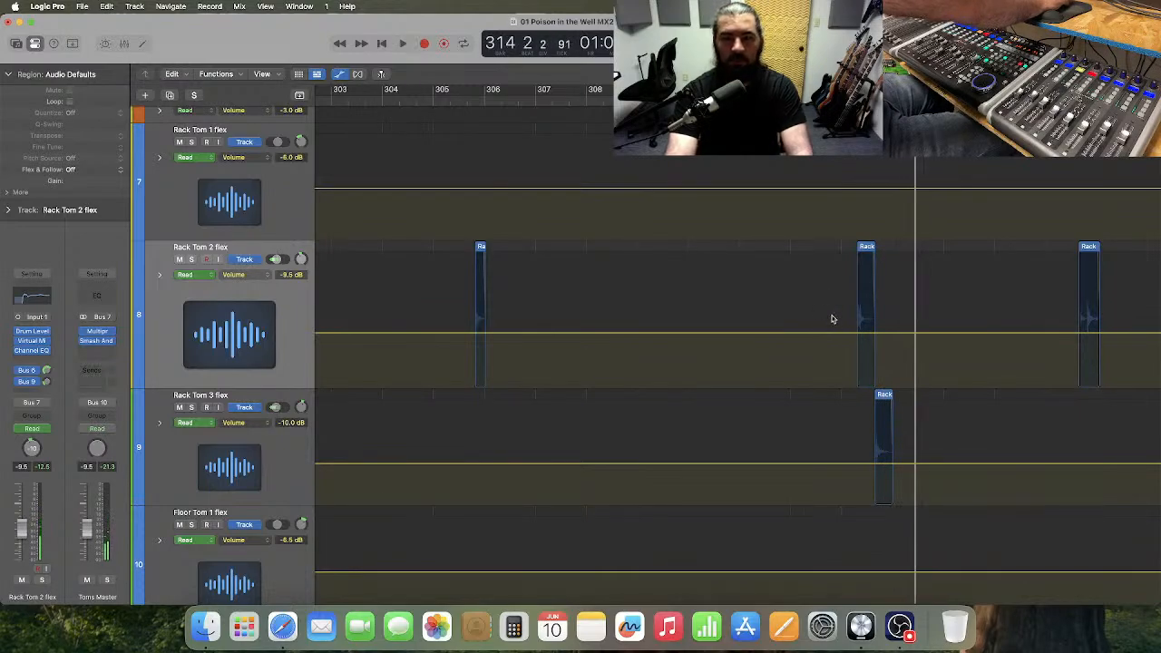
Raise the automation around the bar 313 fill to -6.0 dB on Rack Tom 2 and -6.5 dB on Rack Tom 3, and play on.
drag(841, 316, 914, 465)
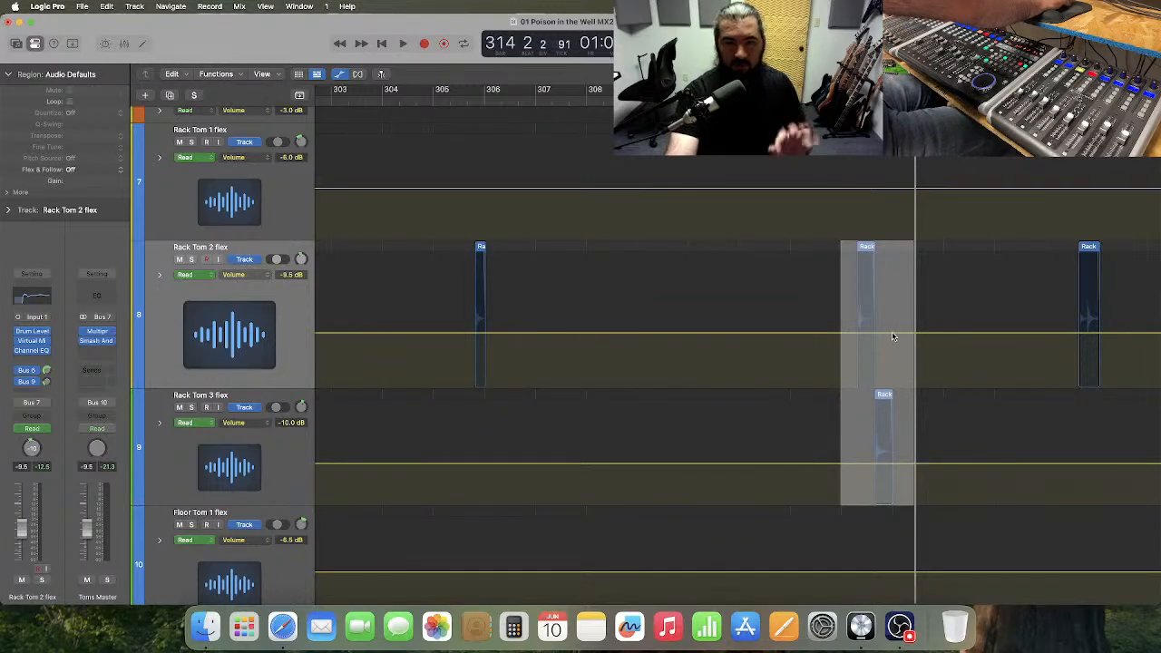
drag(891, 337, 894, 327)
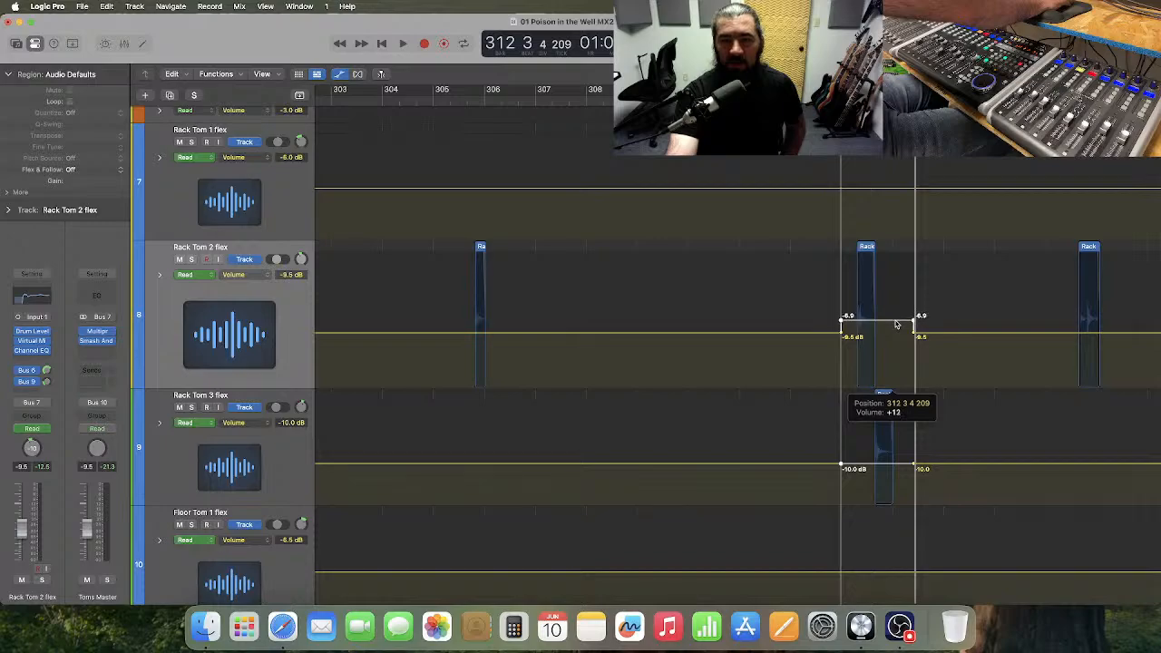
drag(895, 323, 896, 324)
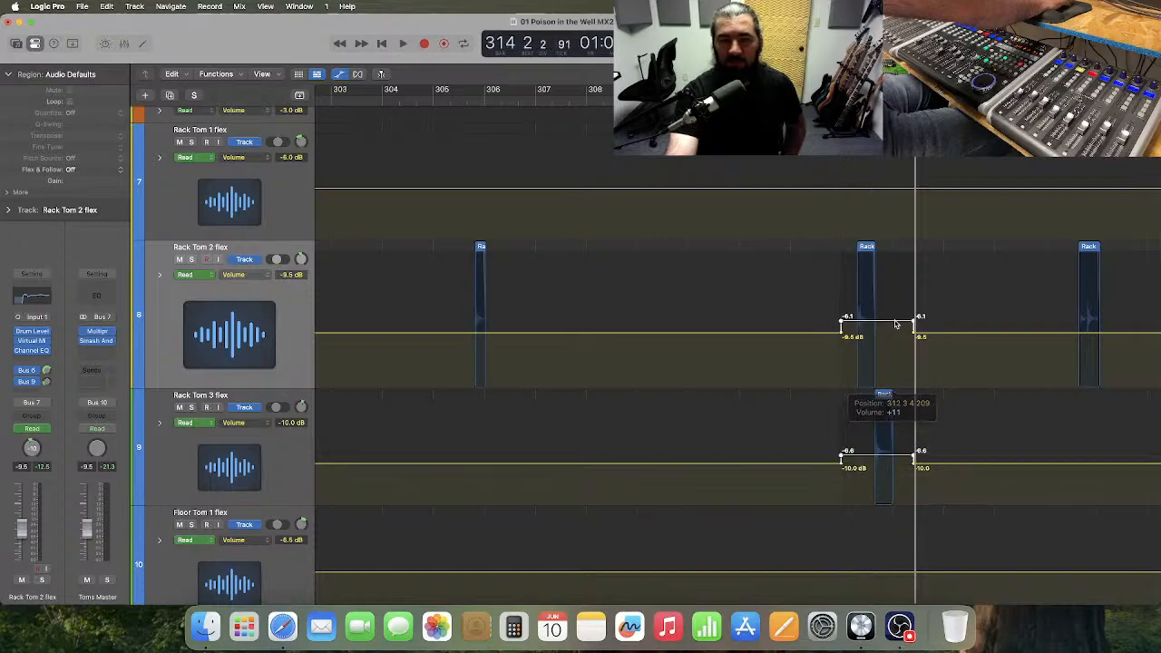
click(863, 460)
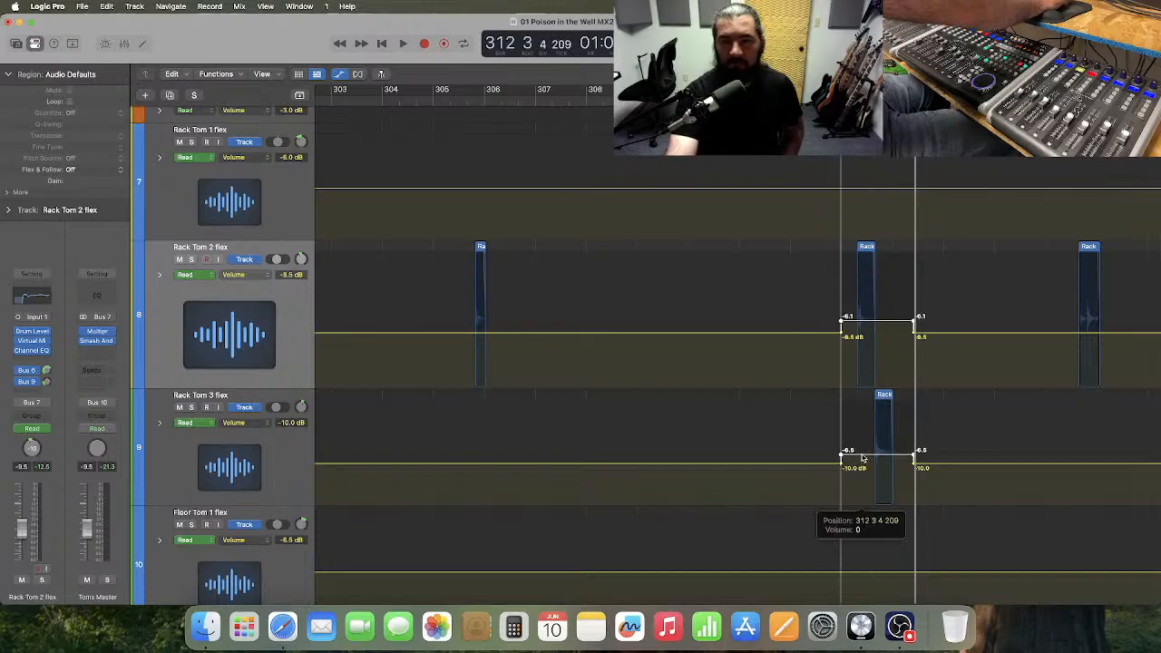
key(space)
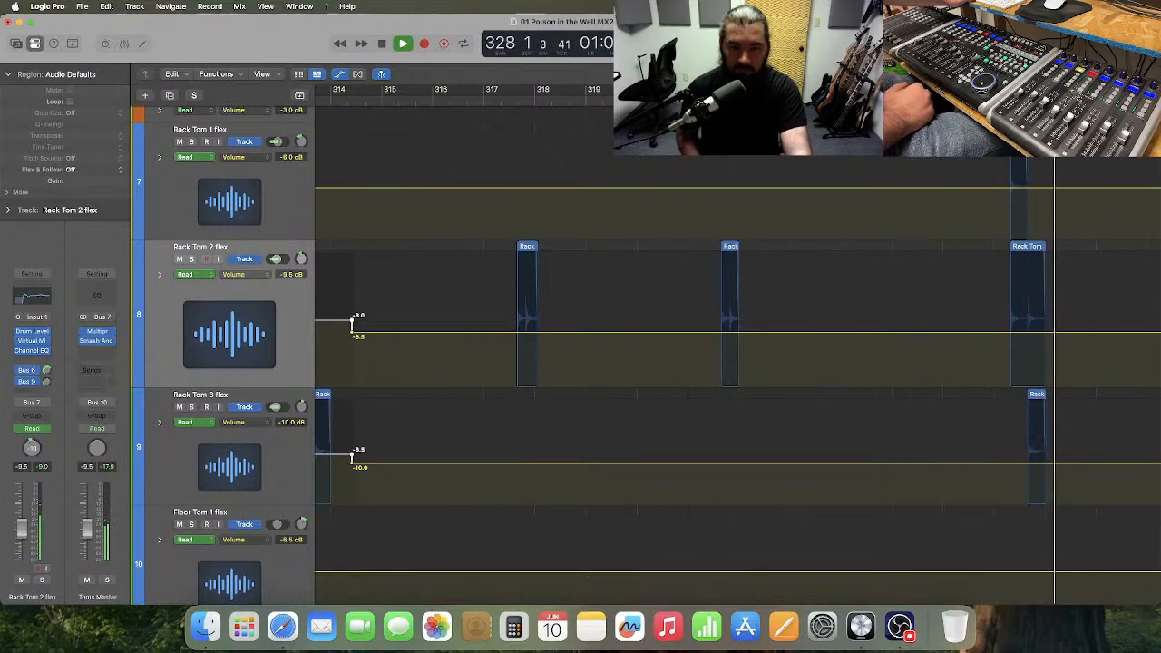
key(space)
Raise the bar 327 fill's automation to -3.5, -7.0 and -7.5 dB on Rack Toms 1, 2 and 3, and audition it from bar 325.
scroll(635, 288, left, 3)
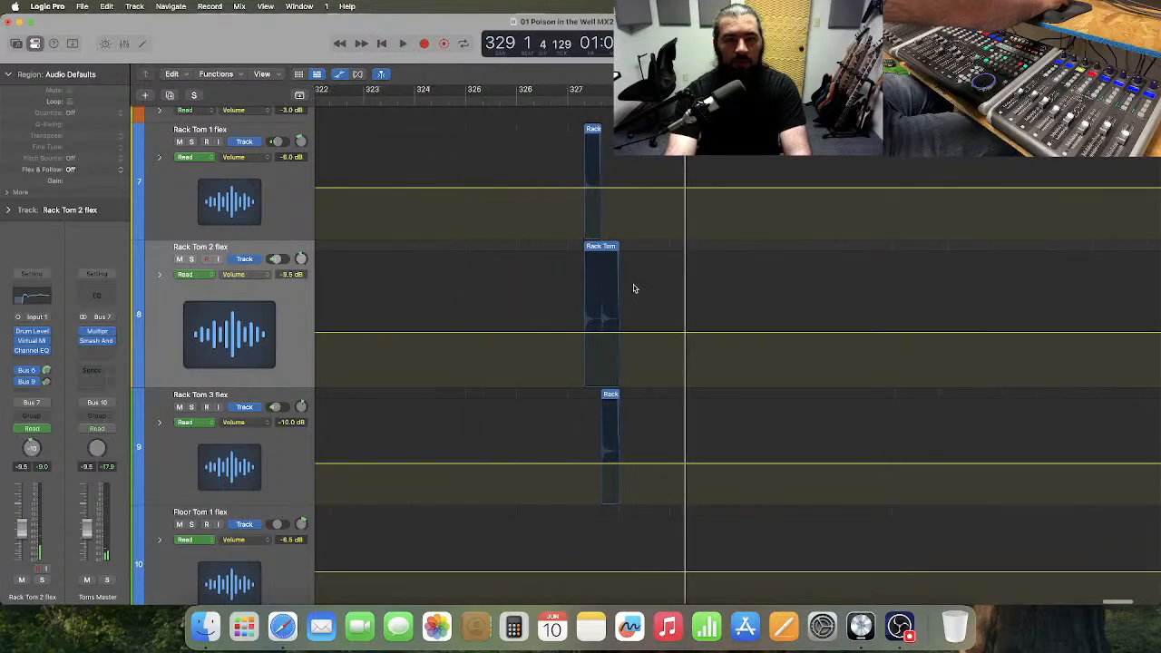
scroll(634, 289, left, 1)
drag(582, 208, 649, 422)
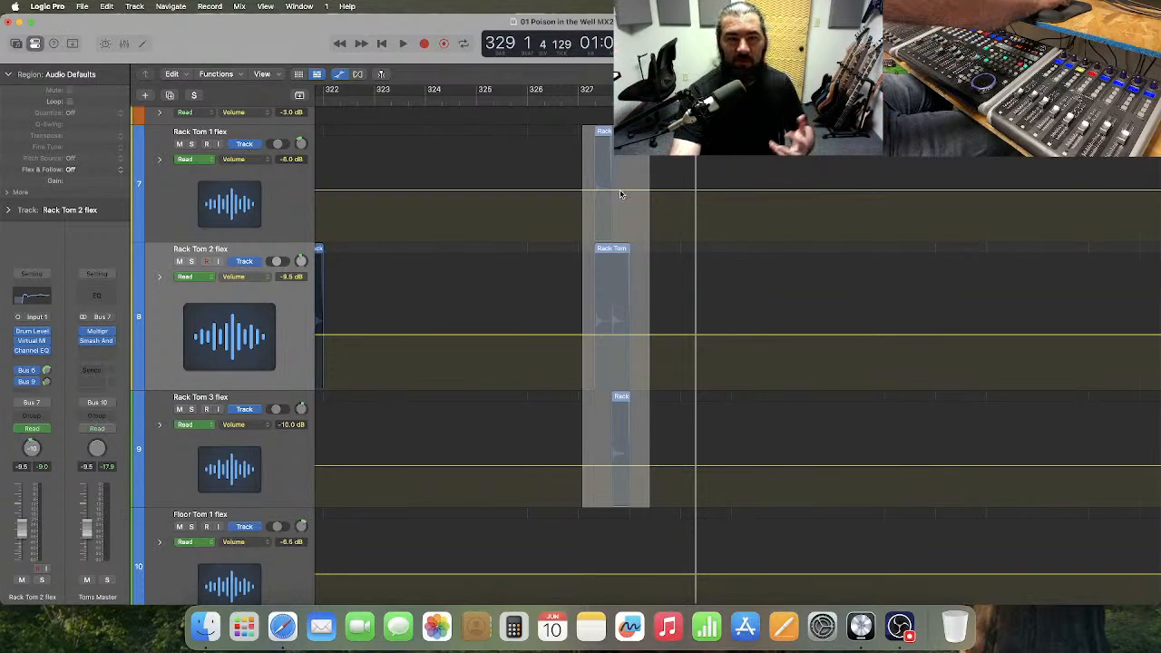
drag(621, 194, 621, 184)
click(521, 100)
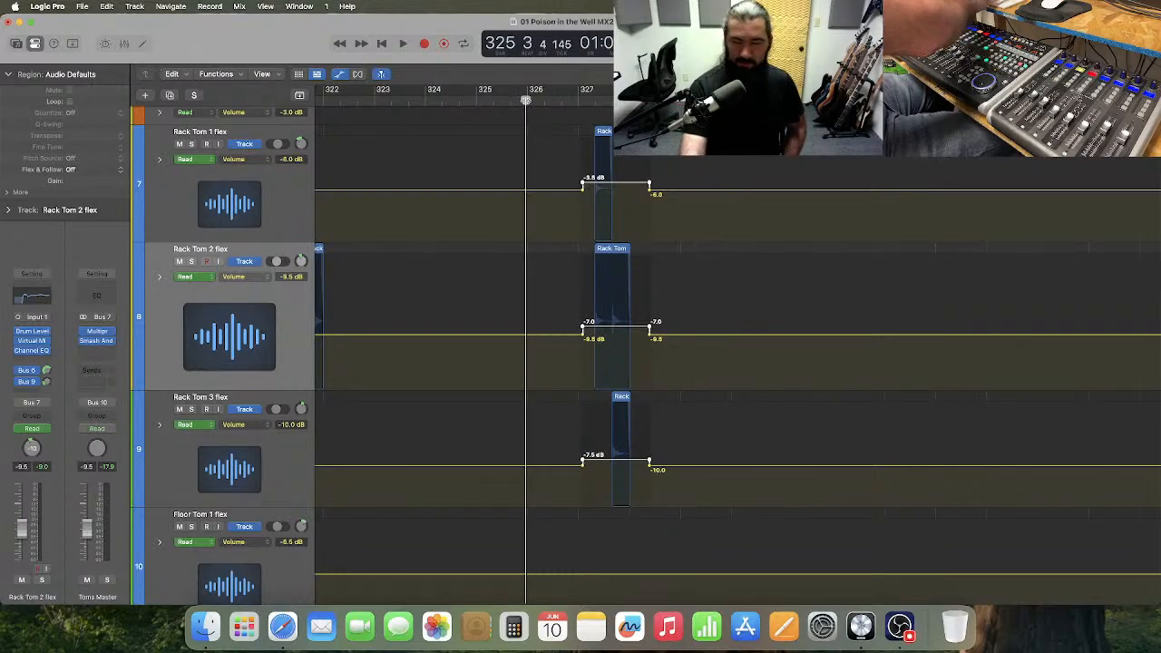
key(space)
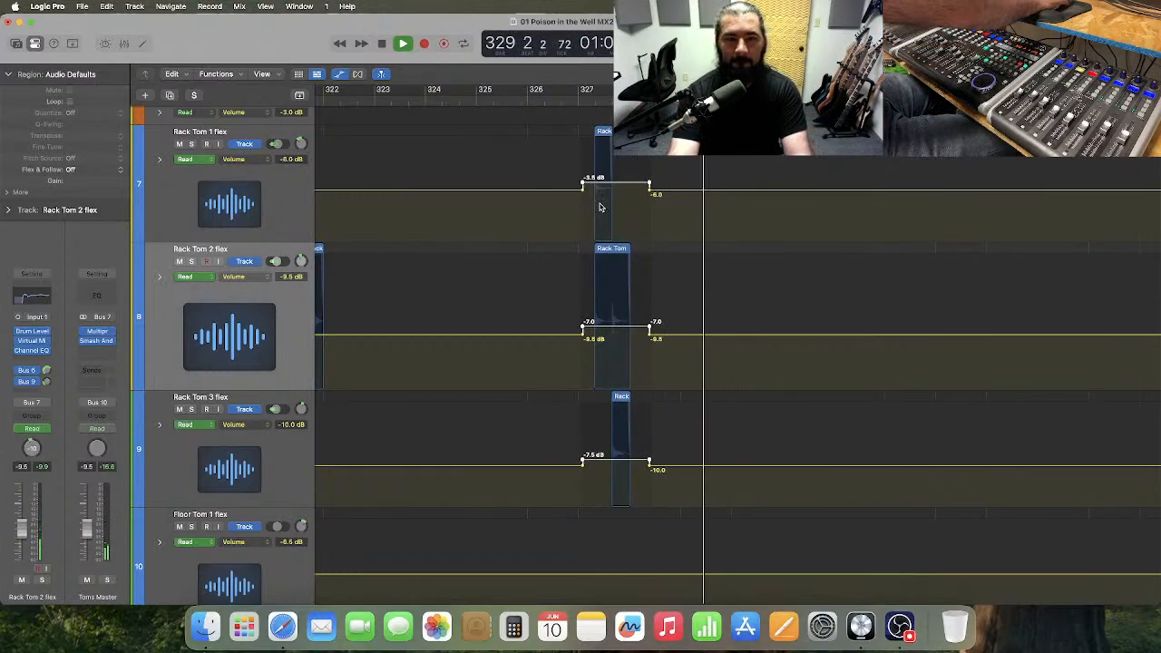
key(space)
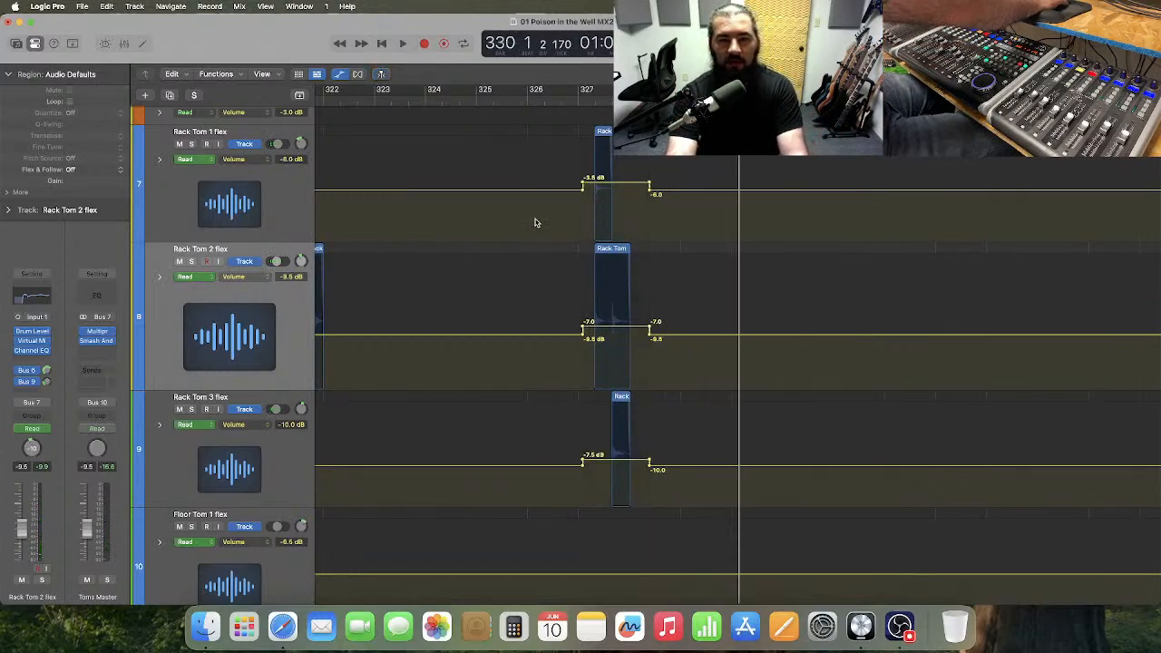
Show Snare Reverb's volume automation and add a step up to about -8.9 dB just after bar 297.
scroll(536, 222, down, 2)
scroll(535, 222, right, 3)
scroll(535, 222, up, 3)
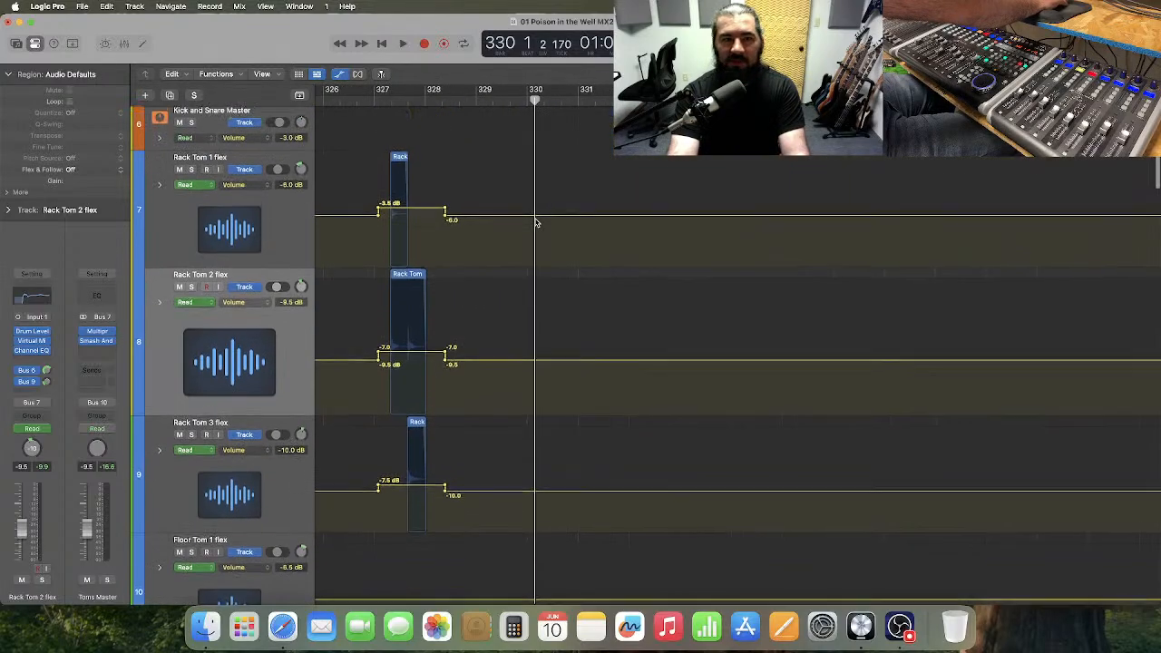
scroll(535, 222, left, 1)
scroll(535, 222, up, 3)
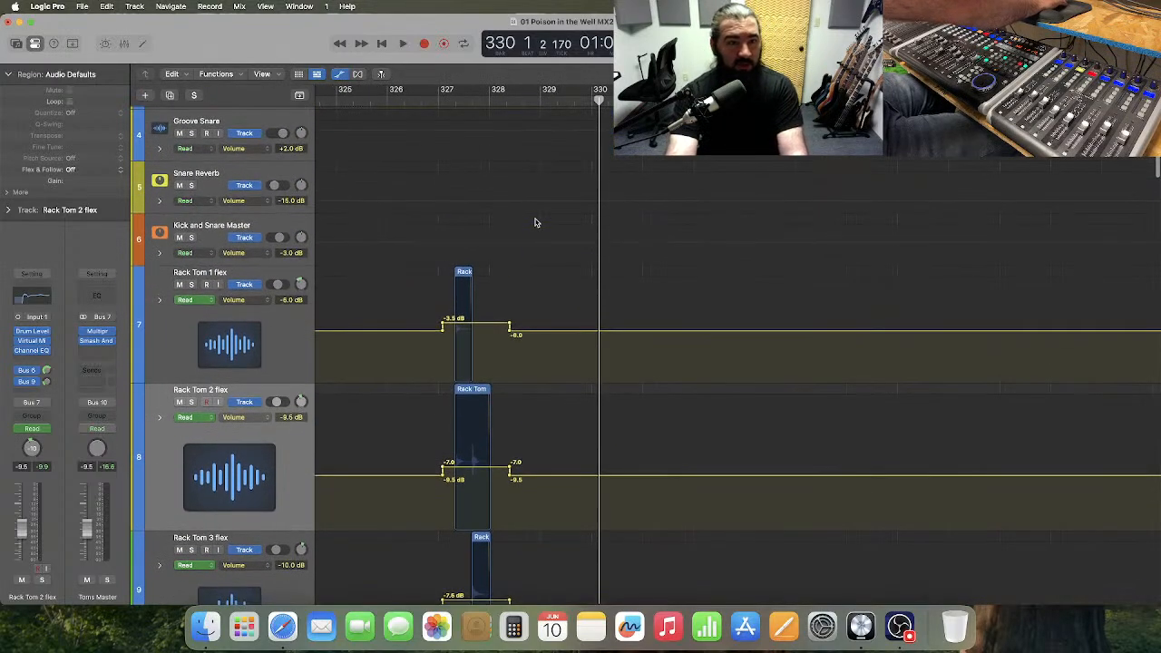
scroll(535, 222, left, 10)
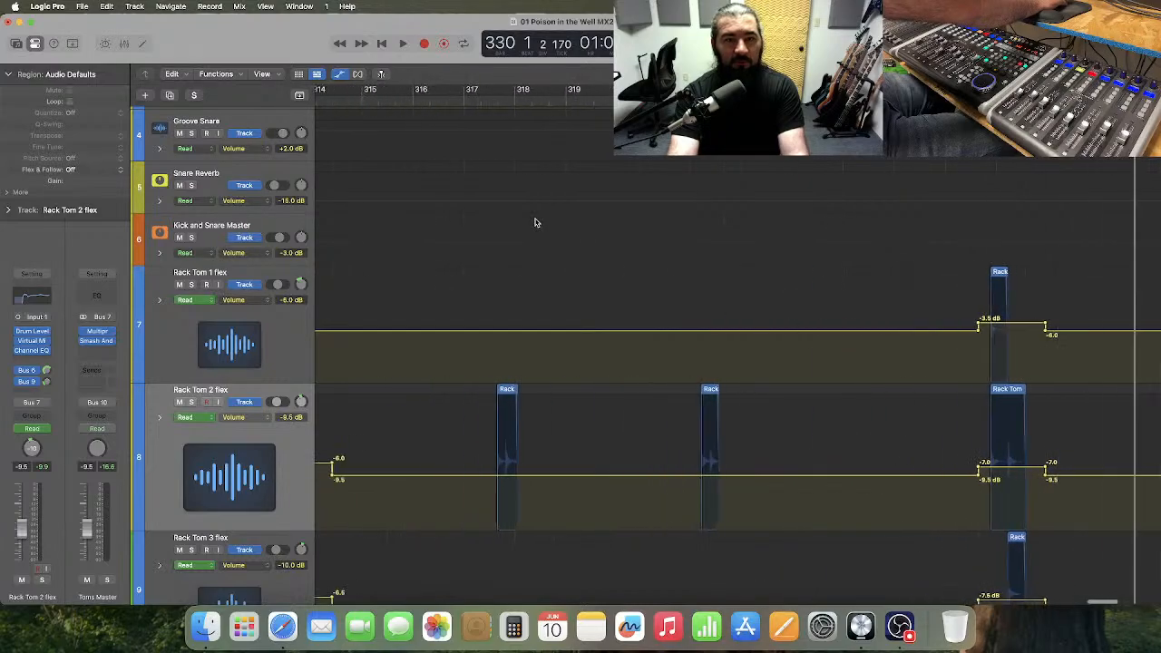
scroll(535, 222, left, 15)
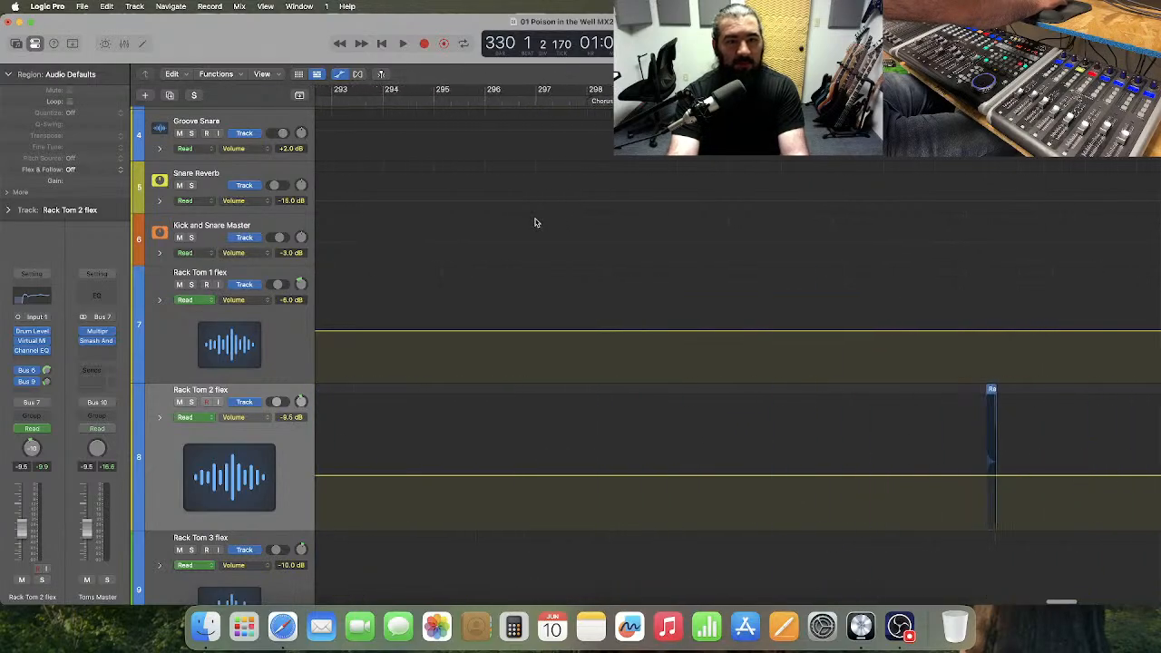
scroll(535, 222, right, 2)
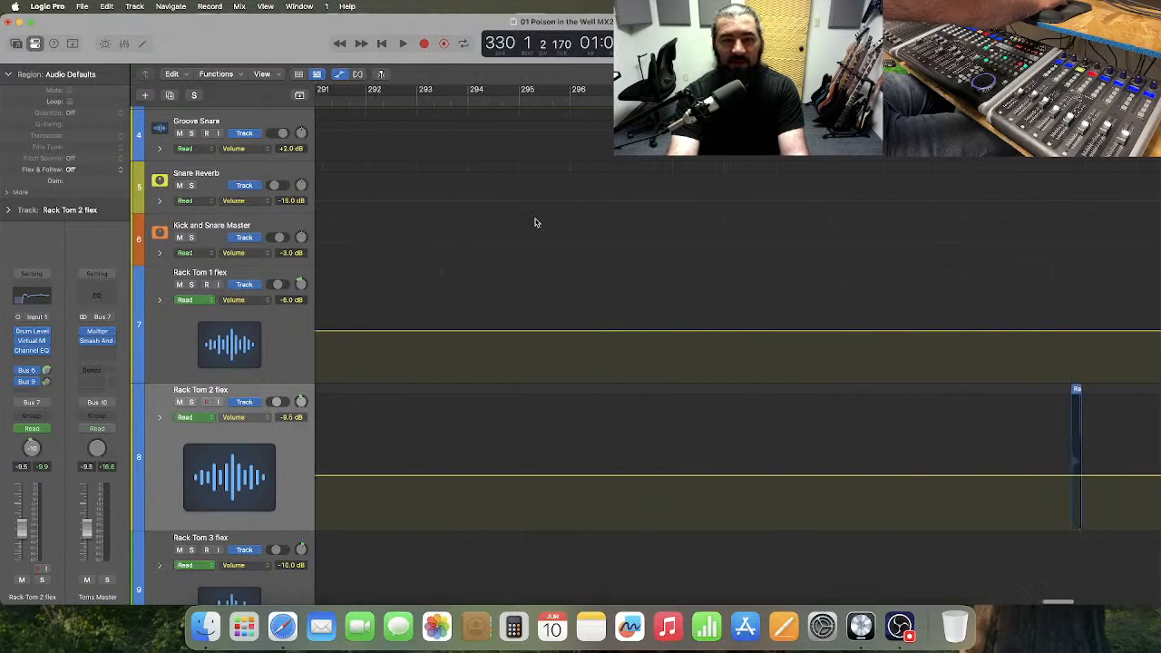
click(661, 198)
drag(253, 212, 384, 266)
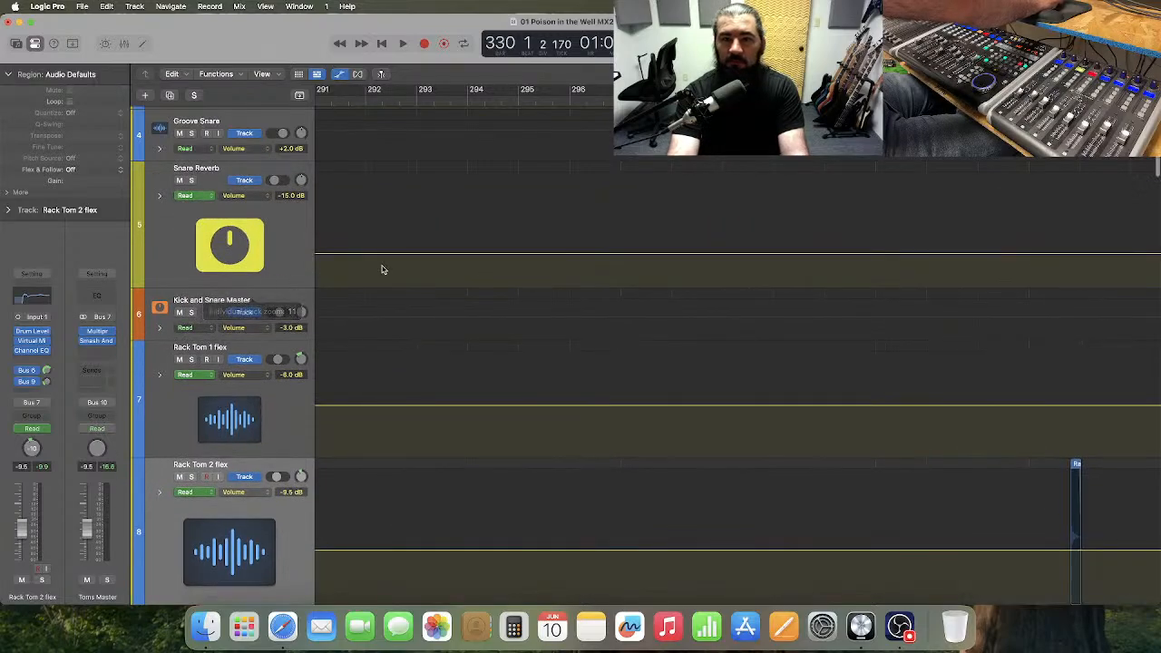
click(639, 255)
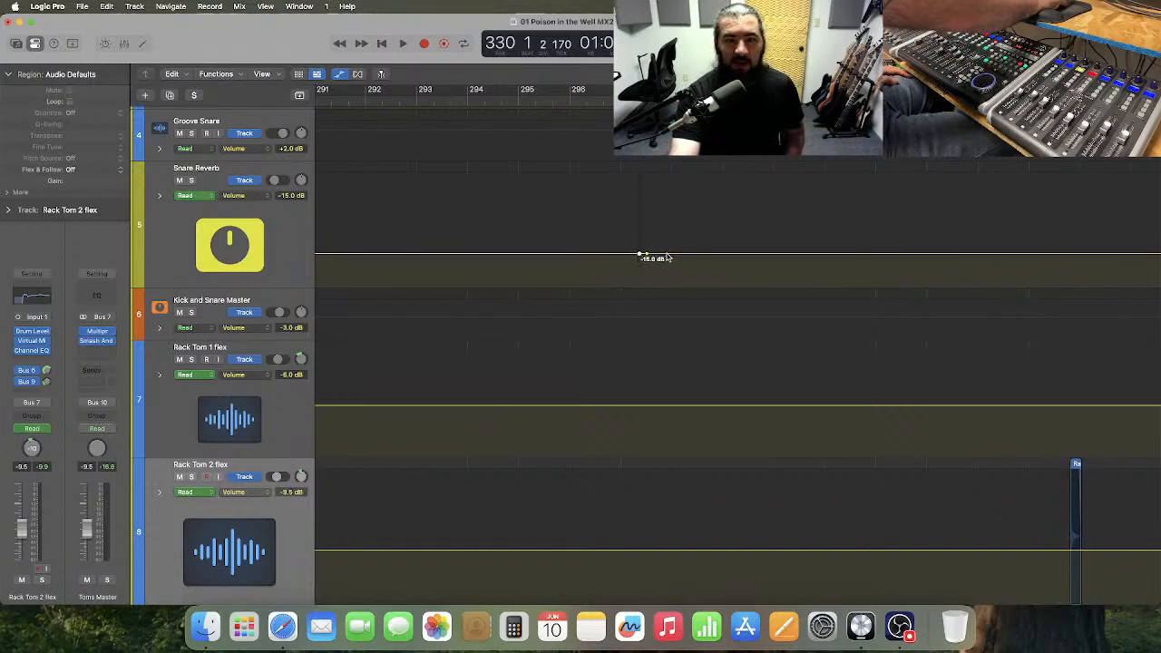
drag(666, 259, 671, 242)
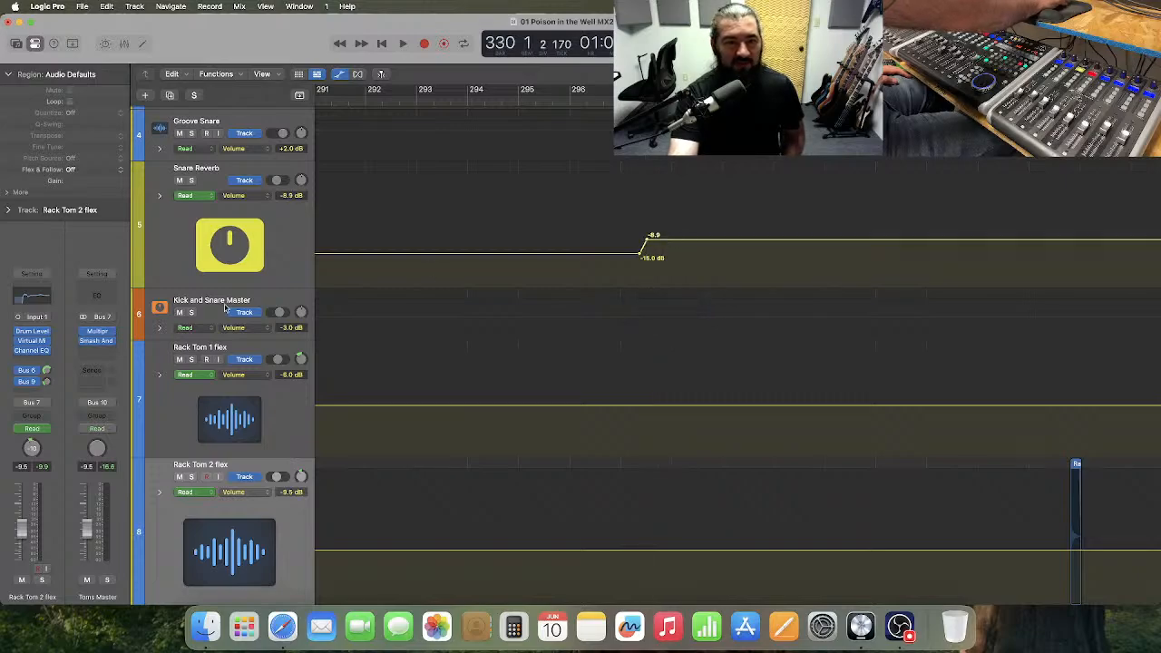
Enlarge the Snare Reverb lane, fine-tune the raised automation level to -9.0 dB, and shrink the lane back.
drag(230, 287, 232, 338)
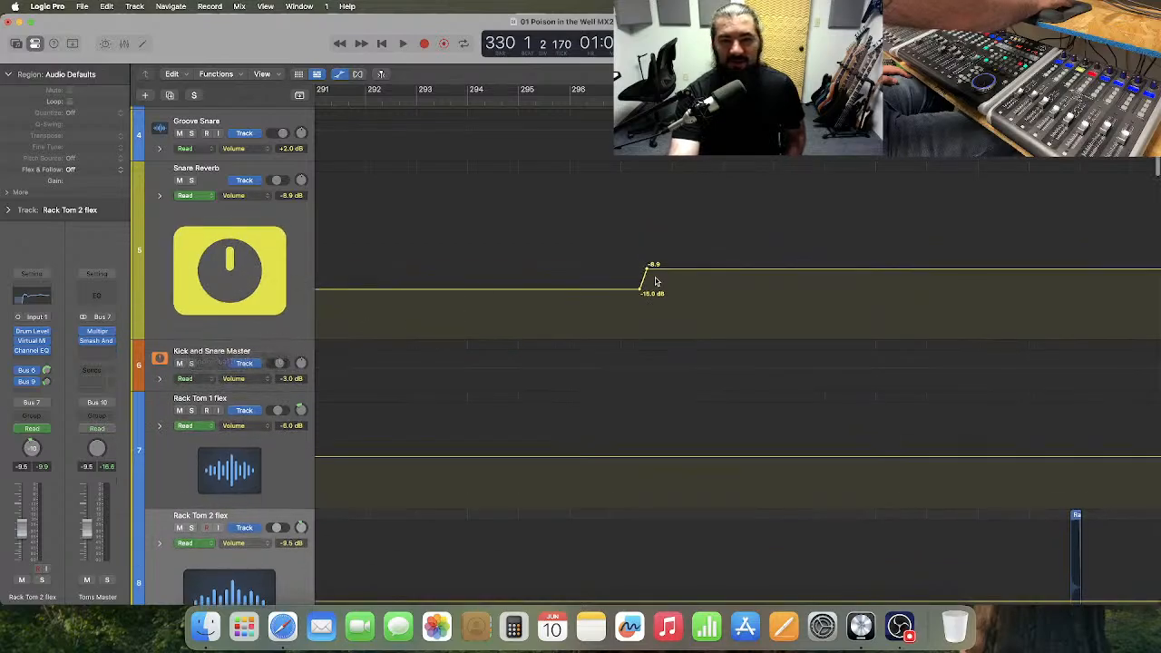
drag(674, 272, 679, 273)
drag(248, 338, 248, 437)
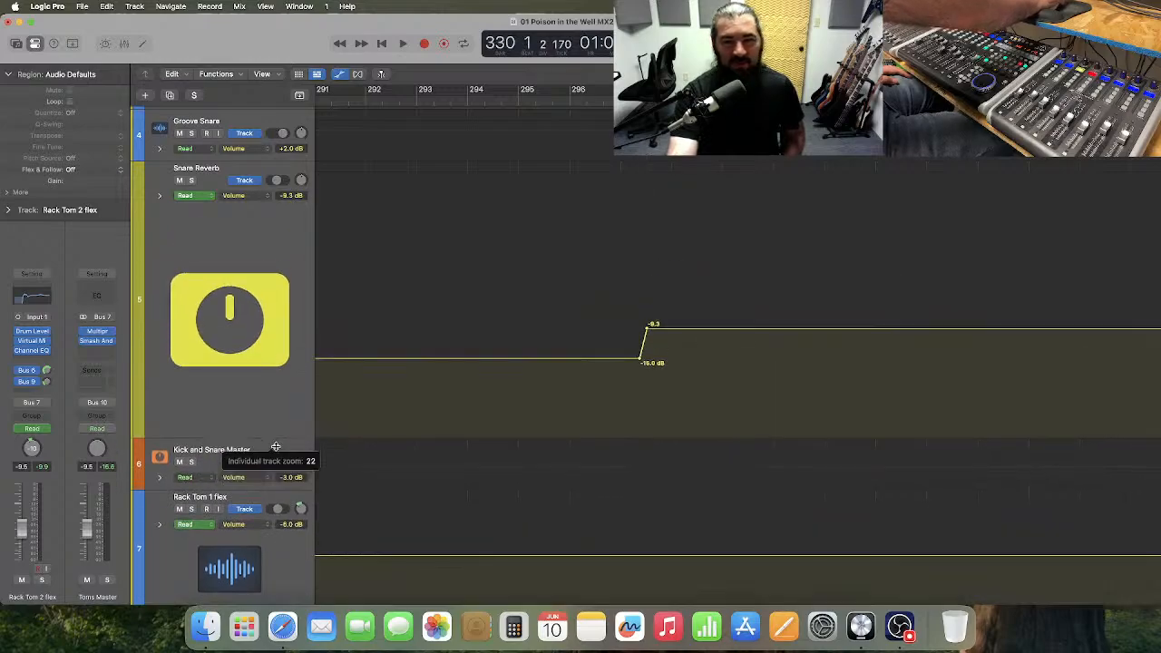
drag(665, 333, 667, 330)
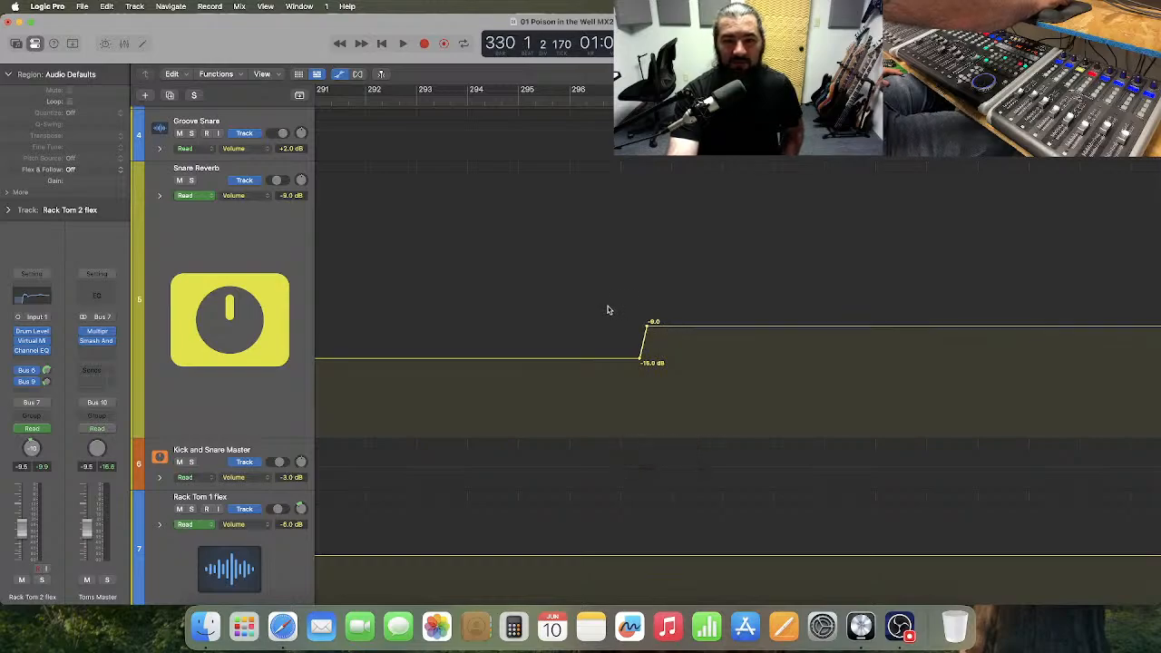
drag(236, 436, 270, 212)
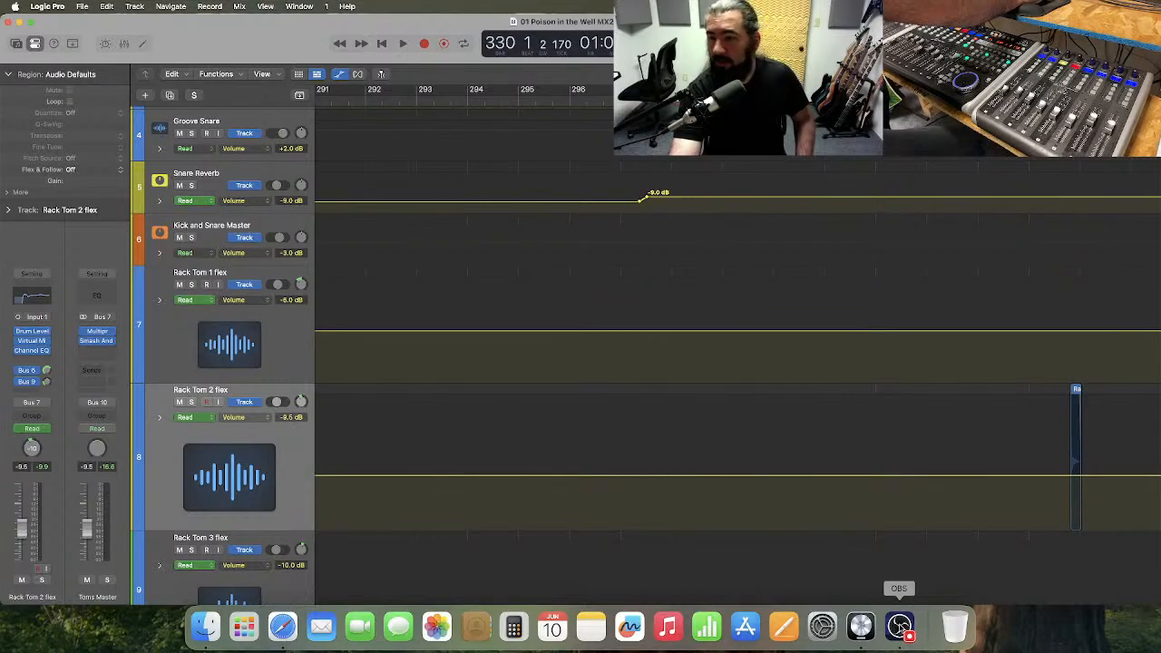
click(900, 625)
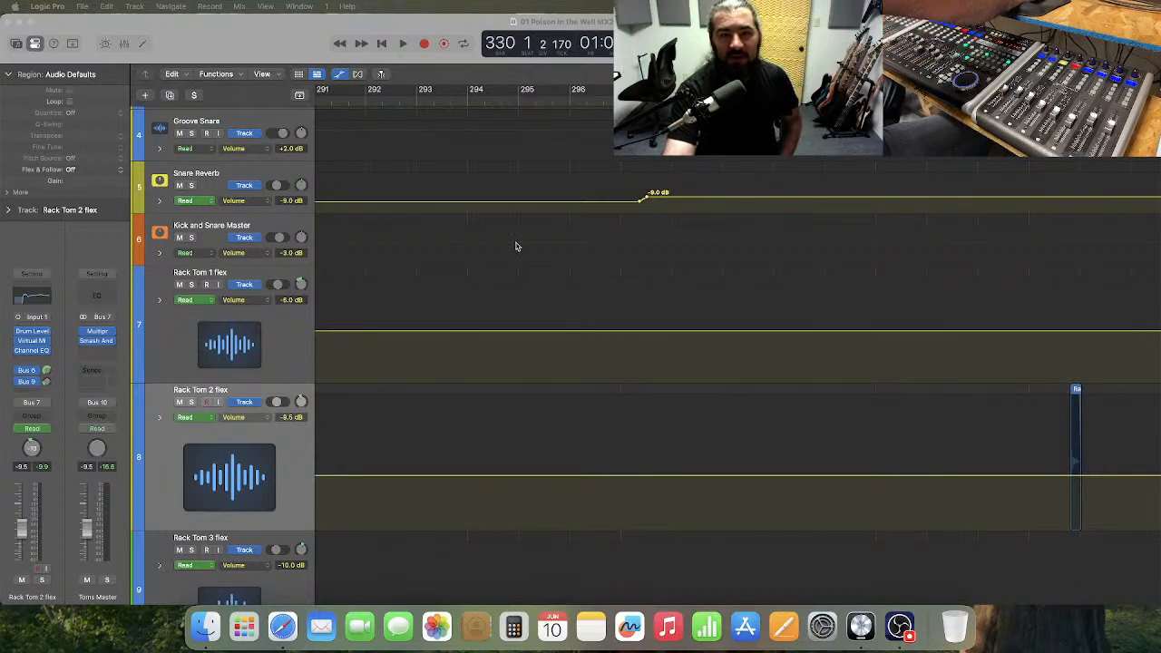
Play Chorus 3 from about bar 296, raise the Snare Reverb automation after the step to -6.5 dB, and restore the lane's compact height.
click(571, 100)
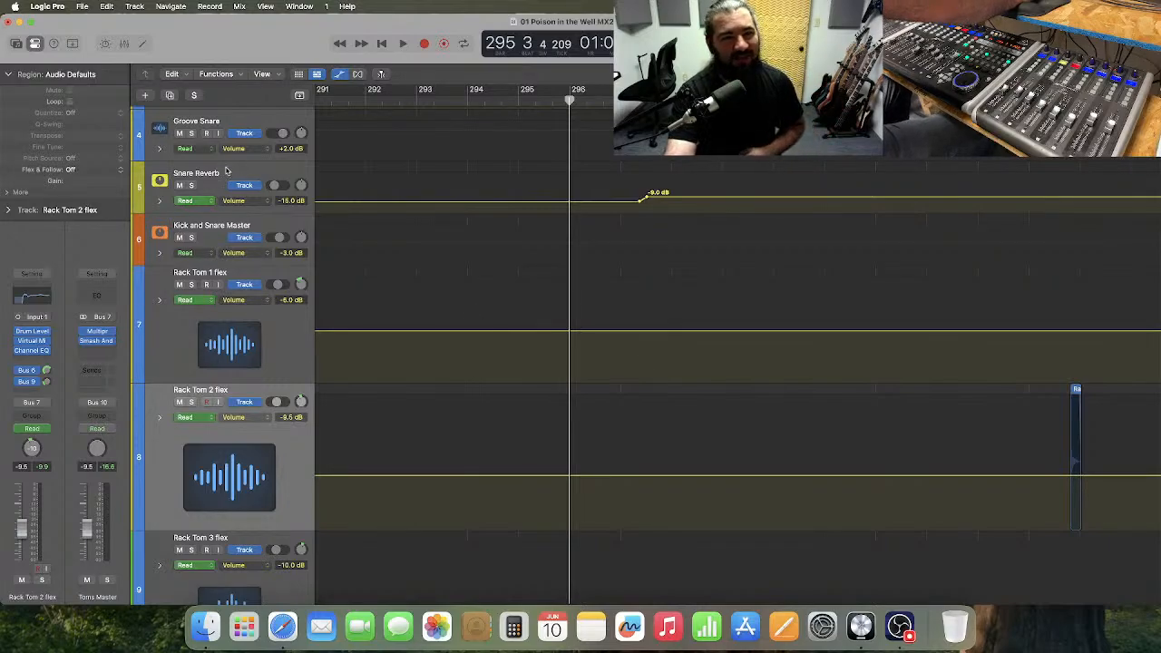
drag(243, 210, 267, 348)
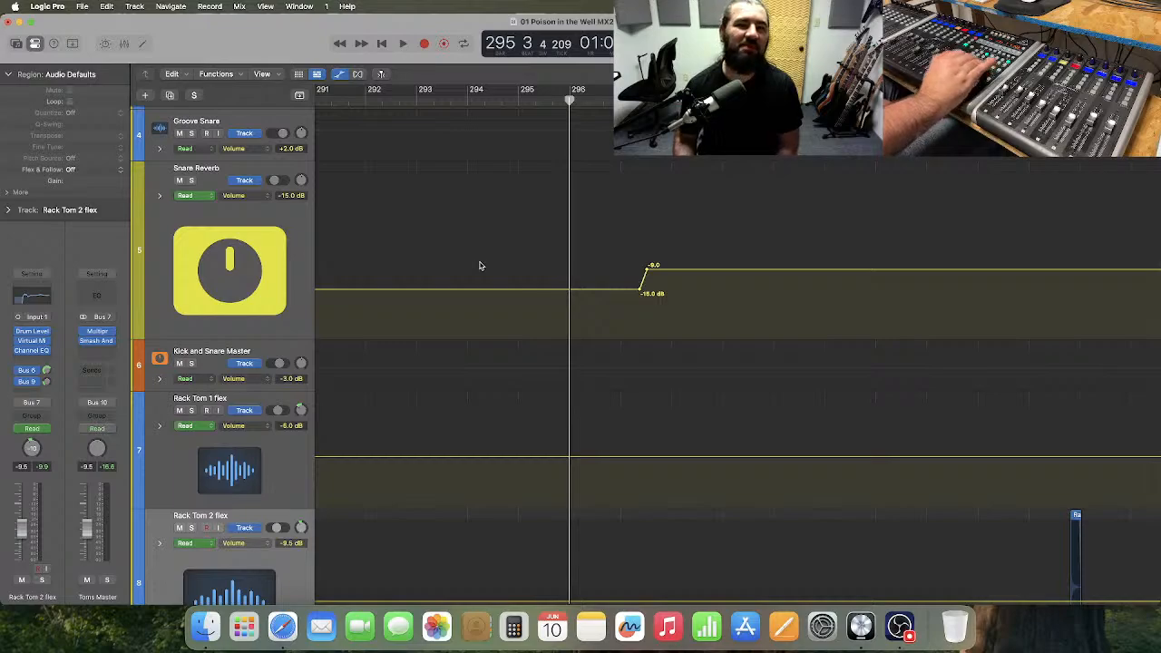
key(space)
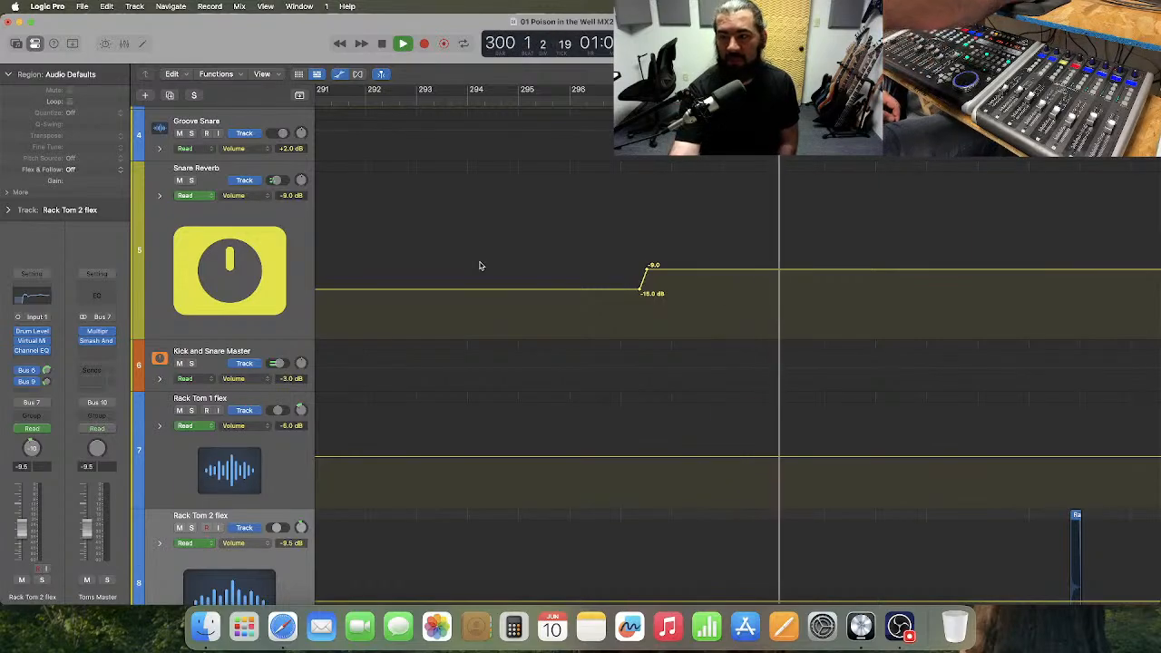
drag(671, 269, 676, 263)
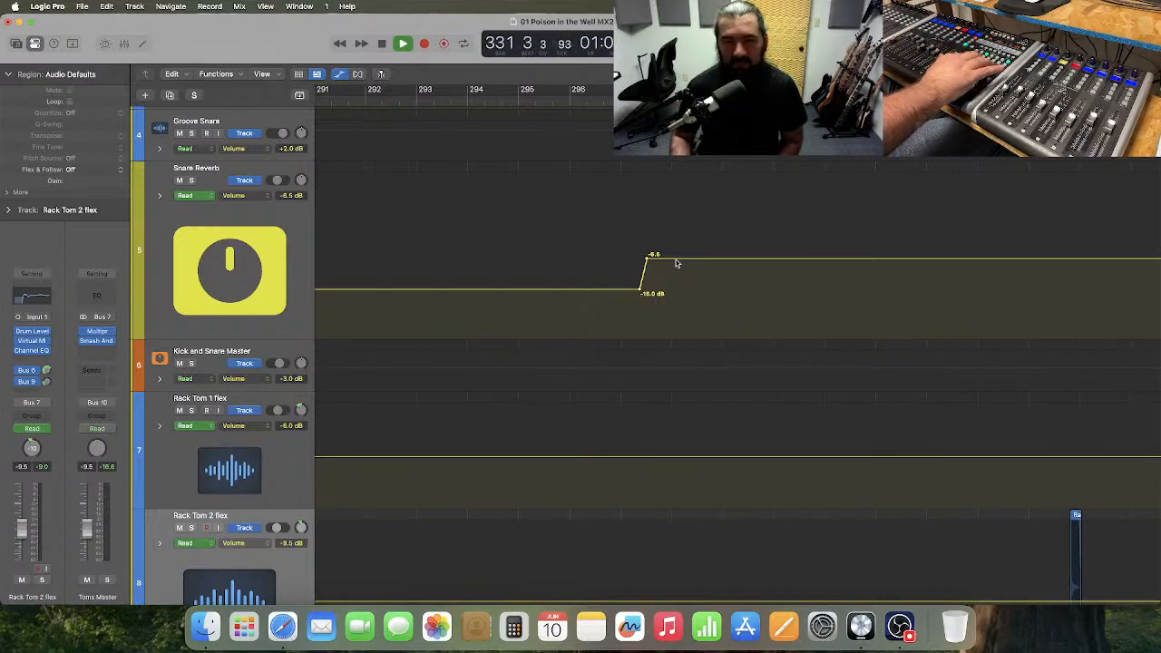
key(space)
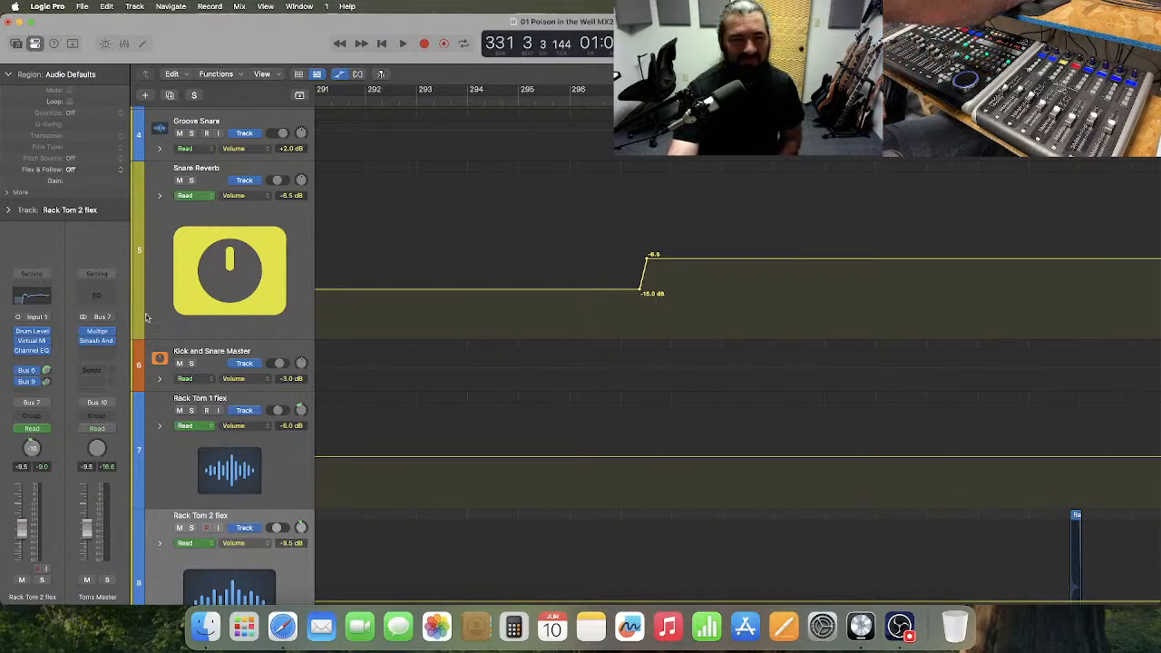
drag(235, 337, 263, 213)
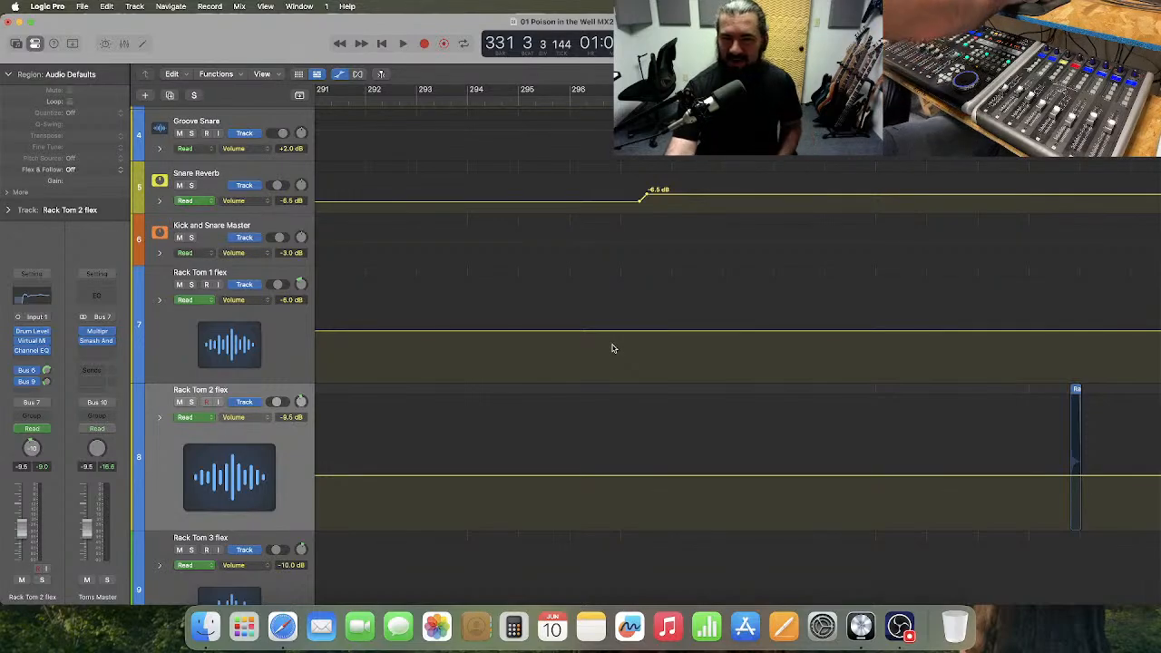
scroll(612, 349, down, 3)
scroll(613, 348, down, 1)
scroll(612, 348, down, 1)
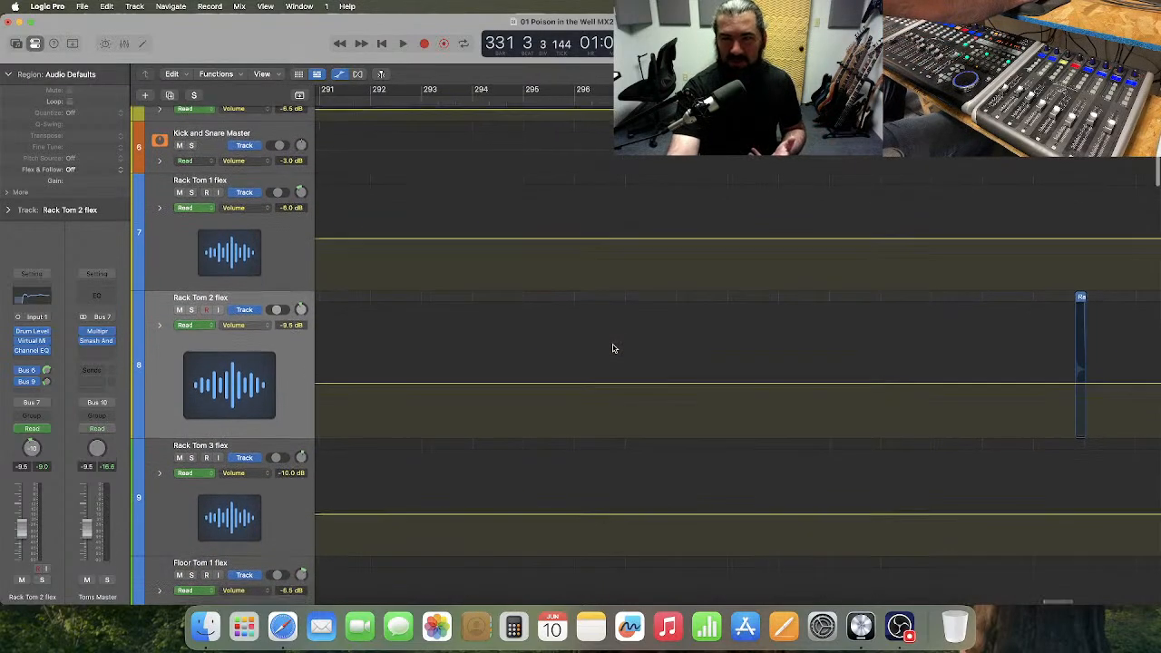
scroll(613, 348, left, 1)
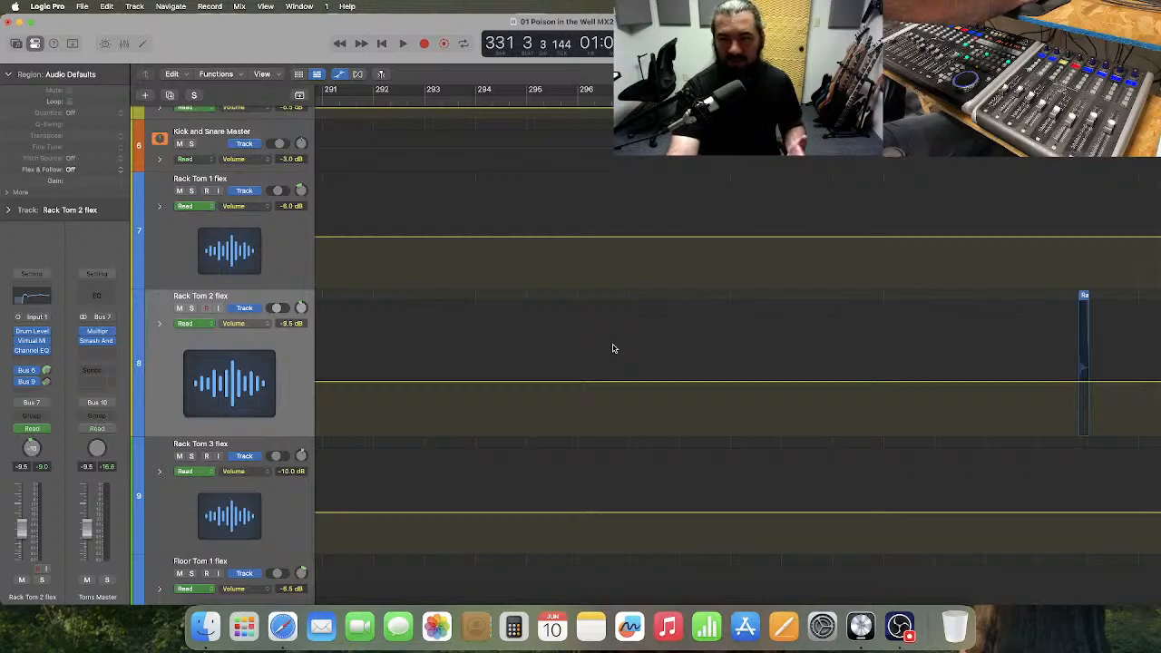
scroll(612, 348, right, 3)
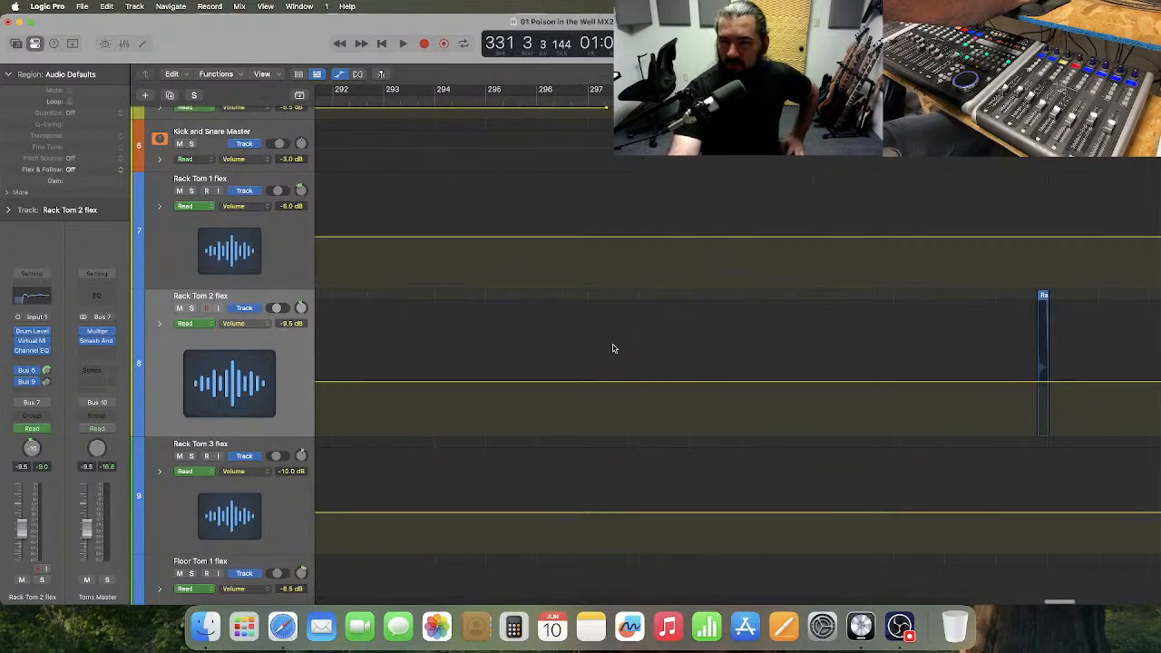
scroll(613, 348, down, 3)
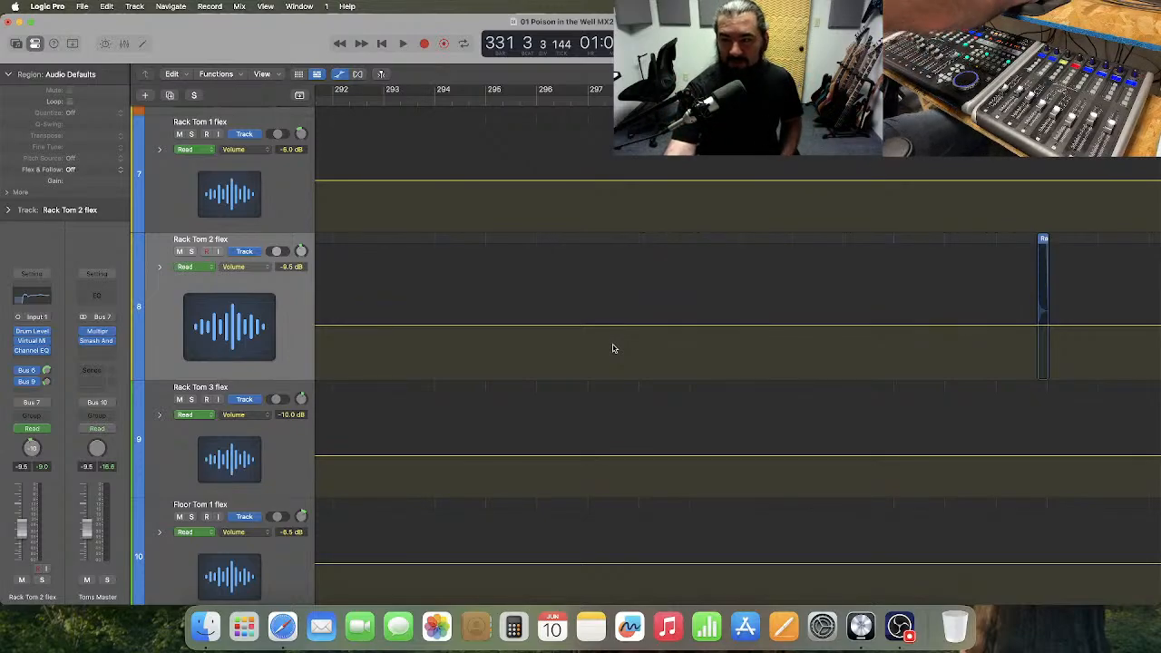
scroll(490, 340, down, 2)
scroll(491, 340, up, 2)
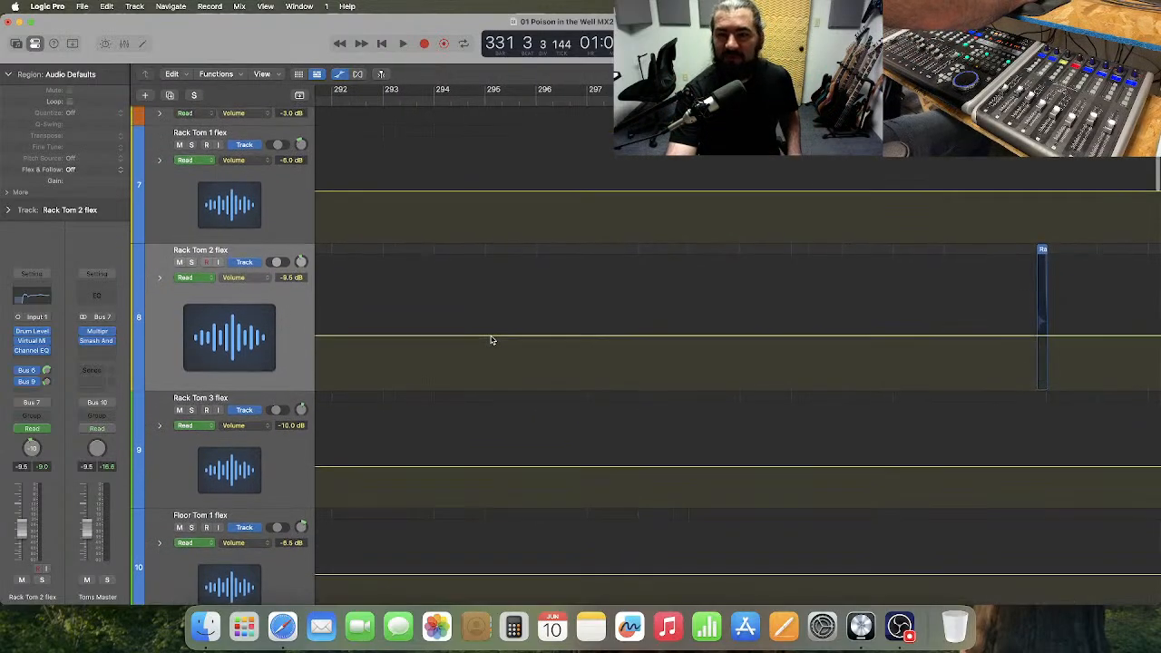
Hide automation and reset the track heights from Kick and Snare Master through Toms Reverb to the compact default.
click(340, 74)
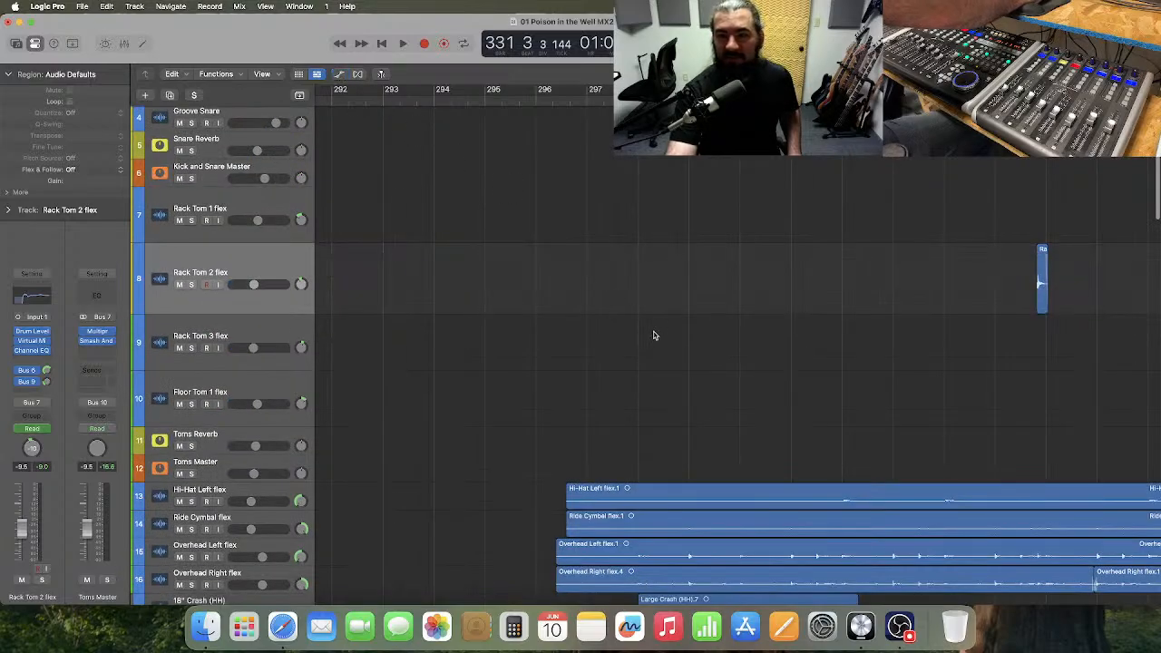
click(265, 168)
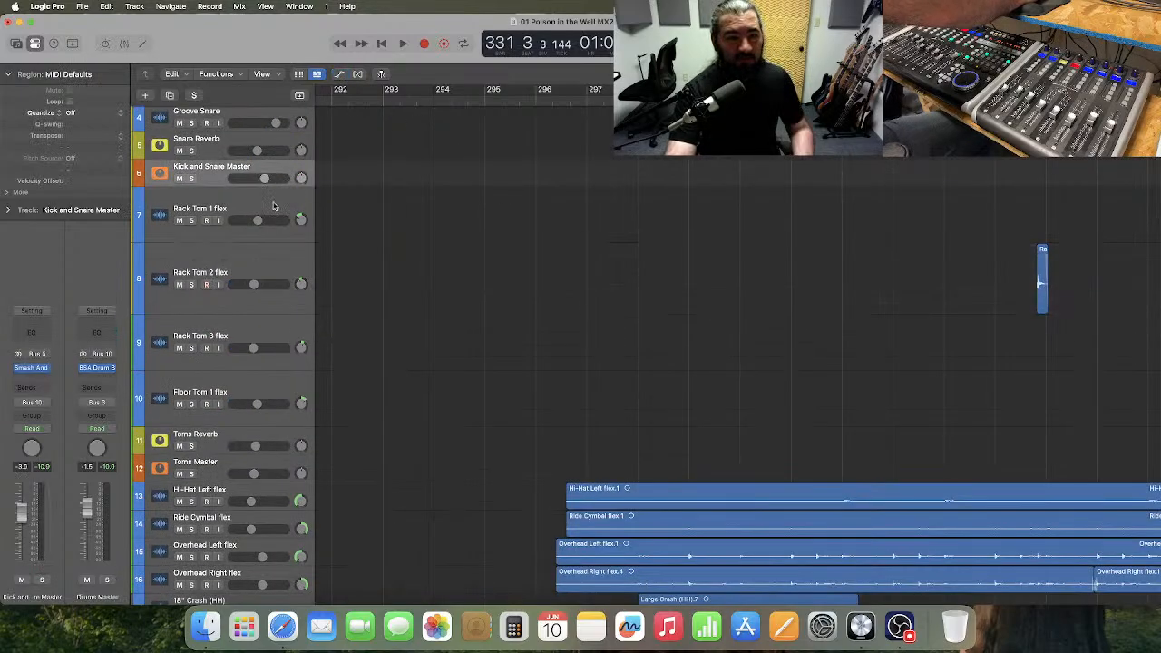
shift+click(271, 437)
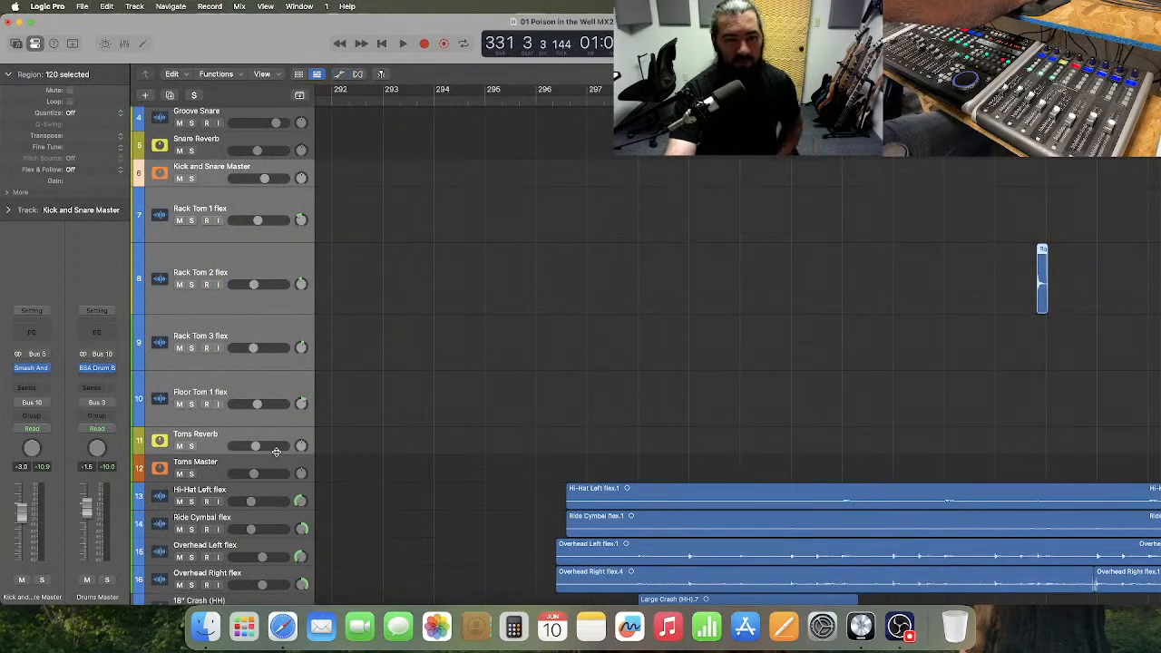
click(275, 453)
click(485, 318)
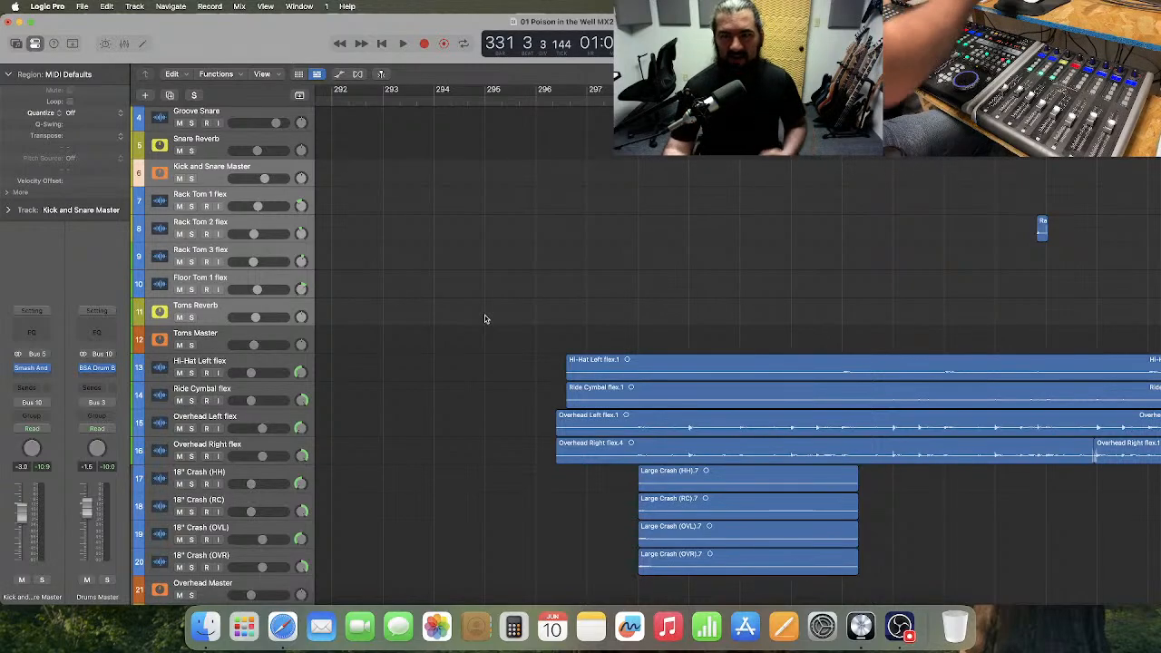
Show Toms Master's volume automation in an enlarged lane and add a step up to -3.5 dB just before bar 297.
click(397, 328)
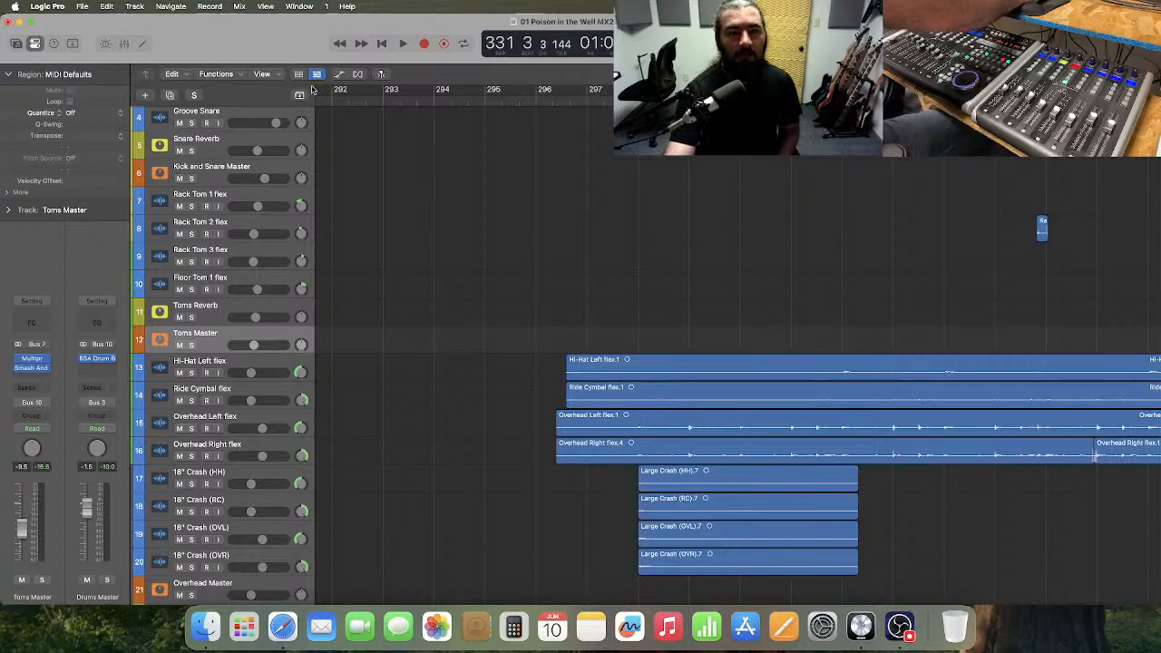
click(340, 74)
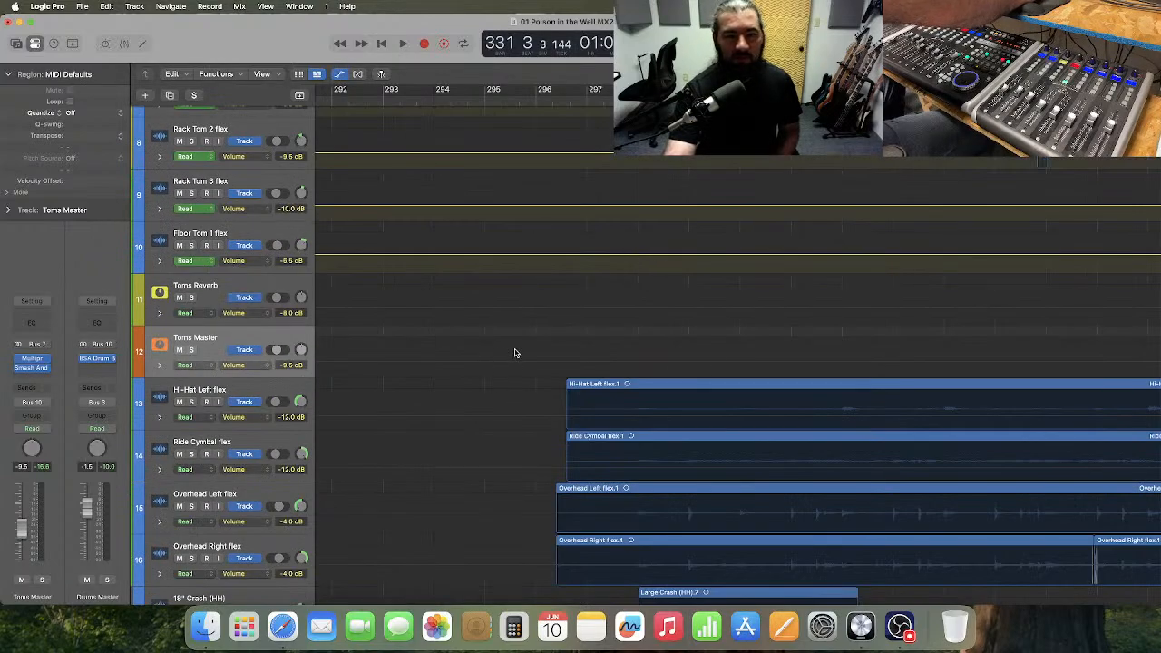
click(528, 356)
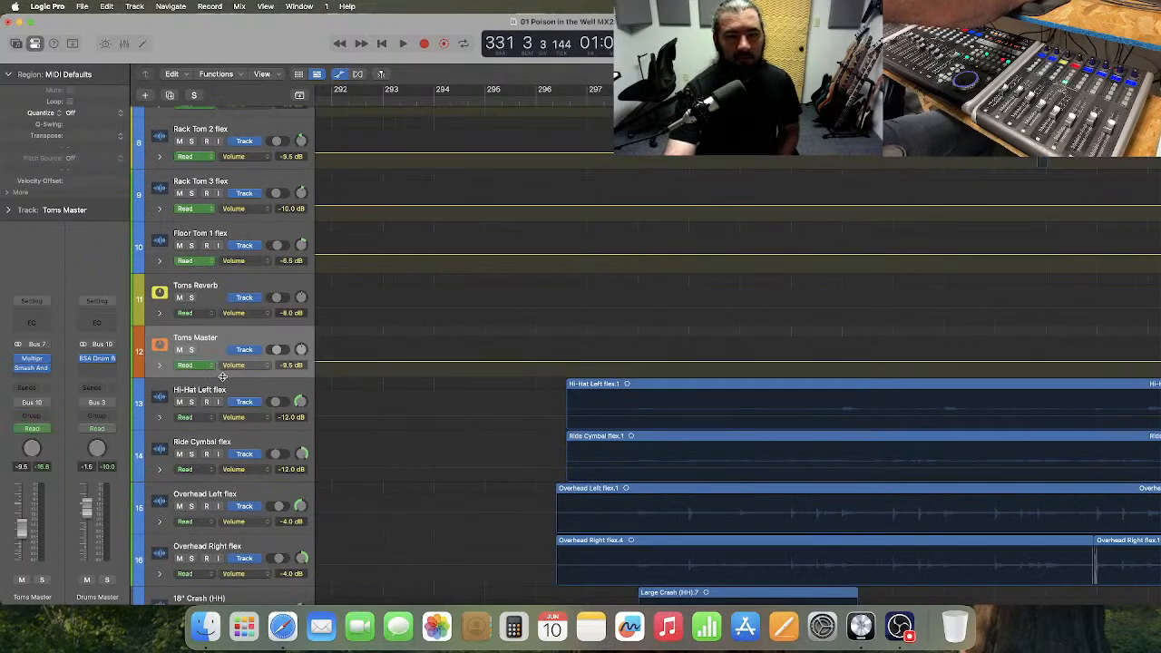
drag(222, 375, 222, 474)
click(584, 420)
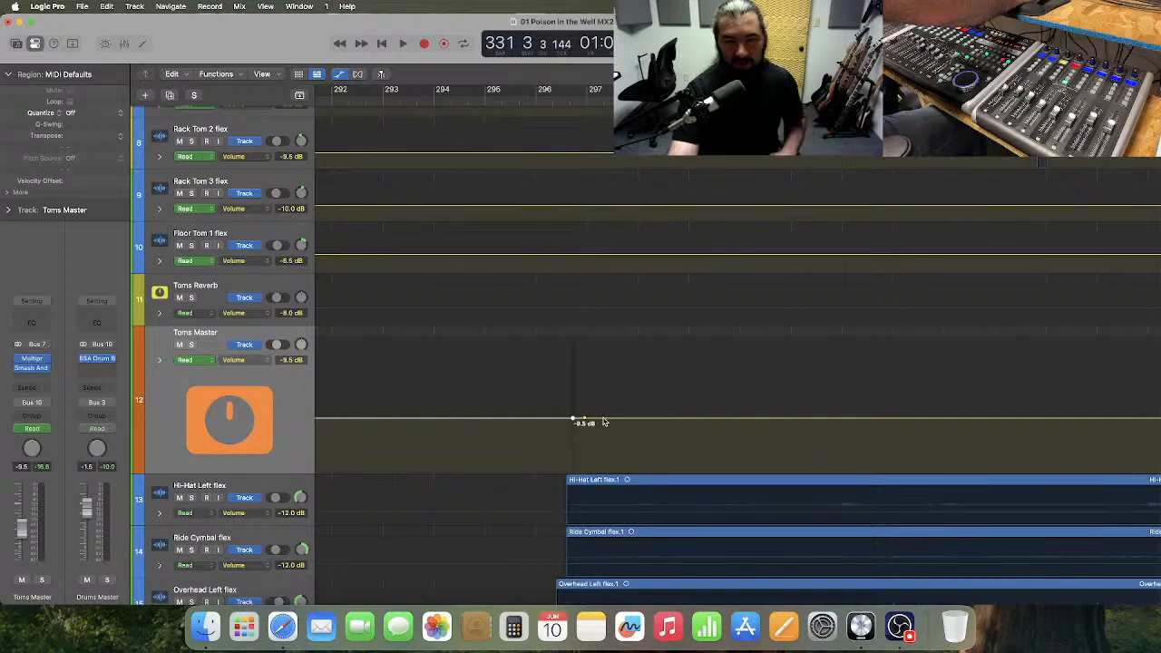
drag(604, 422, 610, 397)
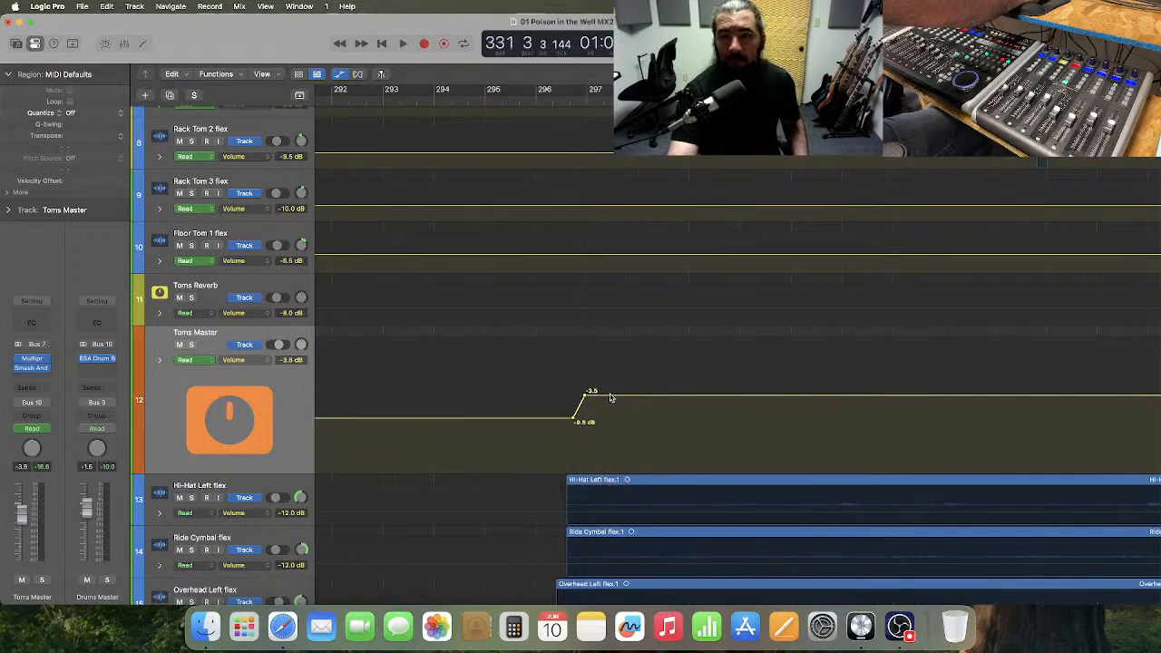
Audition the raised Toms Master level by playing Chorus 3 from about bar 304.
scroll(610, 397, right, 10)
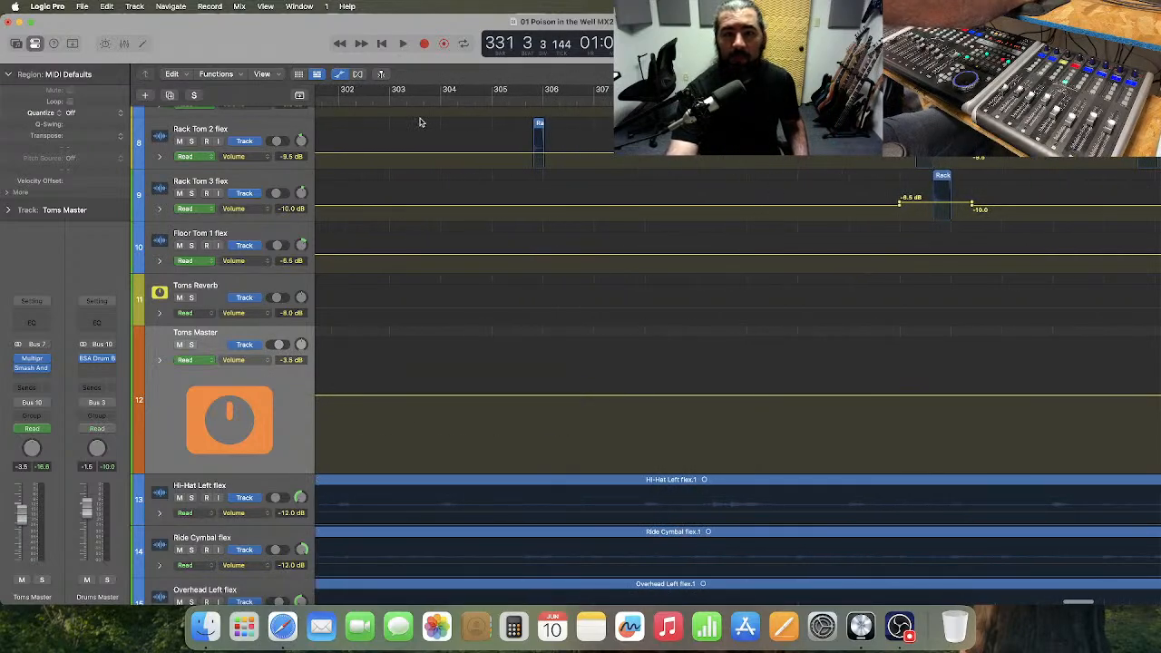
click(467, 100)
key(space)
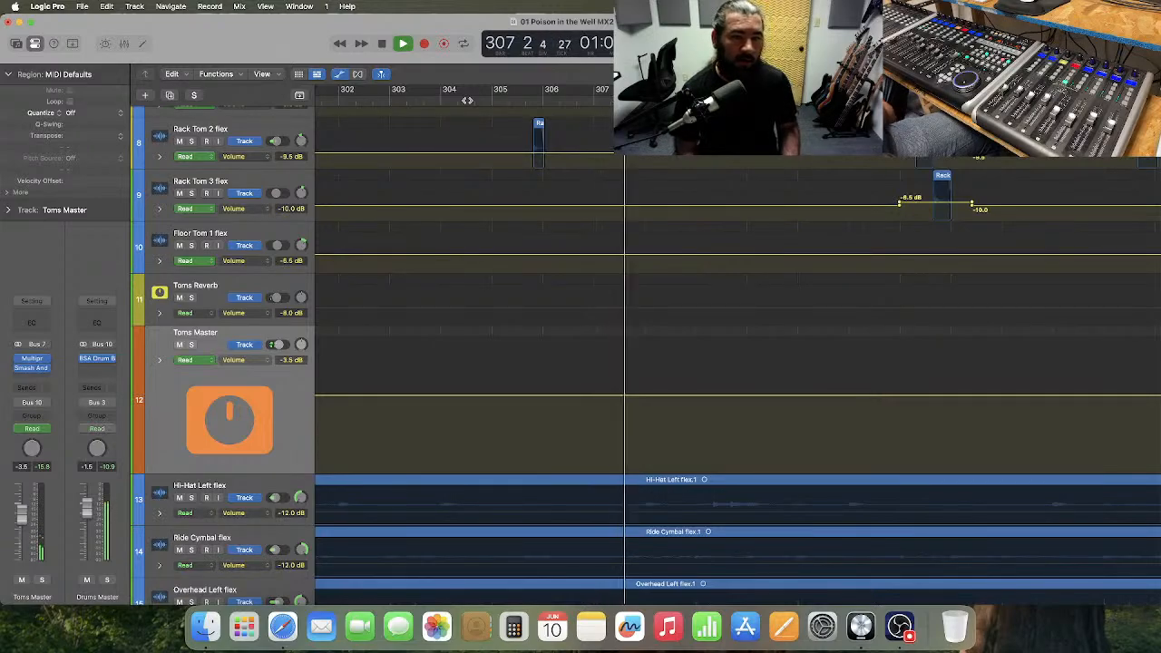
Stop playback, delete the Toms Master volume automation step near bar 297, and restore that lane's compact height.
key(space)
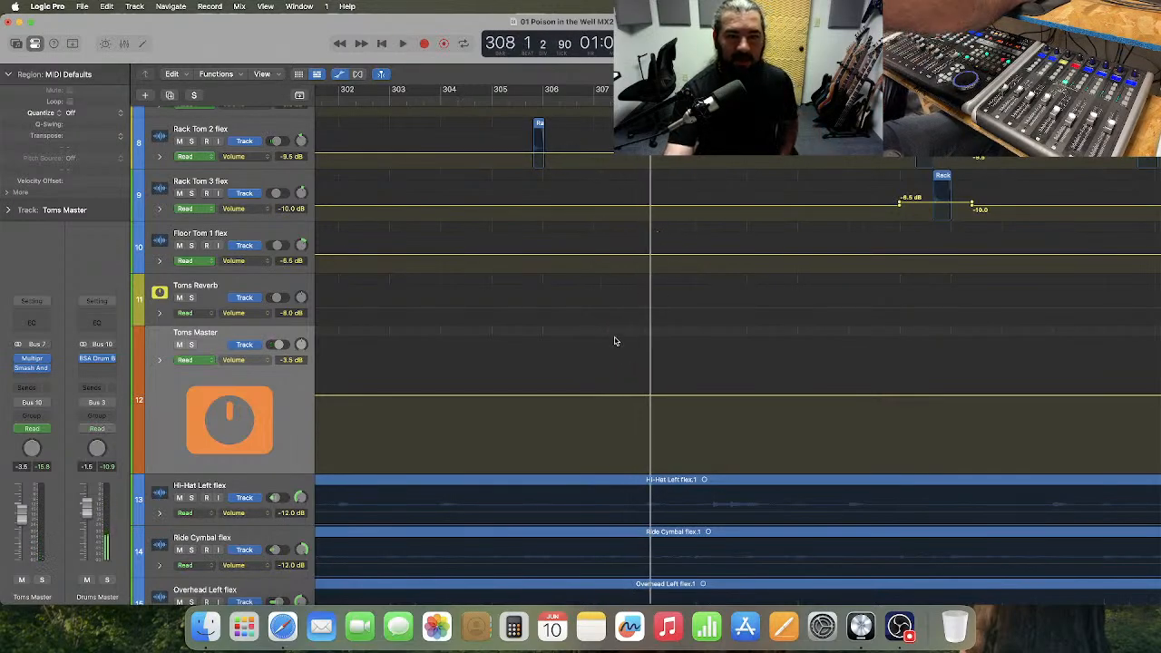
scroll(616, 349, left, 10)
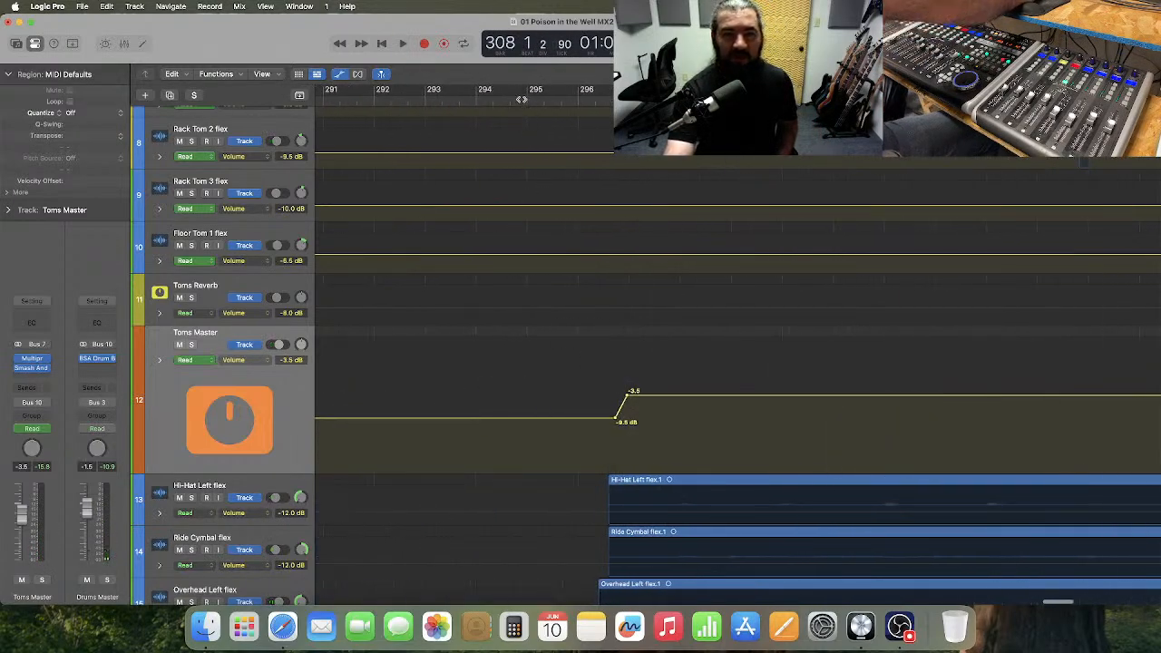
click(521, 99)
drag(681, 382, 597, 378)
key(Delete)
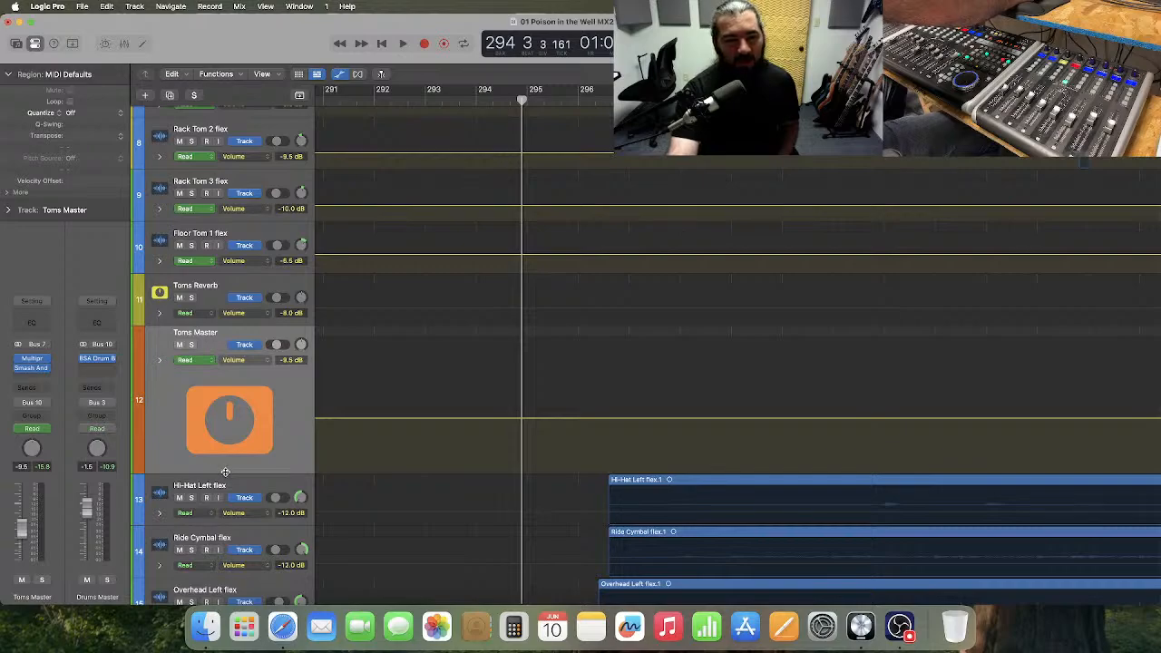
drag(225, 471, 234, 375)
Zoom out to the whole song and enlarge the Toms Reverb volume automation lane.
key(super+Left)
key(super+Left)
key(super+Left)
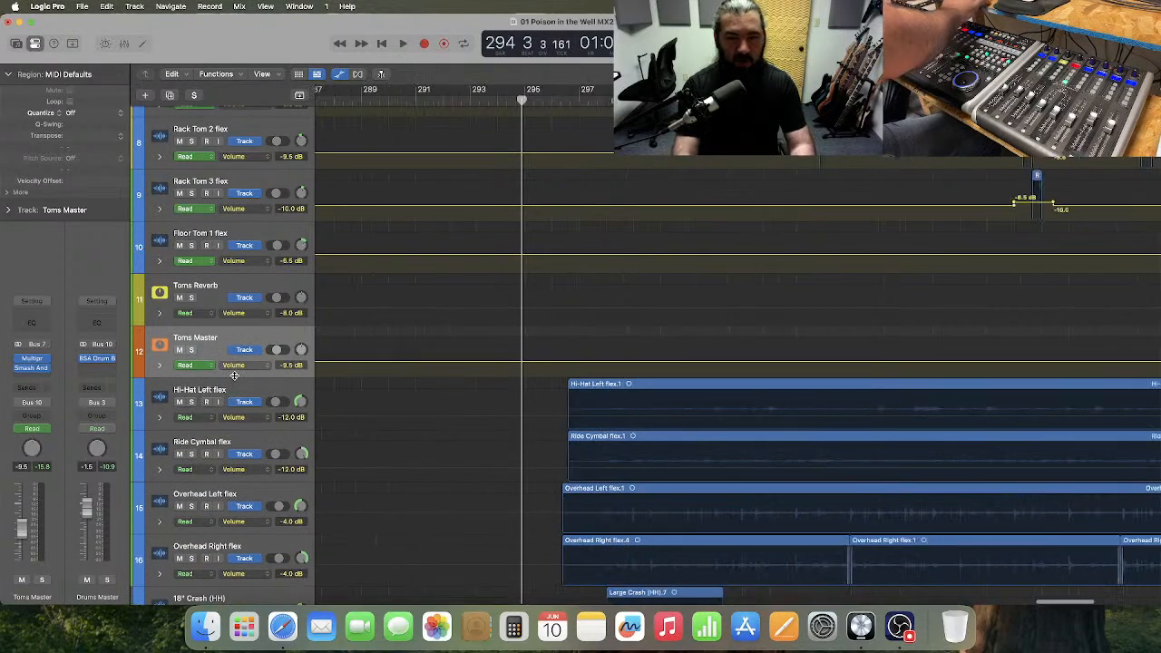
key(super+Left)
key(super+Left)
key(super+Left)
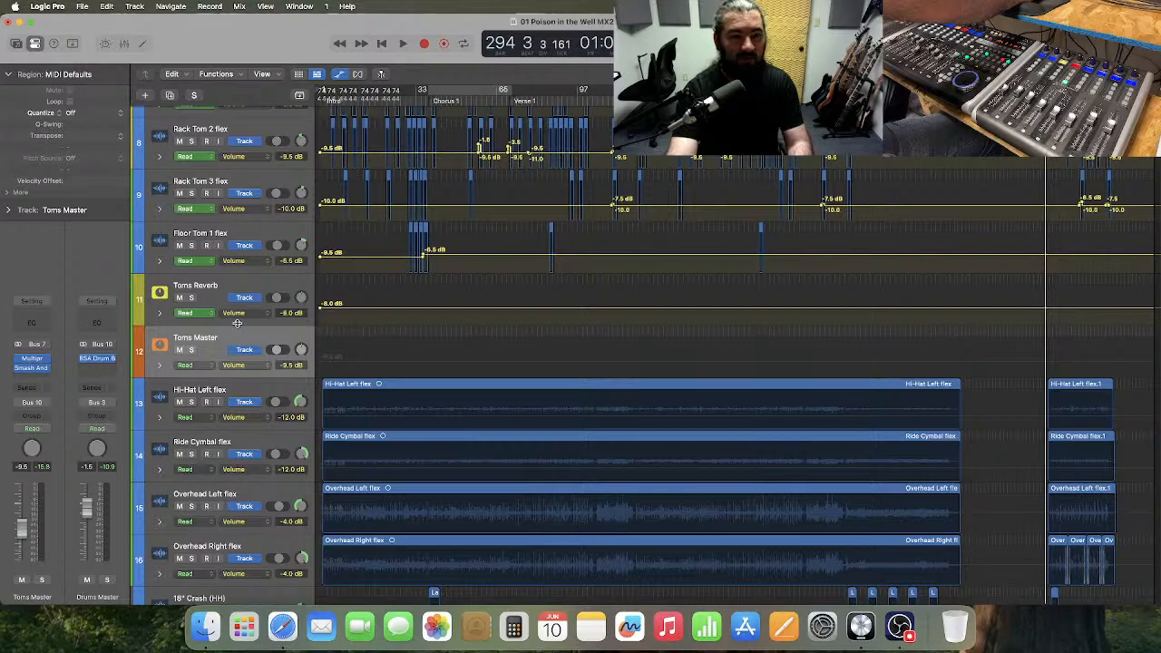
drag(236, 323, 376, 445)
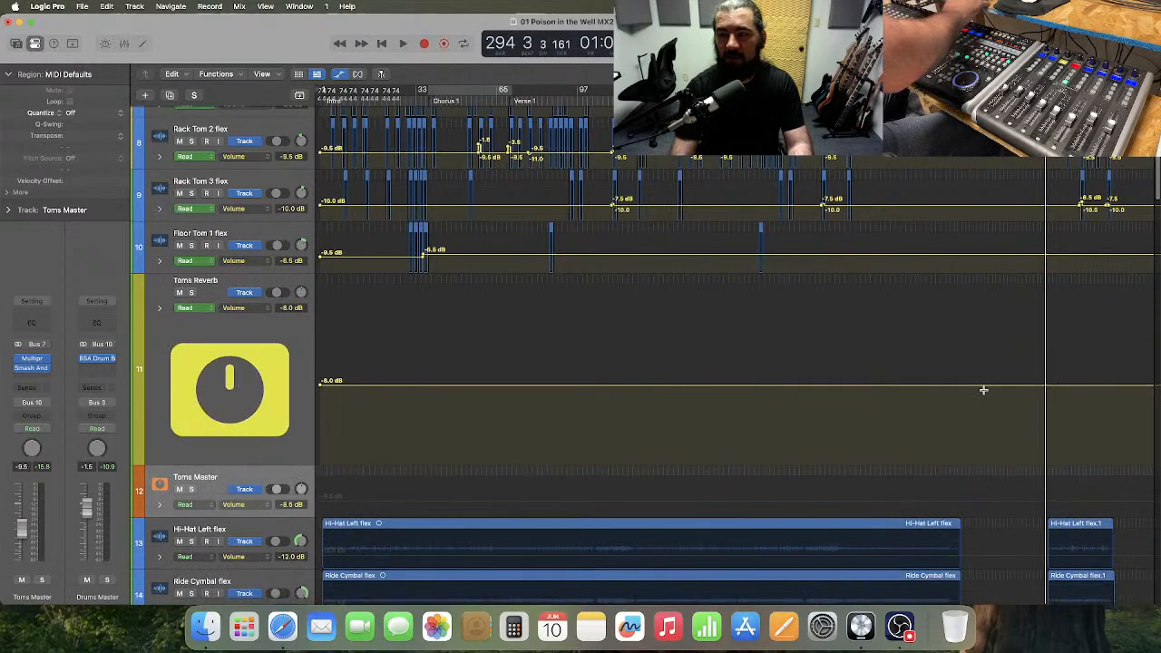
Add a step up to -2.5 dB in the Toms Reverb volume automation at about bar 296.
key(super+Right)
key(super+Right)
key(super+Right)
key(super+Right)
key(super+Right)
key(super+Right)
scroll(984, 392, right, 4)
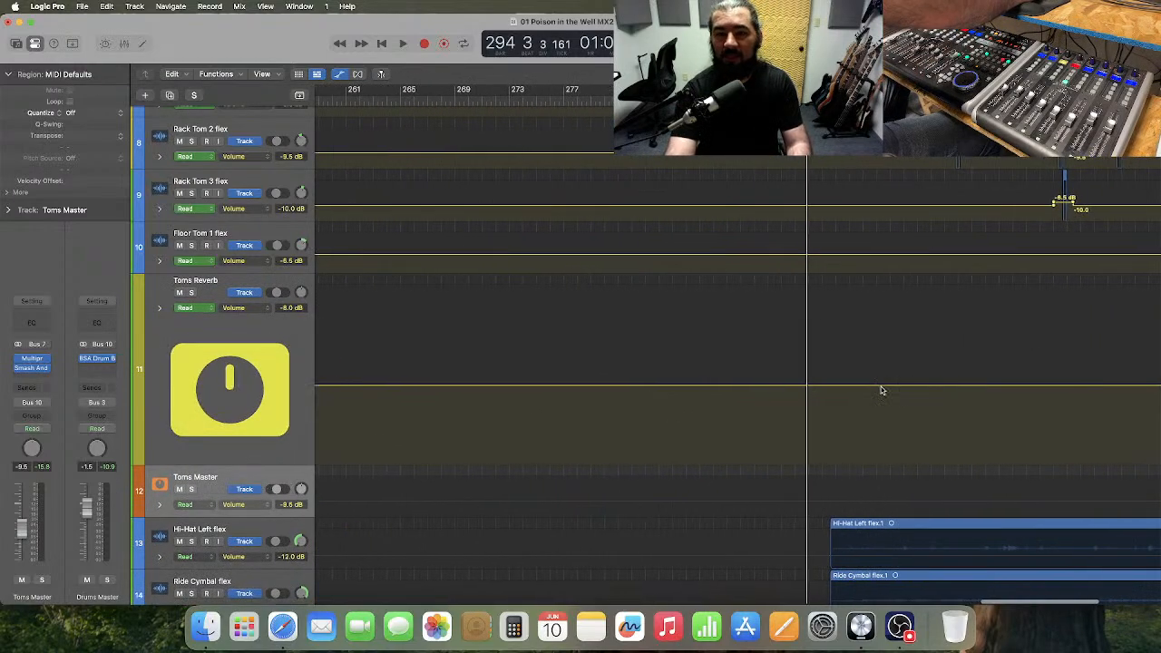
click(824, 387)
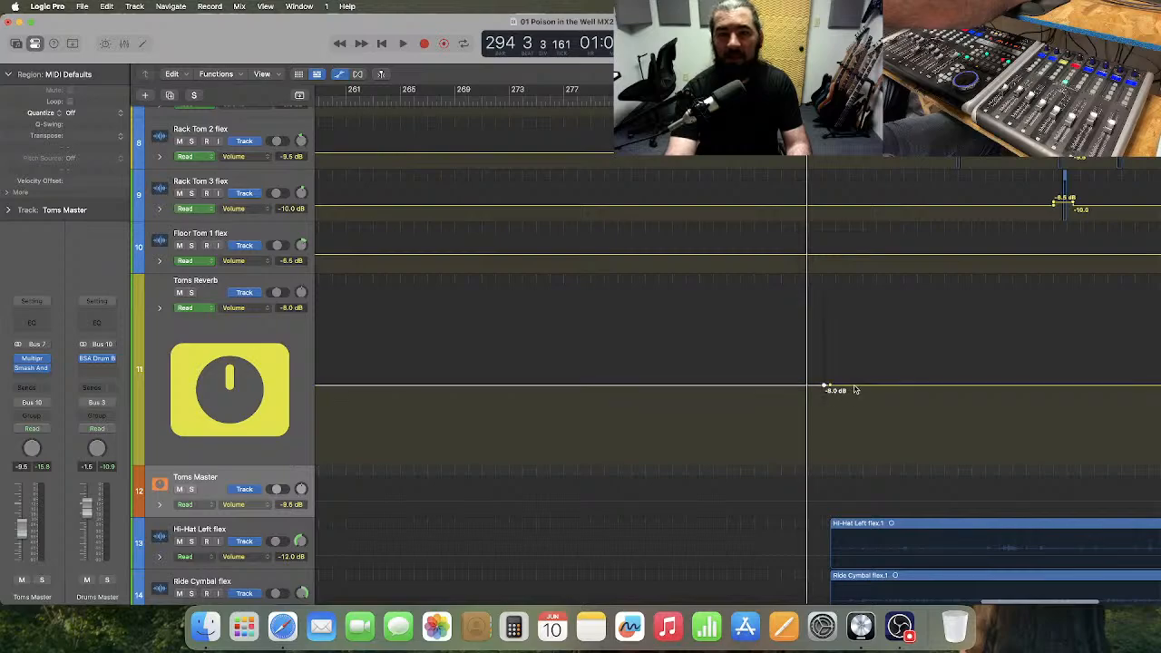
drag(862, 388, 868, 355)
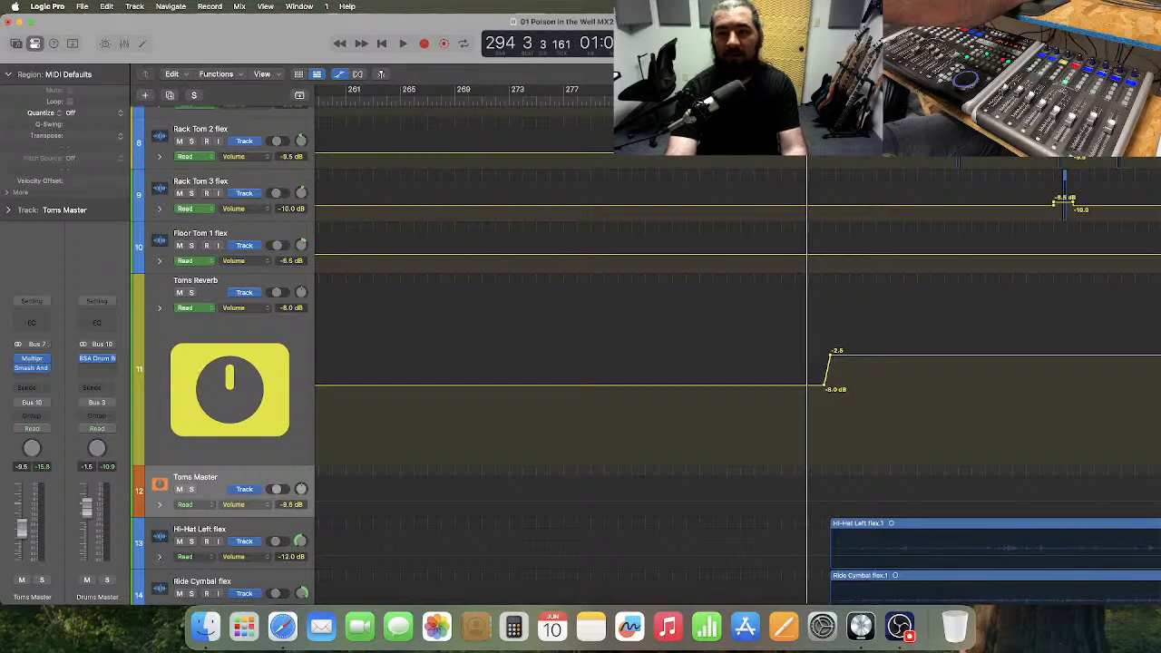
Play Chorus 3 from about bar 294 and raise the Toms Reverb automation after the step to +0.0 dB.
key(space)
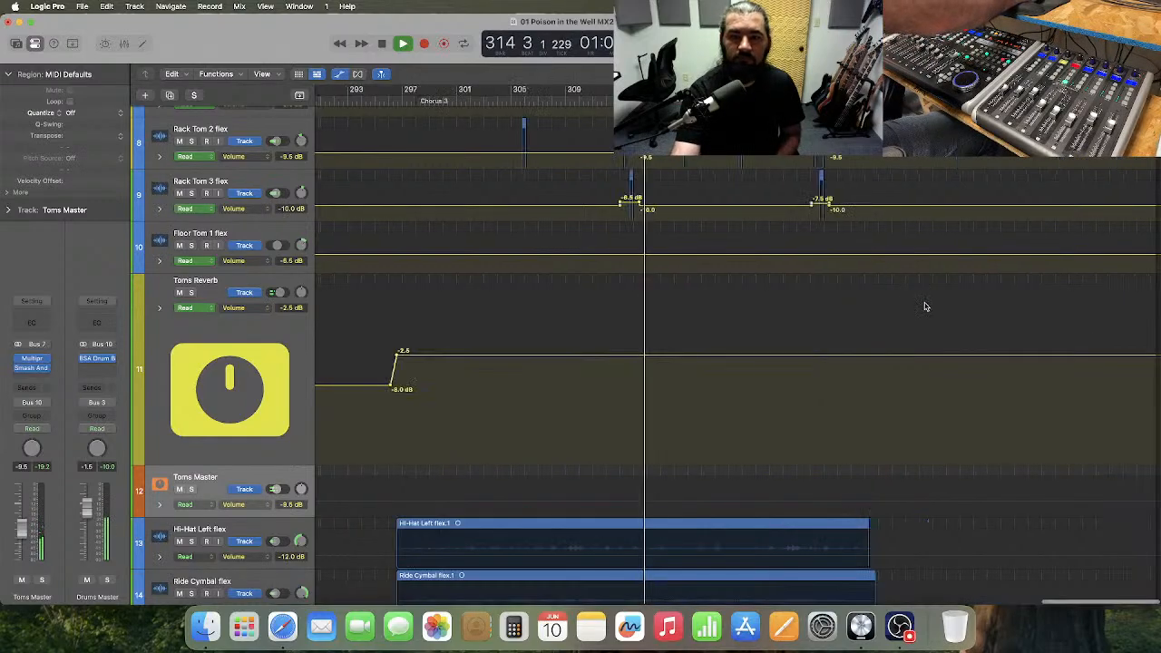
drag(442, 355, 446, 341)
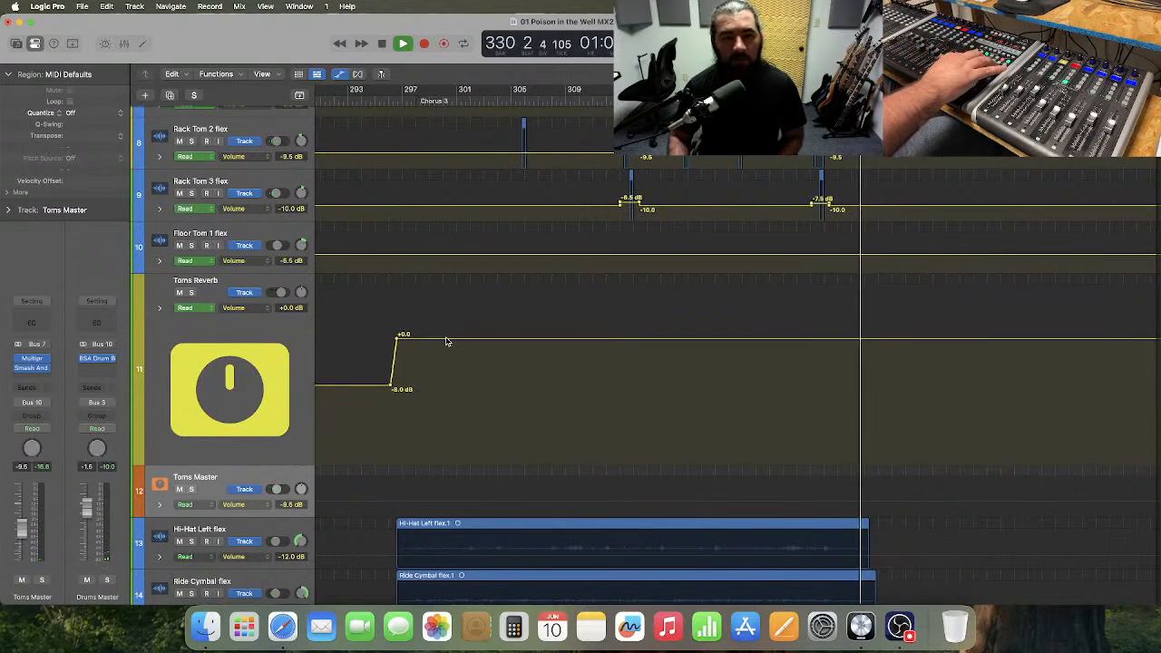
key(space)
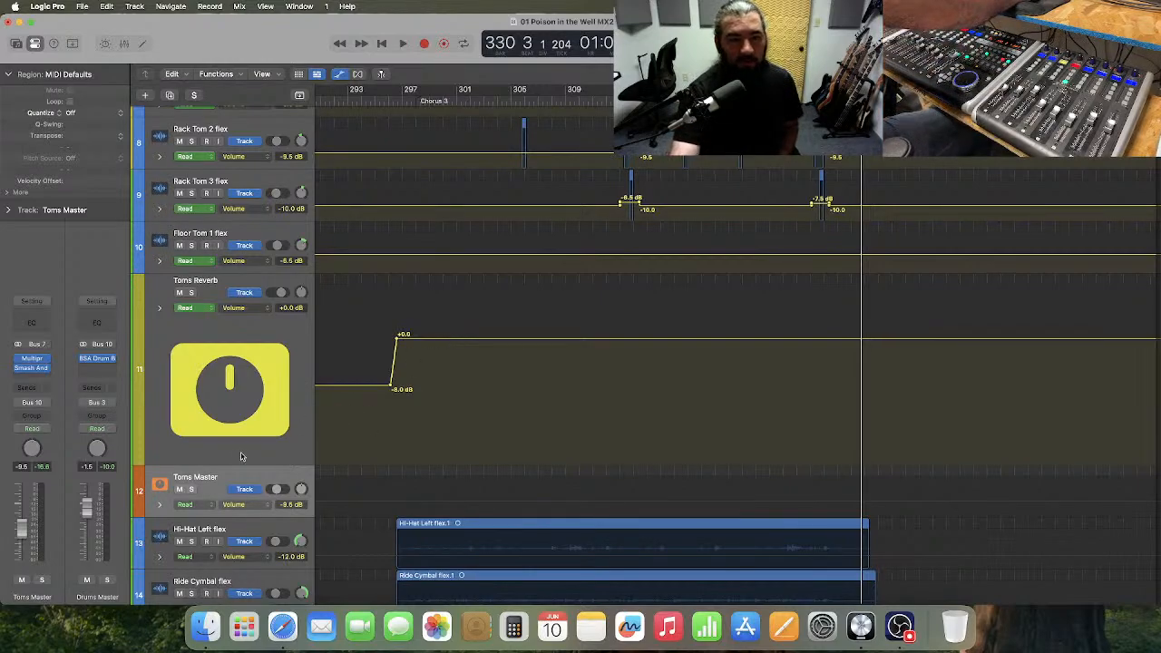
Restore the Toms Reverb lane's compact height and hide the track automation.
drag(238, 463, 250, 323)
scroll(245, 368, down, 5)
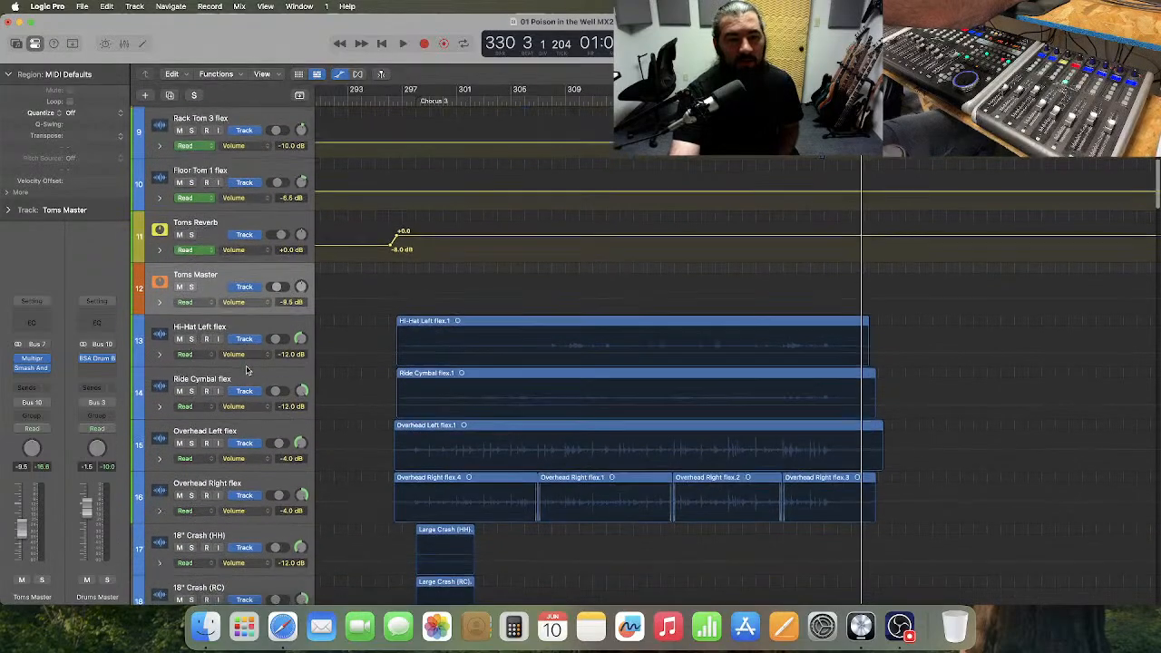
scroll(244, 372, down, 1)
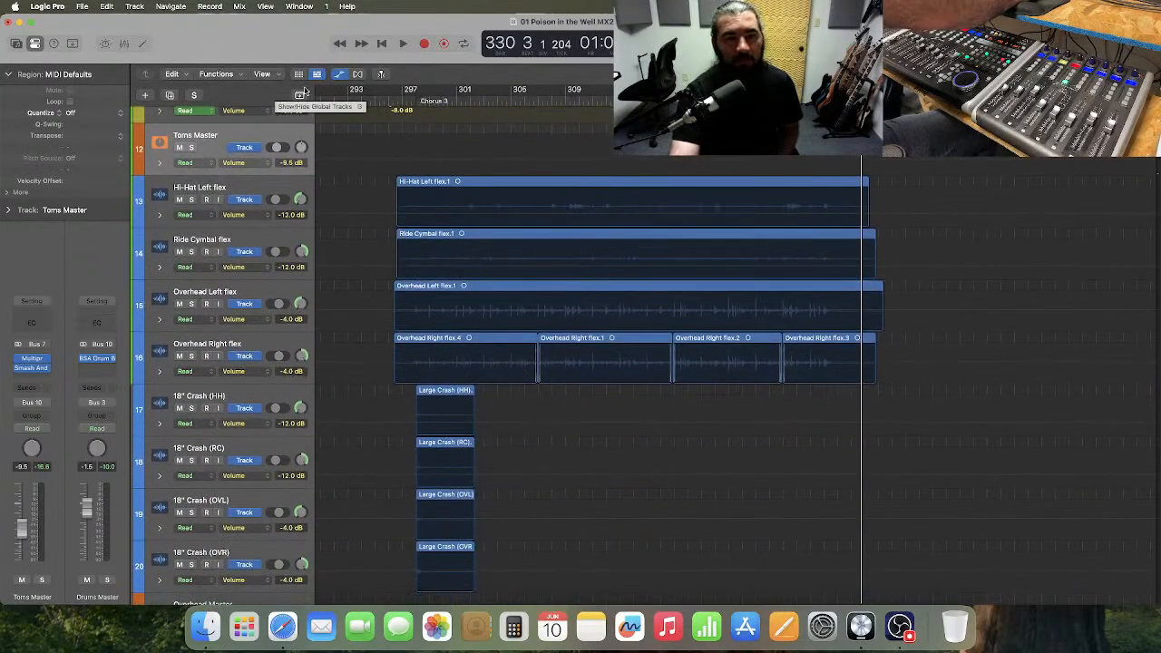
click(341, 75)
Solo Drums Master to audition the drums in Chorus 3 from about bar 303, and turn solo off after listening.
click(195, 95)
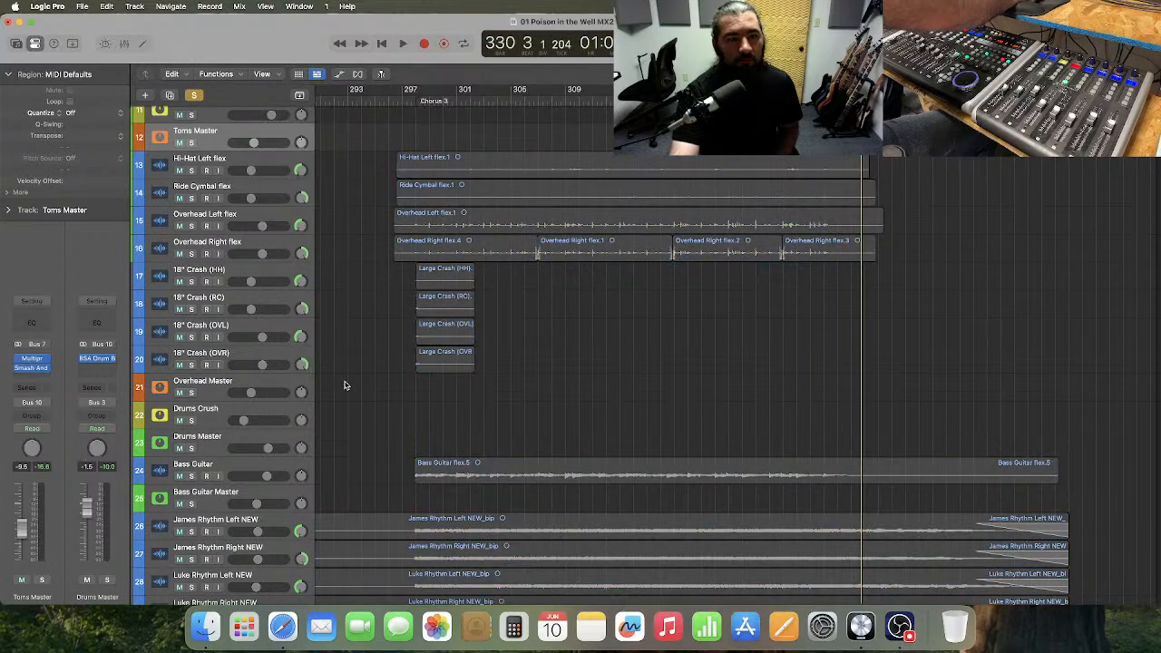
click(192, 448)
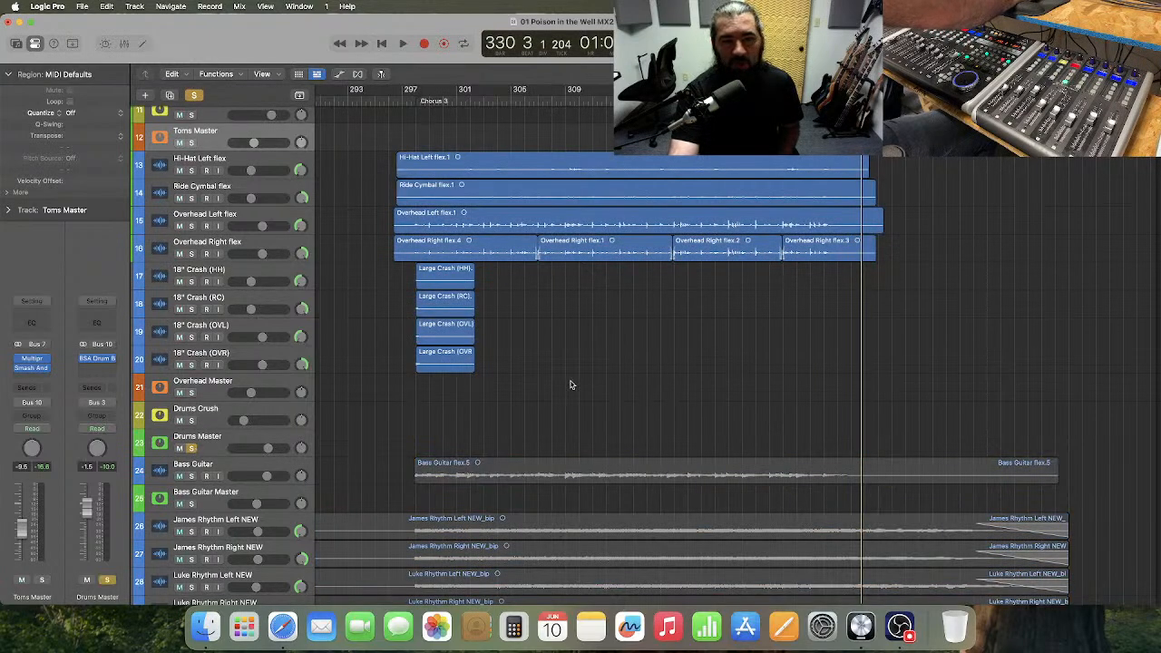
scroll(805, 270, up, 5)
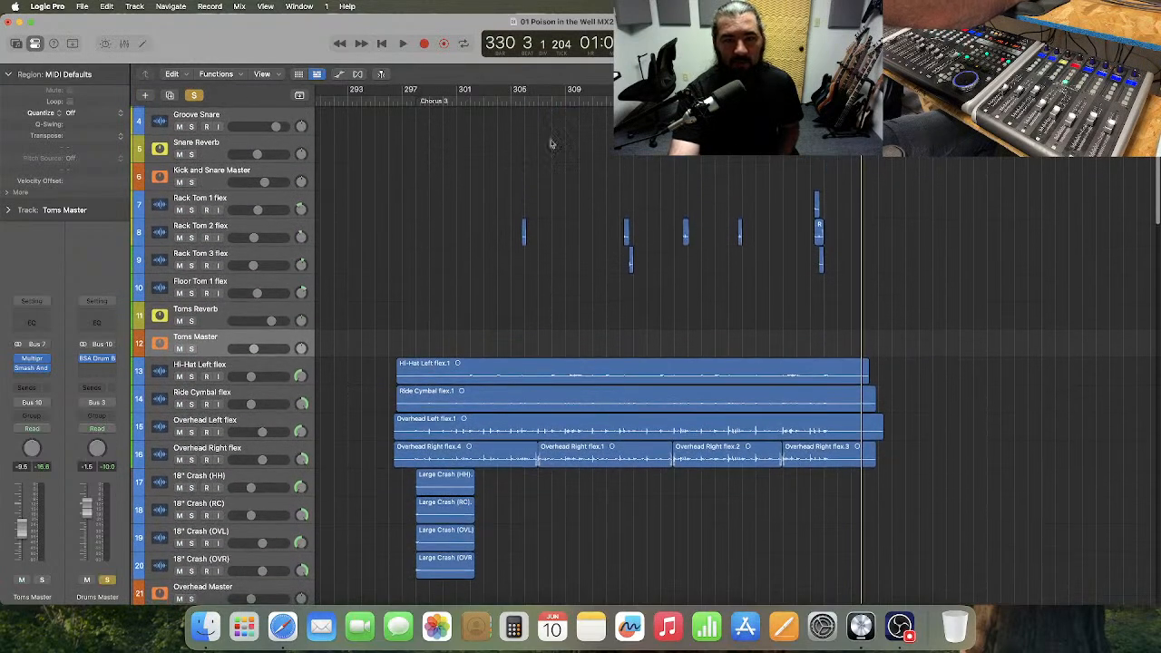
click(490, 99)
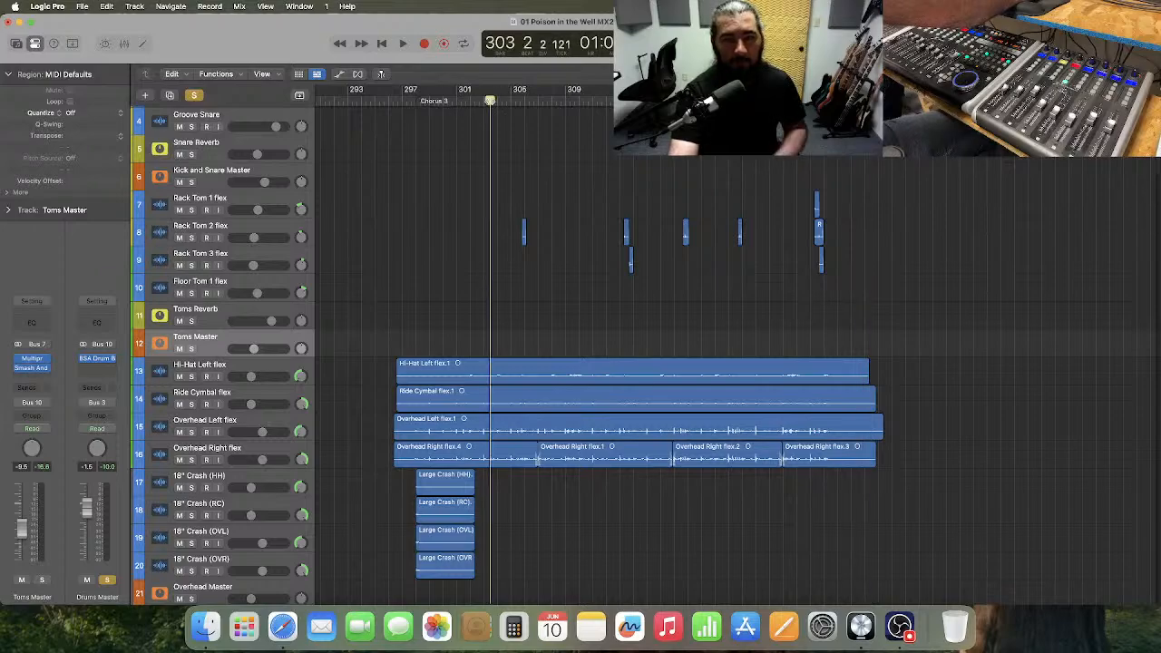
key(space)
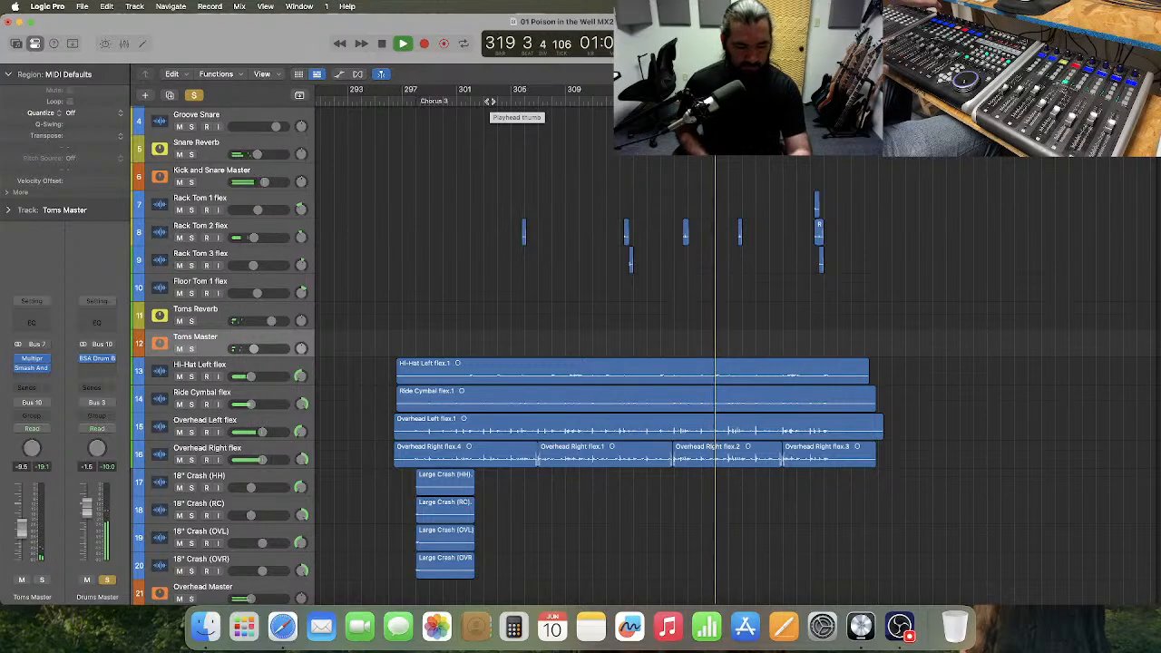
key(space)
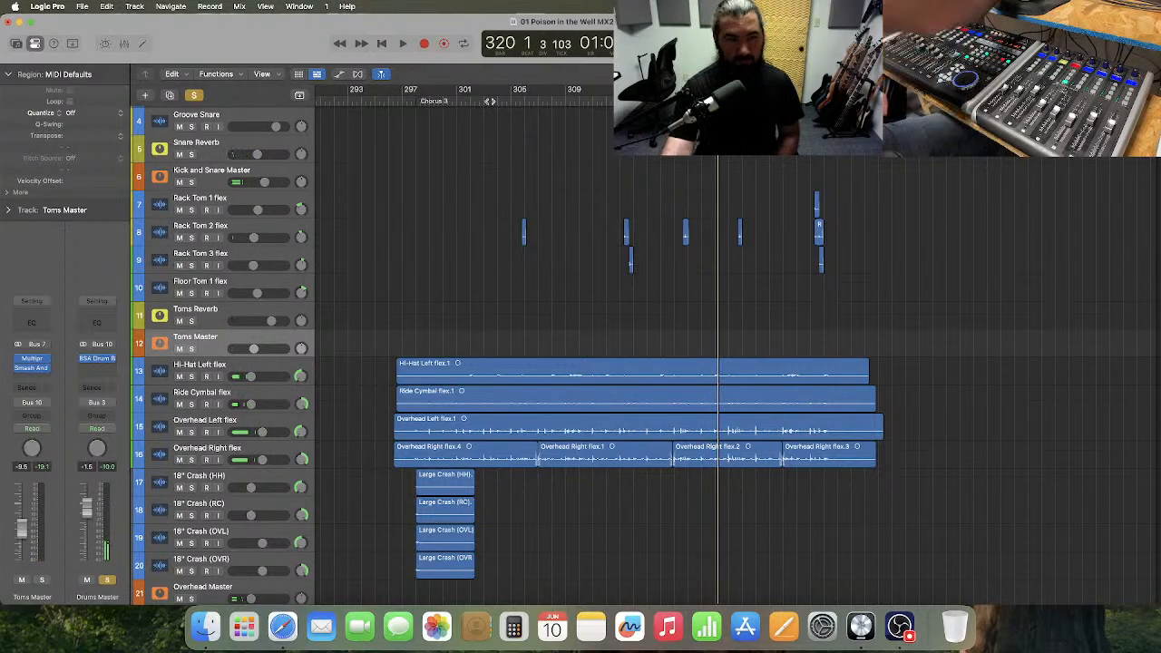
click(195, 95)
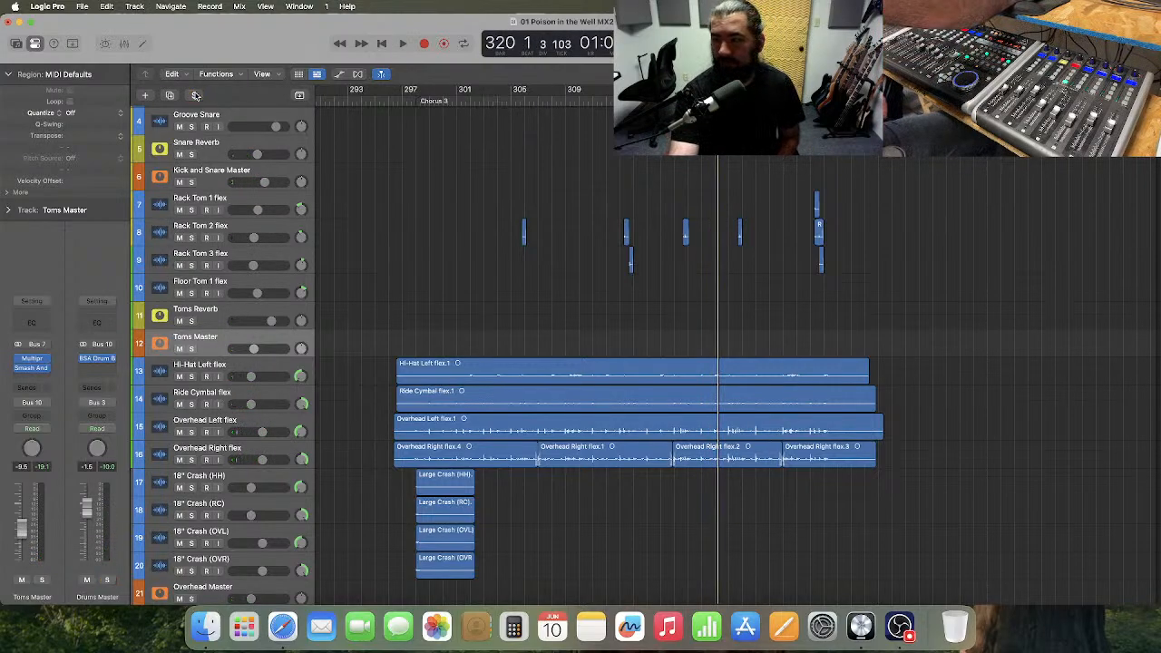
Return the playhead to bar 1 and view the whole song's bass and rhythm guitar tracks.
scroll(444, 210, down, 2)
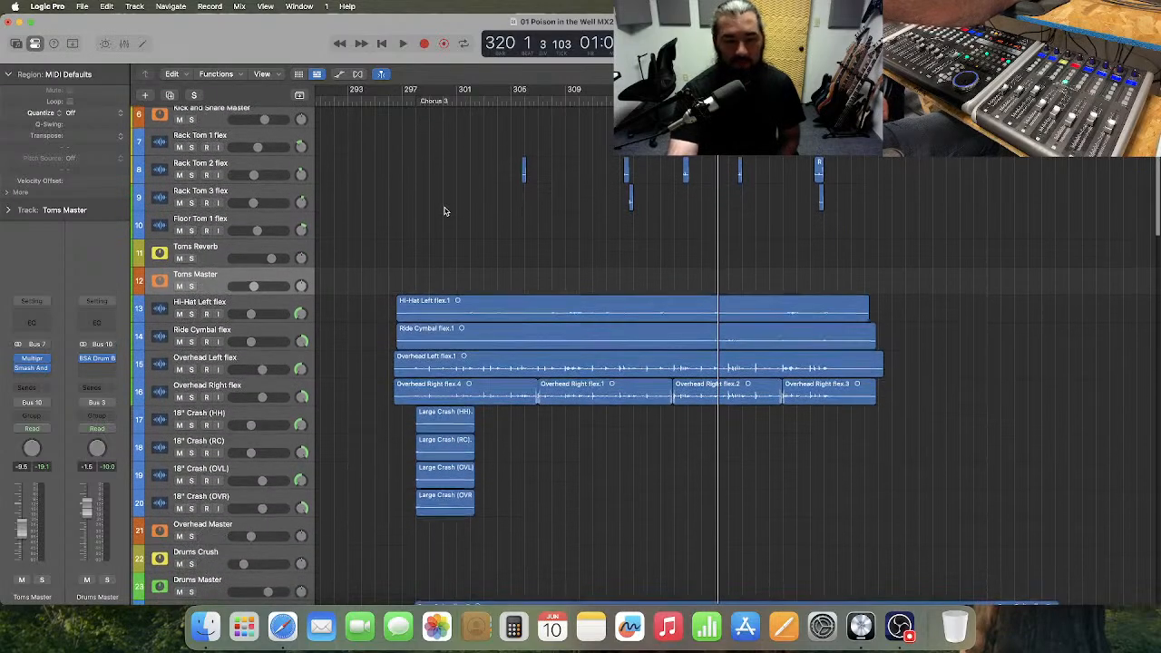
key(Return)
key(super+Left)
key(super+Left)
key(super+Left)
key(super+Left)
key(super+Left)
key(super+Left)
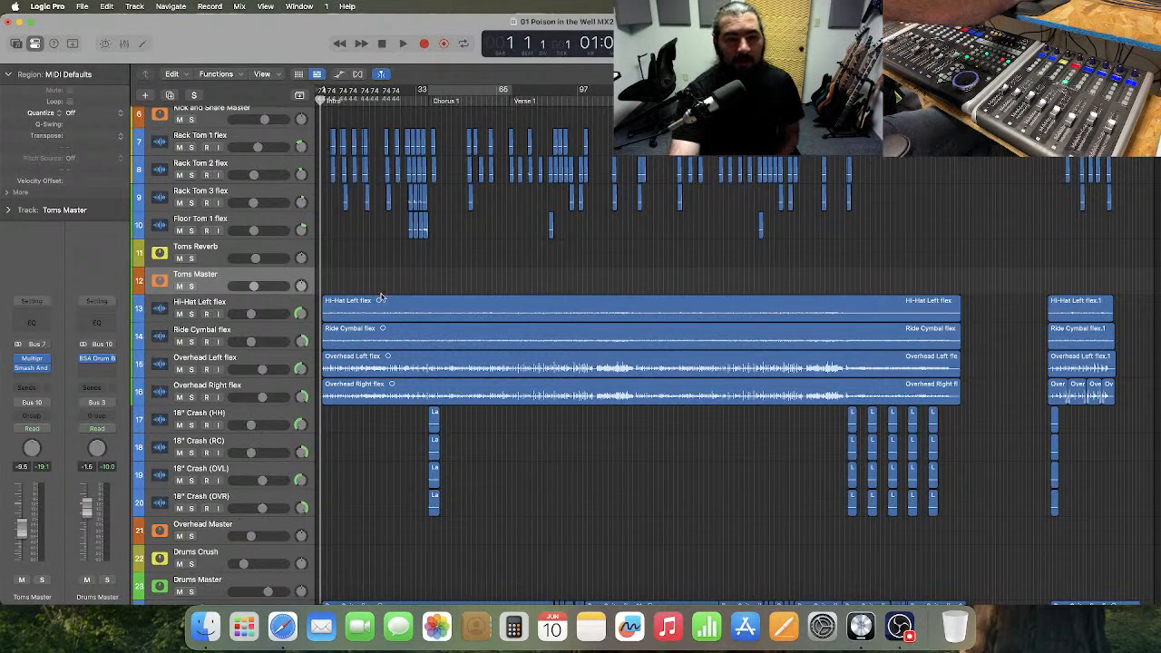
scroll(381, 297, down, 7)
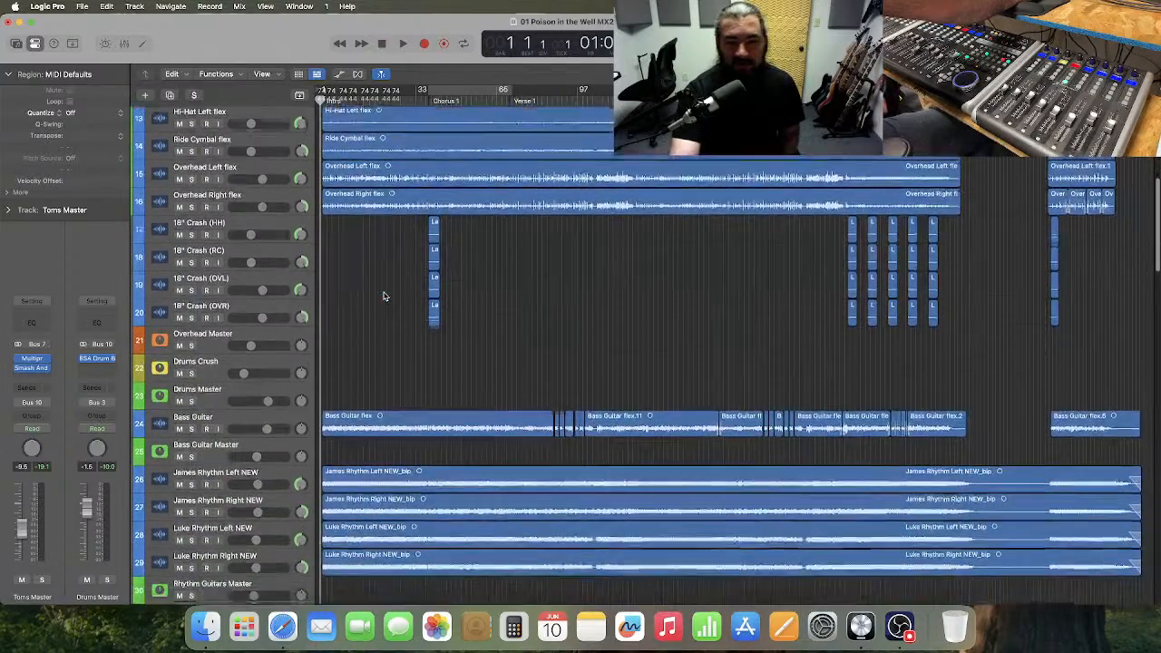
scroll(383, 297, down, 4)
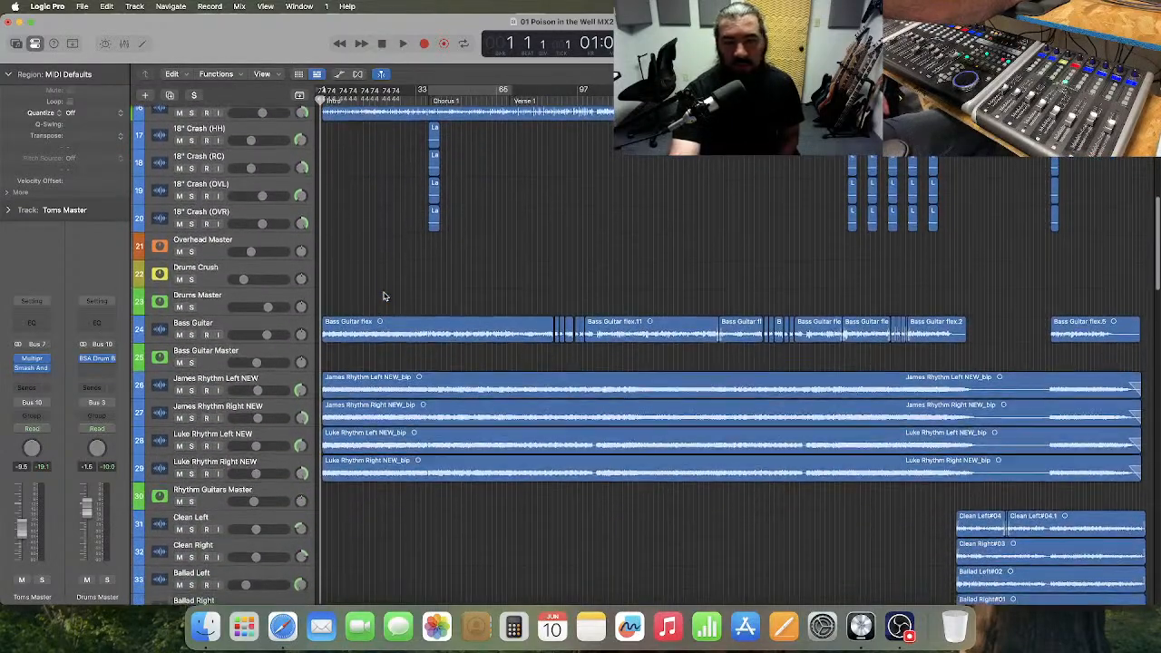
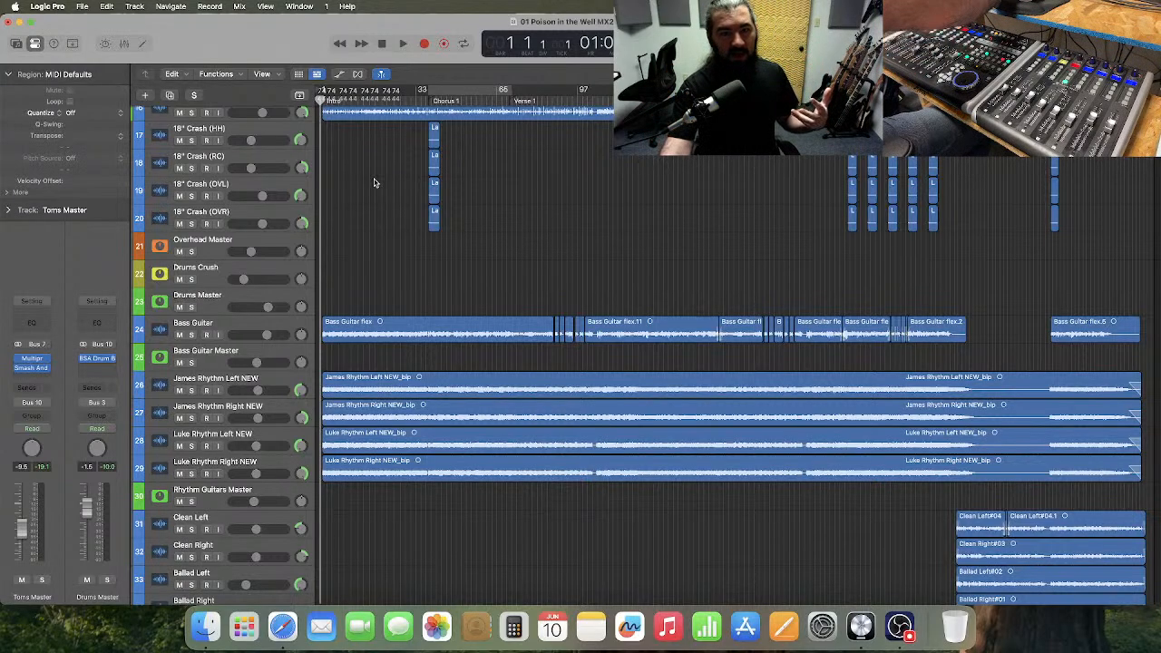
Solo Drums Master and Bass Guitar Master together.
click(190, 306)
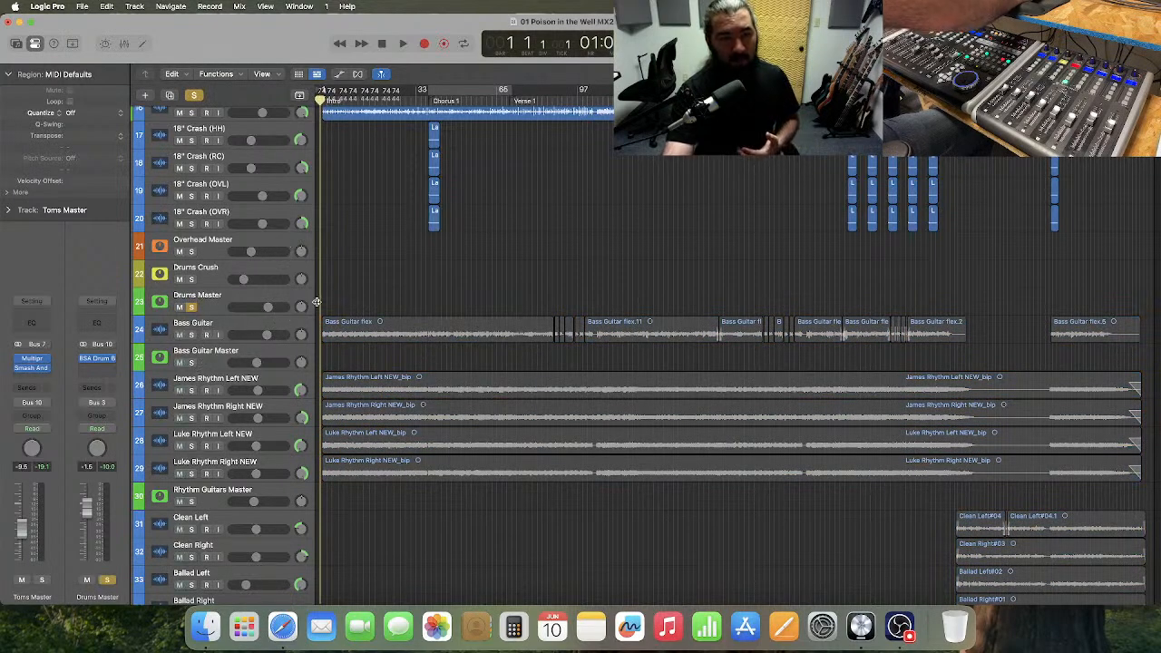
scroll(354, 289, down, 10)
scroll(354, 289, up, 15)
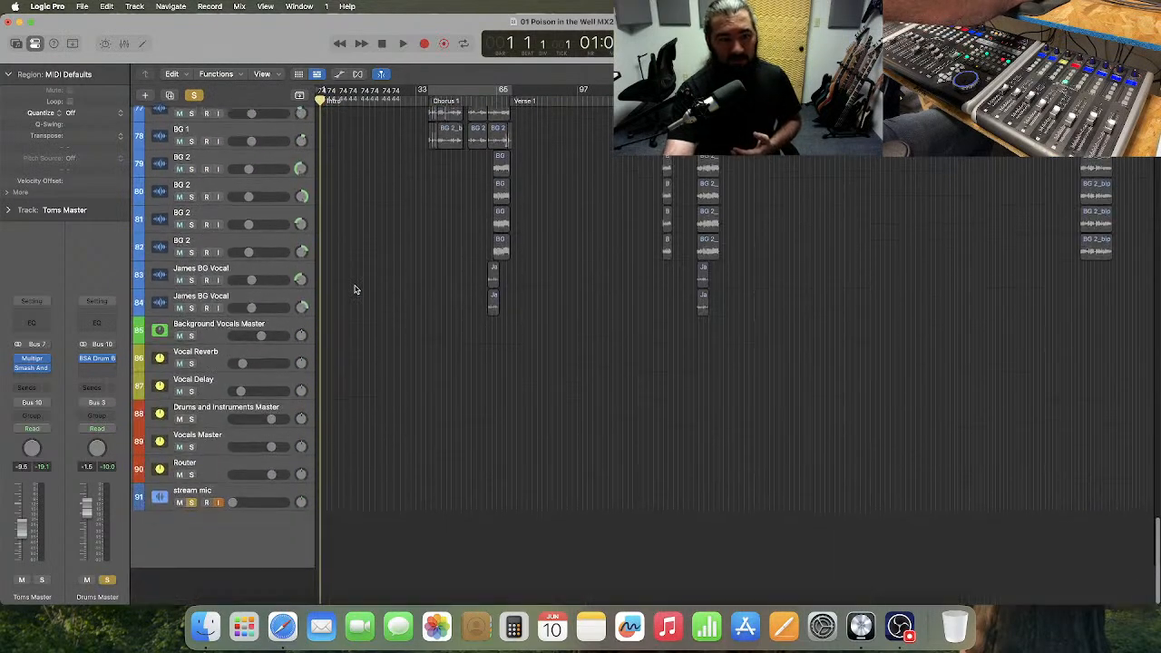
scroll(355, 289, up, 5)
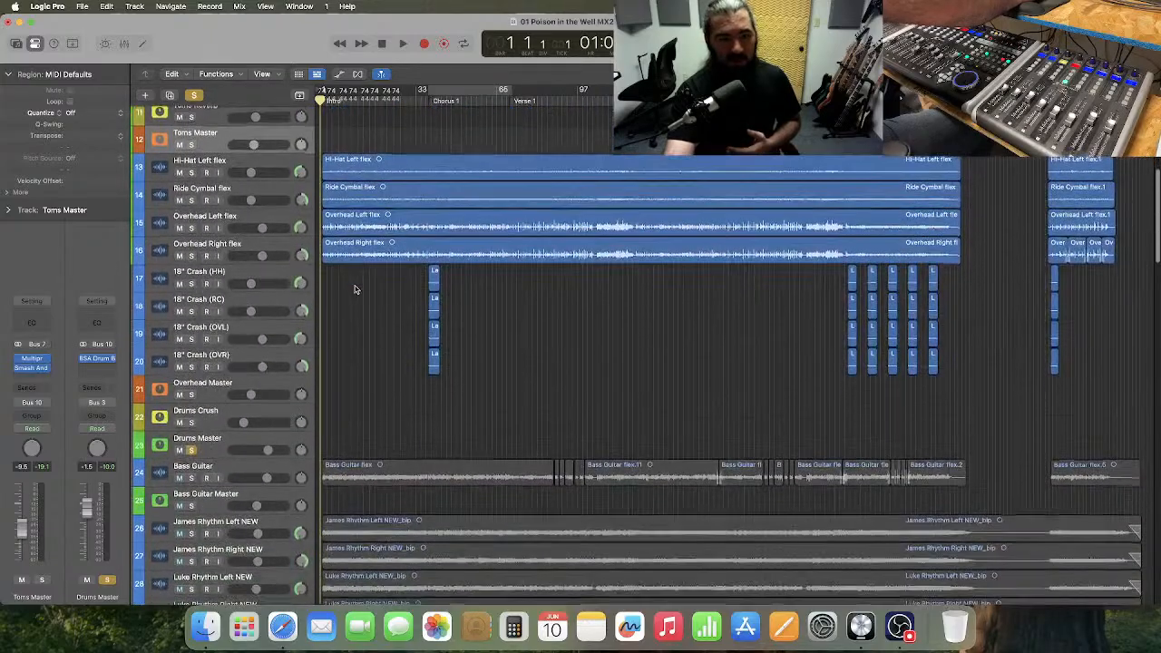
click(192, 503)
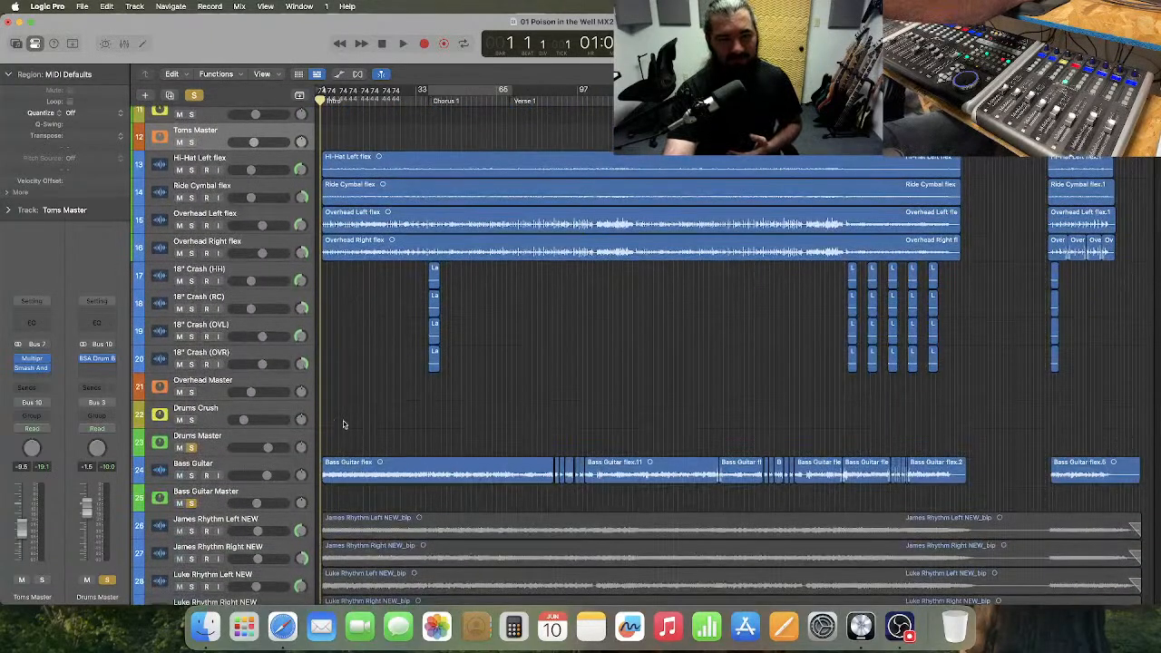
Select the Bass Guitar track and clear the selection of its regions.
key(super+Right)
key(super+Right)
key(super+Right)
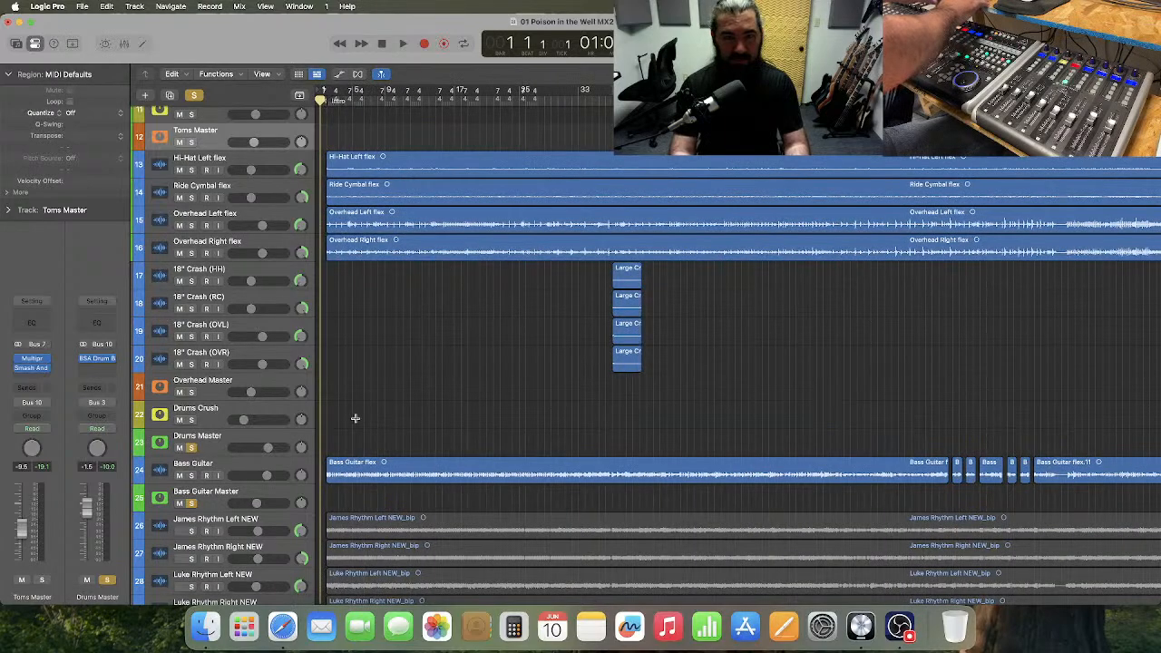
click(267, 478)
click(428, 372)
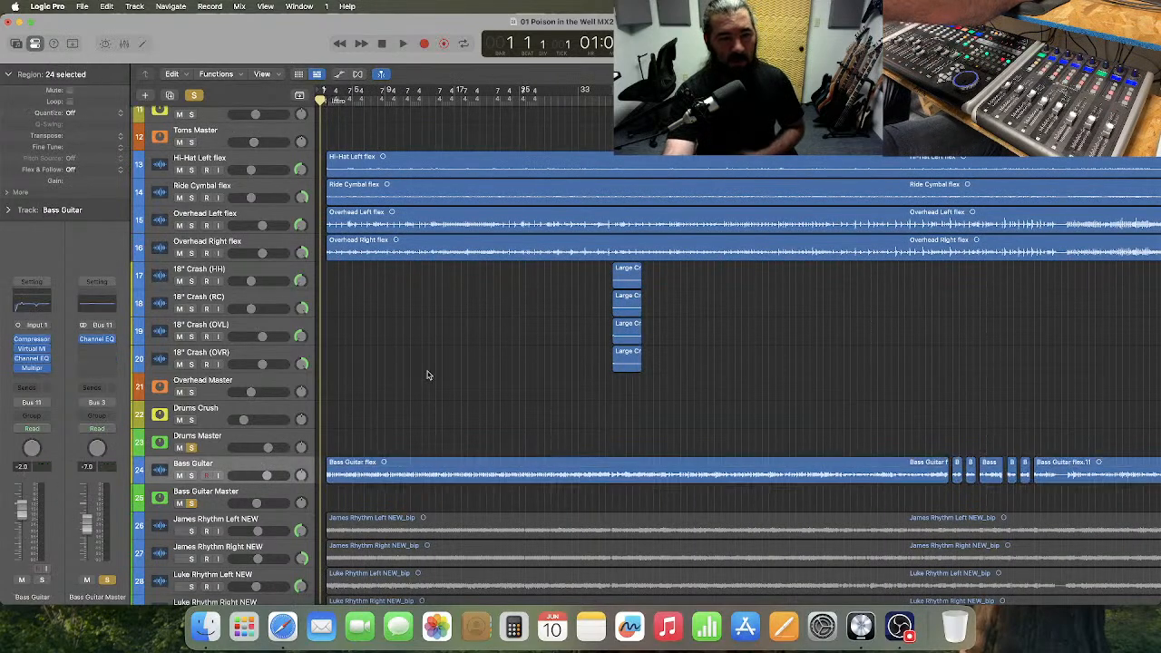
Reduce the Snare Fills track to the same compact height as the other drum tracks.
scroll(428, 375, up, 1)
scroll(427, 375, up, 5)
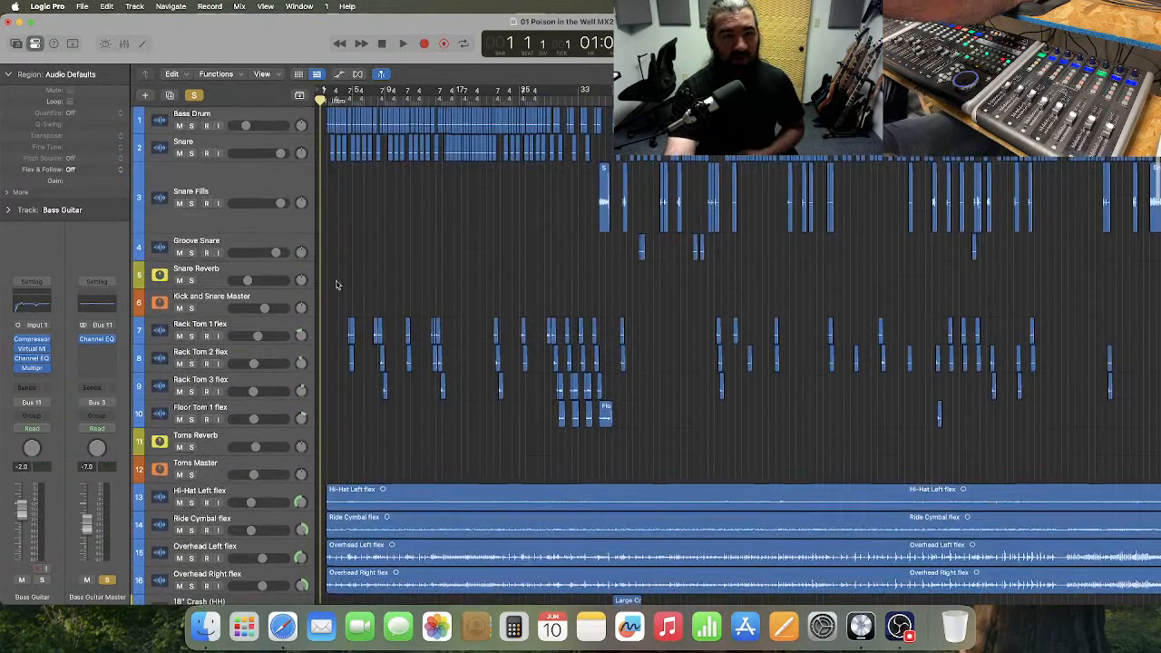
drag(231, 232, 236, 189)
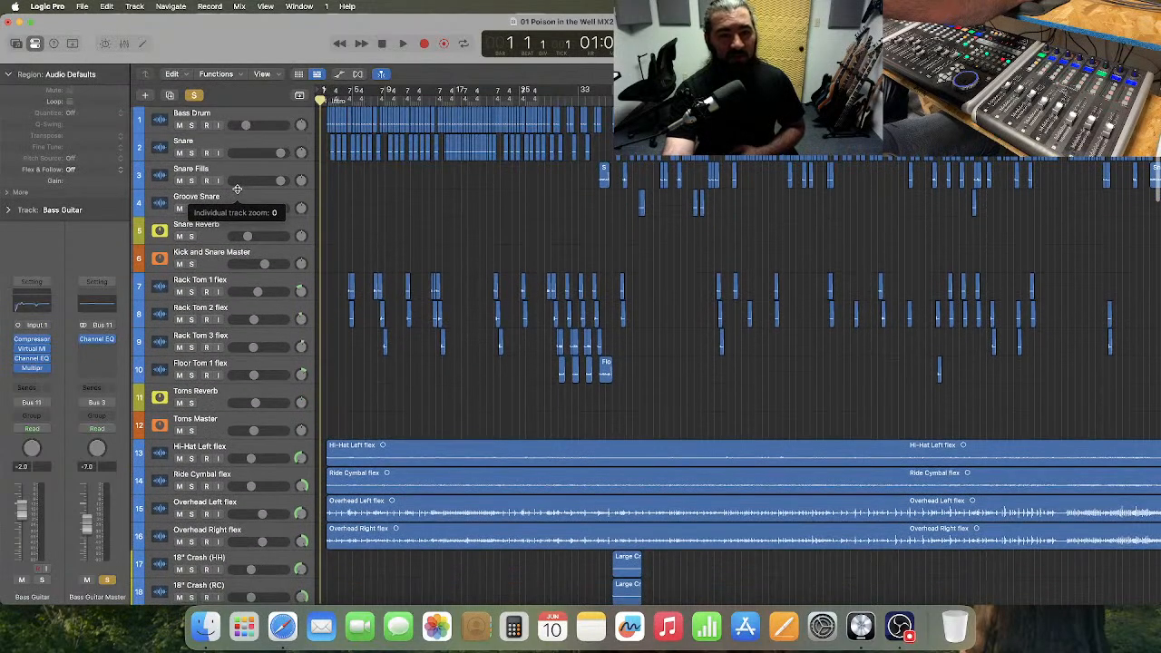
Show the track automation and review the tom and reverb volume moves across the whole song.
click(338, 74)
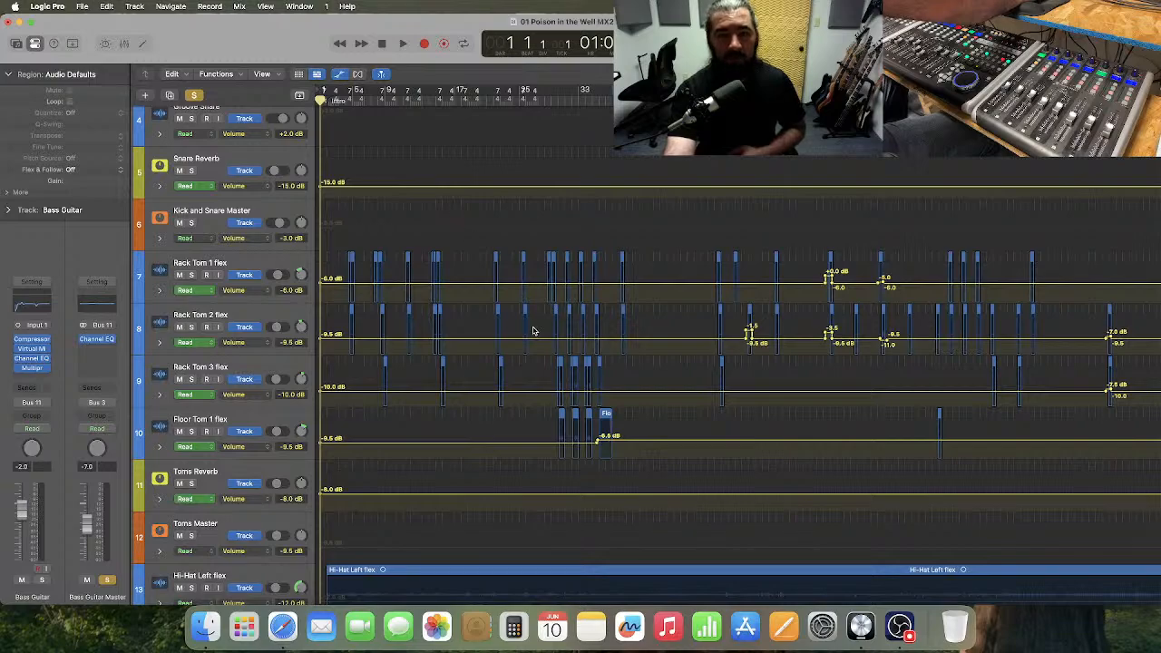
scroll(531, 335, right, 15)
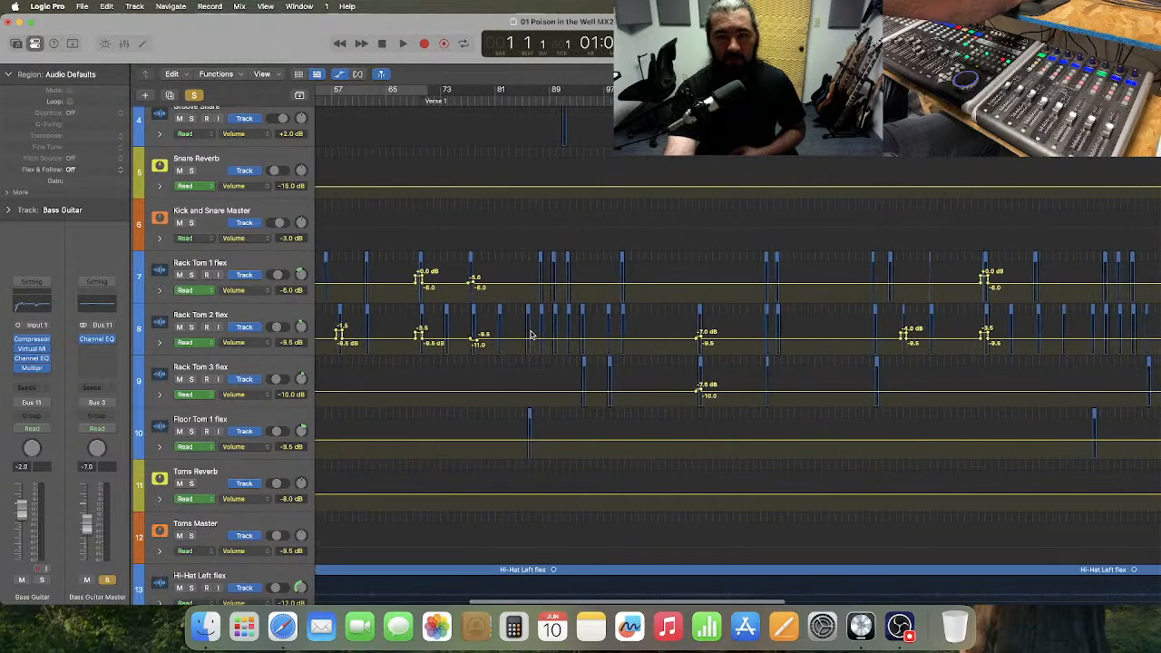
scroll(531, 335, right, 20)
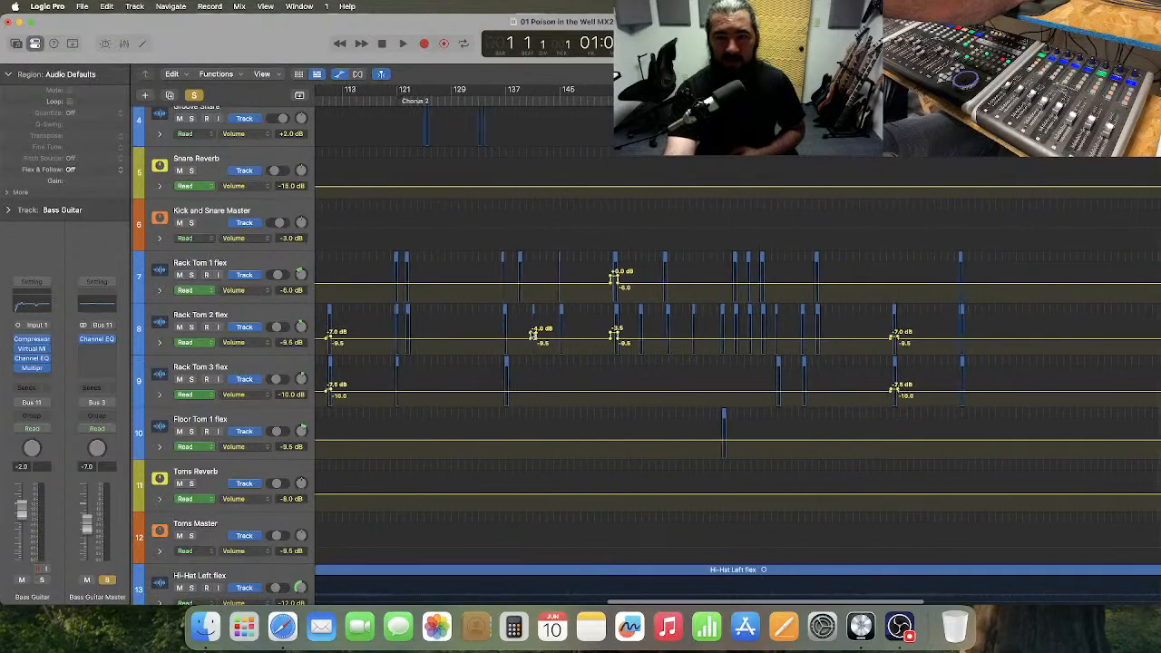
scroll(531, 335, right, 15)
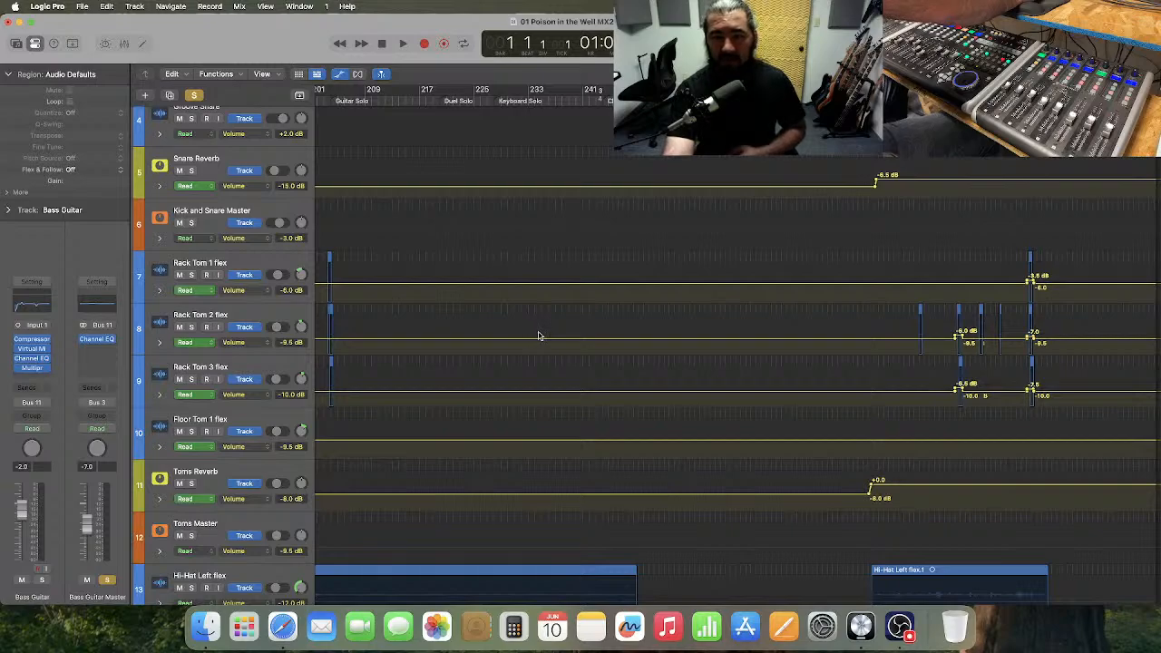
scroll(537, 336, left, 20)
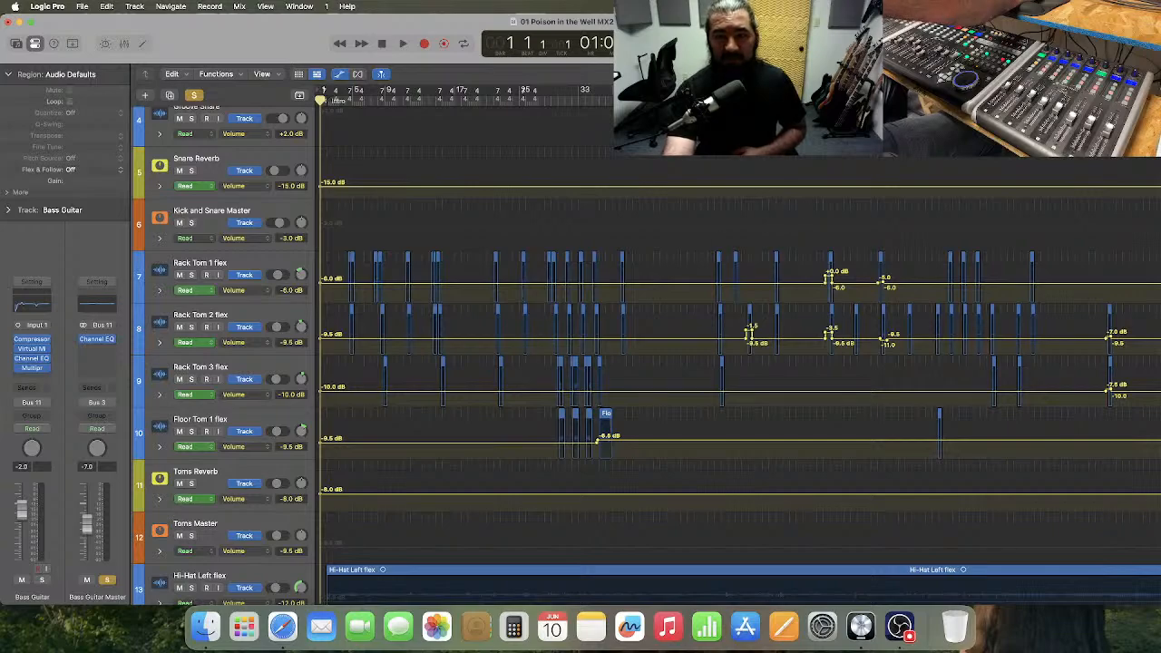
Place the playhead at bar 69, just before the boosted Rack Tom 1 fill.
click(824, 101)
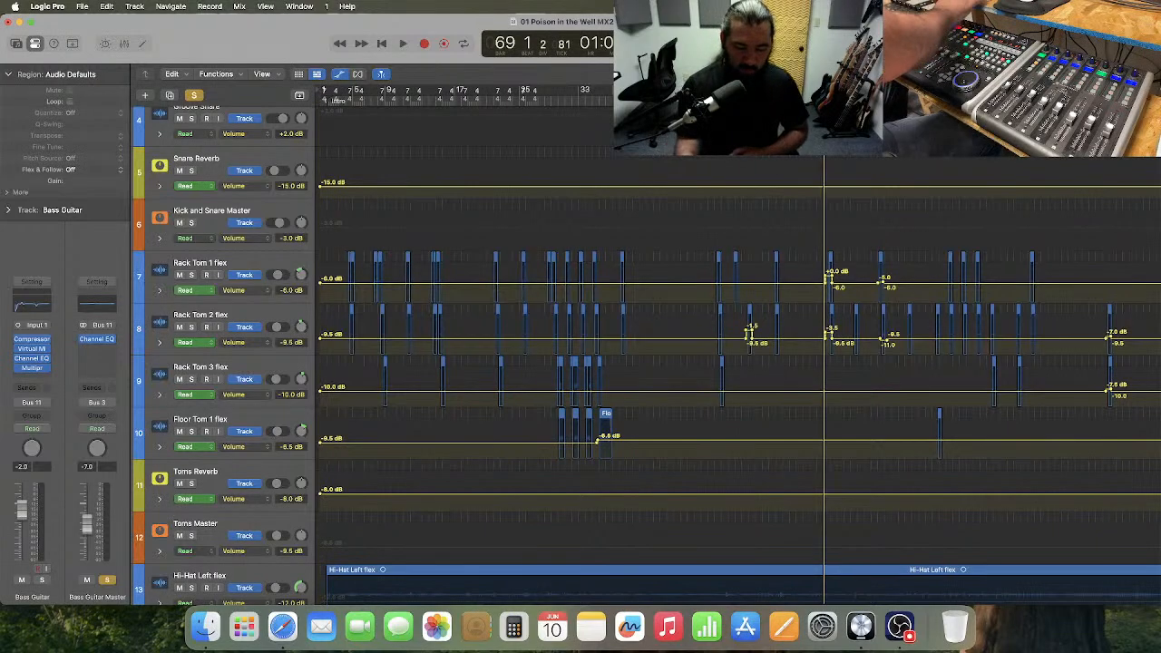
key(super+Right)
key(super+Right)
key(super+Right)
key(super+Right)
key(super+Right)
key(super+Right)
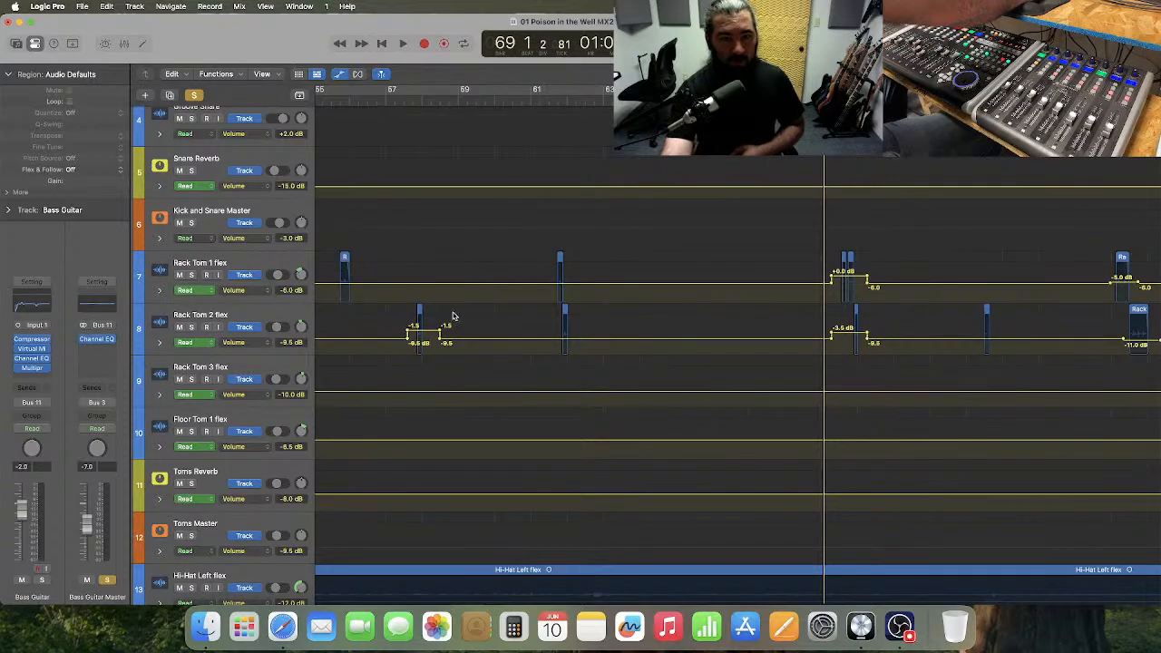
Enlarge the Rack Tom 1 flex lane and raise its volume automation between the bar 69 and bar 77 fills to -5.0 dB.
click(269, 265)
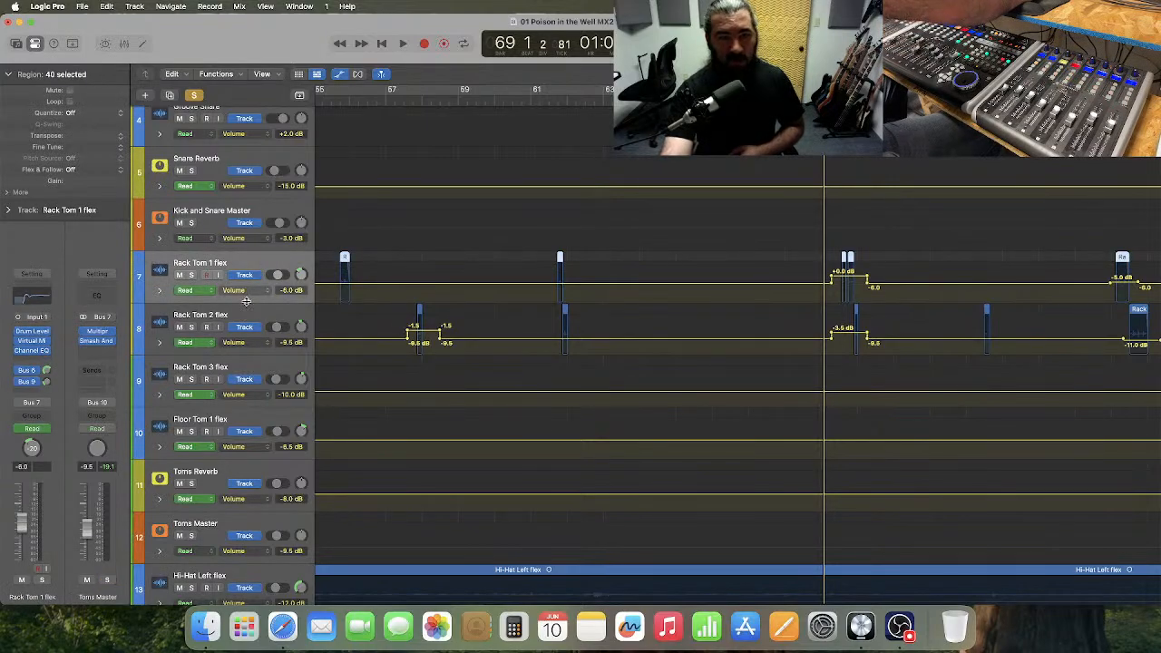
drag(245, 301, 244, 432)
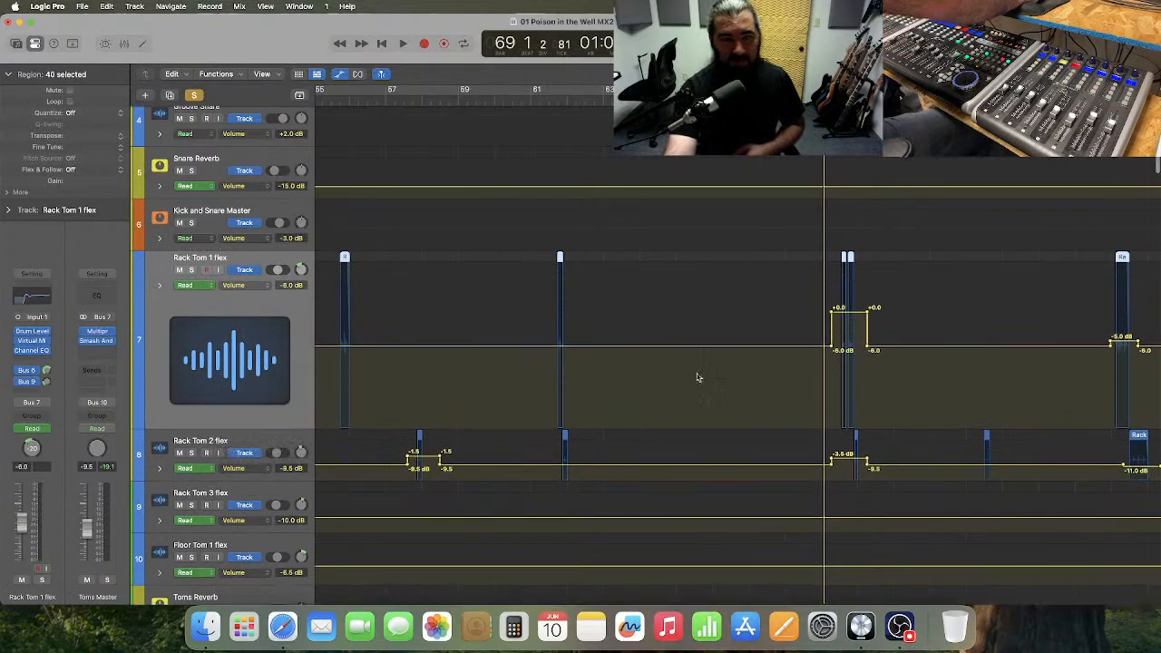
scroll(699, 378, right, 3)
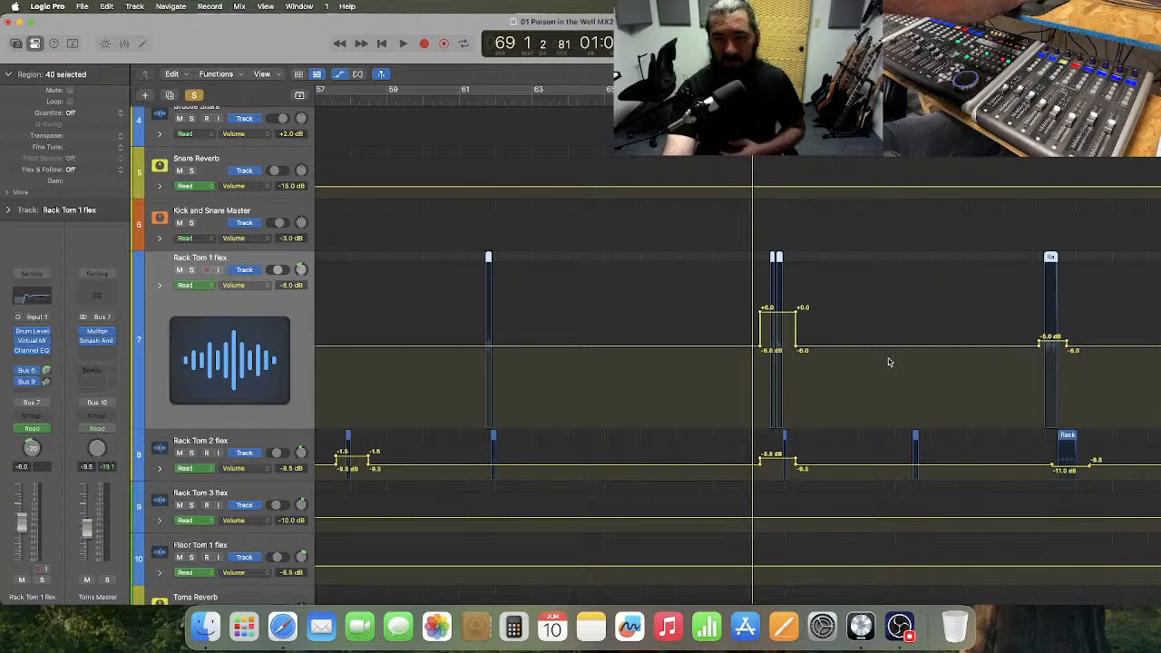
drag(877, 350, 877, 345)
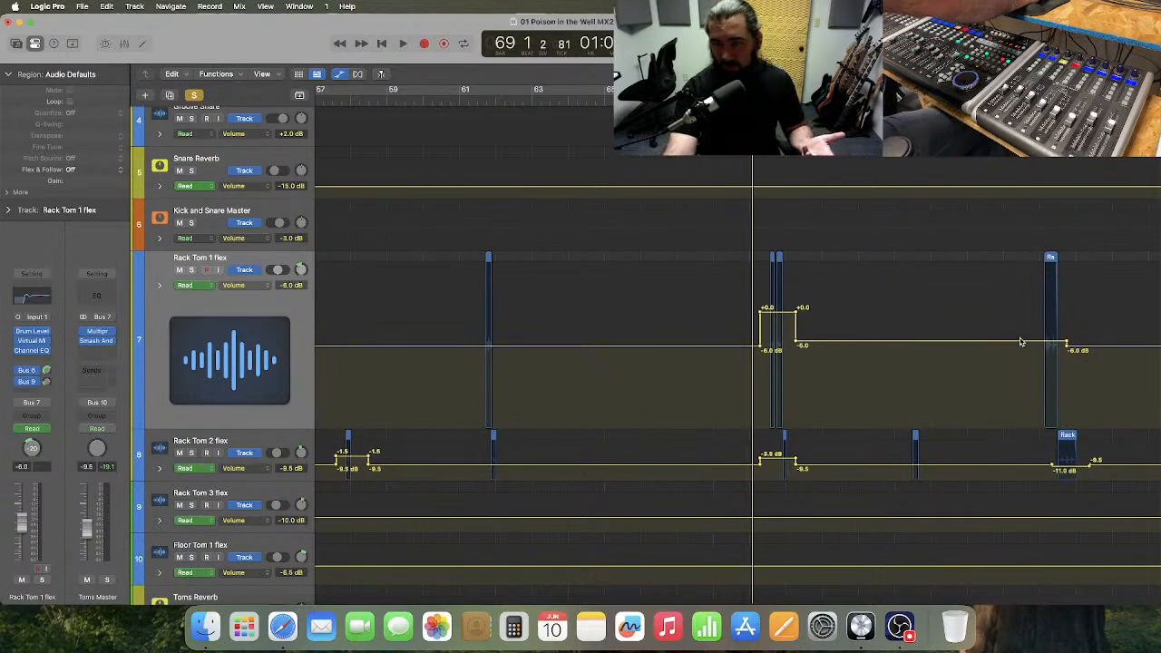
Examine the rack tom and floor tom volume automation from the intro through the fills of Chorus 3.
scroll(964, 371, left, 20)
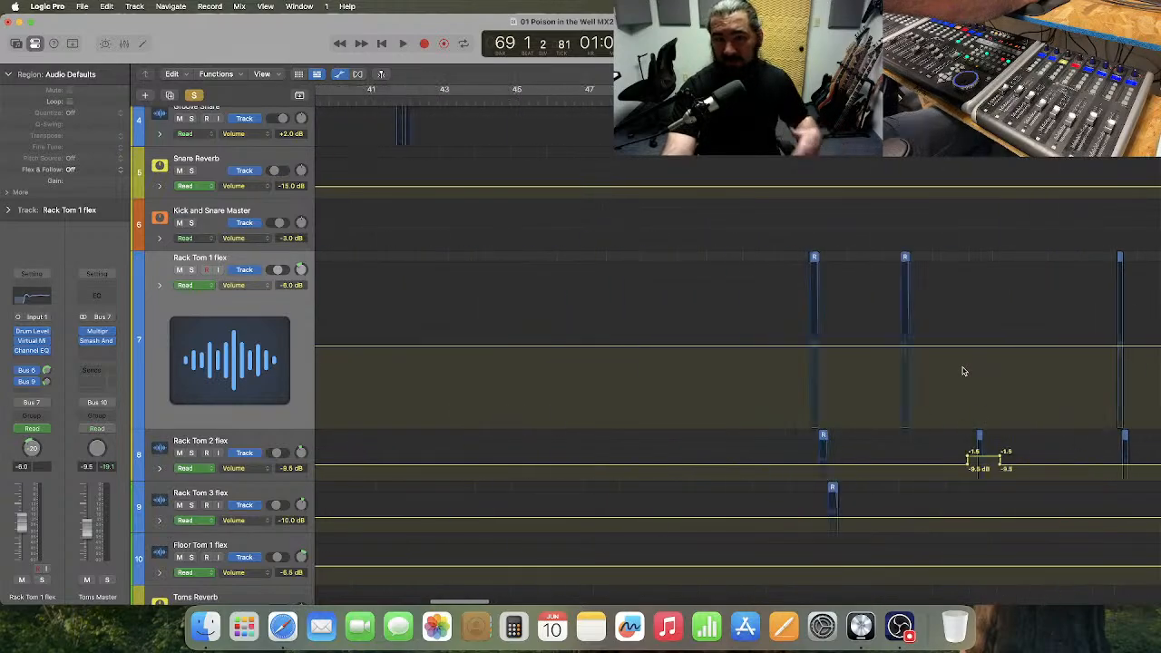
scroll(964, 371, right, 20)
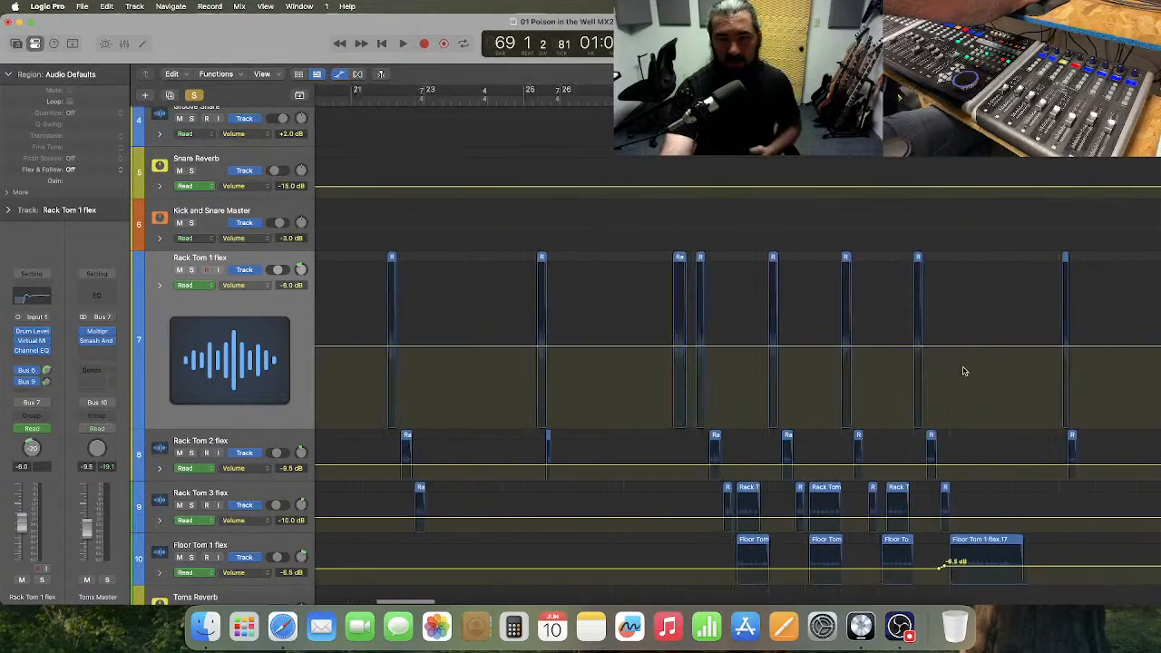
scroll(964, 371, right, 10)
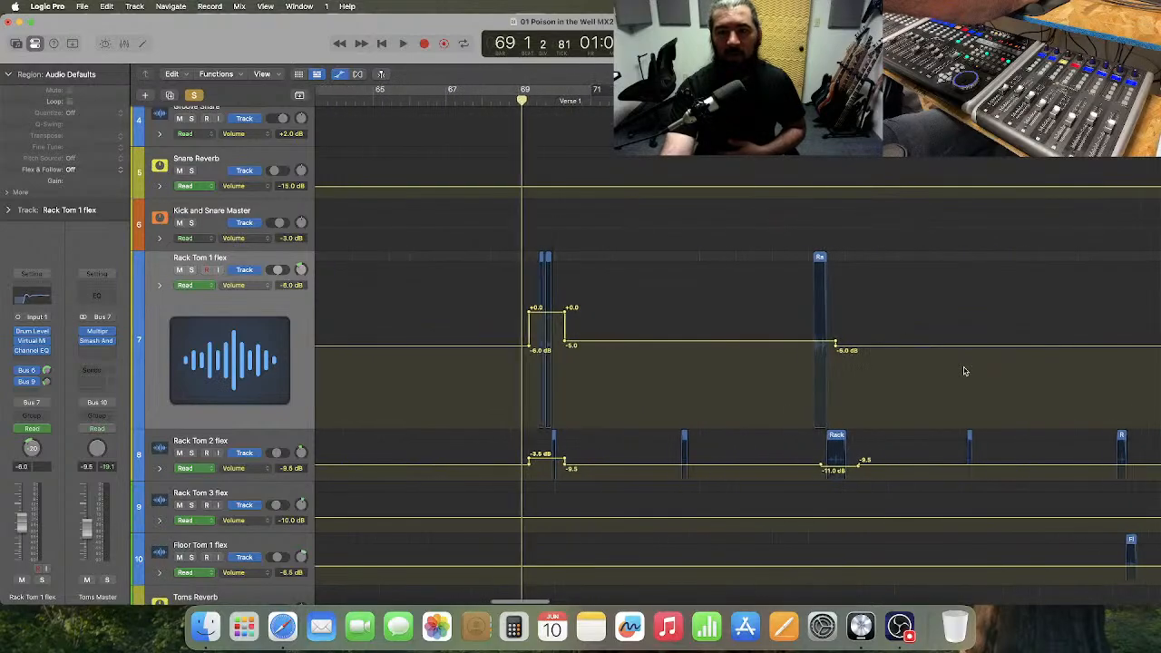
scroll(964, 371, right, 10)
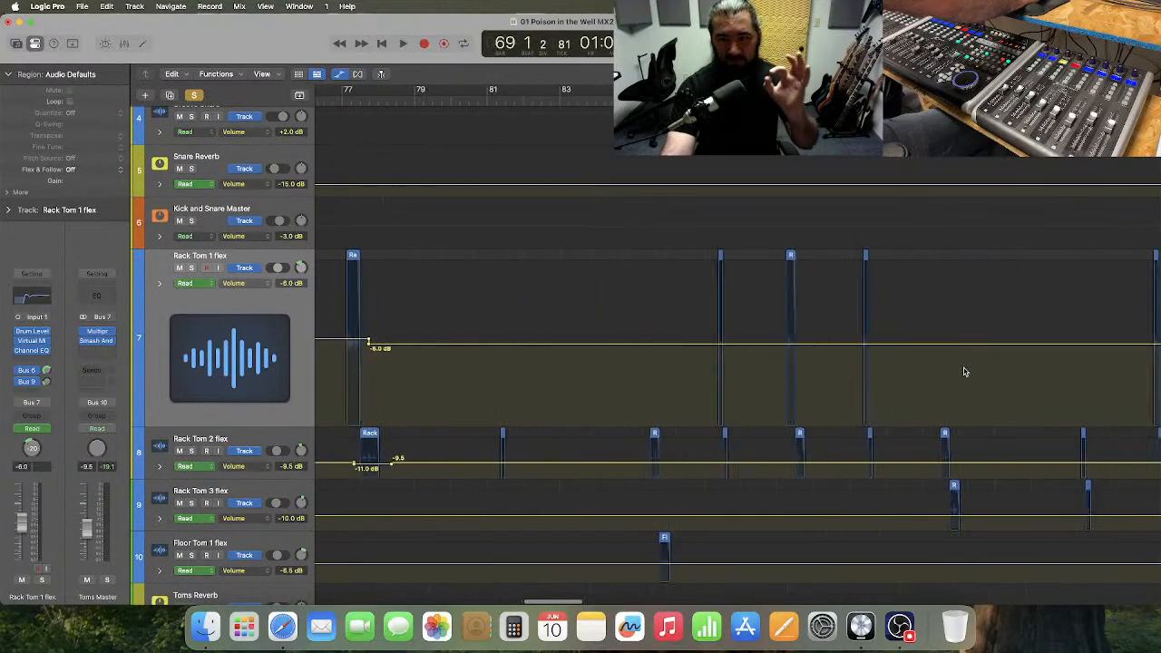
scroll(964, 371, right, 18)
scroll(964, 371, down, 2)
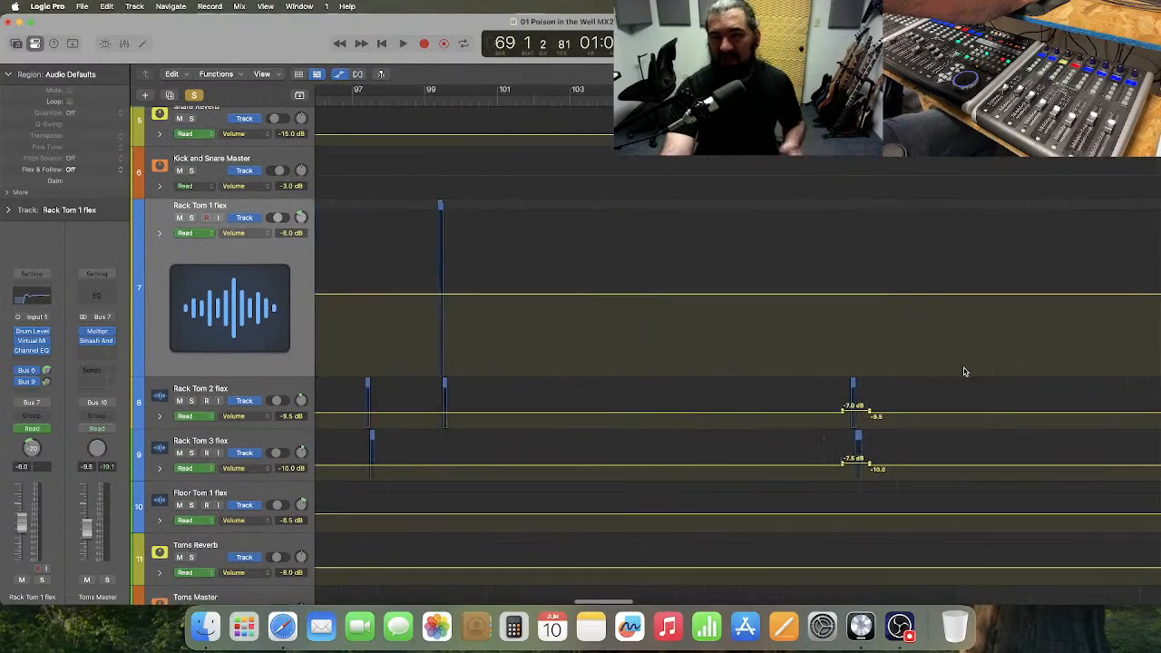
scroll(969, 366, right, 6)
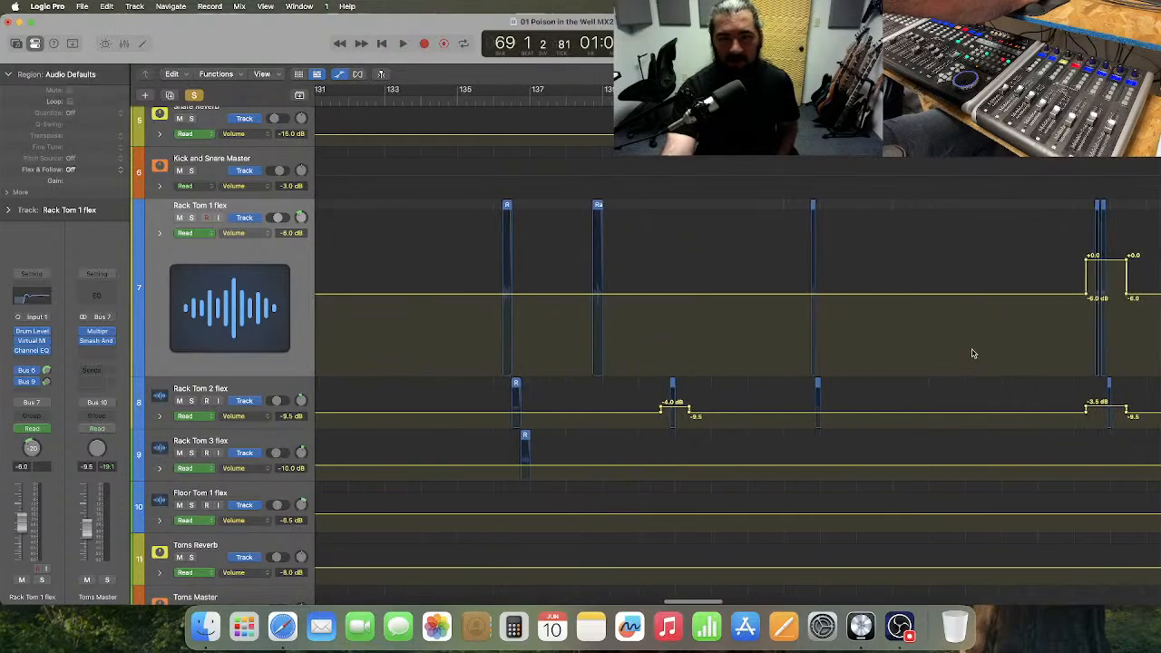
scroll(972, 353, right, 20)
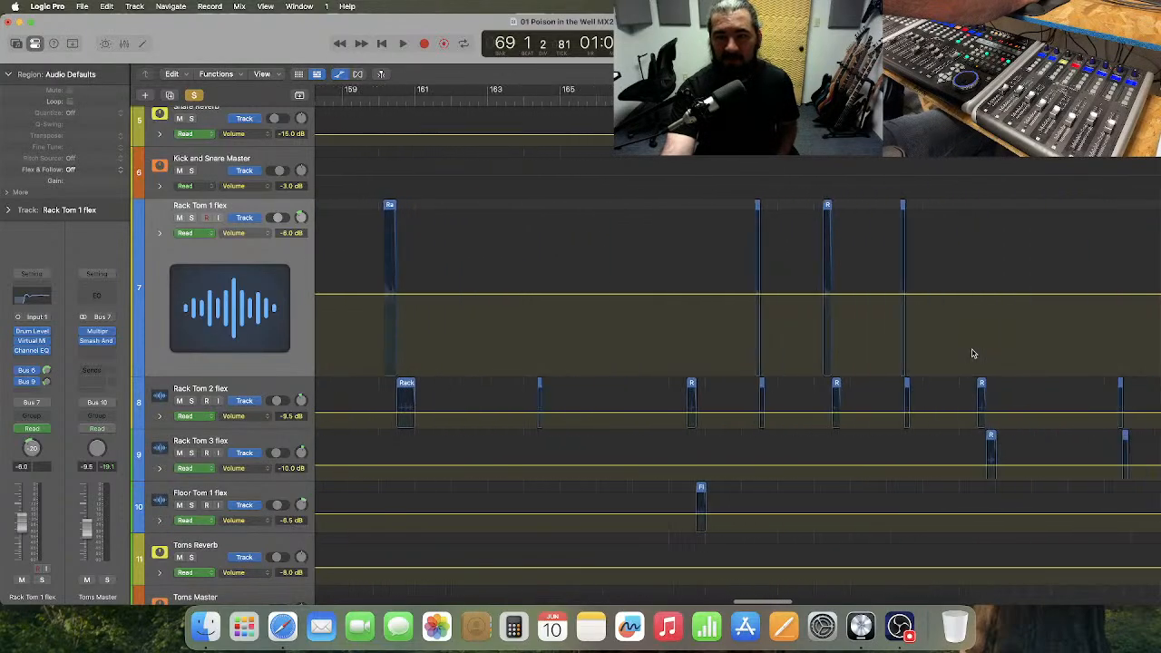
scroll(972, 353, right, 20)
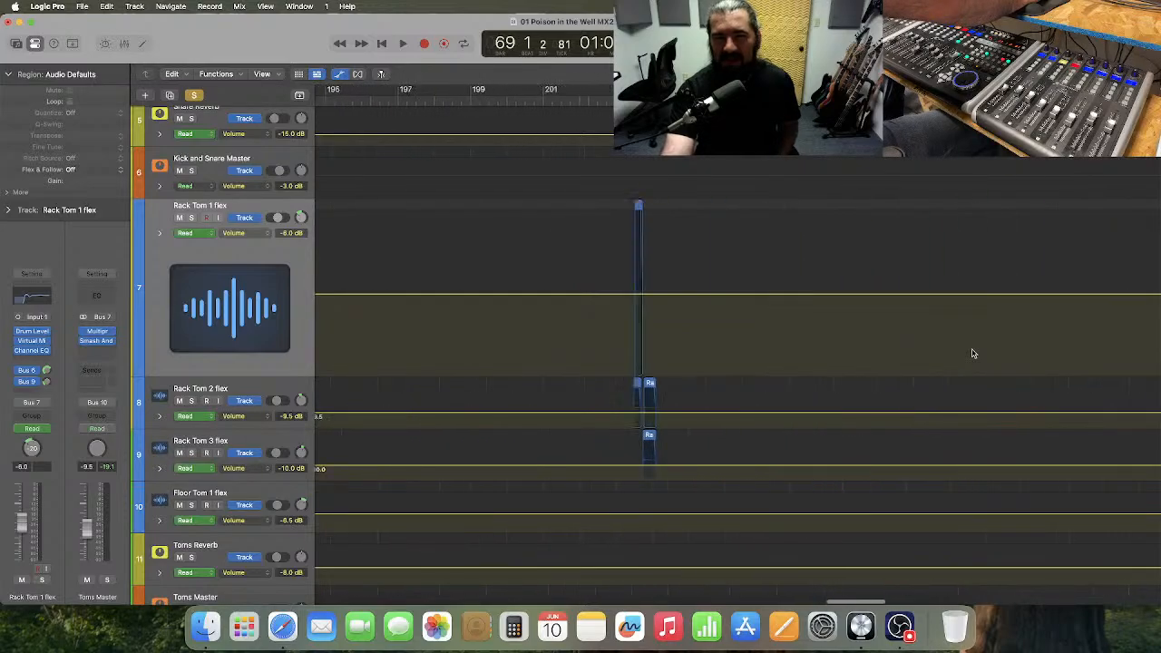
scroll(972, 353, right, 20)
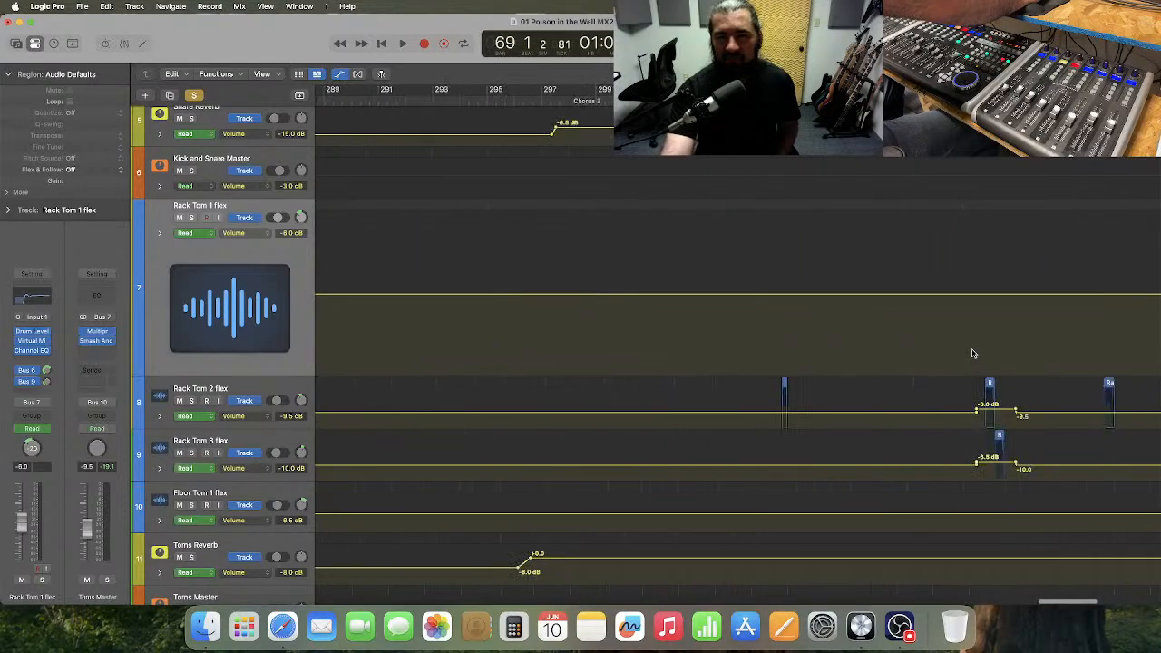
scroll(972, 353, left, 2)
scroll(972, 352, right, 7)
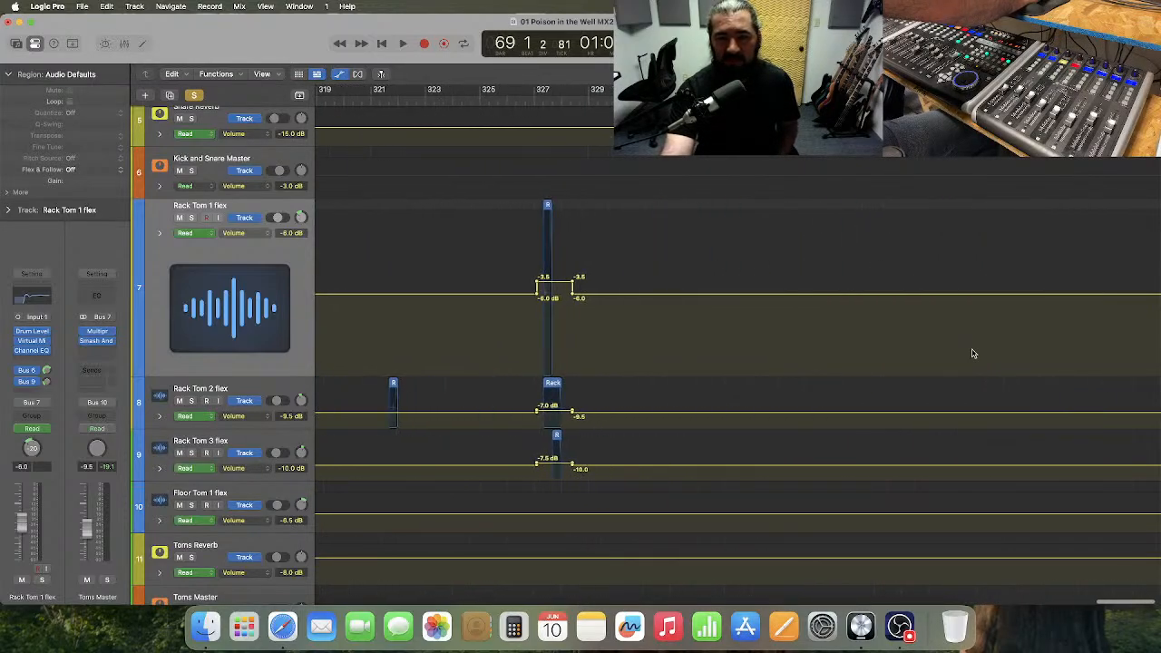
scroll(972, 353, right, 2)
scroll(972, 353, left, 8)
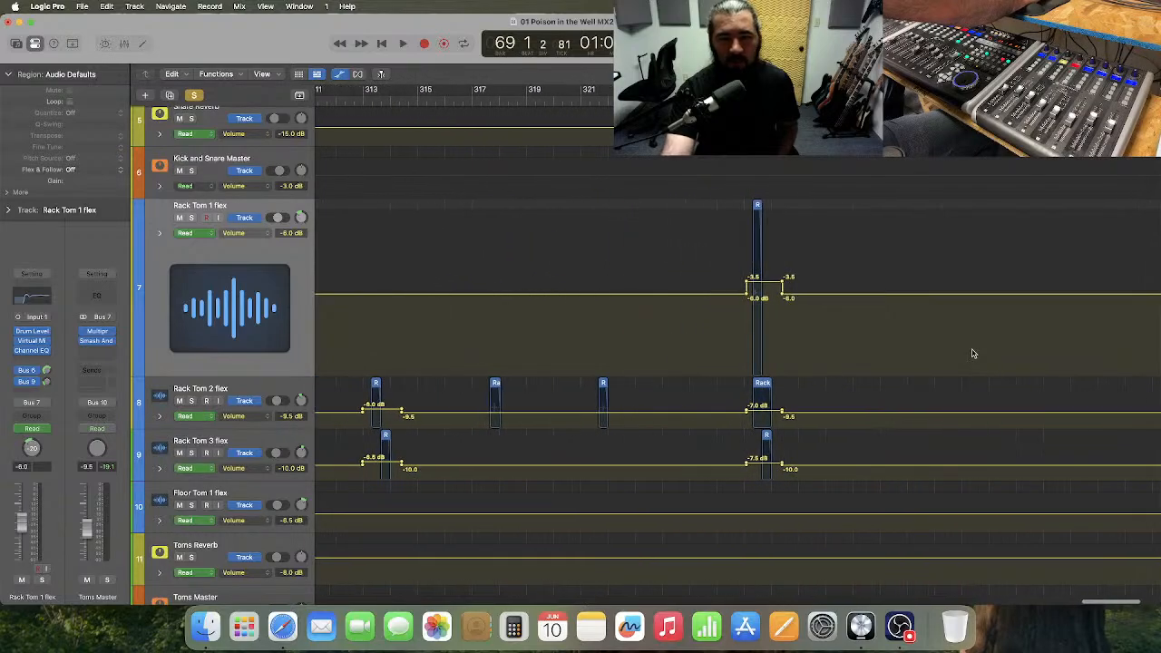
Restore the Rack Tom 1 flex lane's compact height and enlarge the Rack Tom 3 flex lane.
click(286, 444)
drag(252, 373, 280, 251)
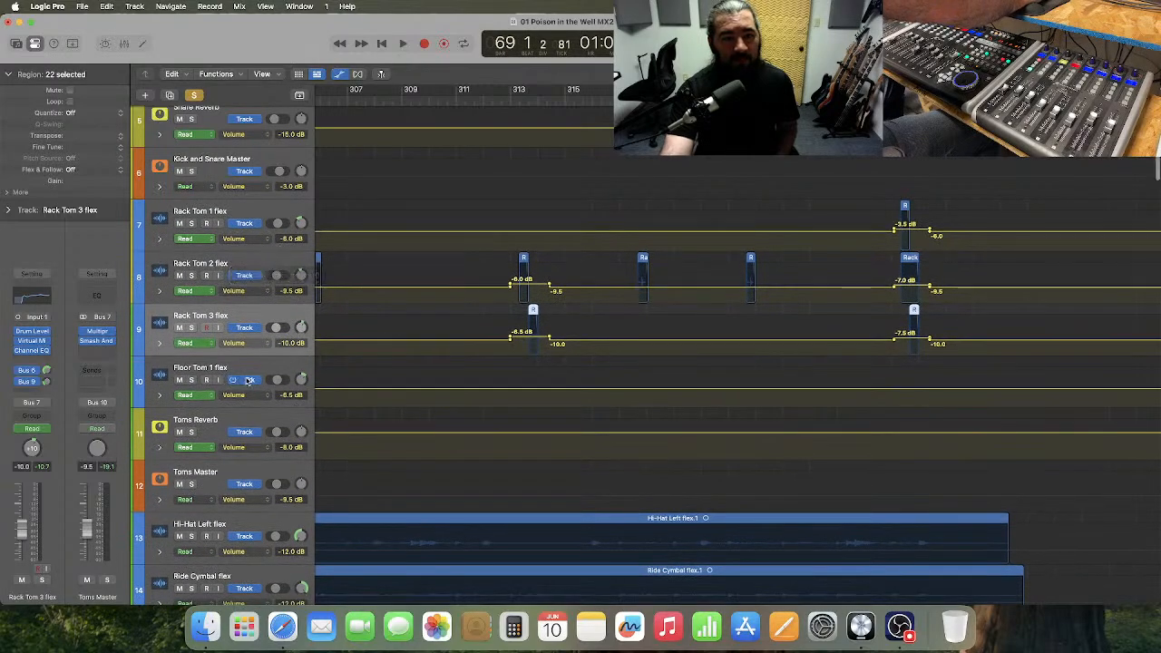
drag(252, 355, 272, 501)
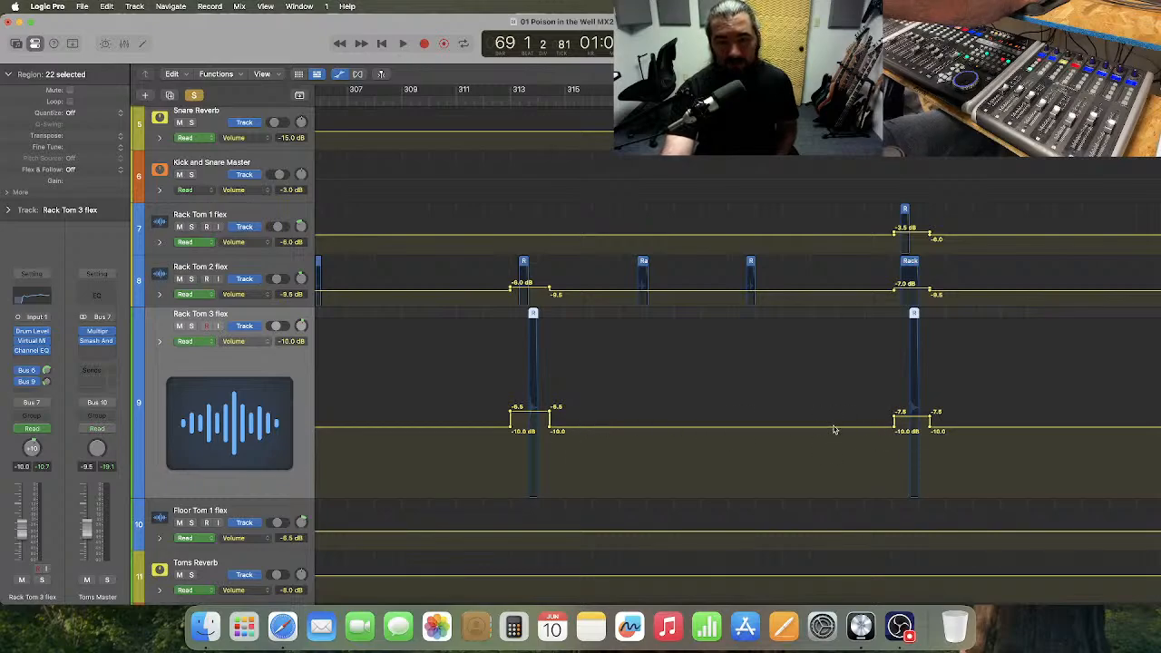
Raise the Rack Tom 3 flex volume automation between the bar 313 and bar 327 fills to -7.5 dB and return the playhead to bar 1.
drag(835, 430, 910, 404)
key(Delete)
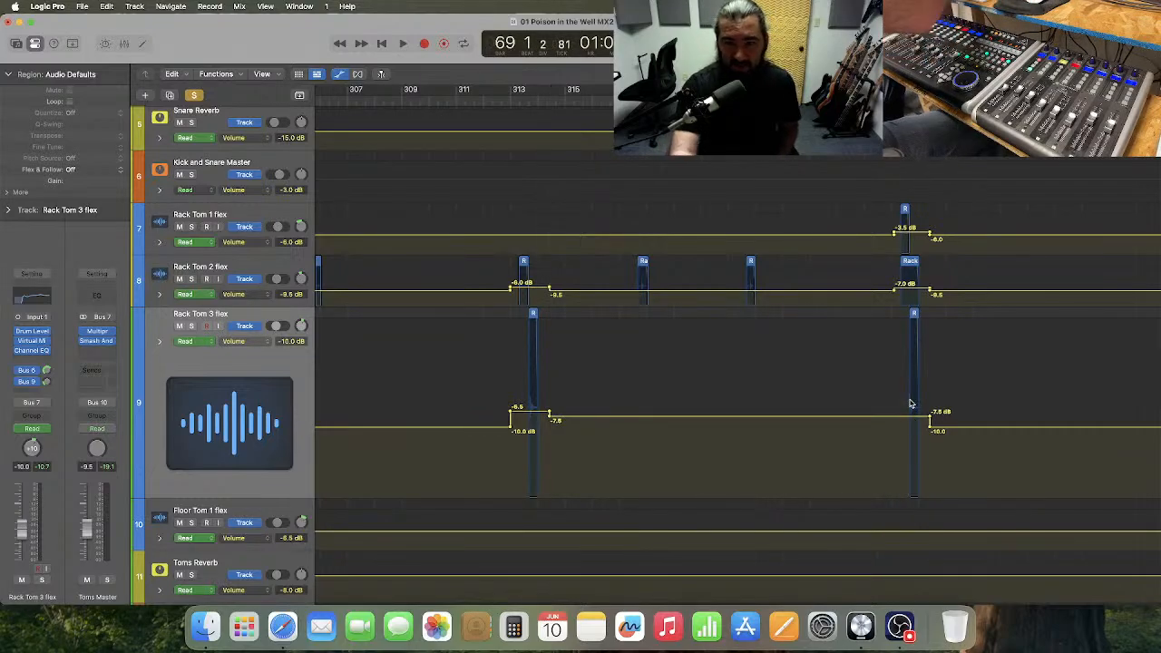
scroll(909, 400, down, 8)
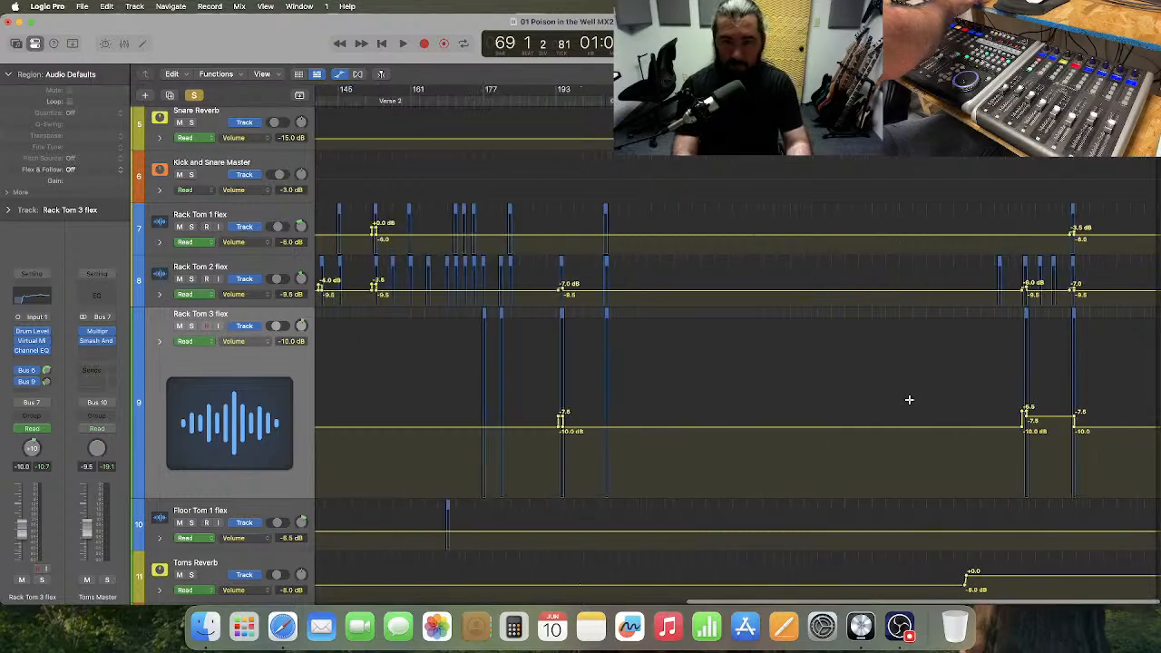
key(Return)
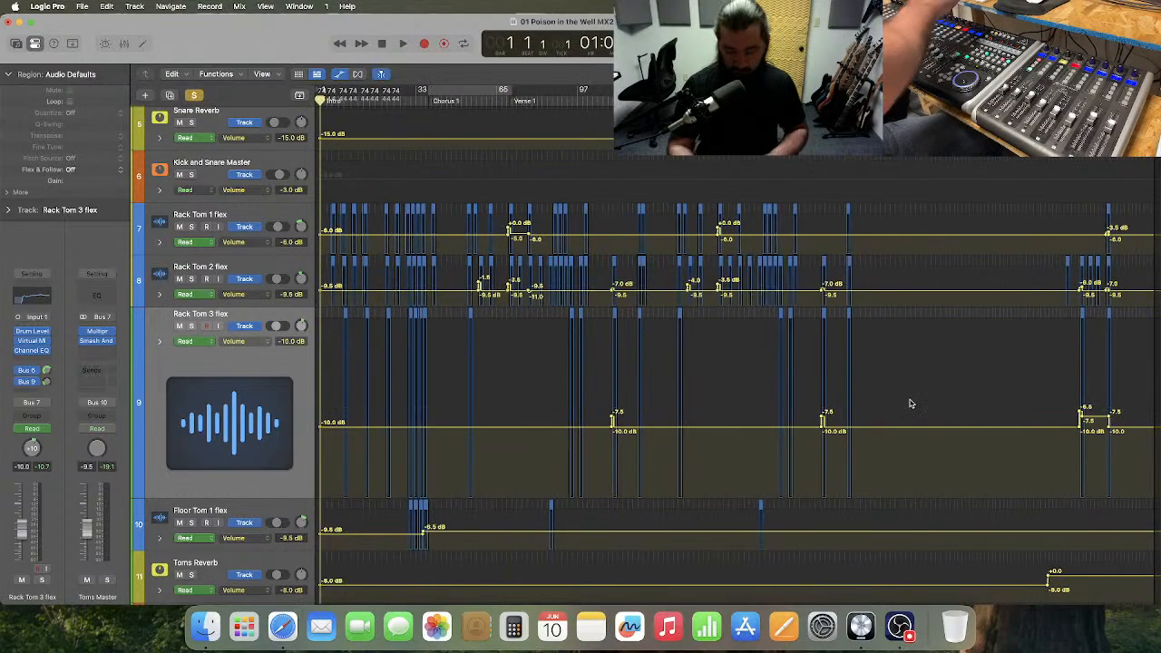
Save the project and restore the Rack Tom 3 flex lane's compact height.
key(super+s)
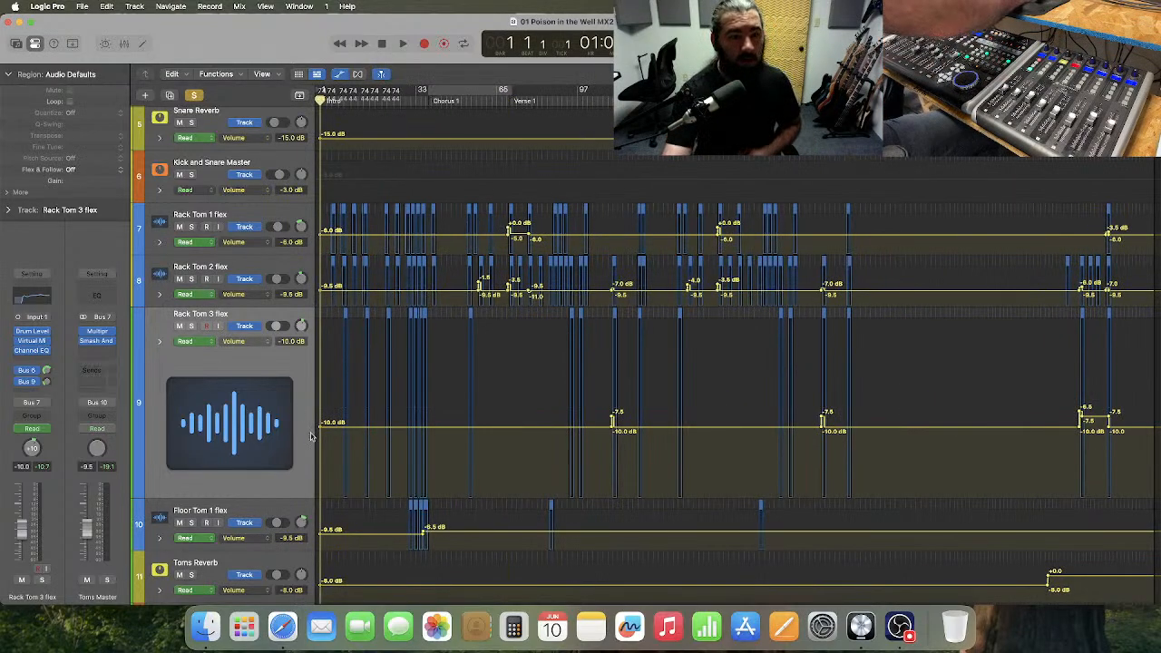
drag(228, 495, 262, 358)
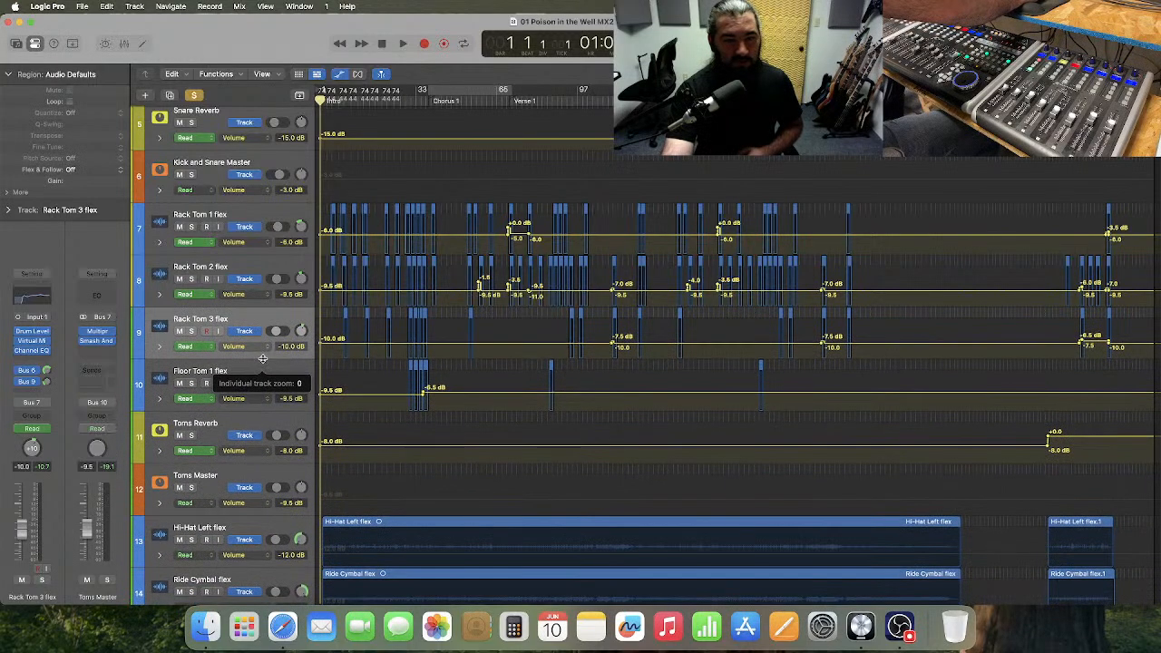
Enlarge the Bass Guitar lane to an individual track zoom of about 15 and widen the timeline around the intro.
scroll(262, 360, down, 10)
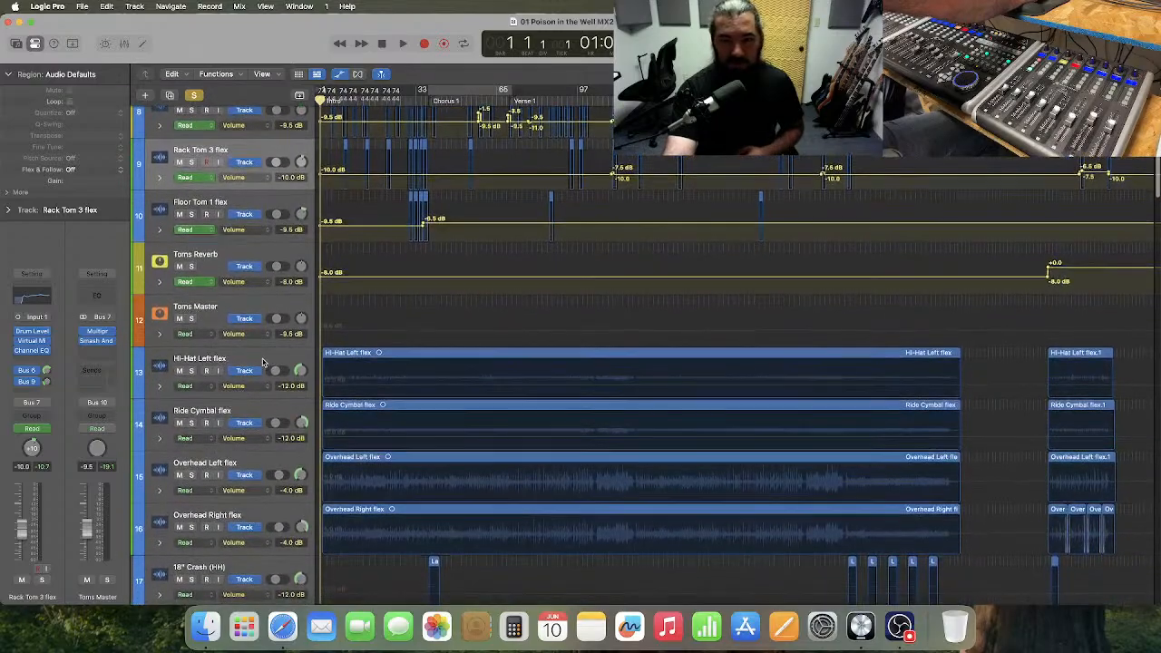
scroll(262, 362, down, 12)
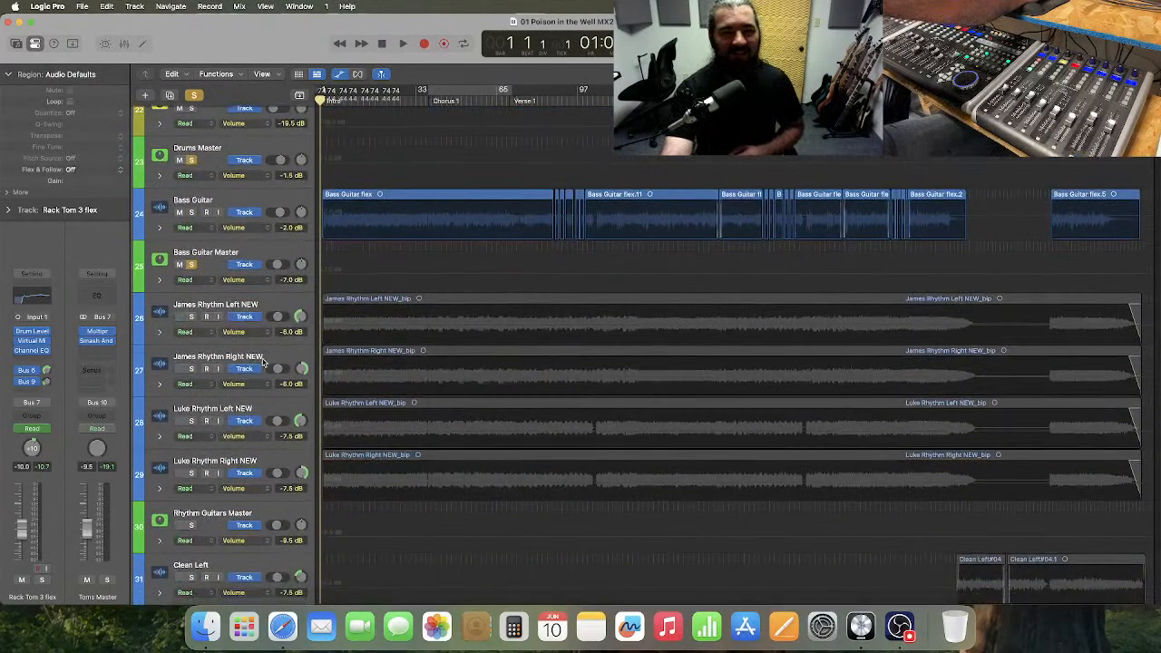
drag(246, 237, 255, 350)
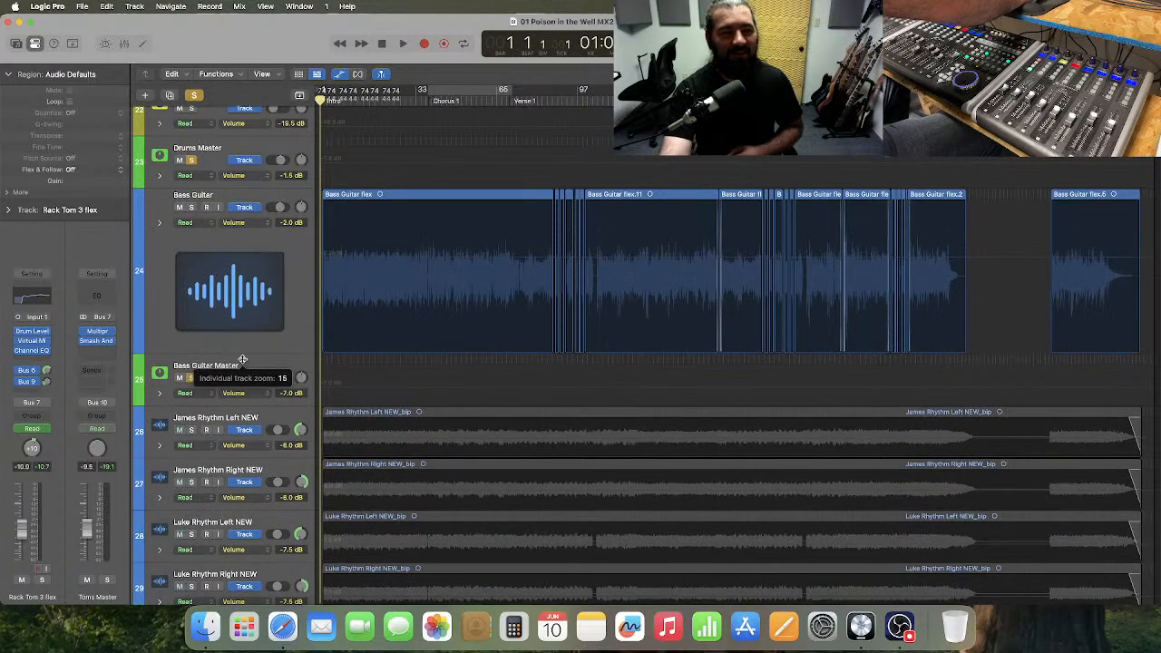
key(super+Right)
key(super+Right)
key(super+Right)
key(super+Right)
key(super+Right)
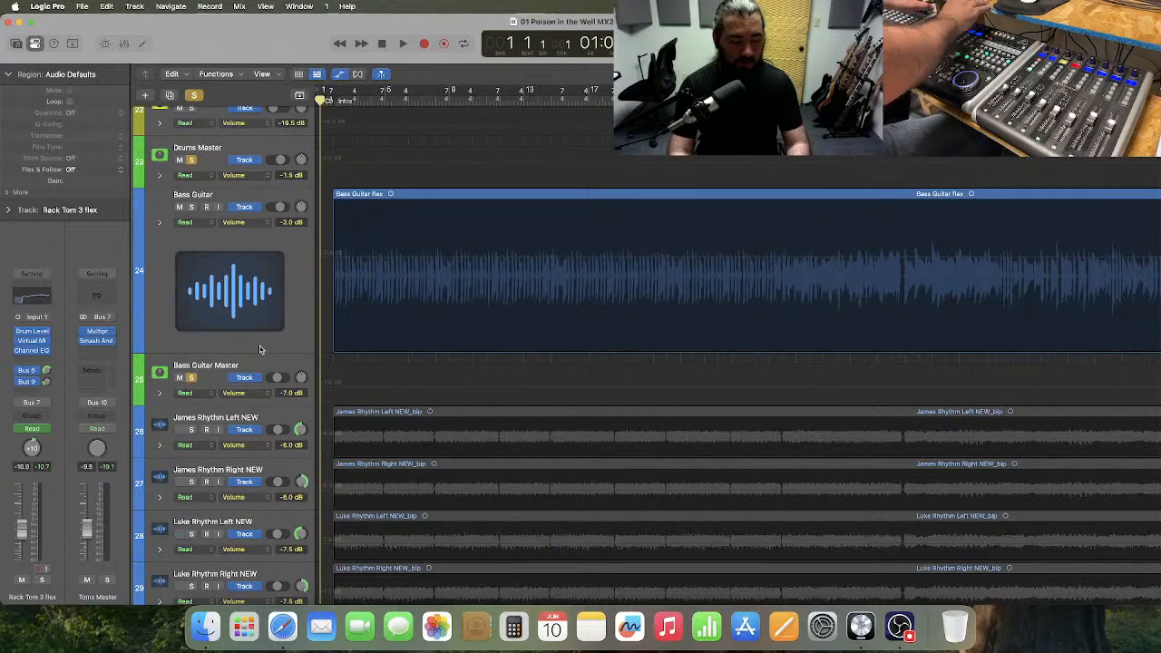
key(super+Right)
key(super+Right)
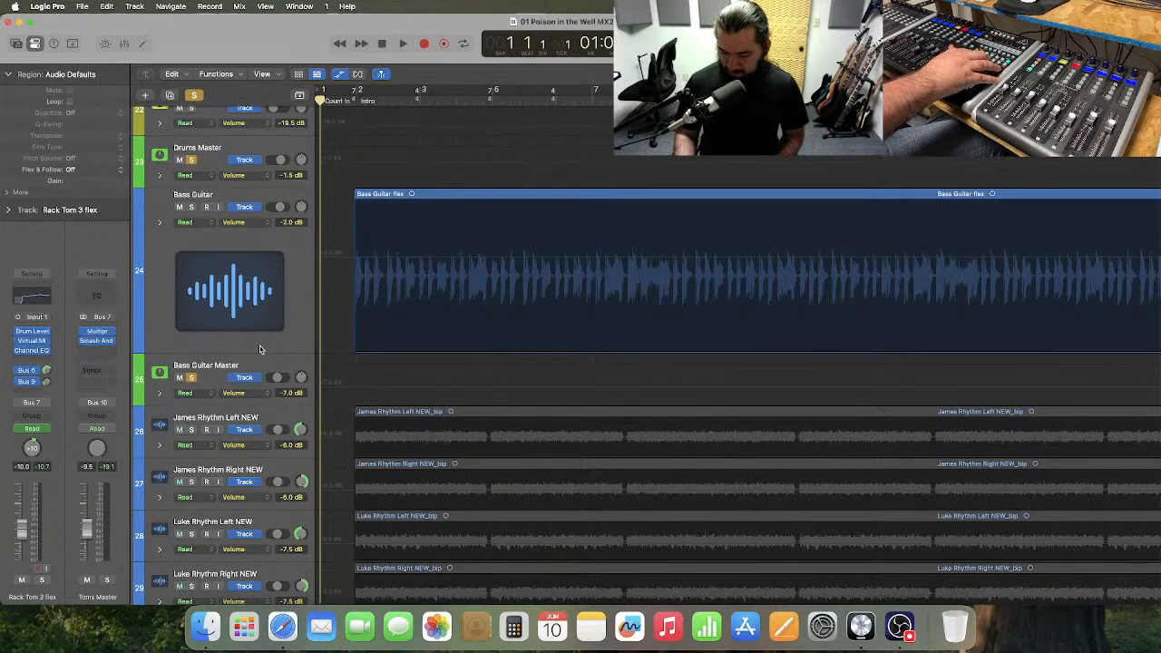
Play the soloed drums and bass from bar 1 and set the Bass Guitar Master volume to -6.5 dB.
key(space)
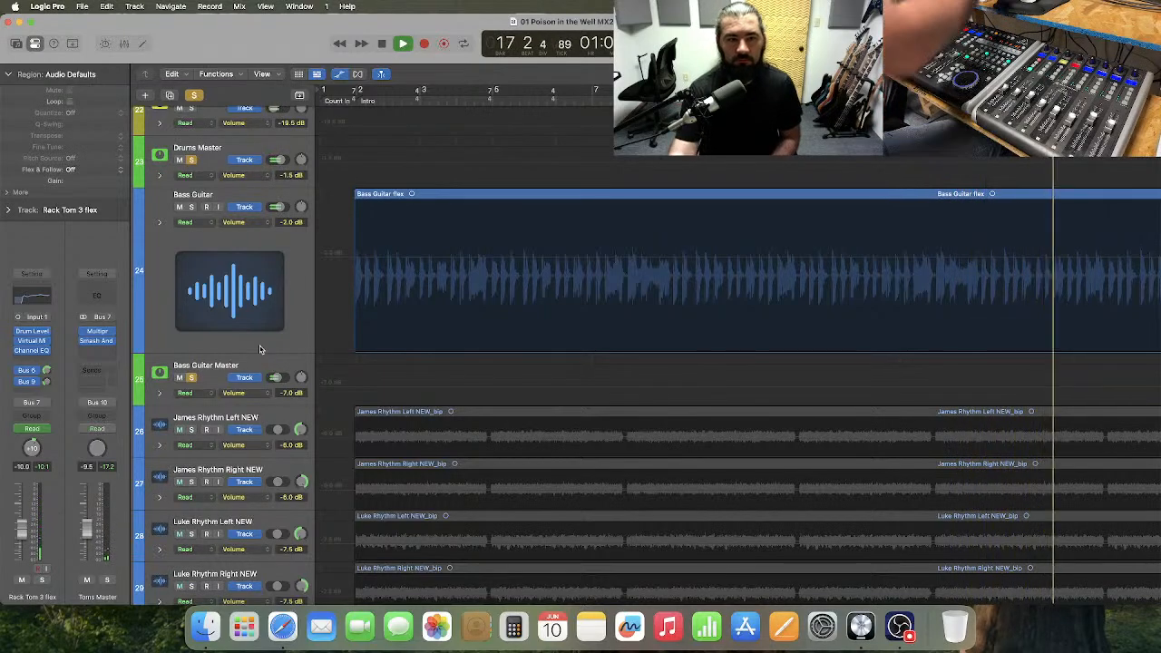
click(257, 365)
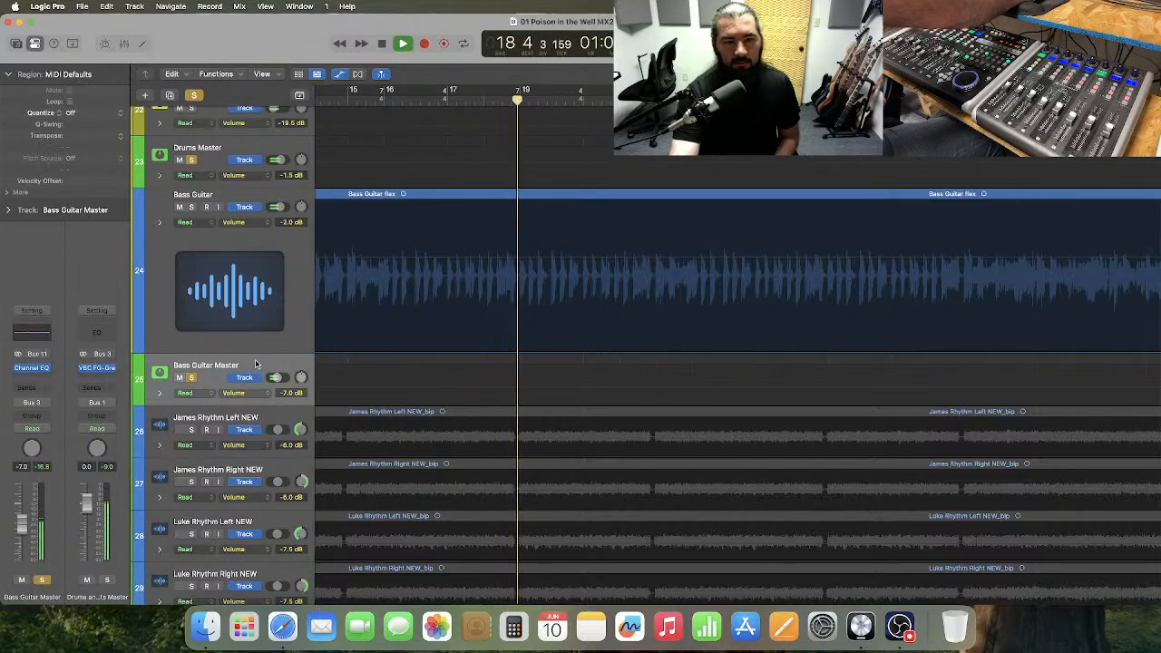
double_click(22, 469)
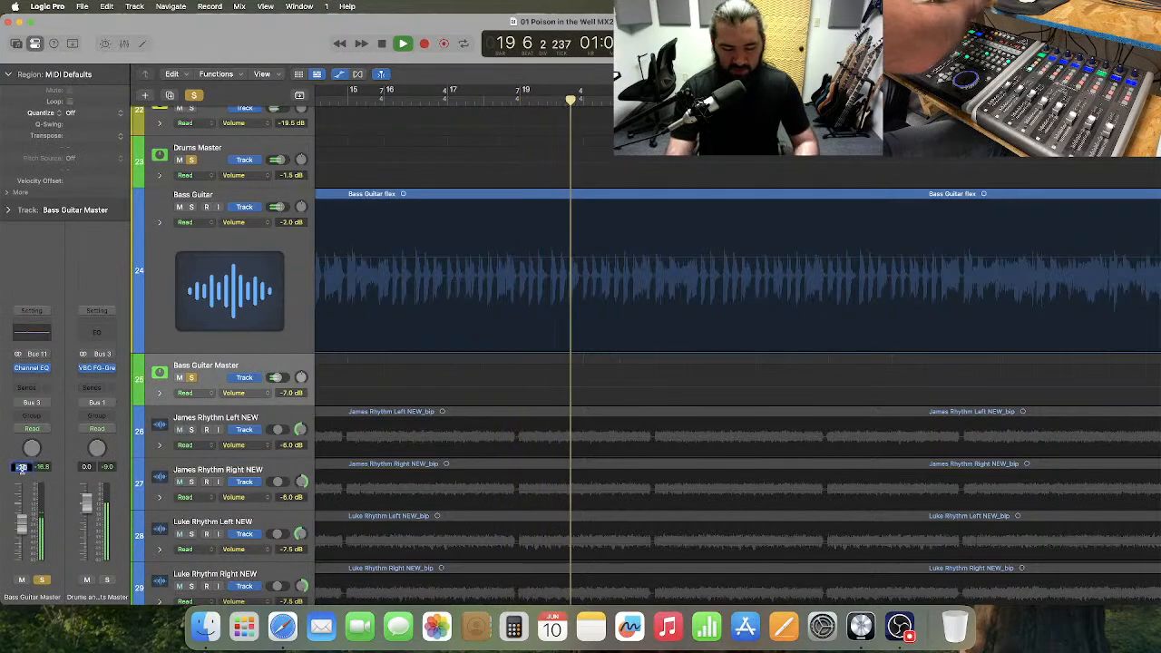
text(-6.5)
key(Return)
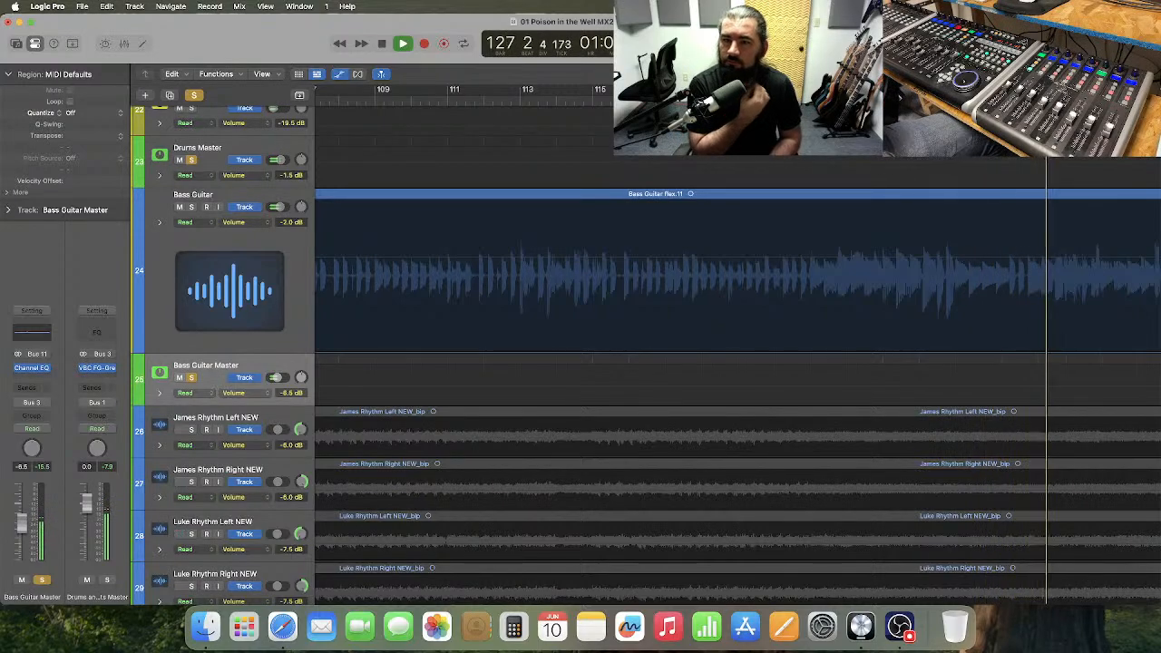
Inspect the Multipressor settings on the Bass Guitar track during playback, and close the plug-in window.
click(166, 324)
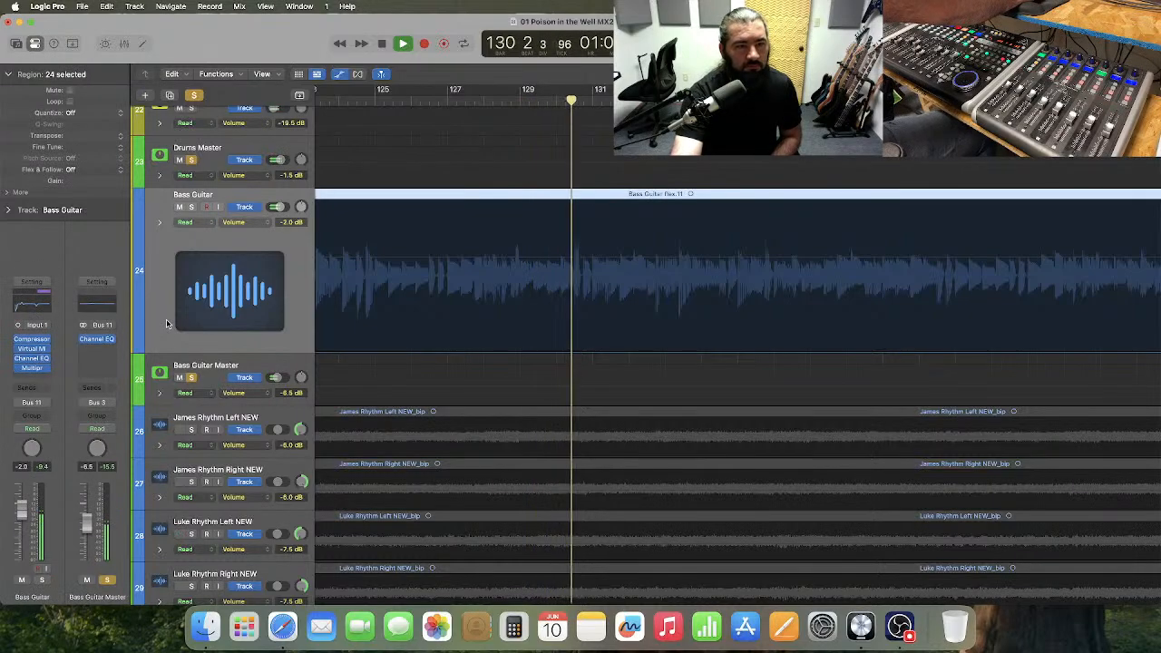
click(32, 368)
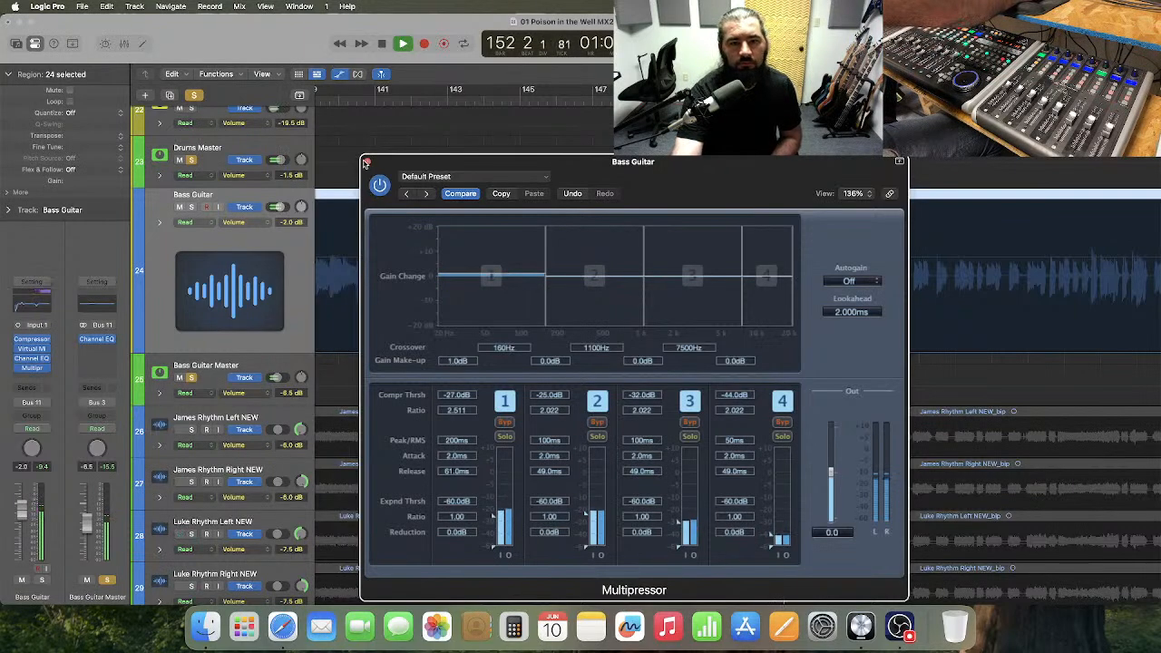
click(367, 162)
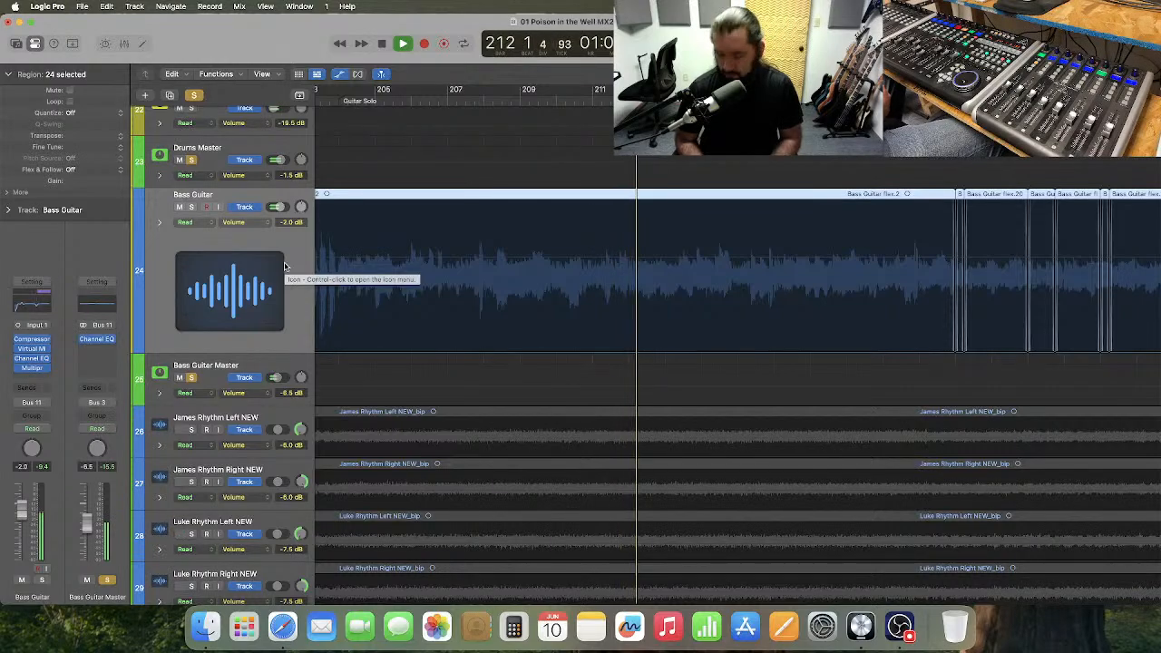
Stop playback and add a -2.0 dB volume automation point on the Bass Guitar track at the start of the Guitar Solo, bar 204.
key(space)
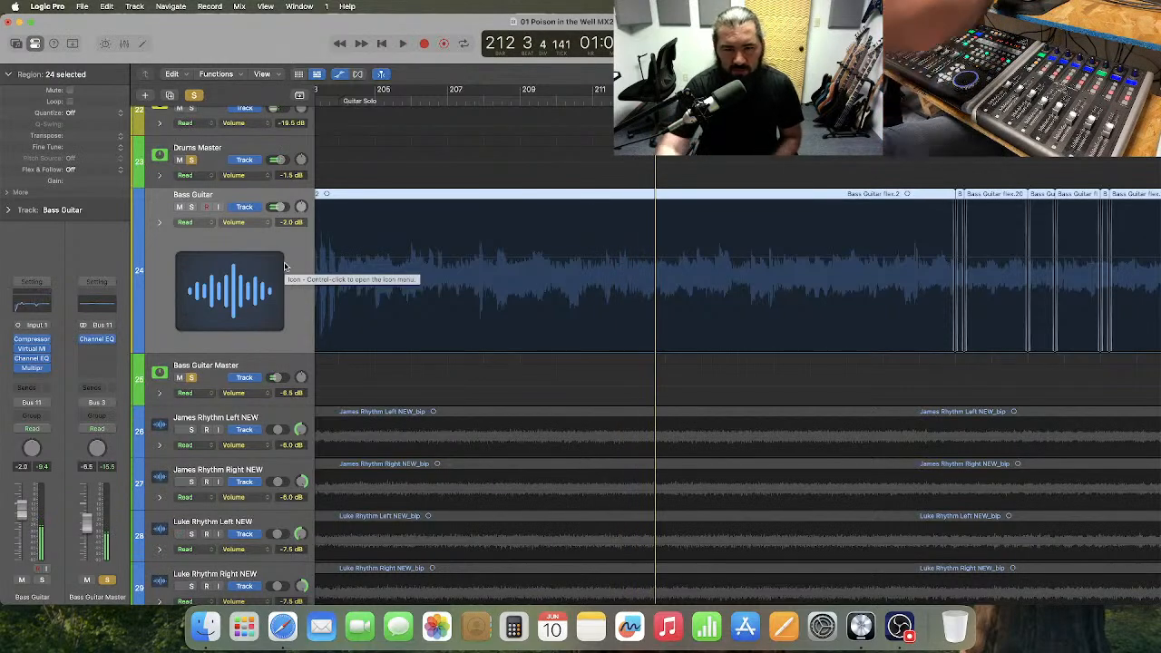
click(471, 293)
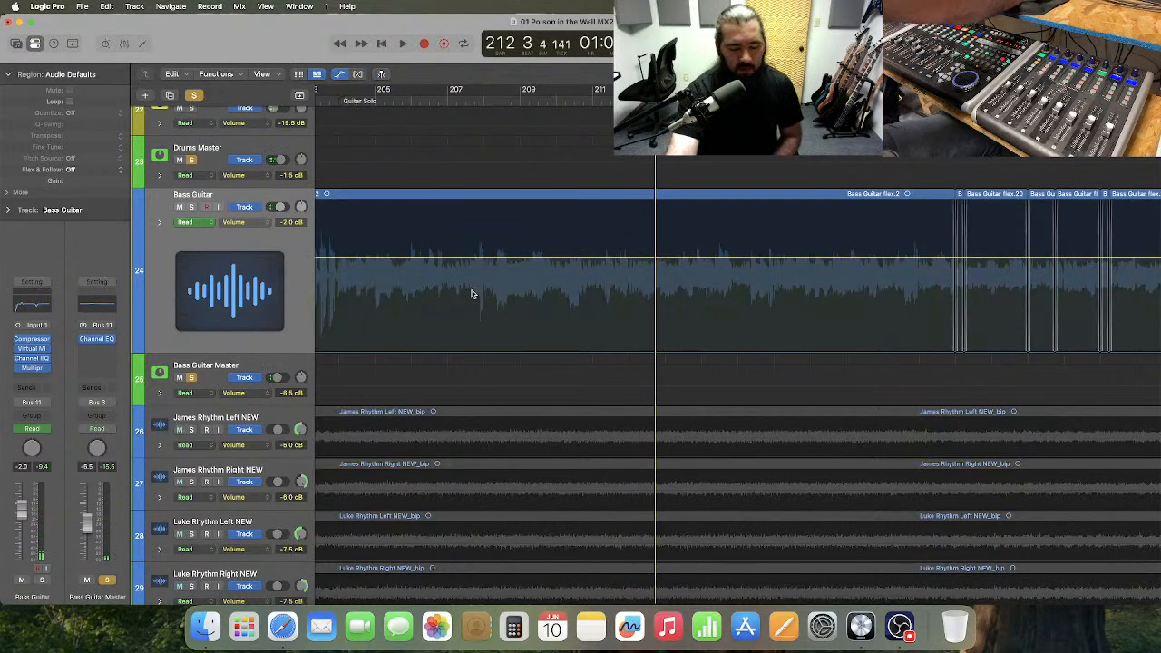
key(super+Right)
scroll(471, 294, left, 5)
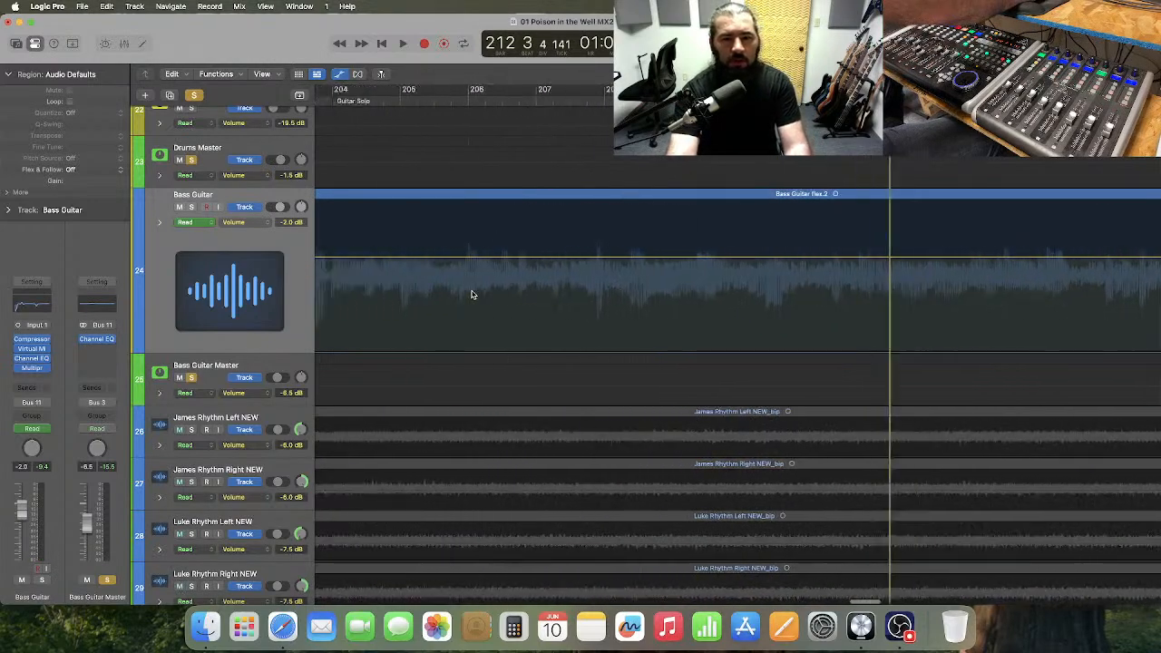
scroll(471, 294, left, 5)
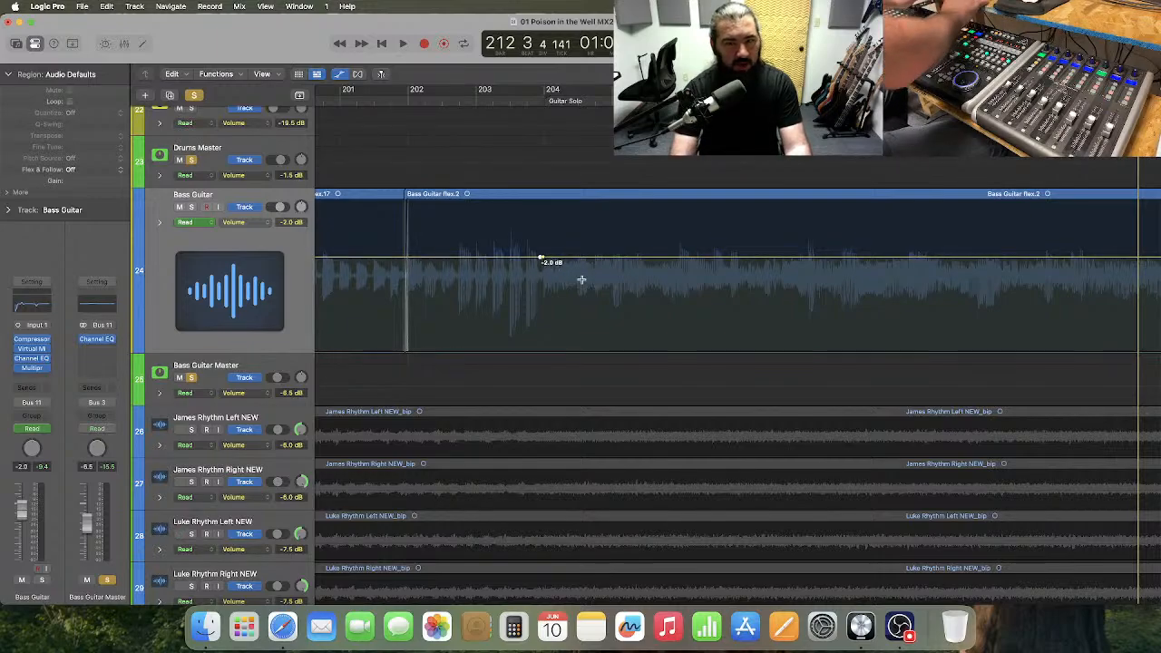
key(super+Left)
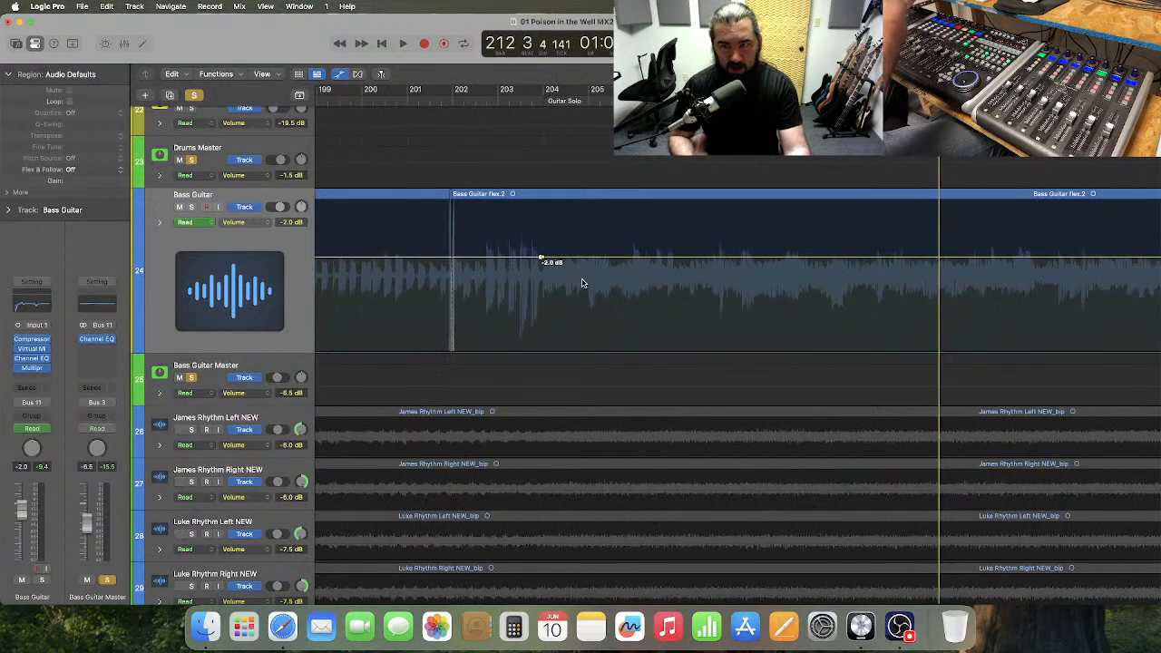
Add a second Bass Guitar volume automation point at about bar 252, in the gap after the Keyboard Solo's bass region.
scroll(589, 283, right, 3)
scroll(595, 283, right, 1)
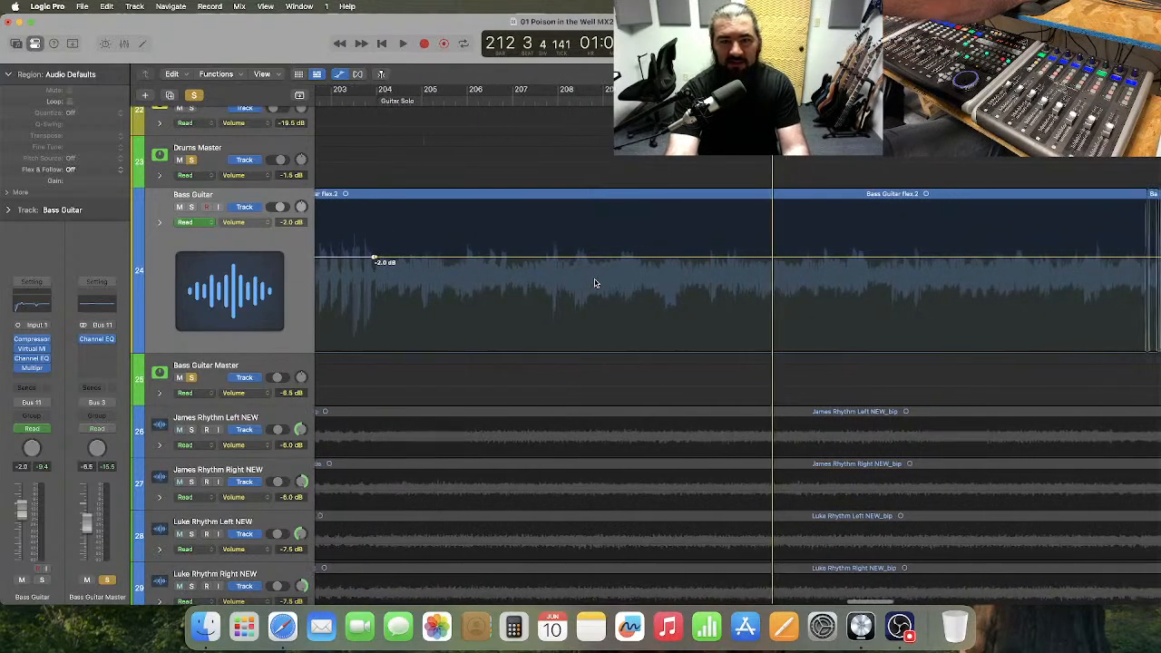
scroll(512, 280, left, 10)
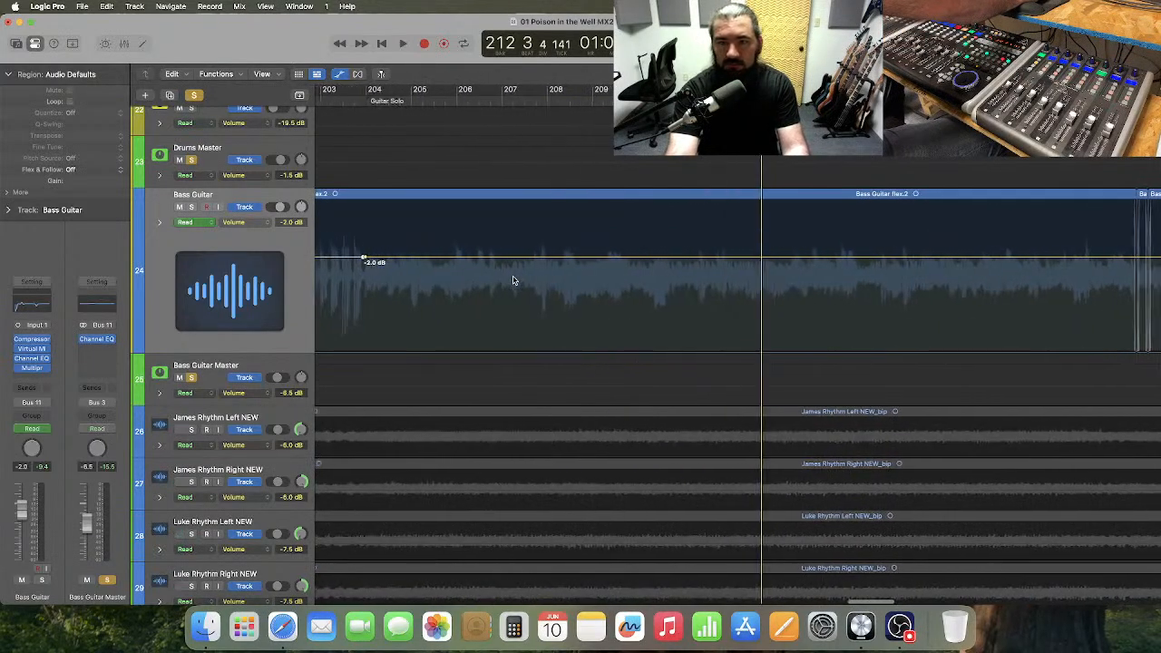
scroll(512, 280, left, 1)
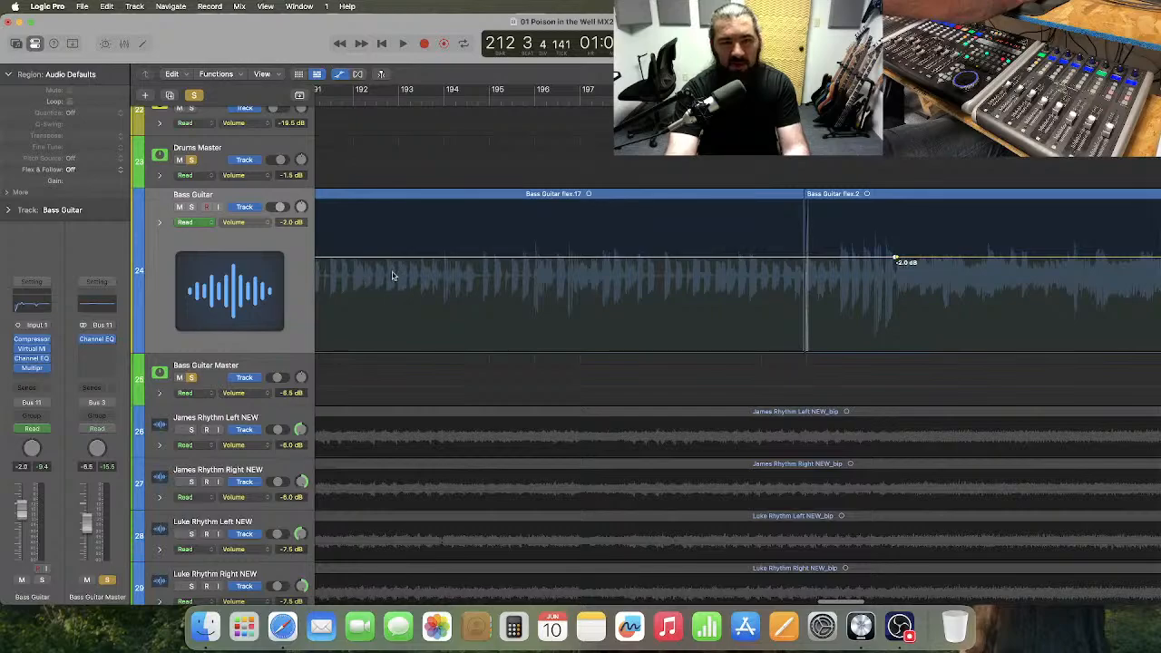
scroll(641, 294, right, 6)
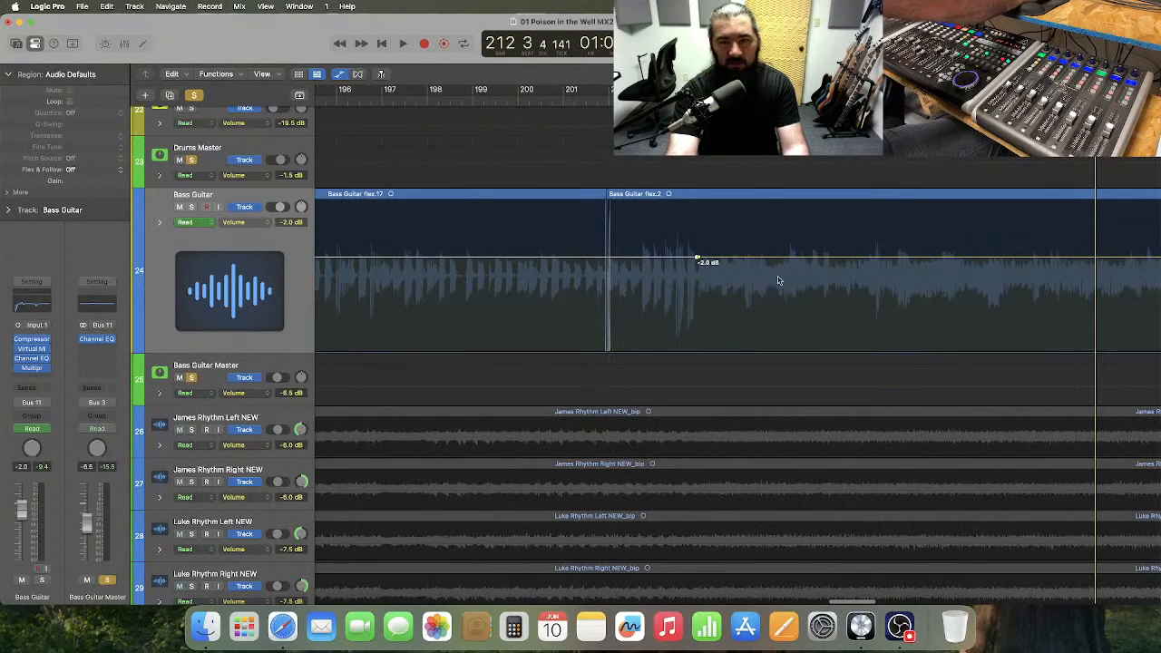
scroll(758, 276, right, 20)
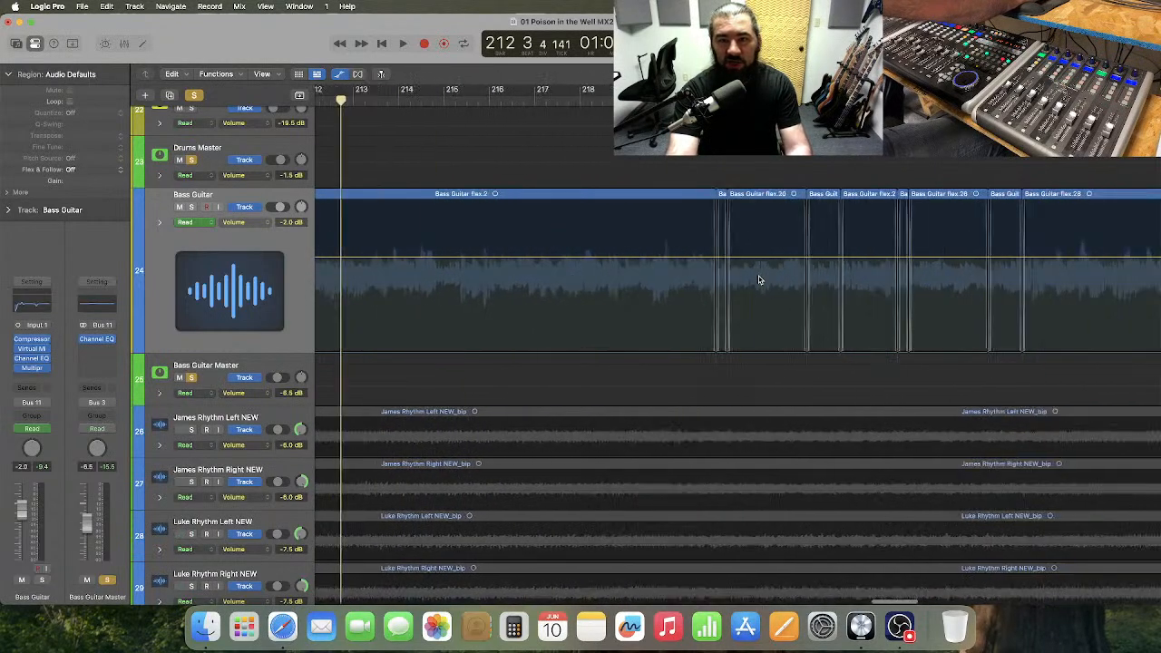
scroll(758, 276, right, 20)
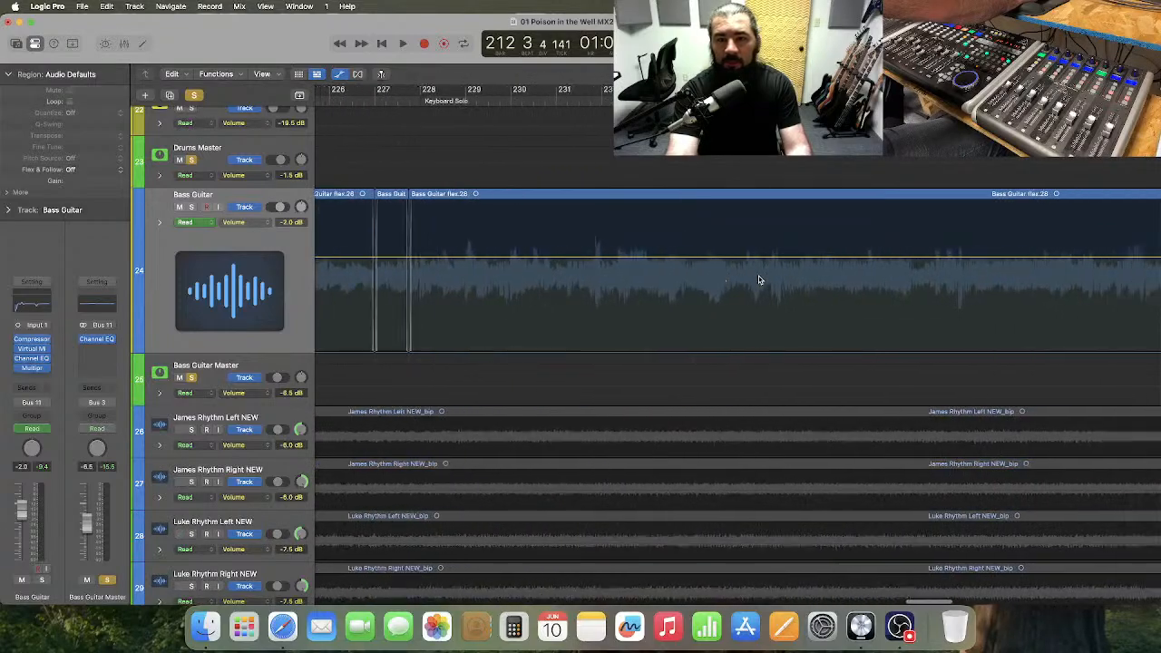
scroll(758, 275, right, 12)
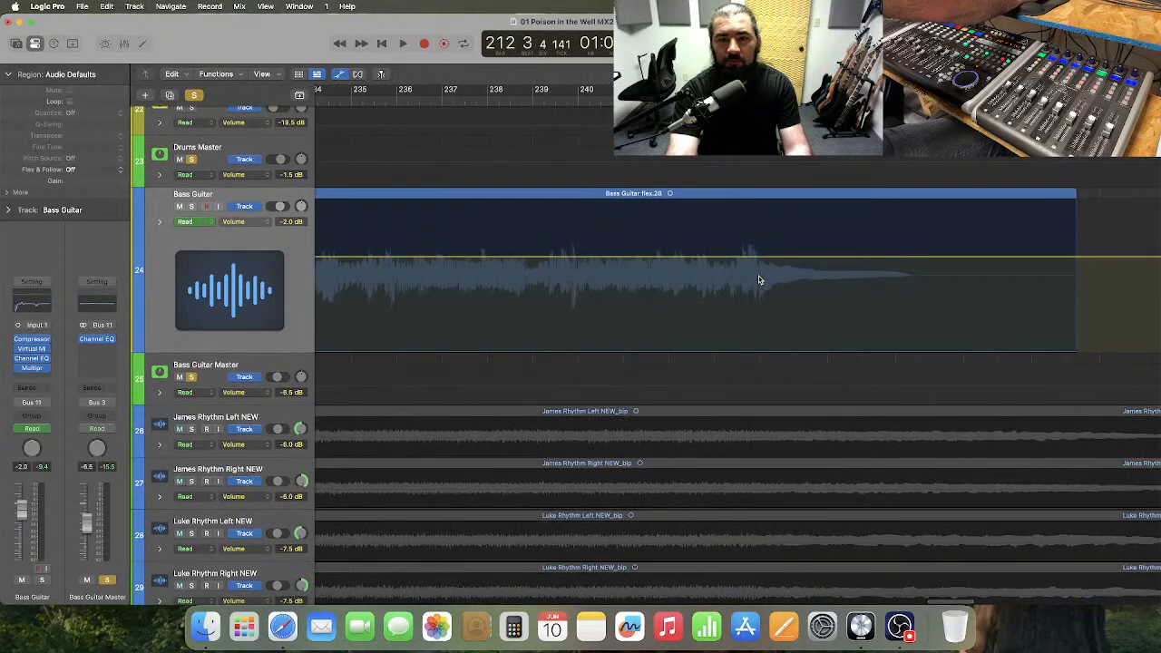
scroll(893, 263, right, 3)
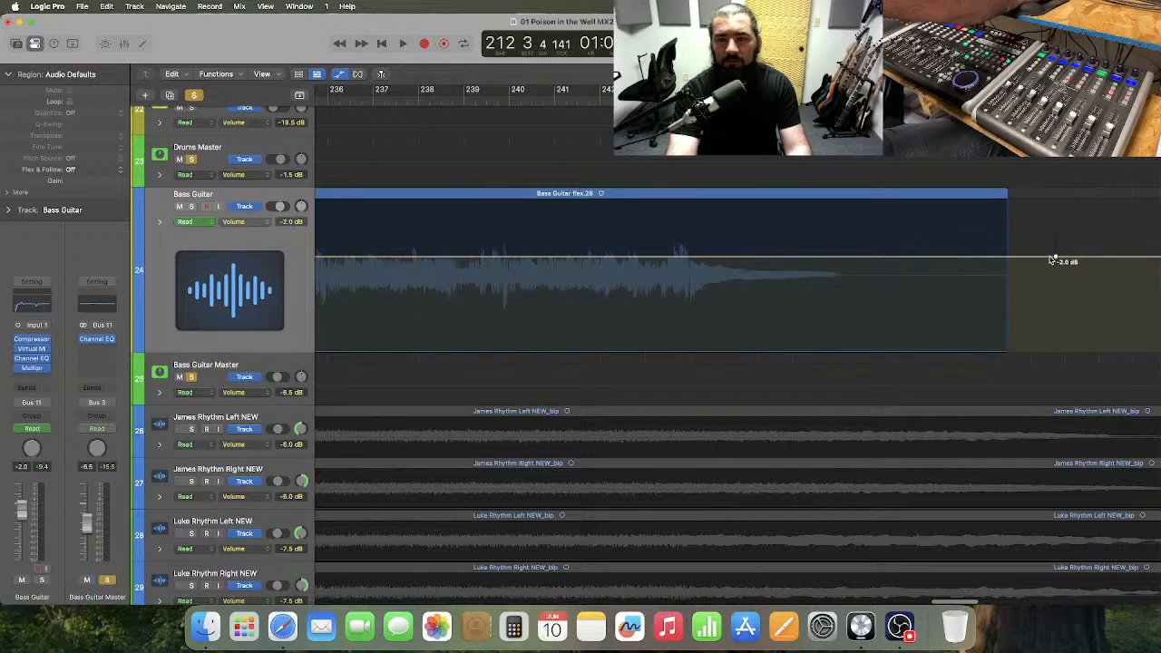
Raise the Bass Guitar volume automation from the Guitar Solo onward to -1.0 dB and play the transition from bar 200.
scroll(918, 265, left, 20)
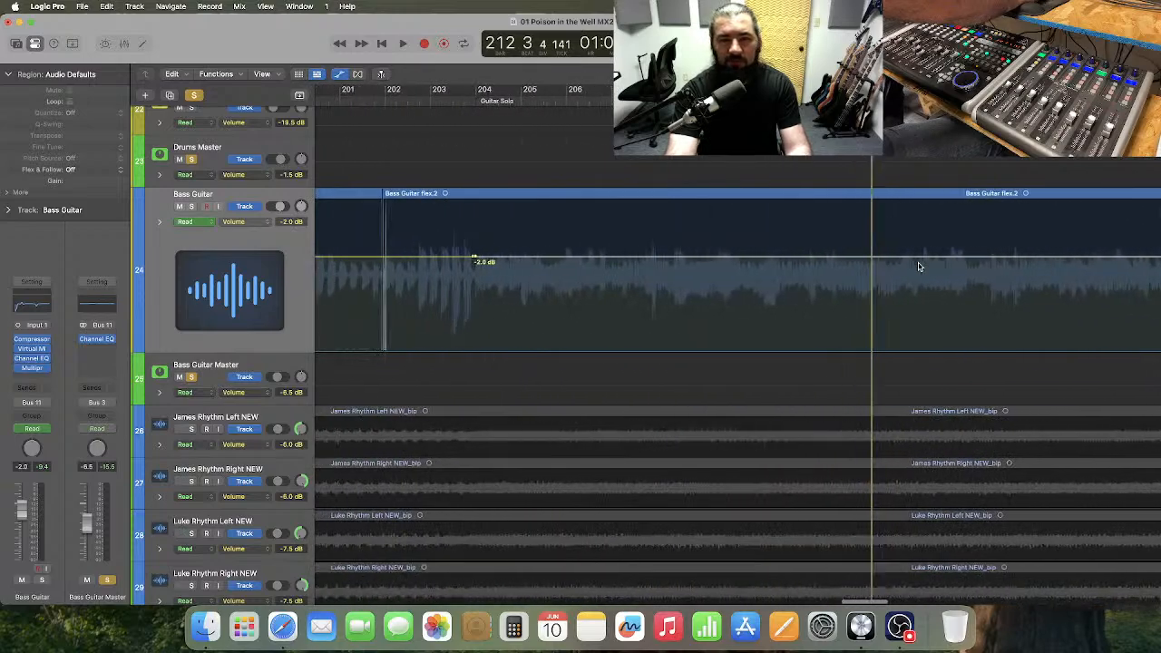
scroll(918, 265, left, 4)
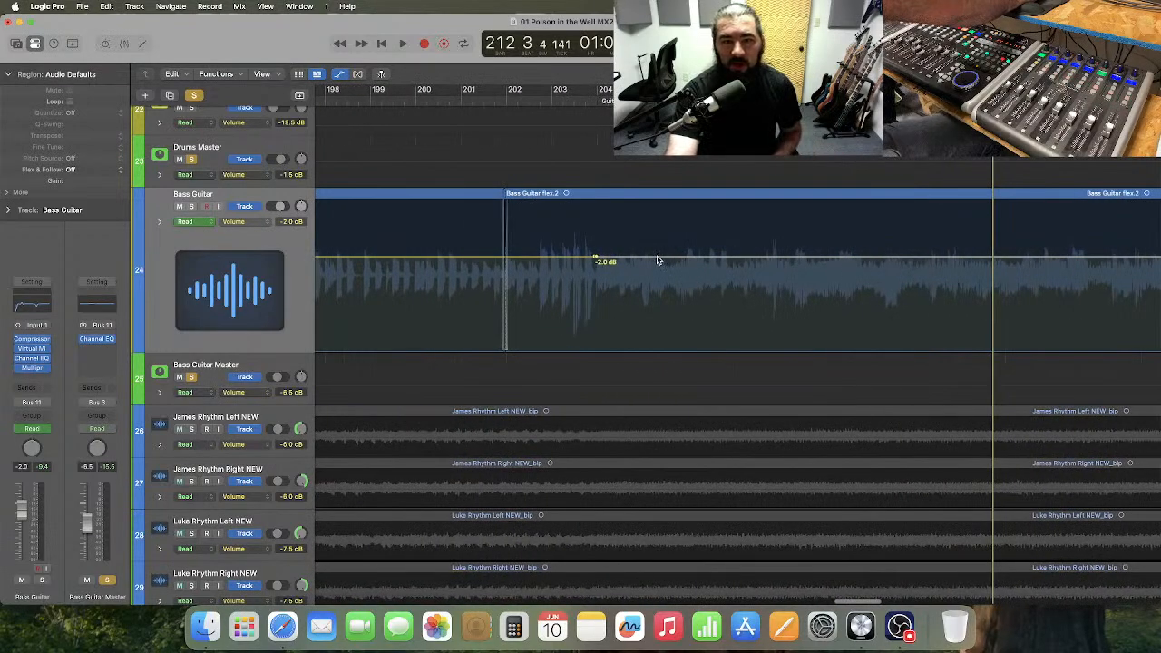
drag(660, 260, 659, 253)
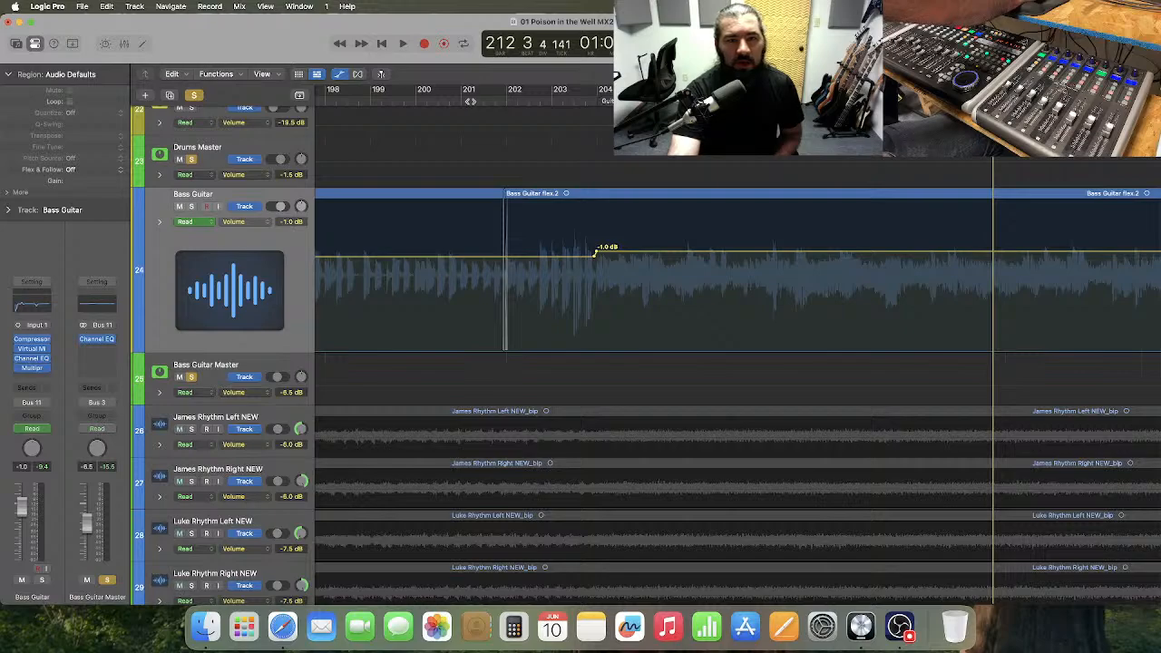
click(415, 100)
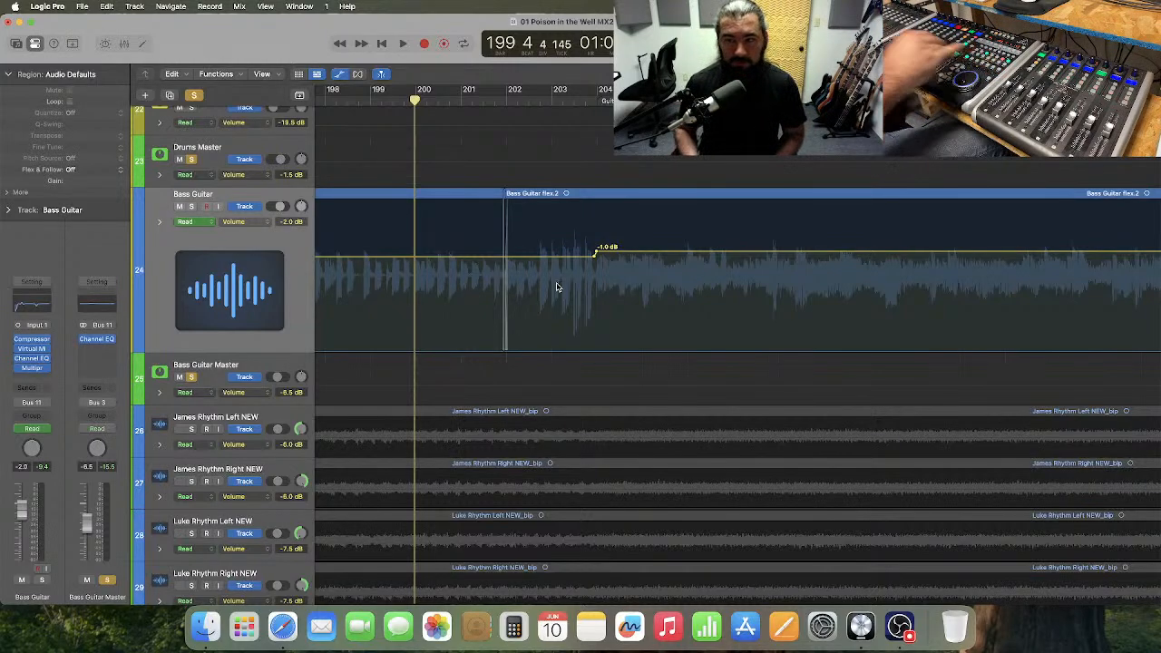
key(space)
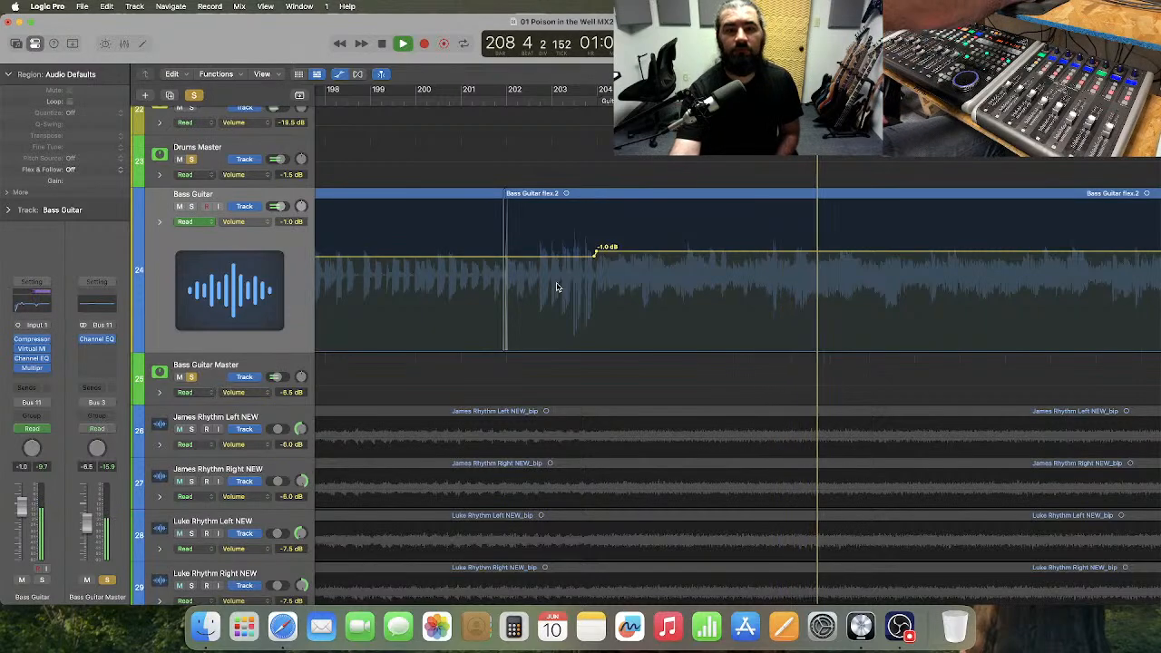
Lower the Bass Guitar volume automation from the Guitar Solo onward to -1.5 dB and add a -2.0 dB point within bar 202.
click(404, 104)
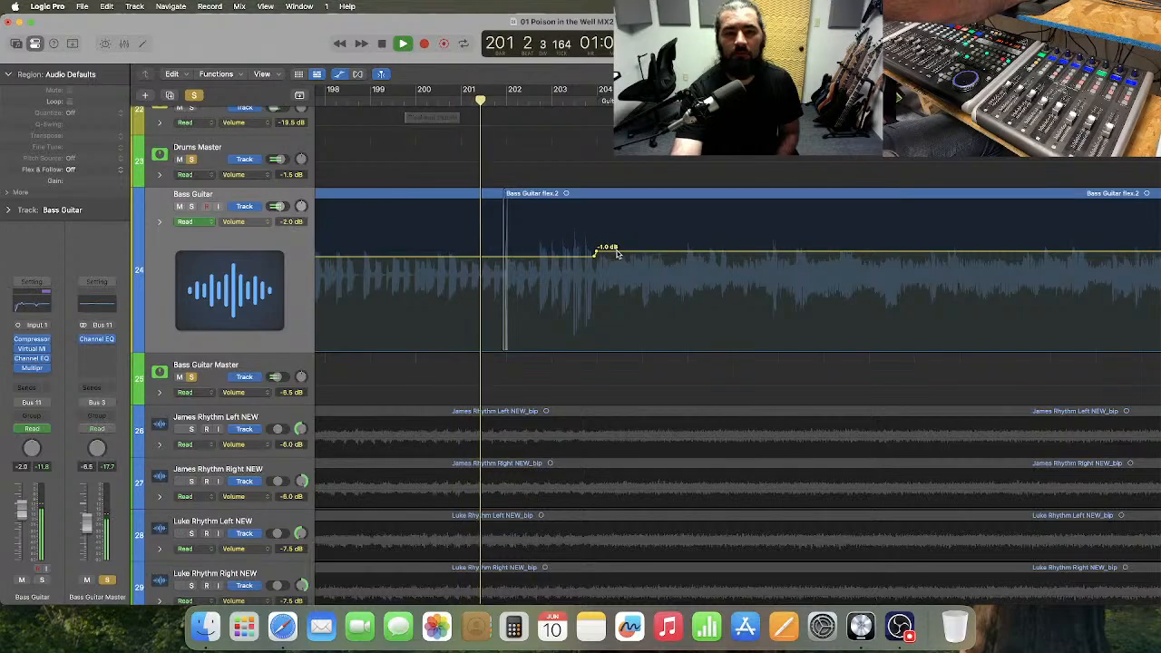
drag(615, 251, 617, 258)
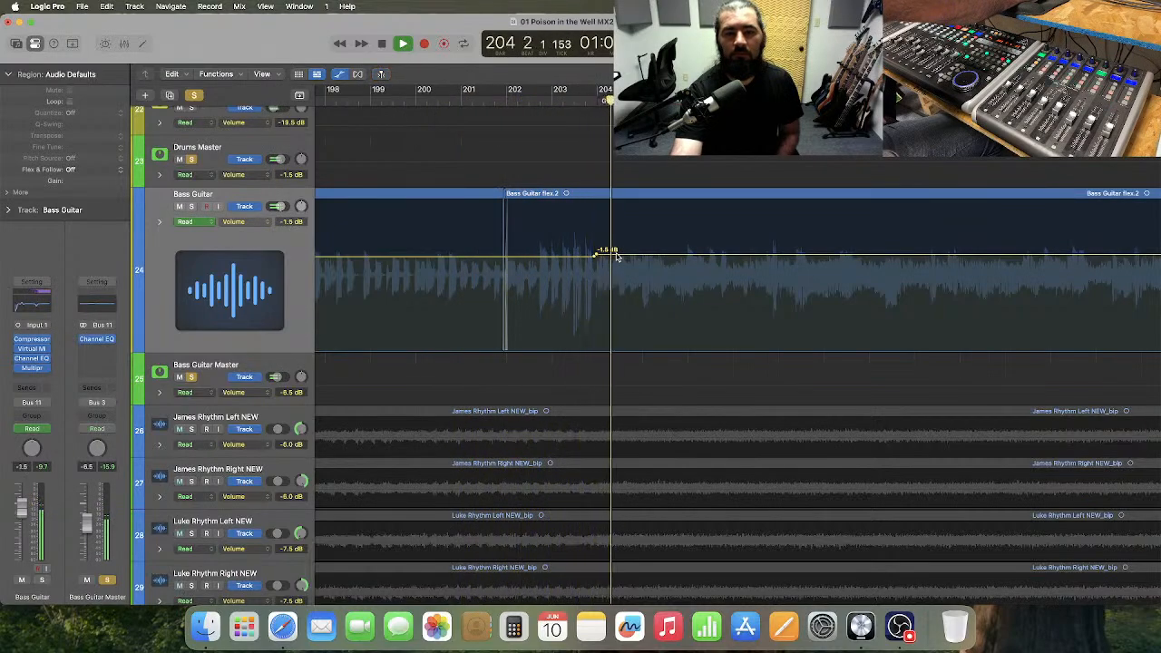
click(539, 259)
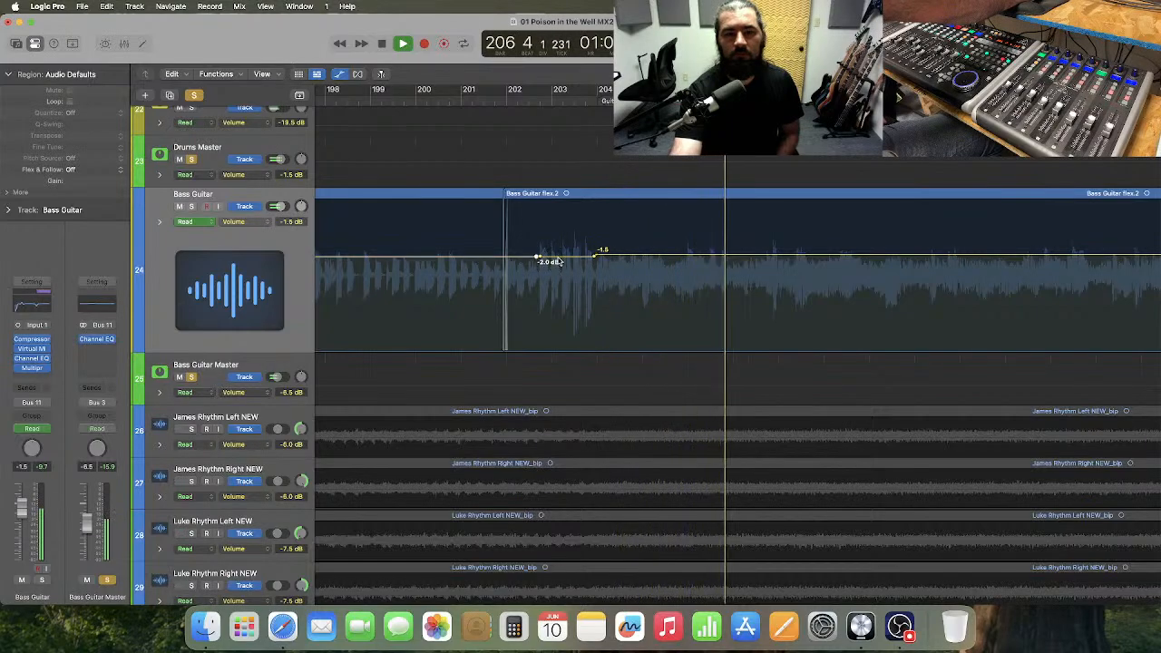
drag(538, 260, 540, 263)
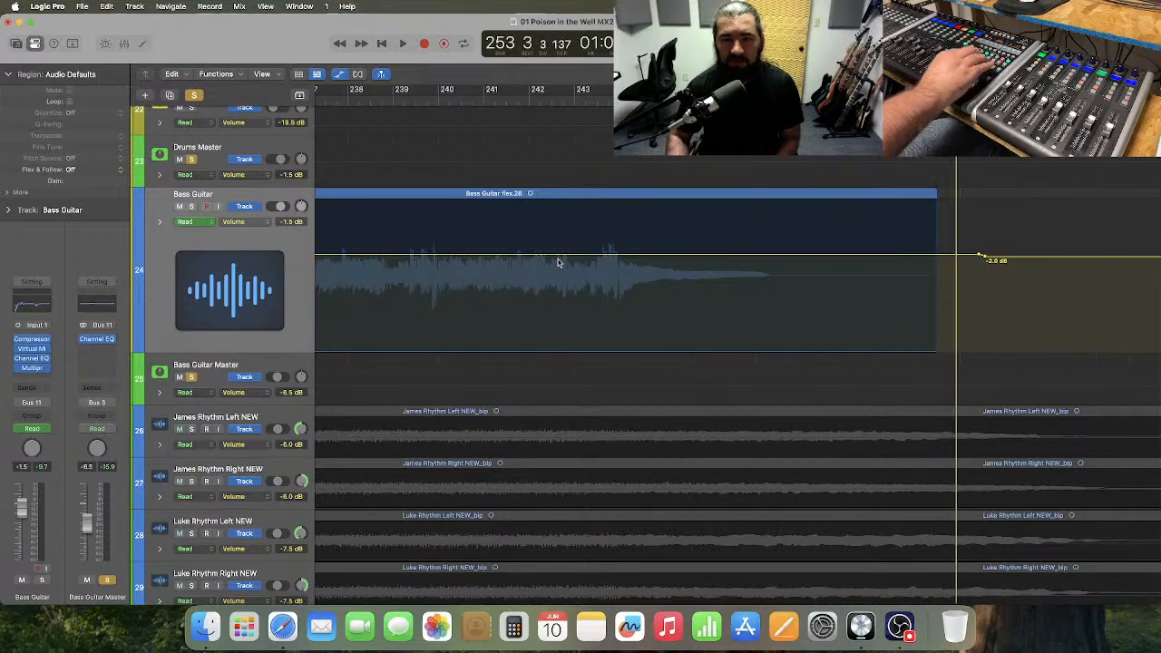
Move the playhead back to bar 244 and play the fading end of the bass region up to about bar 249.
key(comma)
key(comma)
key(comma)
key(comma)
key(comma)
key(comma)
key(comma)
key(comma)
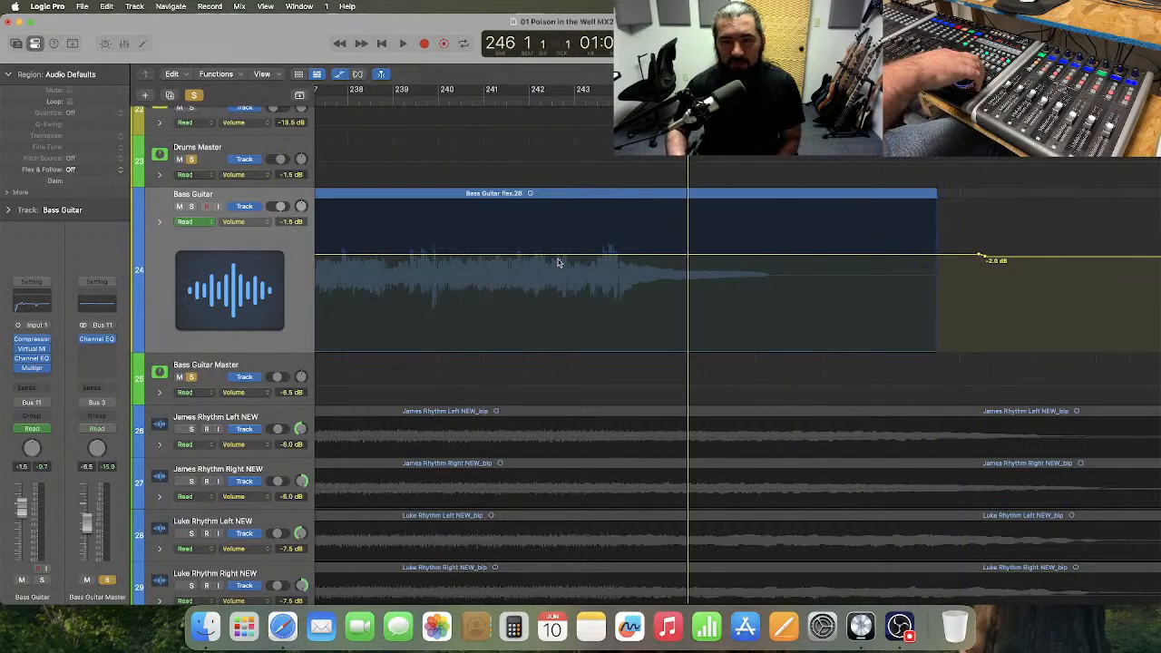
key(period)
key(period)
key(period)
key(period)
key(period)
key(period)
key(period)
key(comma)
key(comma)
key(comma)
key(comma)
key(comma)
key(comma)
key(comma)
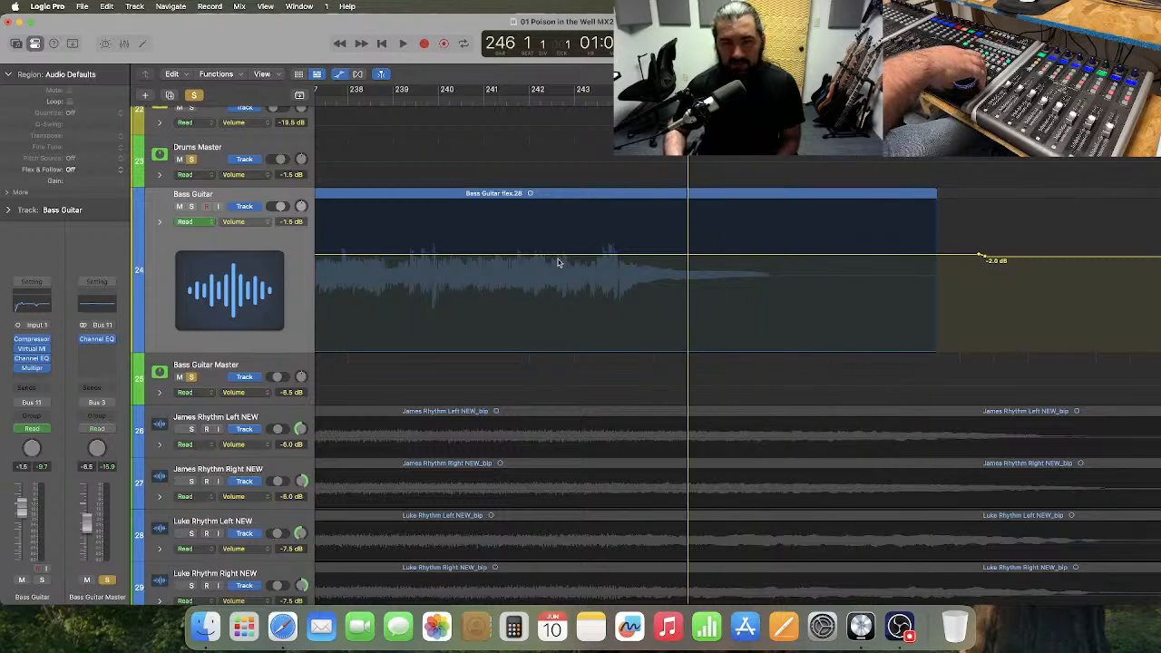
key(period)
key(period)
key(period)
key(comma)
key(comma)
key(comma)
key(comma)
key(comma)
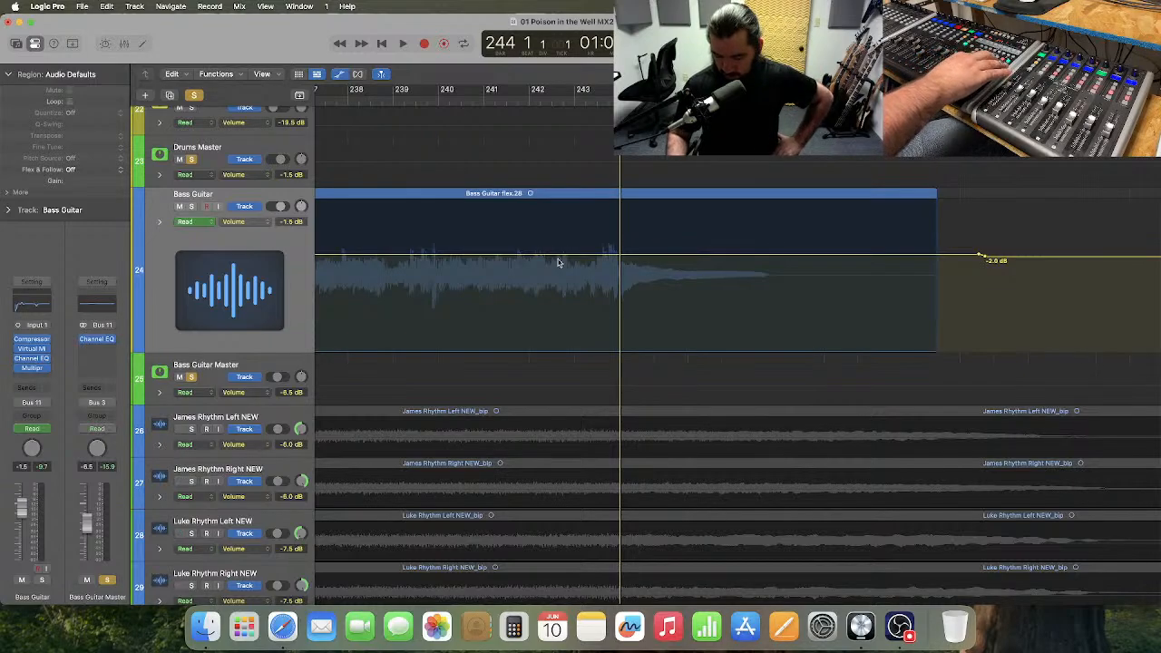
key(space)
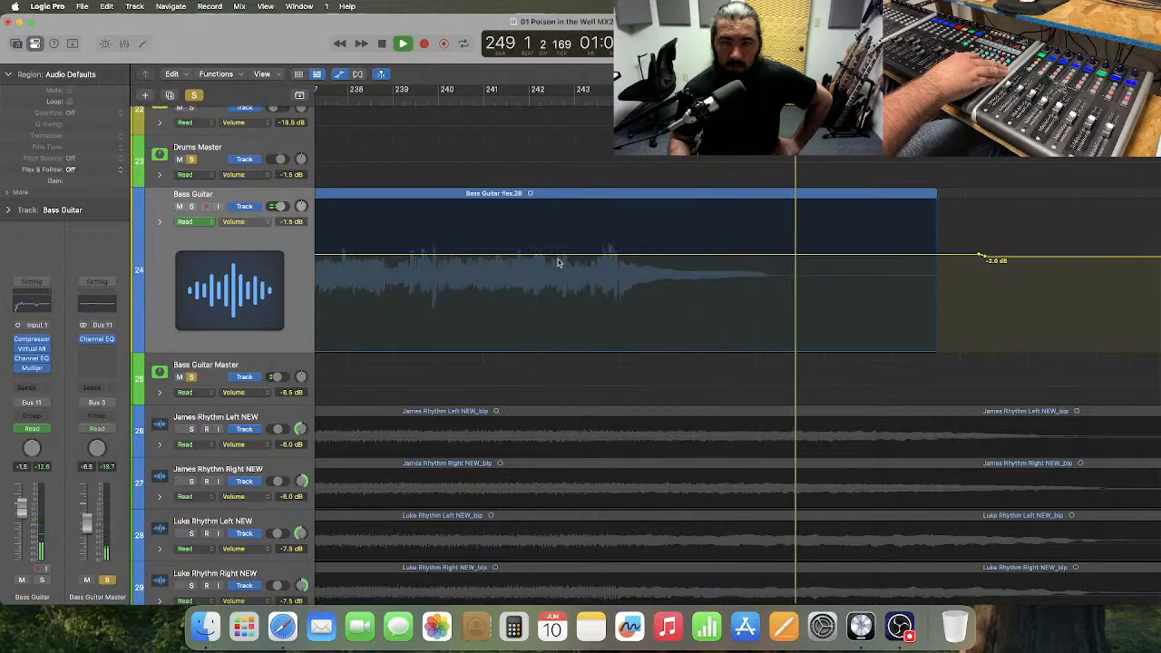
key(space)
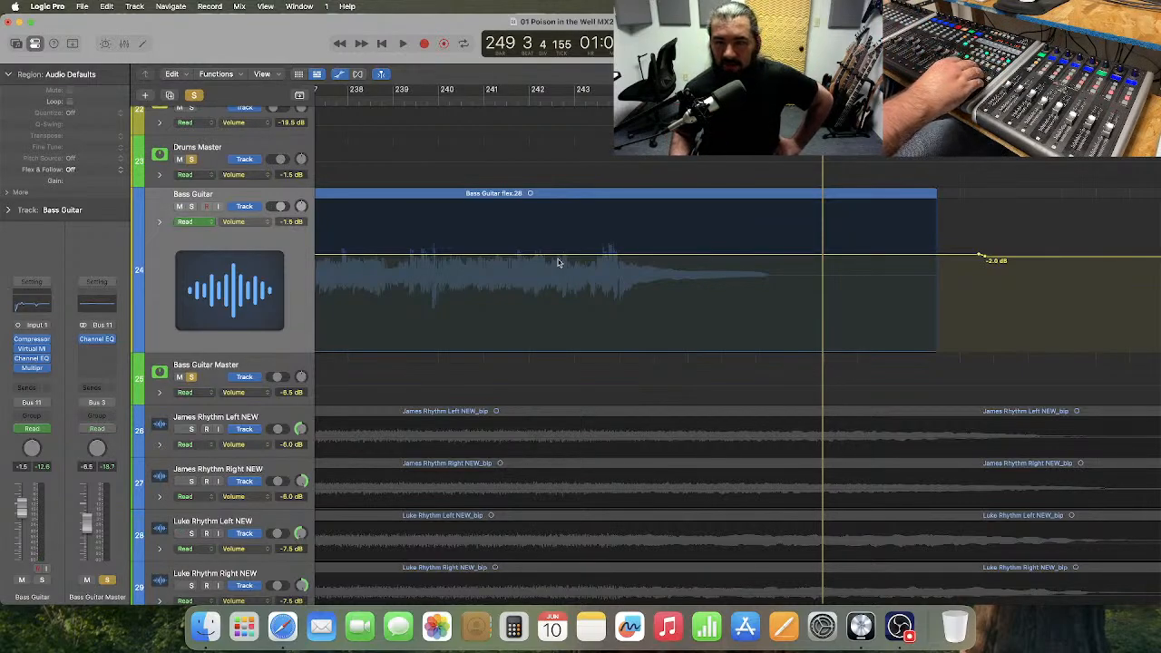
Move the playhead to bar 294, ahead of the final bass section, and listen through to about bar 337.
key(period)
key(period)
key(period)
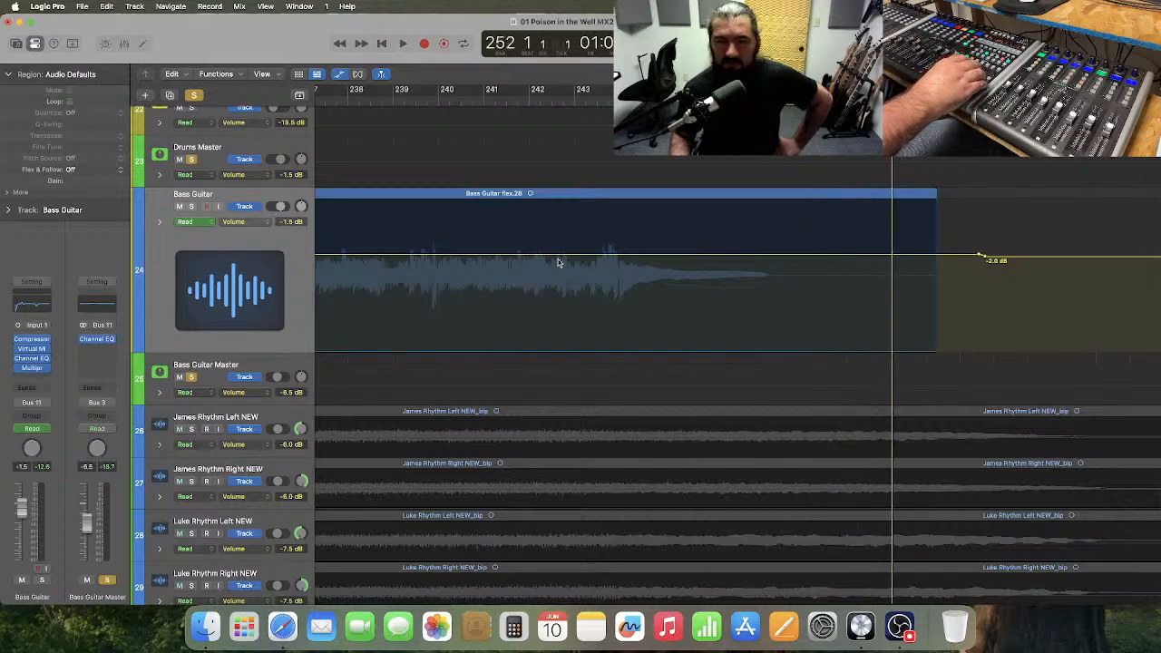
key(period)
key(period)
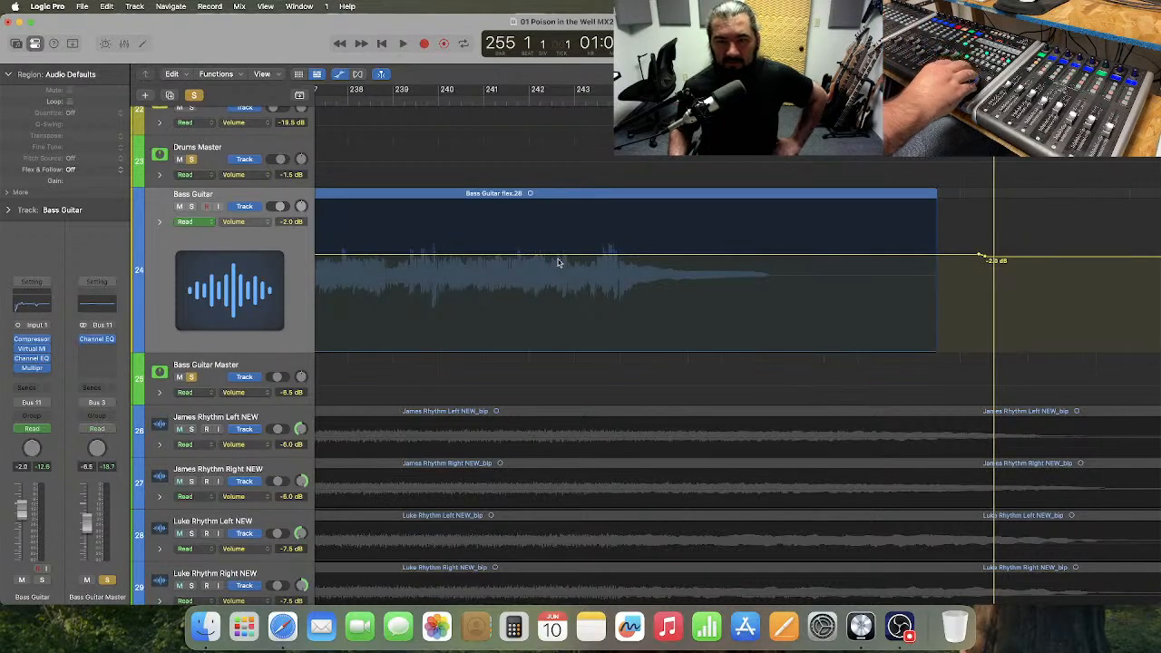
key(period)
key(period)
key(period)
key(period)
key(period)
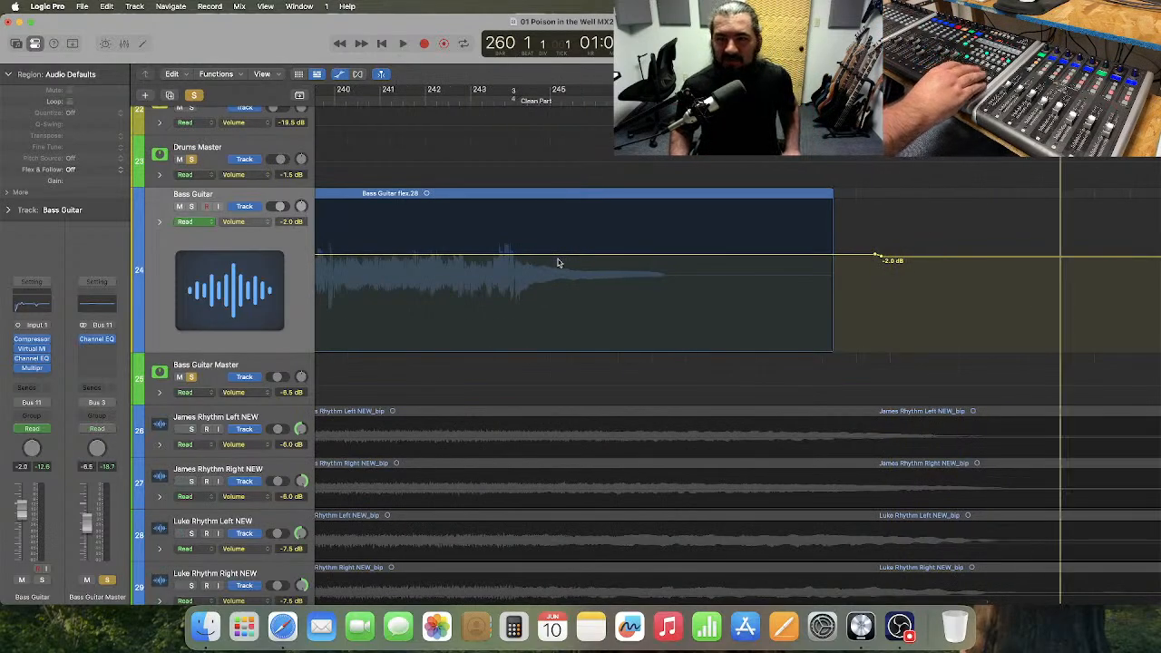
key(period)
key(period)
key(period)
key(period)
key(period)
key(period)
key(period)
key(period)
key(period)
key(period)
key(period)
key(period)
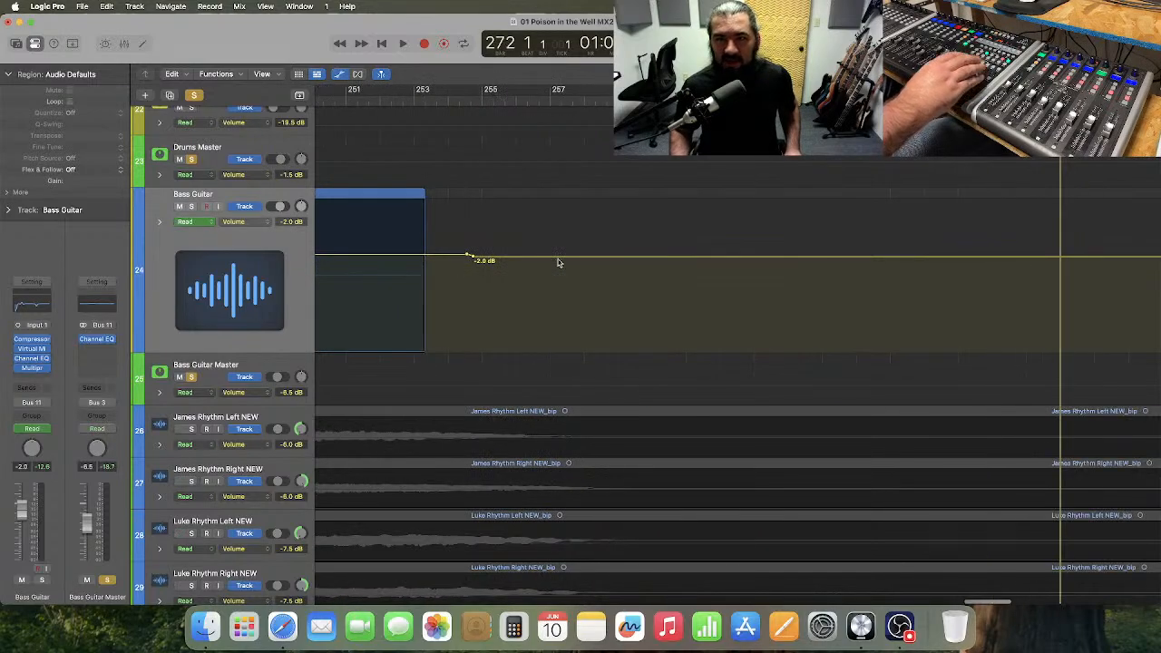
key(period)
key(period)
key(period)
key(period)
key(period)
key(period)
key(period)
key(period)
key(period)
key(period)
key(period)
key(period)
key(period)
key(period)
key(period)
key(period)
key(period)
key(period)
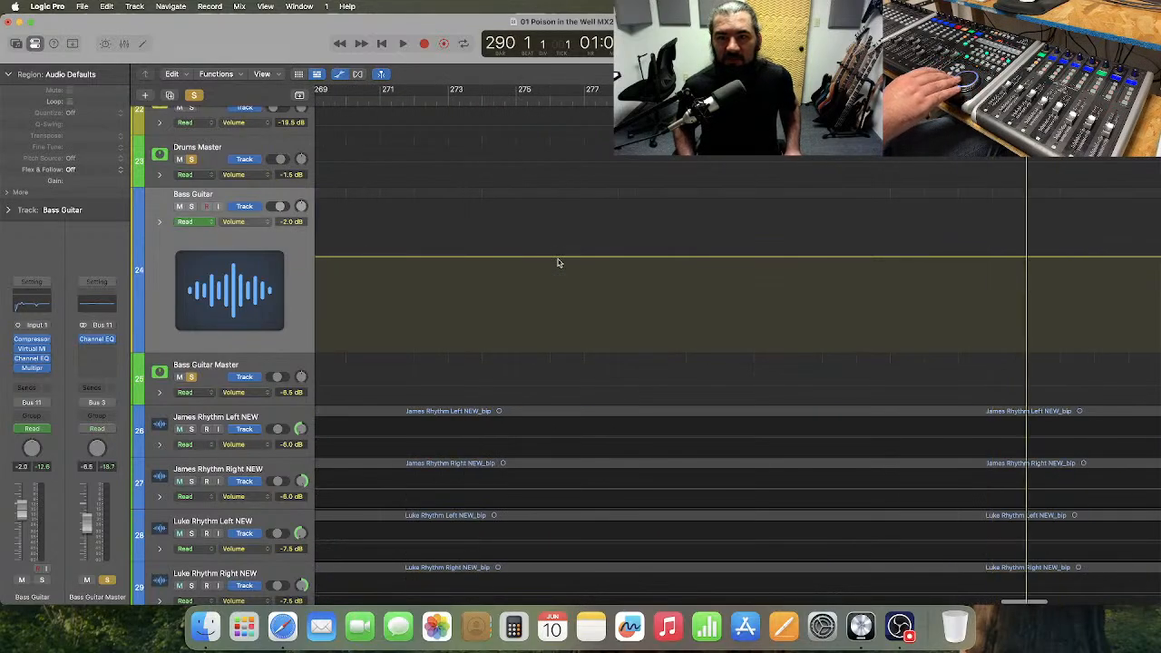
key(period)
key(period)
key(period)
key(period)
key(period)
key(period)
key(period)
key(period)
key(period)
key(period)
key(period)
key(period)
key(period)
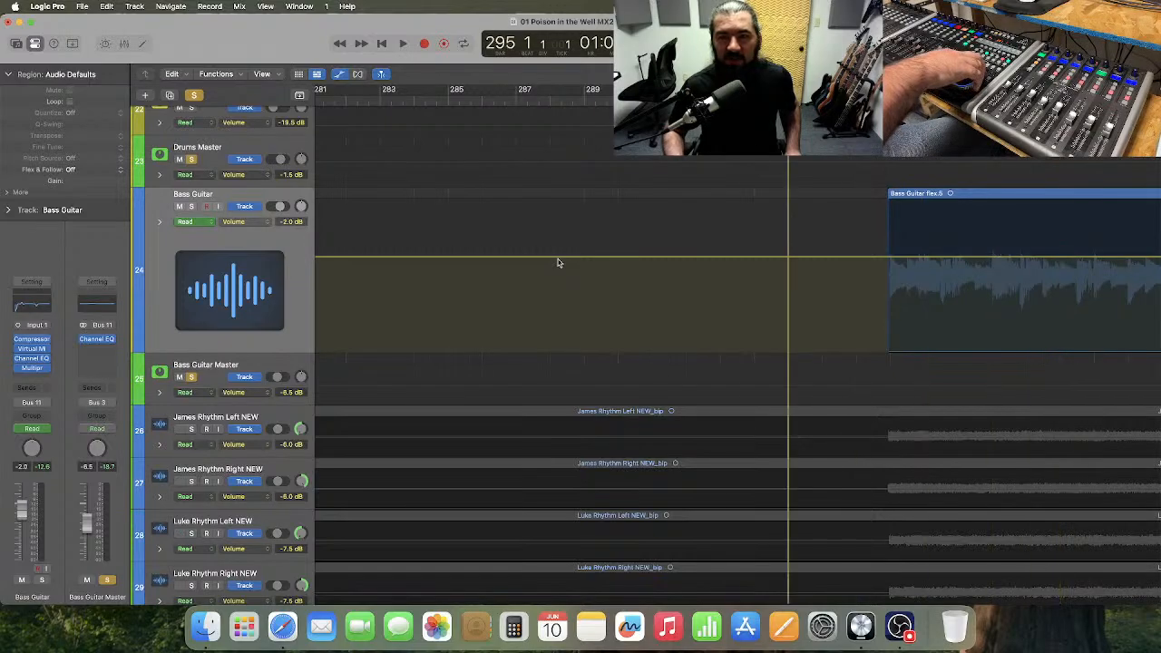
key(comma)
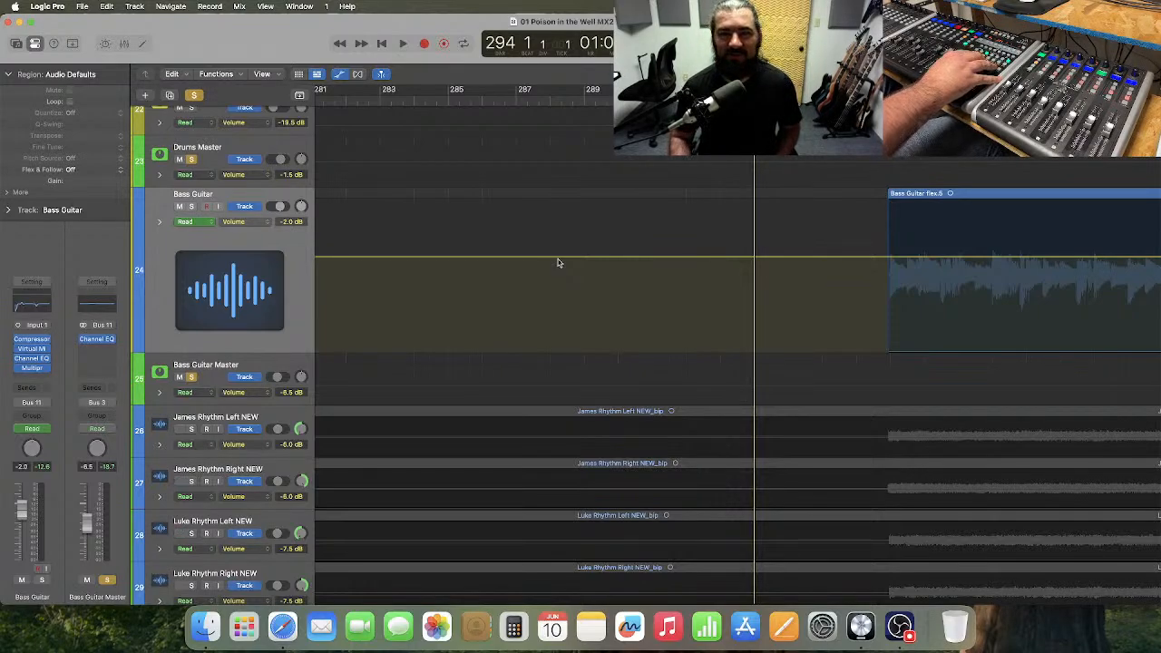
key(space)
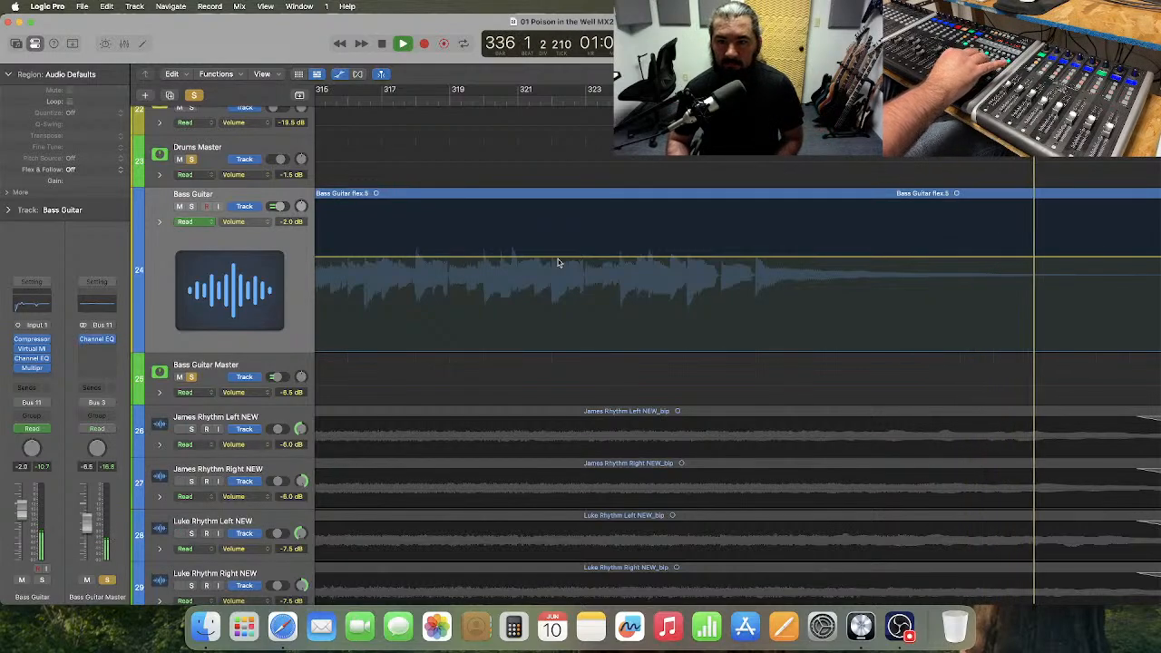
key(space)
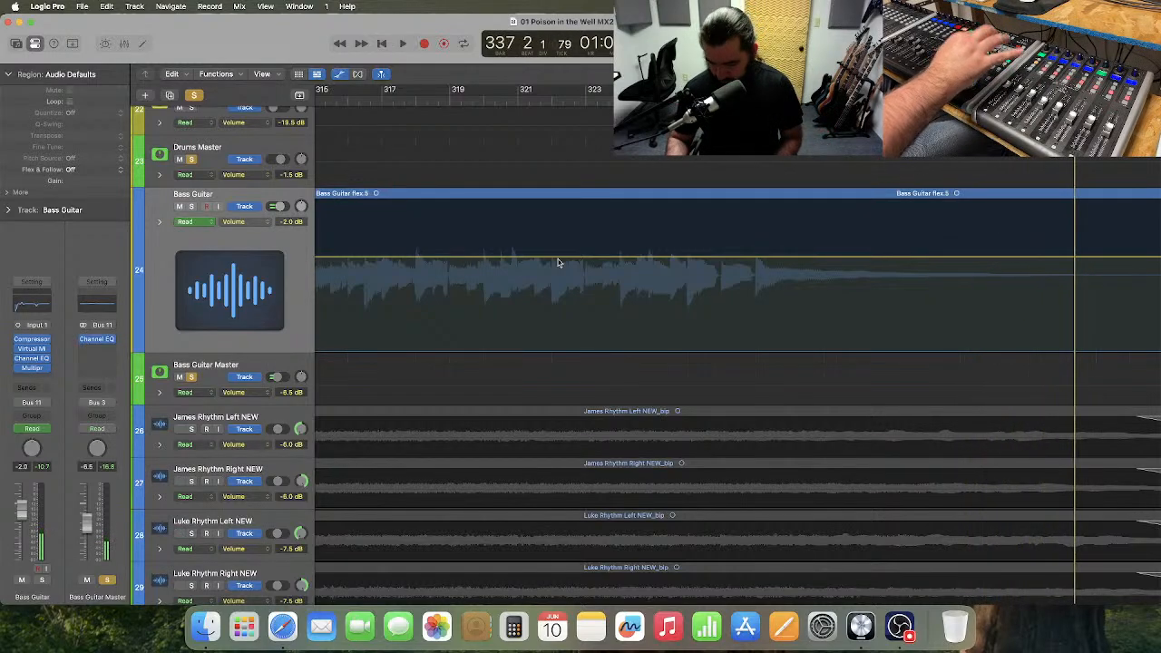
Return the playhead to bar 1, hide the track automation and reduce the Bass Guitar track to normal height.
key(Return)
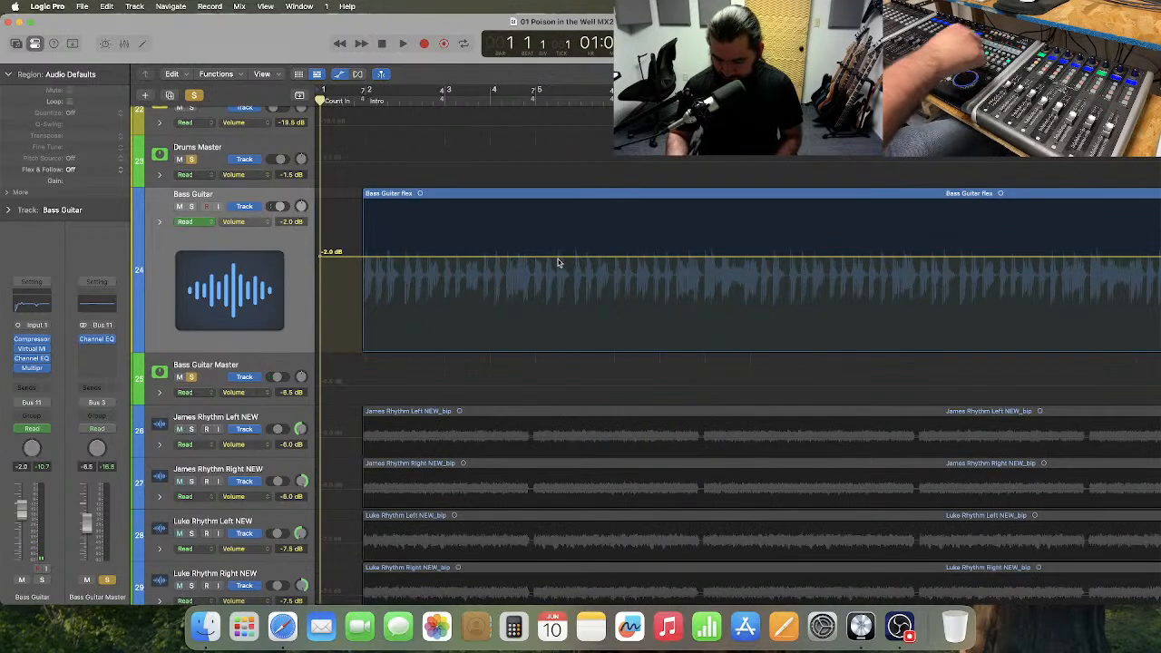
click(340, 75)
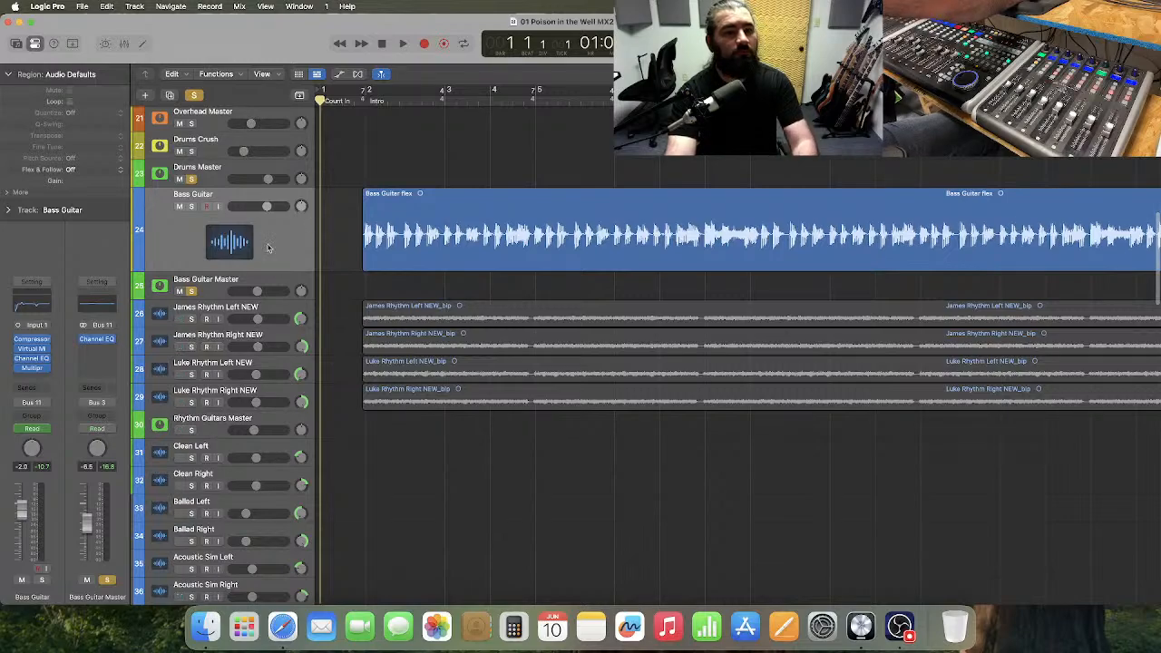
drag(269, 269, 282, 212)
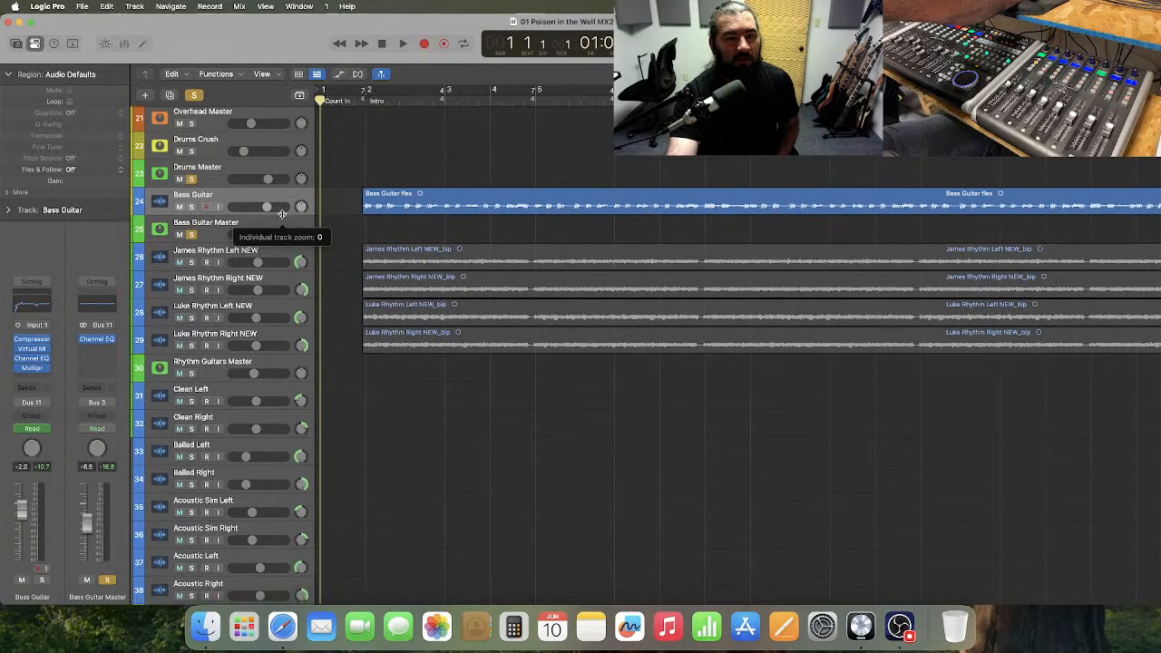
Turn off all track solos and view the Bass Guitar Master, Rhythm Guitars Master and Bass Guitar channel strips in turn.
click(194, 96)
click(256, 226)
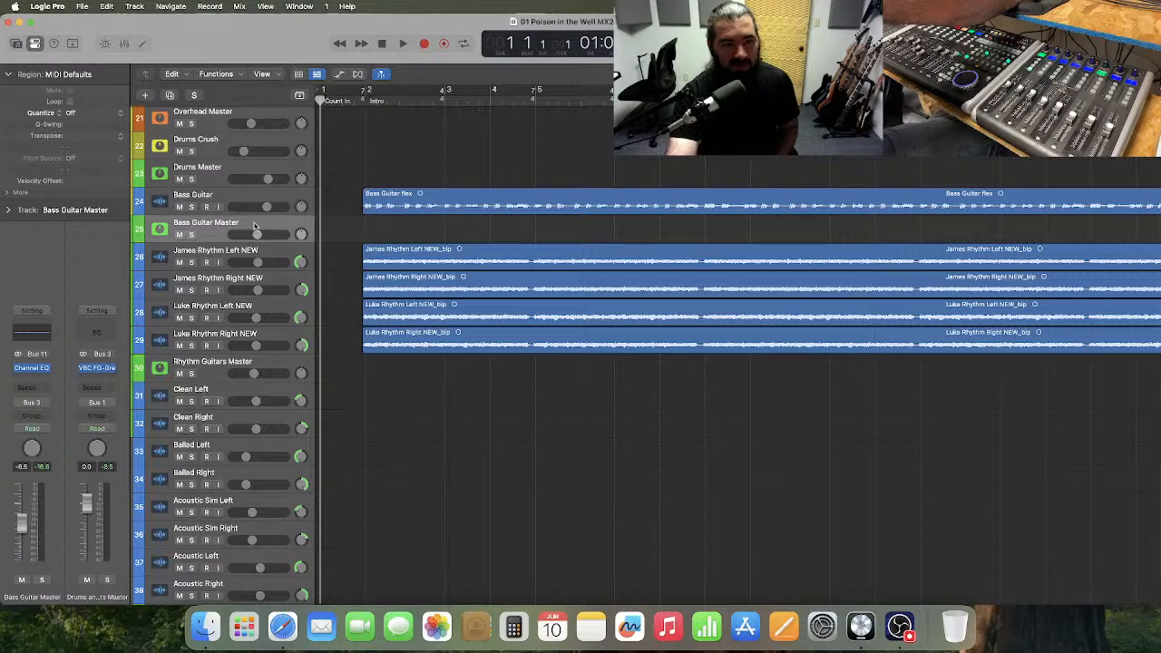
scroll(255, 226, down, 1)
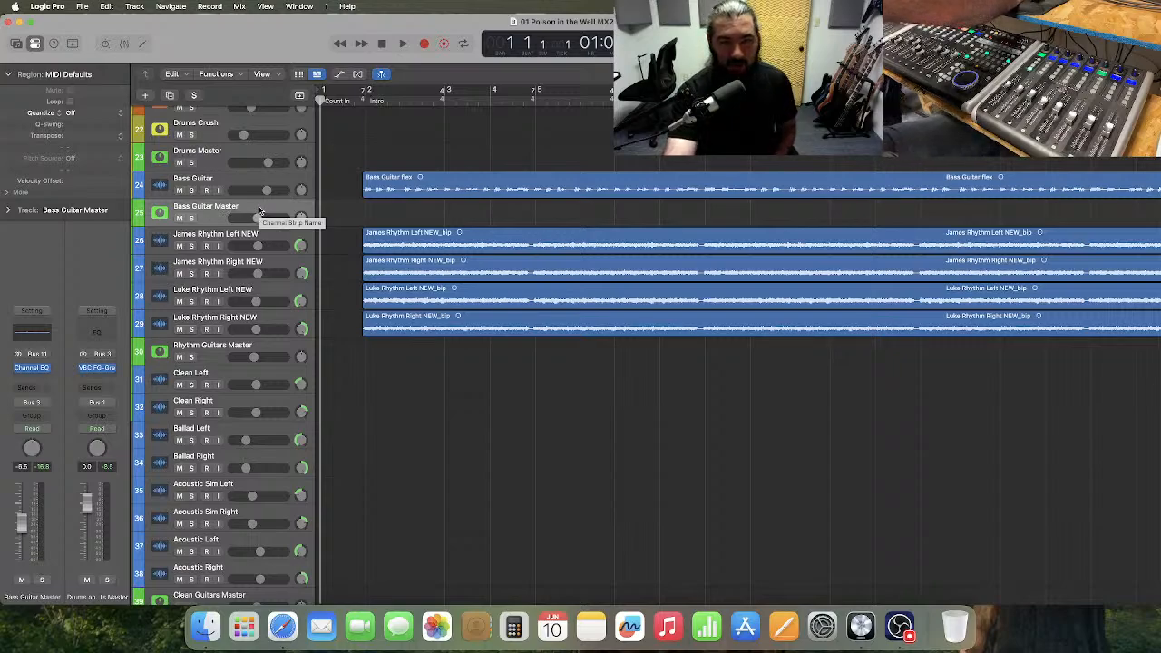
click(272, 349)
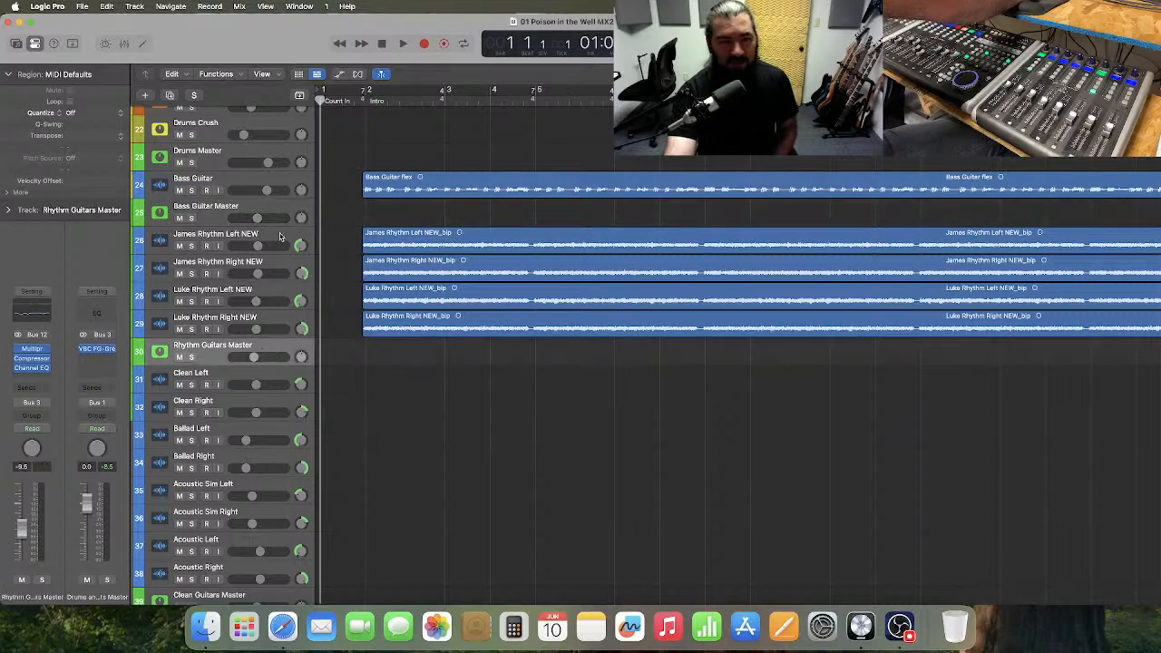
click(249, 178)
click(347, 212)
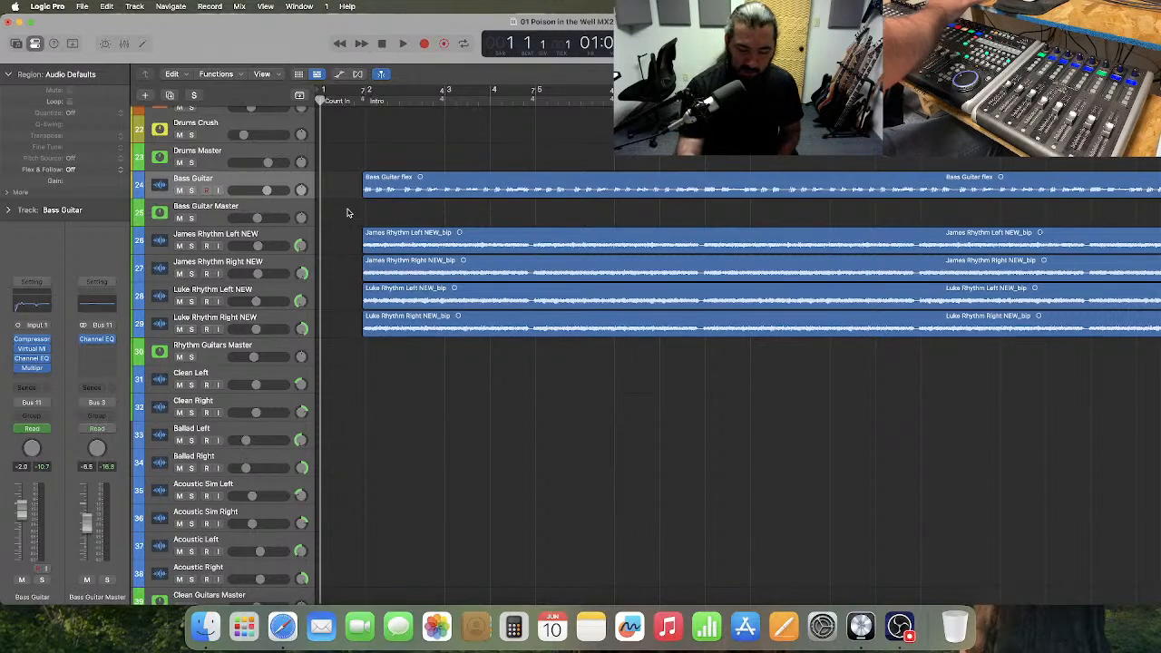
With the whole song in view, pull the Bass Guitar fader all the way down and play the opening bars to test its automation.
key(super+Left)
key(super+Left)
key(super+Left)
key(super+Left)
key(super+Left)
key(super+Left)
key(super+Left)
key(super+Left)
key(super+Left)
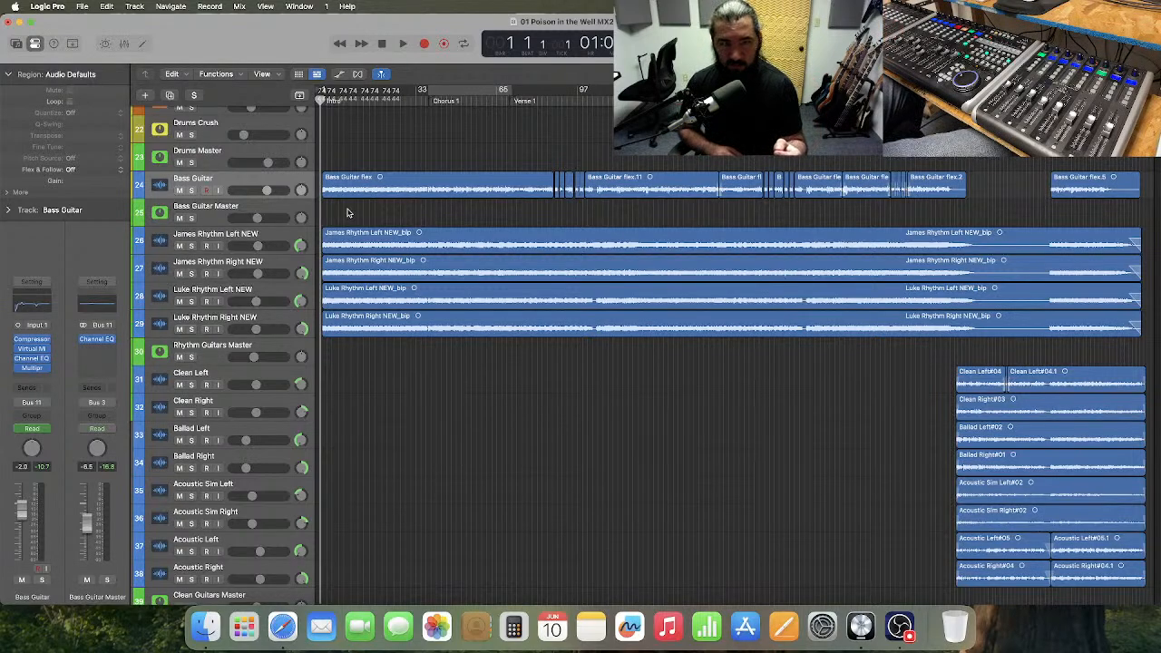
click(260, 181)
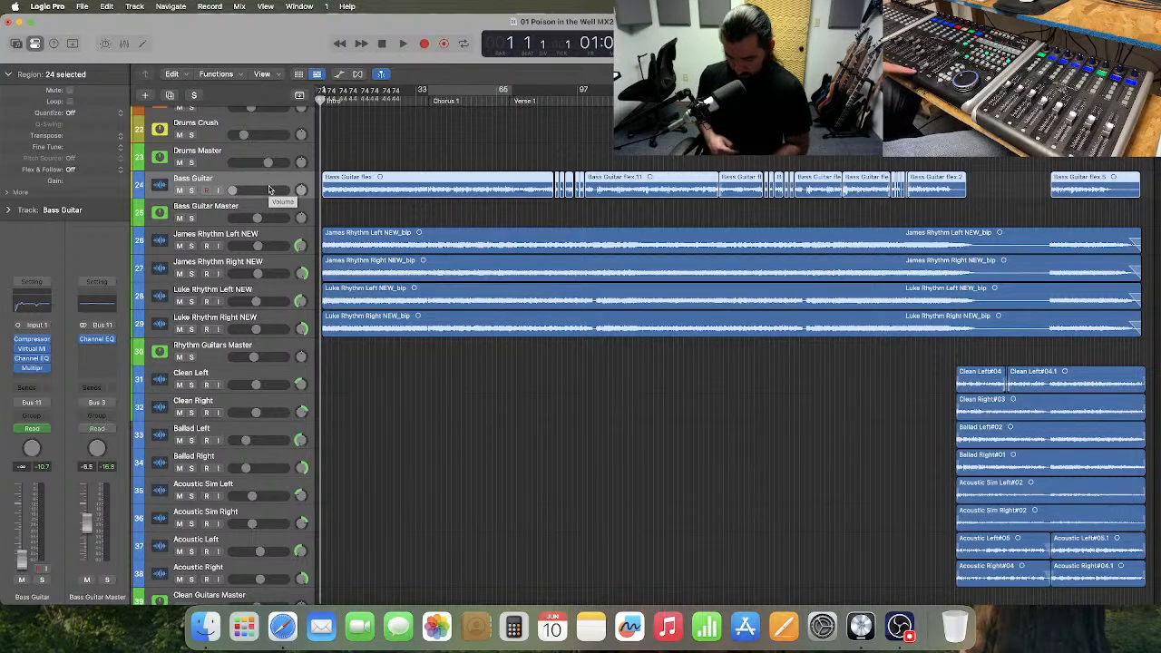
key(space)
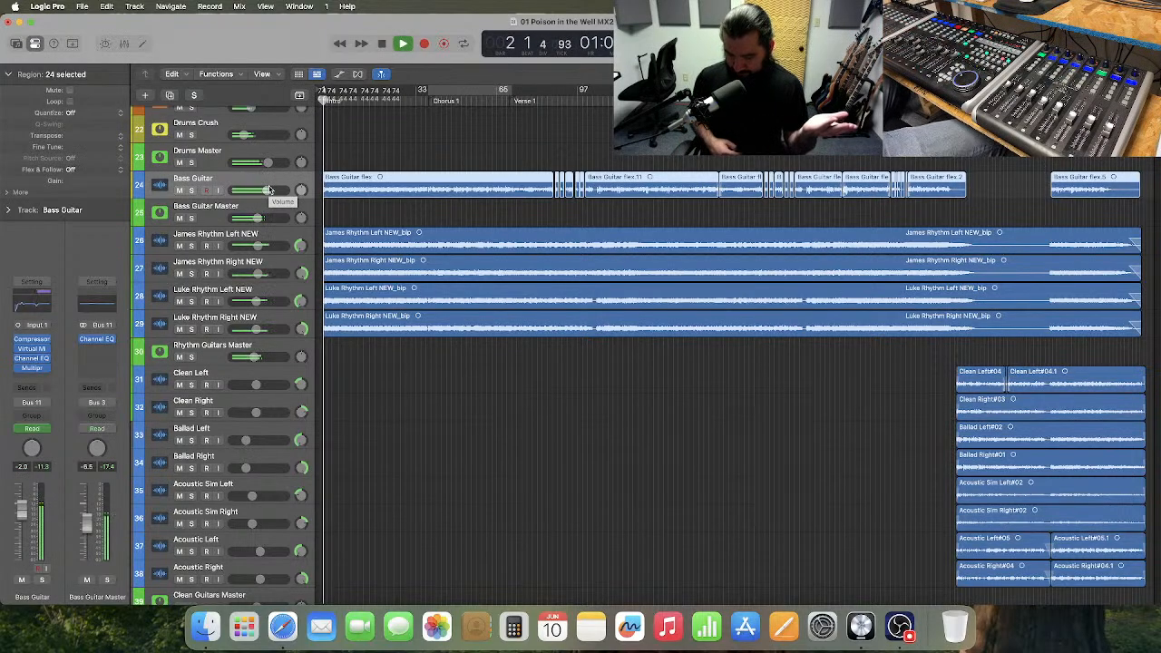
key(space)
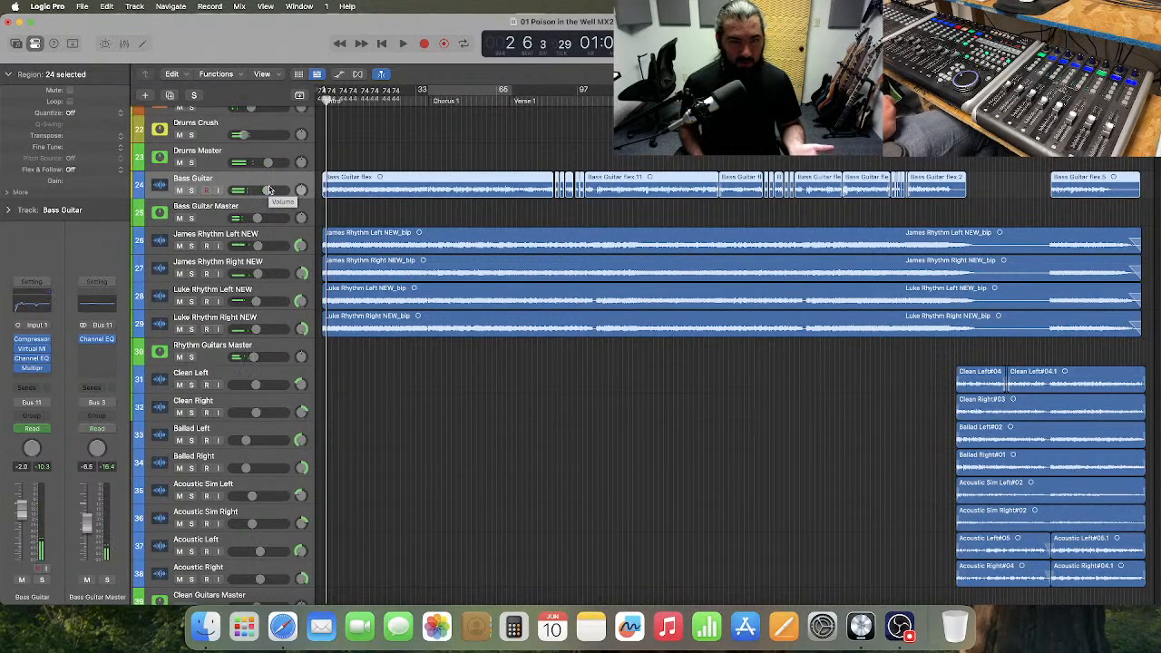
Select the Bass Guitar Master track and show the track volume automation lanes across the full song.
scroll(341, 192, down, 1)
click(341, 192)
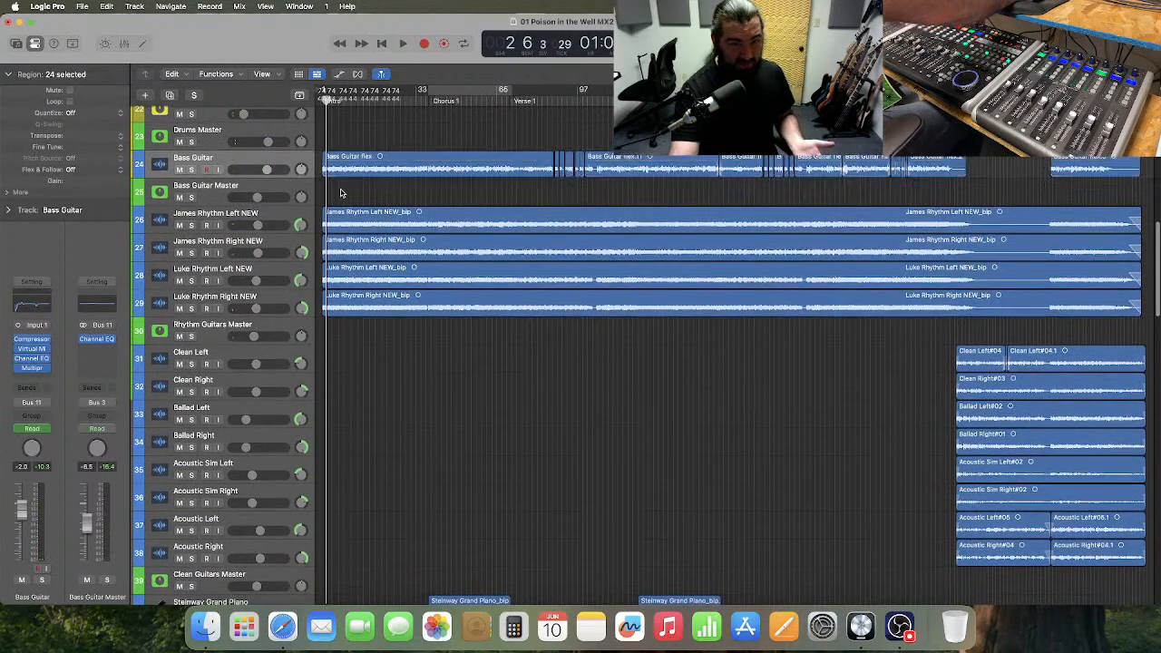
click(271, 188)
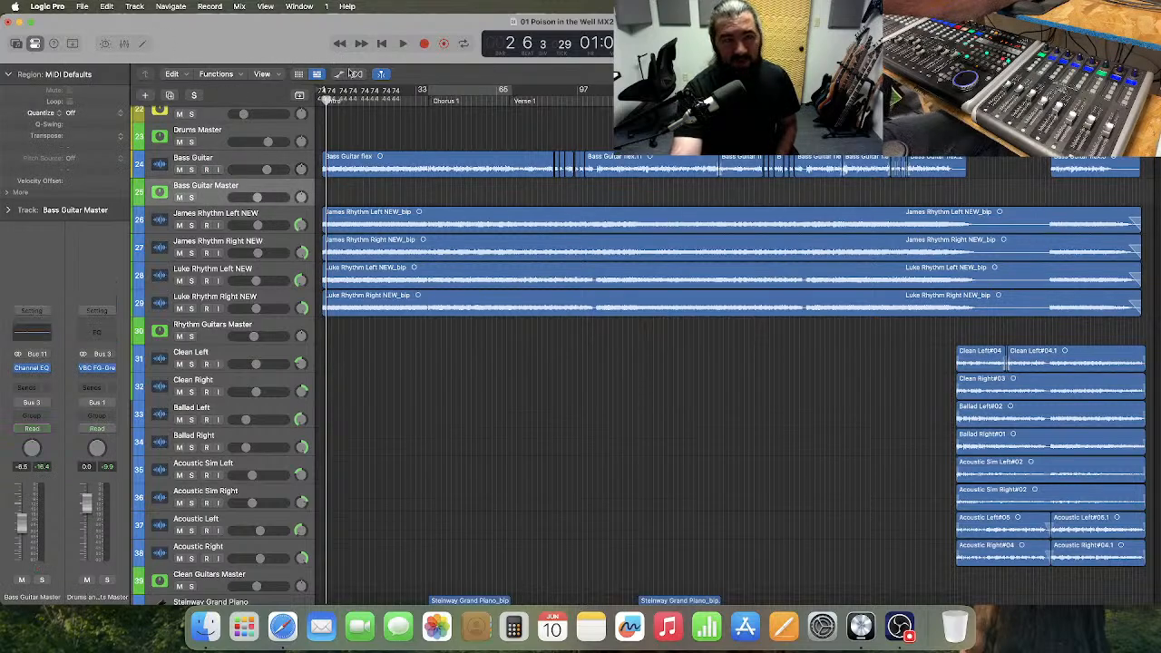
click(341, 74)
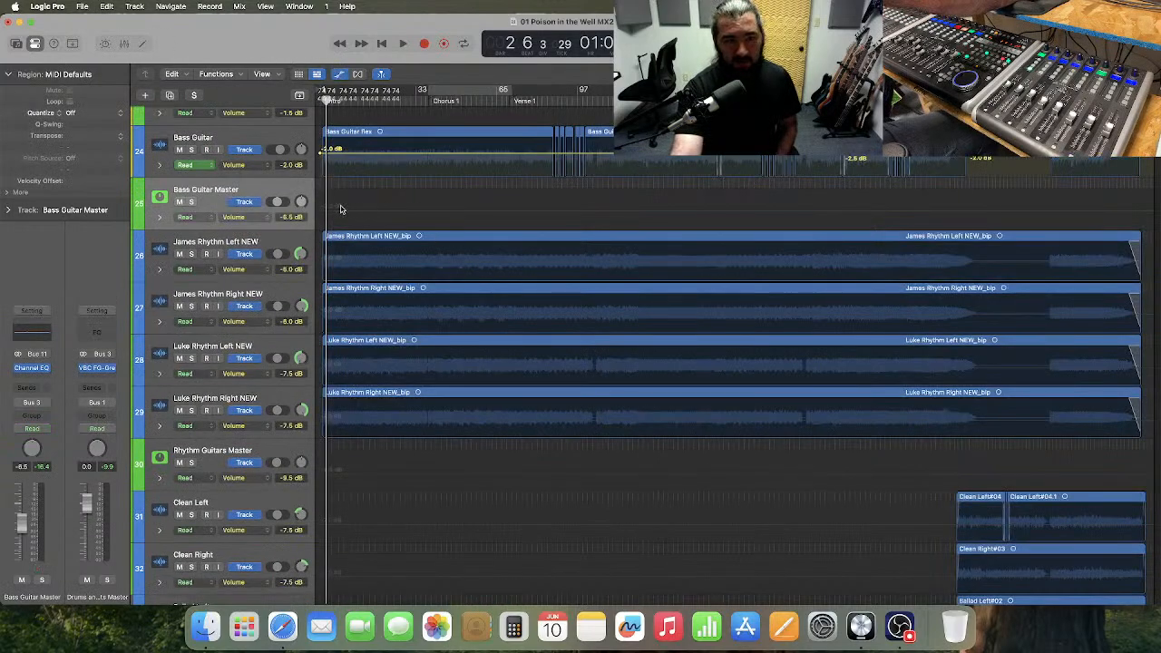
click(338, 75)
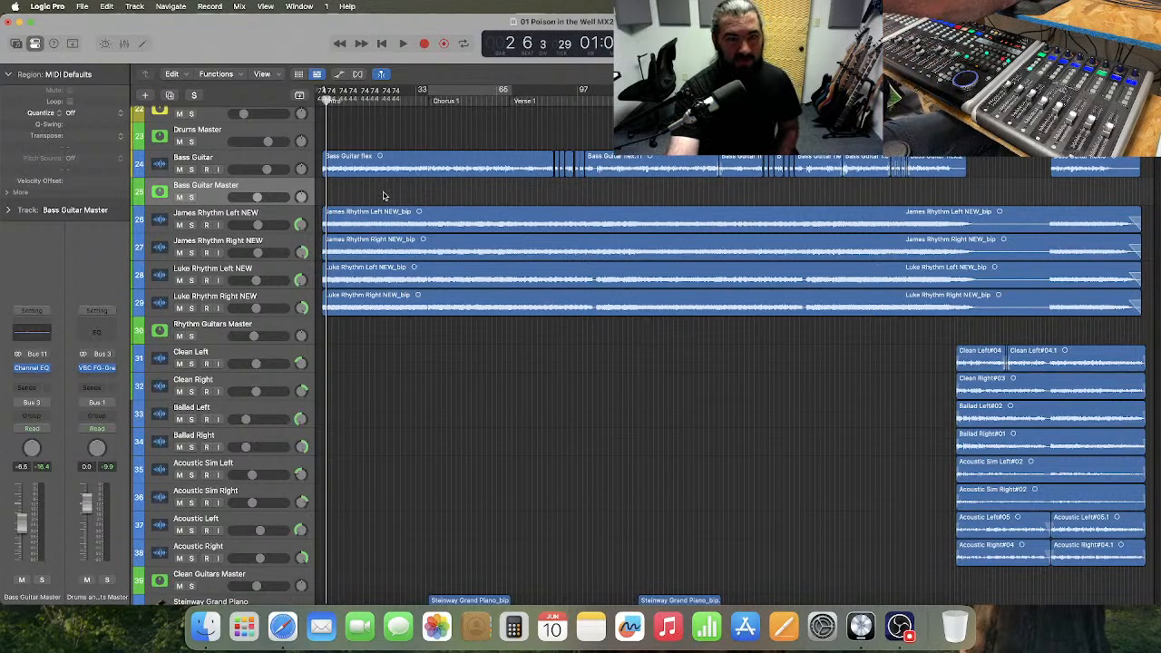
click(339, 74)
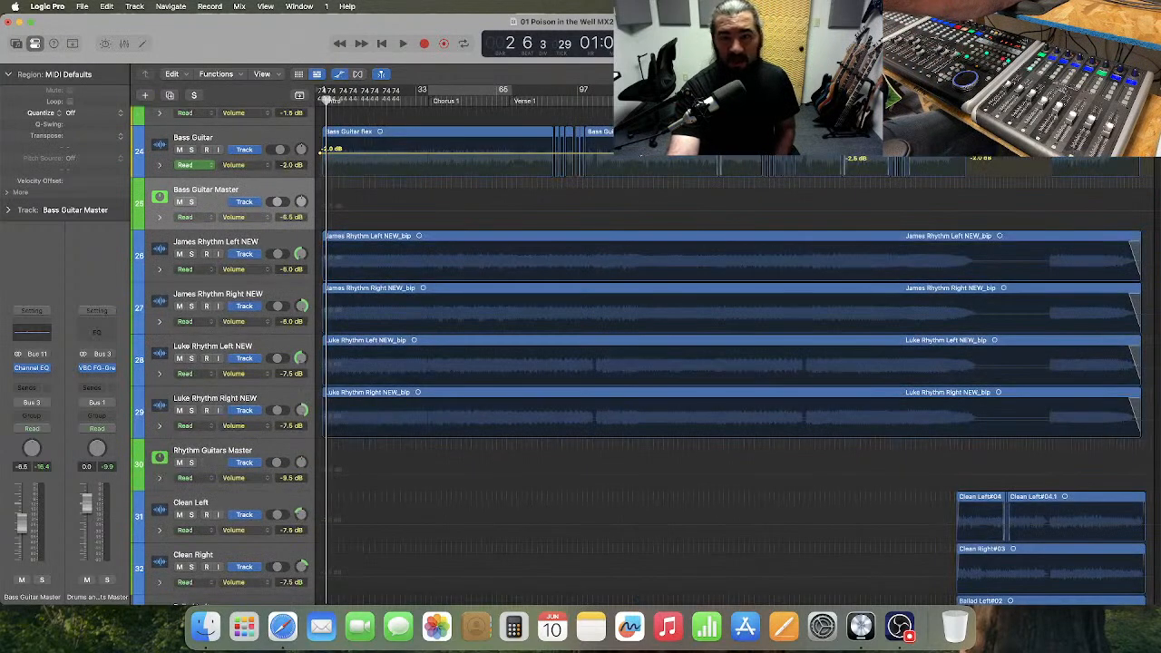
drag(998, 168, 314, 169)
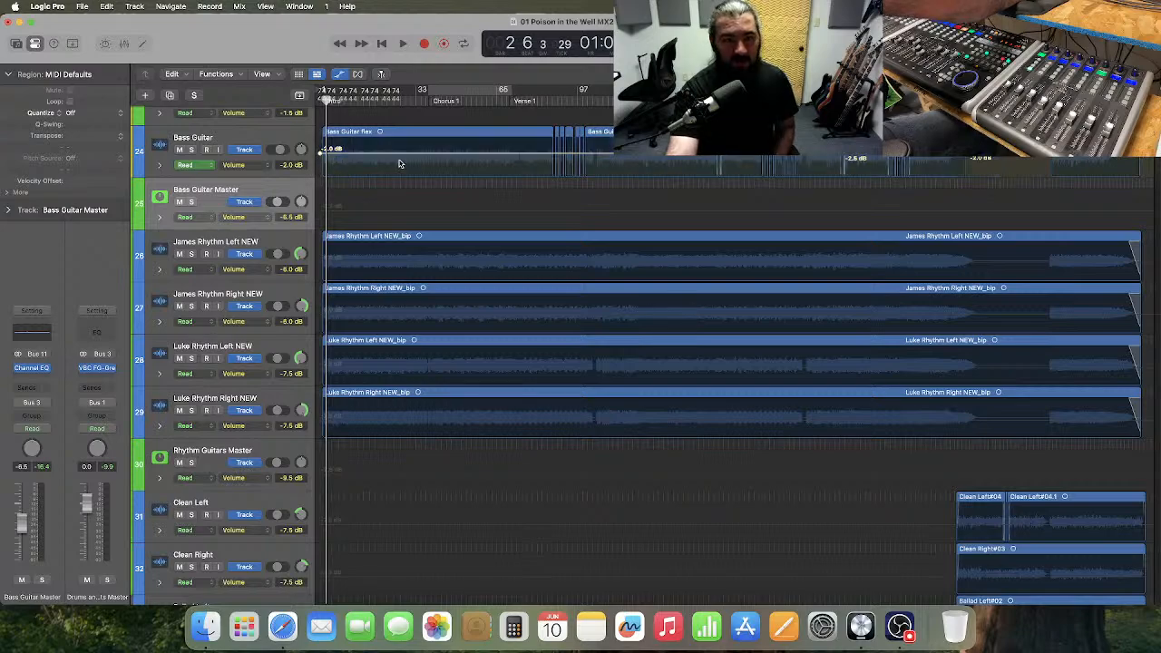
Hide the automation, return to bar 1, and solo Rhythm Guitars Master with Drums Master in place of Bass Guitar Master.
click(340, 73)
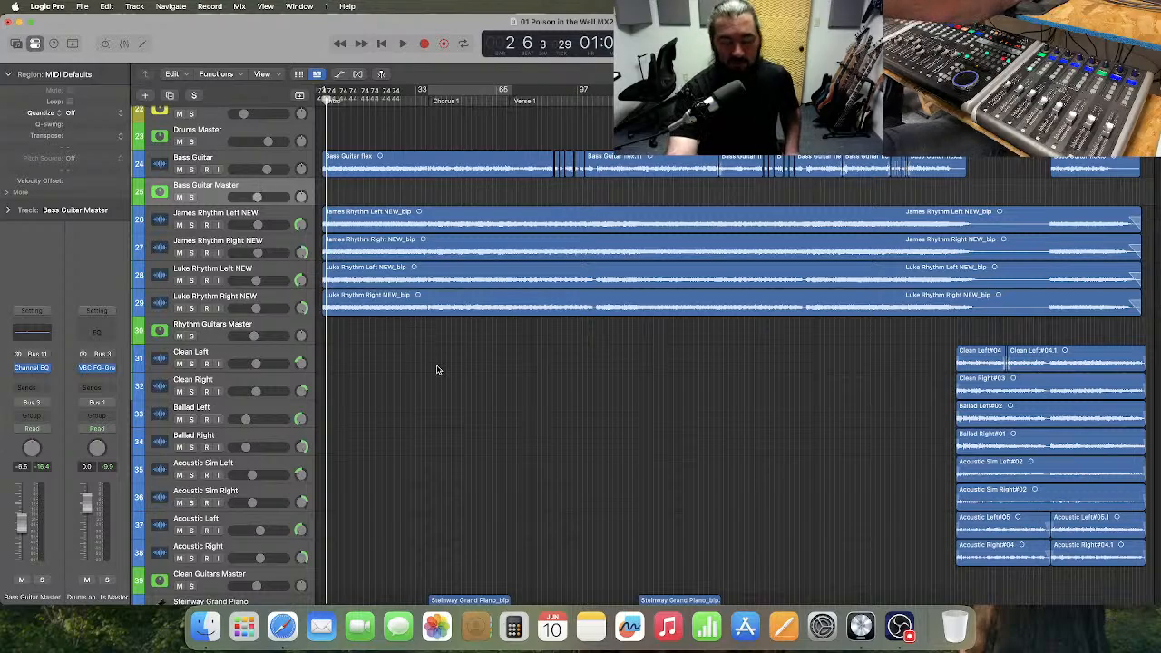
key(Return)
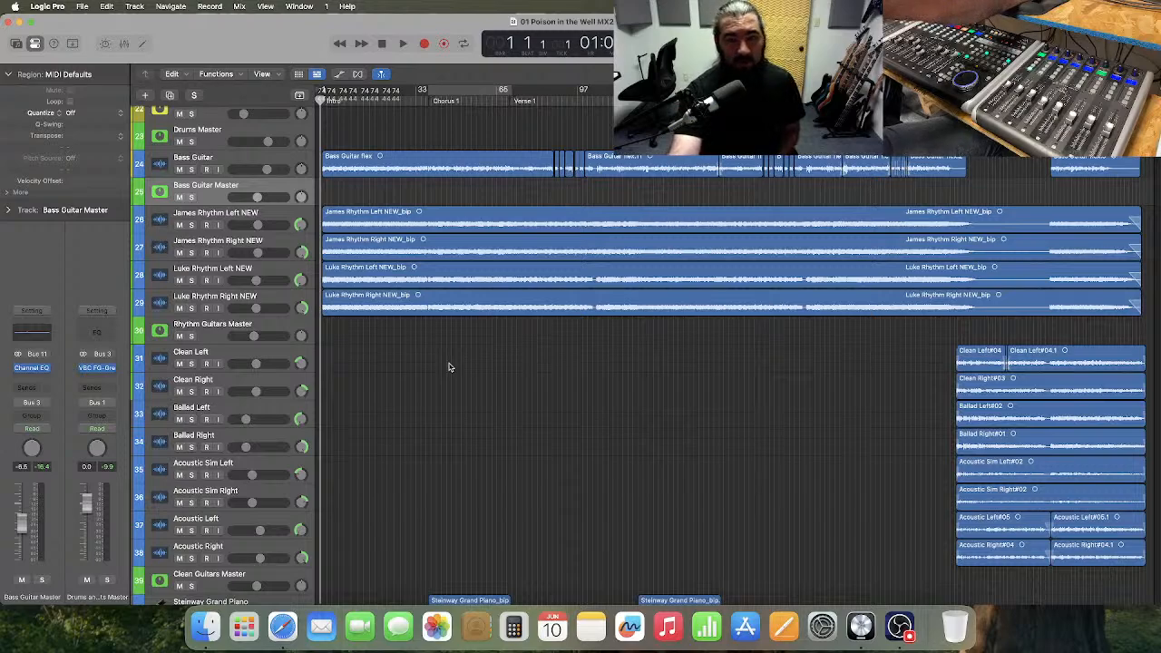
click(268, 329)
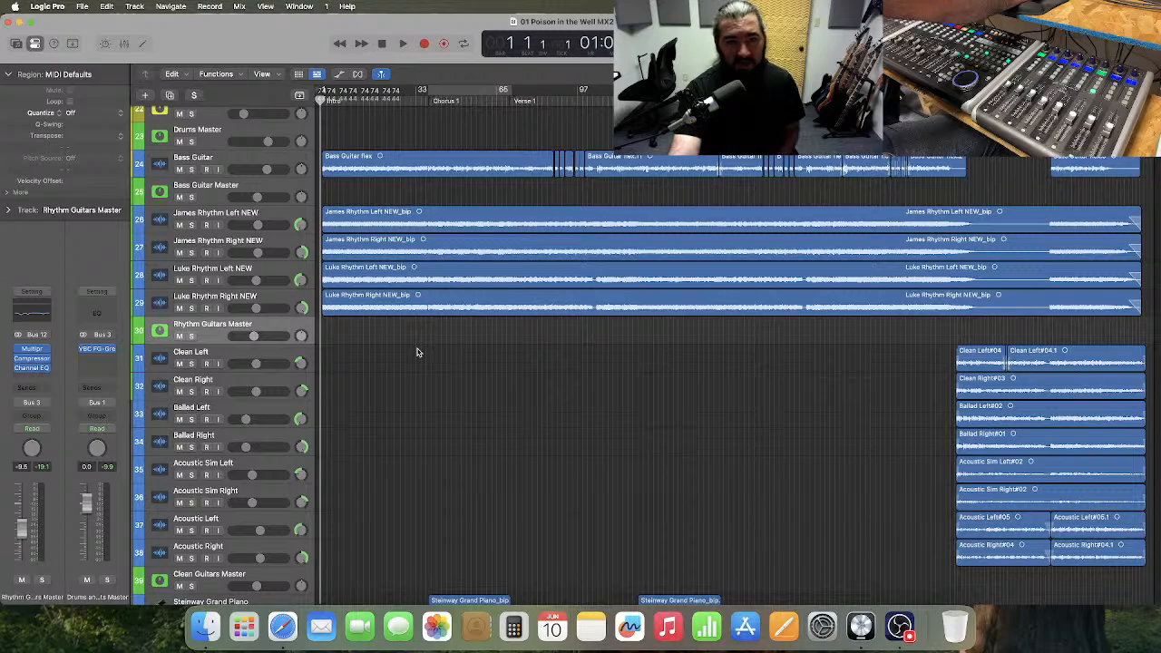
click(194, 96)
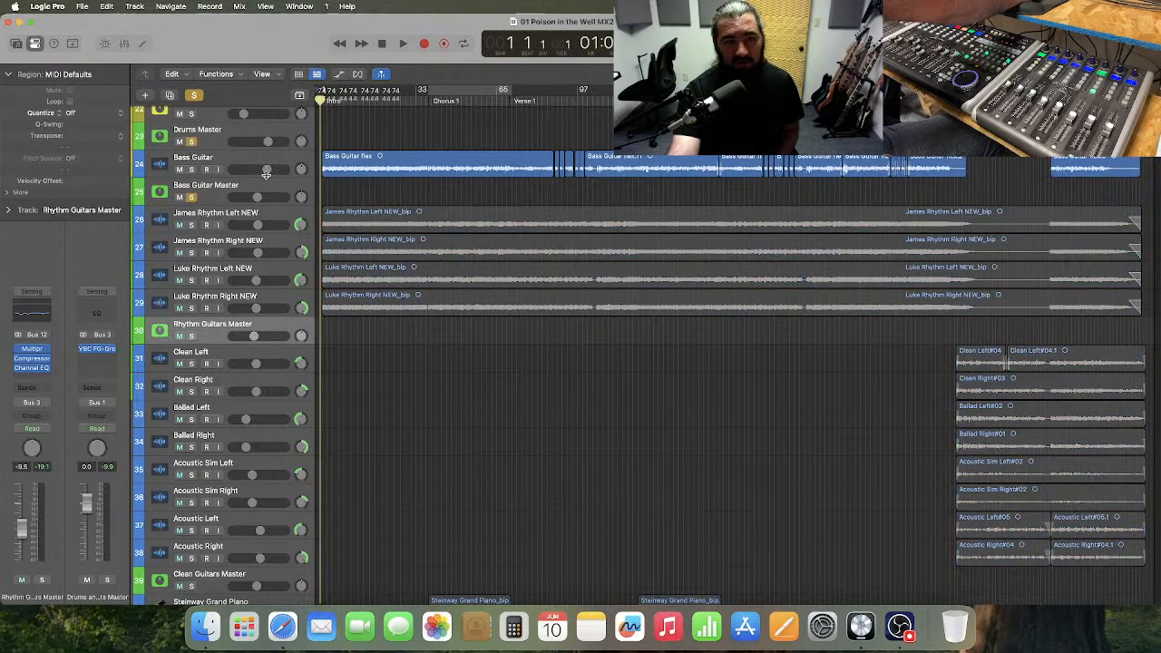
click(191, 196)
click(191, 336)
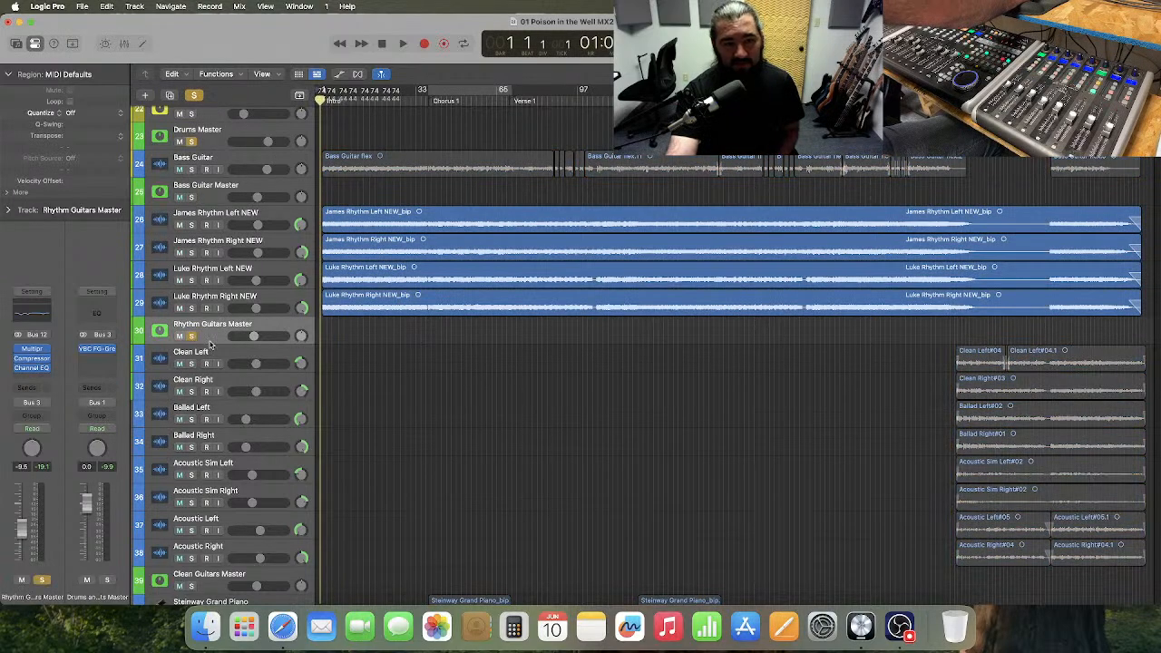
Show the track automation and create flat volume automation on the four rhythm guitar tracks, 26 to 29, at their current levels.
click(341, 74)
scroll(370, 281, up, 3)
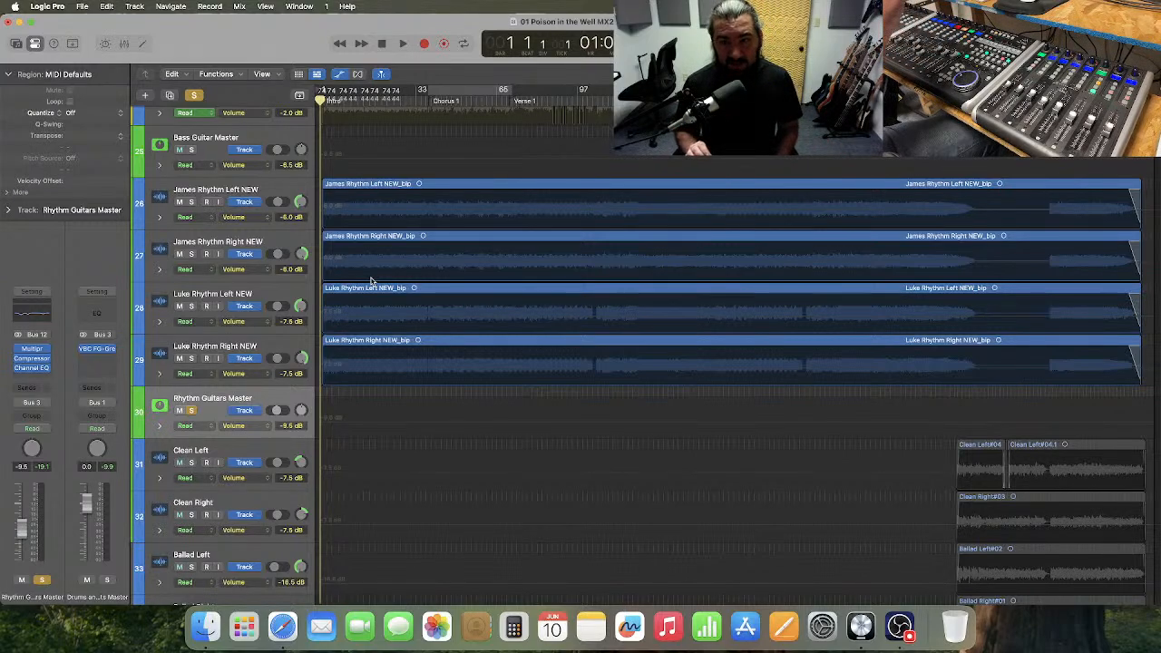
click(402, 204)
click(406, 250)
click(408, 303)
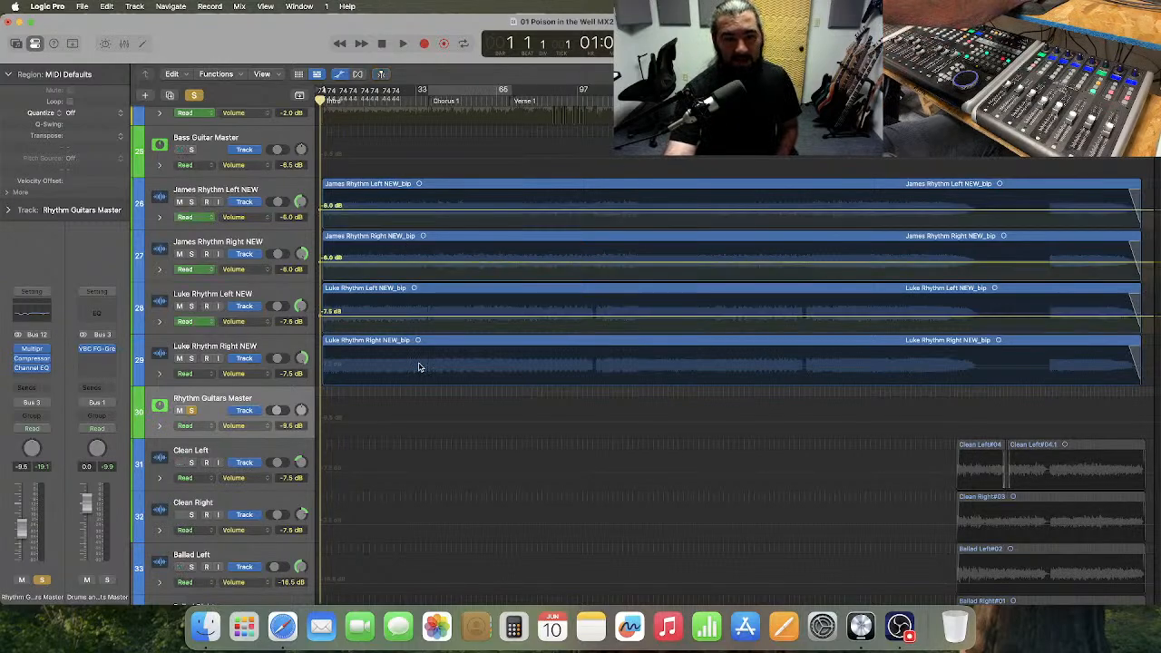
click(417, 363)
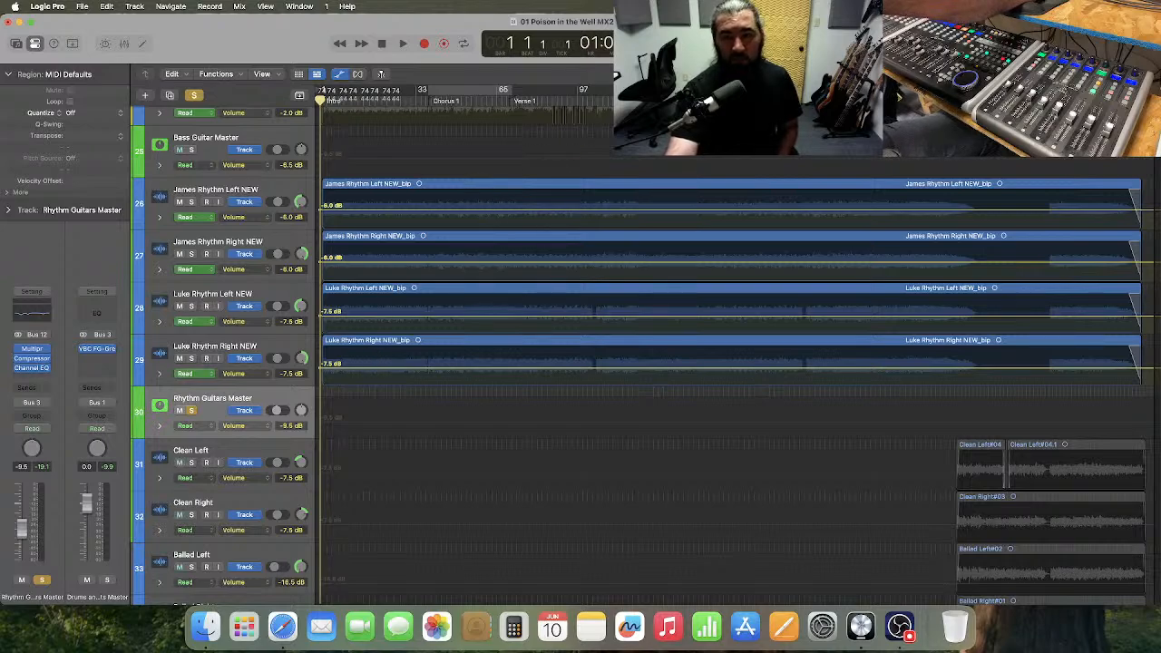
Choose a snap setting and add volume automation points on tracks 26 to 29 around the section from bar 204 to about bar 244.
click(876, 74)
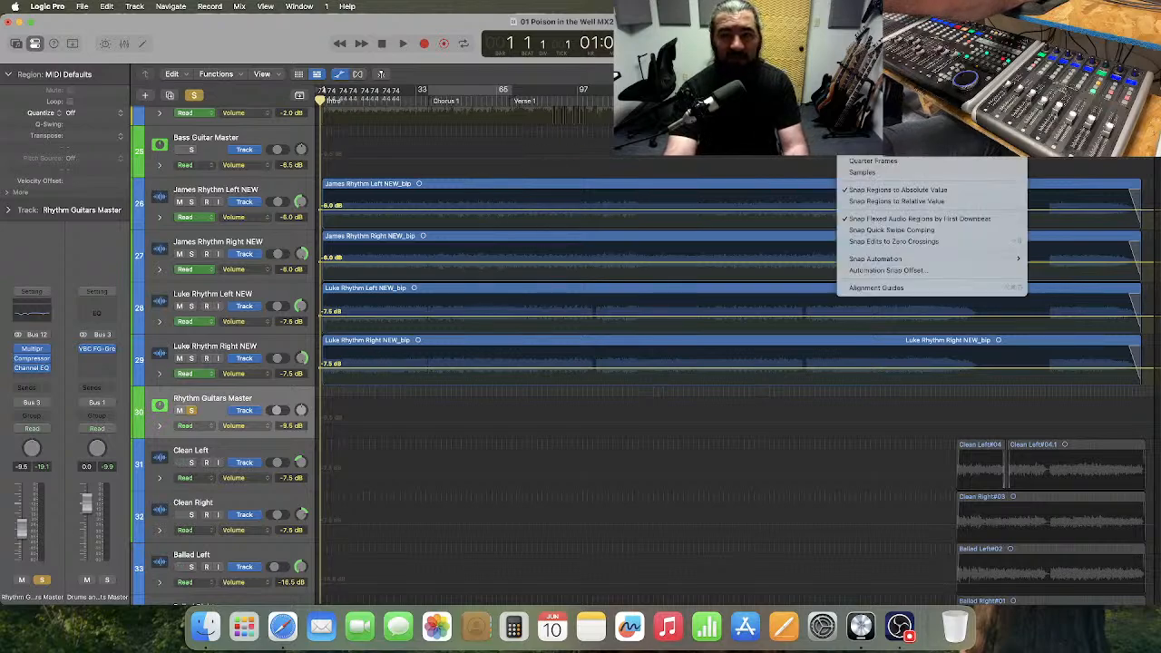
click(872, 98)
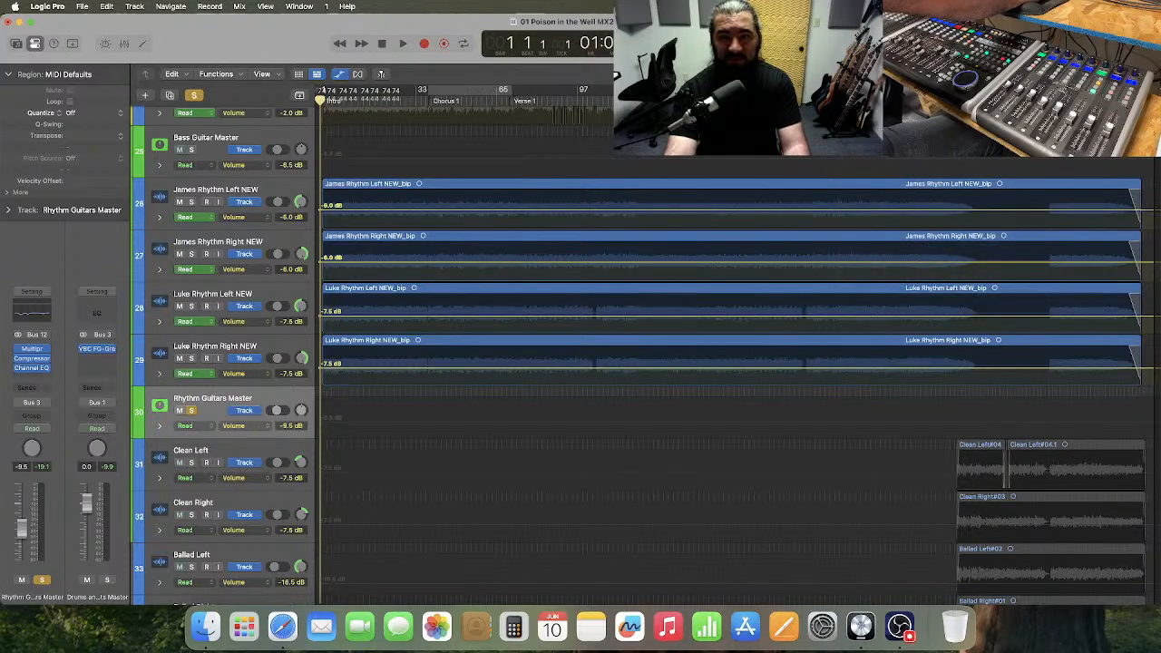
click(840, 181)
key(super+Right)
key(super+Right)
key(super+Right)
key(super+Right)
key(super+Right)
key(super+Right)
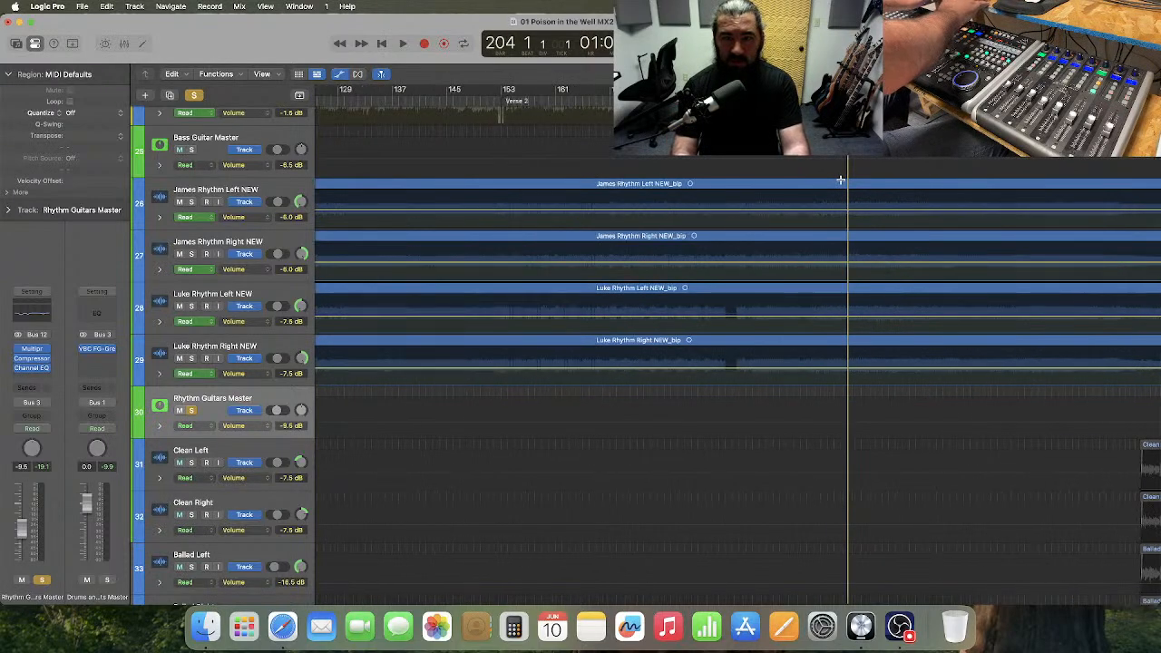
scroll(842, 184, right, 5)
scroll(560, 228, right, 5)
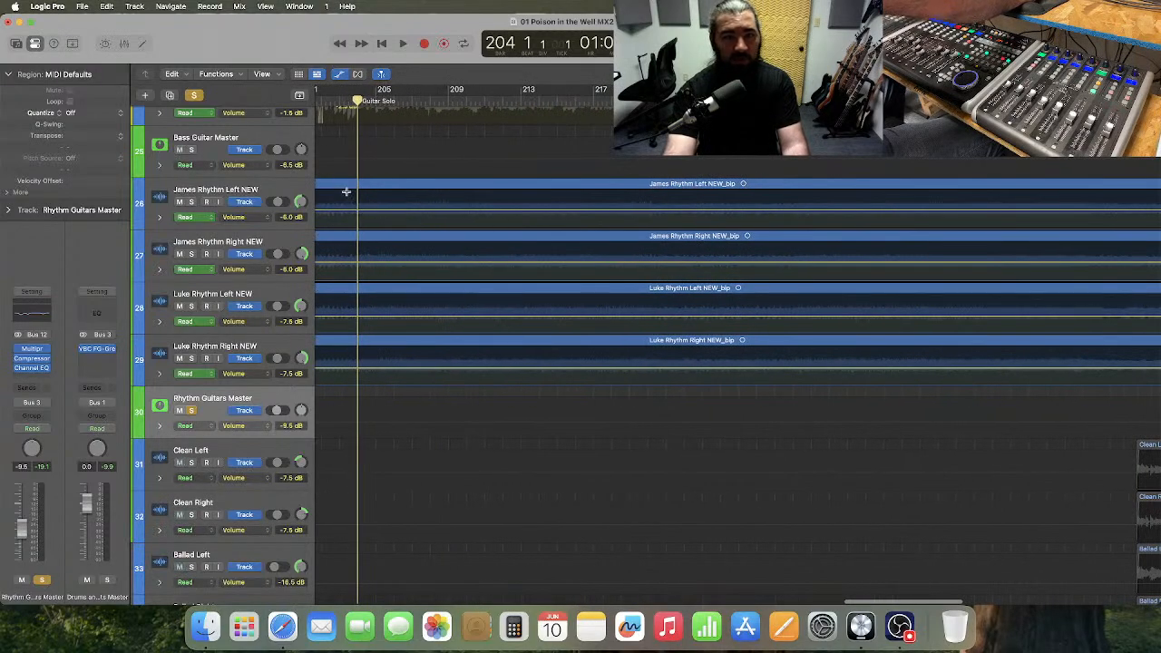
drag(357, 199, 1084, 342)
scroll(1084, 342, up, 1)
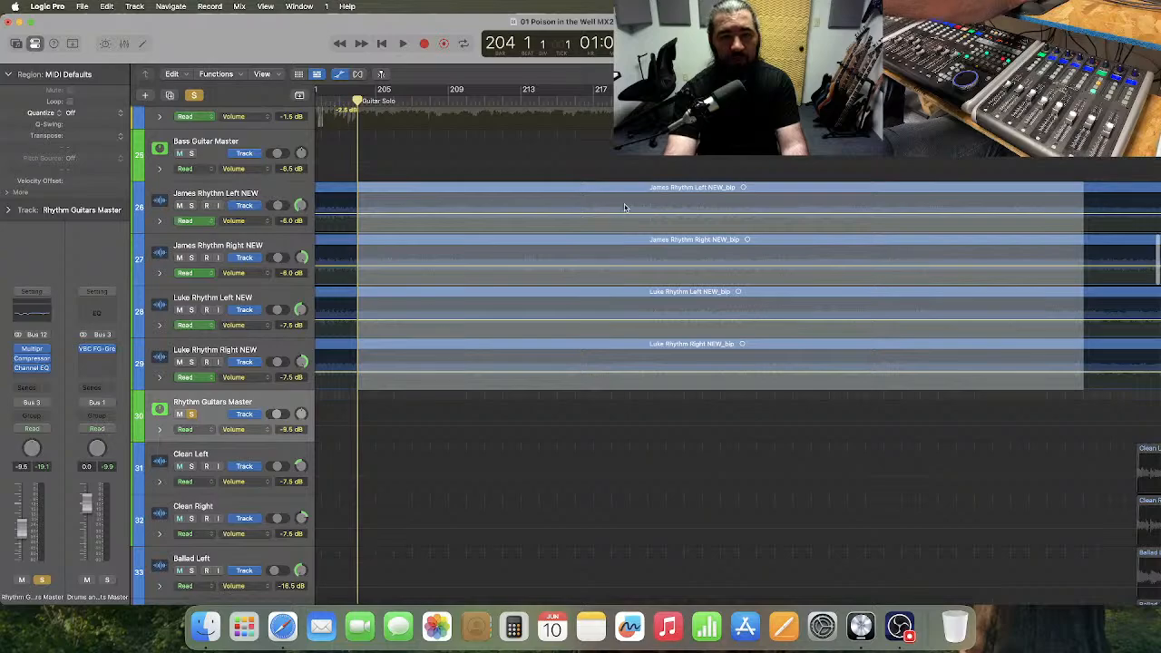
click(625, 208)
Enlarge track 26 and lower the Guitar Solo section's volume automation to -7.5 dB on tracks 26 and 27 and -9.0 dB on tracks 28 and 29.
drag(222, 230, 228, 317)
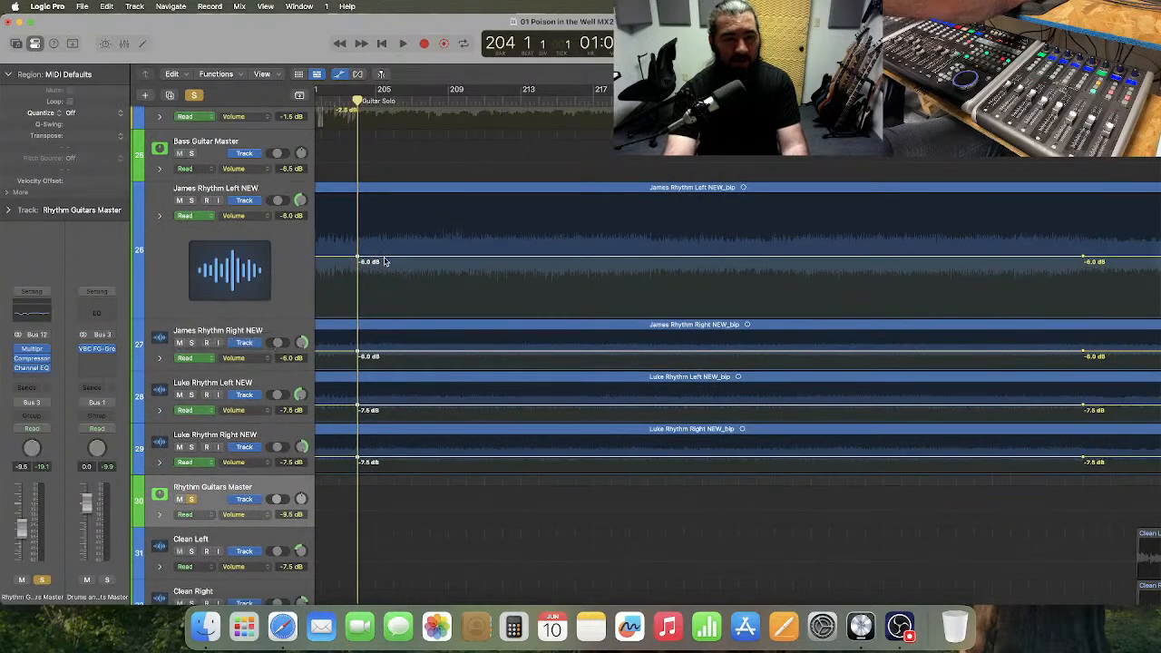
drag(384, 261, 385, 265)
key(super+Left)
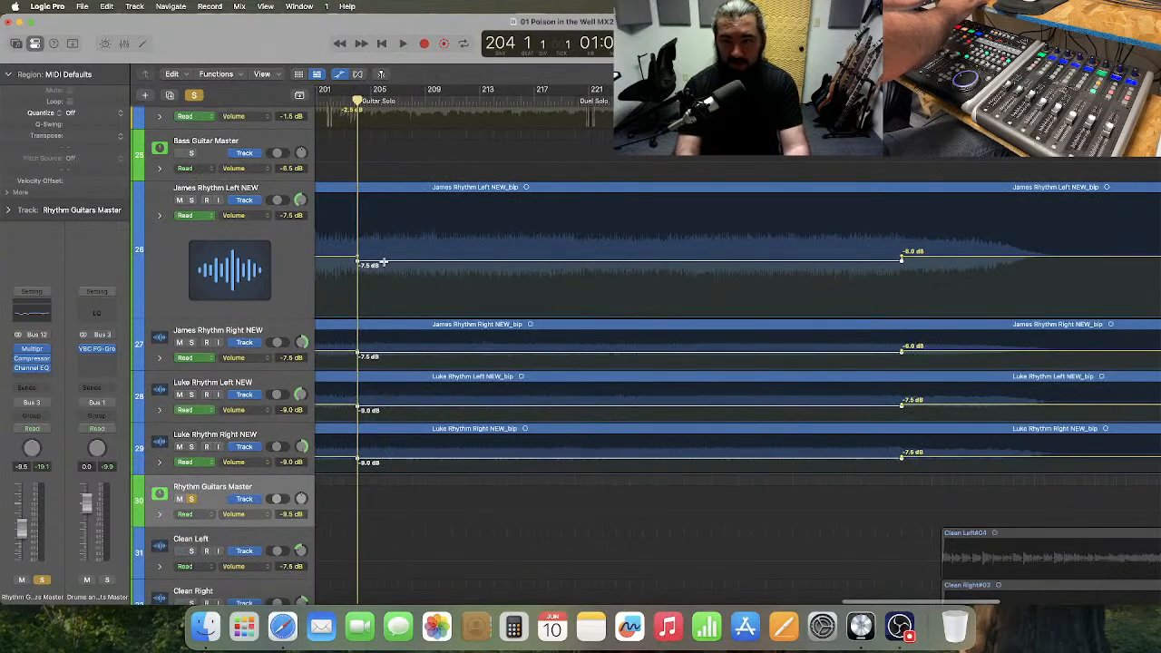
key(super+Left)
key(super+Left)
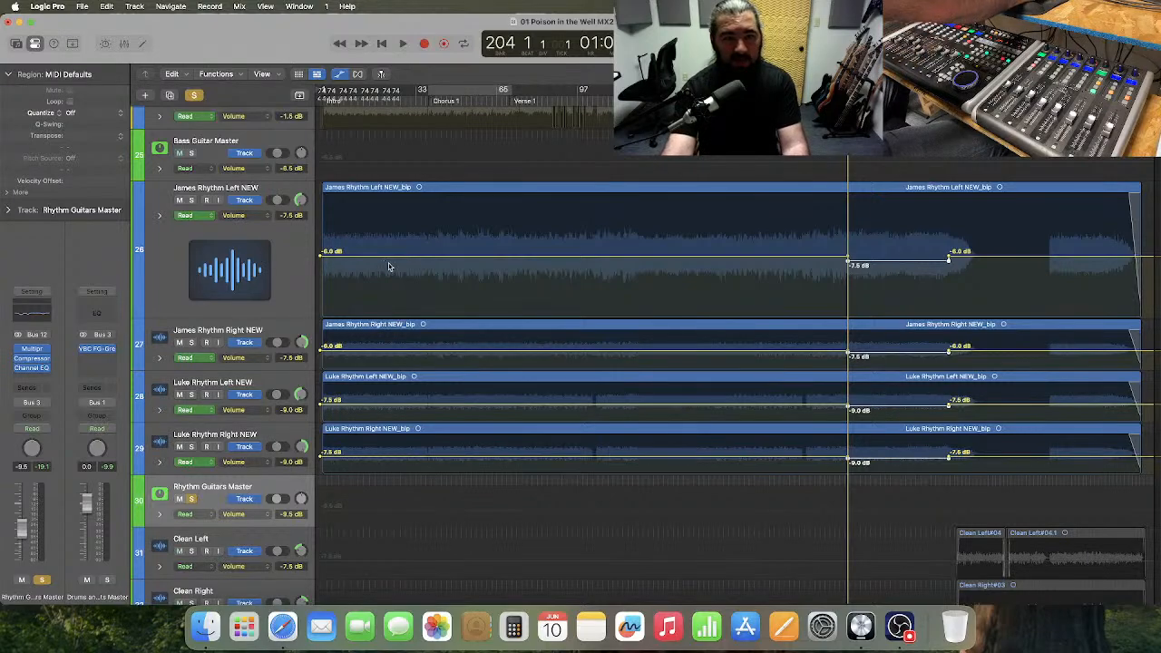
Play the song from bar 1 with the timeline zoomed in to check the rhythm guitars against the drums.
key(Return)
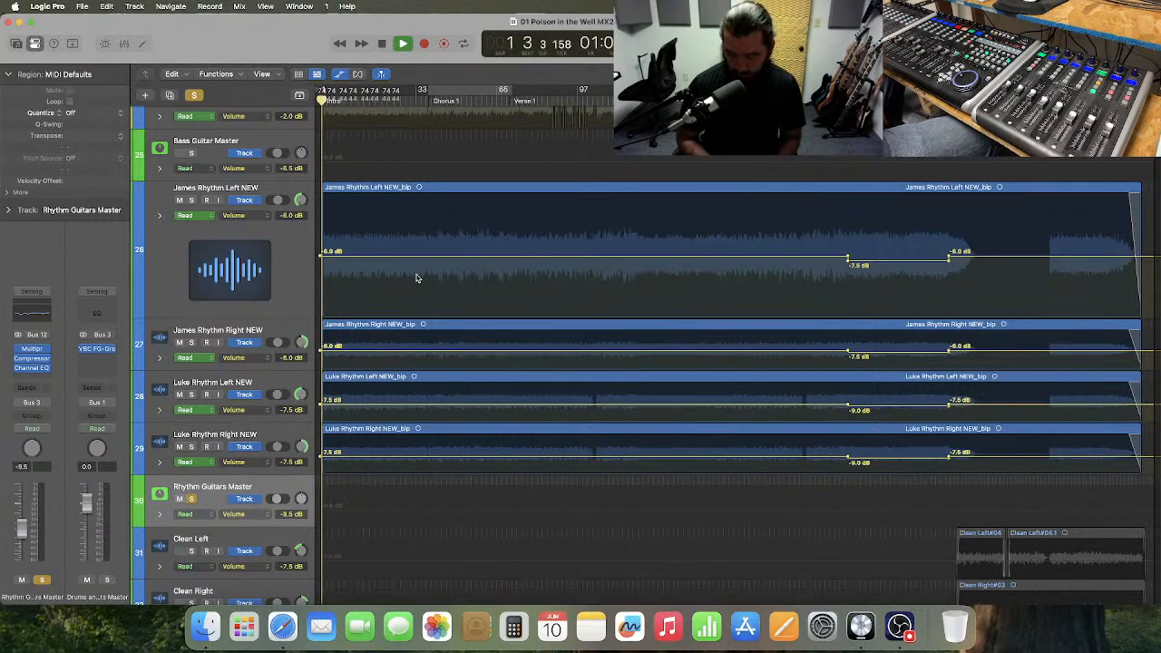
key(super+Right)
key(super+Right)
key(super+Right)
key(super+Right)
key(super+Right)
key(super+Right)
key(super+Right)
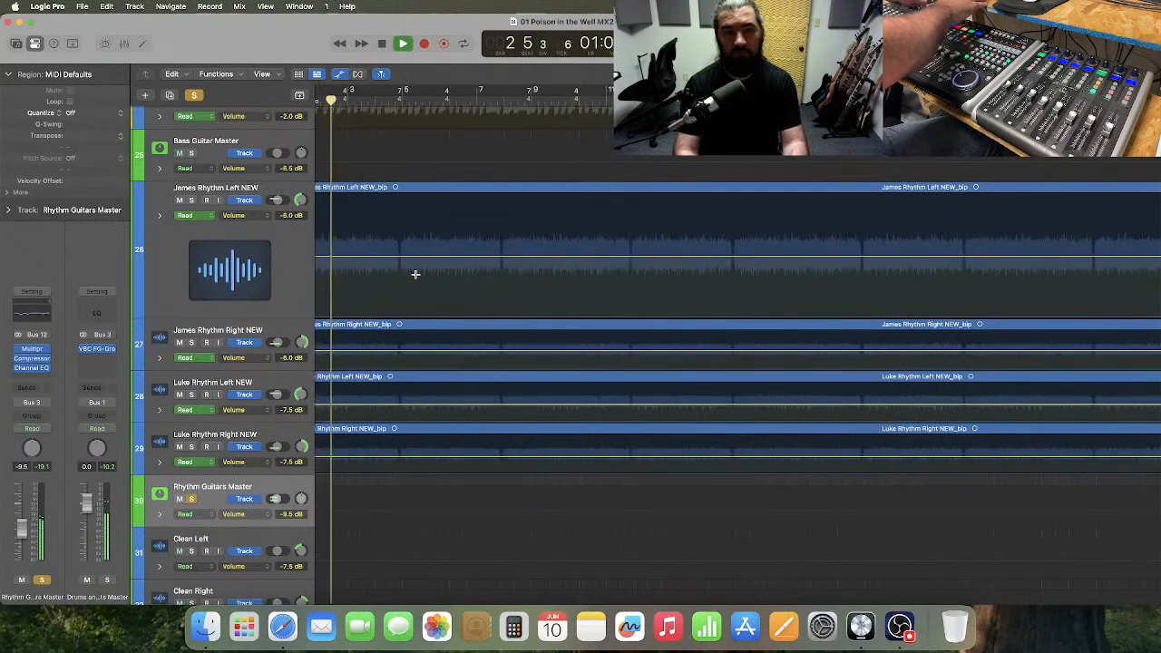
key(super+Right)
key(super+Right)
key(super+Right)
key(super+Right)
key(super+Right)
key(super+Right)
key(super+Right)
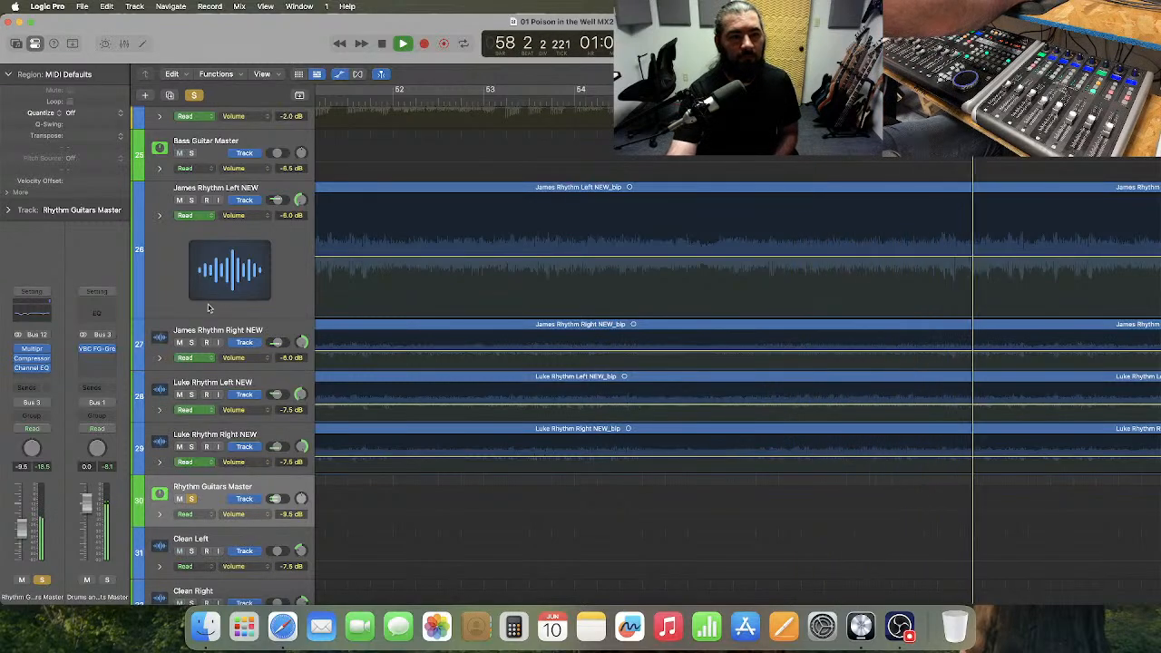
Set band 1 of the Rhythm Guitars Master Multipressor to a -28.5 dB compression threshold and a 2.644 ratio.
click(31, 350)
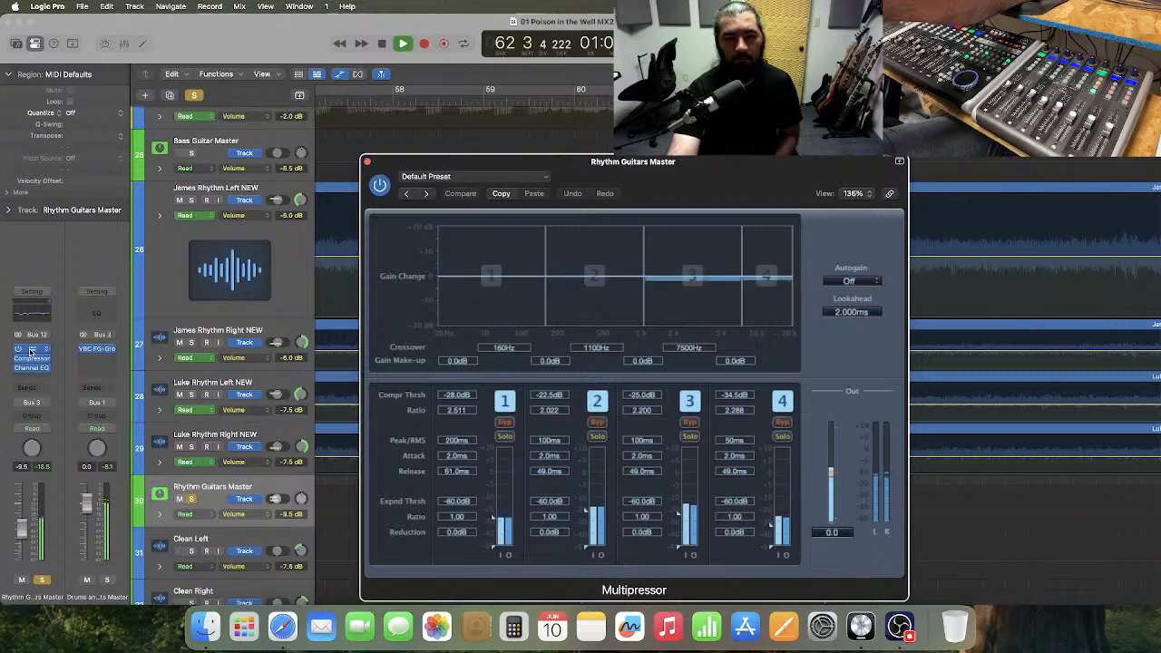
drag(464, 413, 464, 410)
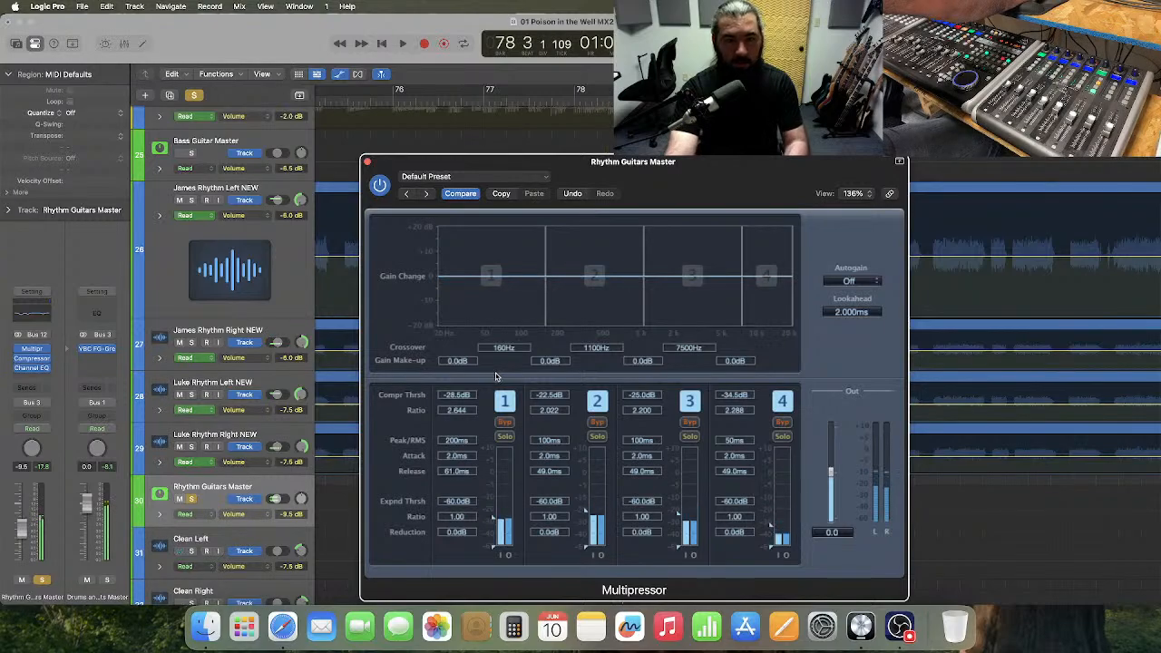
click(368, 162)
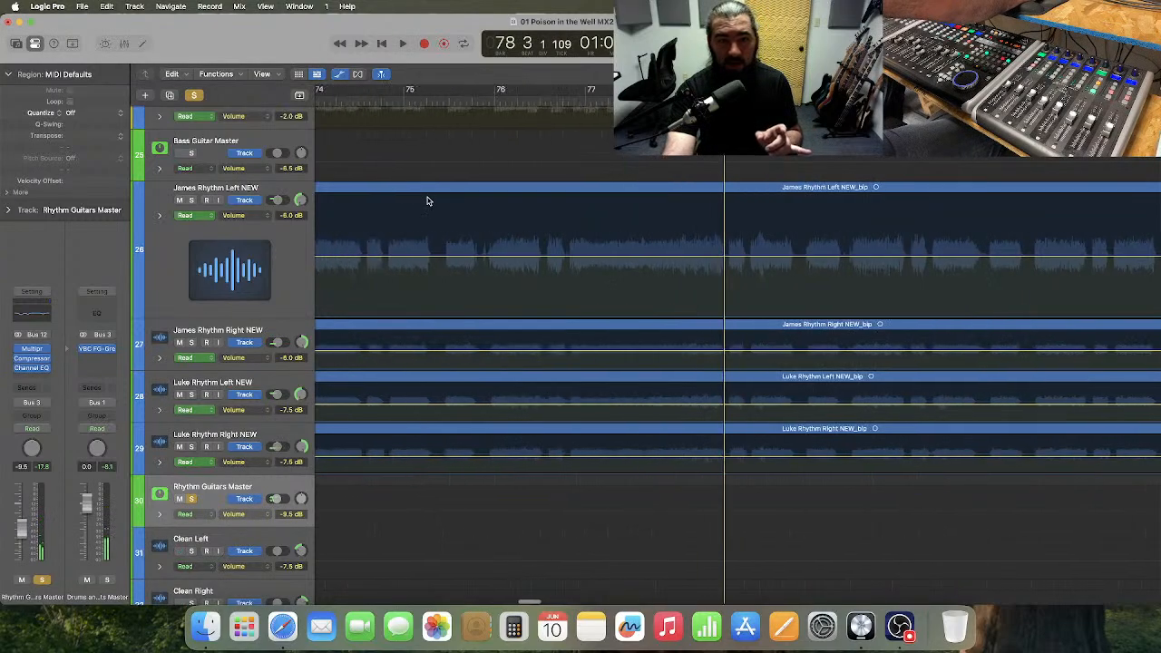
Play the soloed rhythm guitars and drums from about bar 75 to bar 88, pausing around bar 78.
click(488, 101)
key(space)
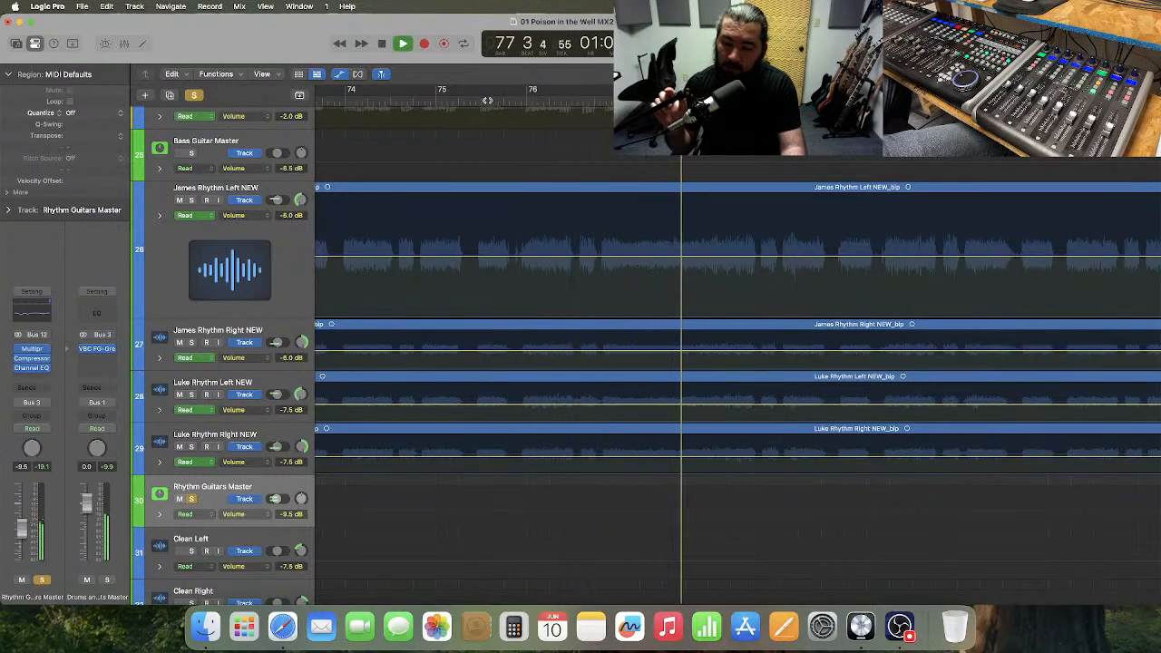
key(space)
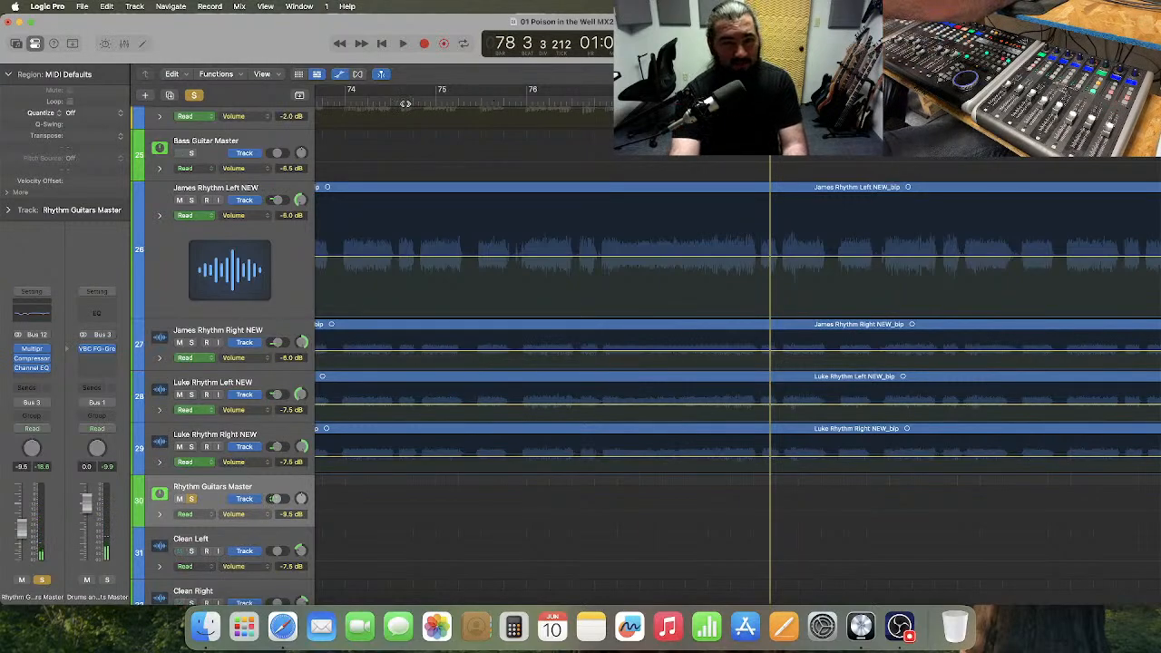
key(space)
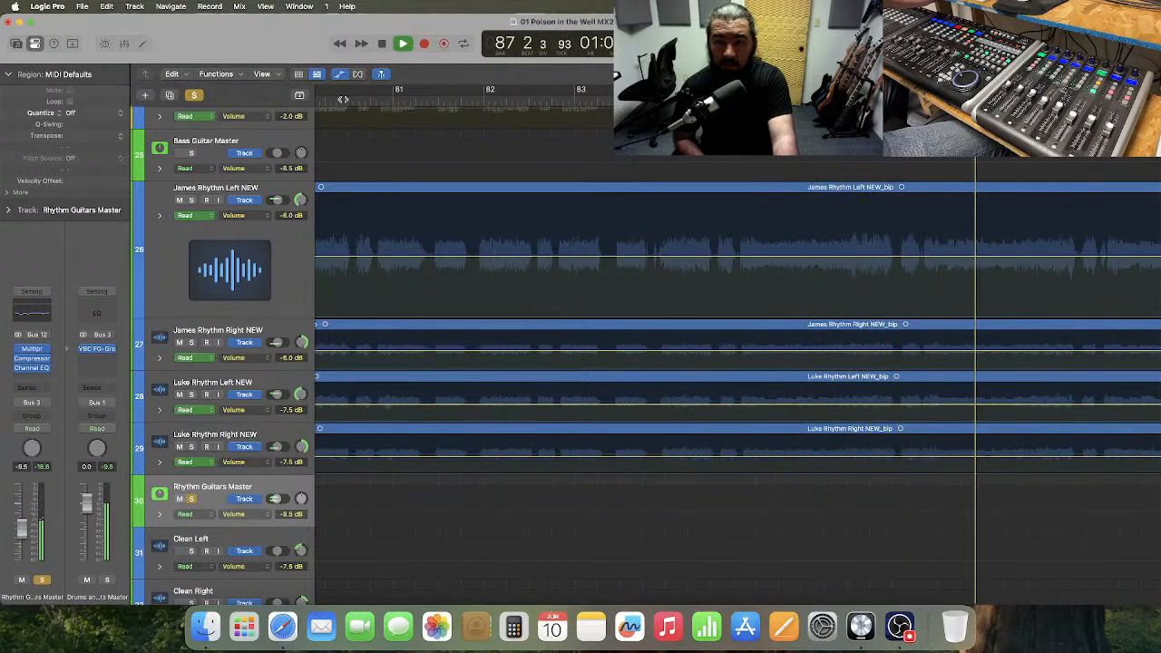
key(space)
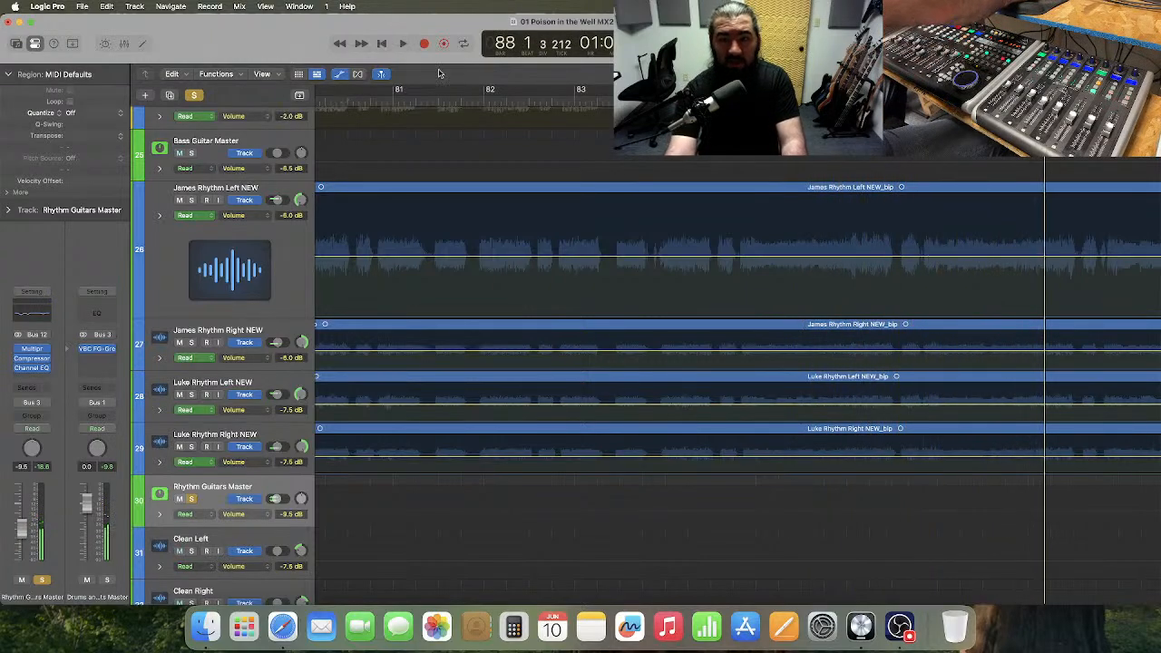
Add volume automation points around bar 87 on all four rhythm guitar tracks, 26 to 29.
scroll(838, 216, right, 5)
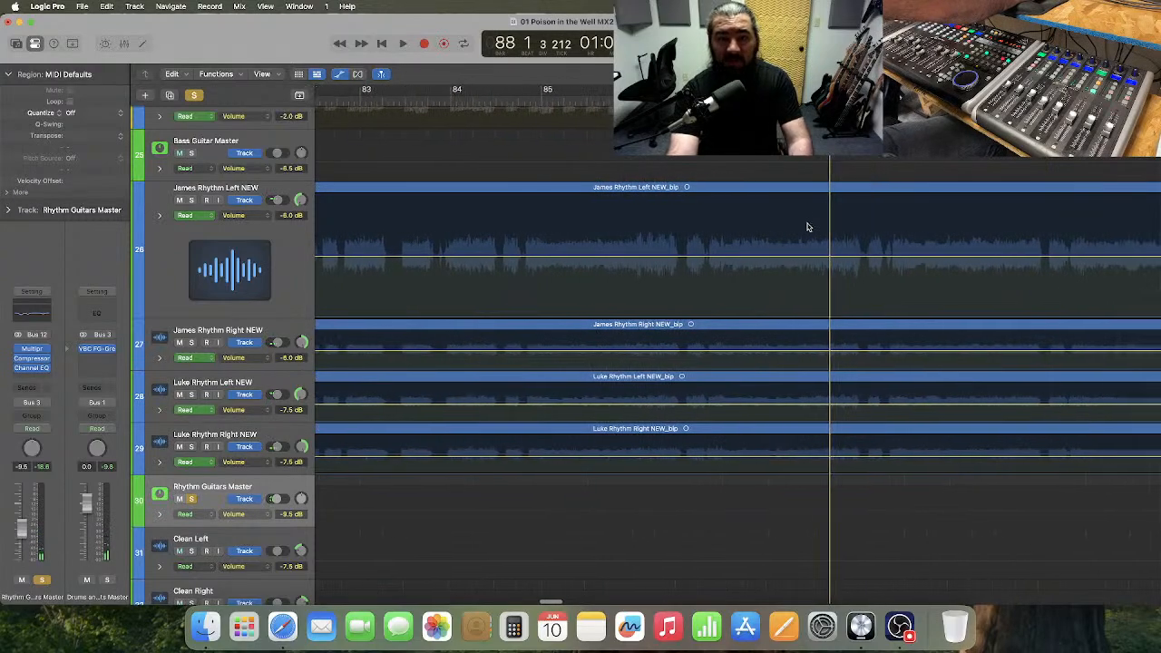
drag(720, 226, 777, 436)
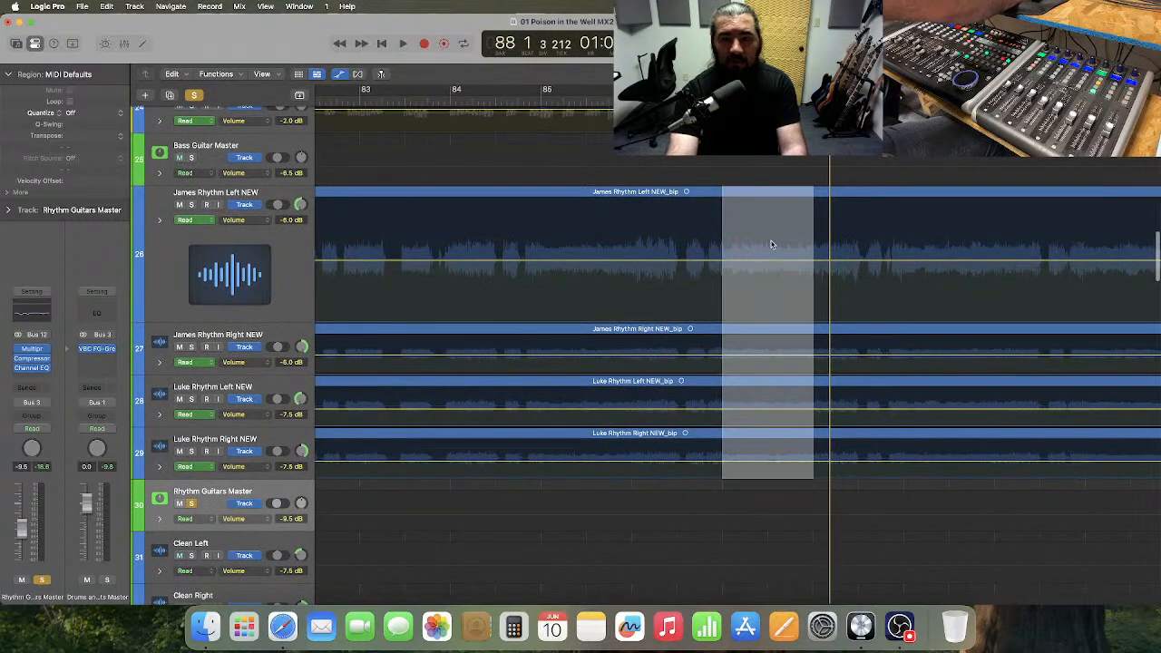
click(771, 244)
scroll(762, 247, right, 3)
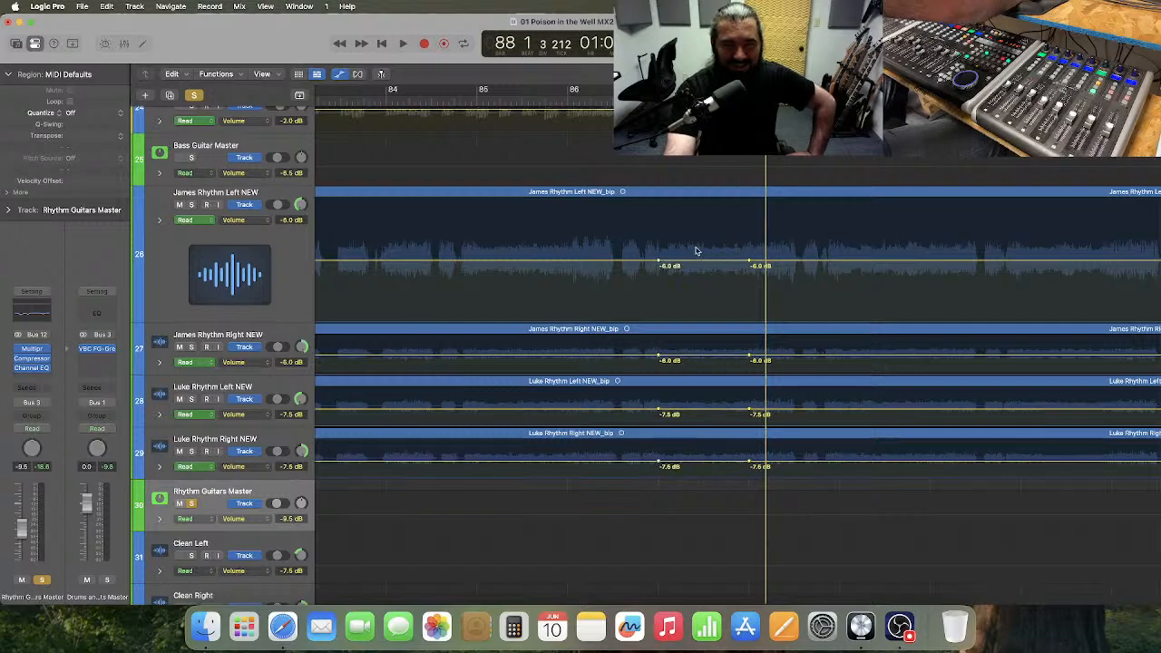
Enlarge track 28, then set bar 87's volume automation to -4.0 dB on tracks 26 and 27 and -9.5 dB on tracks 28 and 29.
drag(254, 424, 254, 497)
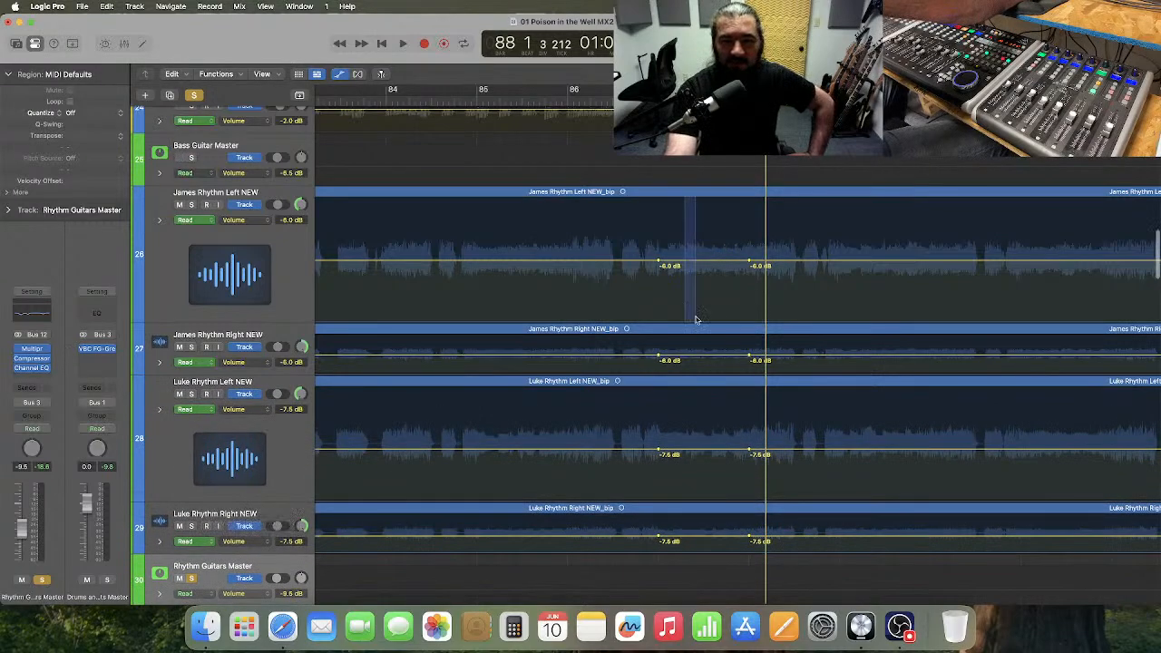
drag(696, 319, 719, 359)
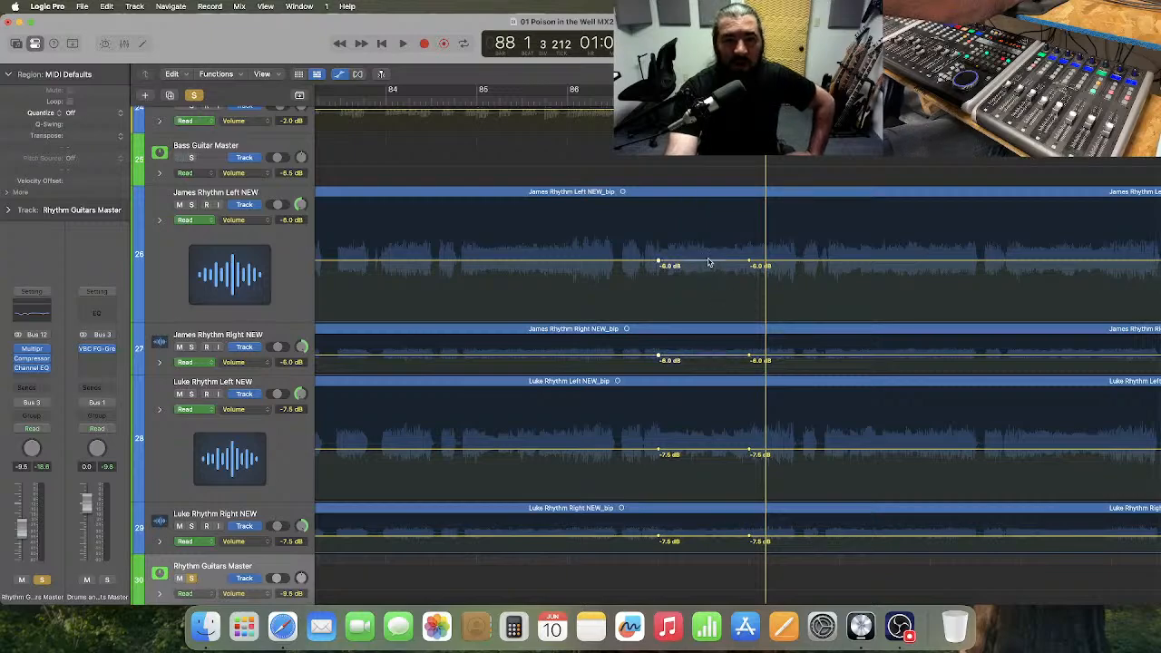
drag(709, 264, 711, 257)
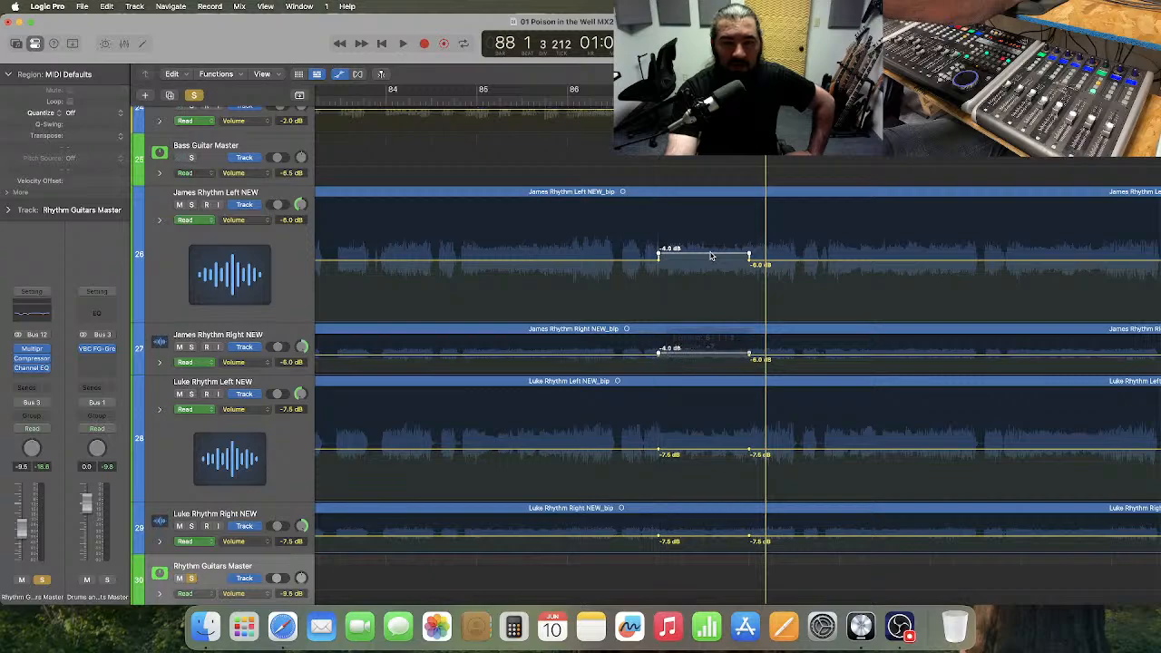
drag(682, 439, 707, 549)
drag(699, 451, 700, 456)
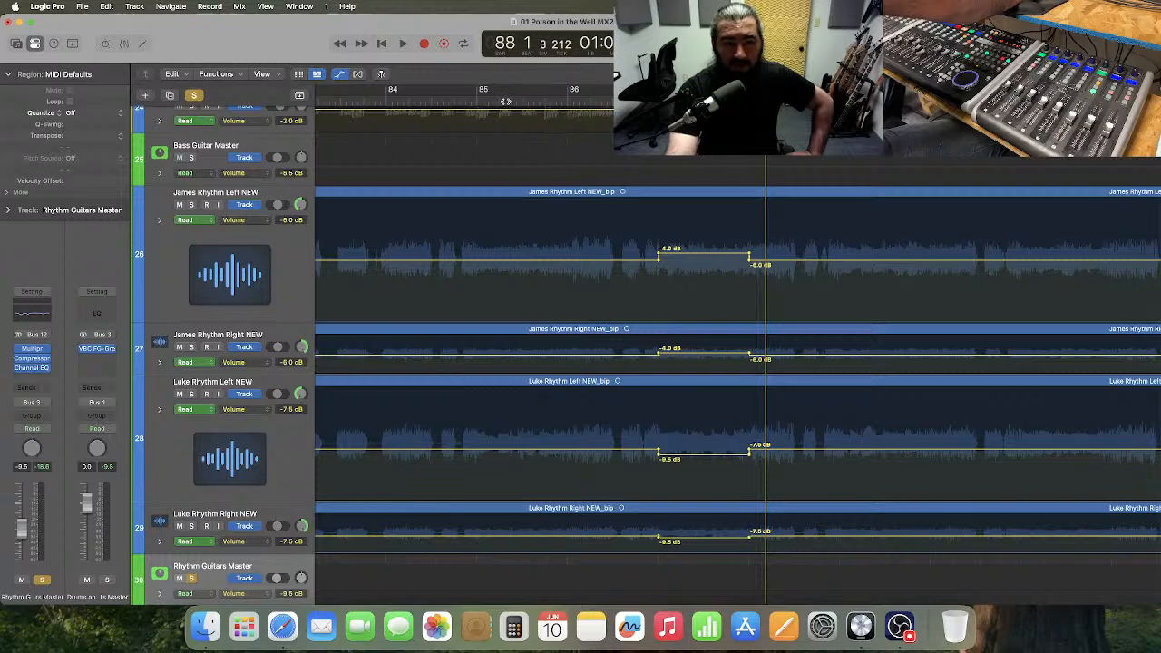
Play the soloed rhythm guitars and drums from bar 85 through bar 87, stopping around bar 88.
click(474, 101)
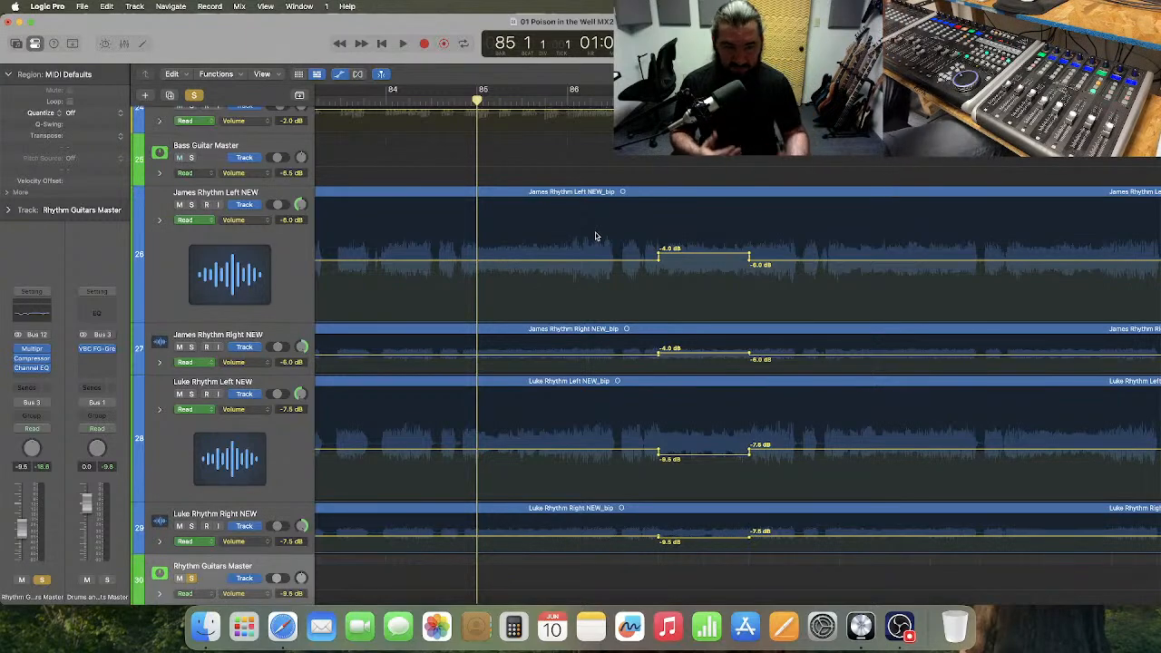
key(space)
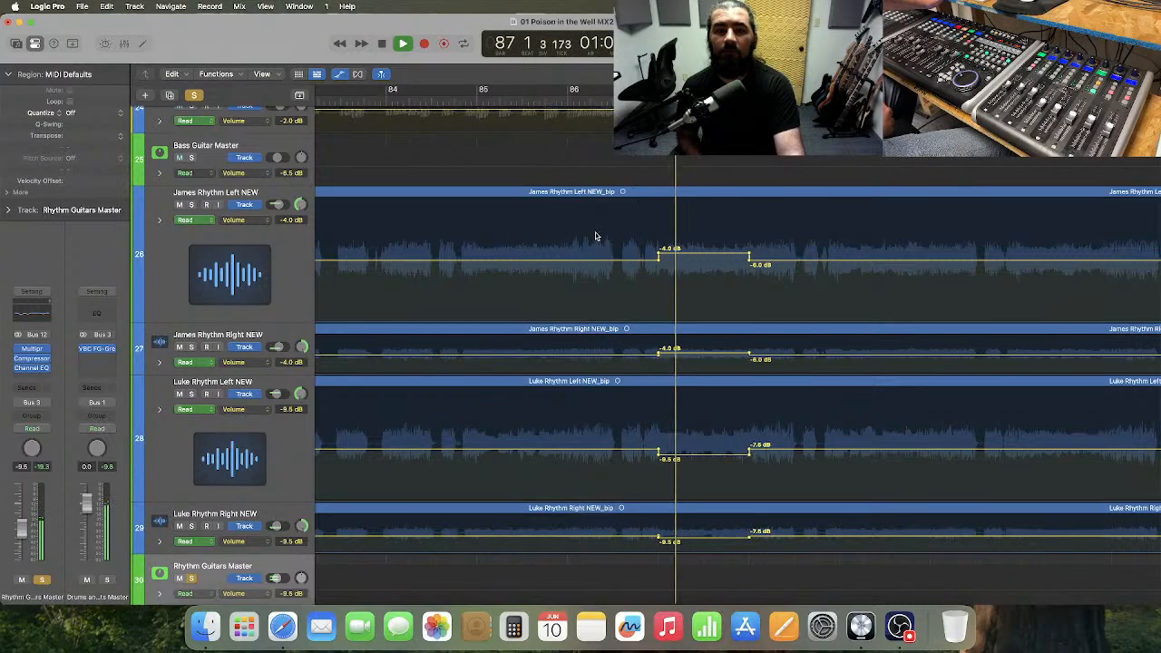
key(space)
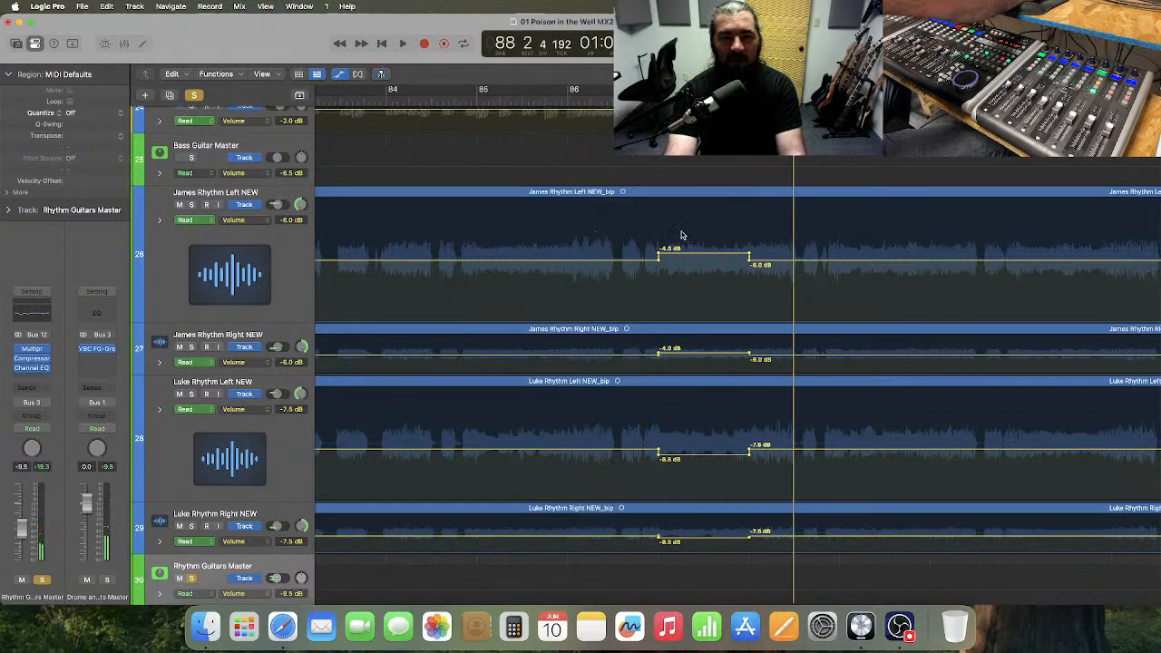
Set bar 87's volume automation to -5.0 dB on tracks 26 and 27 and -8.5 dB on tracks 28 and 29.
drag(682, 236, 719, 362)
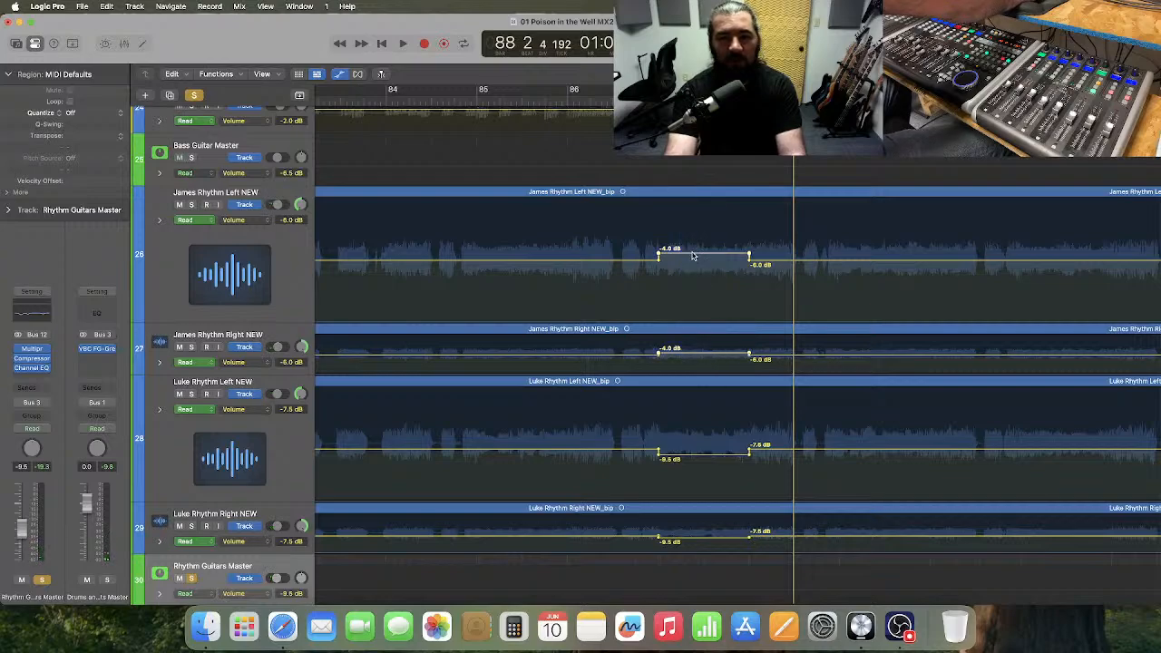
drag(692, 256, 692, 257)
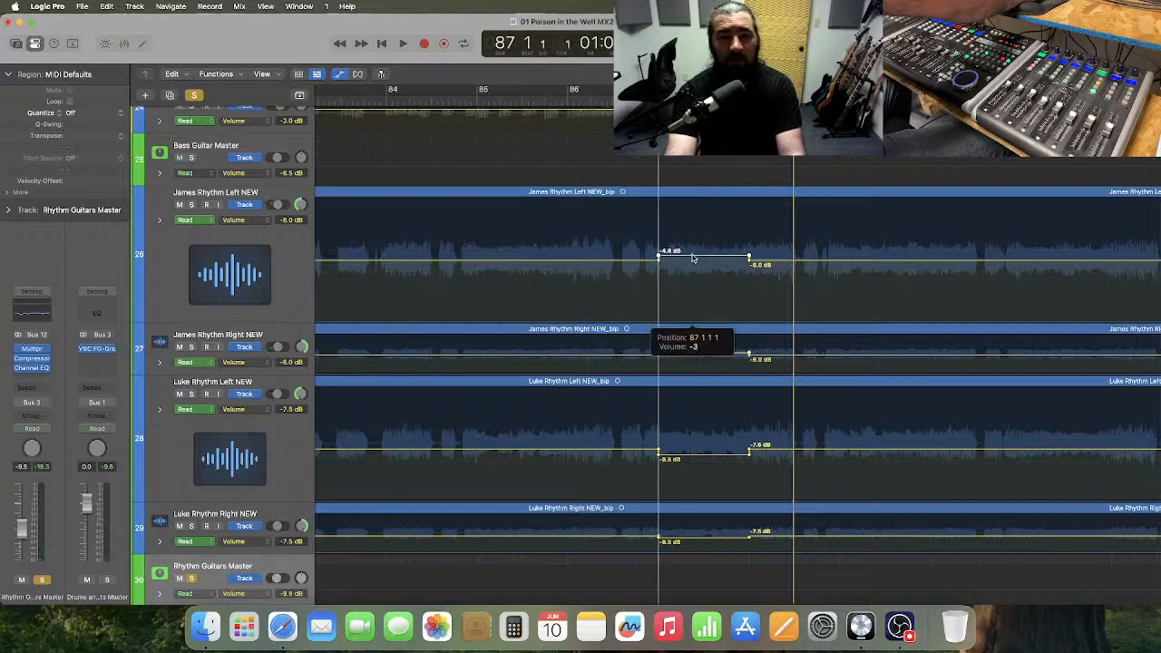
drag(692, 260, 686, 260)
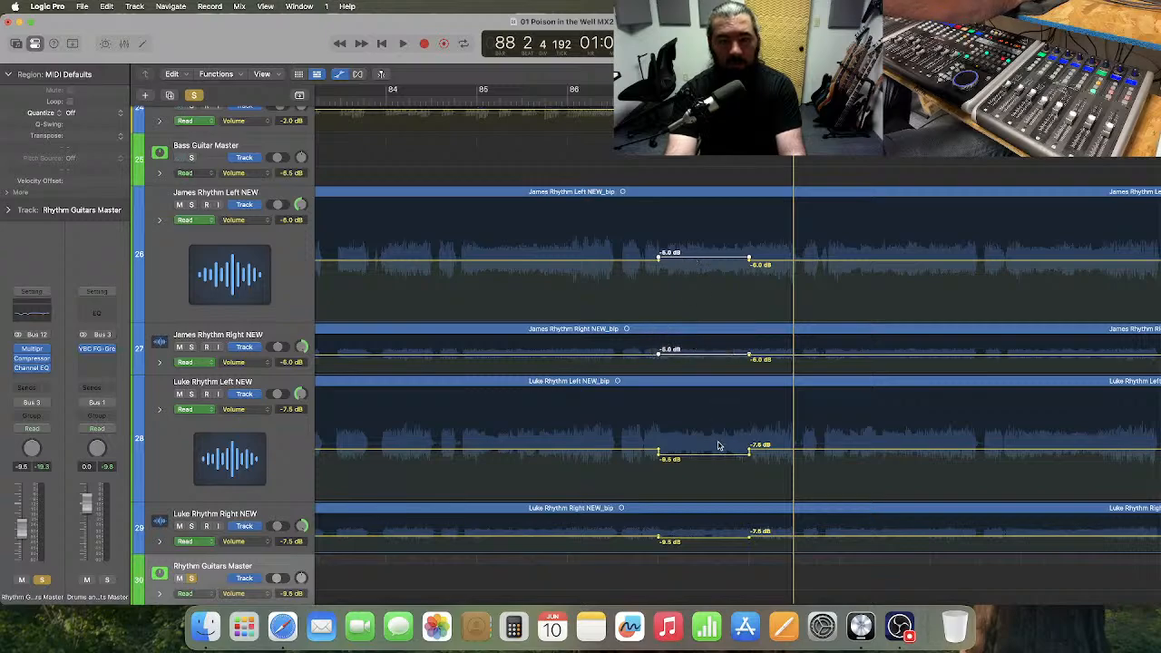
drag(722, 546, 722, 545)
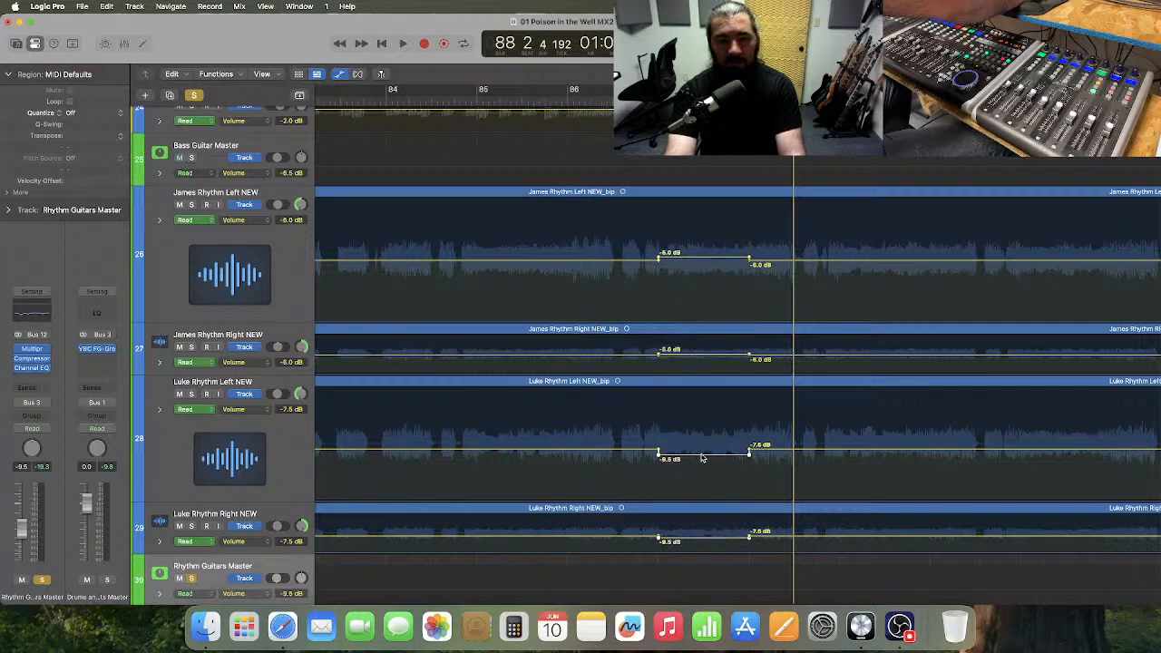
drag(704, 458, 709, 458)
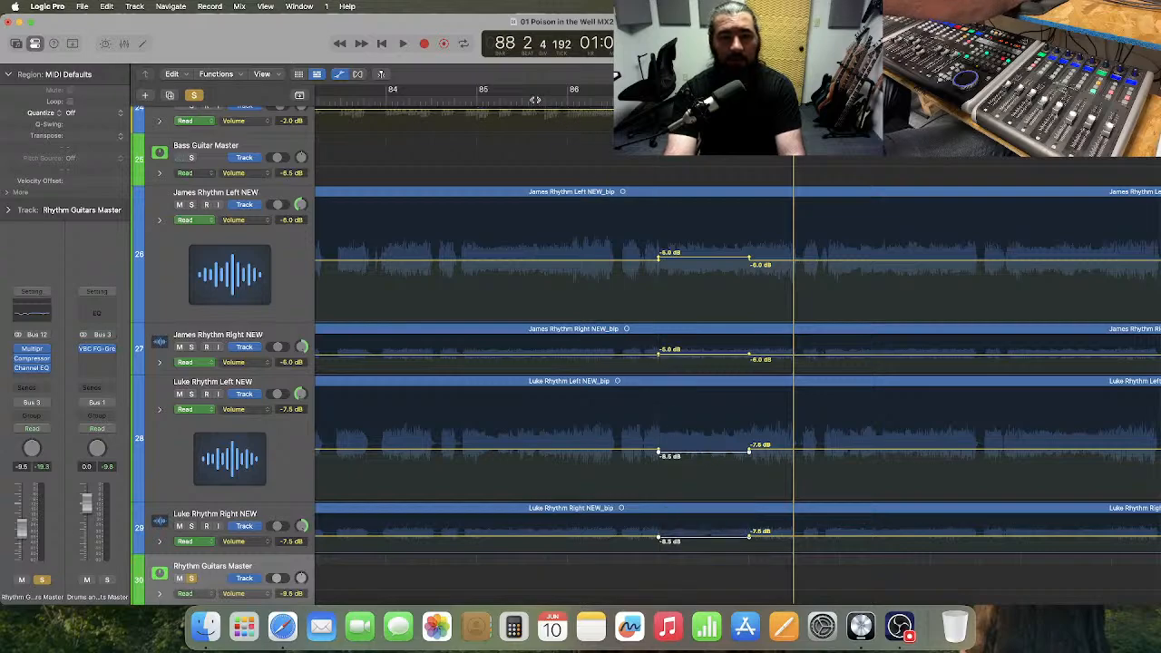
Play the bar 87 passage twice, starting around bar 85 each time and stopping around bar 90.
click(535, 99)
key(space)
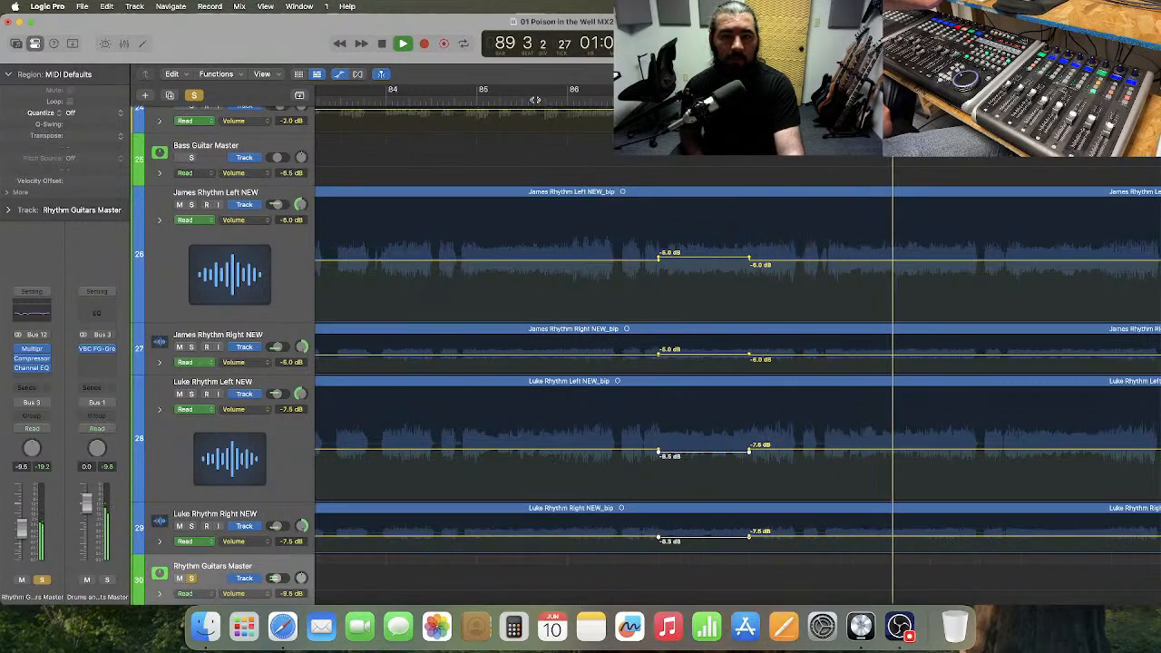
key(space)
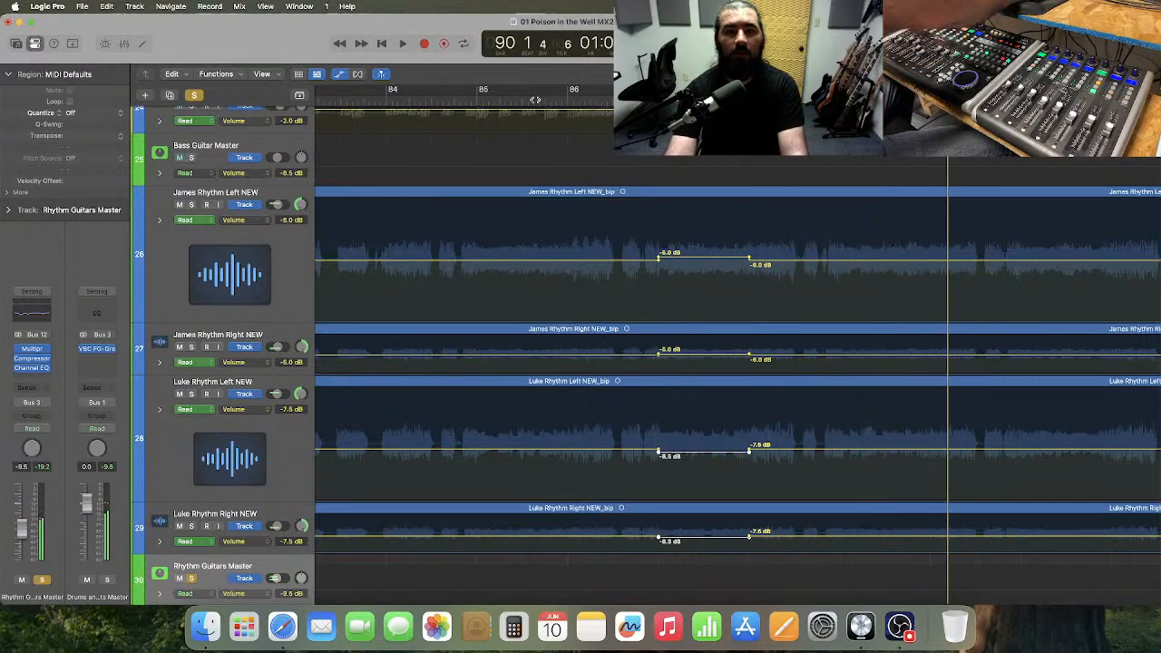
click(471, 101)
key(space)
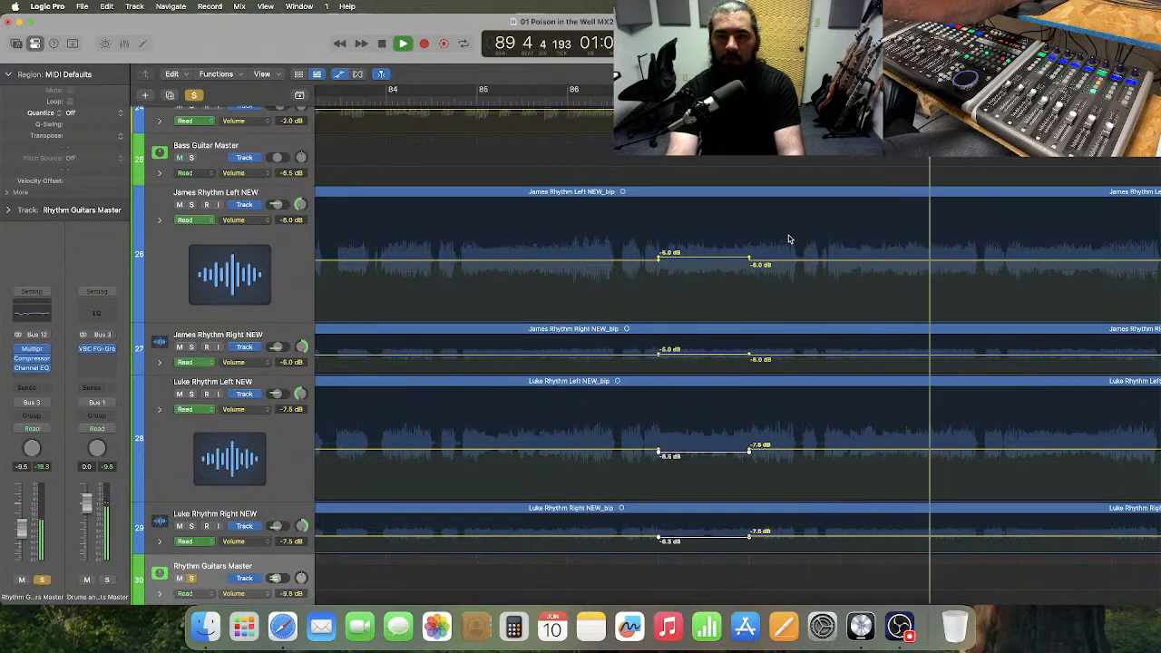
key(space)
Add volume automation points at the start and end of bar 89 on all four rhythm guitar tracks, 26 to 29.
scroll(789, 239, right, 2)
click(752, 243)
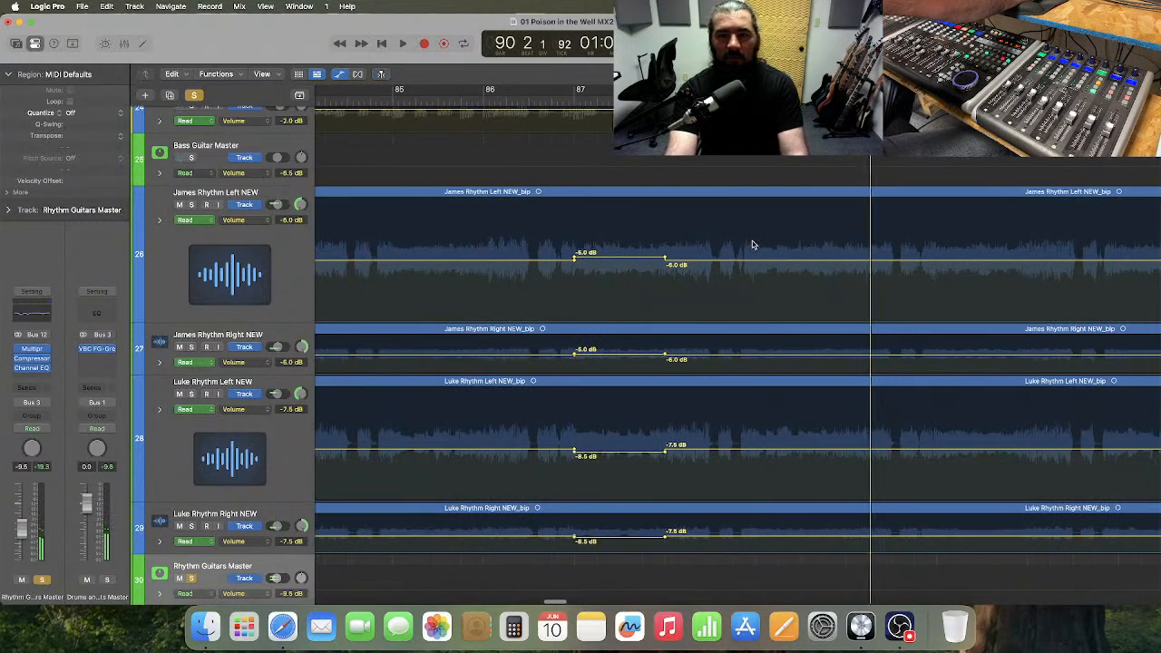
scroll(752, 244, right, 1)
drag(718, 233, 814, 562)
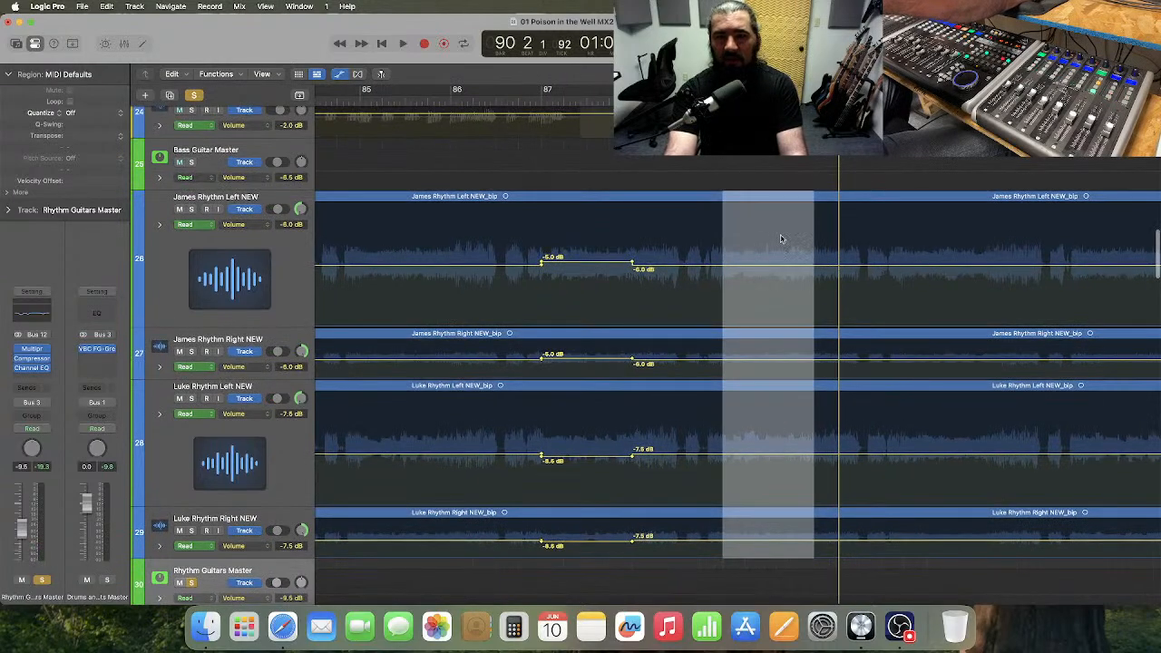
click(772, 263)
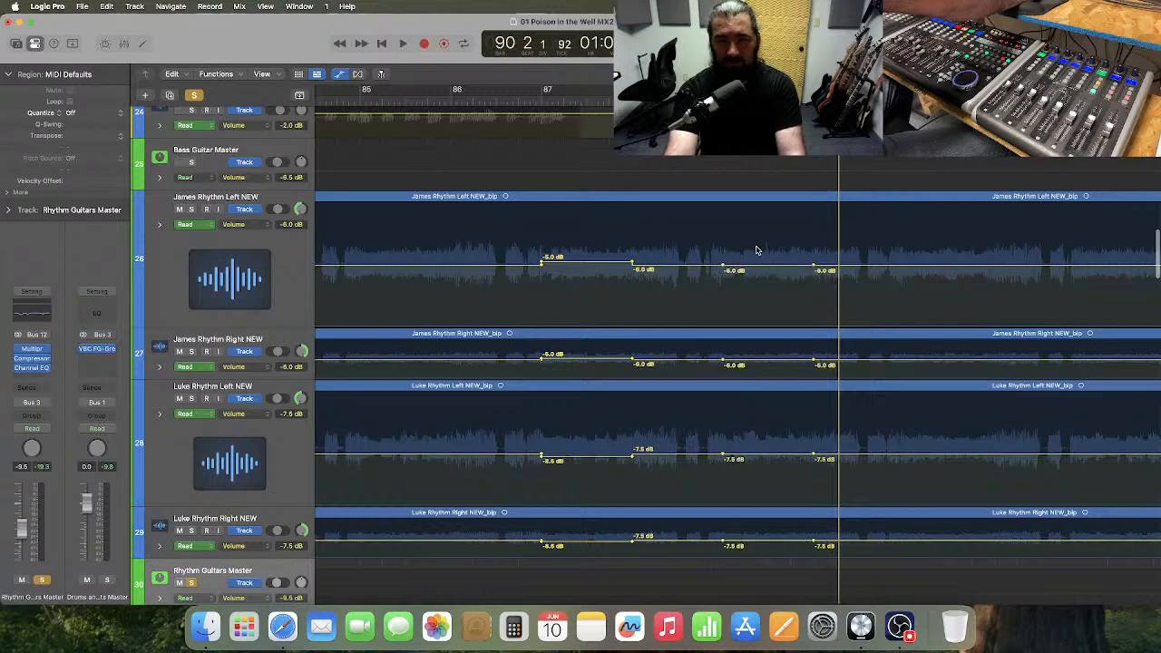
Set bar 89's volume automation to -5.0 dB on tracks 26 and 27 and -8.5 dB on tracks 28 and 29.
drag(756, 250, 788, 367)
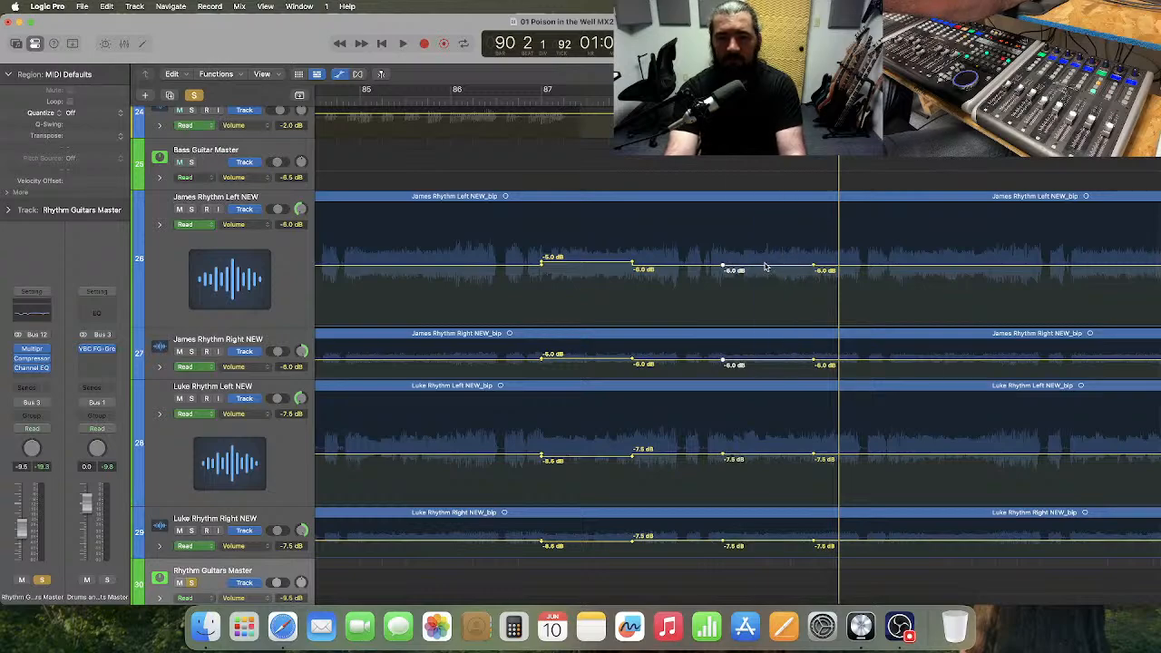
drag(765, 267, 765, 264)
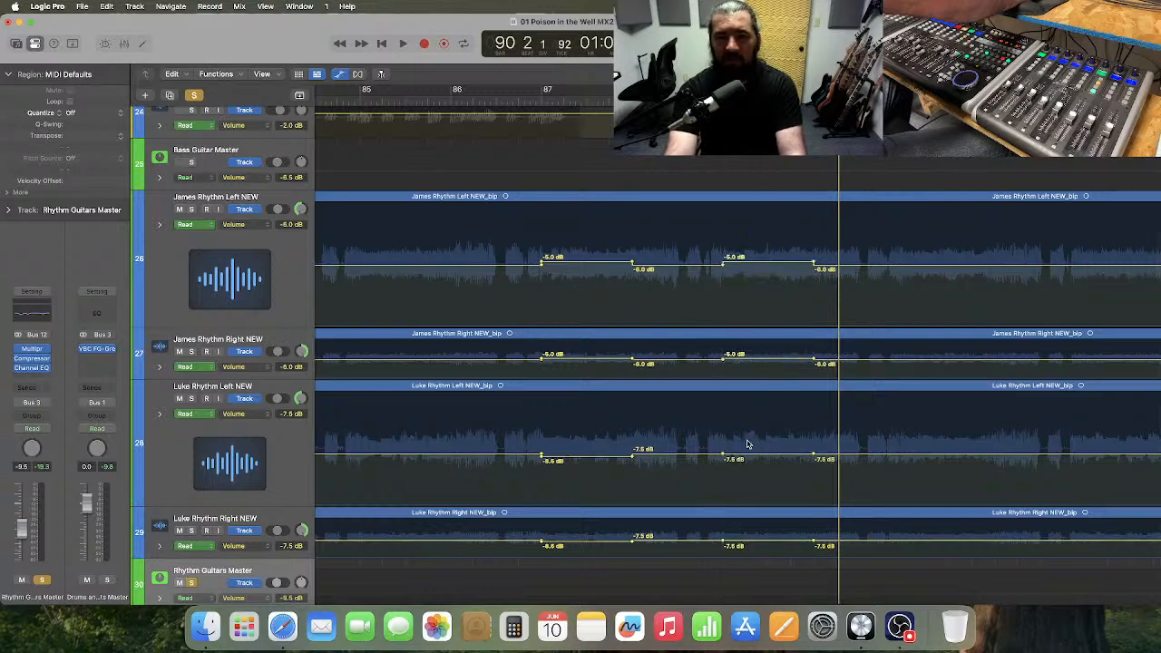
drag(740, 443, 780, 545)
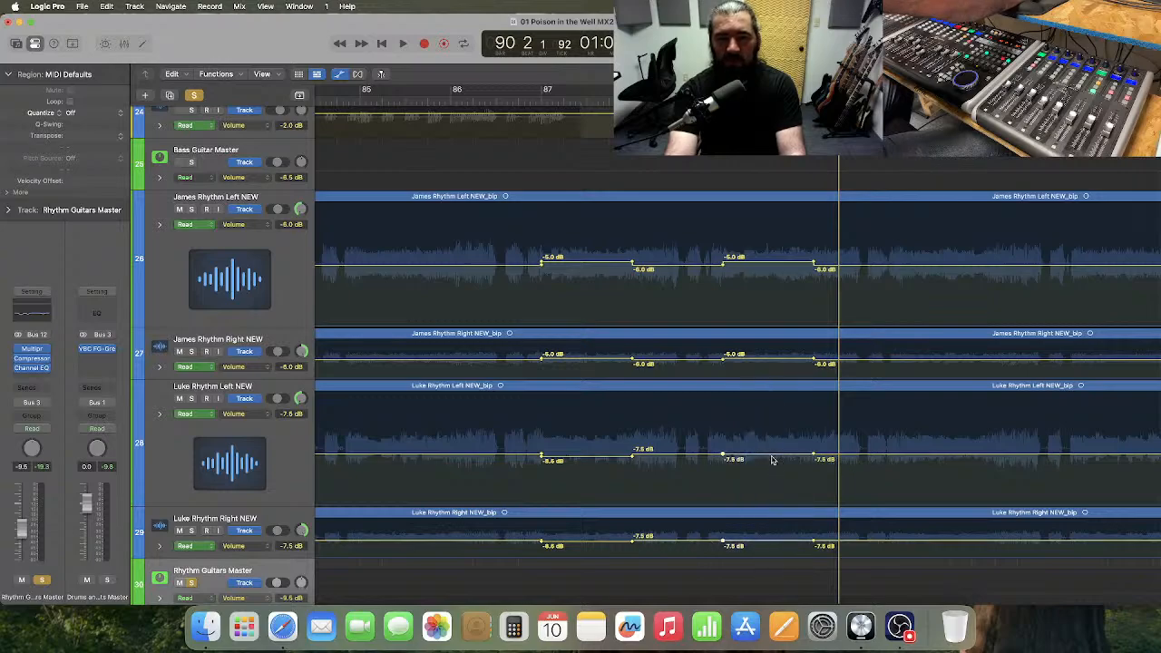
drag(772, 460, 772, 461)
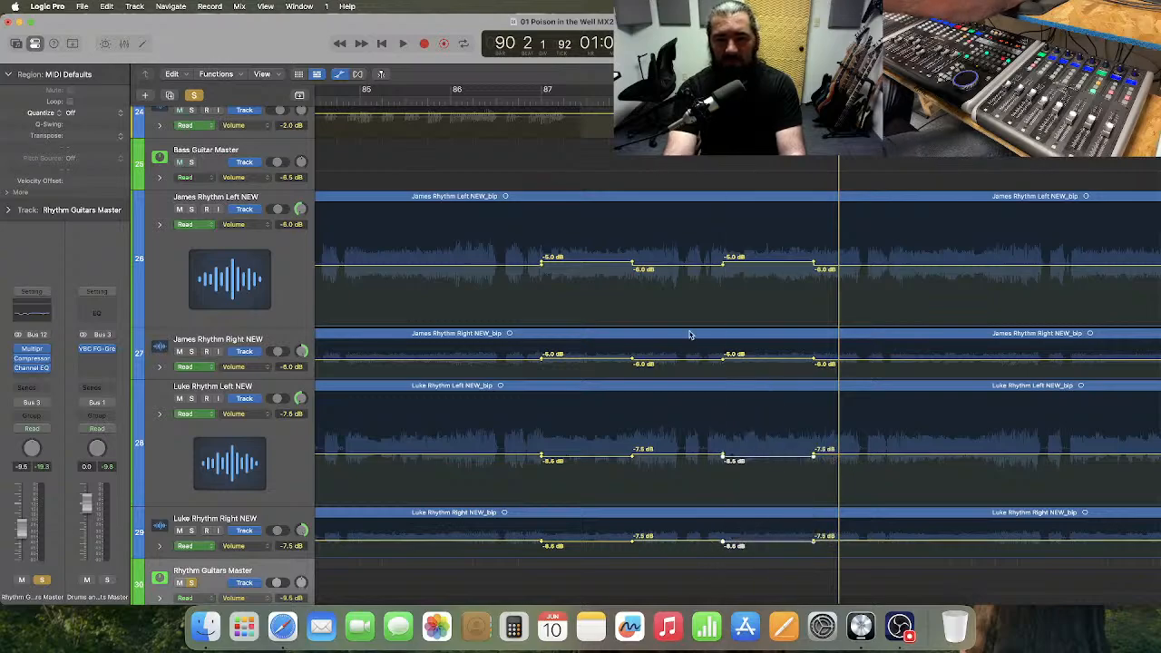
Play the rhythm guitars and drums from just before bar 87 through bar 89, stopping around bar 92.
click(539, 100)
key(space)
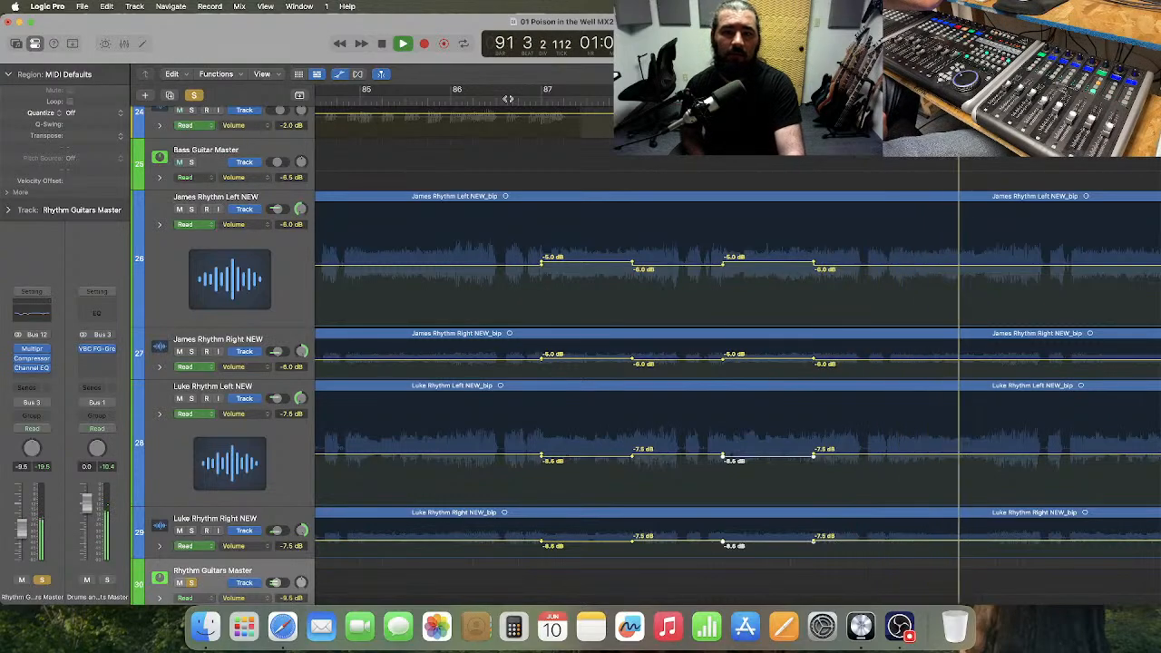
key(space)
Add volume automation points at the start and end of bar 91 on all four rhythm guitar tracks, 26 to 29.
scroll(737, 265, right, 3)
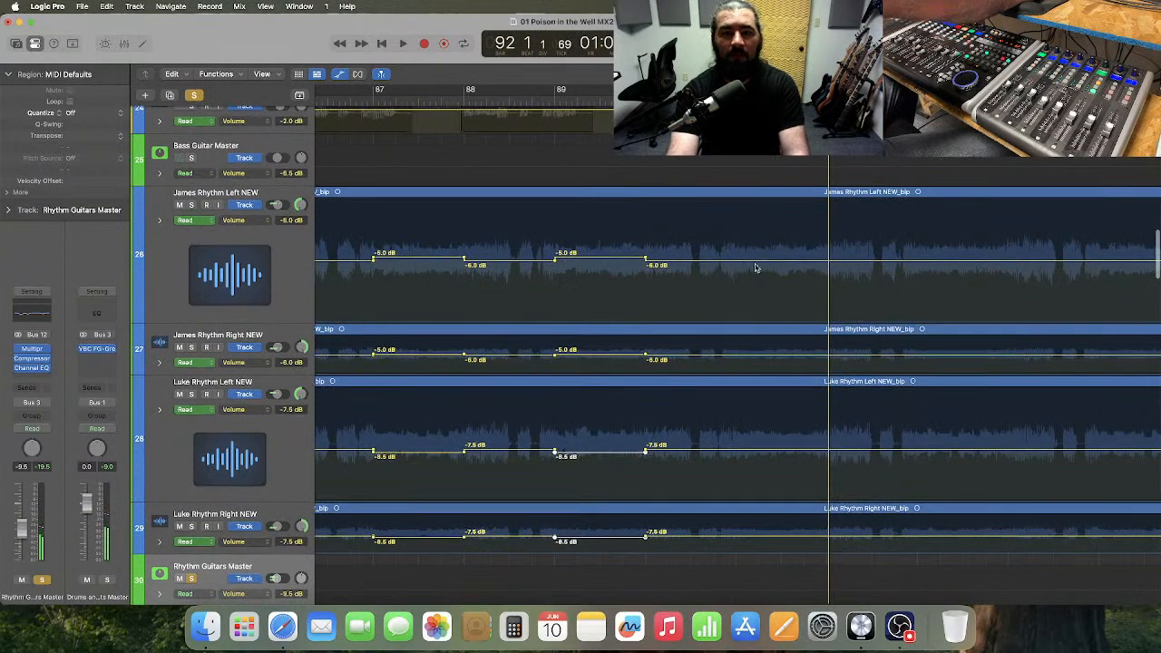
drag(701, 242, 766, 450)
drag(769, 499, 770, 519)
click(760, 300)
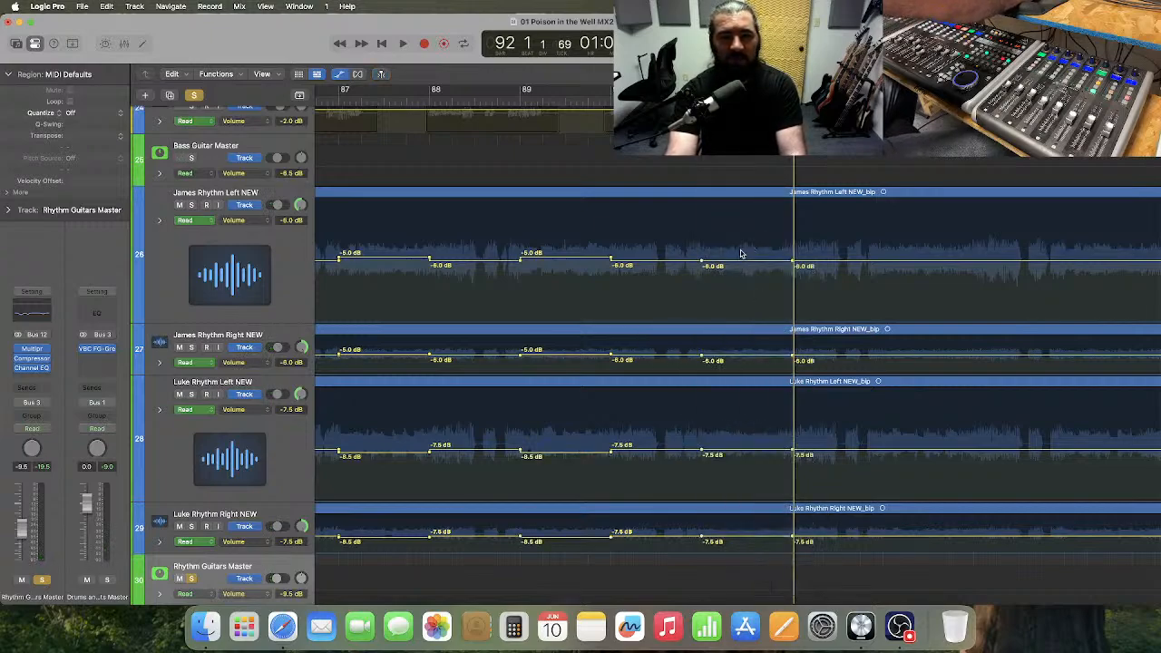
Set bar 91's volume automation to -5.0 dB on tracks 26 and 27 and -8.5 dB on tracks 28 and 29.
drag(739, 251, 764, 358)
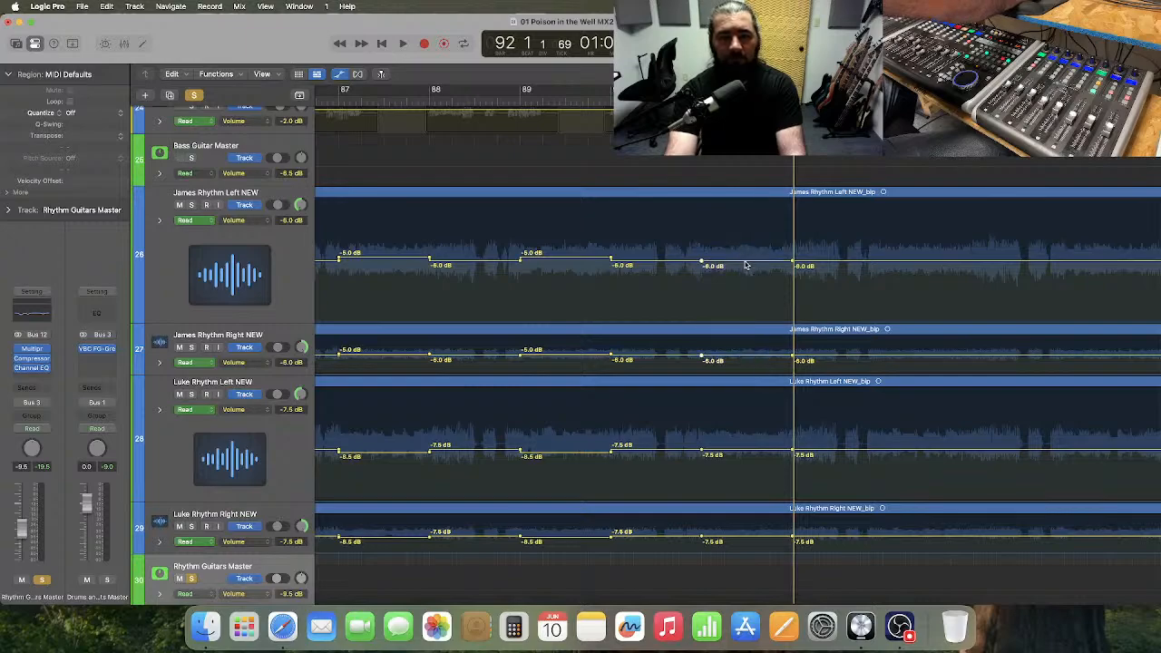
drag(745, 265, 748, 261)
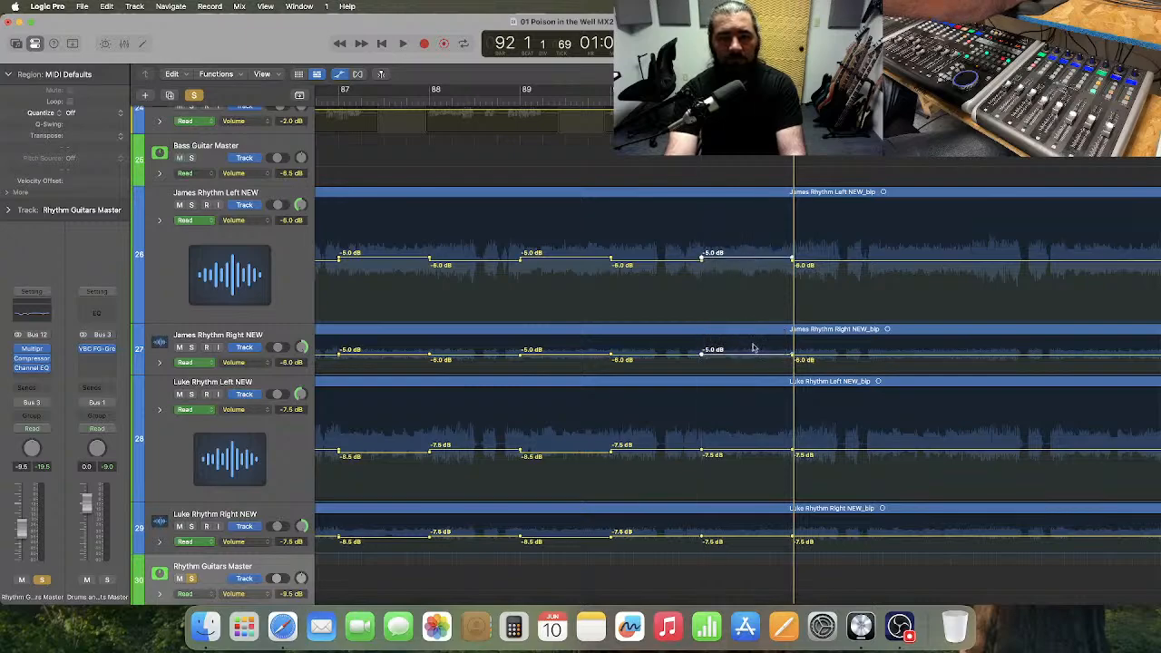
drag(732, 439, 753, 454)
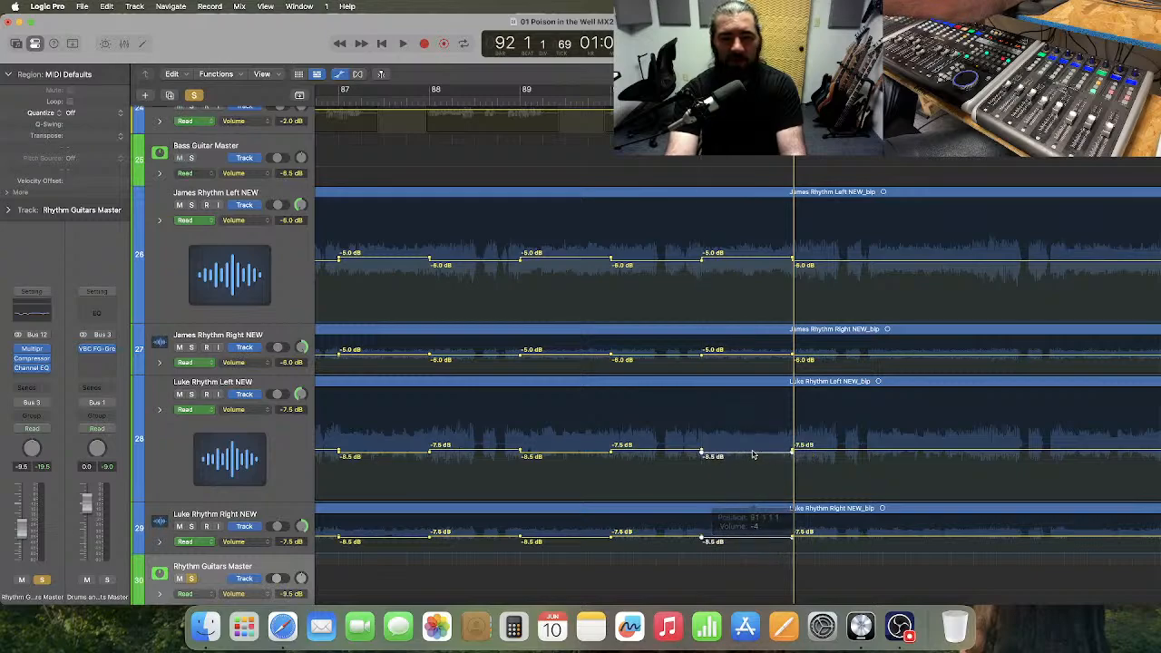
Play the rhythm guitars and drums from about bar 89 to bar 94, and replay the section from bar 86 to bar 103.
click(558, 105)
key(space)
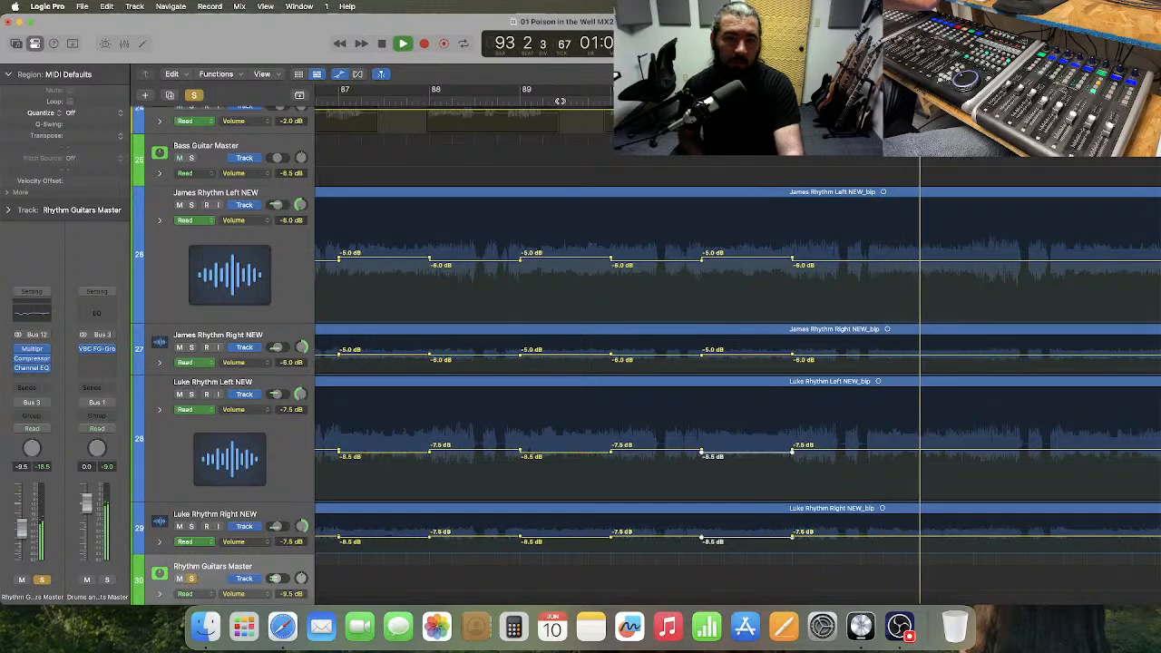
key(space)
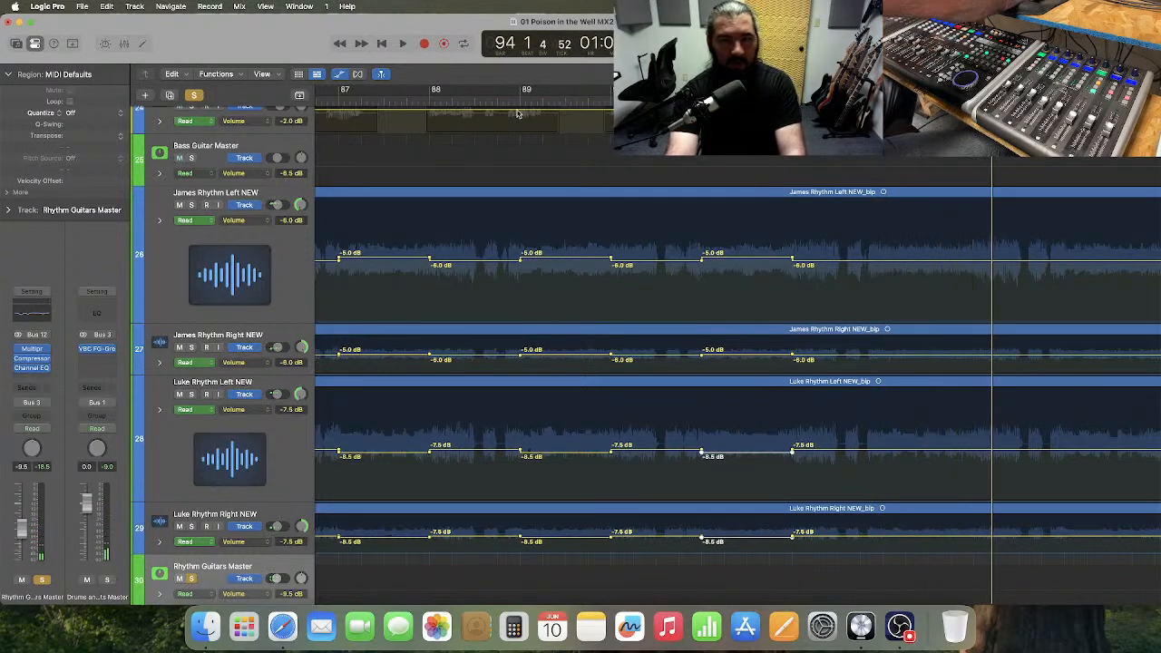
click(428, 102)
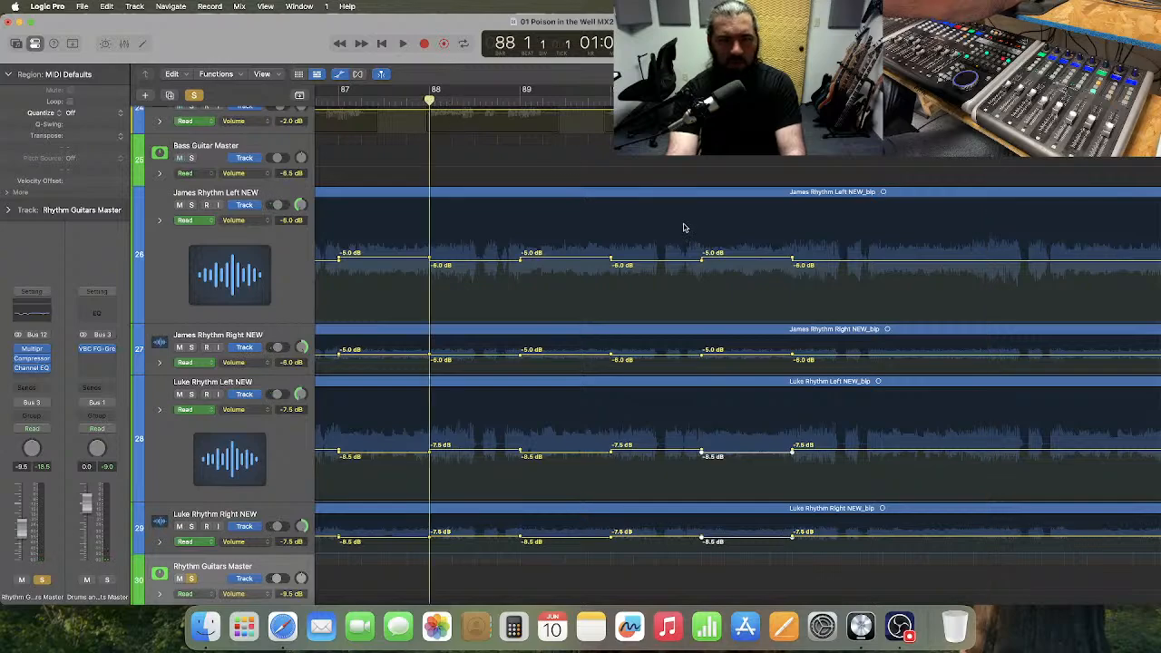
scroll(570, 207, left, 5)
click(440, 100)
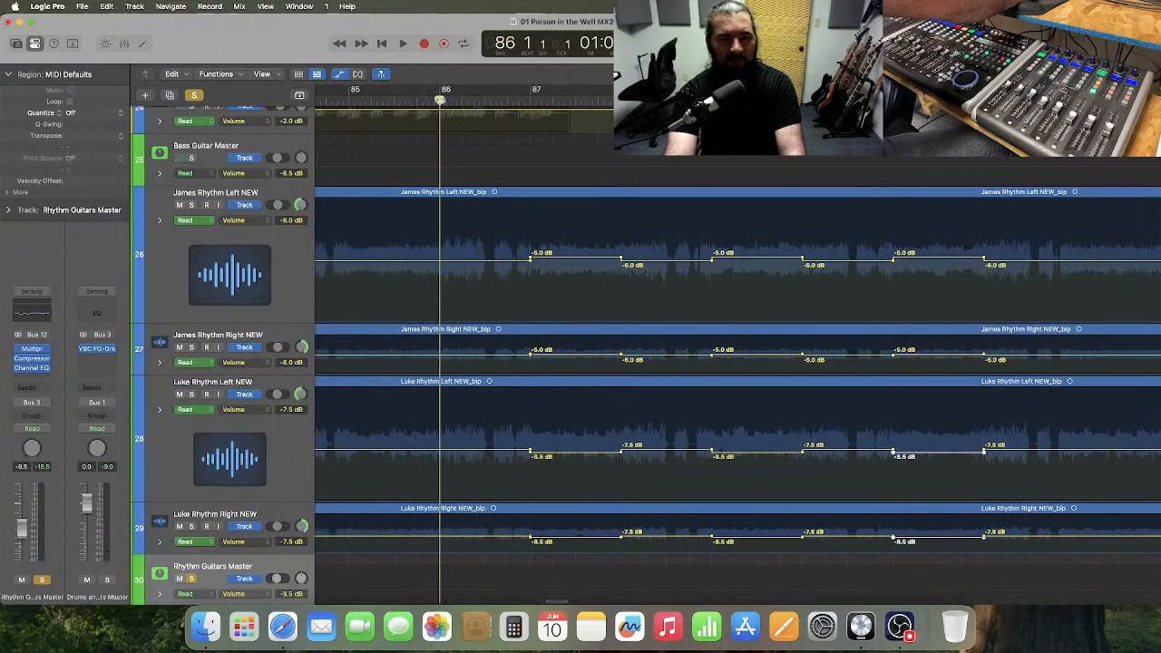
key(space)
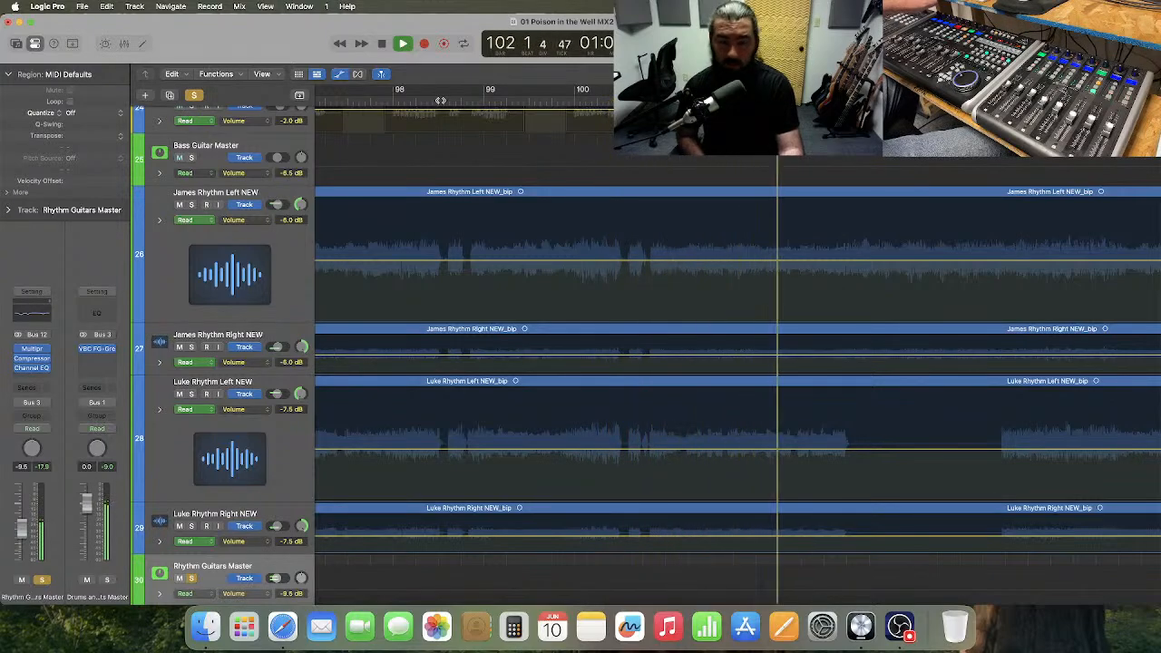
key(space)
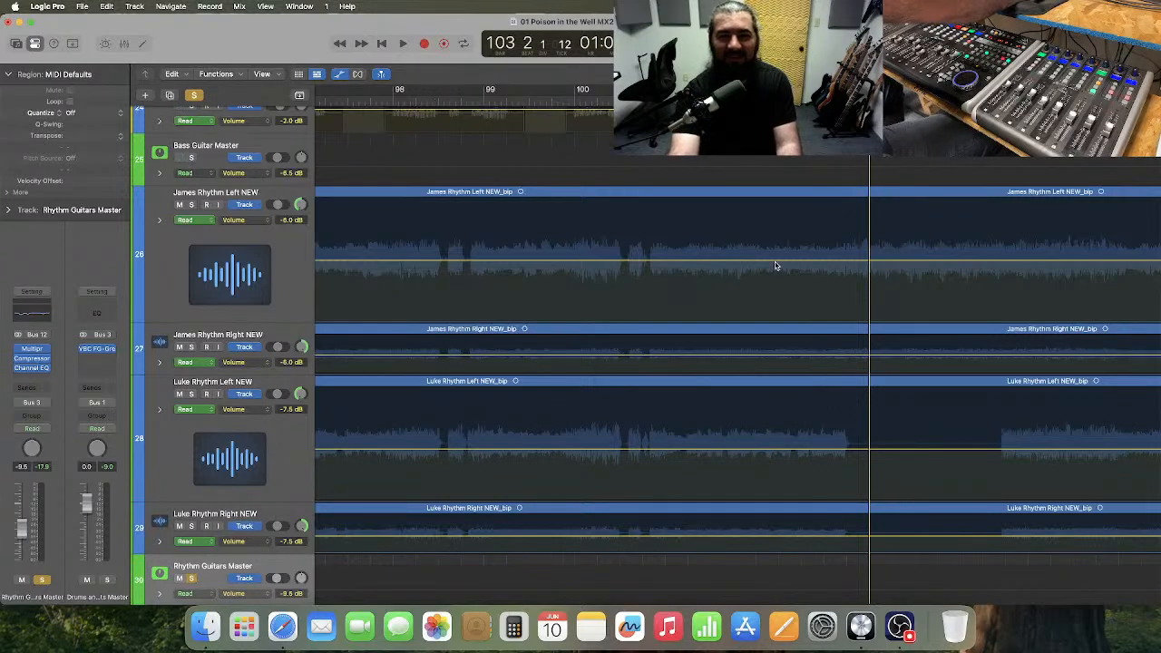
scroll(775, 265, left, 1)
scroll(775, 265, left, 10)
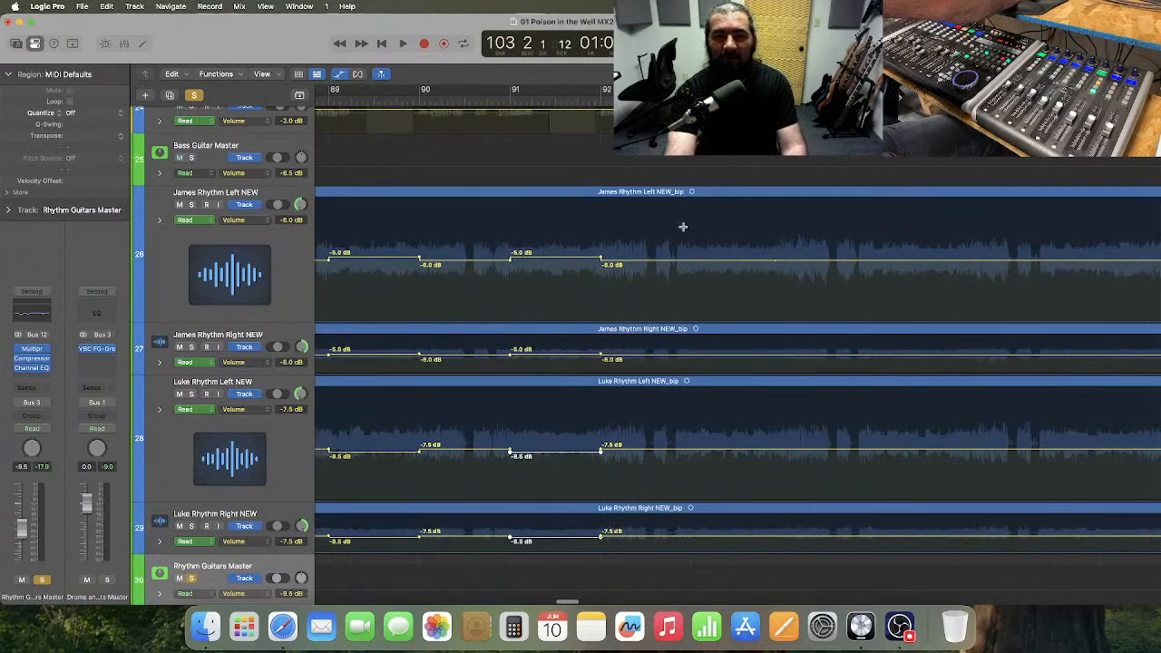
drag(690, 225, 761, 388)
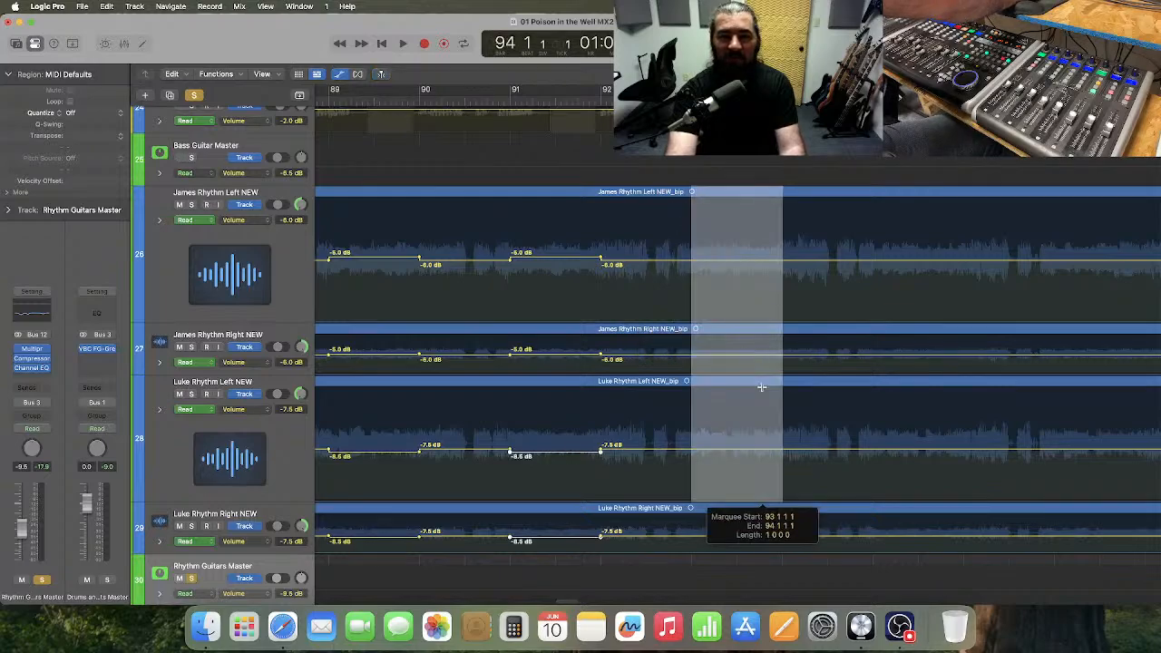
drag(762, 438, 762, 535)
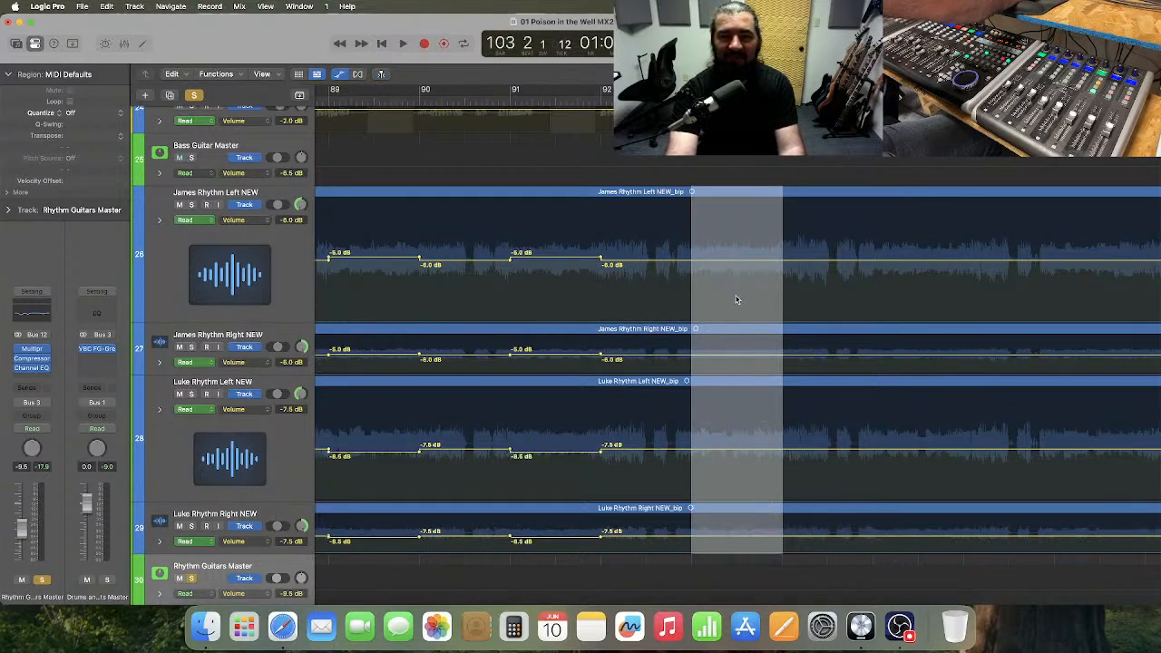
click(659, 248)
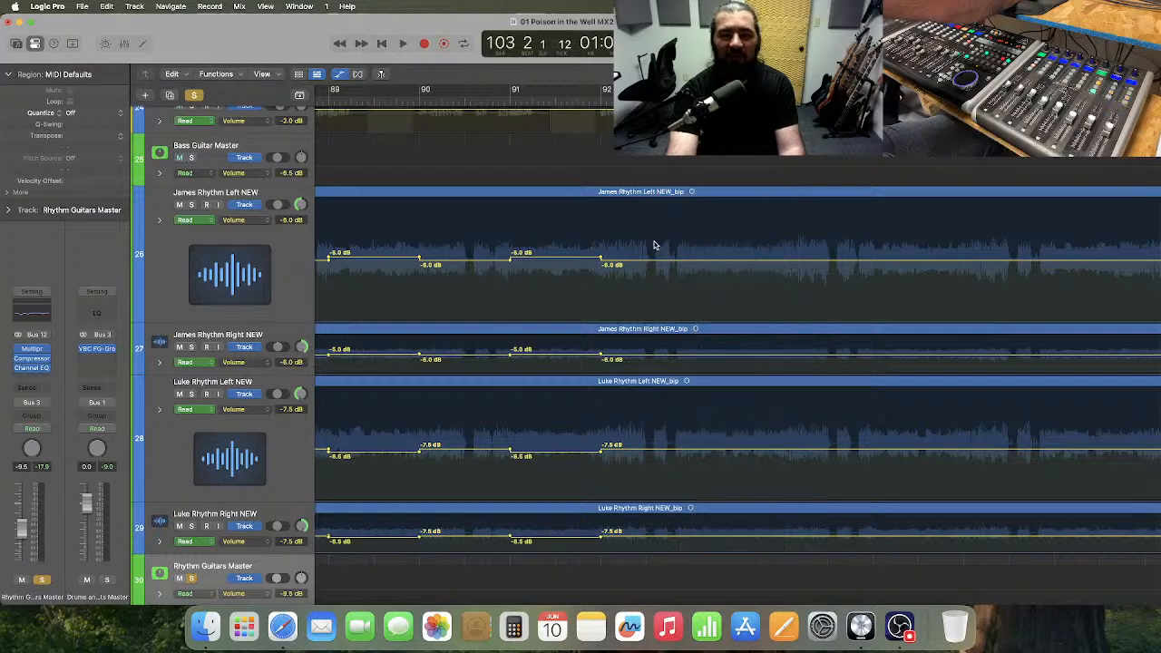
scroll(656, 245, right, 3)
scroll(656, 244, right, 2)
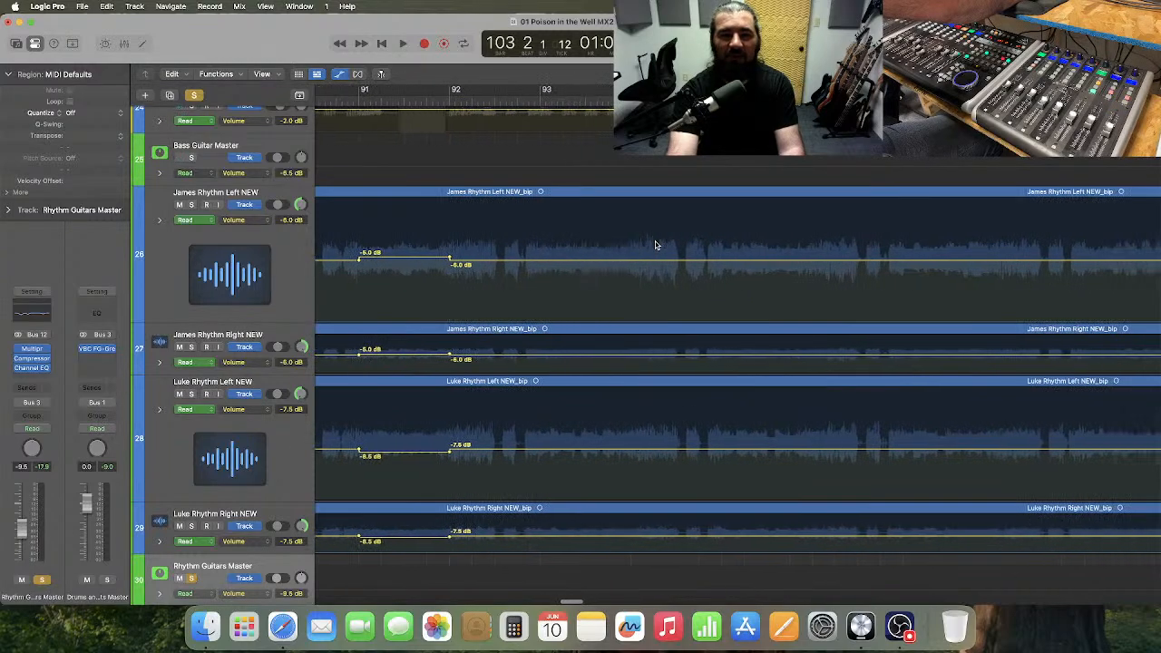
Play the rhythm guitars and drums from about bar 93 and stop just after bar 95 begins.
scroll(617, 211, left, 1)
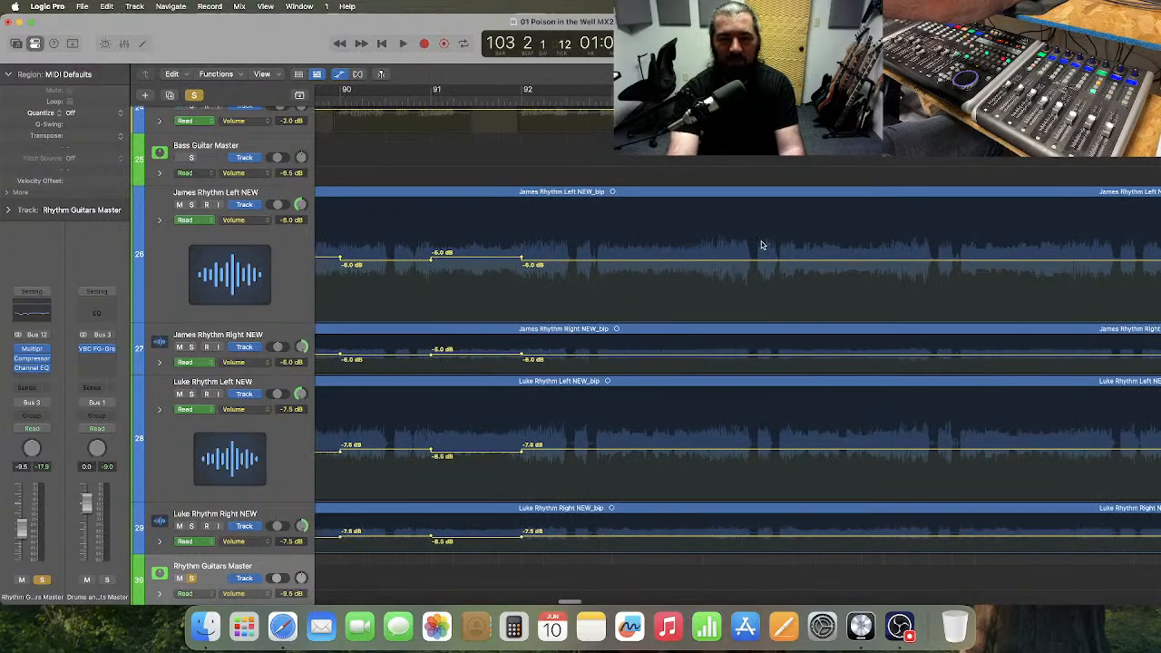
scroll(723, 242, right, 1)
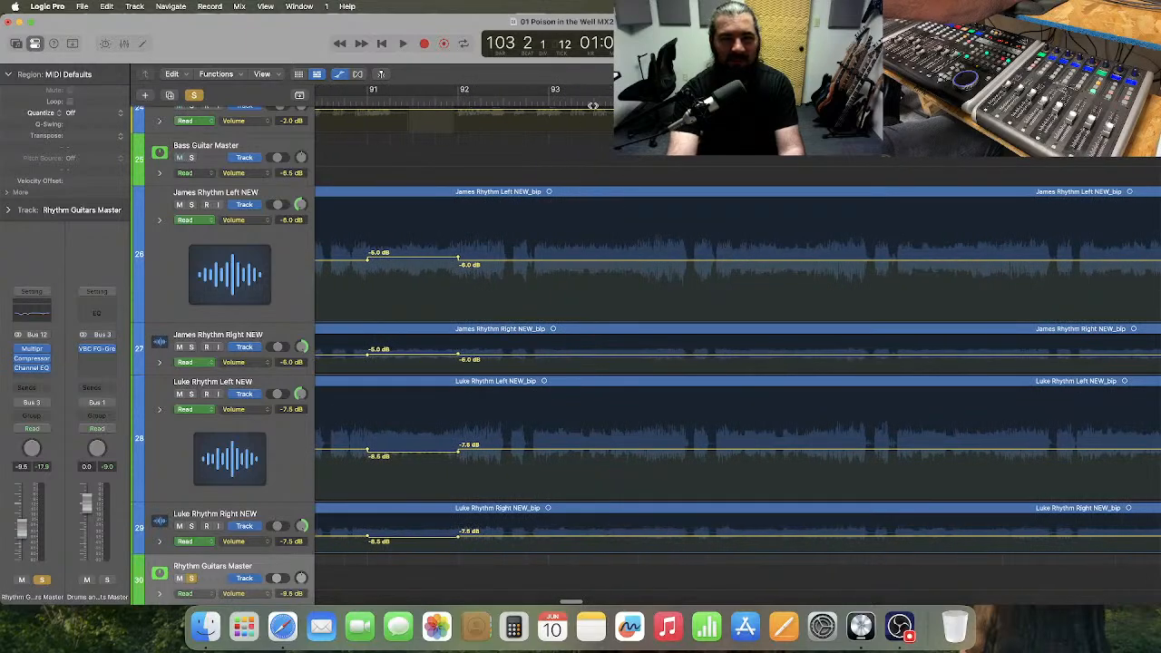
double_click(547, 101)
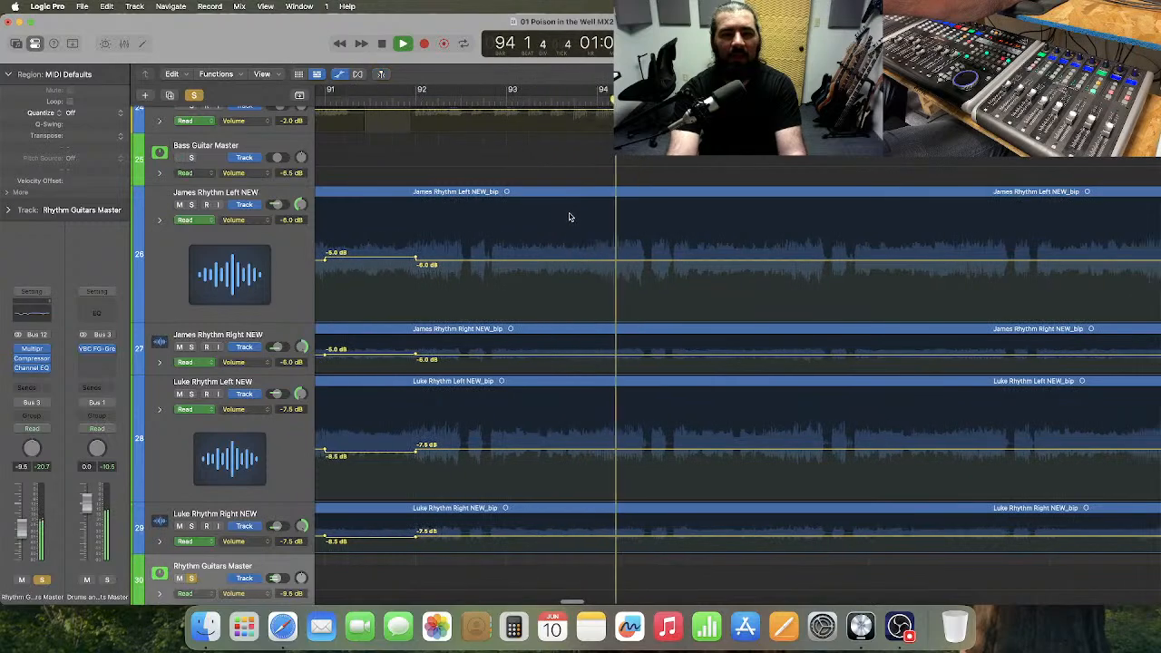
key(space)
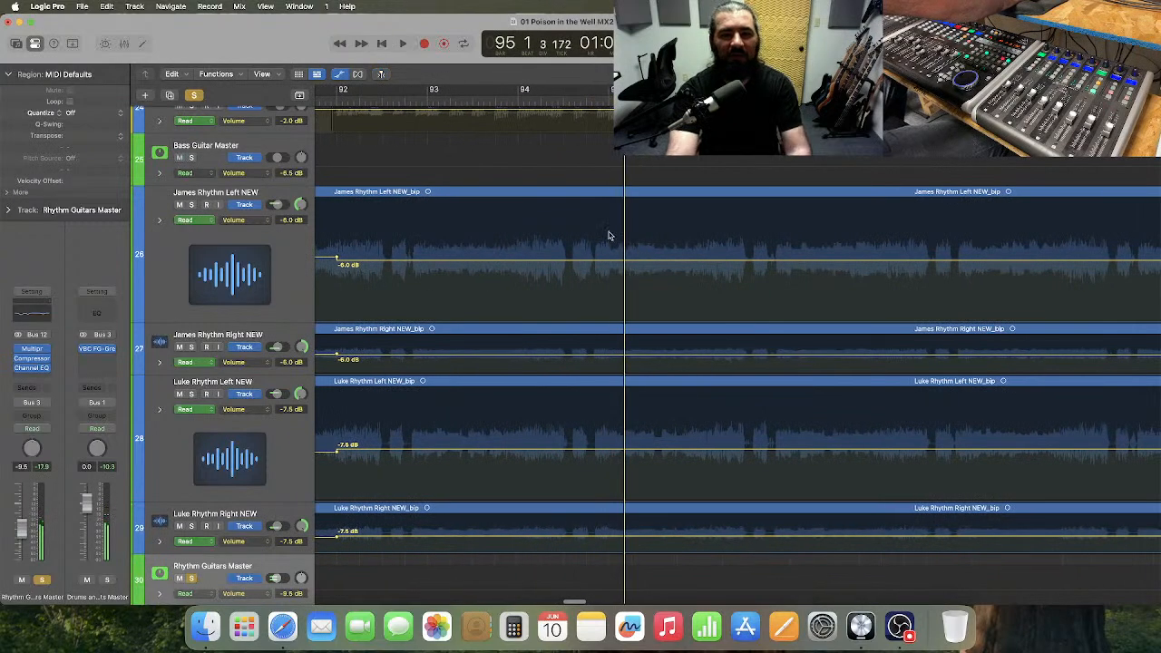
Add volume automation points around bar 95 on tracks 26 to 29, with -5.0 dB on tracks 26 and 27 and -8.5 dB on 28 and 29.
drag(608, 236, 681, 538)
scroll(675, 317, up, 1)
click(652, 277)
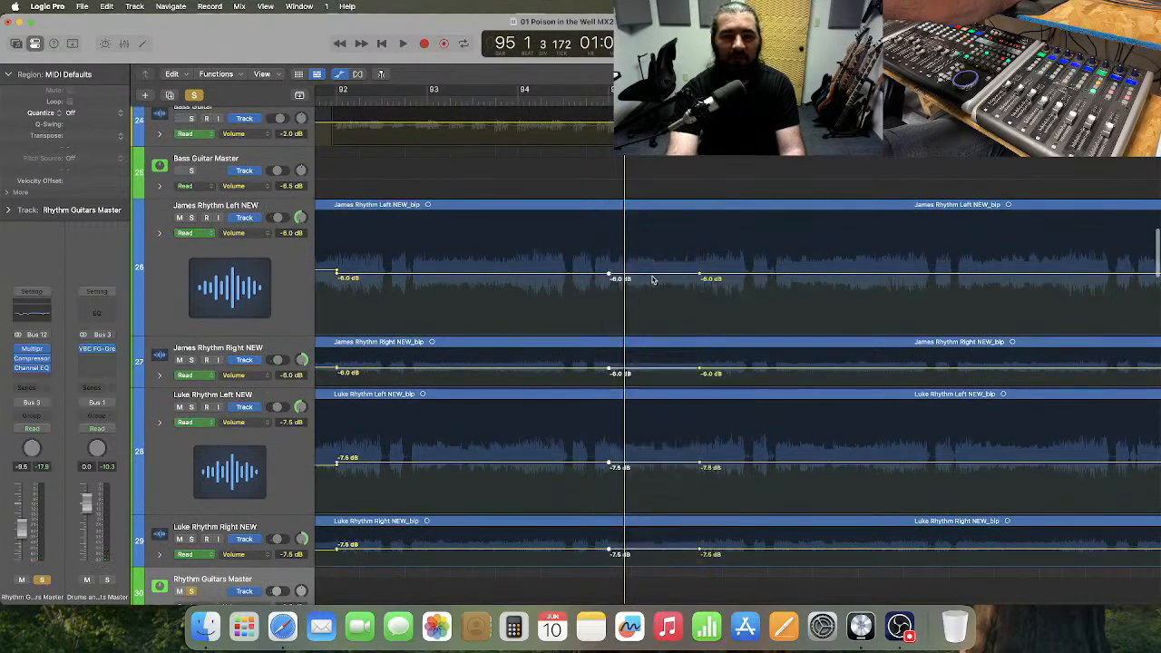
drag(654, 277, 656, 270)
drag(648, 461, 671, 551)
drag(662, 462, 662, 468)
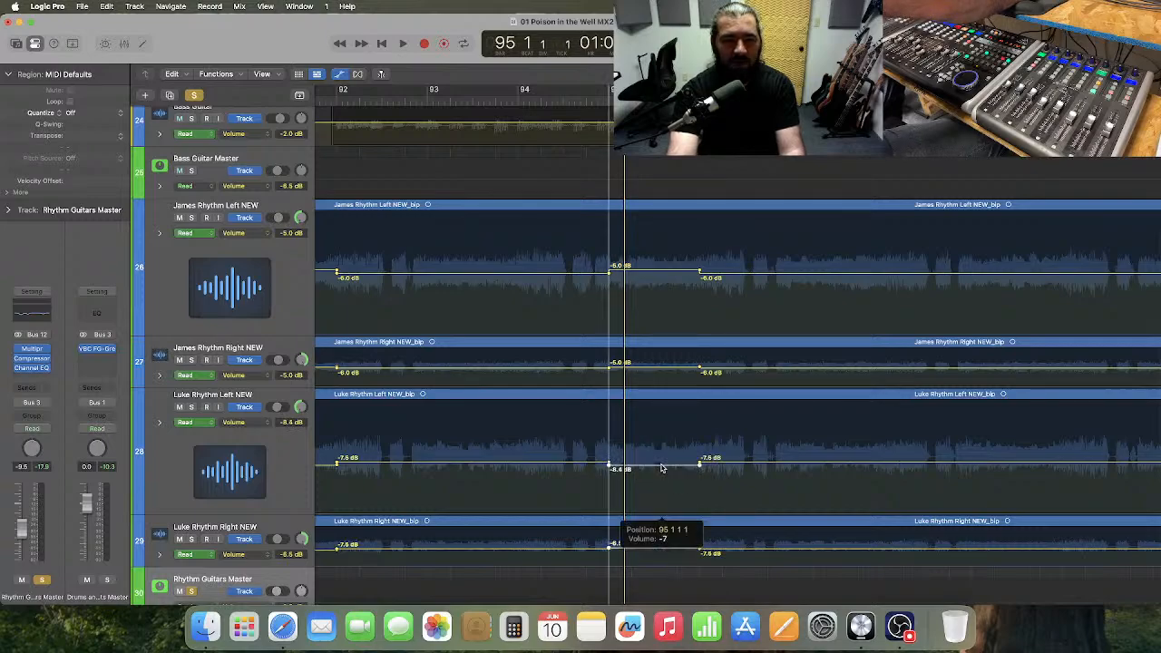
drag(661, 470, 663, 468)
click(661, 470)
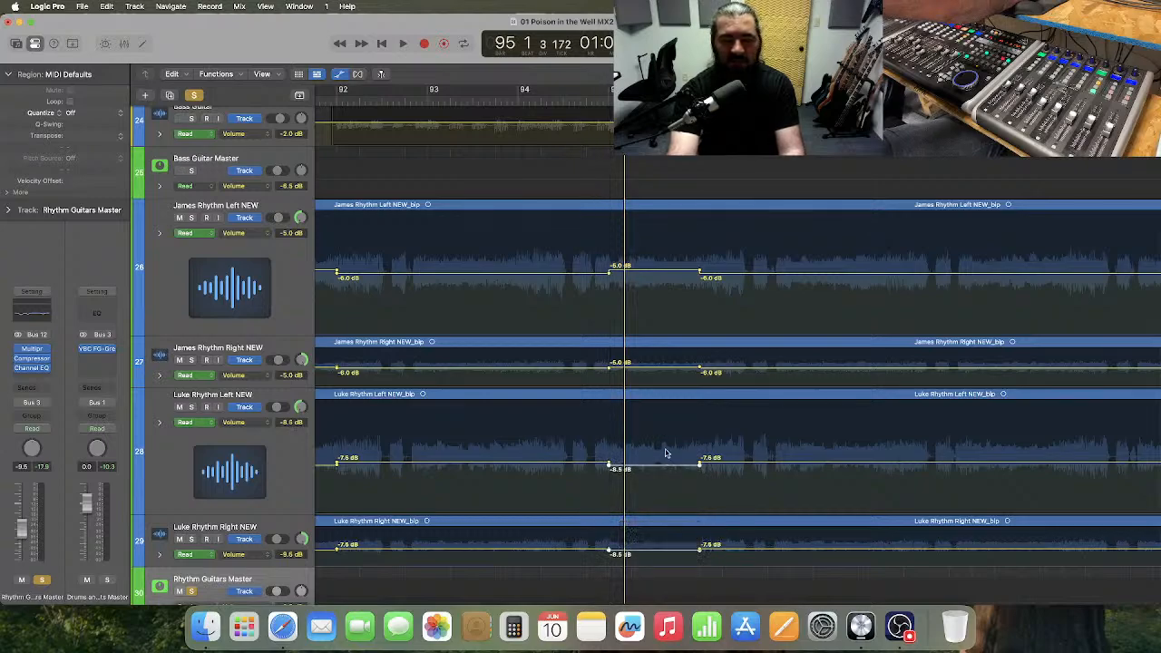
Automate bar 97's volume on the four rhythm guitar tracks to -5.0 dB on tracks 26 and 27 and -8.5 dB on 28 and 29.
scroll(662, 444, right, 4)
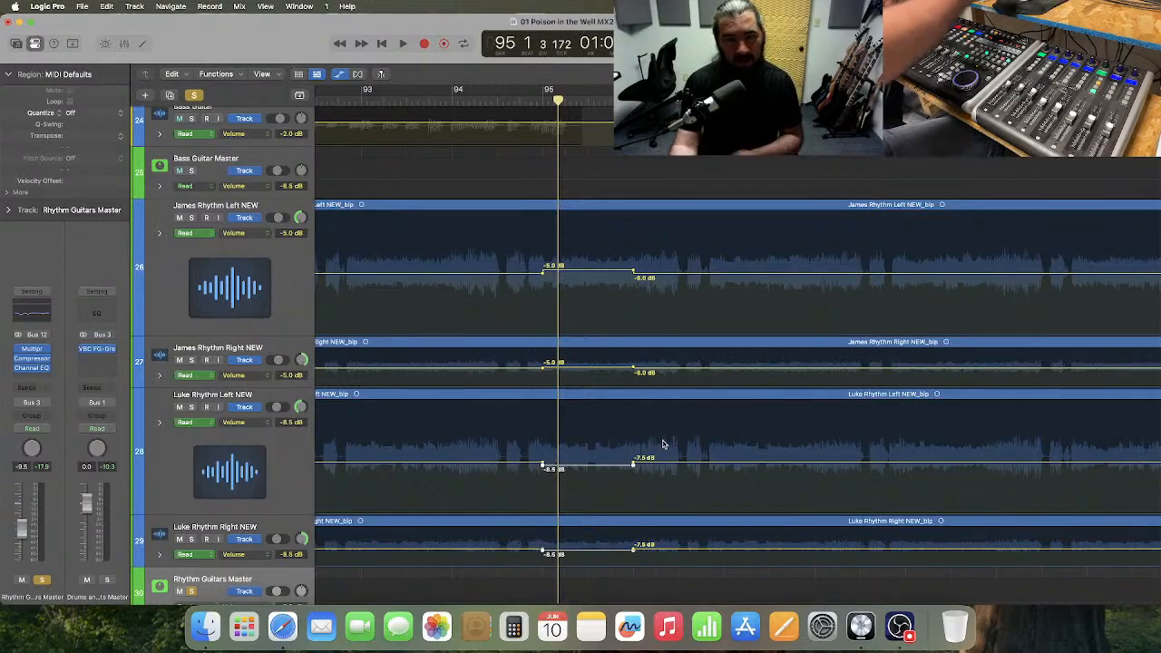
scroll(635, 345, right, 2)
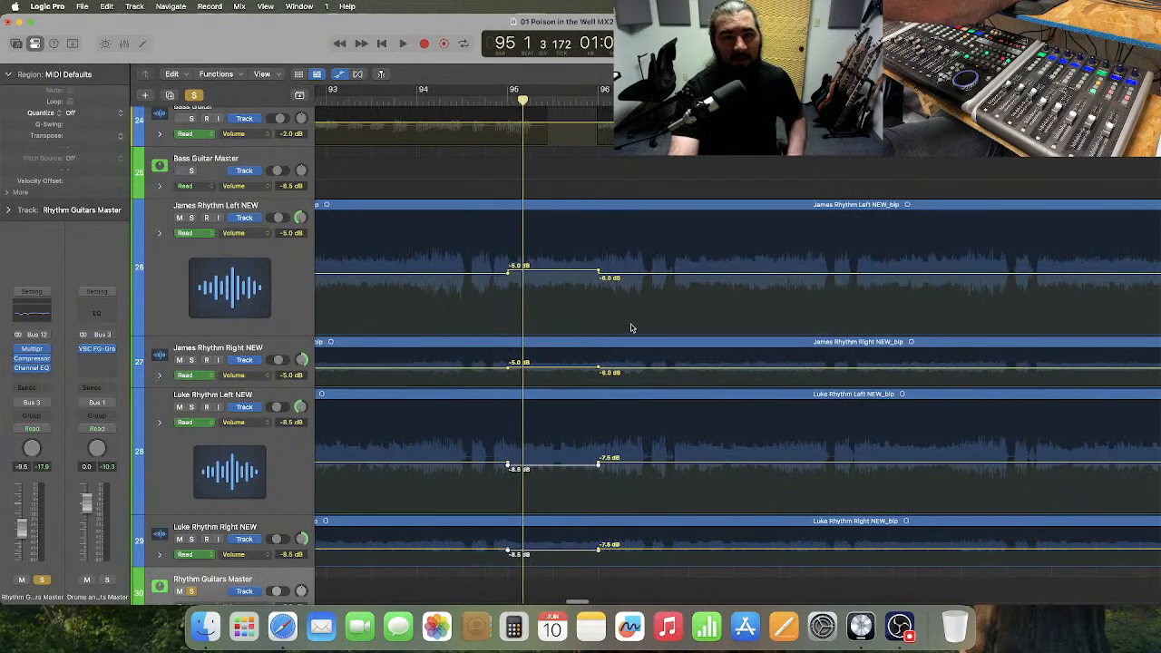
drag(688, 243, 775, 430)
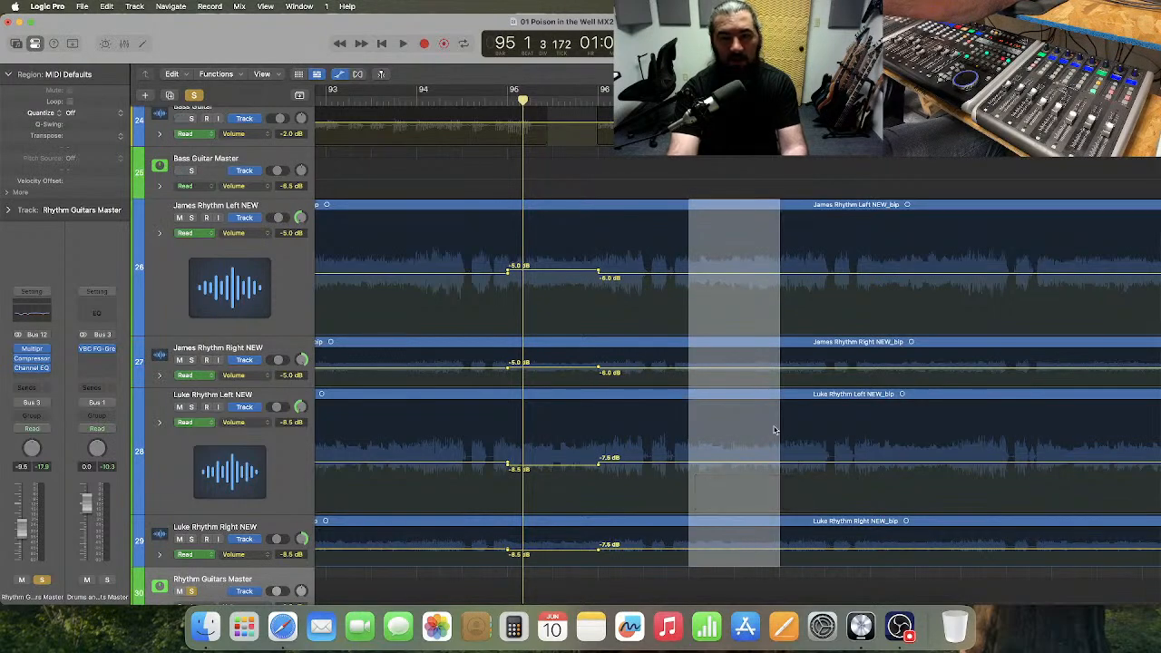
click(733, 311)
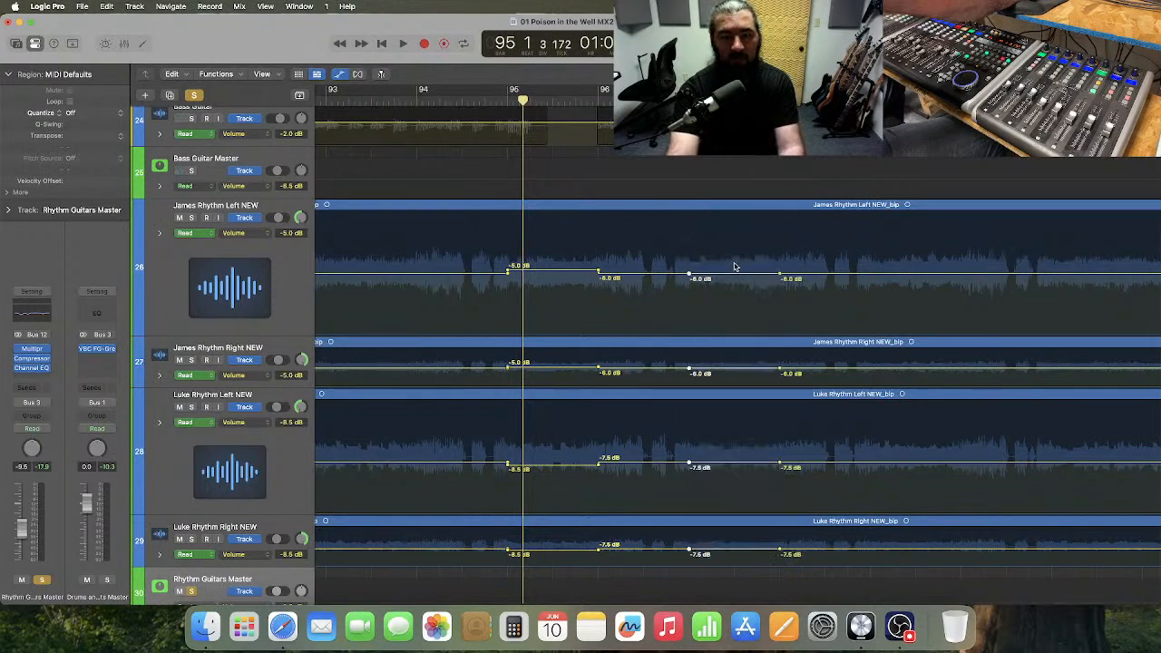
drag(737, 275, 737, 272)
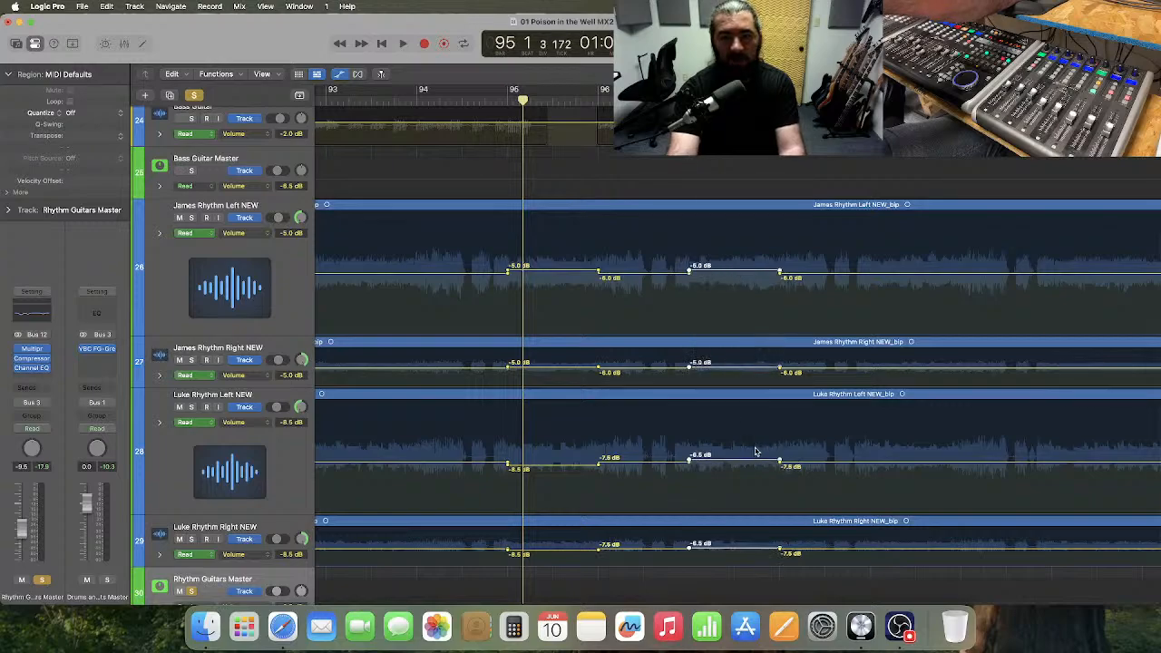
drag(732, 557, 732, 555)
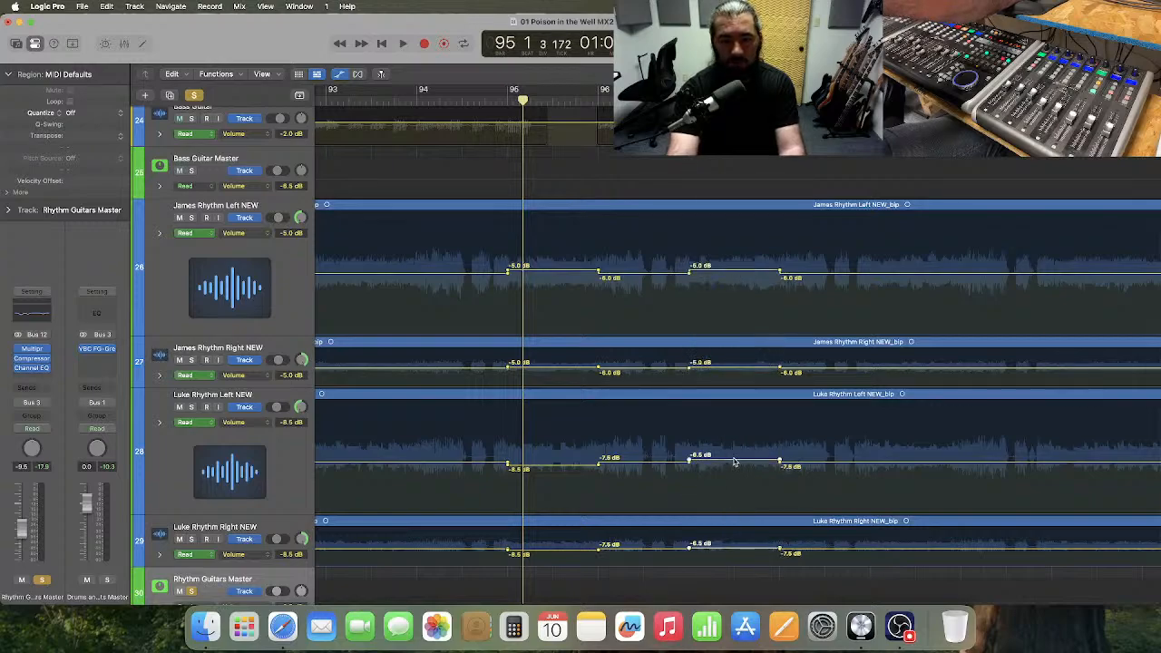
drag(734, 463, 735, 468)
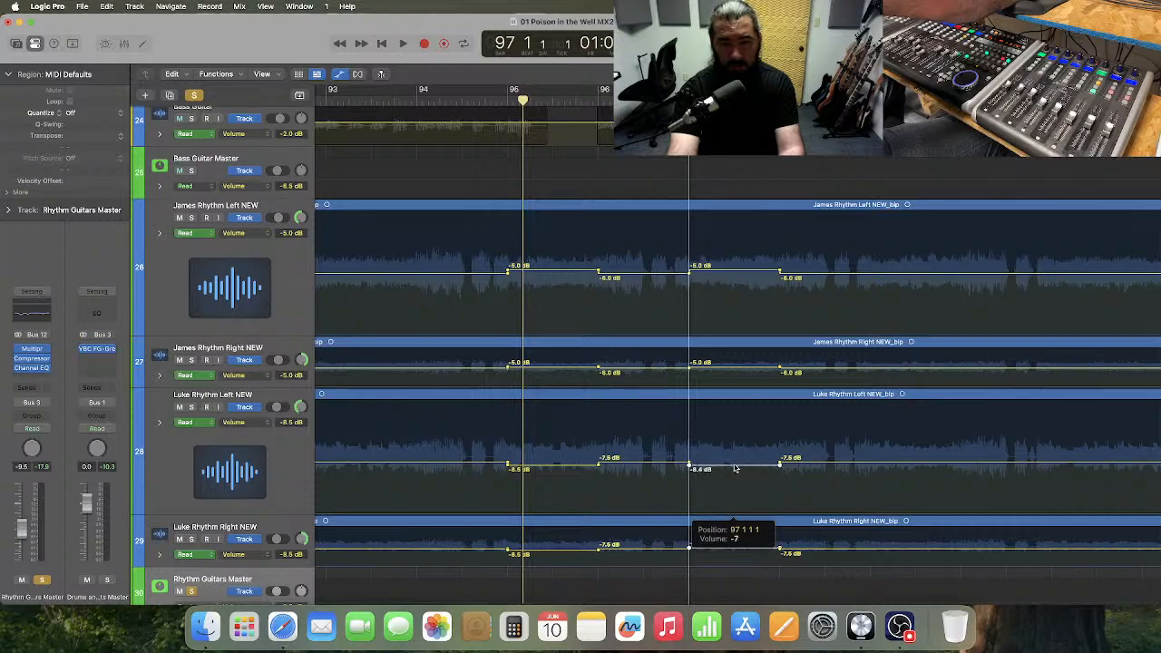
drag(734, 469, 735, 469)
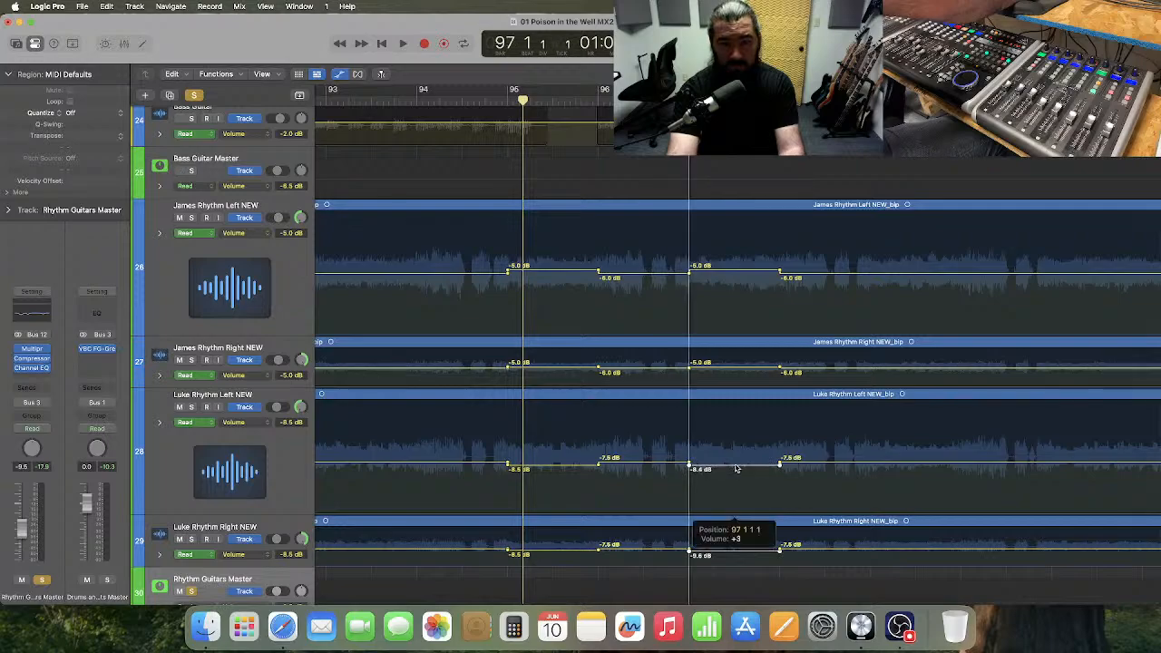
drag(735, 468, 737, 469)
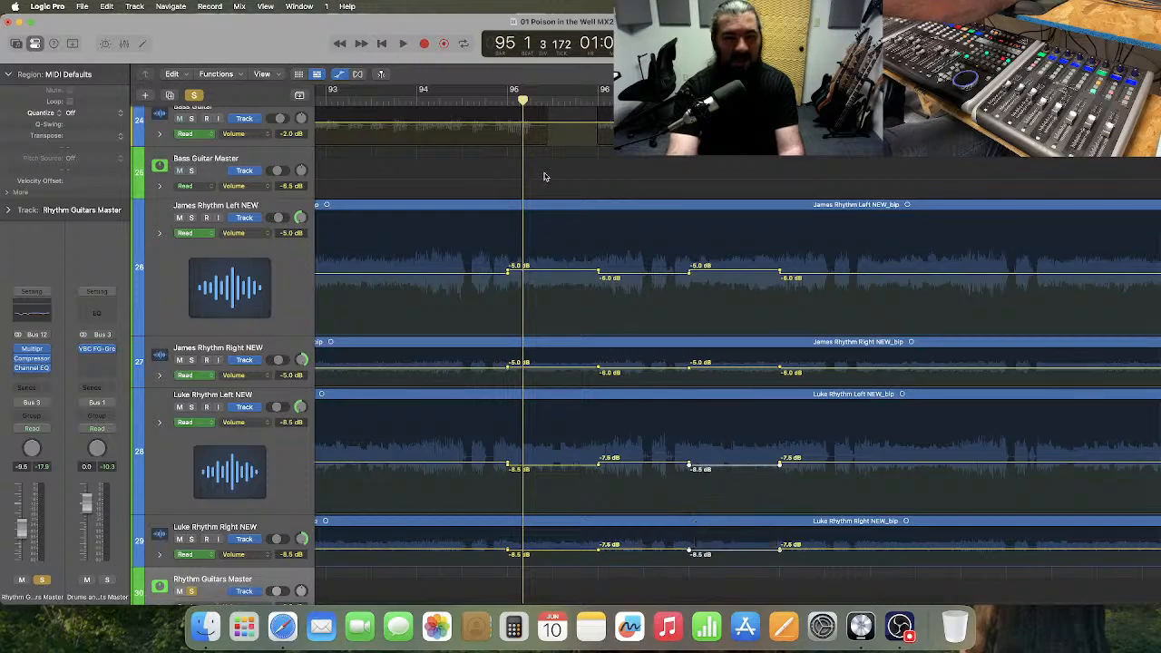
Play from bar 95 through bar 99, and automate bar 99's volume higher on tracks 26 and 27 and lower on tracks 28 and 29.
key(space)
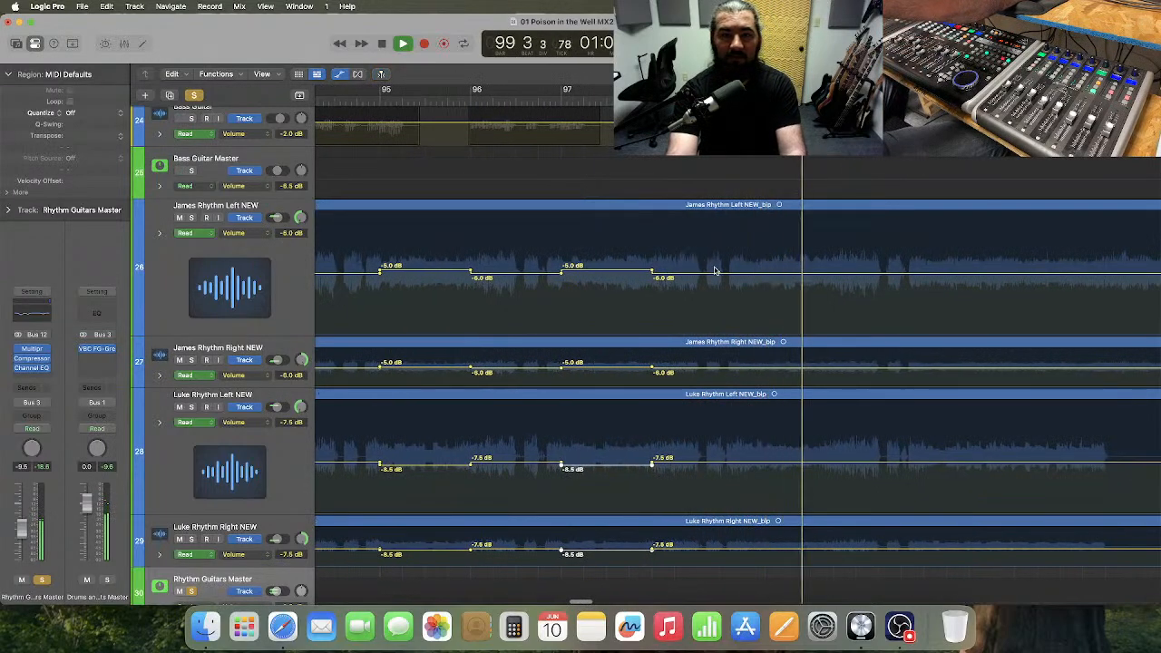
key(space)
drag(741, 240, 789, 476)
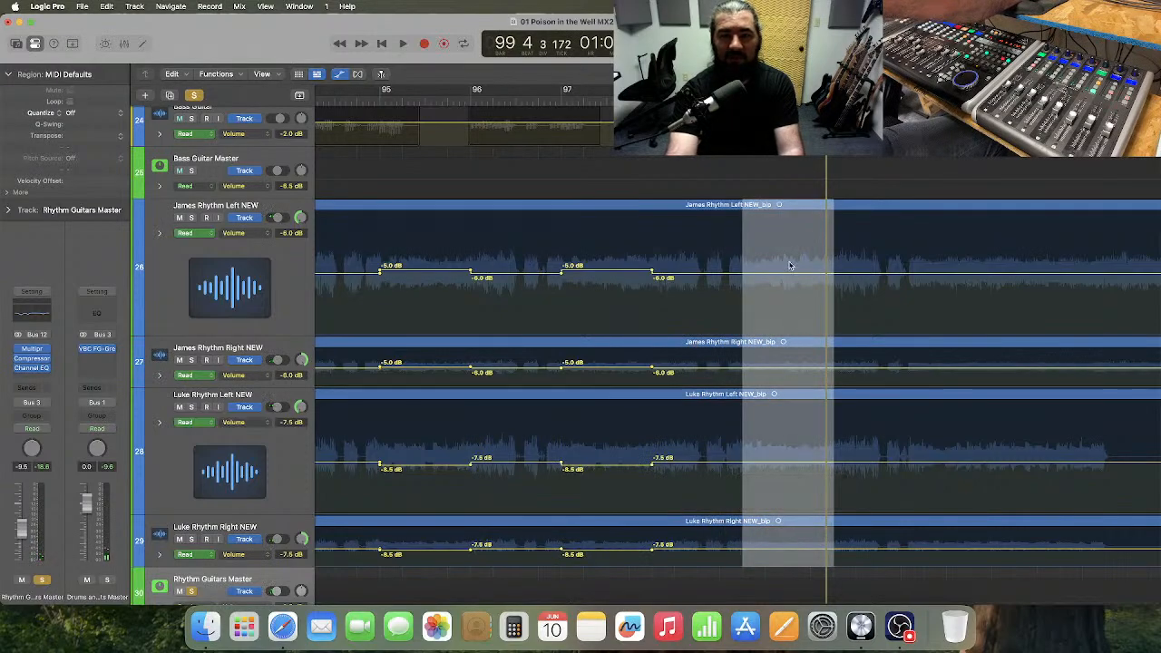
drag(789, 265, 787, 270)
drag(765, 450, 784, 554)
drag(773, 463, 774, 469)
Play the rhythm guitars and drums from about bar 96 into bar 103.
click(472, 100)
key(space)
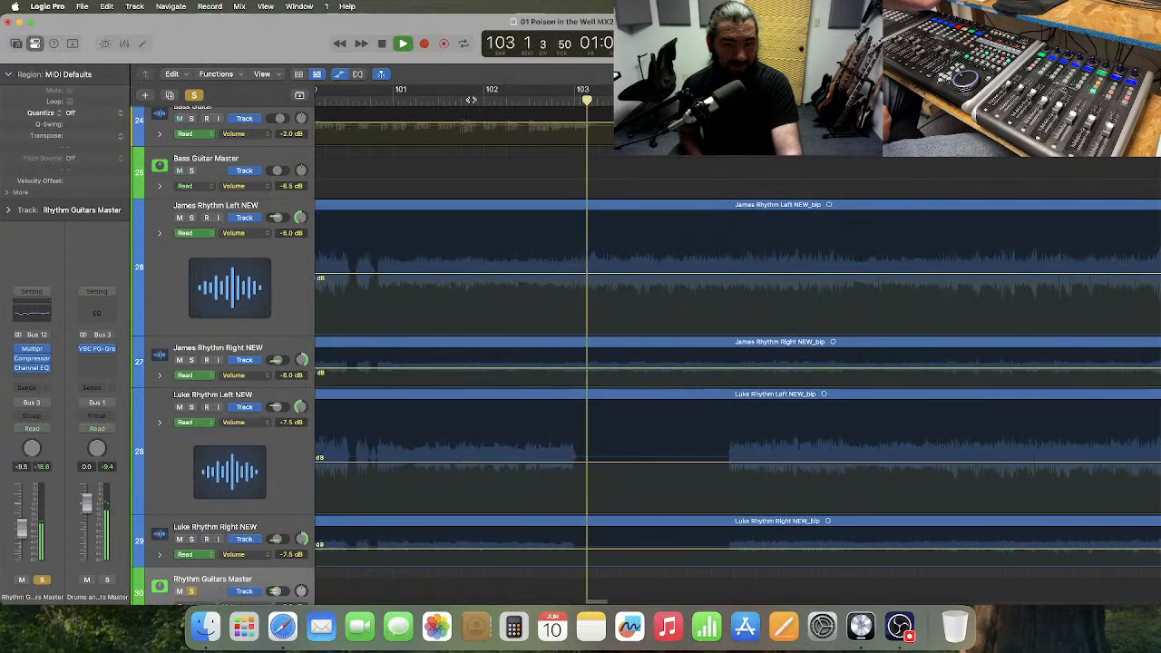
key(space)
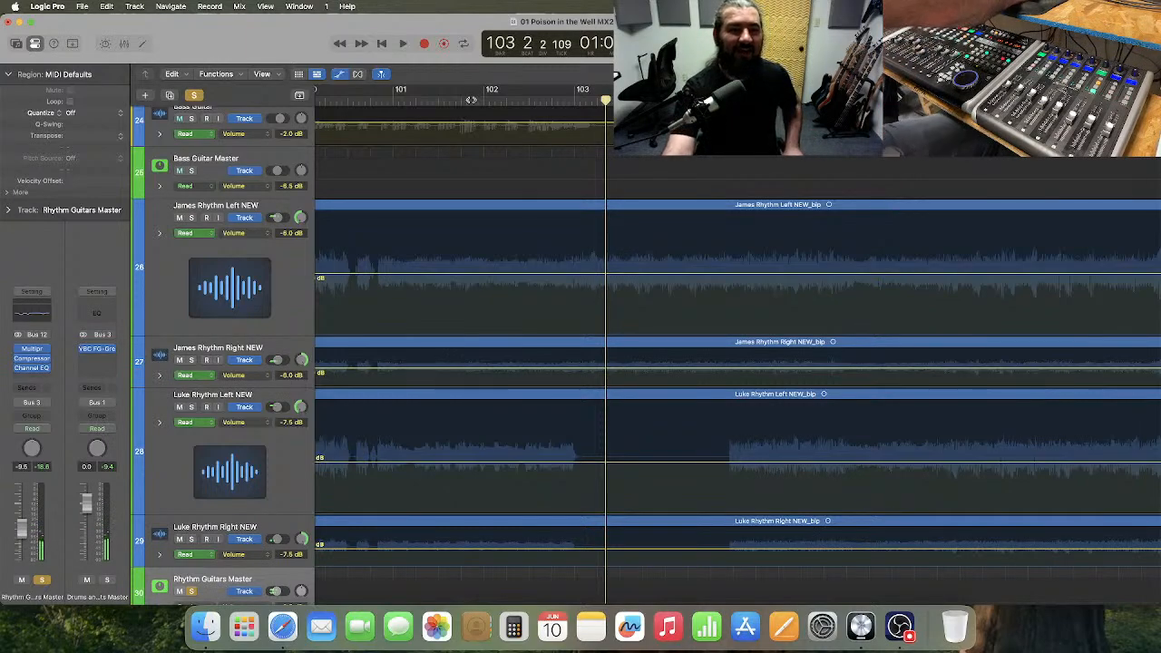
Replace the Rhythm Guitars Master solo with solos on tracks 28 and 29, and play them from bar 101 into bar 103.
click(377, 101)
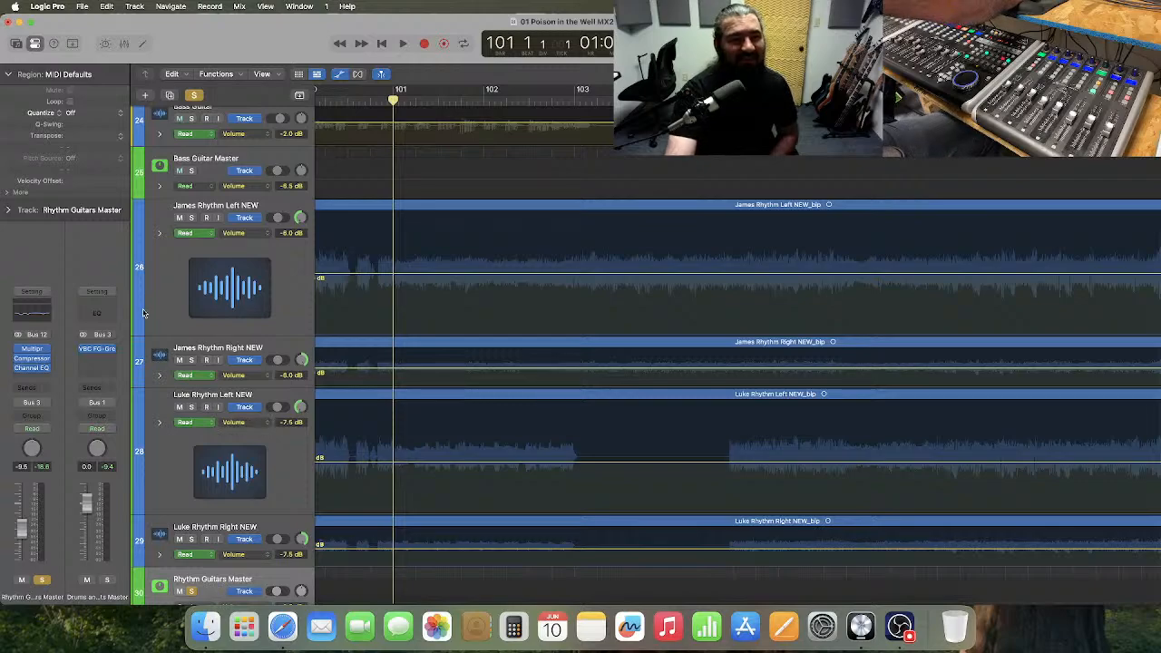
click(192, 590)
click(192, 540)
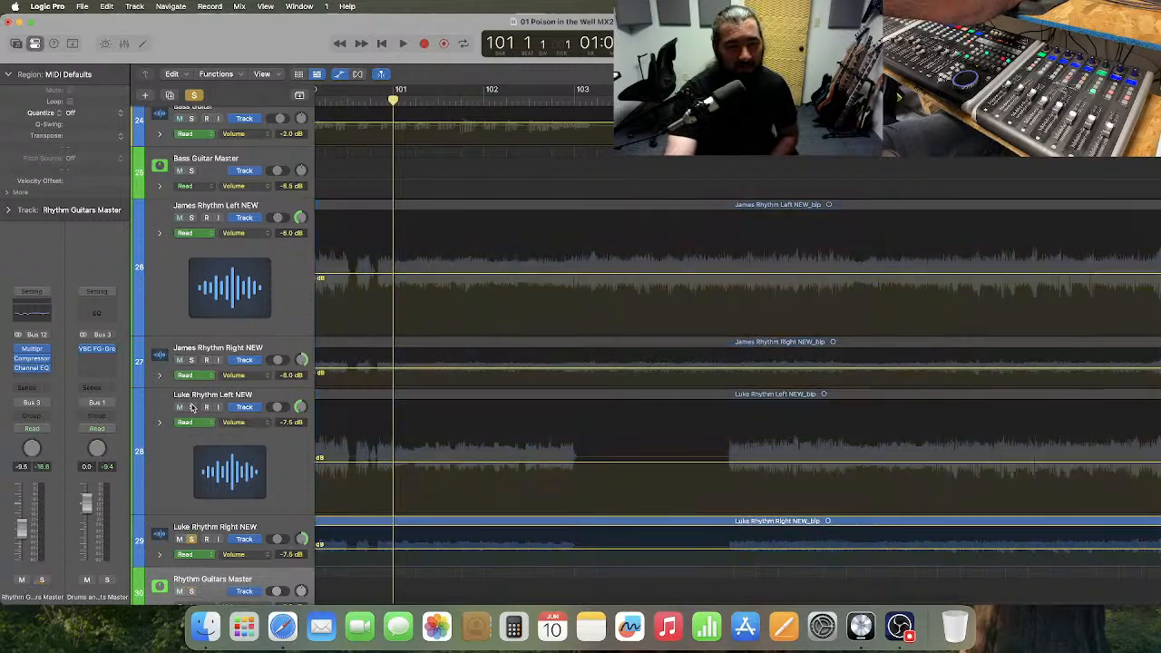
click(192, 408)
key(space)
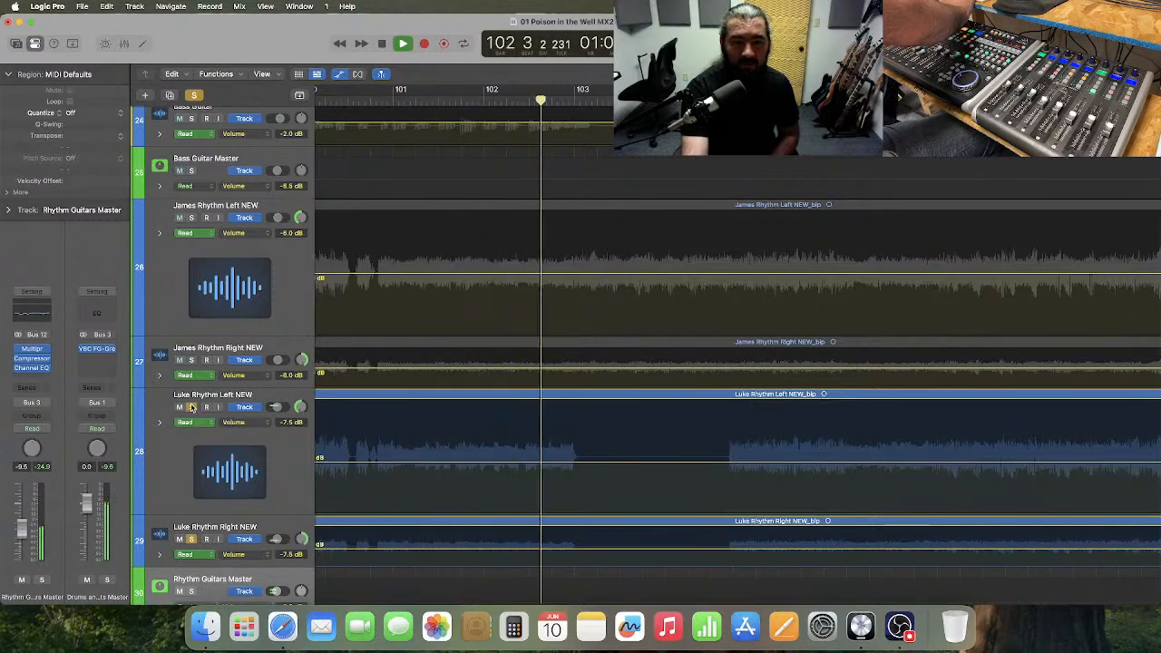
key(space)
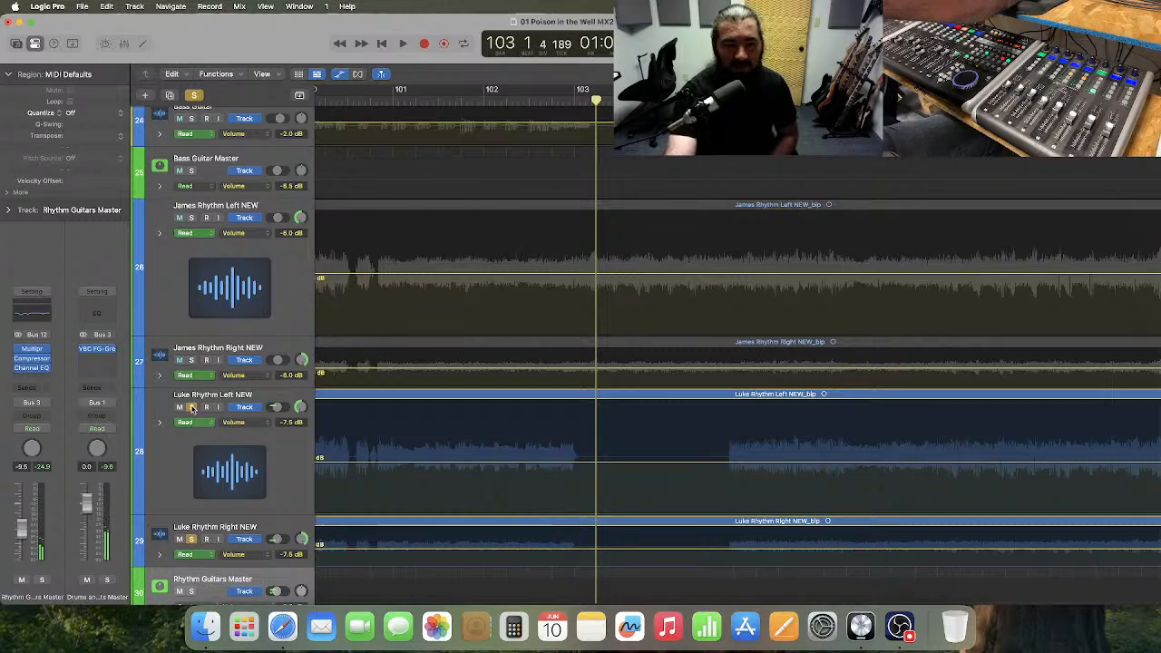
Switch the solo from tracks 28 and 29 to tracks 26 and 27, and play them from about bar 101 into bar 103.
click(191, 408)
click(193, 539)
click(191, 360)
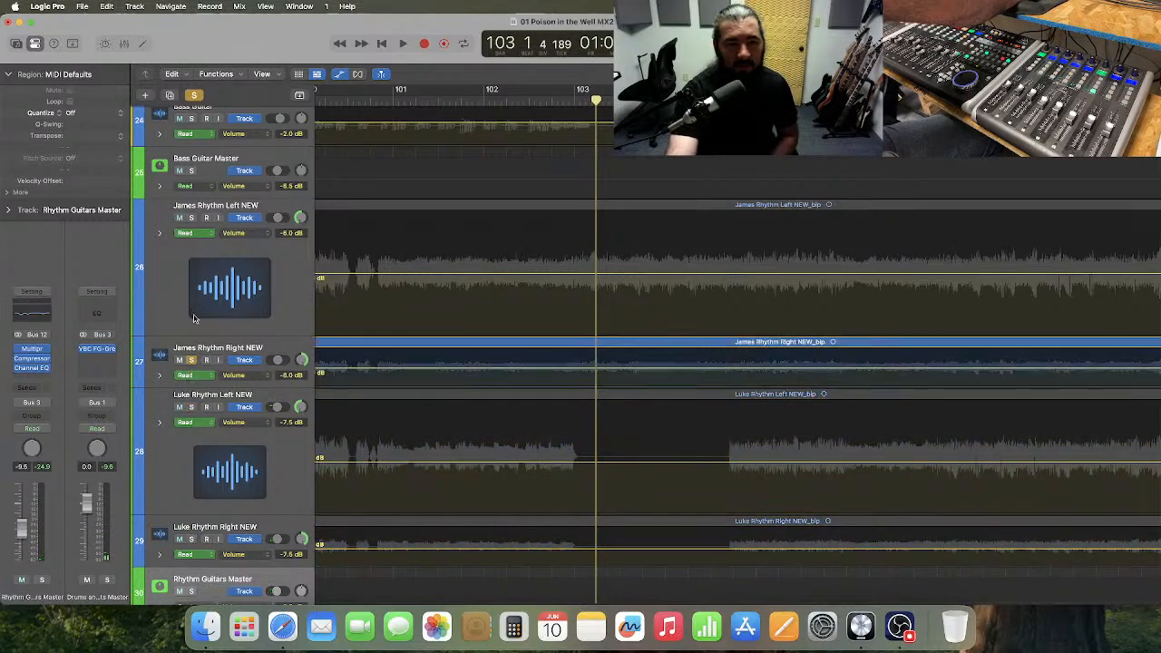
click(192, 218)
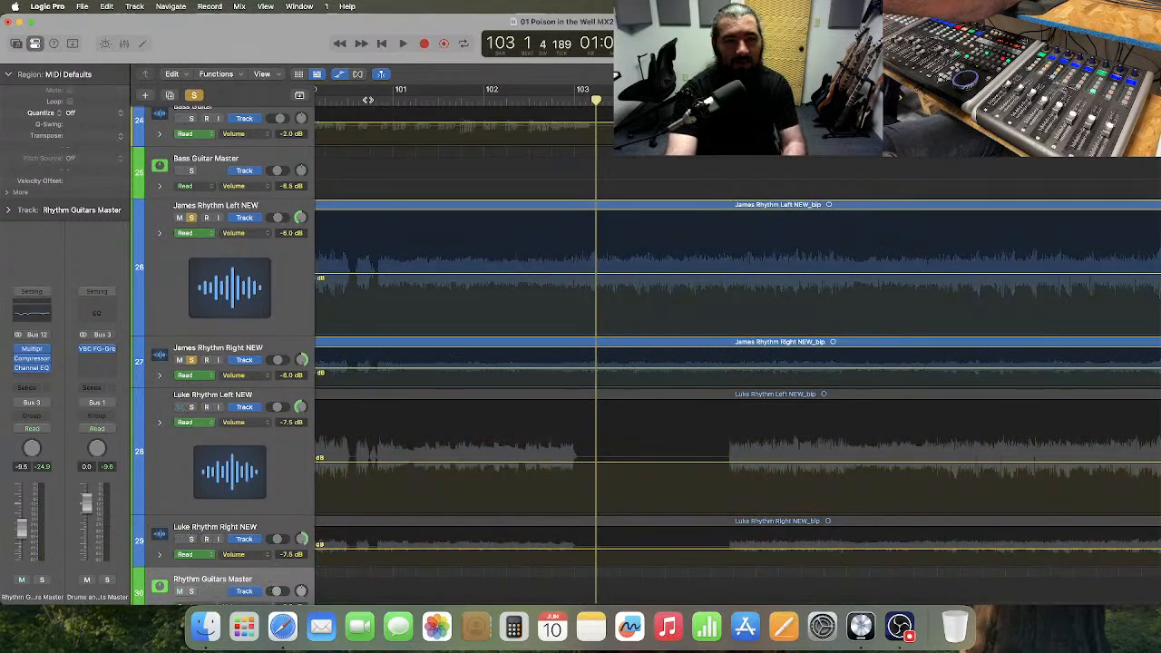
double_click(368, 96)
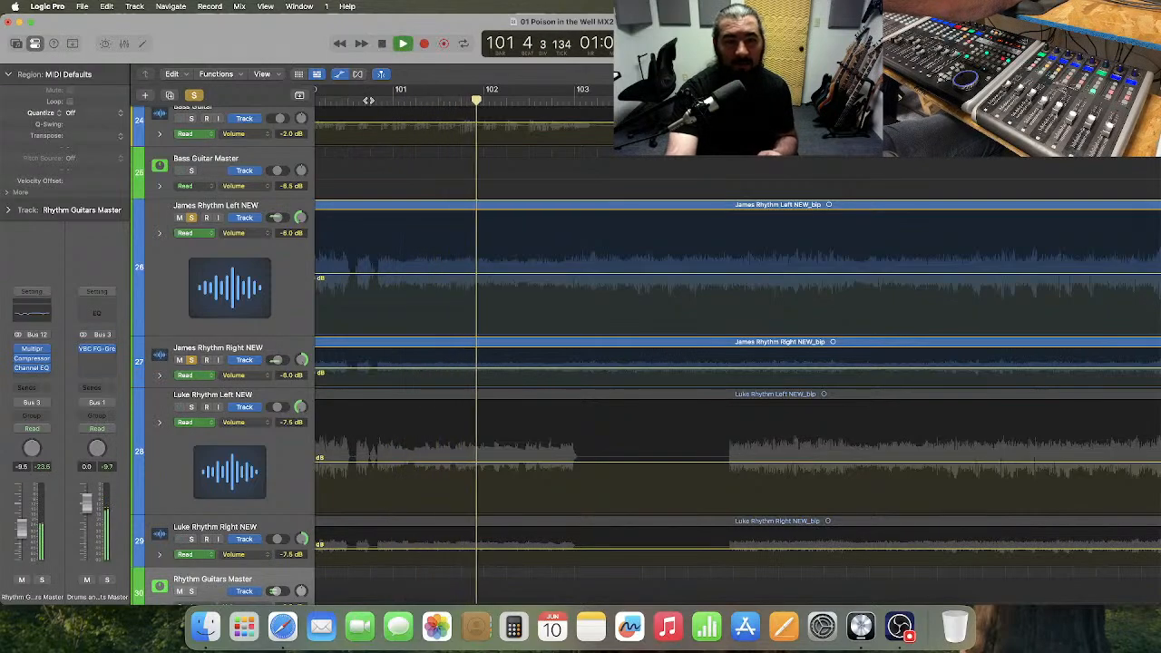
key(space)
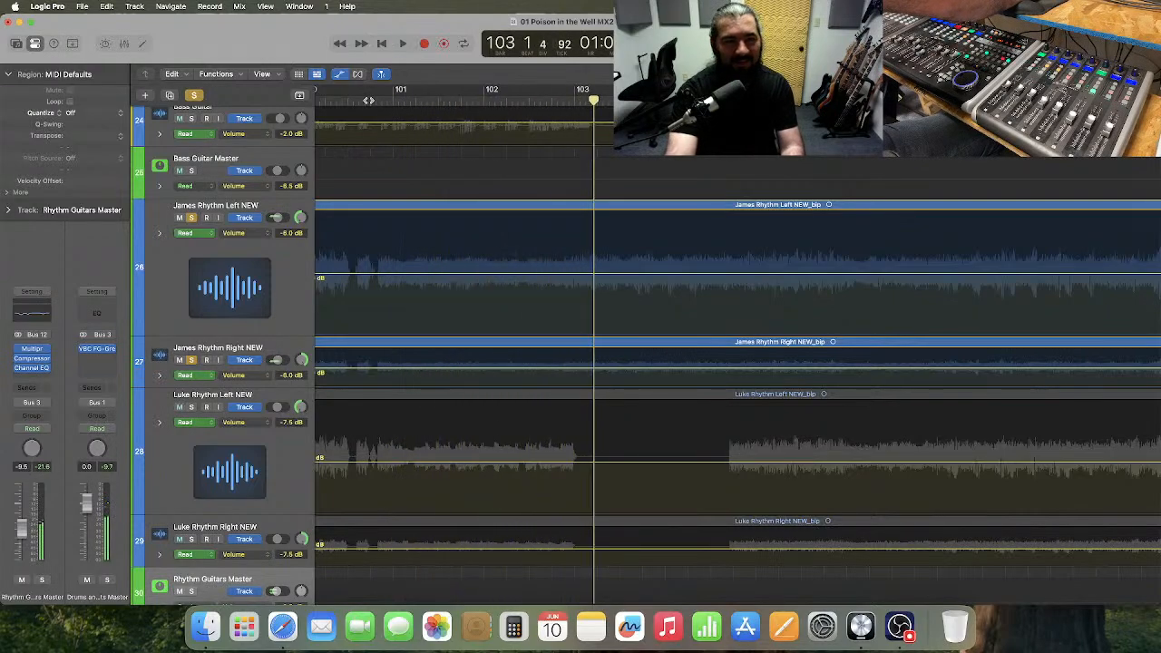
Unsolo track 27 and play track 26 as the only rhythm guitar from about bar 101 into bar 103.
click(191, 361)
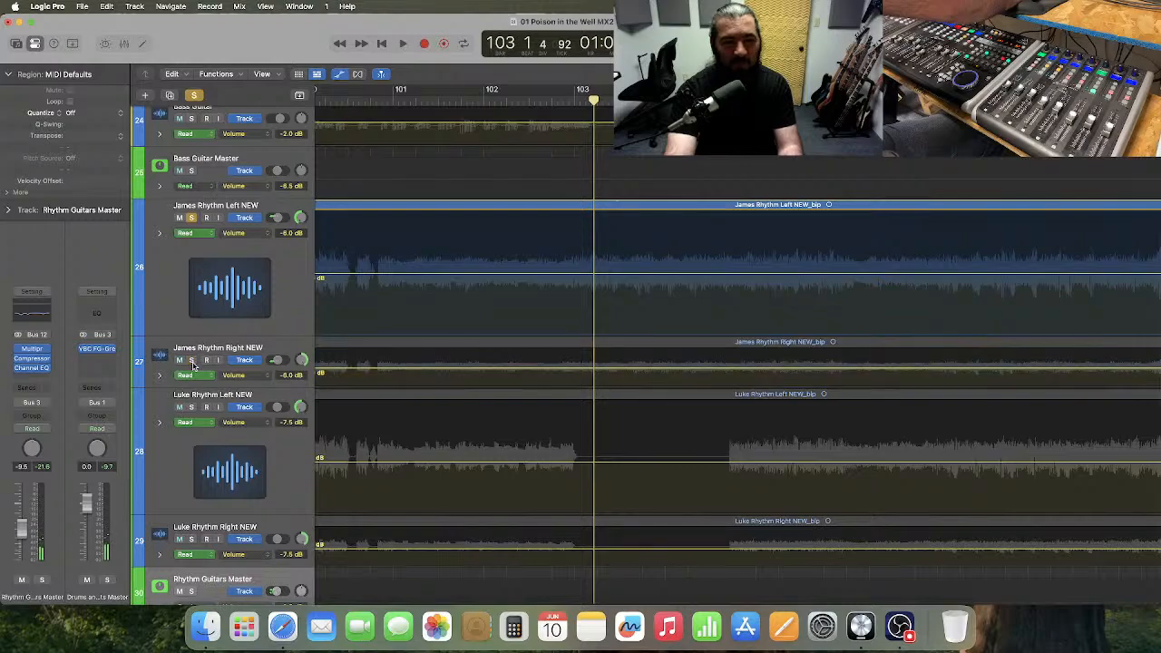
scroll(438, 269, left, 3)
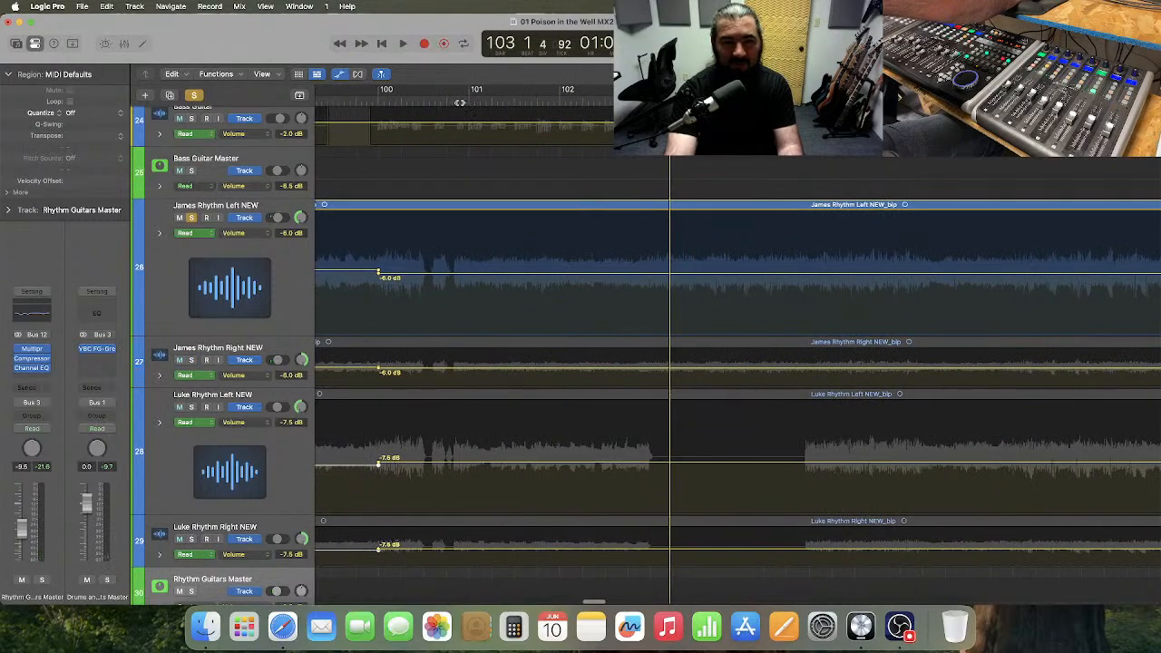
click(460, 102)
key(space)
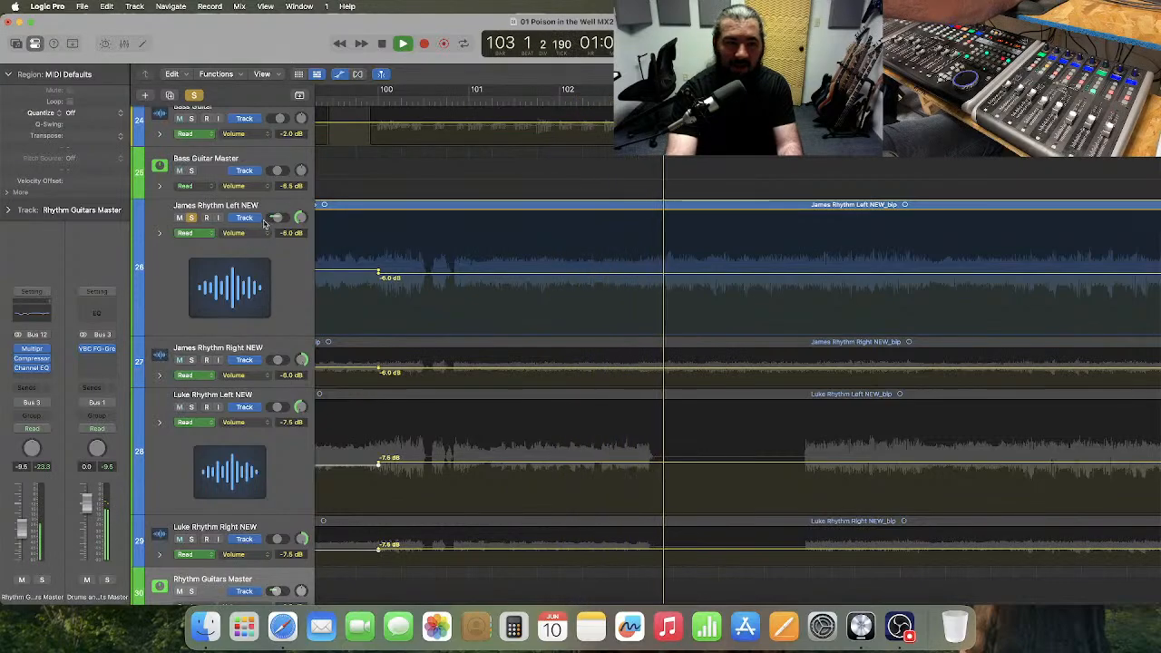
key(space)
Solo track 27 again alongside track 26 and play both guitars from bar 101 until after bar 102 starts.
click(191, 361)
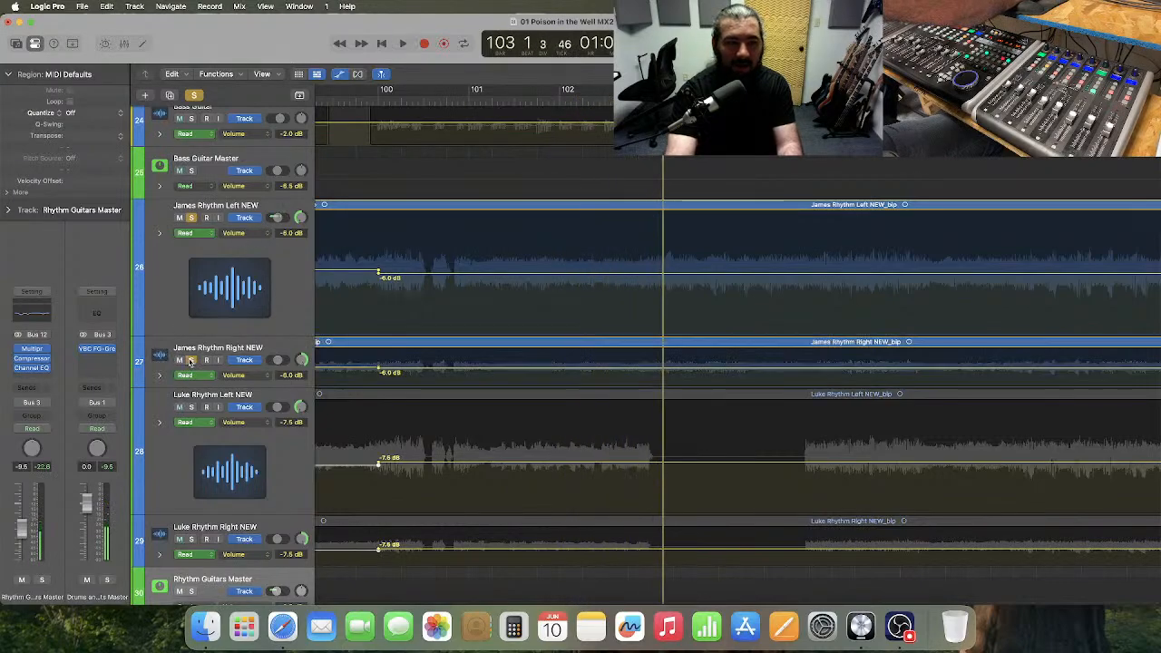
click(470, 99)
key(space)
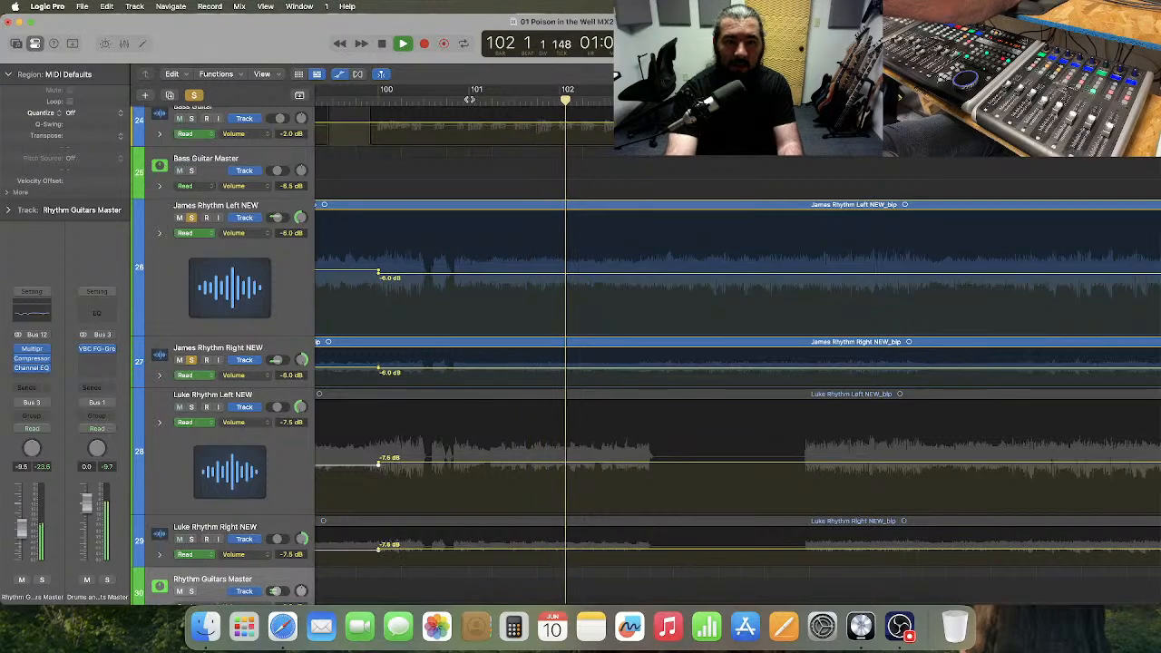
key(space)
Unsolo track 26, play track 27 as the only rhythm guitar from bar 101 into bar 103, and clear its solo.
click(191, 218)
click(464, 102)
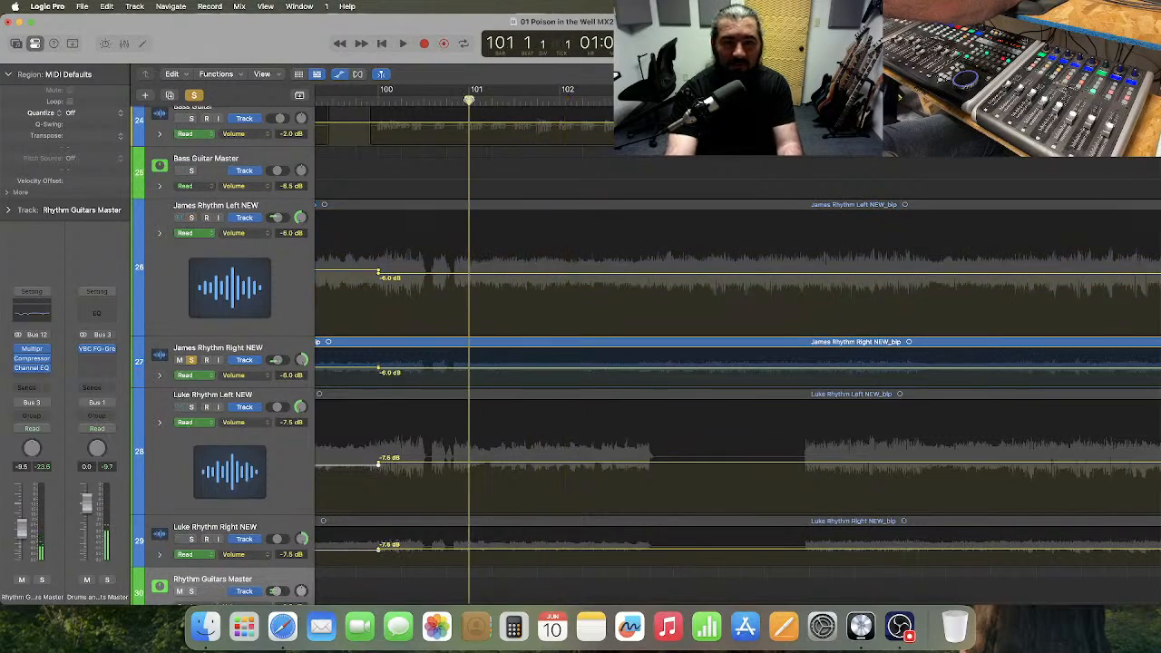
key(space)
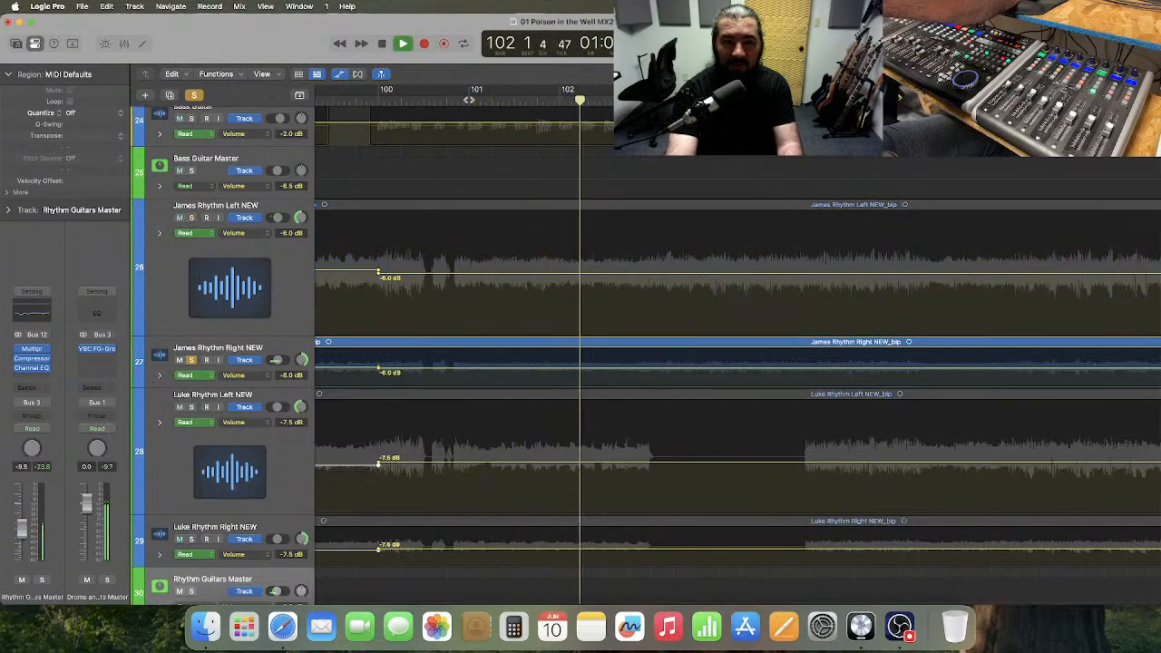
key(space)
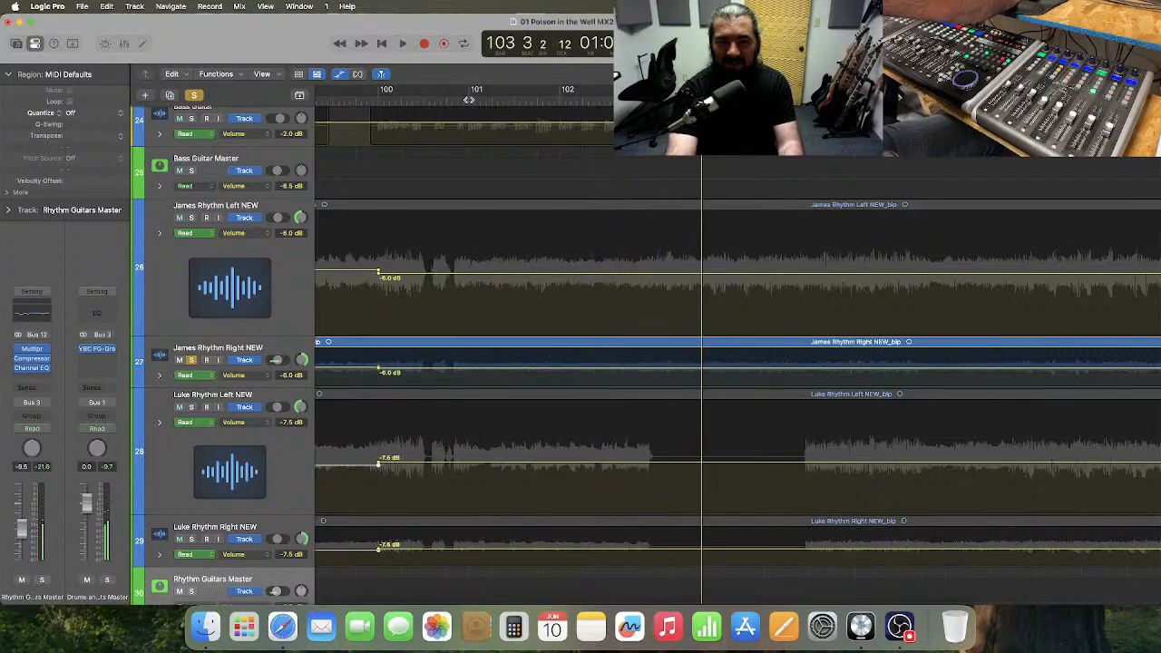
click(469, 99)
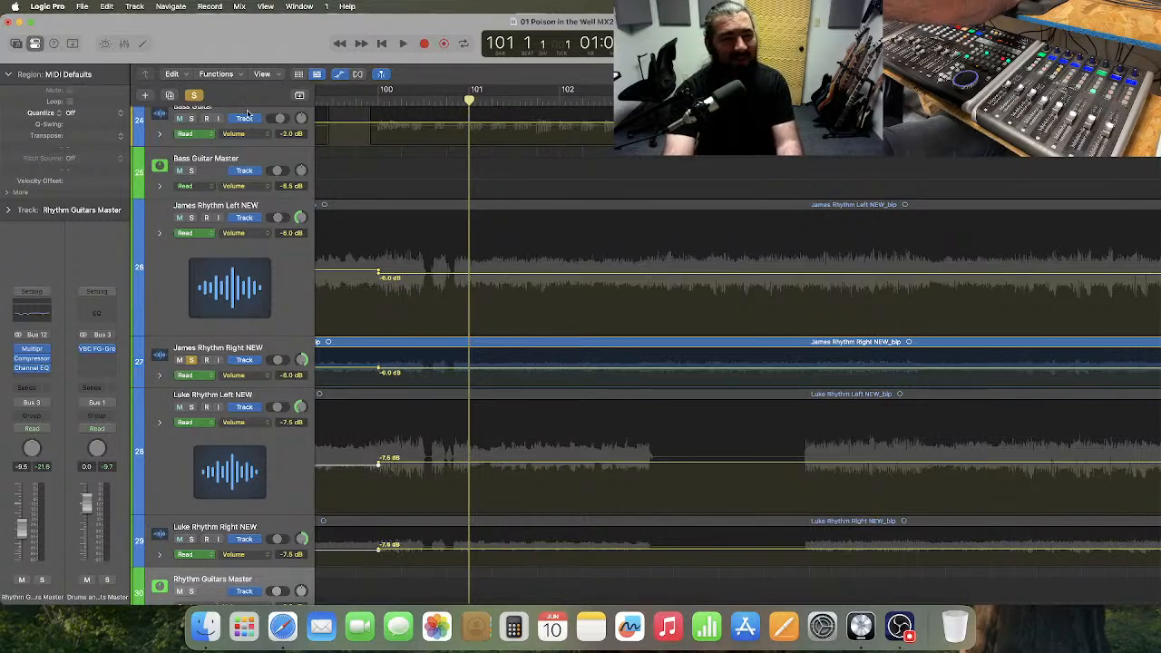
click(195, 97)
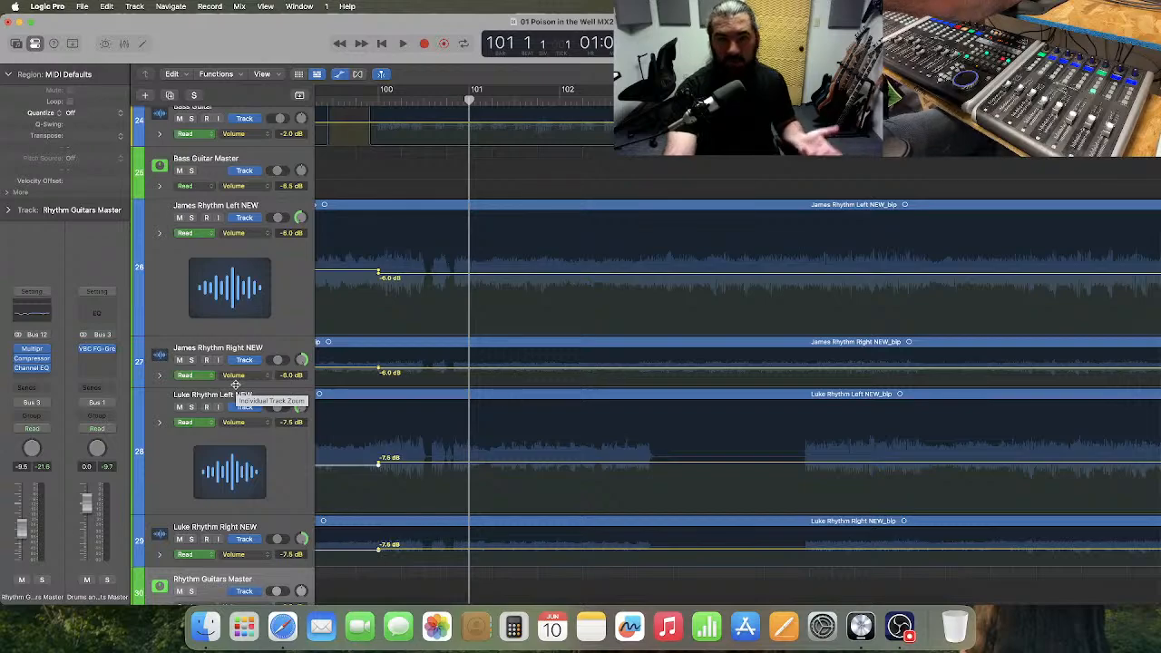
Enlarge track 27's lane to slightly taller than track 26's, and audition the track soloed from bar 101 into bar 103.
drag(235, 384, 245, 504)
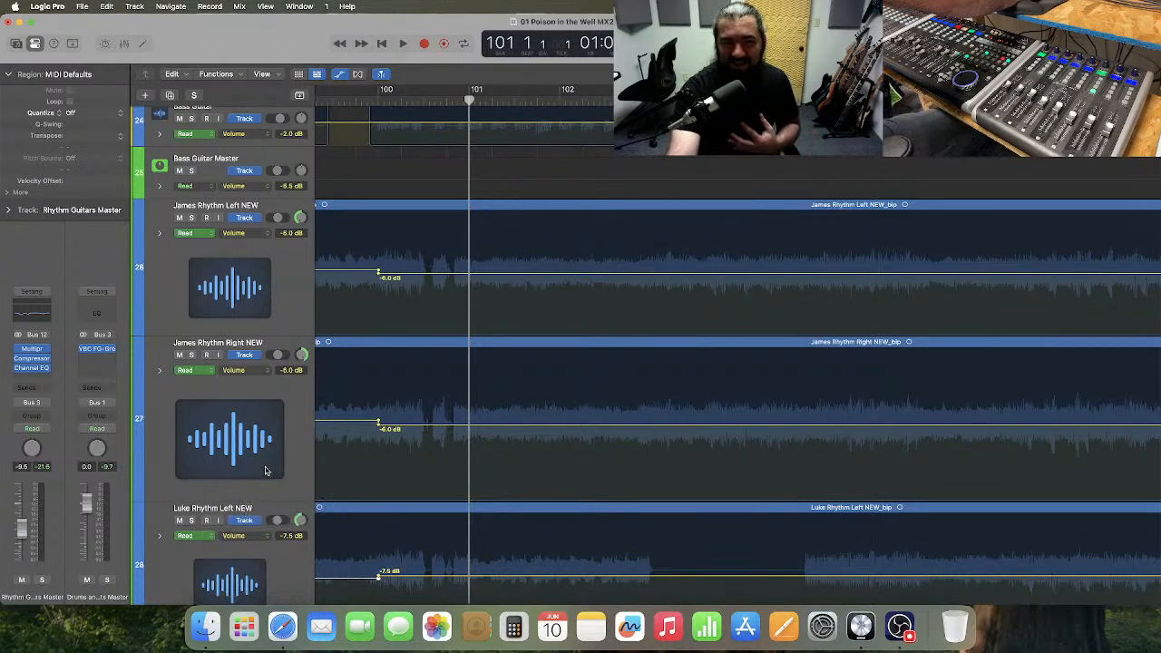
click(191, 355)
key(space)
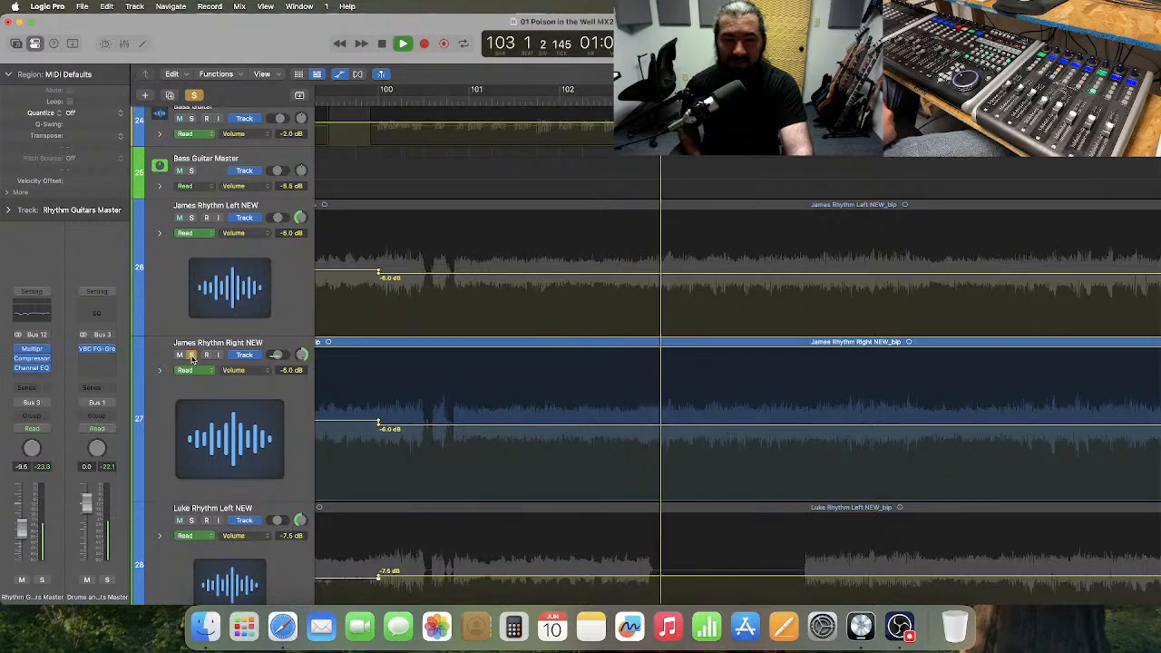
key(space)
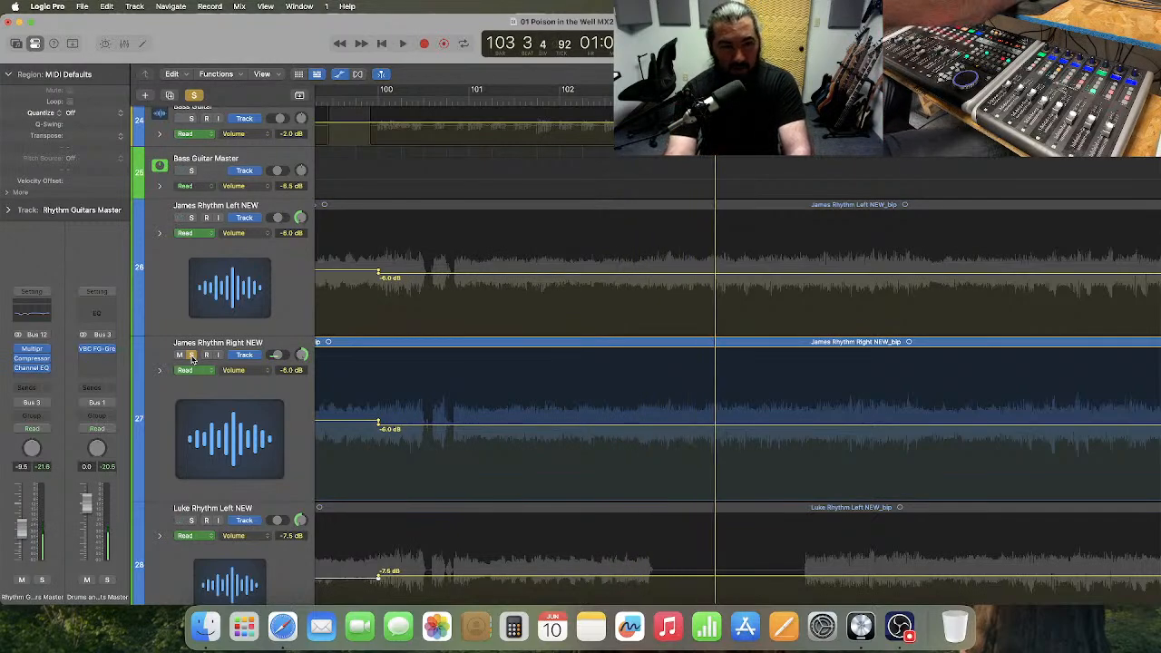
click(191, 356)
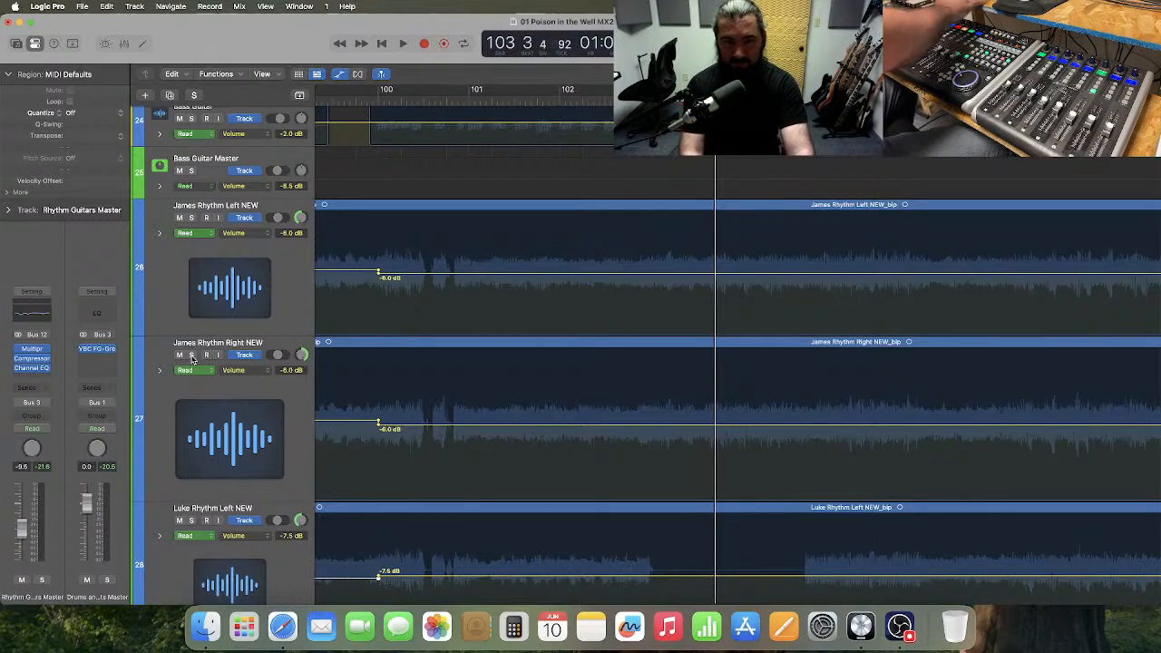
Audition track 27 soloed from bar 183 into bar 186, where track 28 has its late gap, and clear the solo.
key(super+Left)
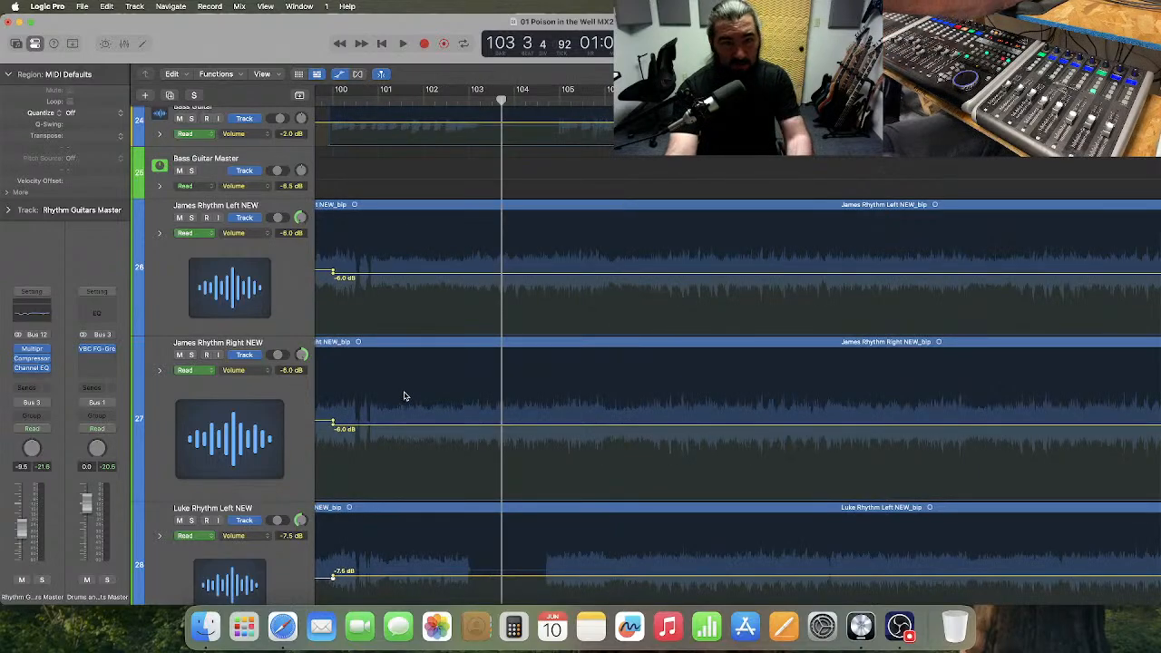
scroll(406, 395, right, 10)
scroll(407, 395, right, 20)
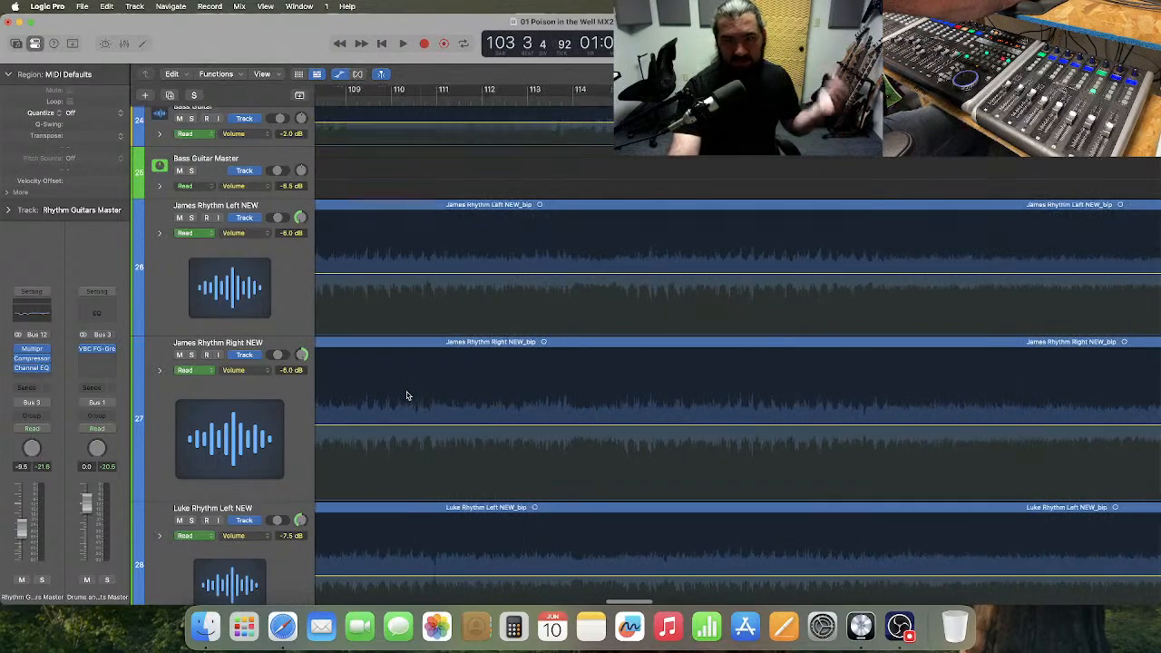
scroll(406, 395, right, 20)
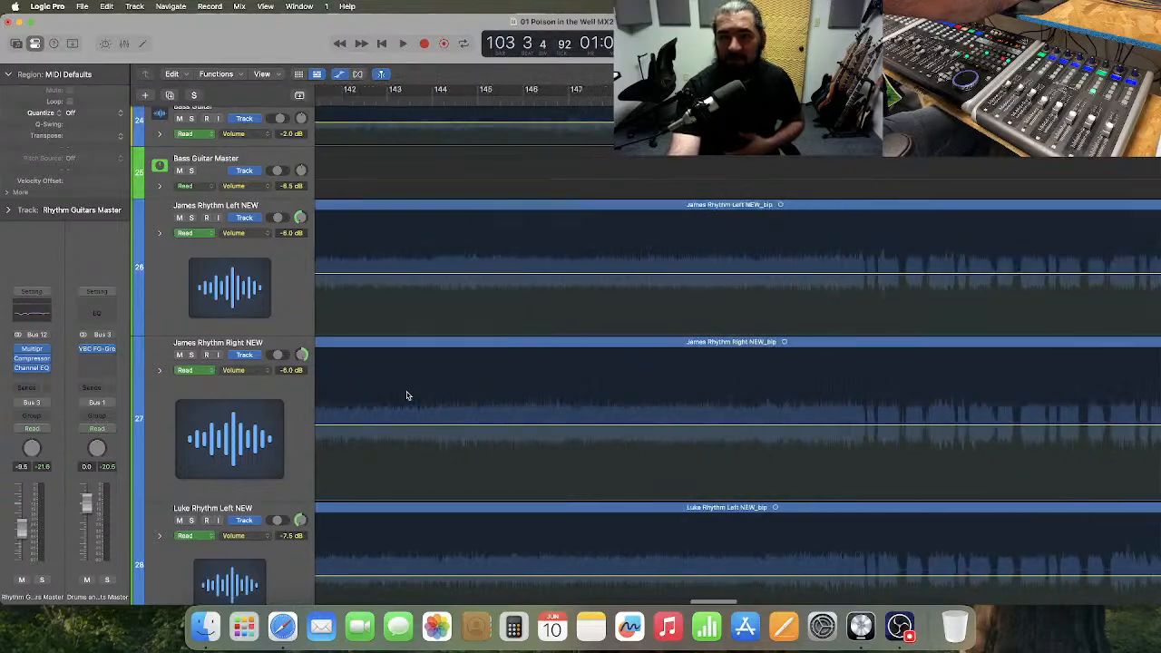
scroll(407, 395, right, 11)
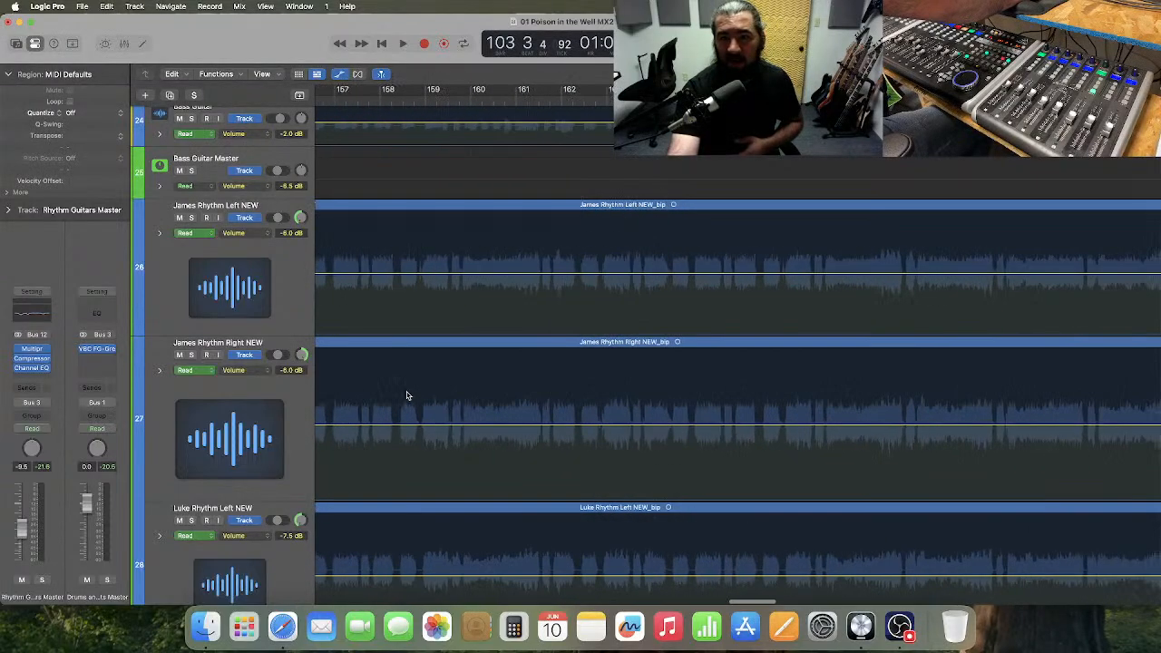
scroll(407, 395, right, 11)
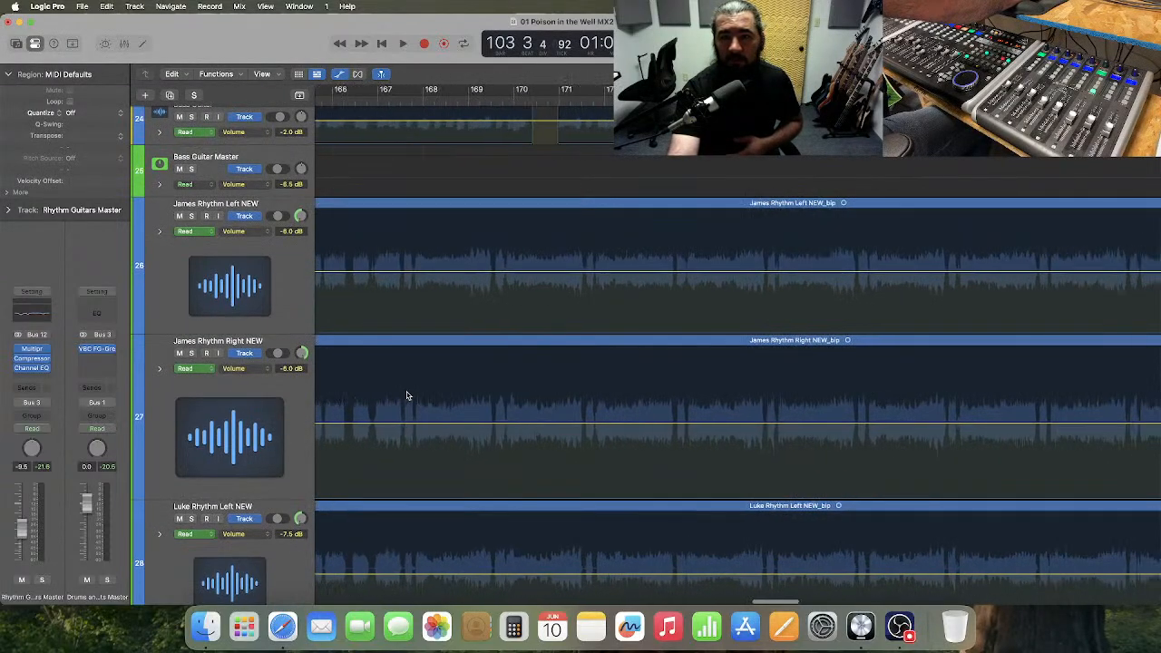
scroll(407, 395, right, 2)
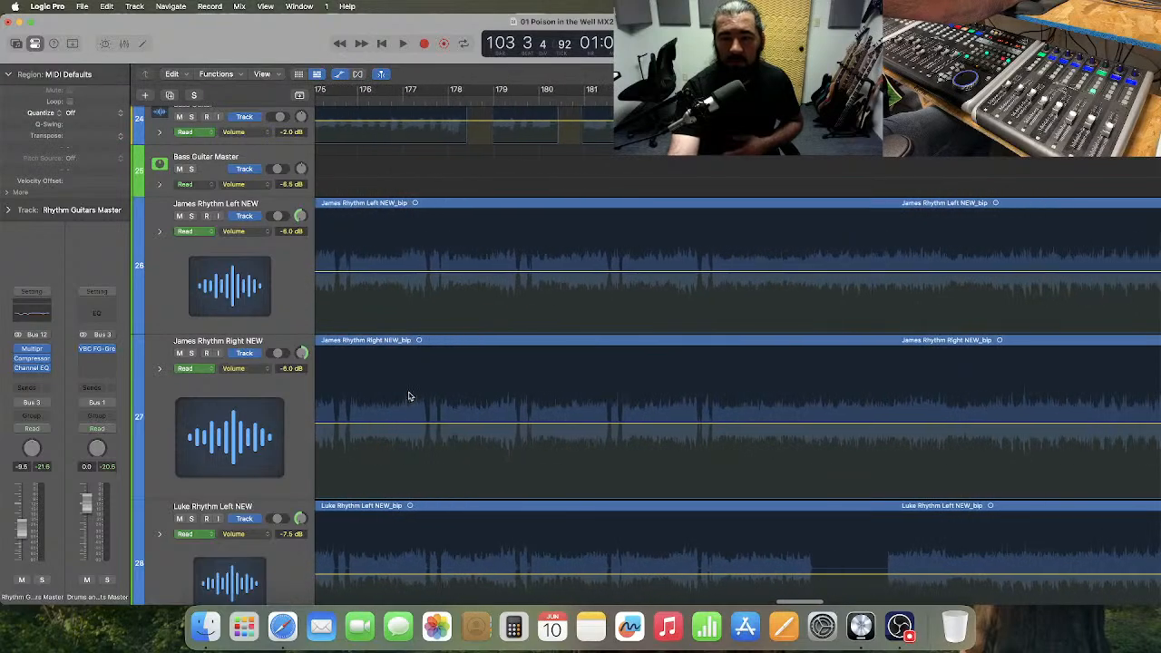
click(670, 101)
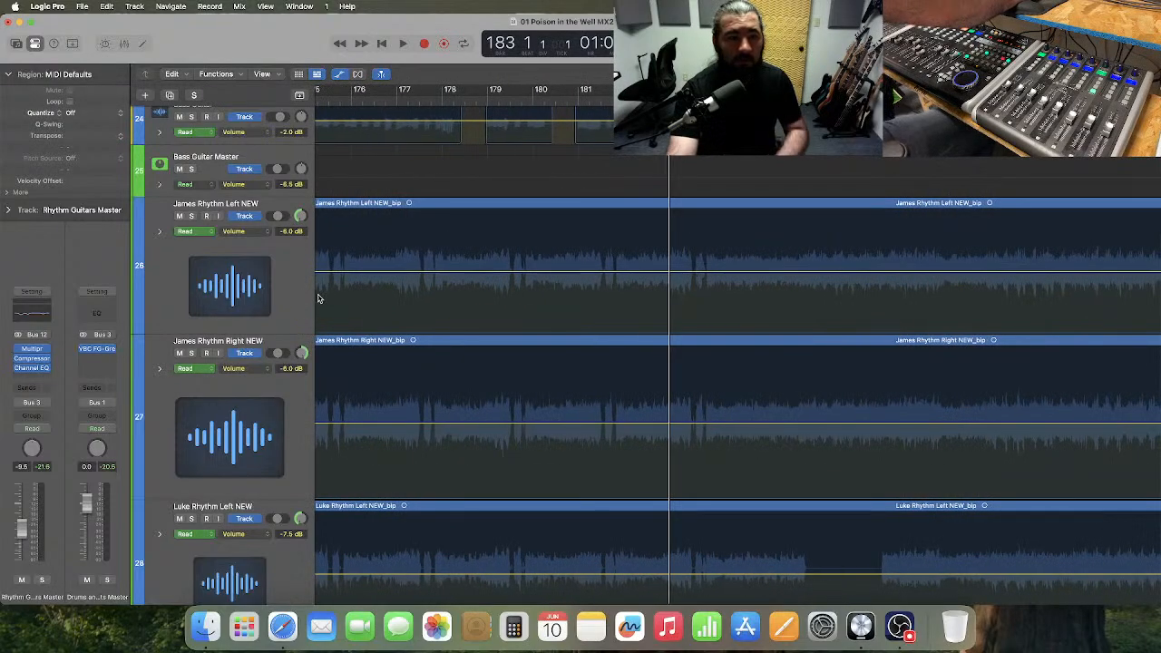
click(191, 353)
key(space)
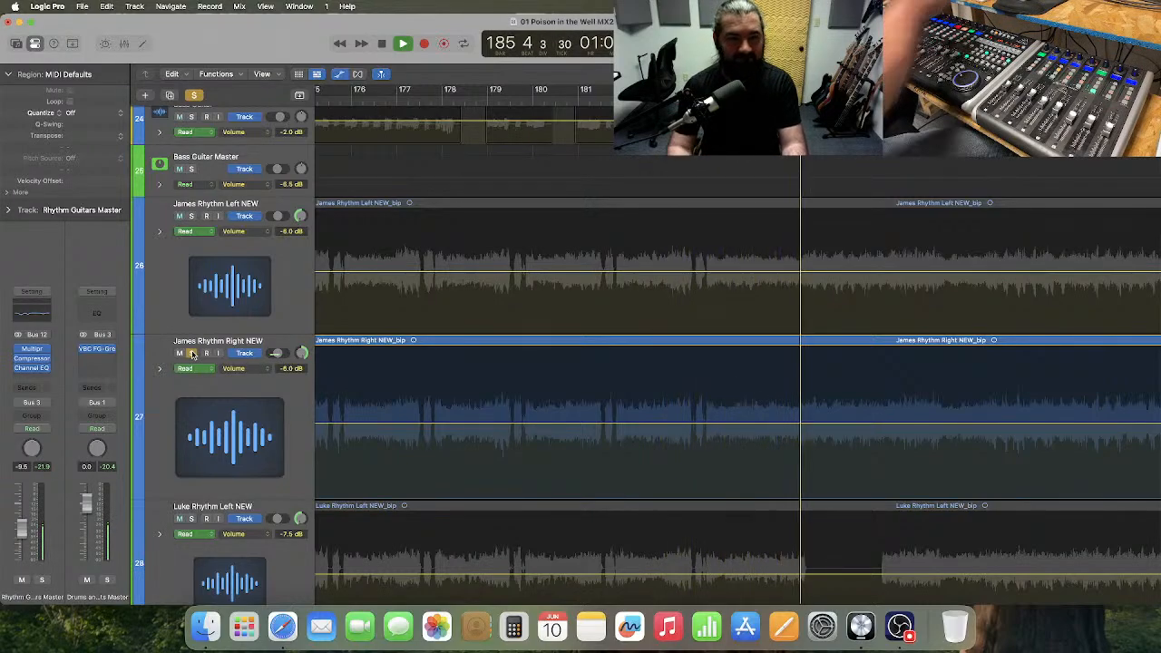
click(191, 352)
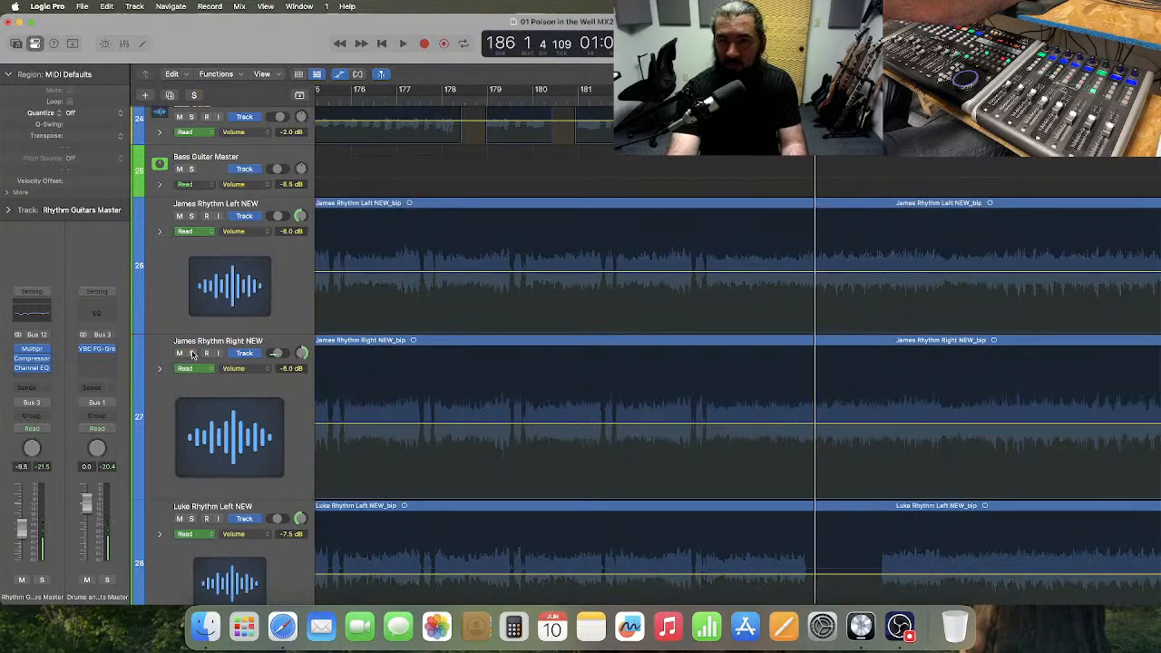
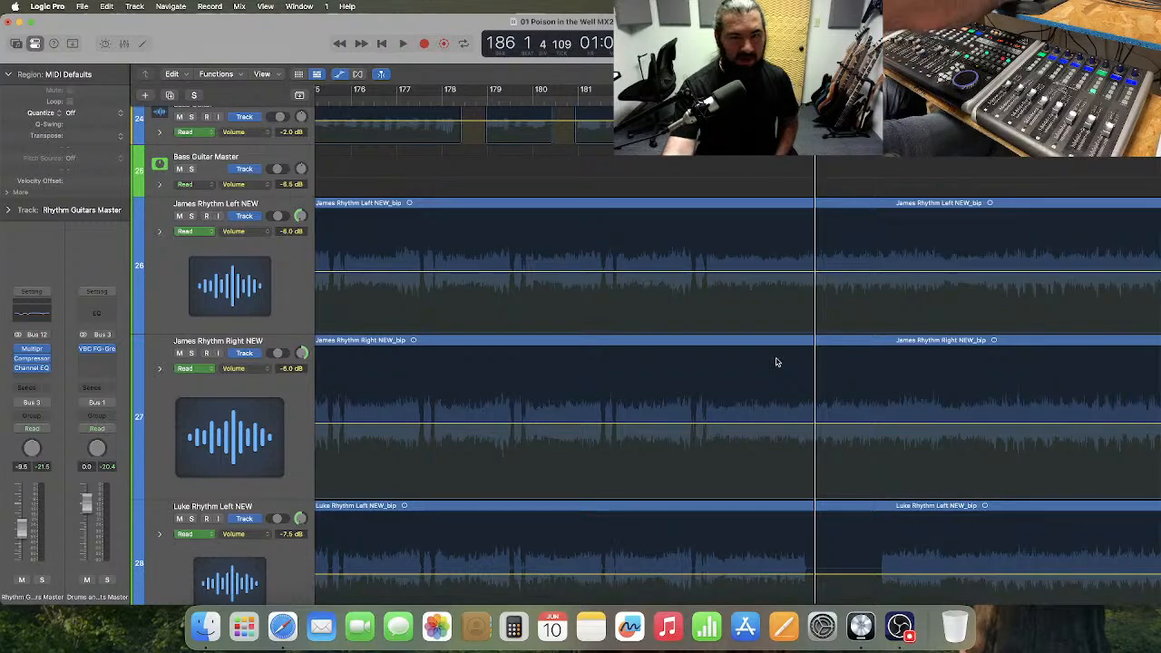
Go back over the rhythm guitars' volume automation between bars 85 and 103 and place the playhead at bar 100.
scroll(776, 361, left, 6)
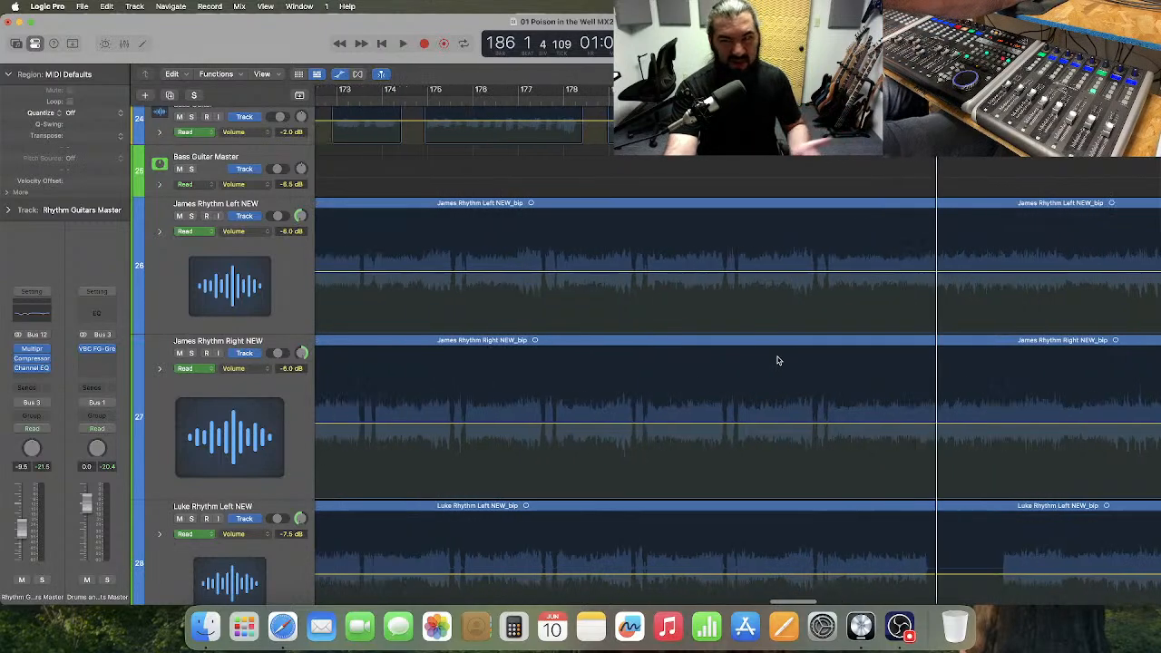
scroll(776, 361, left, 20)
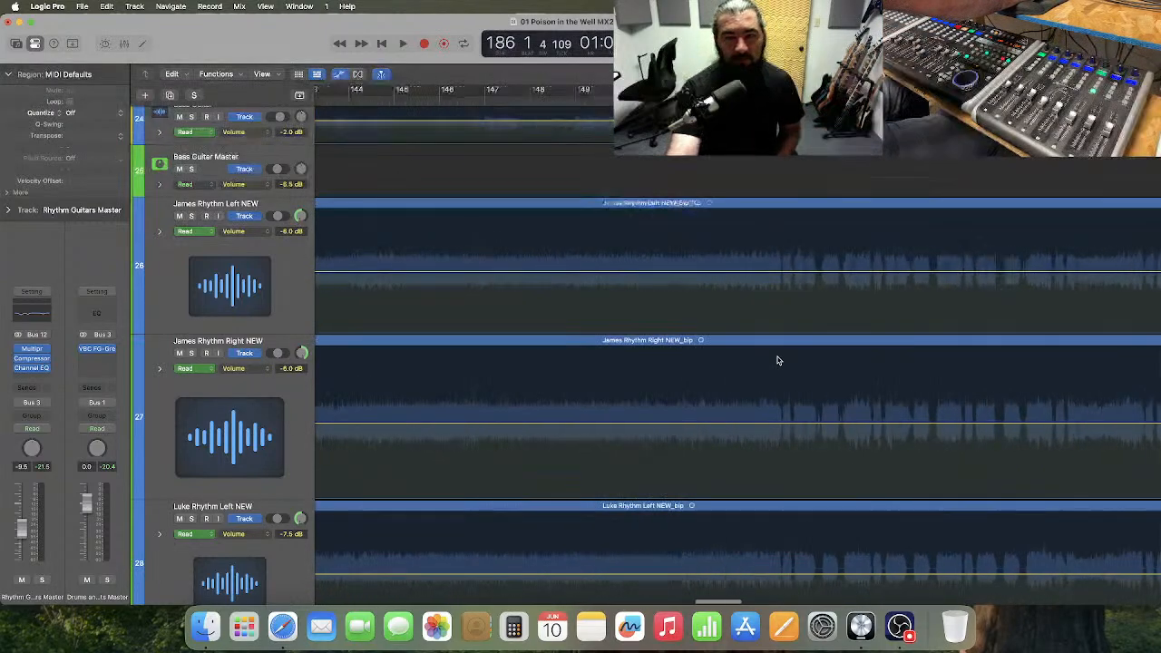
scroll(776, 361, left, 10)
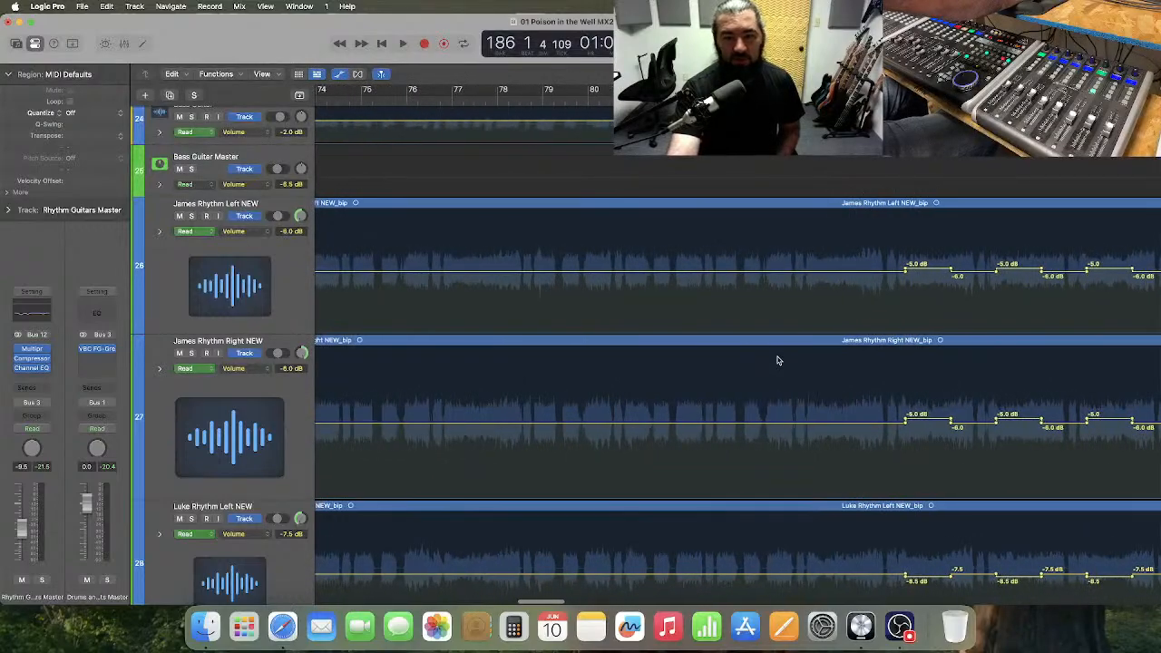
scroll(776, 361, right, 2)
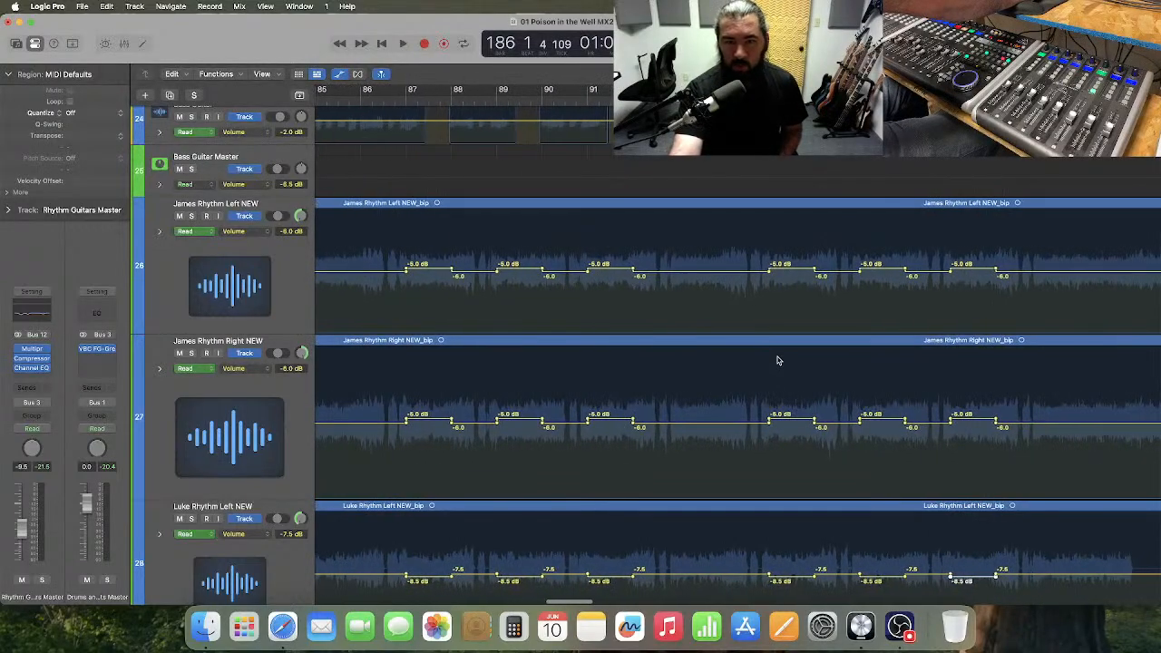
scroll(850, 390, right, 2)
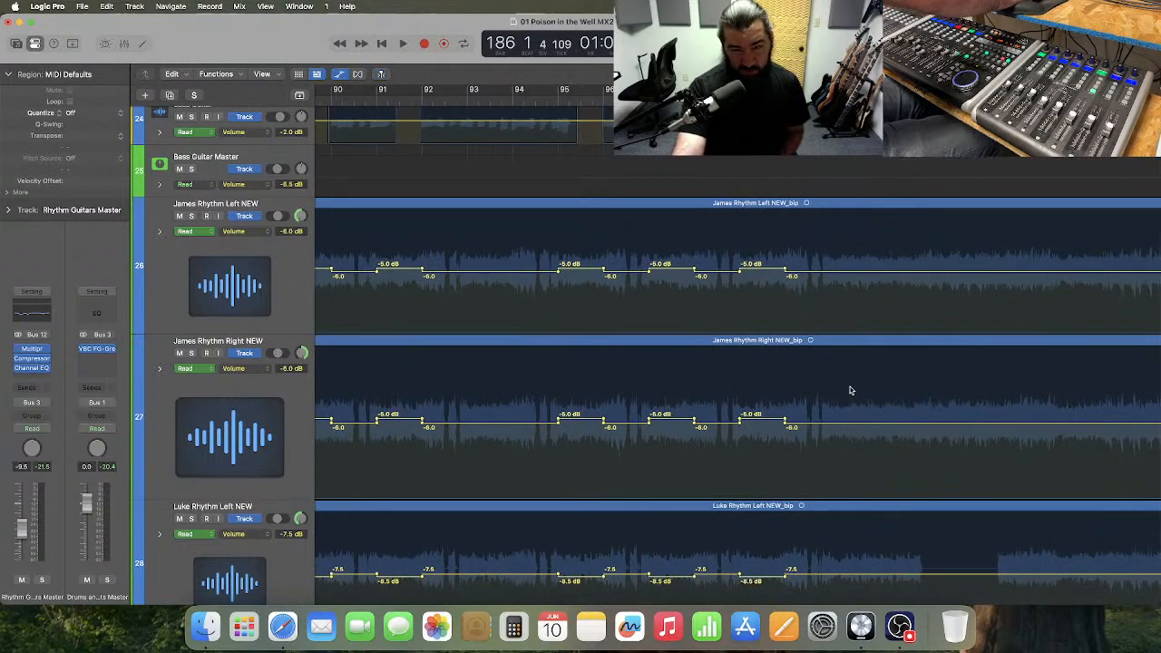
scroll(850, 390, right, 1)
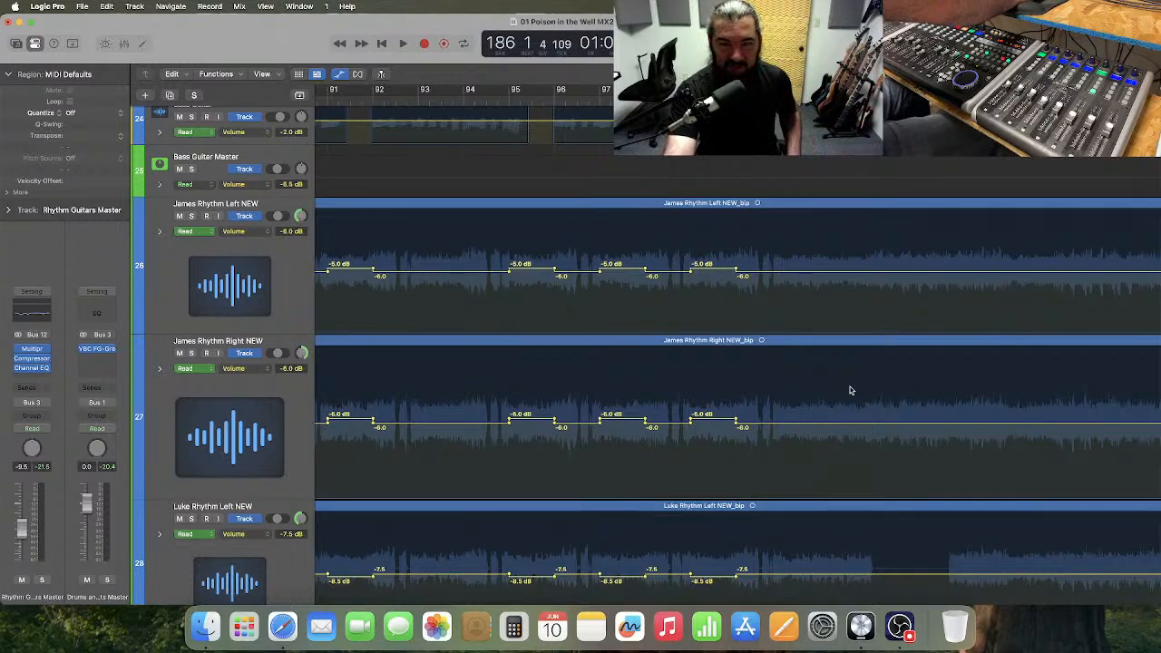
scroll(851, 390, right, 3)
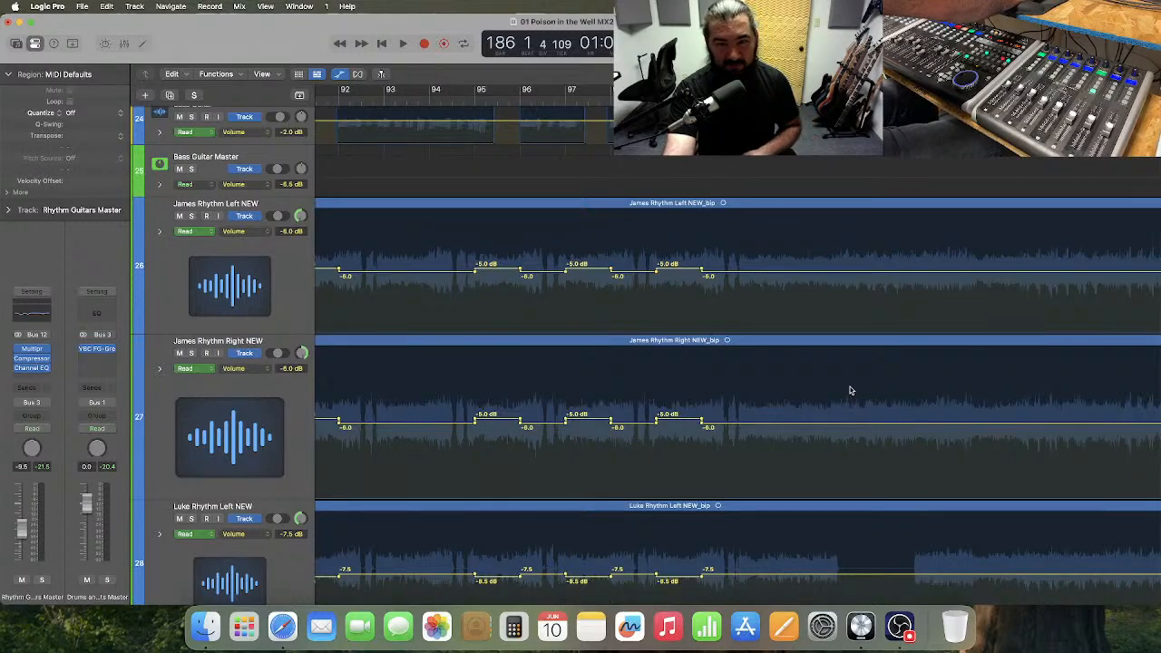
scroll(851, 390, right, 2)
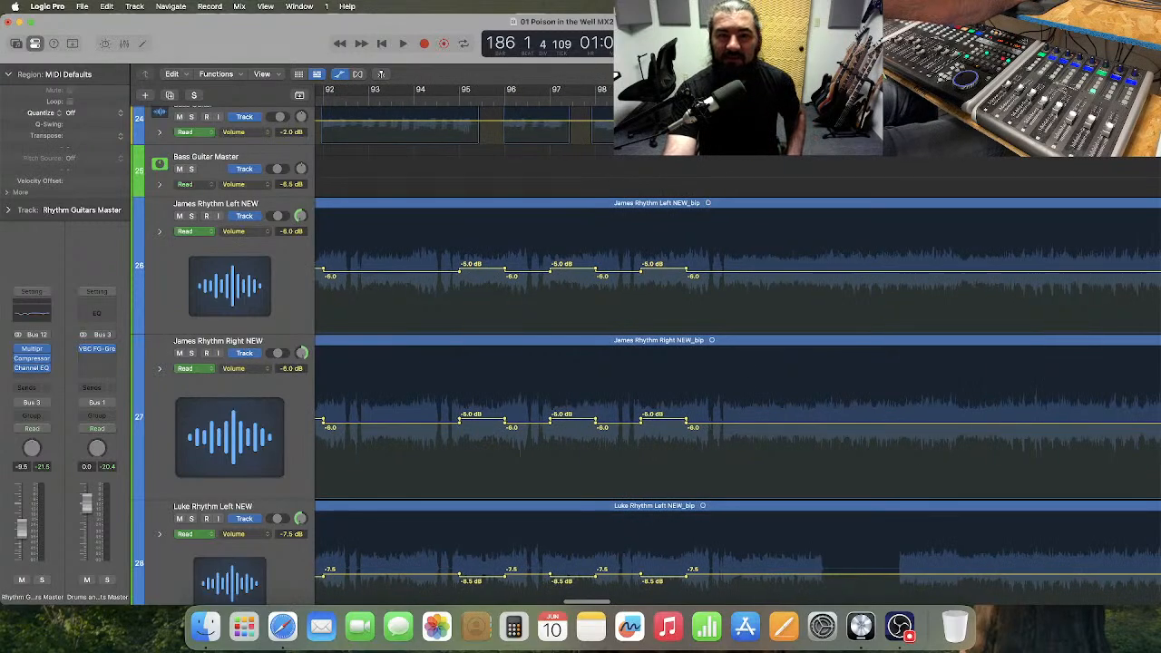
click(686, 99)
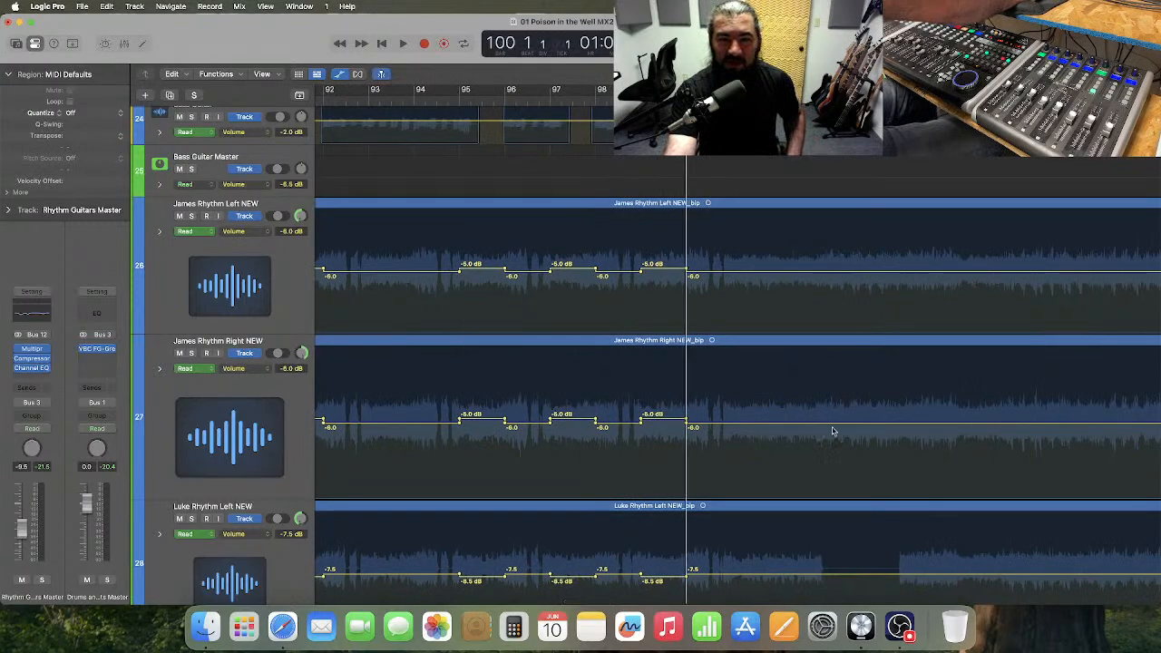
Solo the stream mic track at the end of the track list instead of track 27.
click(192, 352)
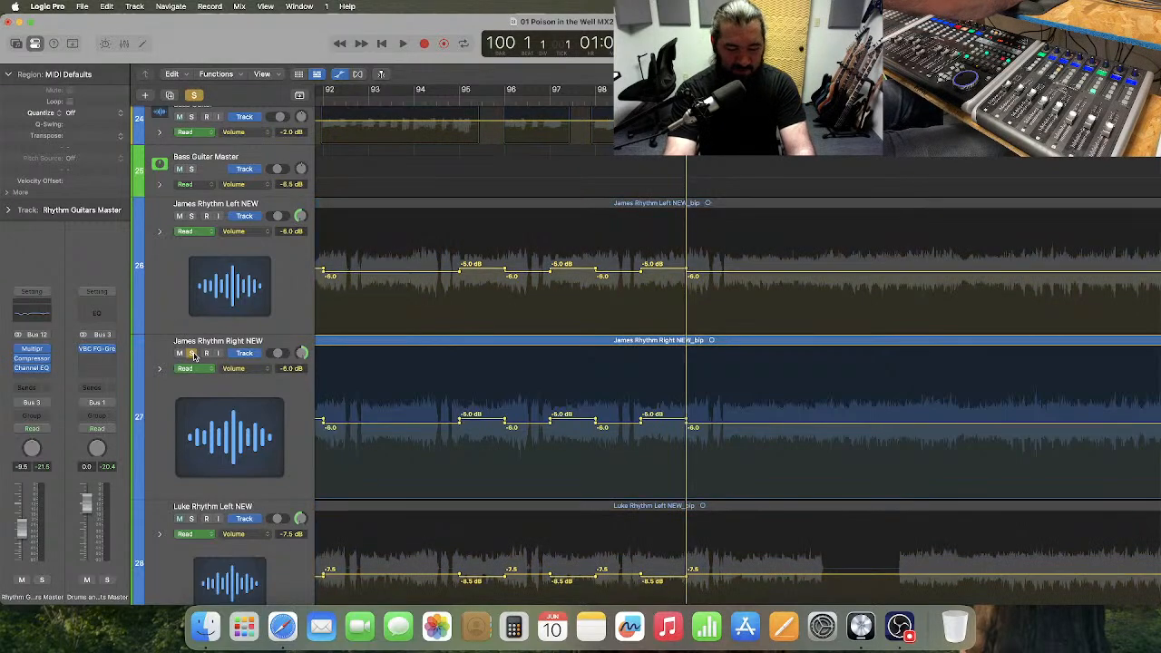
click(194, 95)
scroll(239, 339, down, 10)
scroll(240, 338, down, 15)
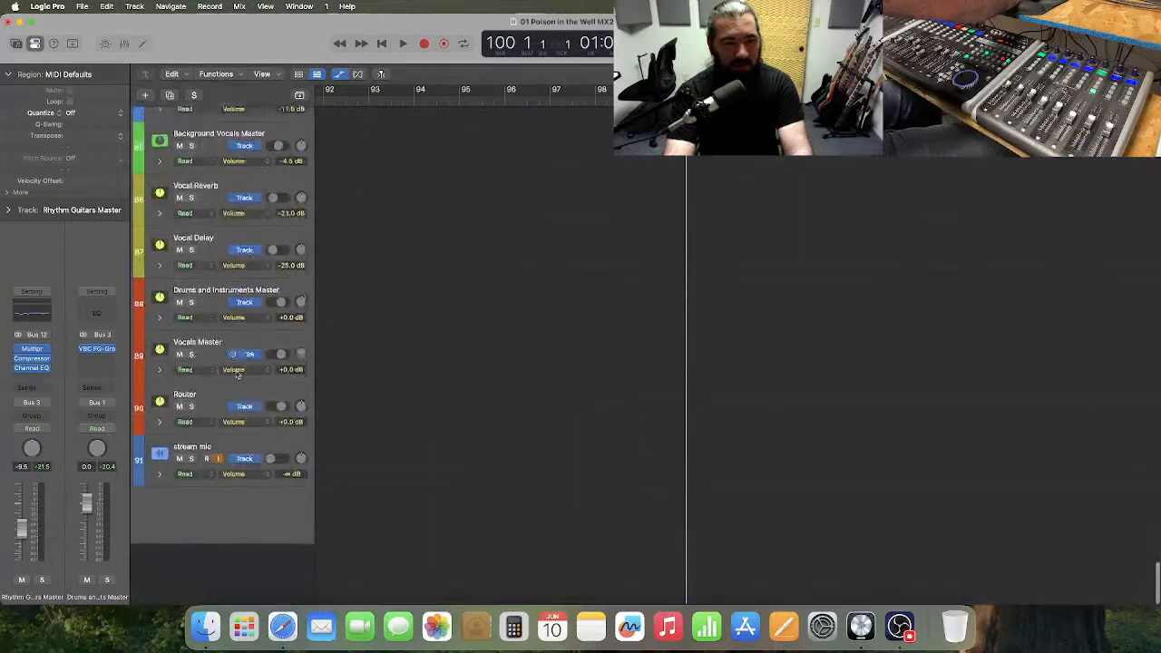
click(190, 520)
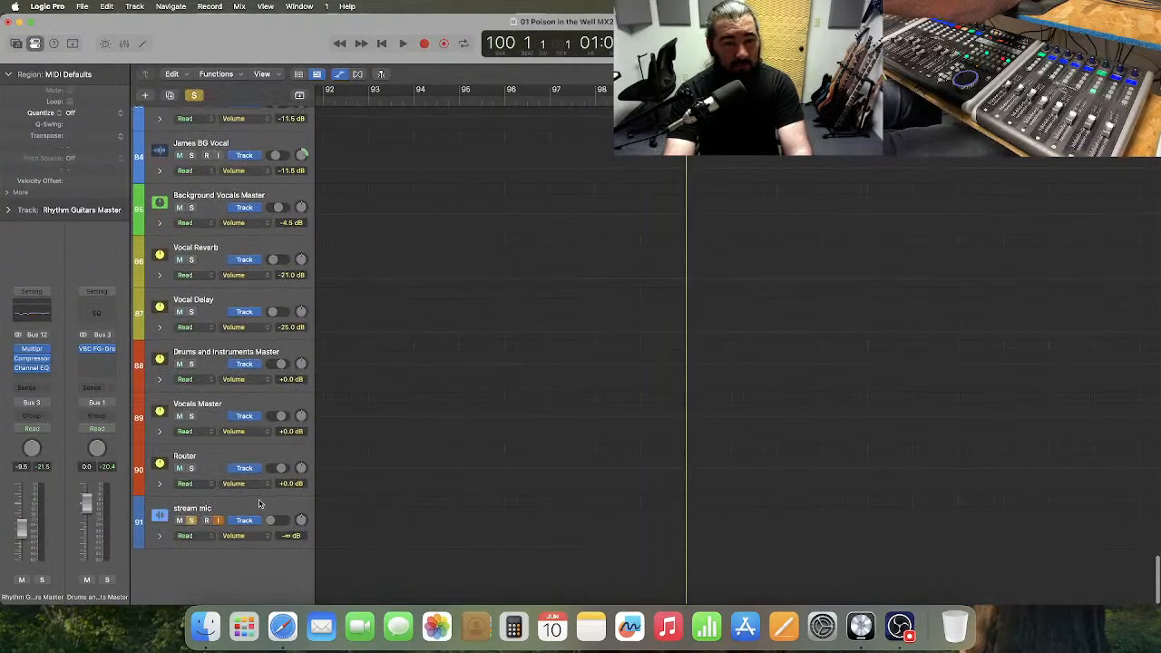
Add a solo on track 27, James Rhythm Right NEW, and audition it from bar 100 into bar 103.
scroll(235, 508, up, 20)
scroll(245, 453, up, 4)
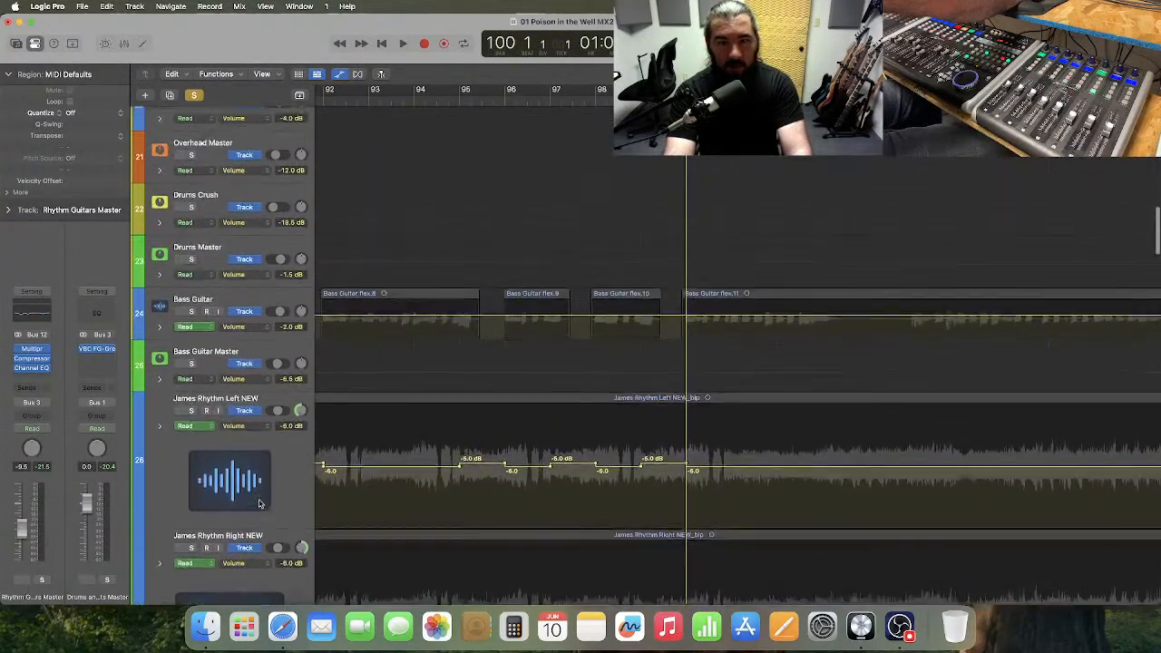
scroll(209, 381, down, 5)
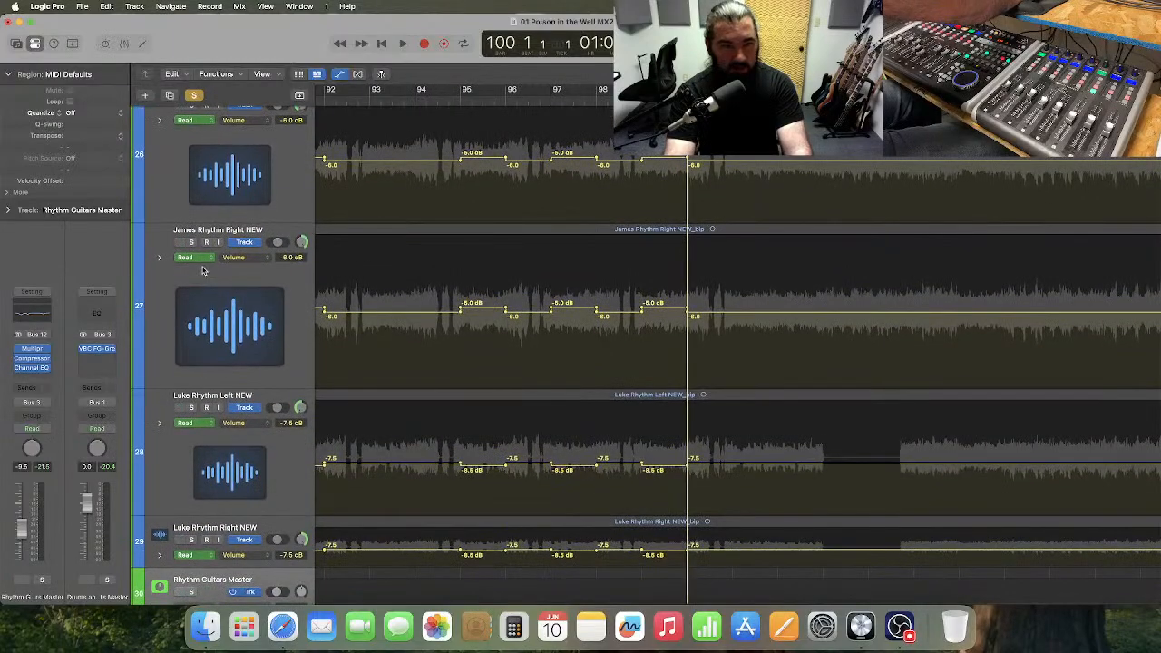
click(192, 243)
key(space)
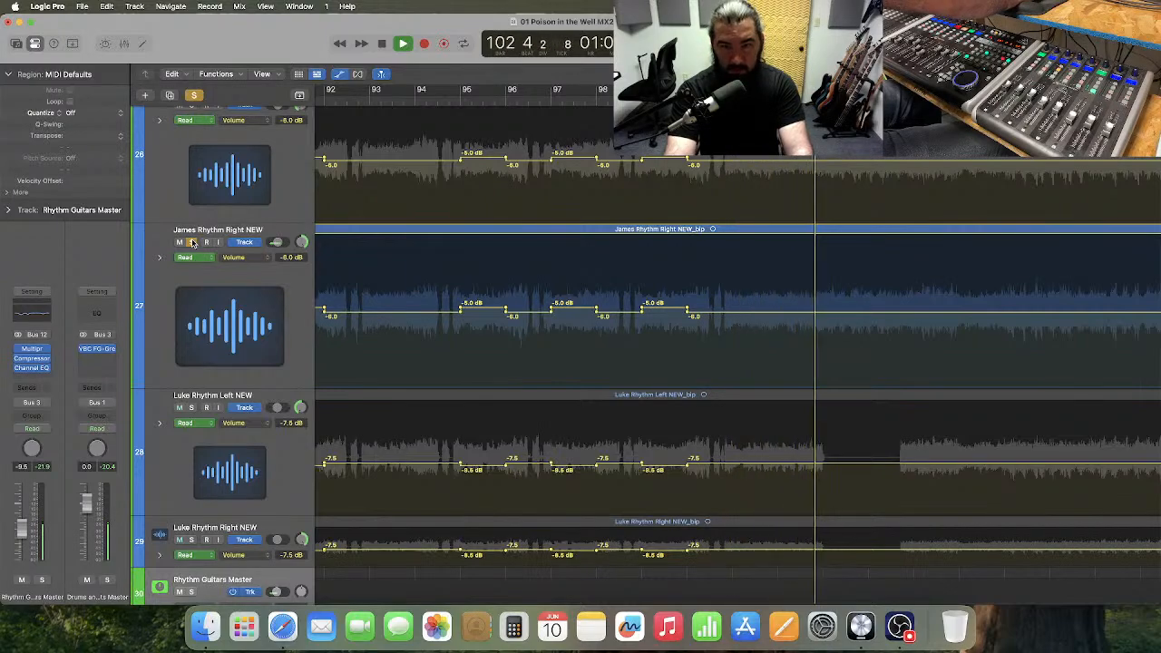
key(space)
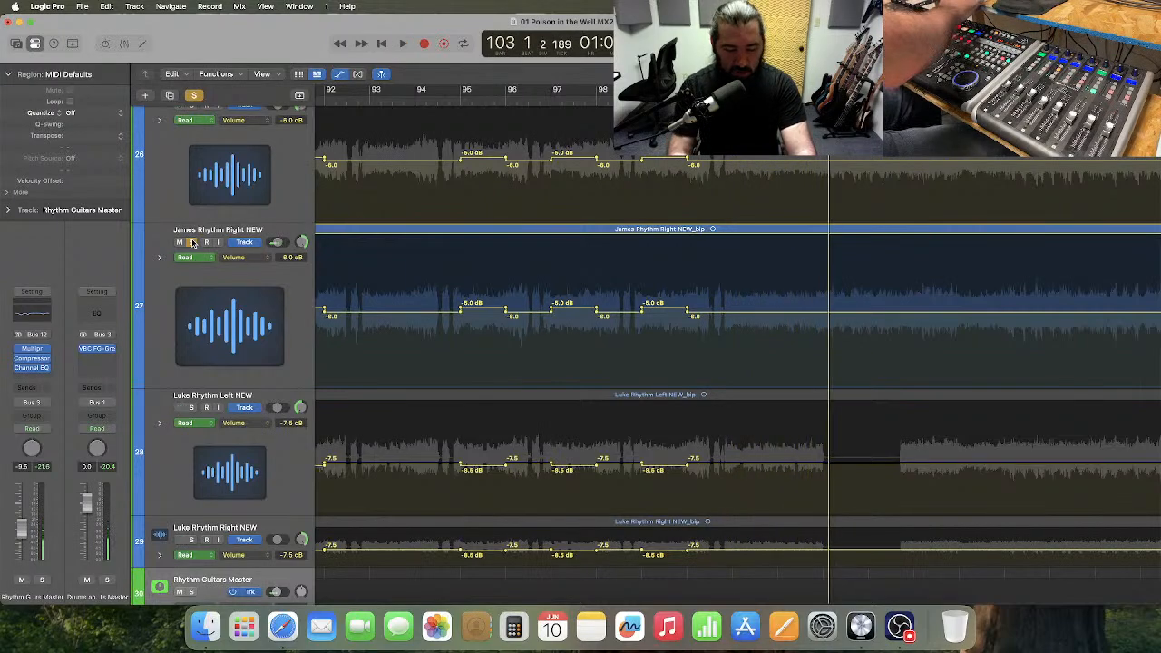
Enlarge the timeline around bar 103, solo track 26 alongside track 27, and play both guitars from bar 100 into bar 103.
key(super+Right)
click(191, 242)
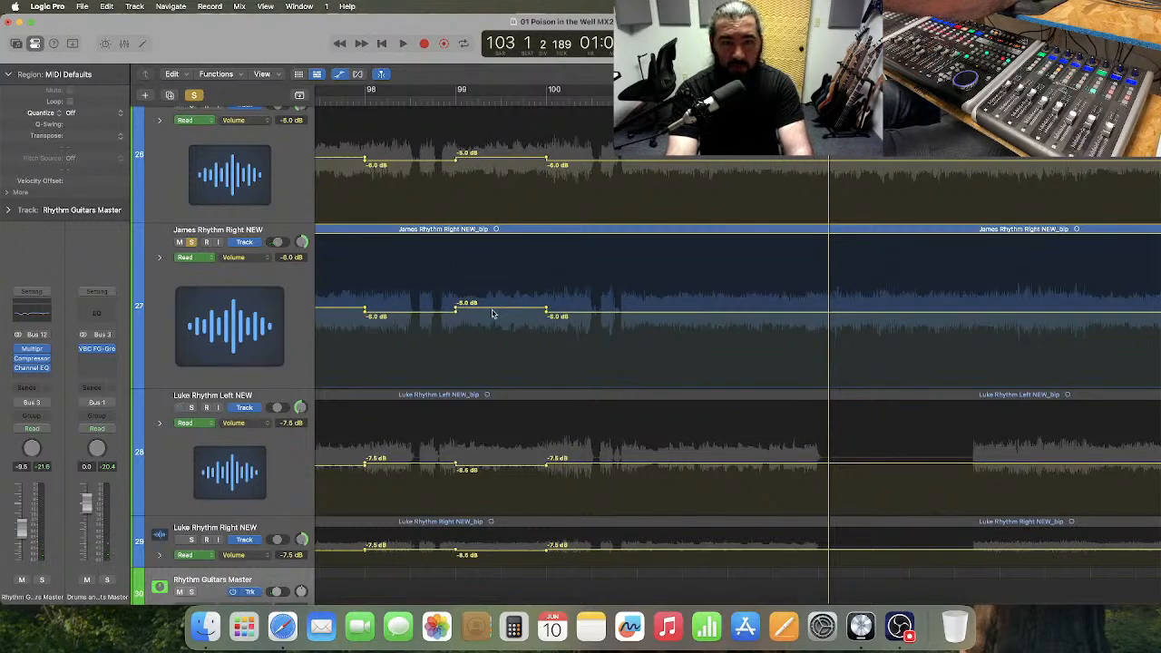
scroll(490, 313, right, 3)
scroll(474, 311, up, 3)
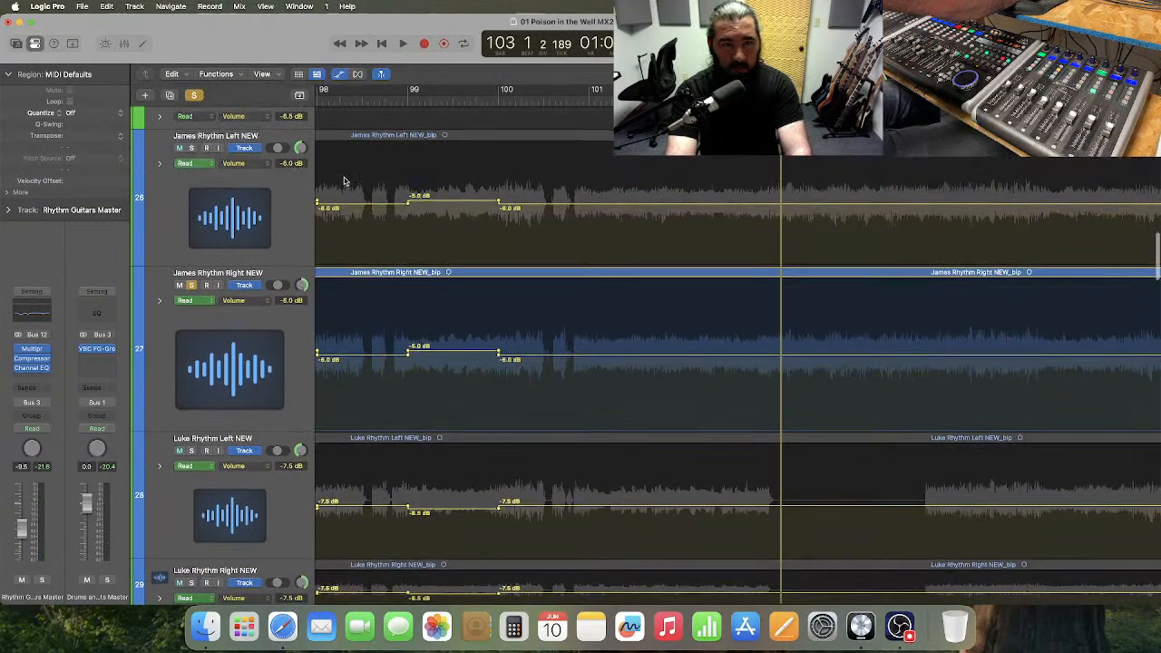
click(191, 148)
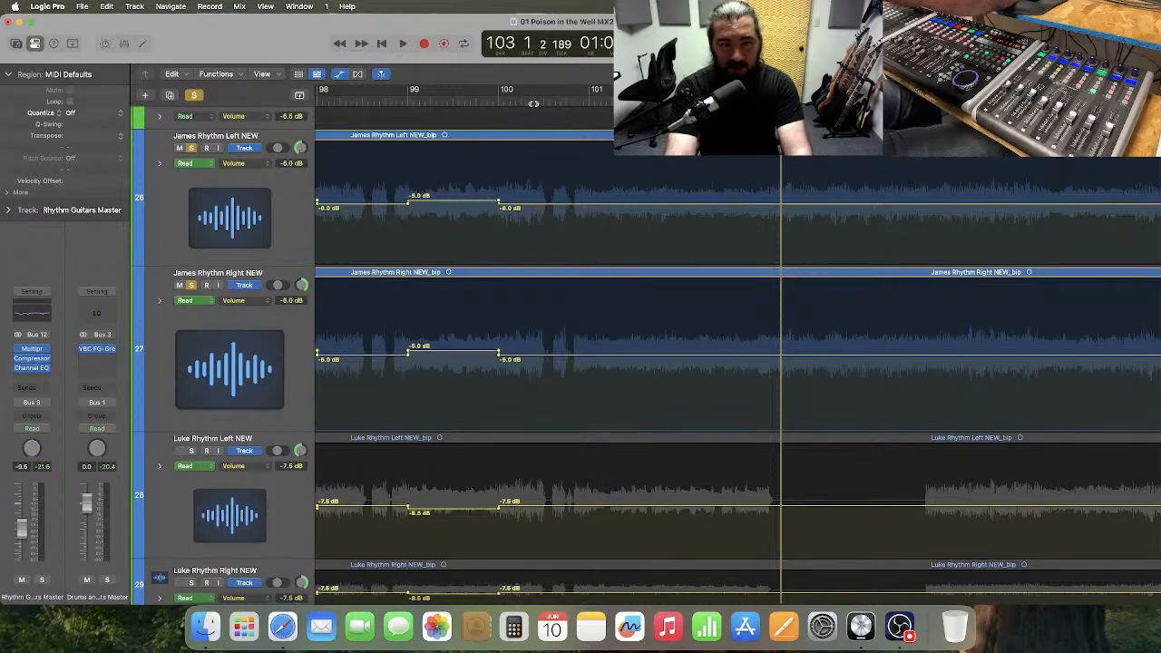
click(531, 101)
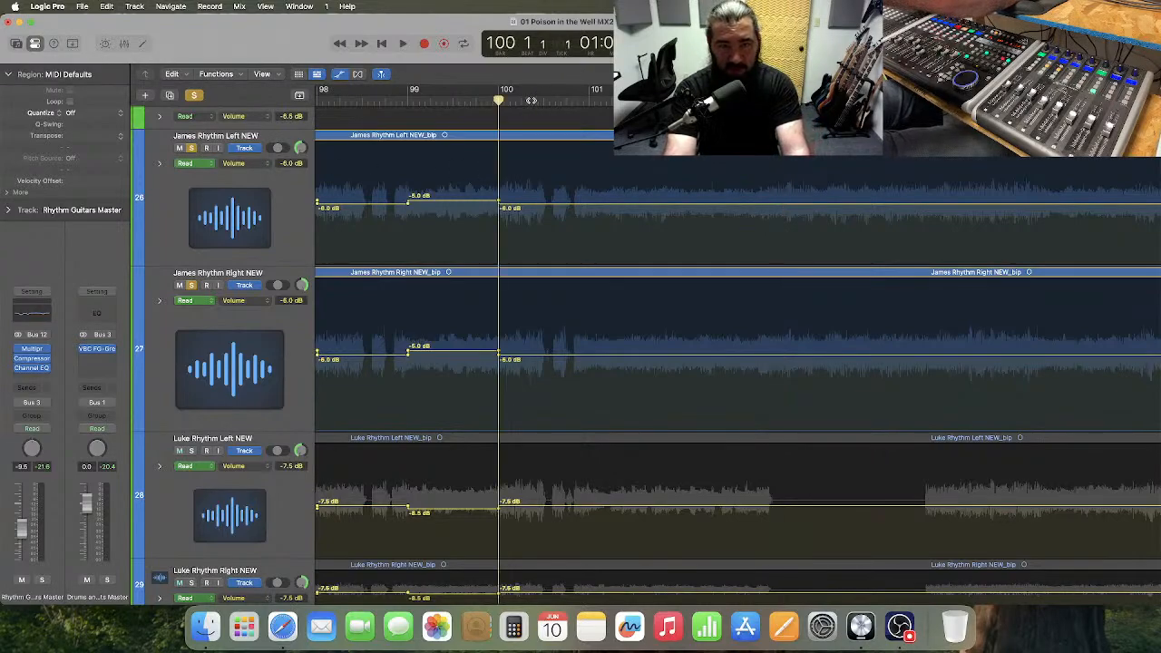
key(space)
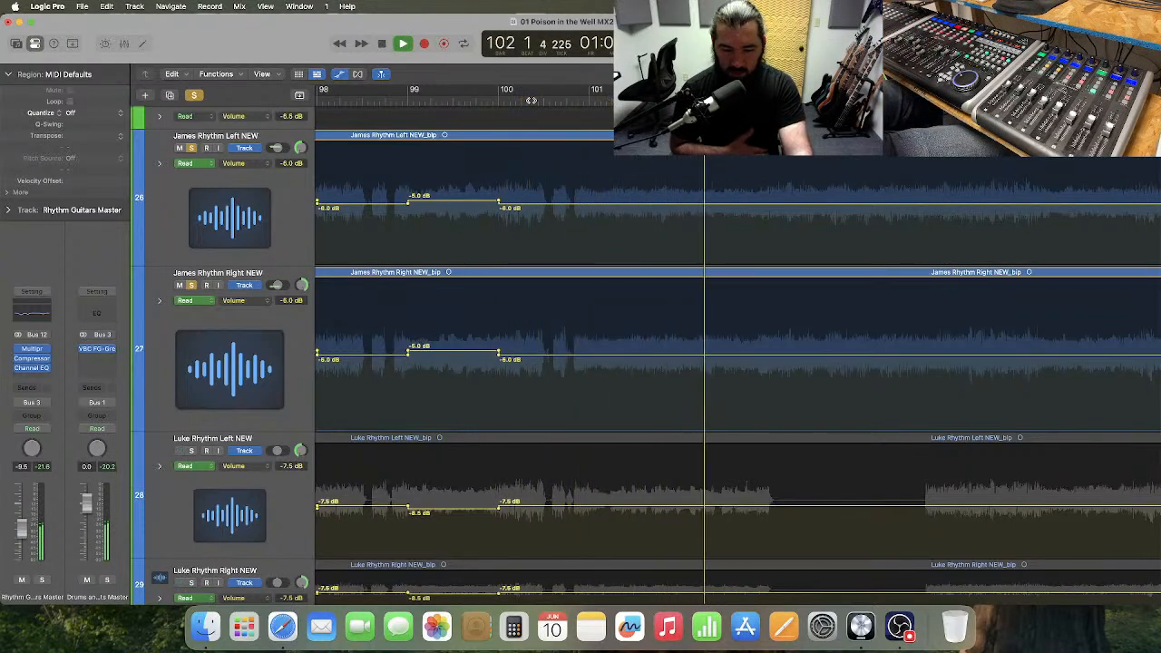
key(space)
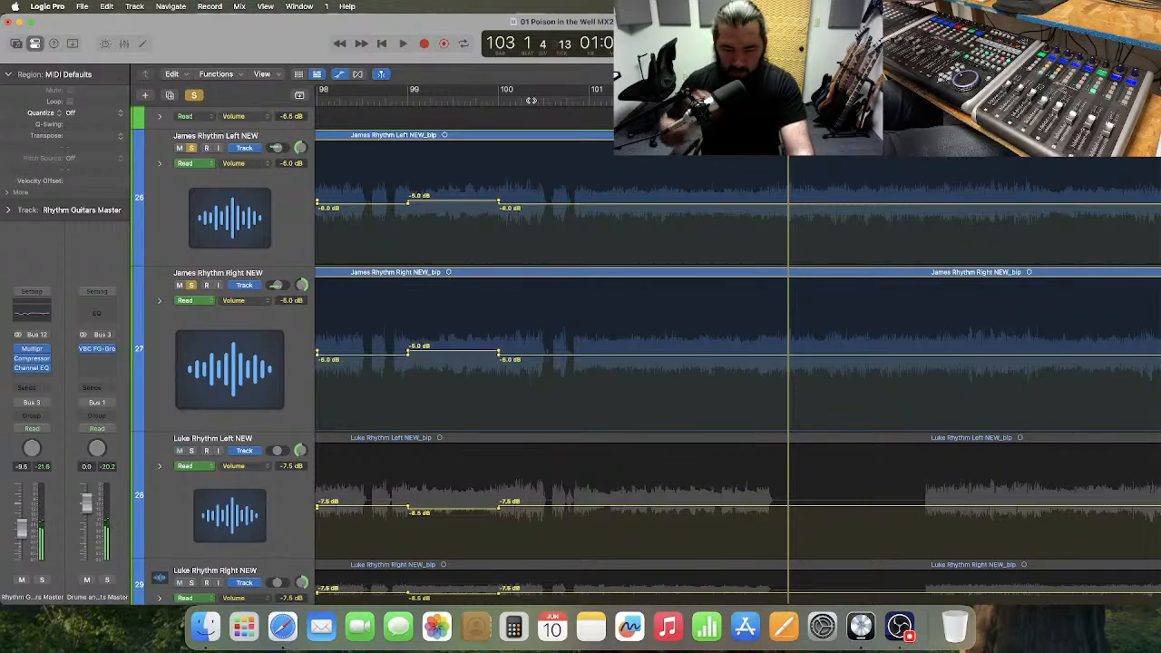
Replay soloed tracks 26 and 27 from bar 100 into bar 103, and return the playhead to bar 100.
click(533, 100)
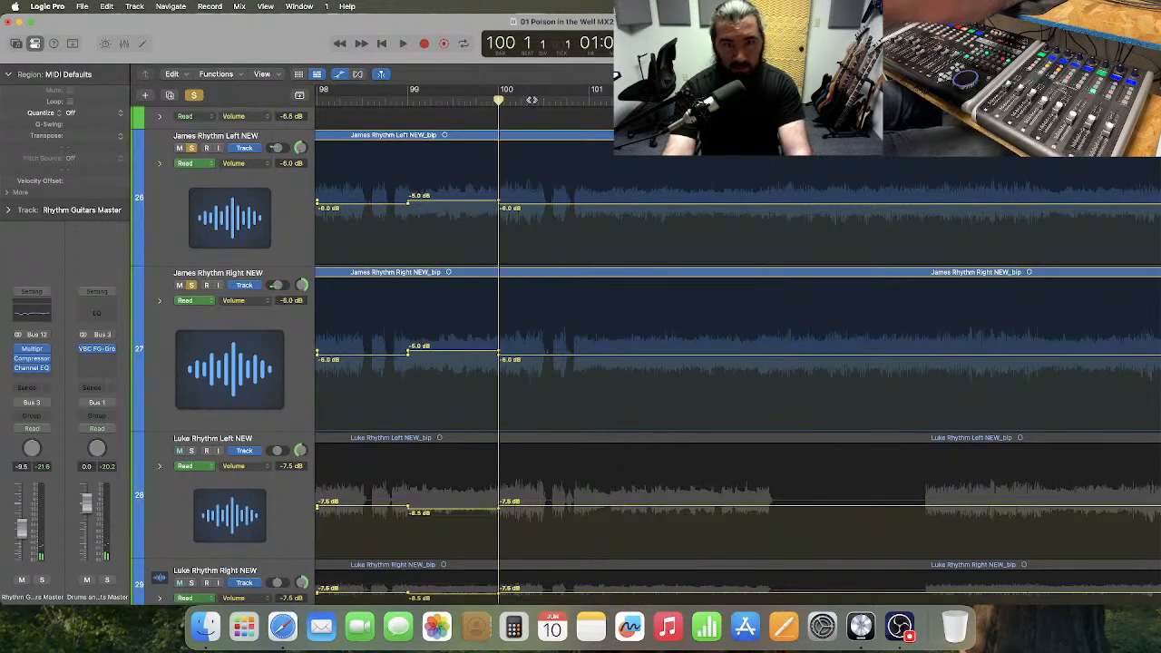
key(space)
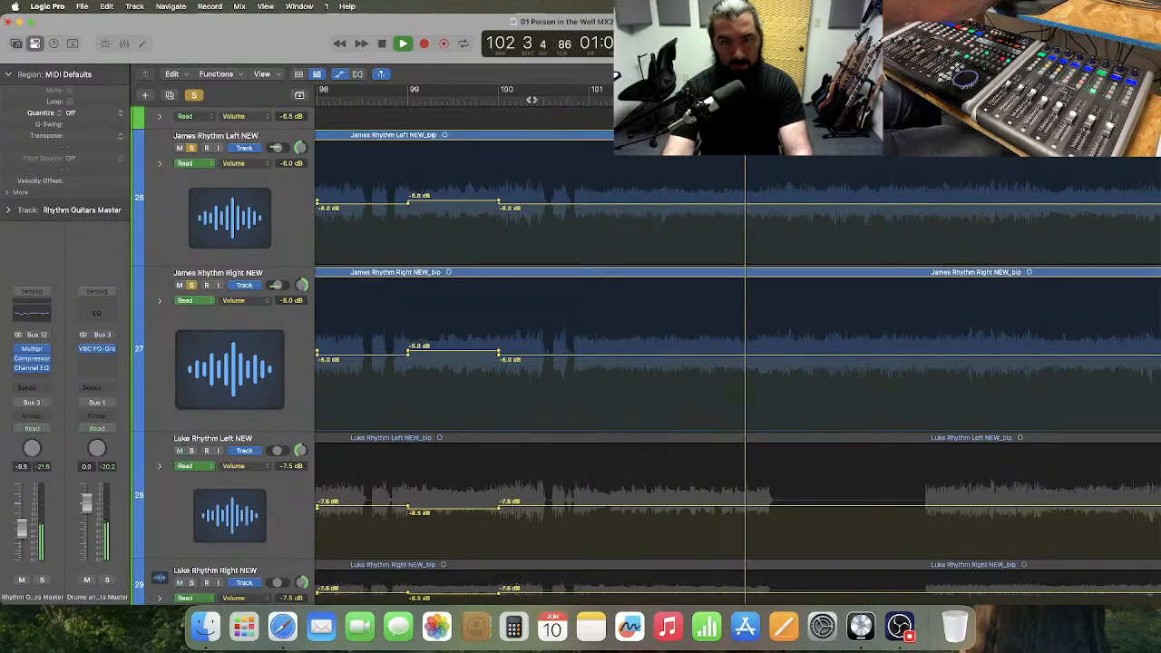
key(space)
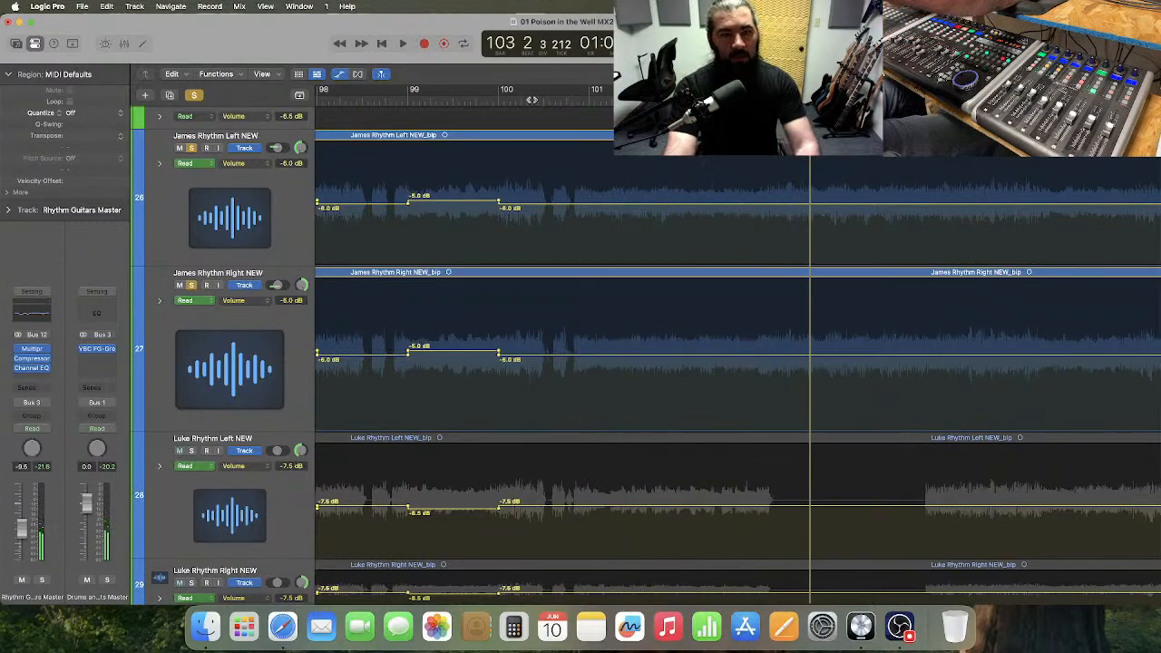
click(522, 100)
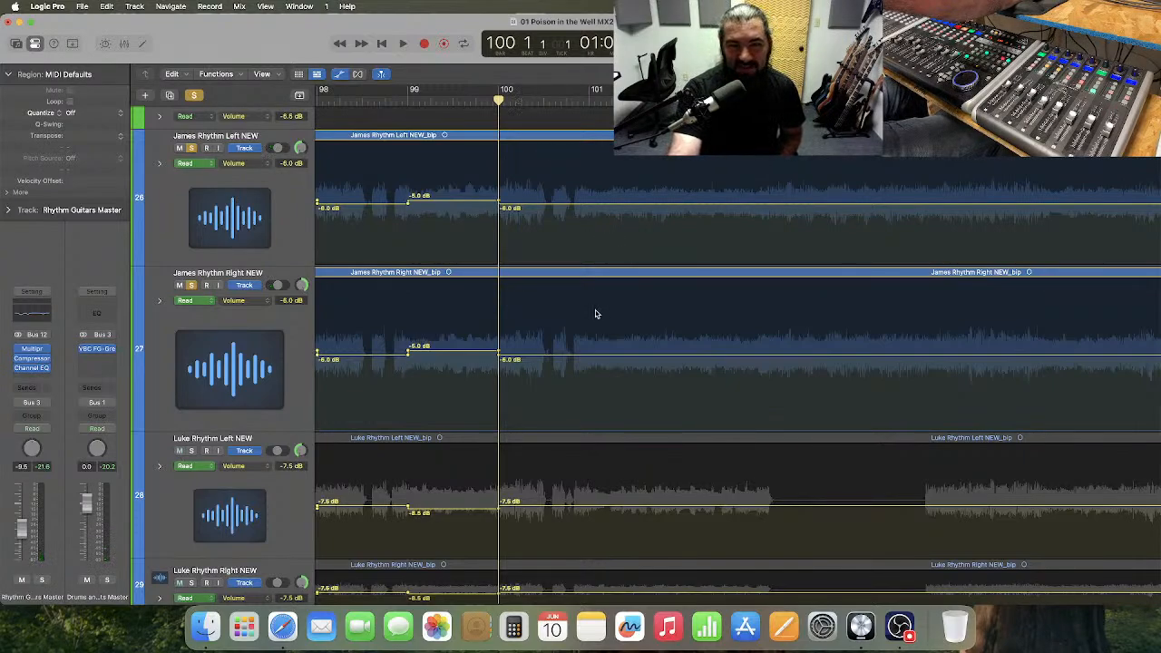
Clear all solos and shrink track 27's lane to the compact height of track 29.
scroll(596, 314, right, 3)
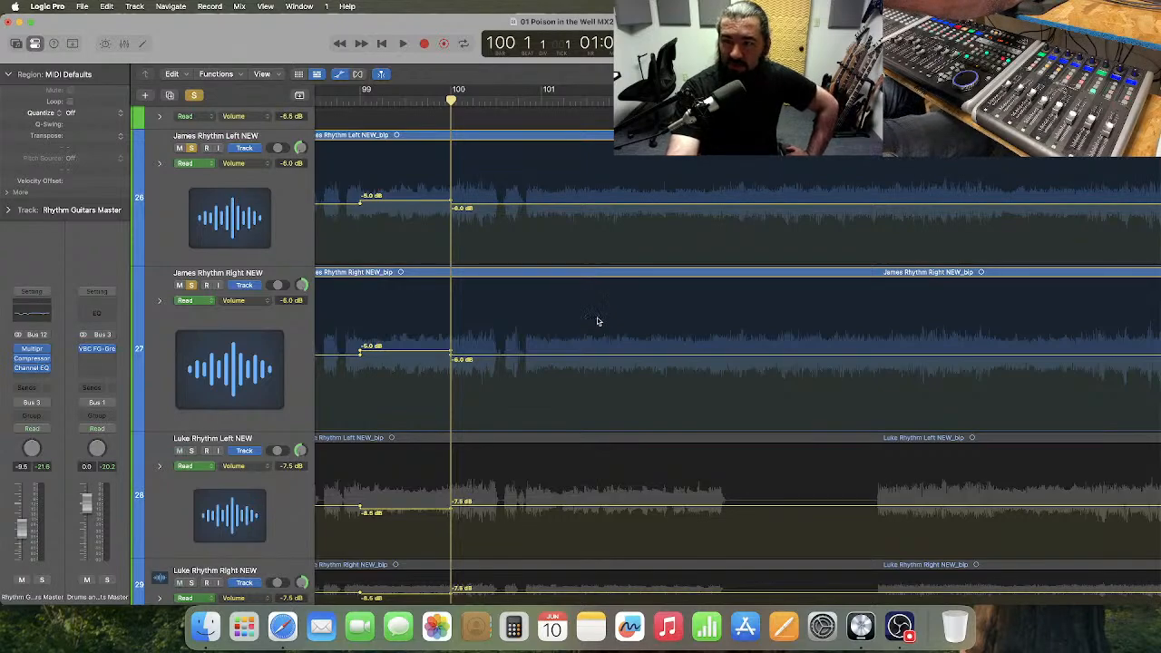
click(194, 98)
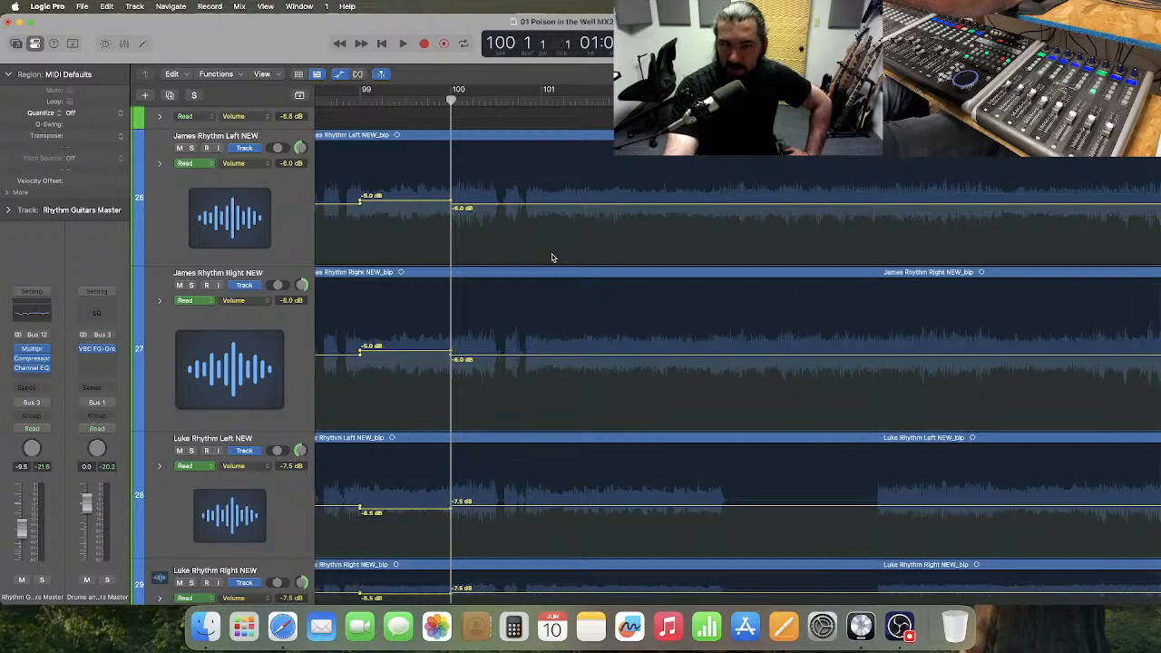
scroll(551, 257, down, 3)
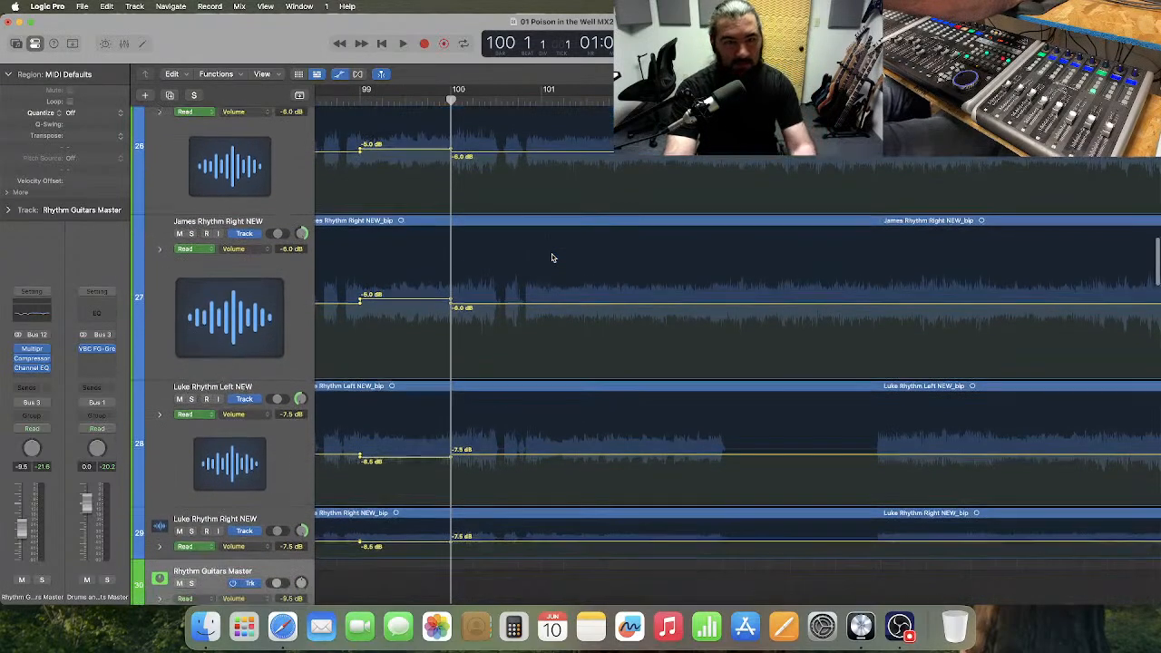
scroll(552, 257, up, 1)
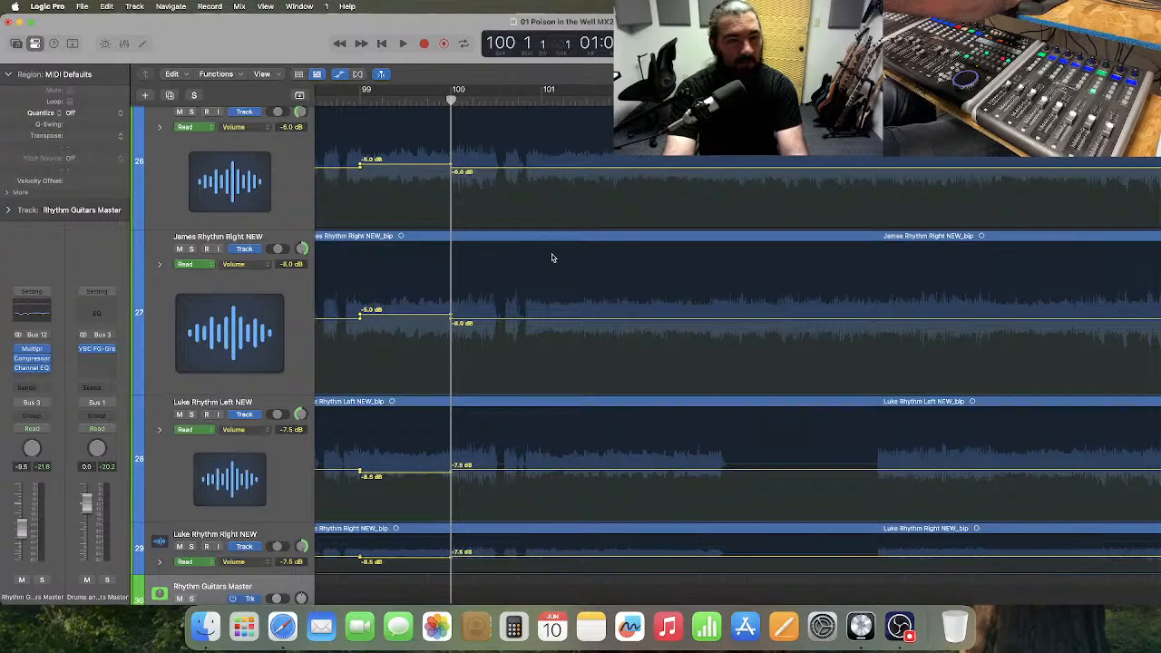
drag(231, 392, 250, 281)
scroll(518, 356, right, 3)
scroll(518, 356, right, 1)
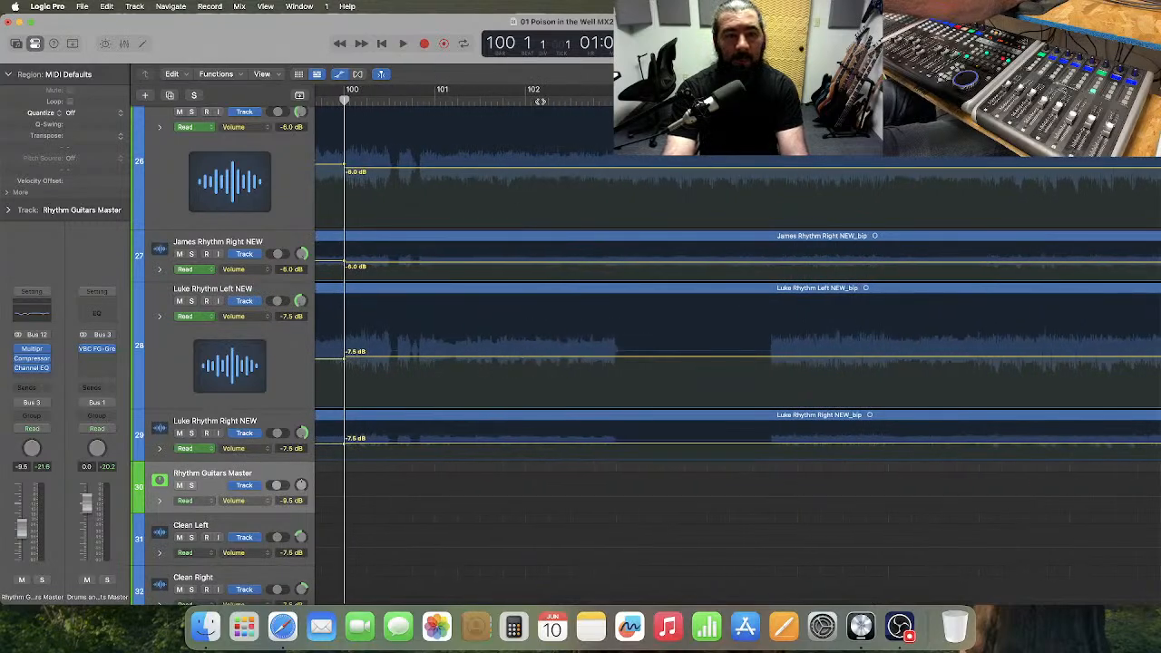
scroll(516, 178, right, 2)
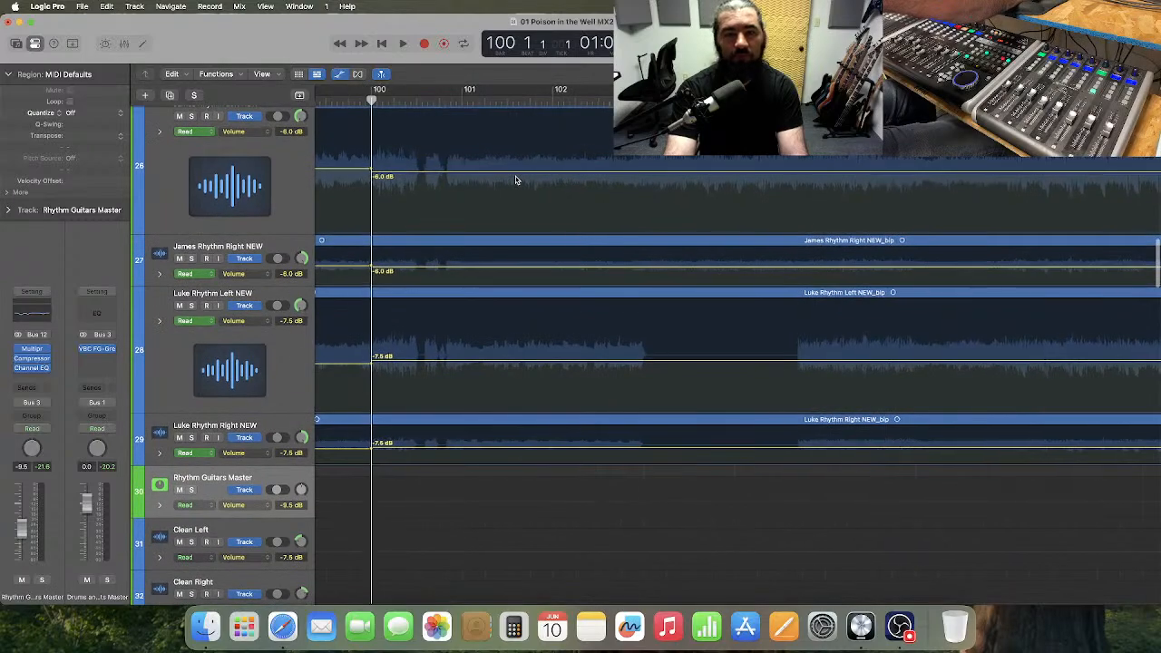
scroll(515, 179, right, 3)
scroll(515, 180, left, 5)
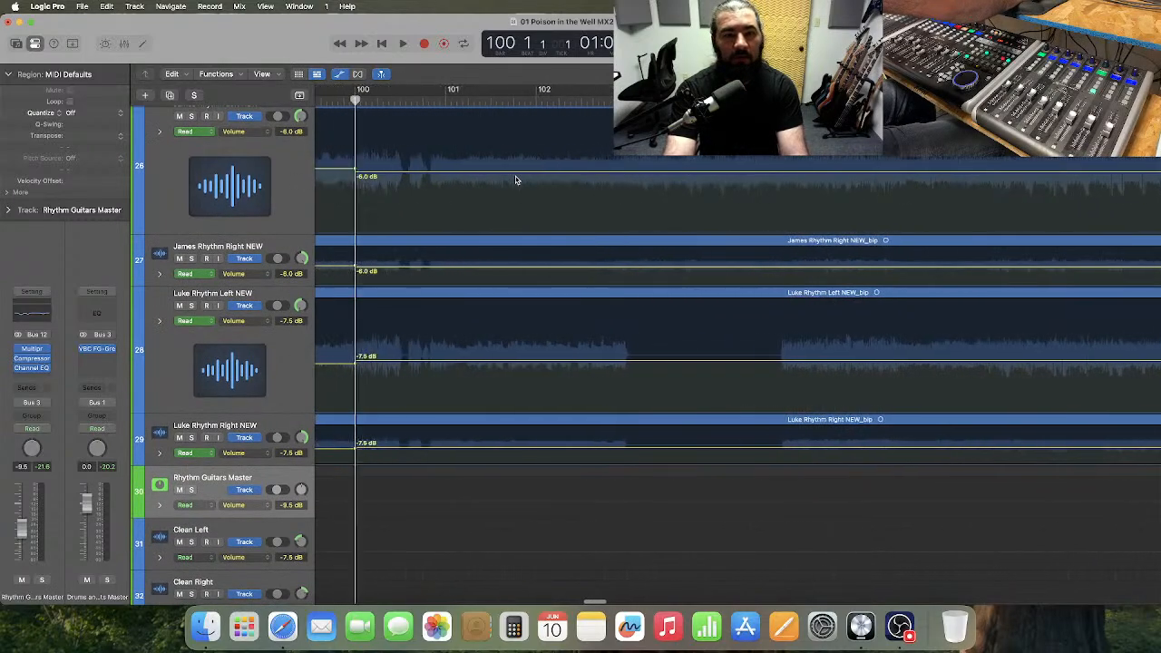
scroll(515, 180, left, 2)
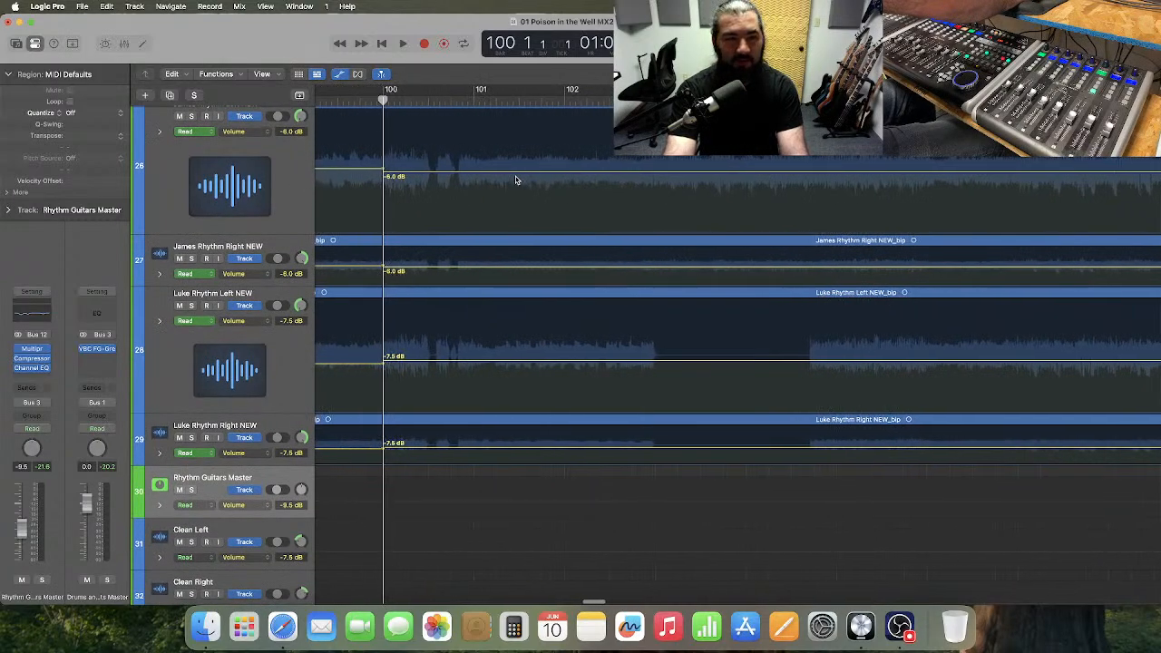
scroll(517, 179, right, 2)
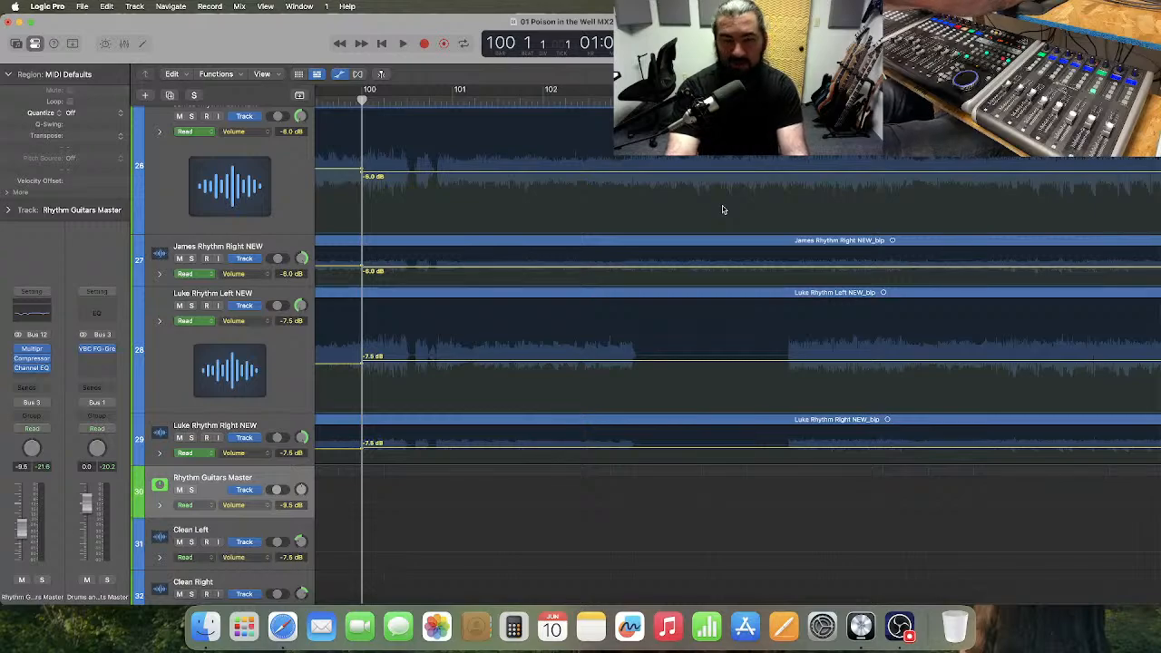
Play the full mix from bar 99 into bar 103, across the guitar volume changes.
scroll(723, 210, right, 1)
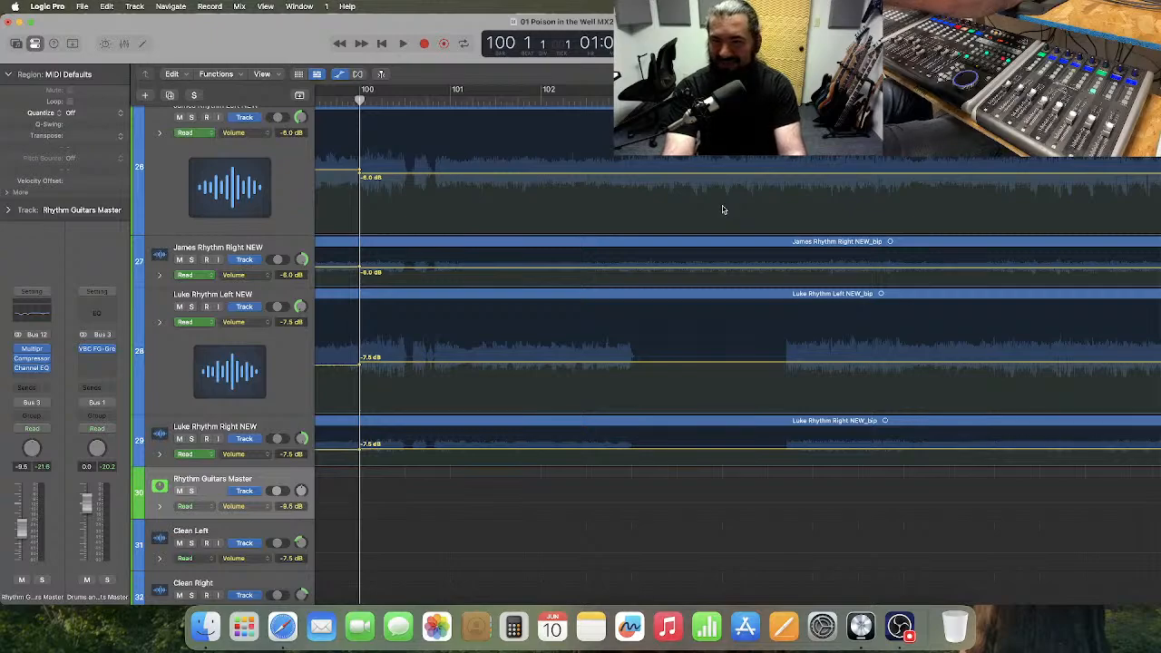
scroll(722, 210, left, 2)
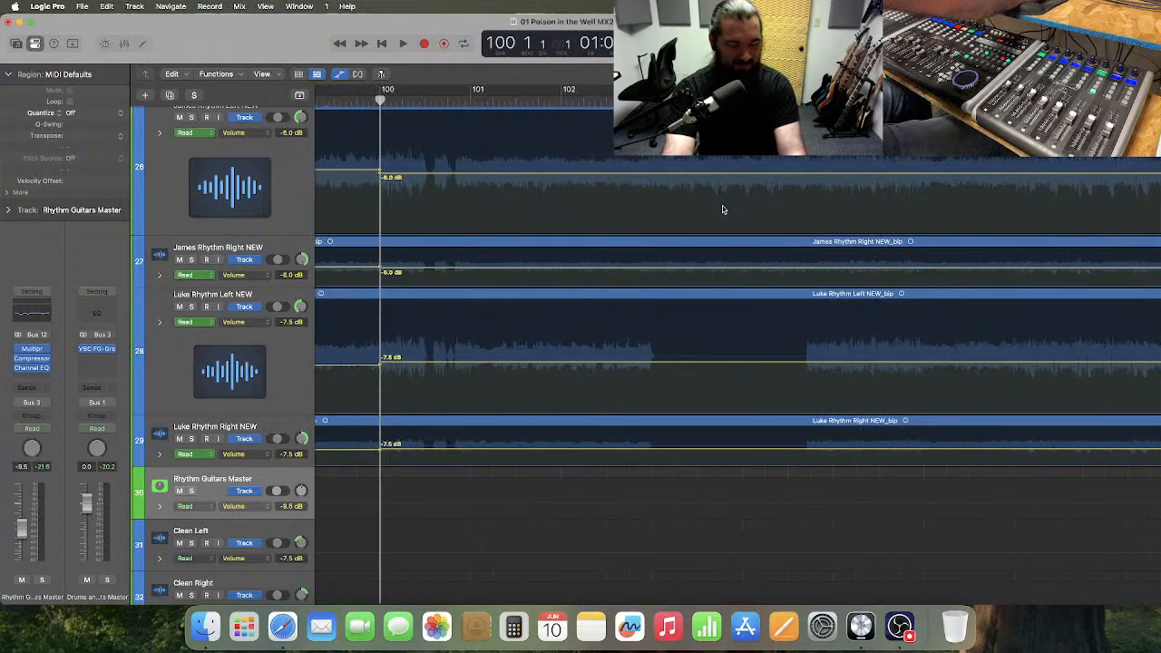
scroll(647, 208, left, 5)
scroll(441, 171, left, 1)
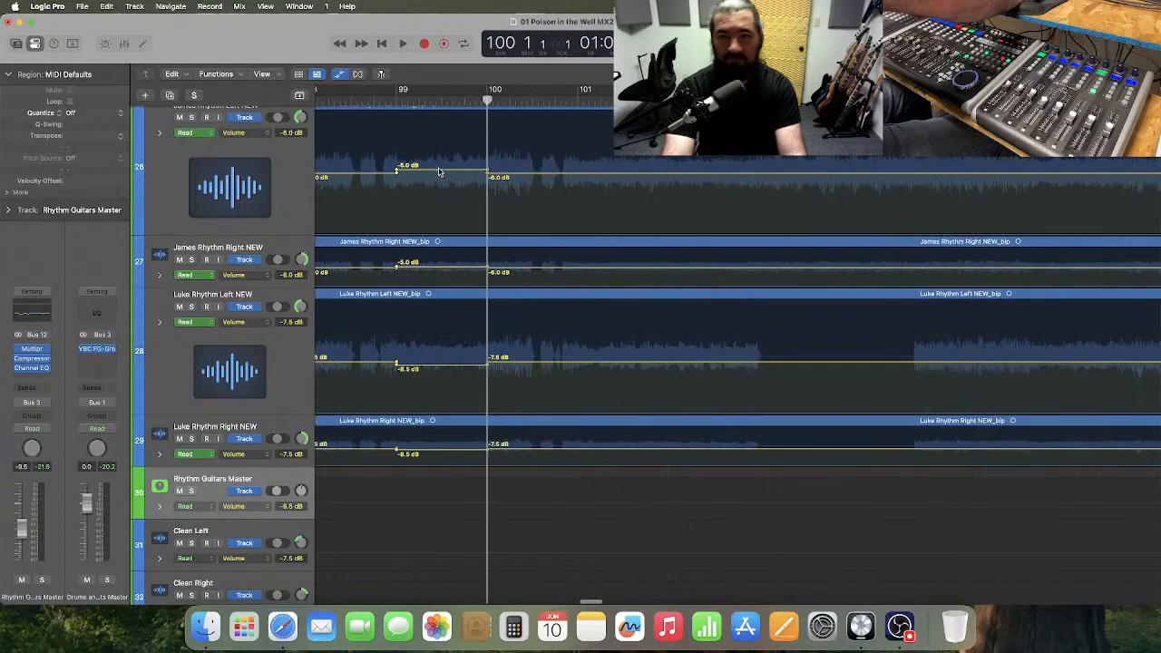
click(396, 100)
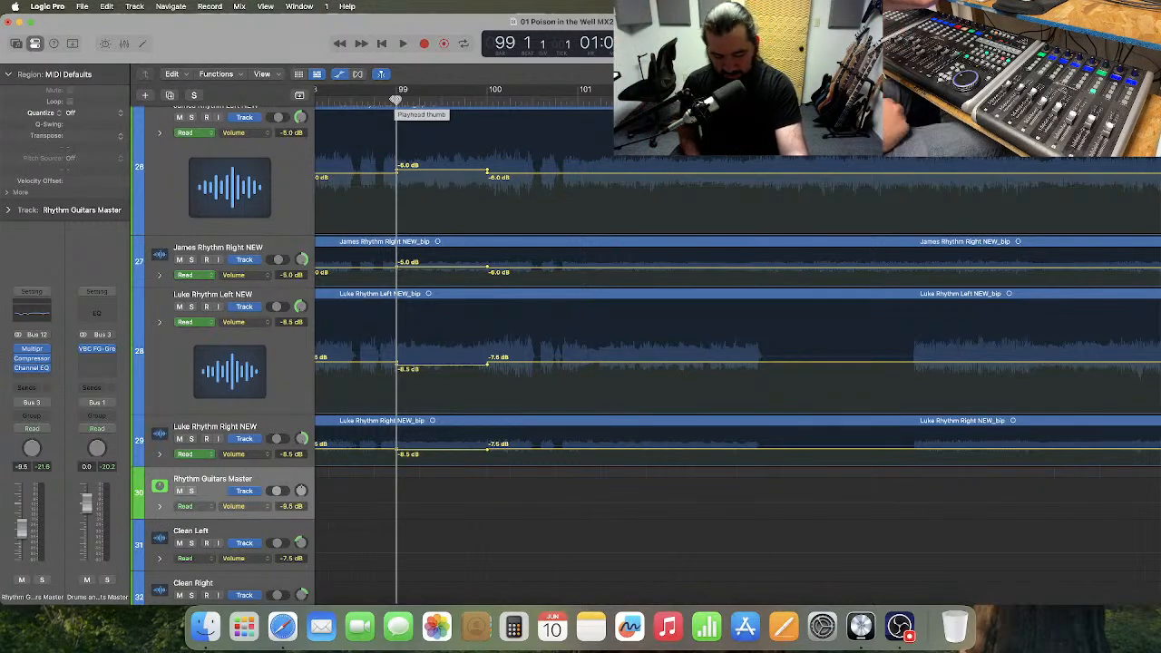
key(space)
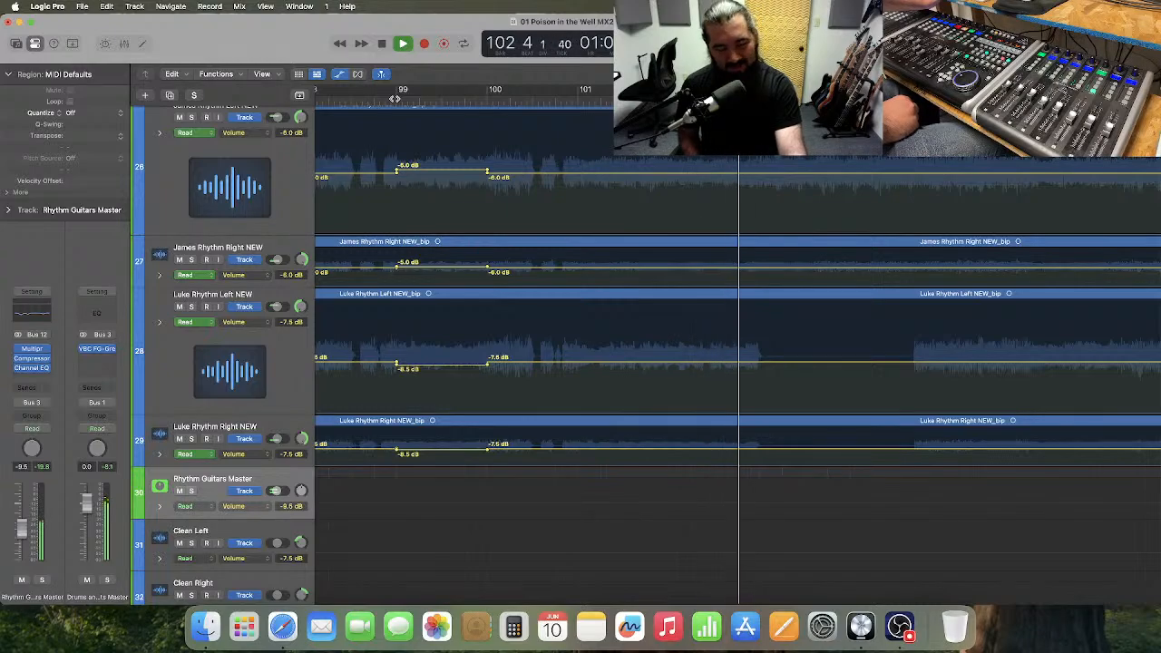
key(space)
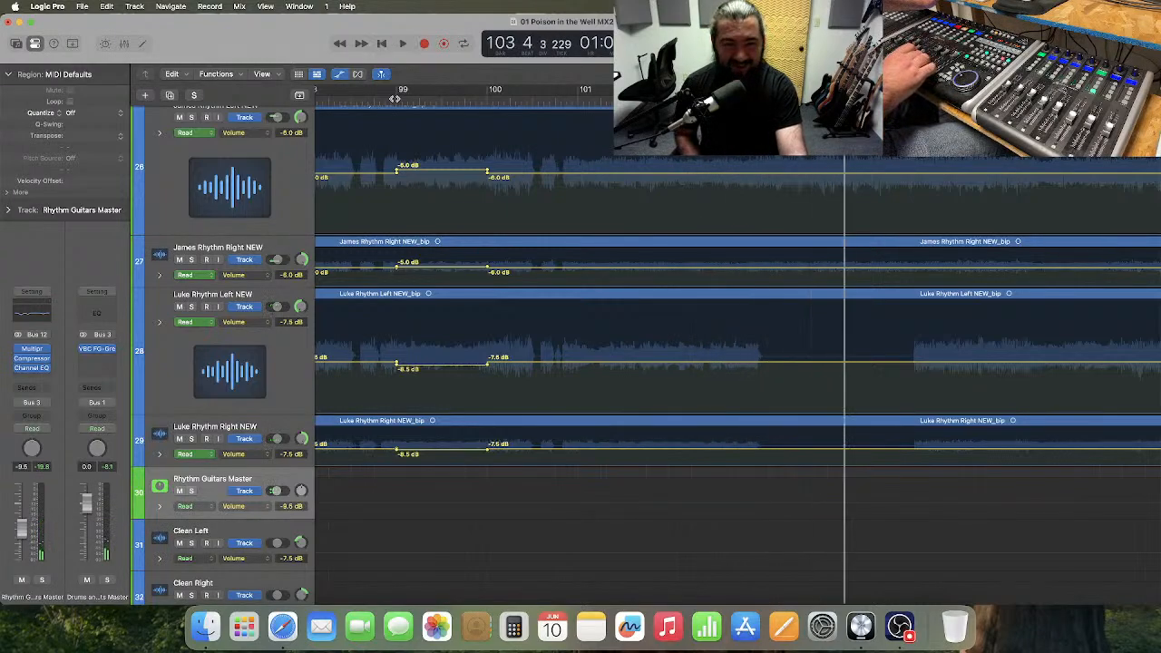
Replay the full mix from bar 99 and stop in bar 102.
click(394, 97)
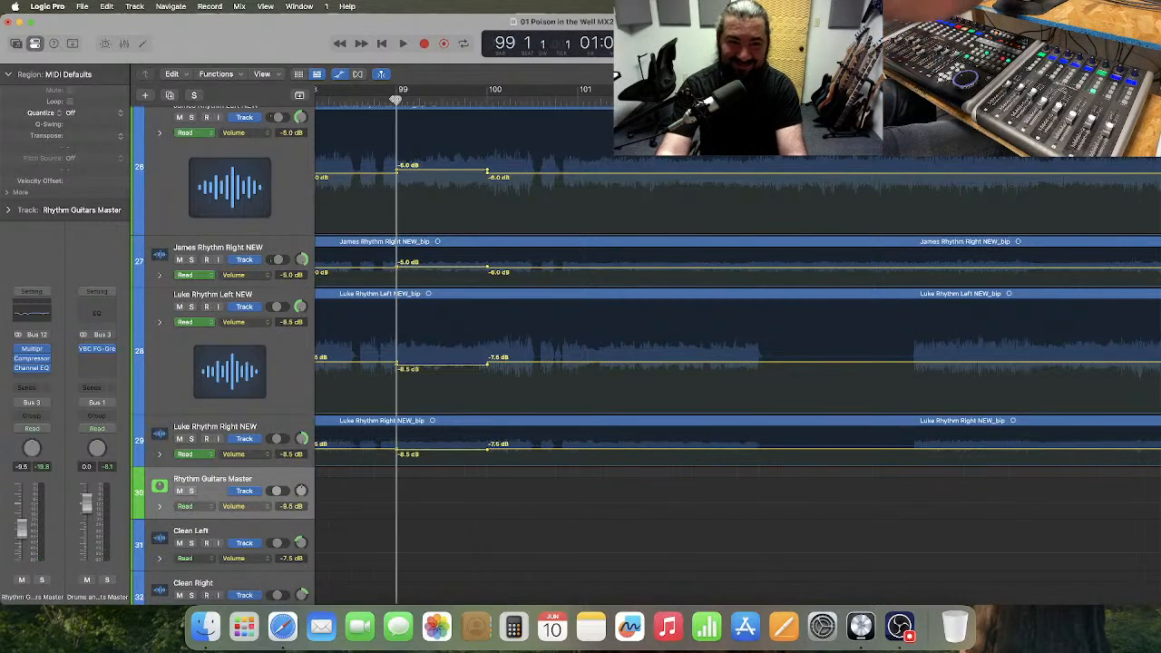
key(space)
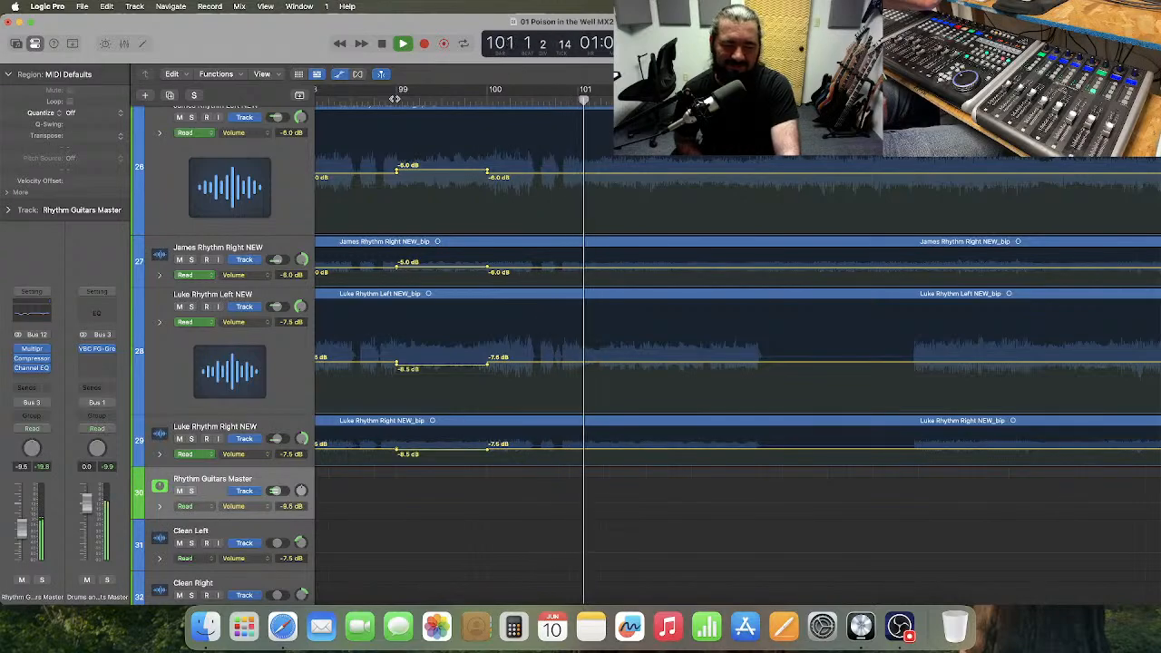
key(space)
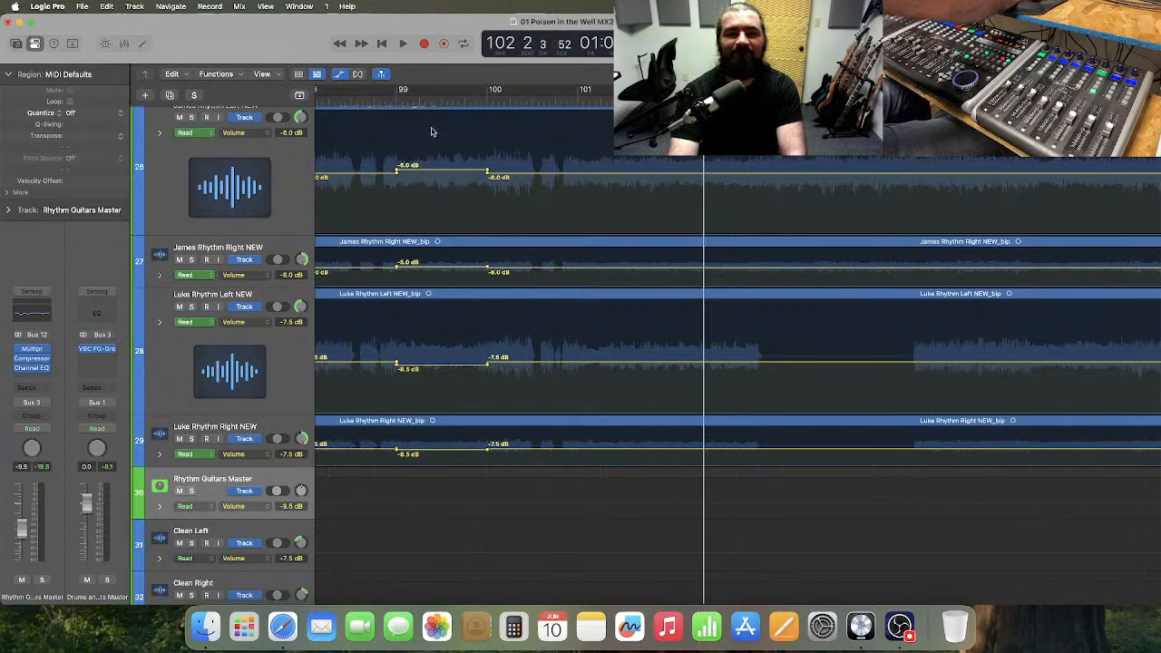
Move the playhead to bar 101, advance it to bar 102, and place it at bar 103.
click(576, 100)
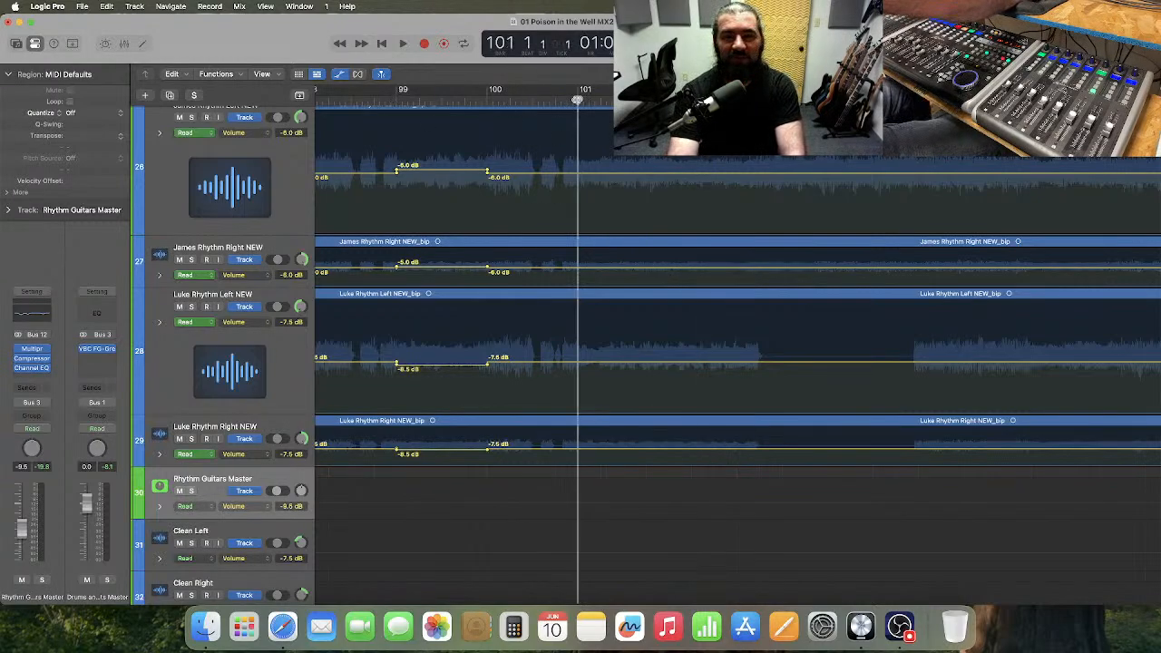
scroll(577, 100, right, 3)
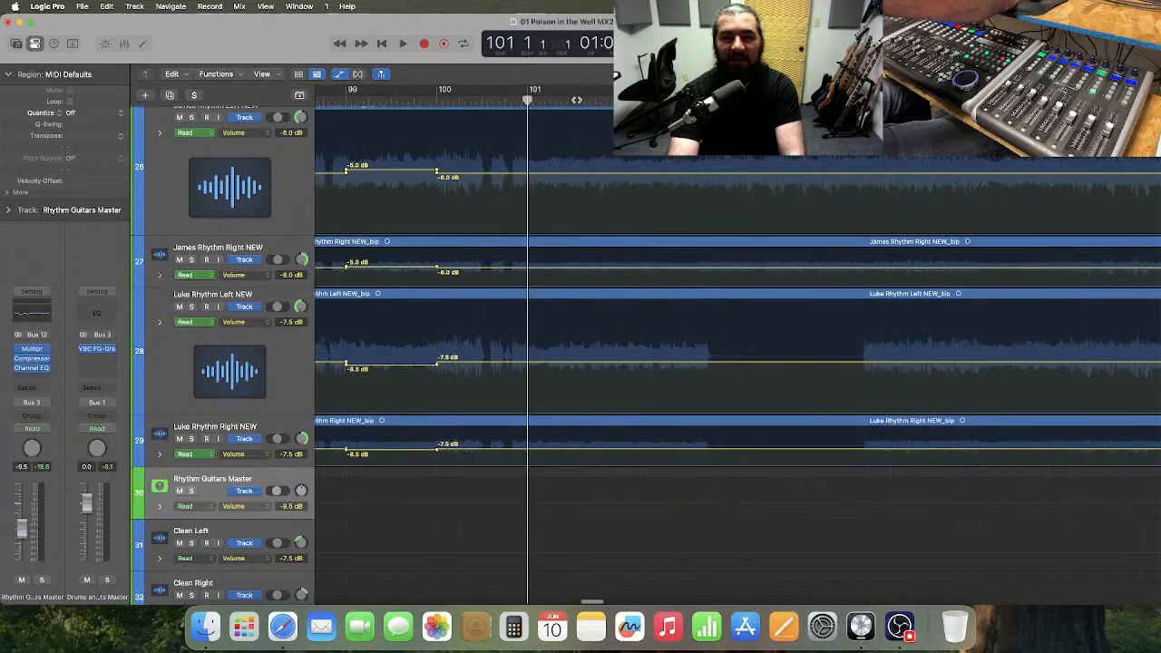
scroll(576, 99, right, 2)
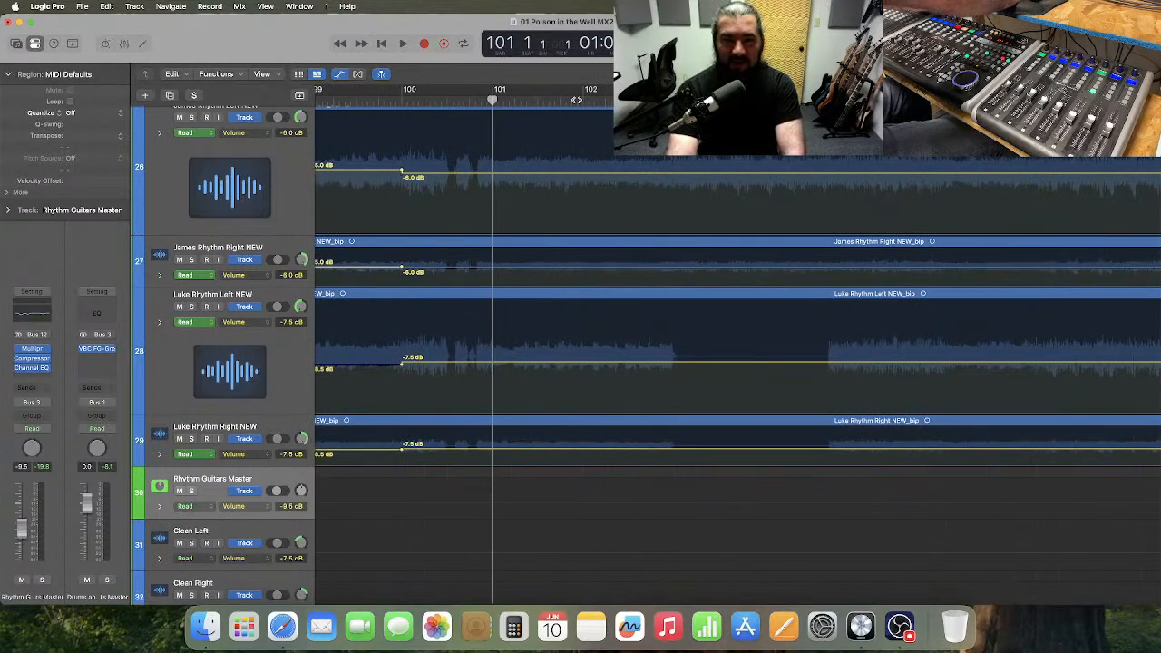
click(585, 100)
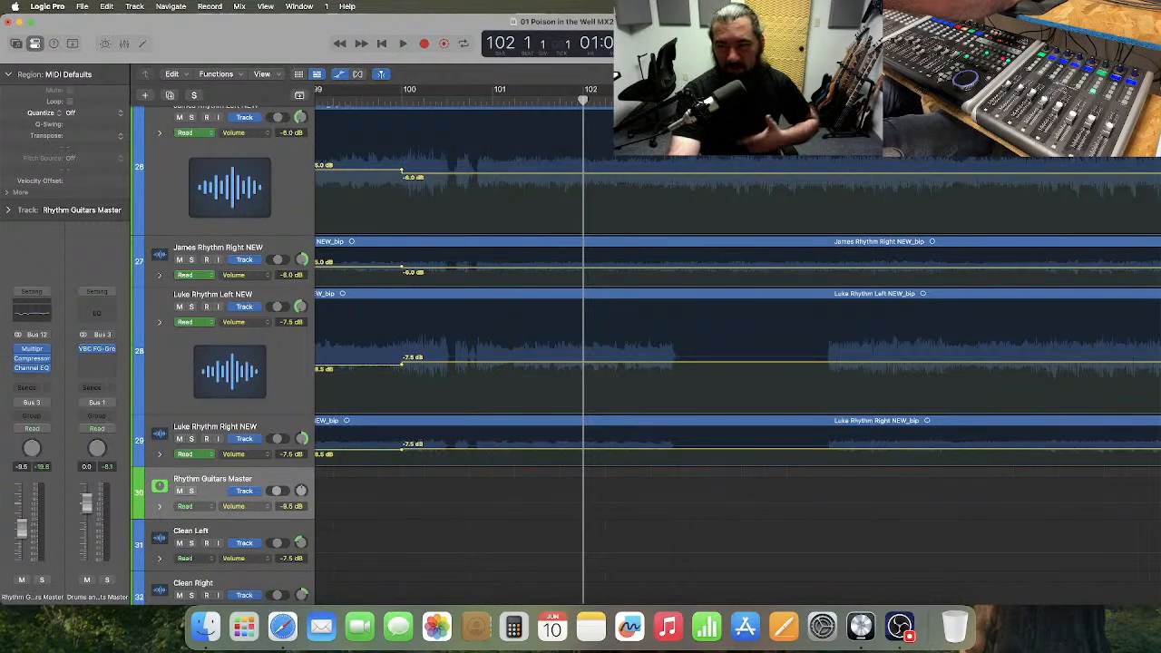
key(period)
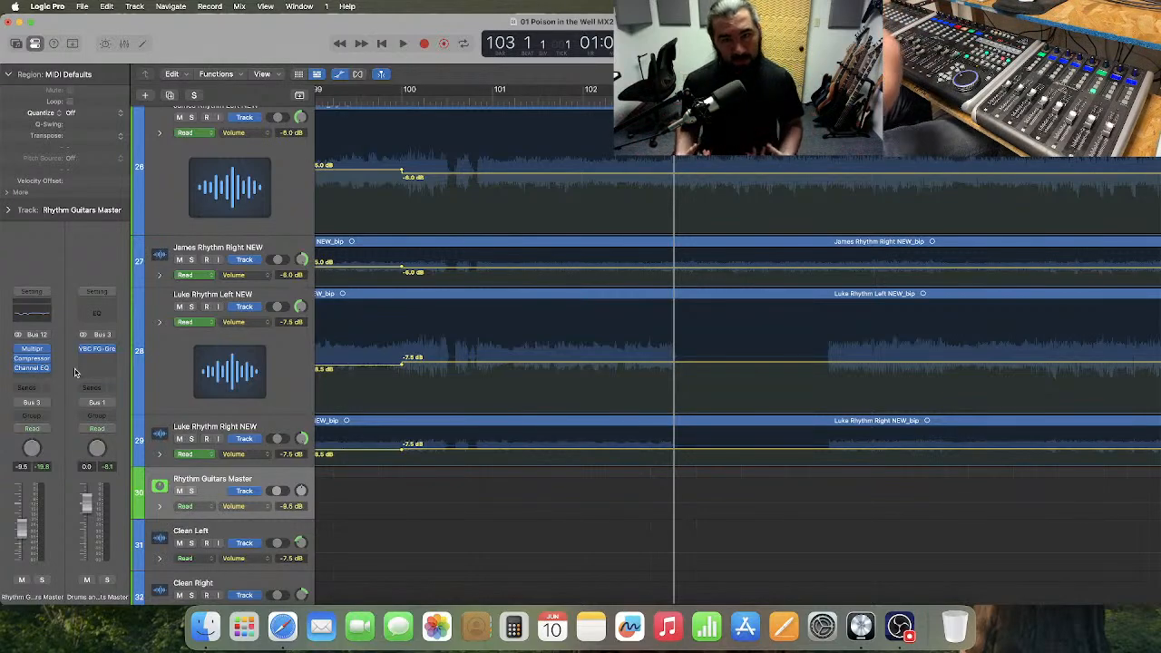
Play the full mix from bar 100 through the bar 103 guitar dropout into bar 106.
click(400, 101)
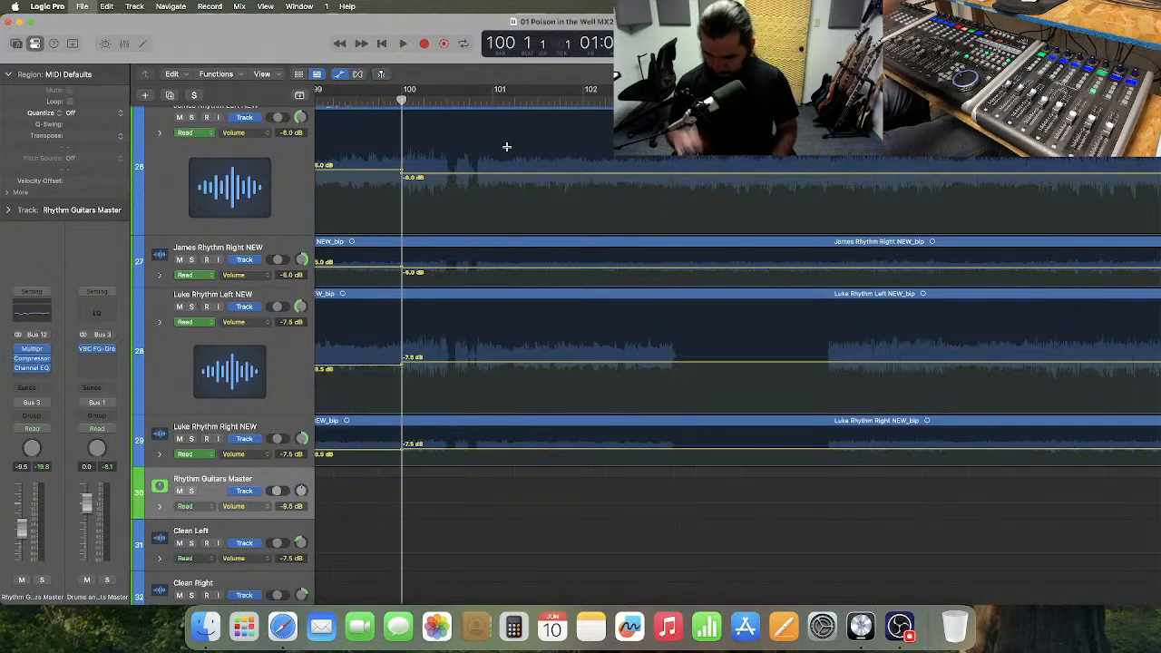
key(space)
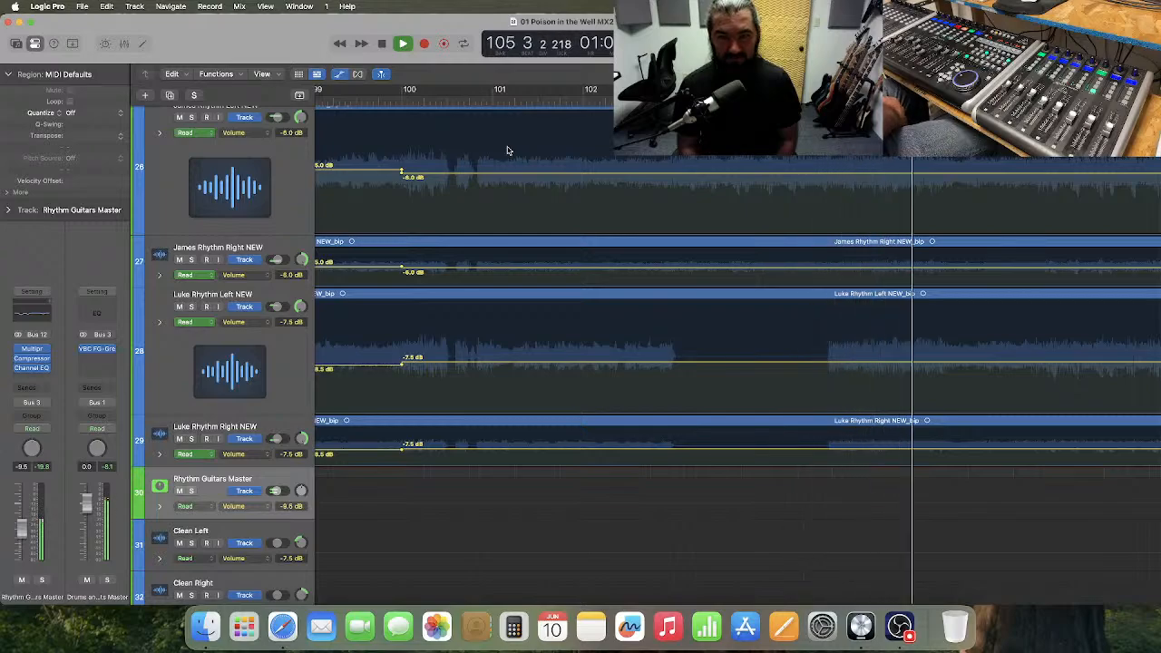
key(space)
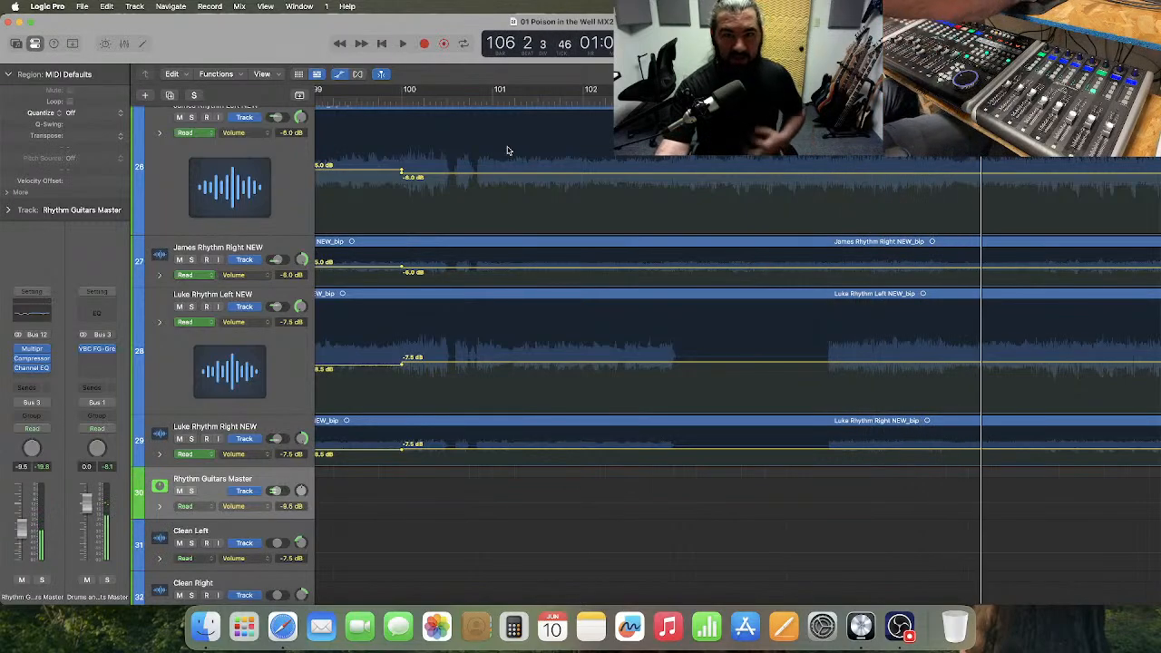
scroll(508, 151, right, 3)
scroll(508, 151, right, 3)
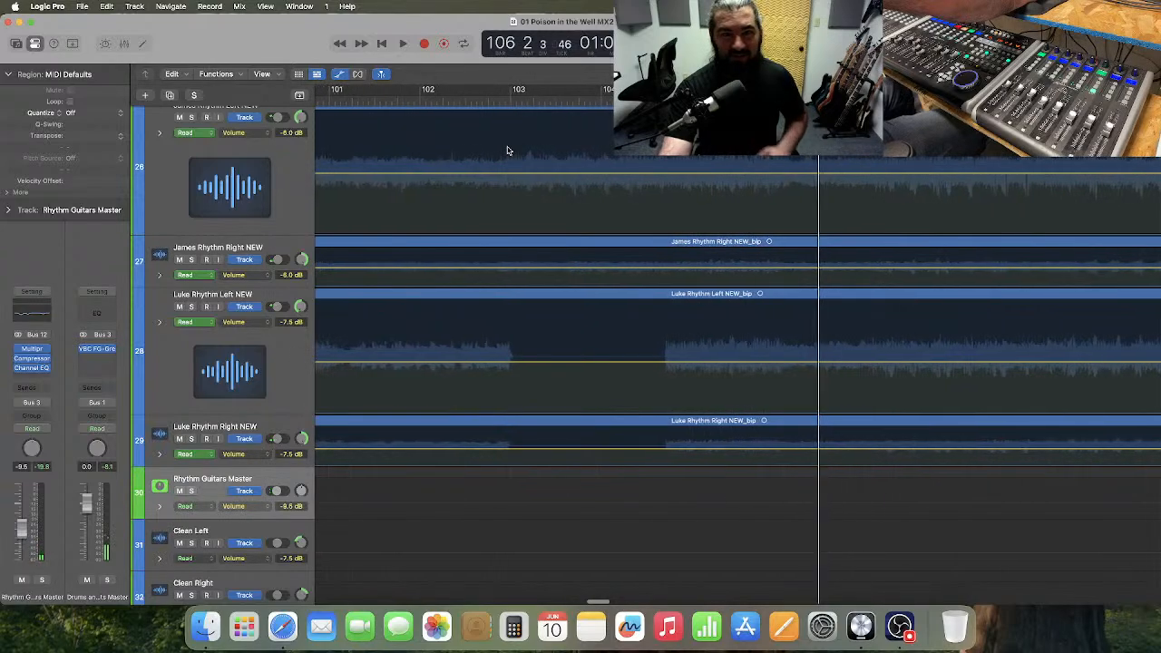
Look at the snap options and place the playhead at bar 104 beat 3, just before tracks 28 and 29 re-enter.
key(comma)
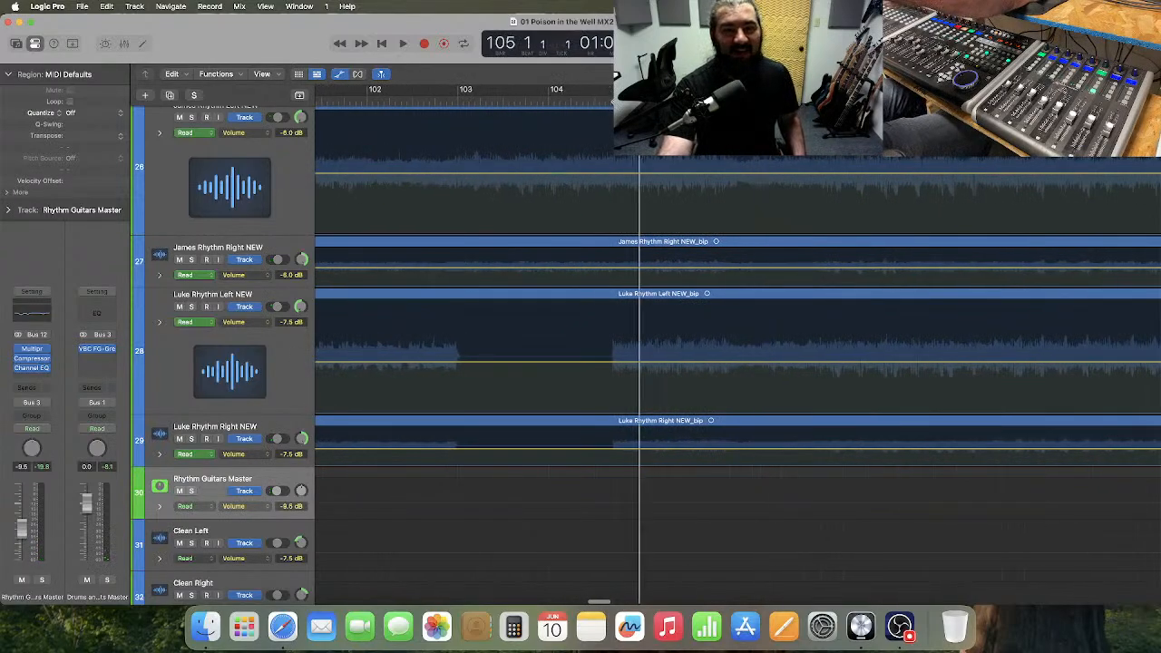
click(870, 75)
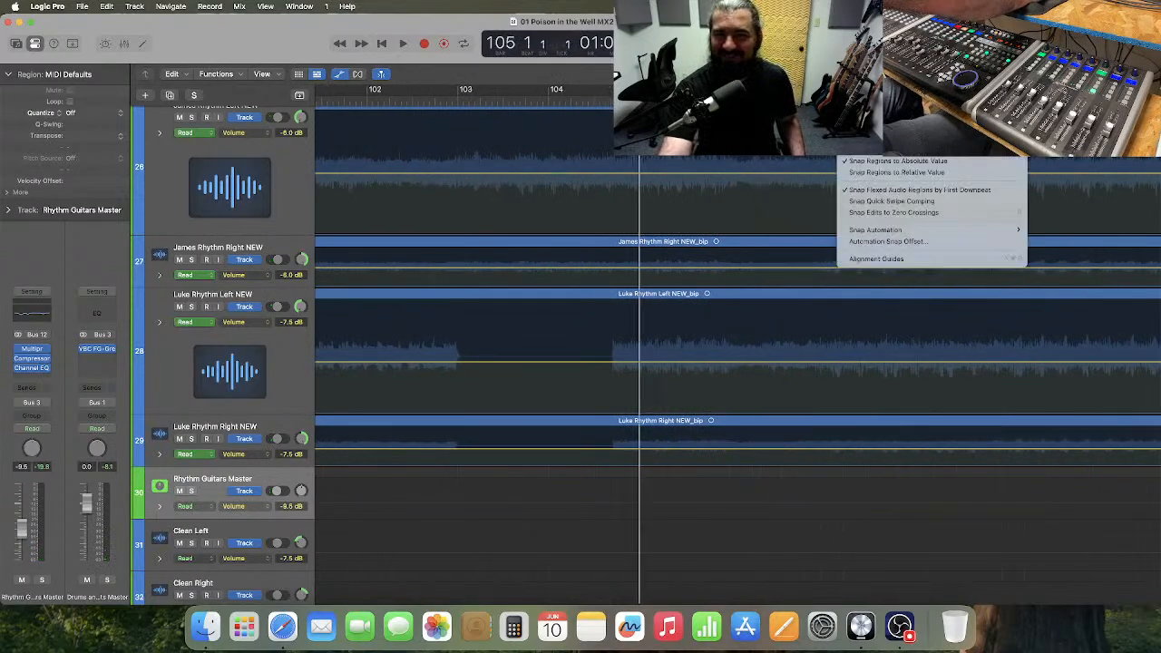
key(Escape)
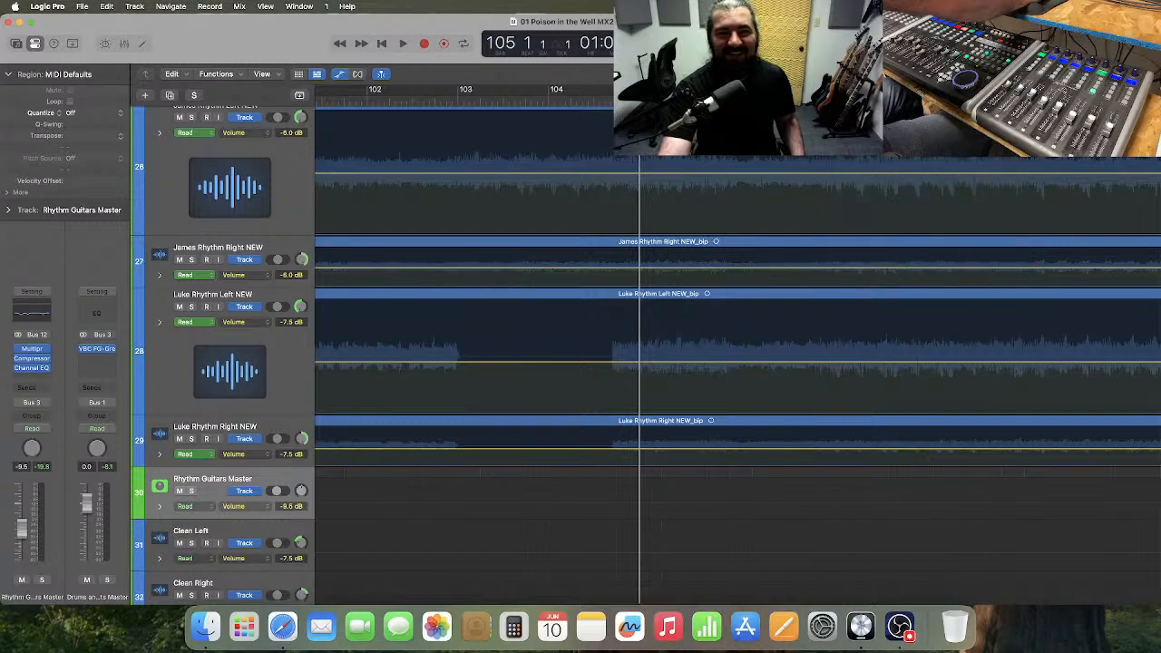
click(594, 100)
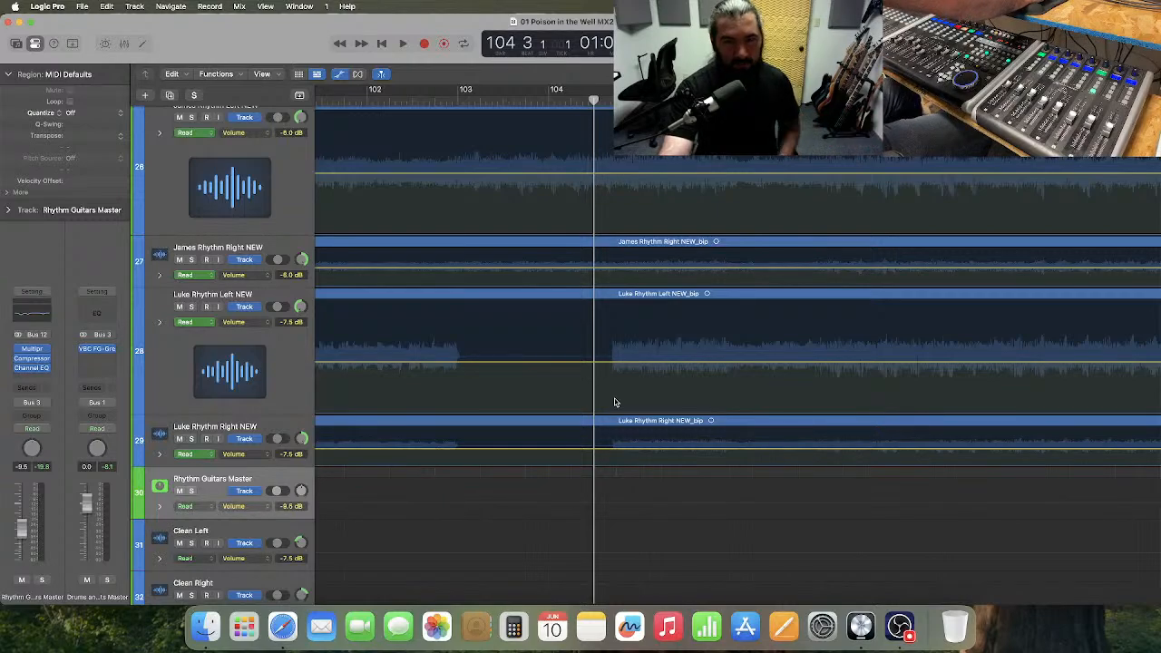
Audition the full mix from bar 103 into bar 105, across the re-entry of tracks 28 and 29.
scroll(614, 402, right, 2)
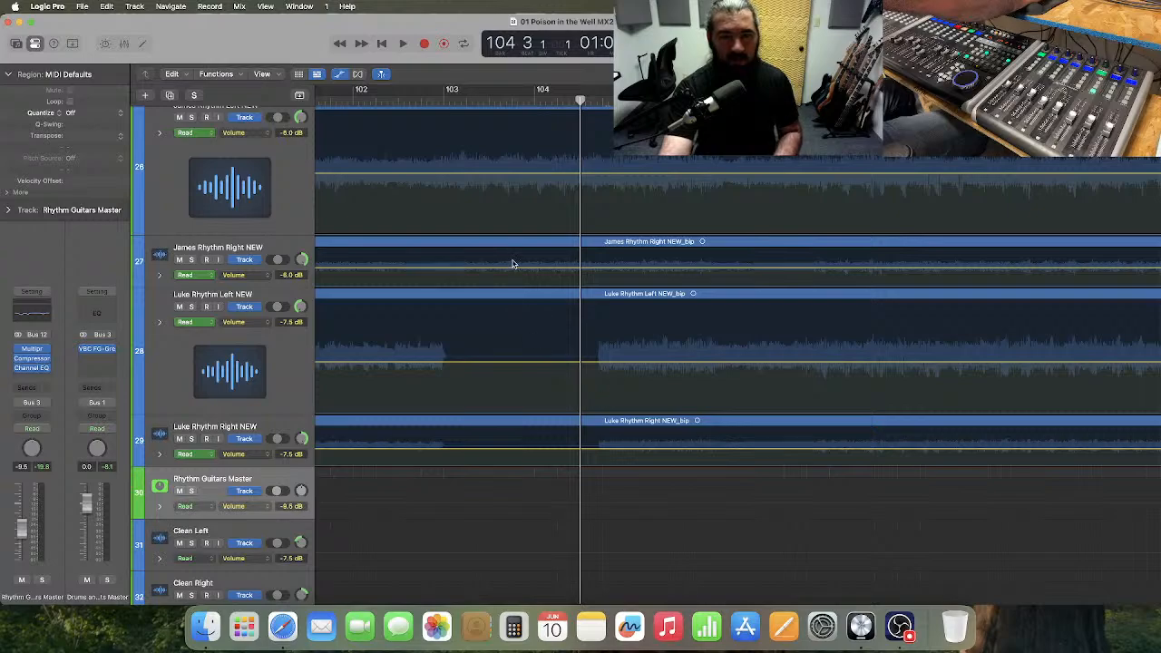
click(444, 100)
key(space)
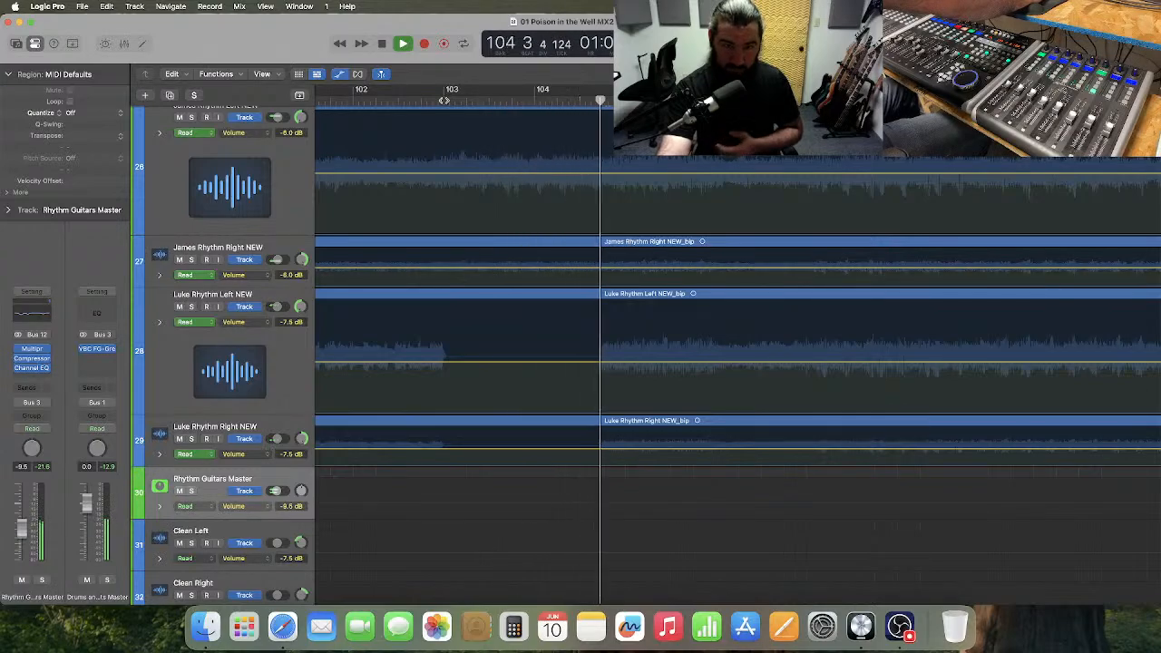
key(space)
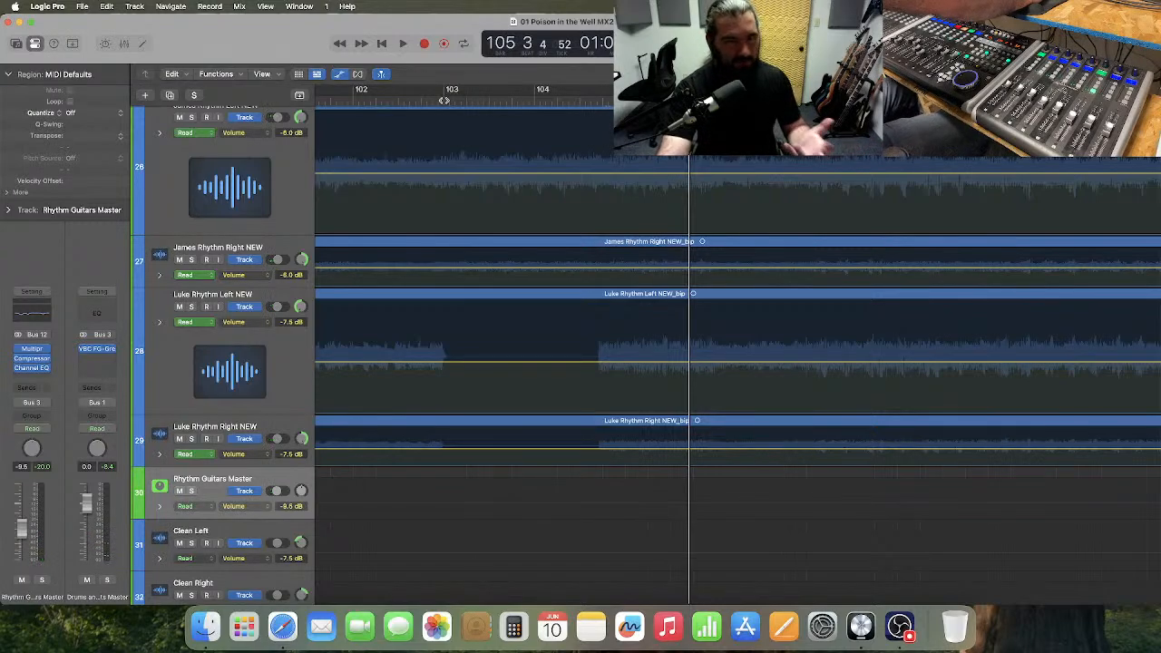
Hide the automation in the tracks area with the timeline showing bars 100 to 105.
scroll(477, 114, right, 5)
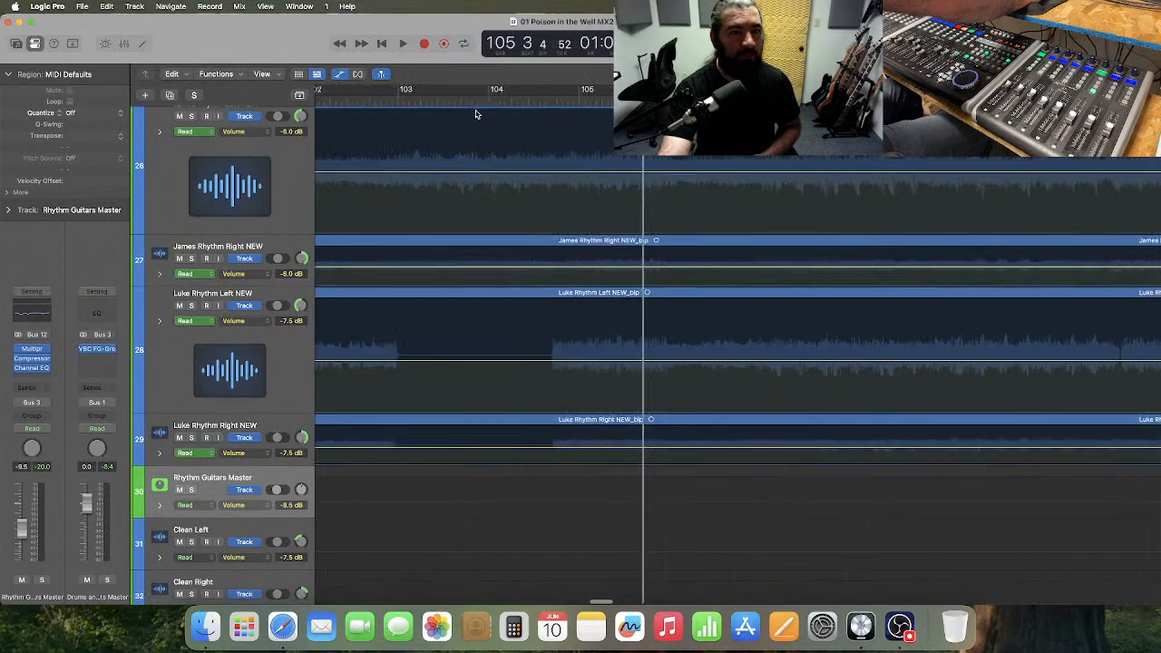
scroll(478, 114, left, 6)
scroll(475, 114, left, 5)
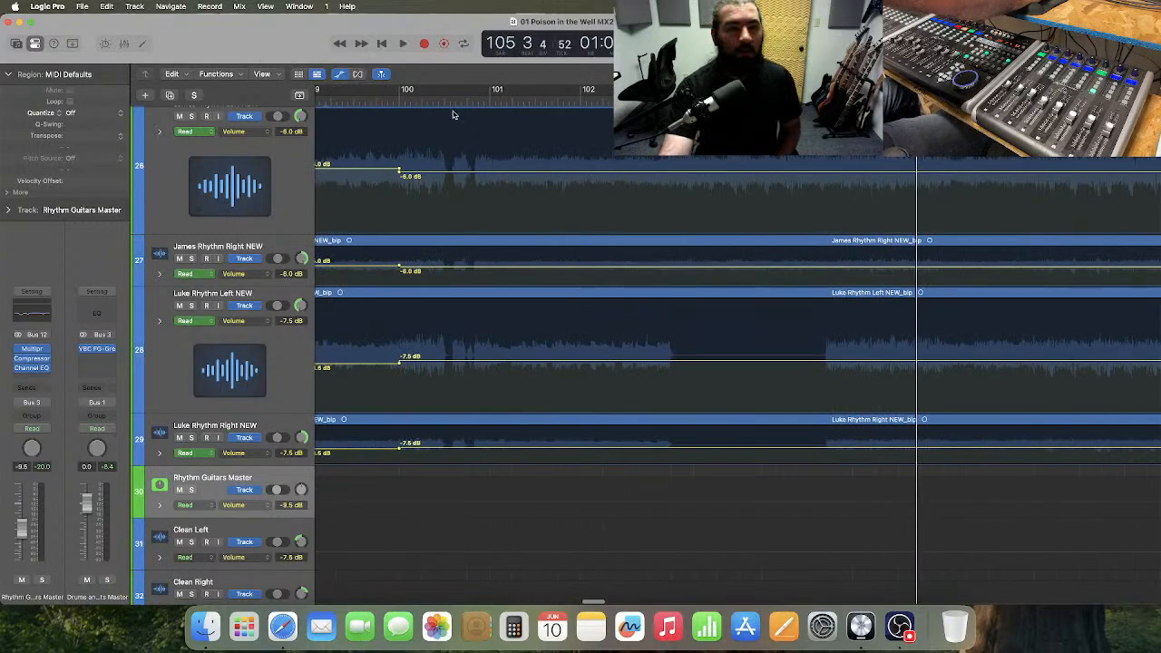
click(338, 75)
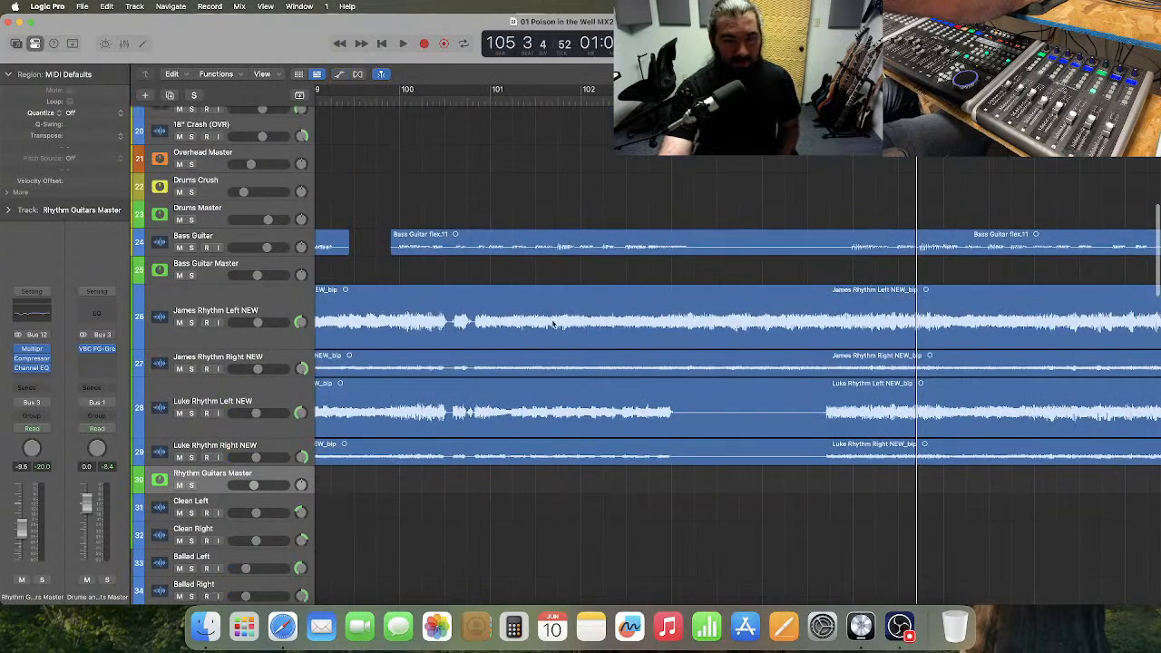
Duplicate track 27, James Rhythm Right NEW, with its regions, and delete the copied regions from the new track 28.
click(273, 370)
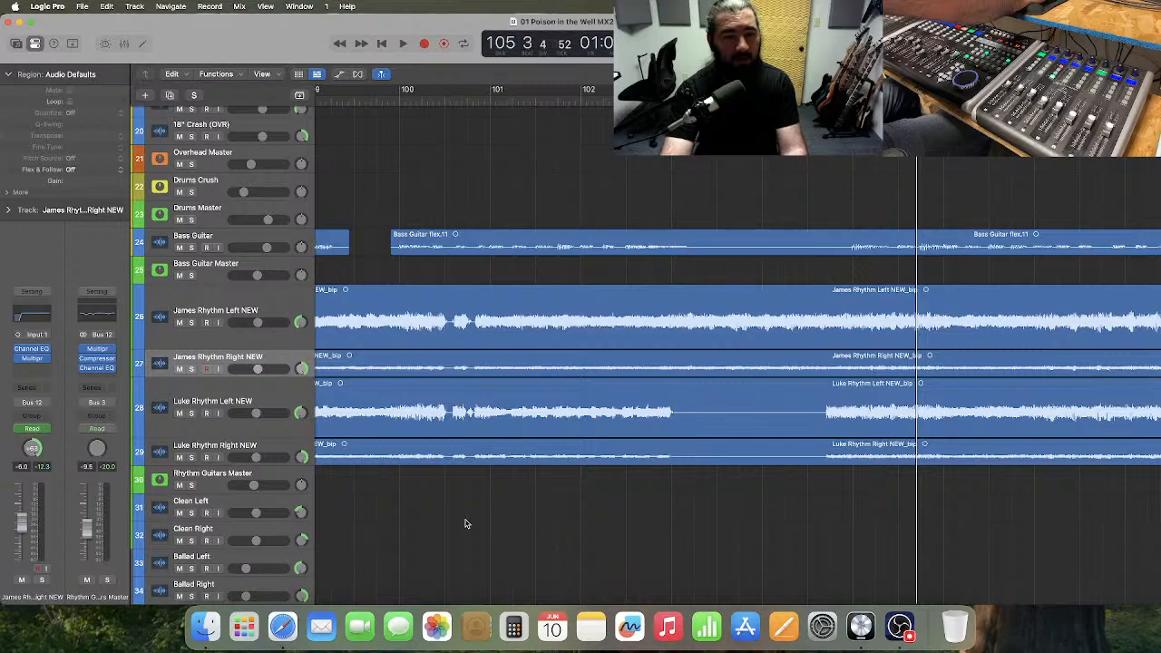
click(289, 408)
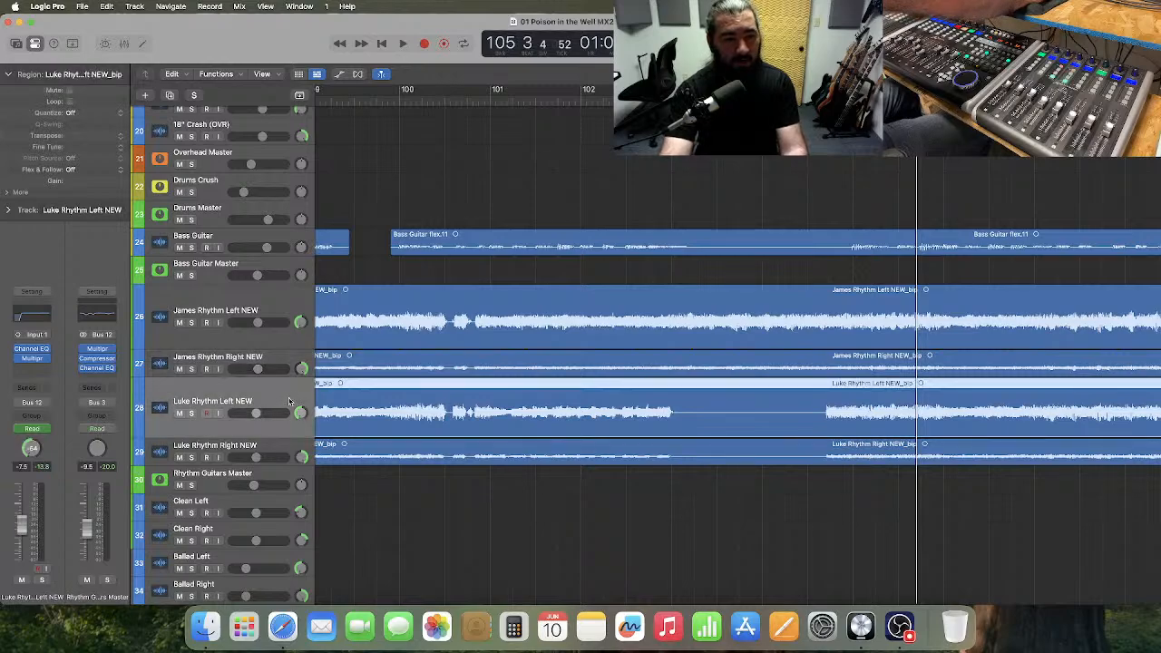
click(284, 354)
key(super+Left)
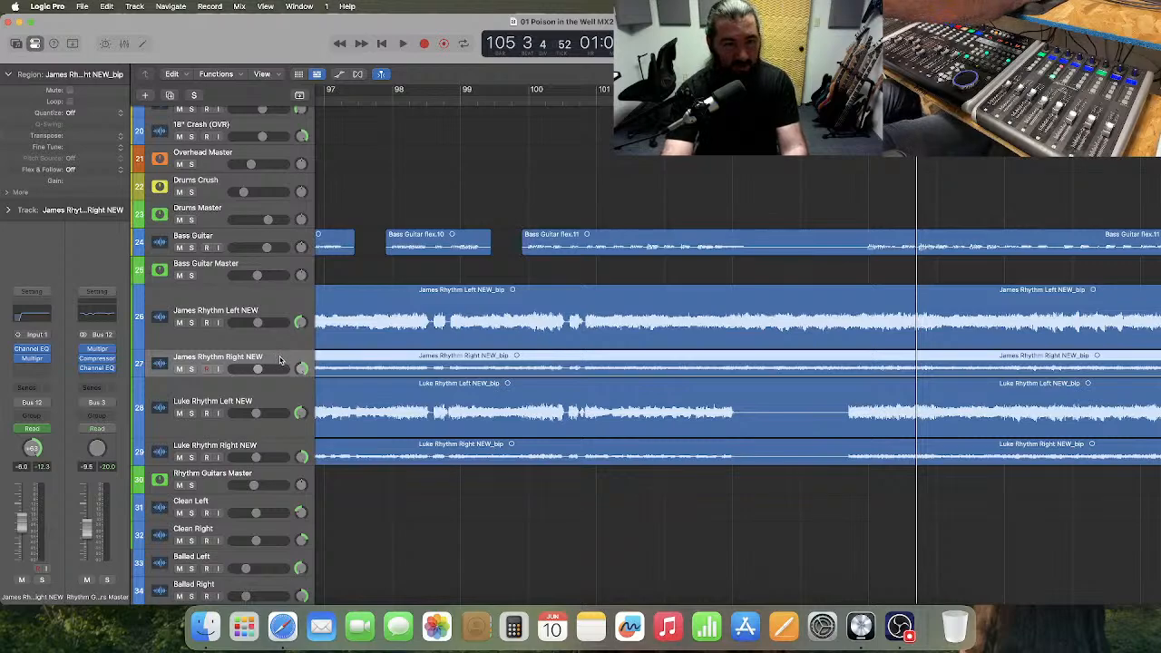
key(super+d)
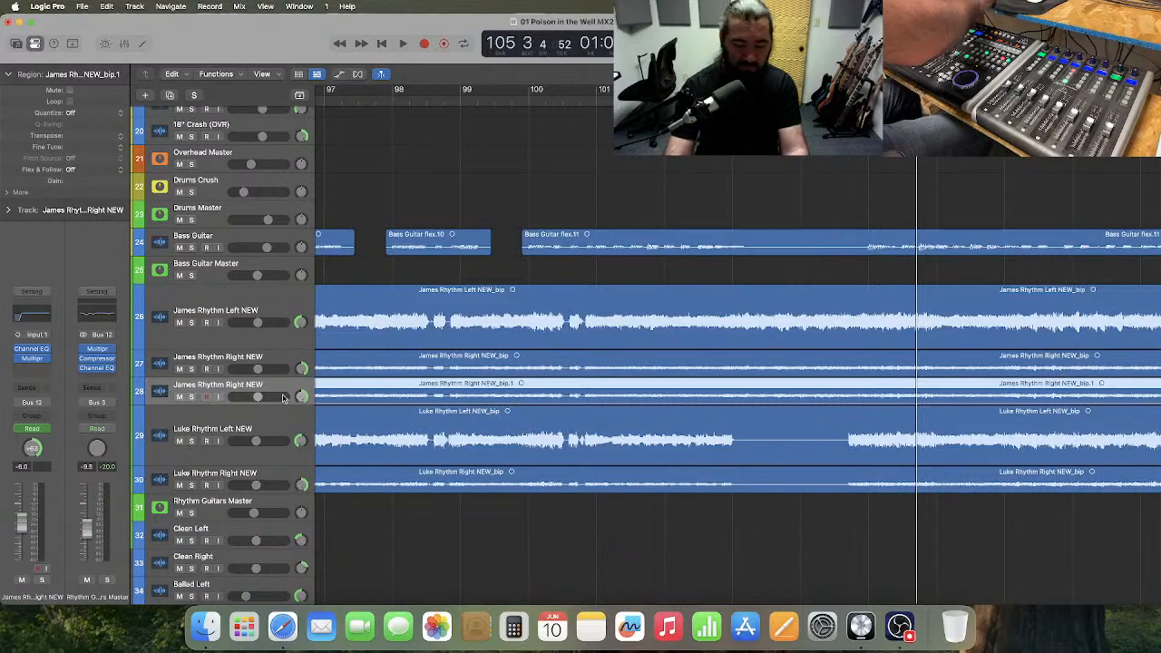
key(Delete)
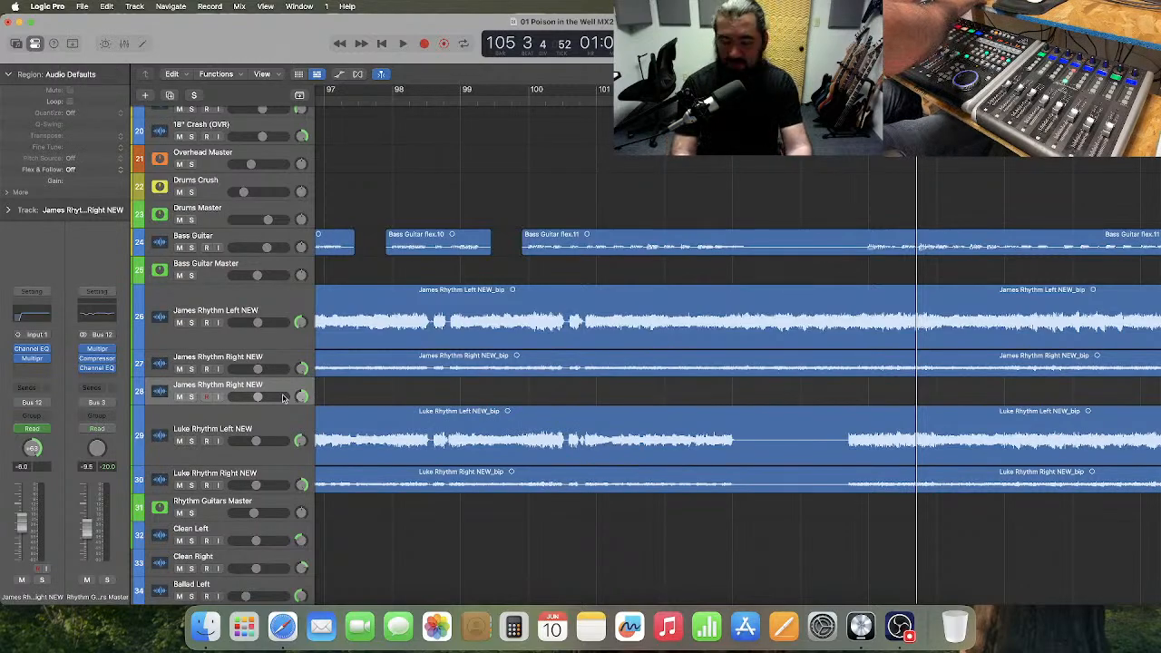
key(super+Right)
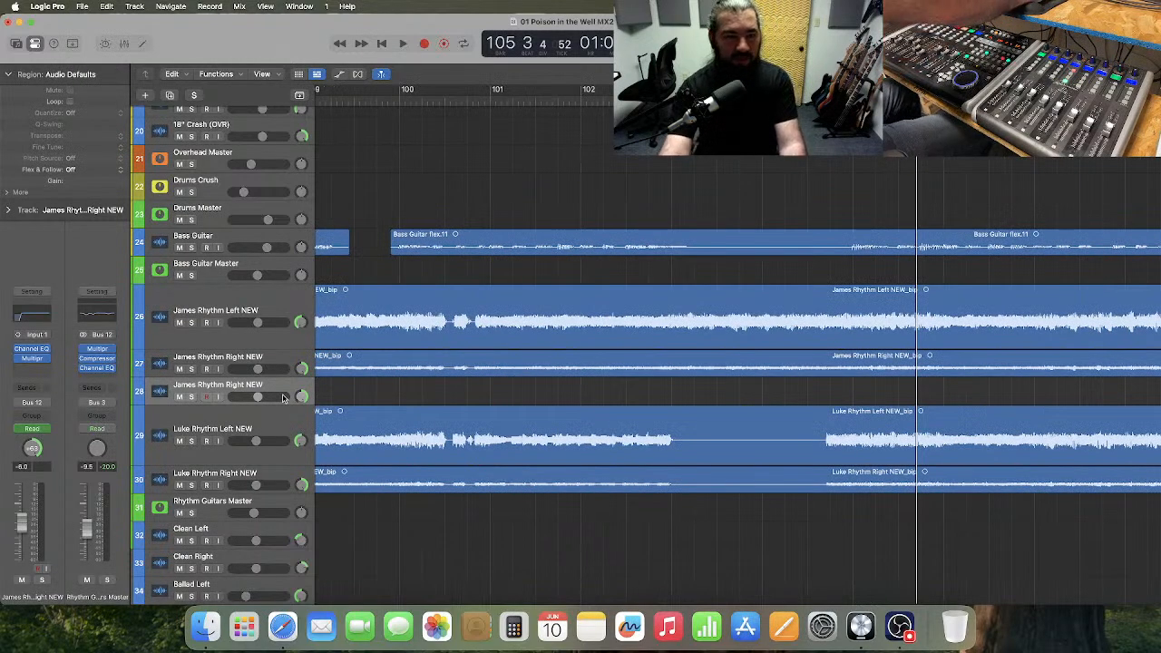
scroll(283, 398, left, 4)
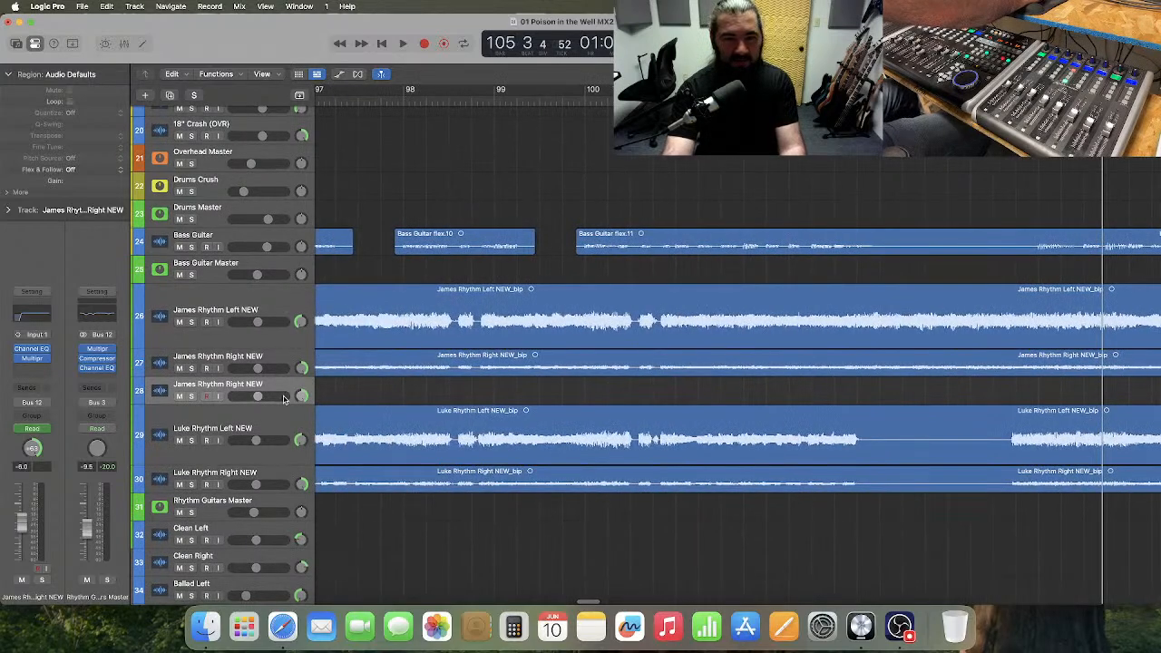
Enlarge the height of the empty duplicate track 28 and select track 27, James Rhythm Right NEW.
drag(234, 402, 234, 501)
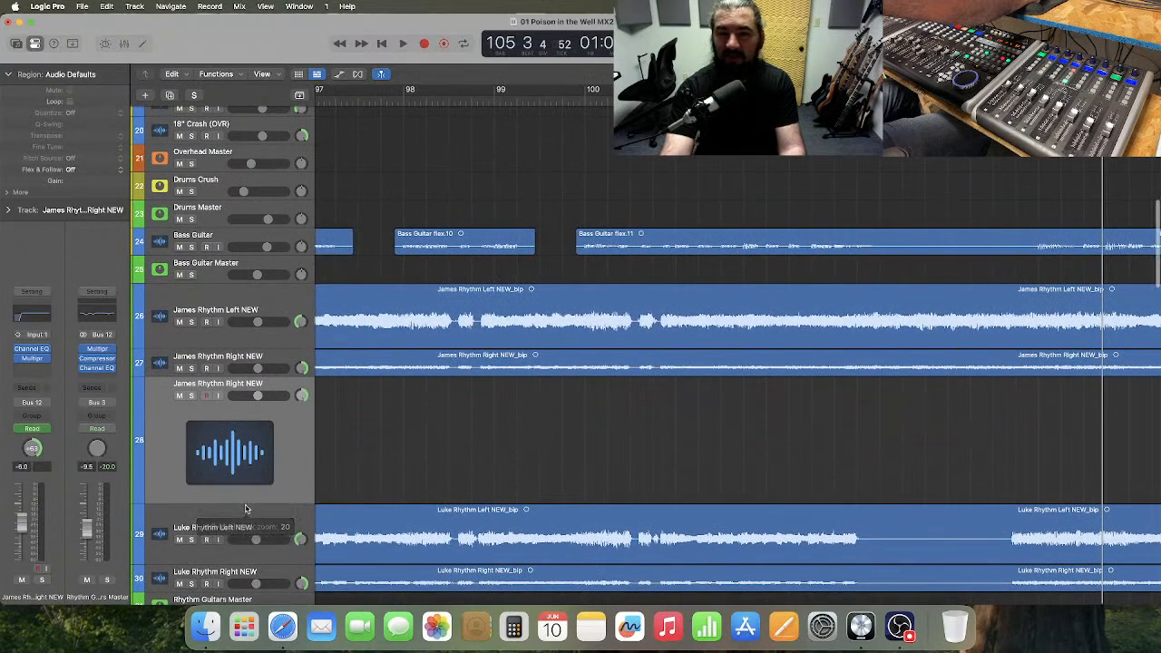
click(262, 346)
scroll(649, 431, down, 2)
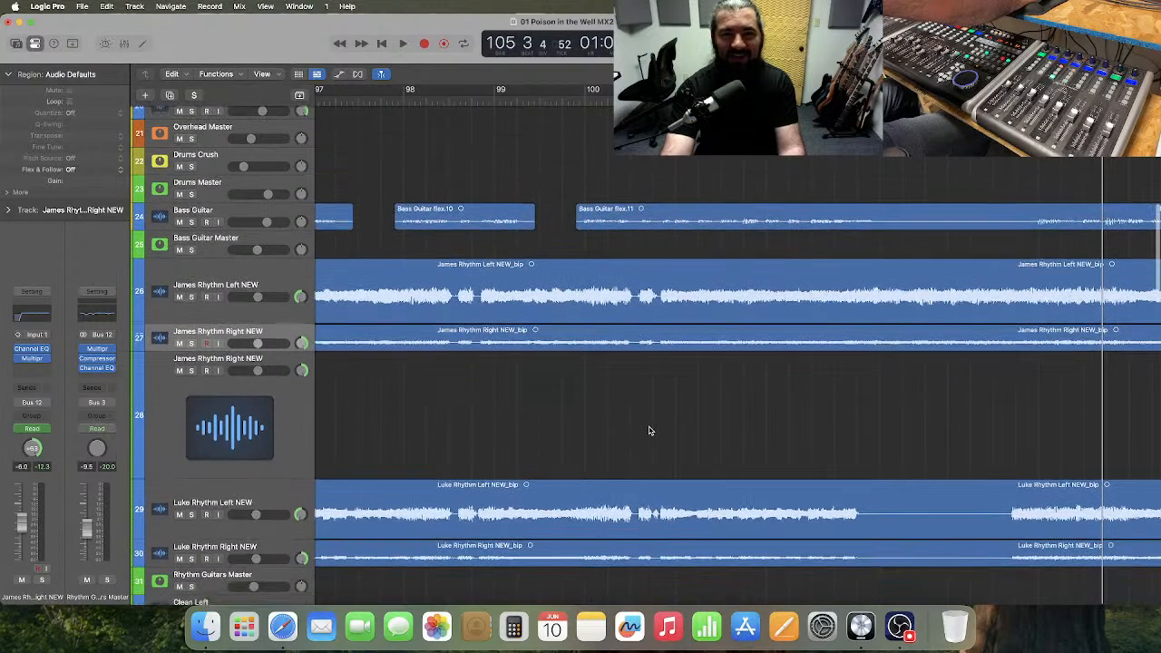
scroll(555, 280, right, 2)
scroll(555, 281, right, 2)
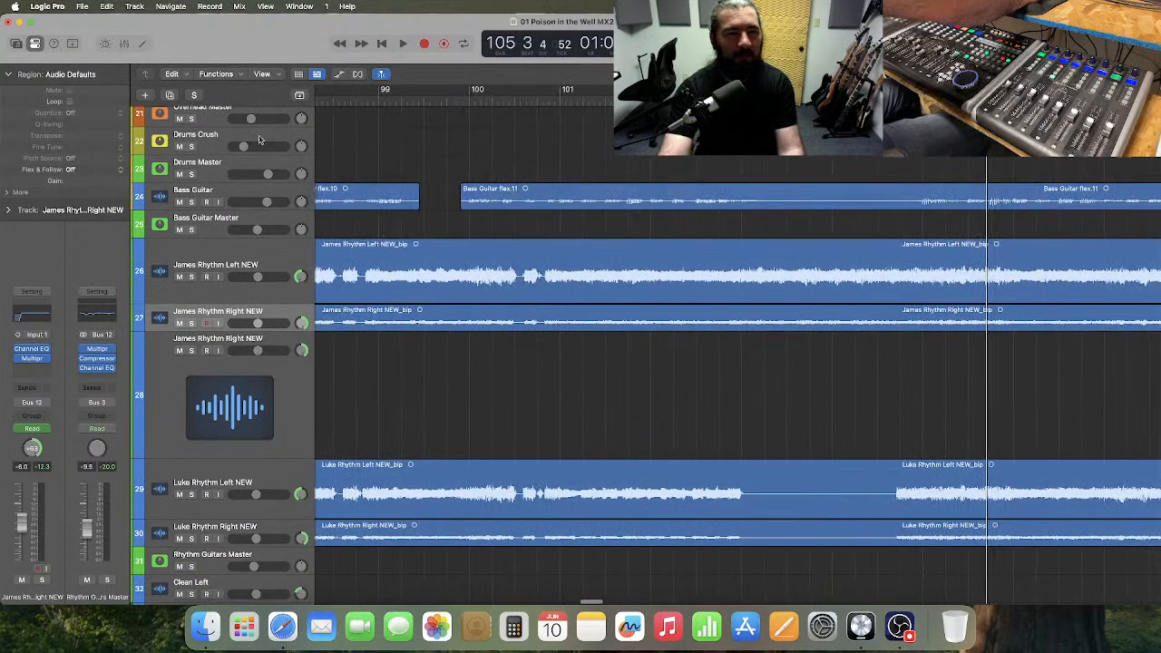
Bring back the solos on tracks 26 and 27, and unsolo track 26 so only James Rhythm Right NEW is soloed.
click(194, 94)
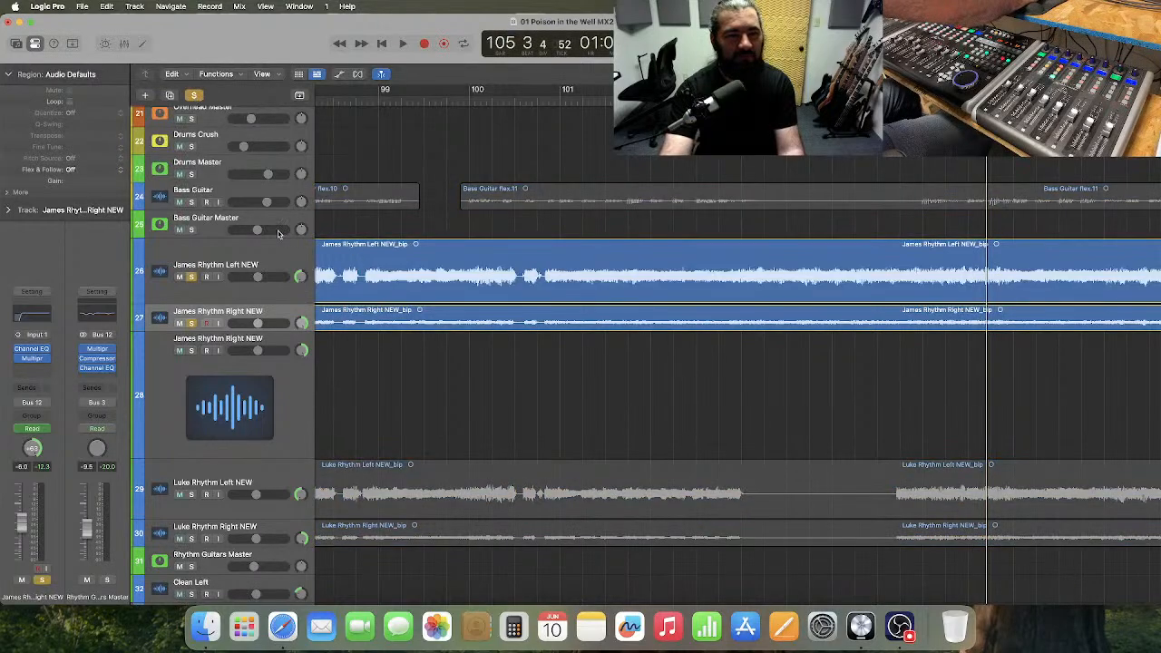
scroll(462, 324, down, 5)
scroll(462, 323, up, 15)
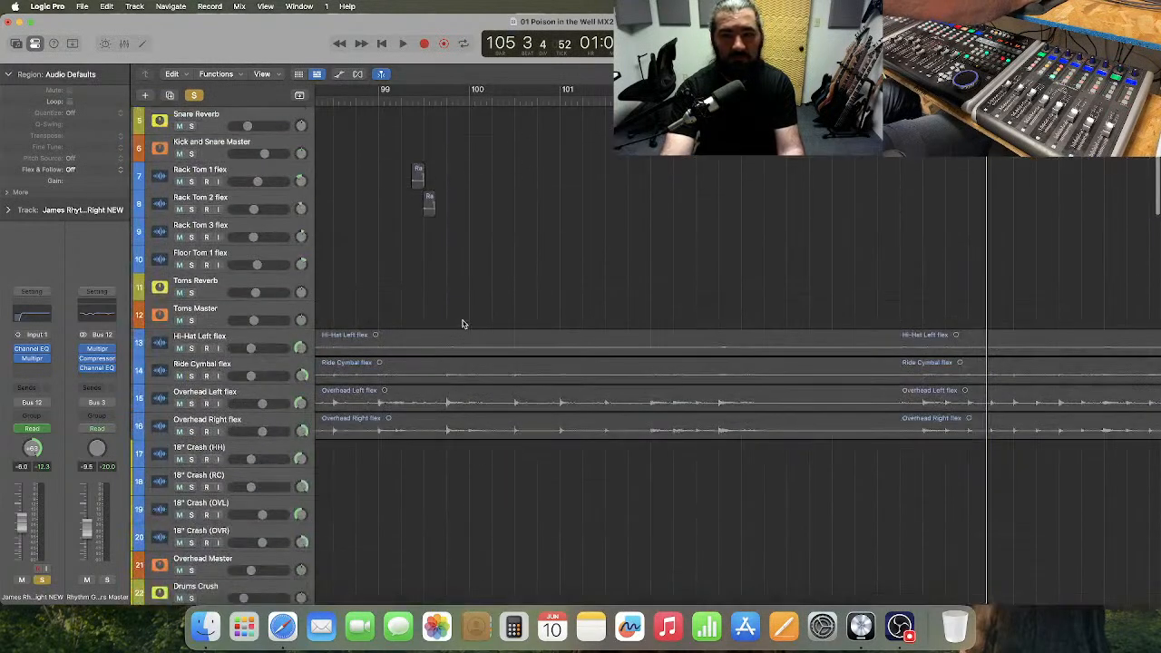
scroll(463, 324, down, 15)
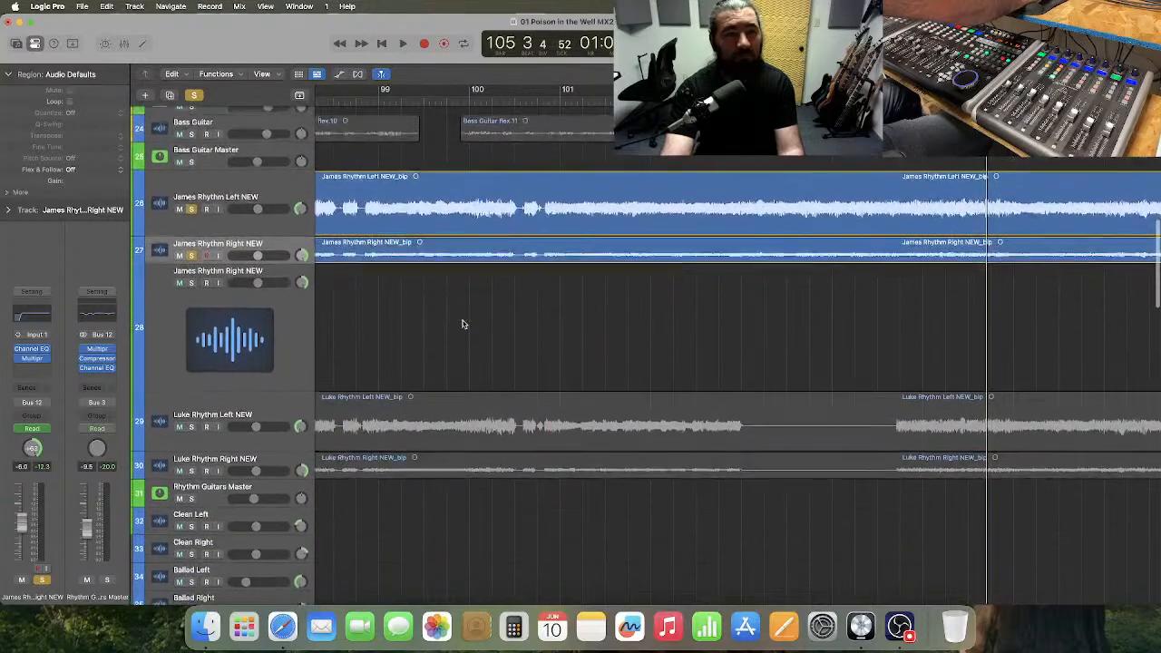
click(190, 176)
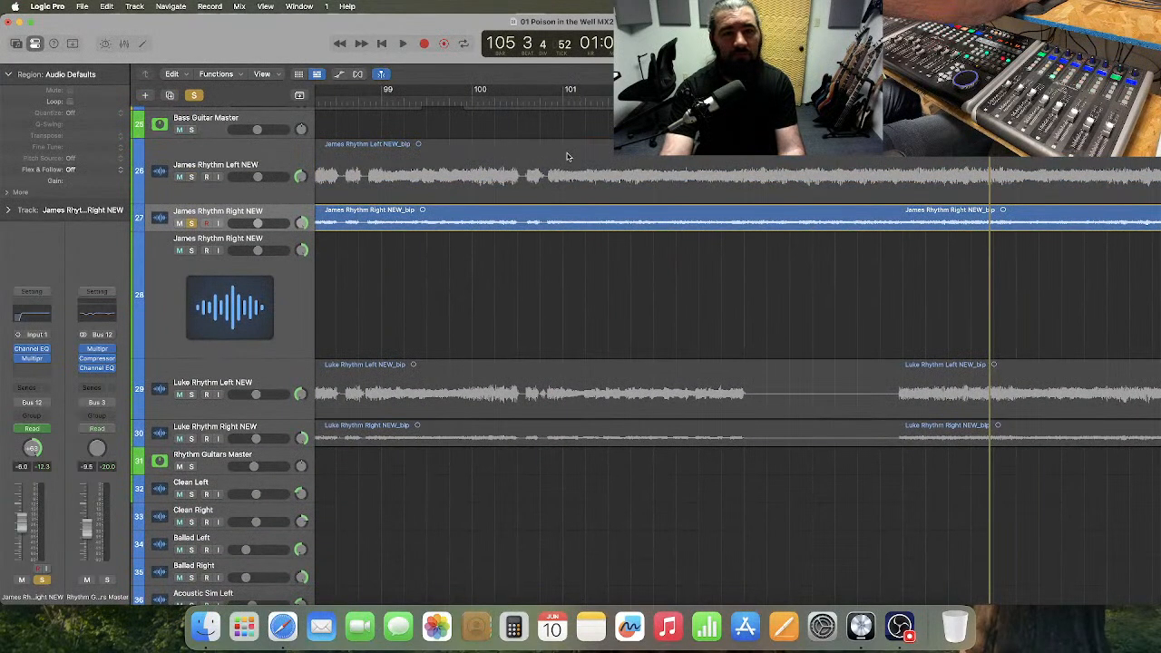
Audition soloed track 27 from around bar 101 into bar 102 and enlarge the track's height to match track 28.
click(563, 100)
key(space)
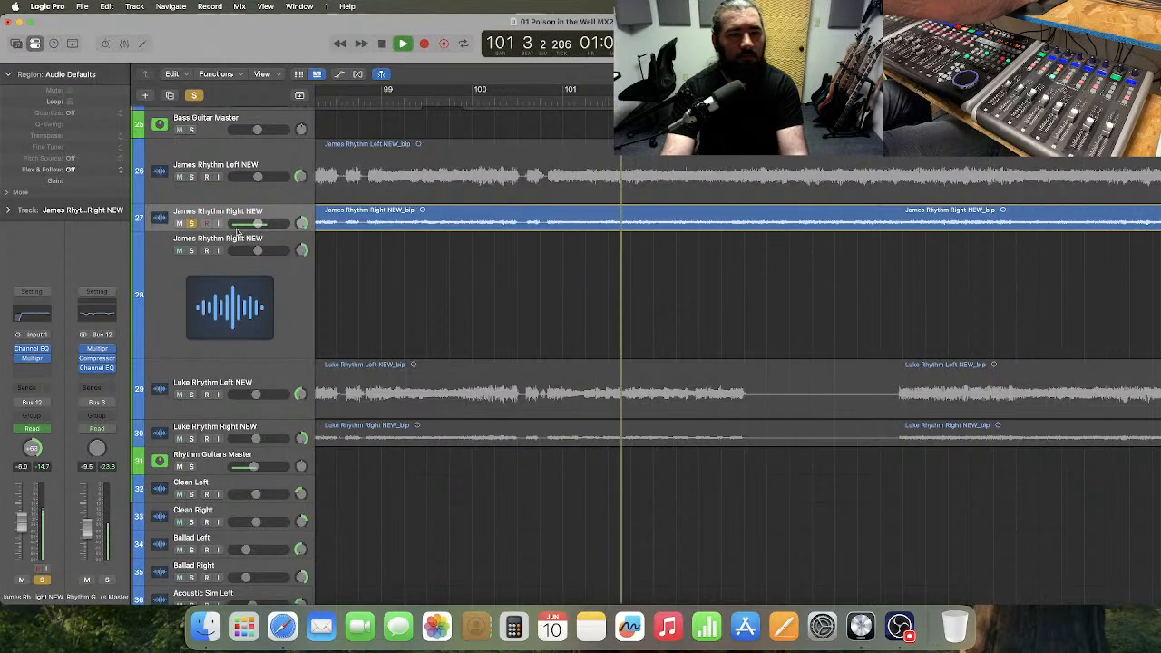
key(space)
drag(235, 234, 247, 351)
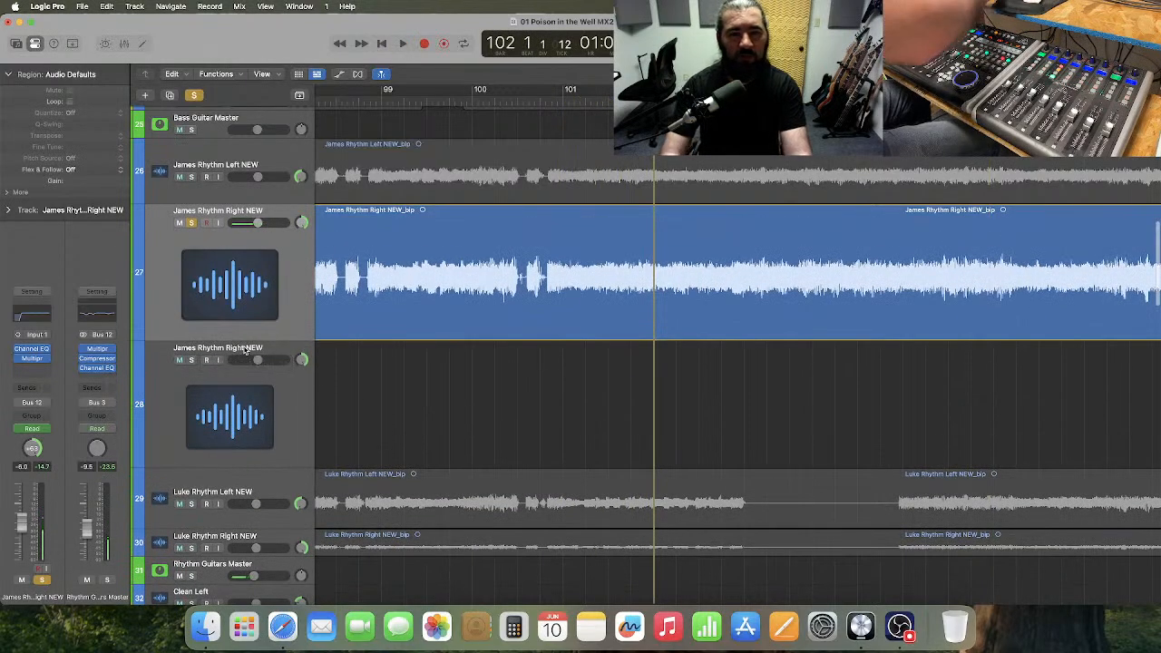
key(super+Right)
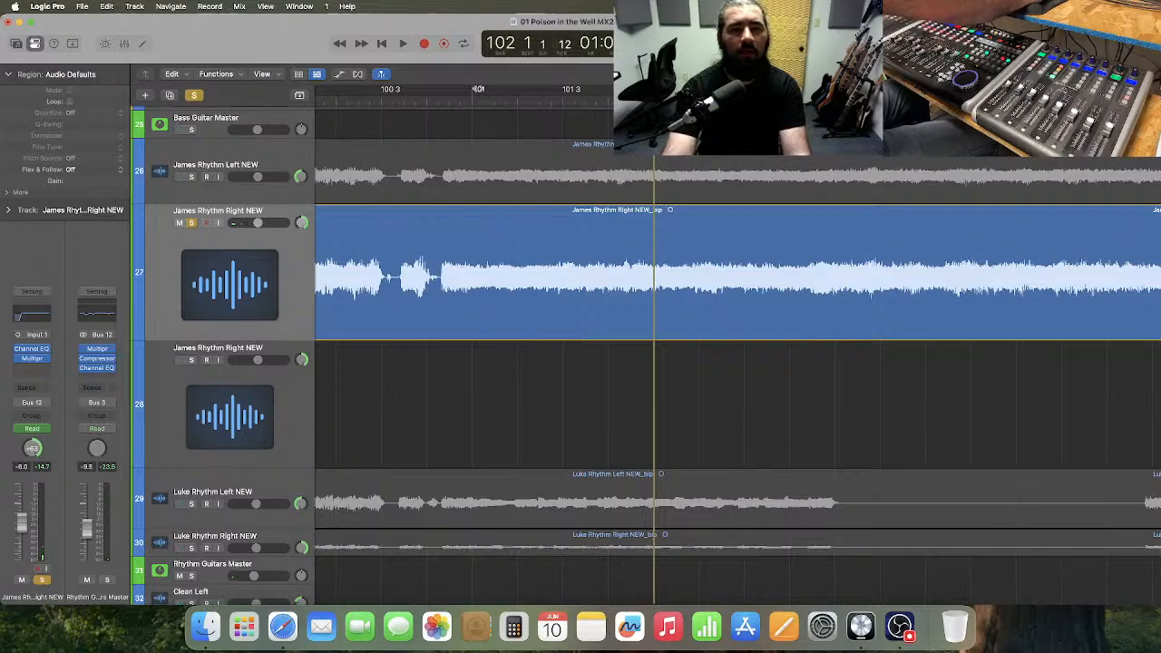
Audition soloed track 27 repeatedly from around bar 101 and bar 101 beat 2 into bar 102.
click(470, 101)
key(space)
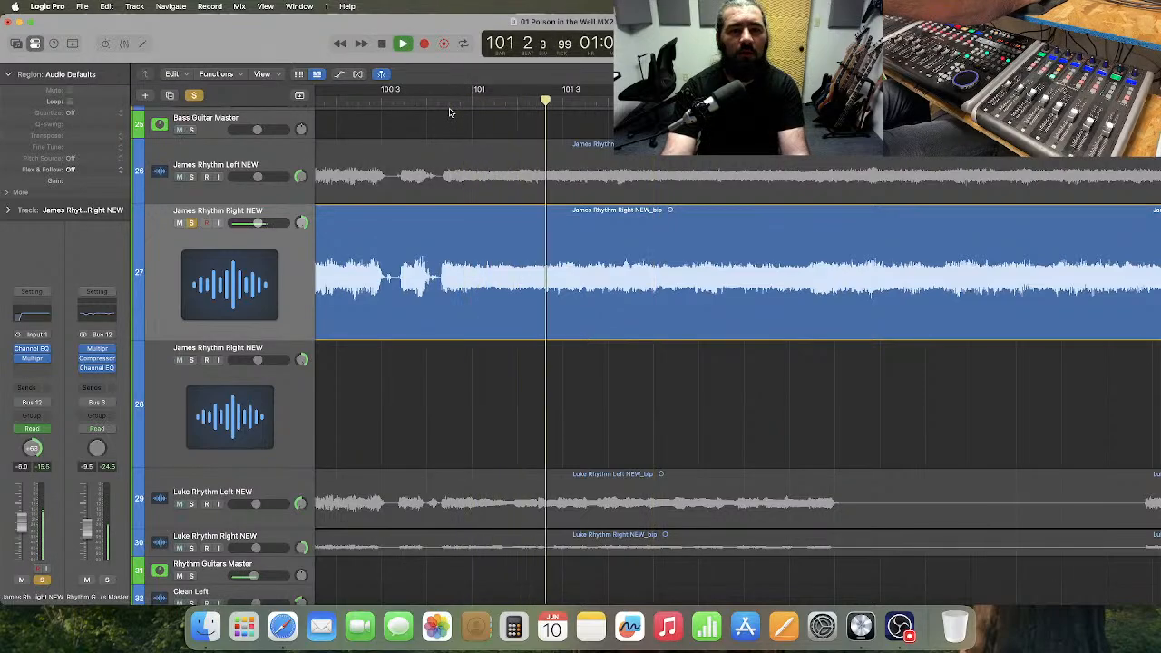
click(517, 99)
key(space)
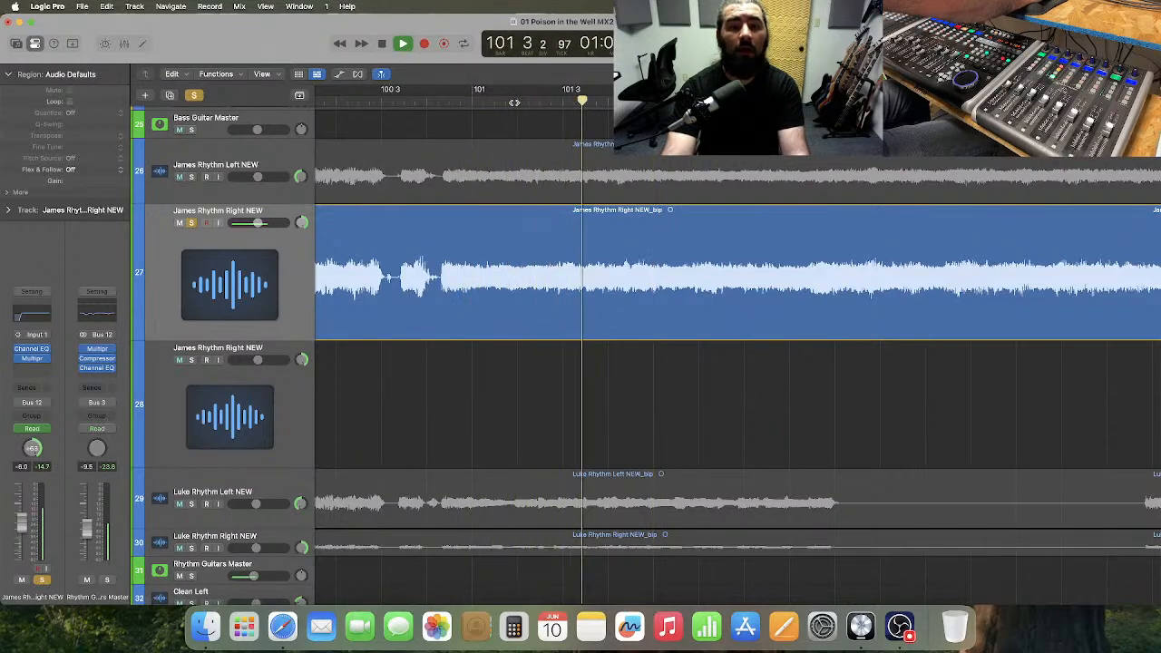
key(space)
click(517, 99)
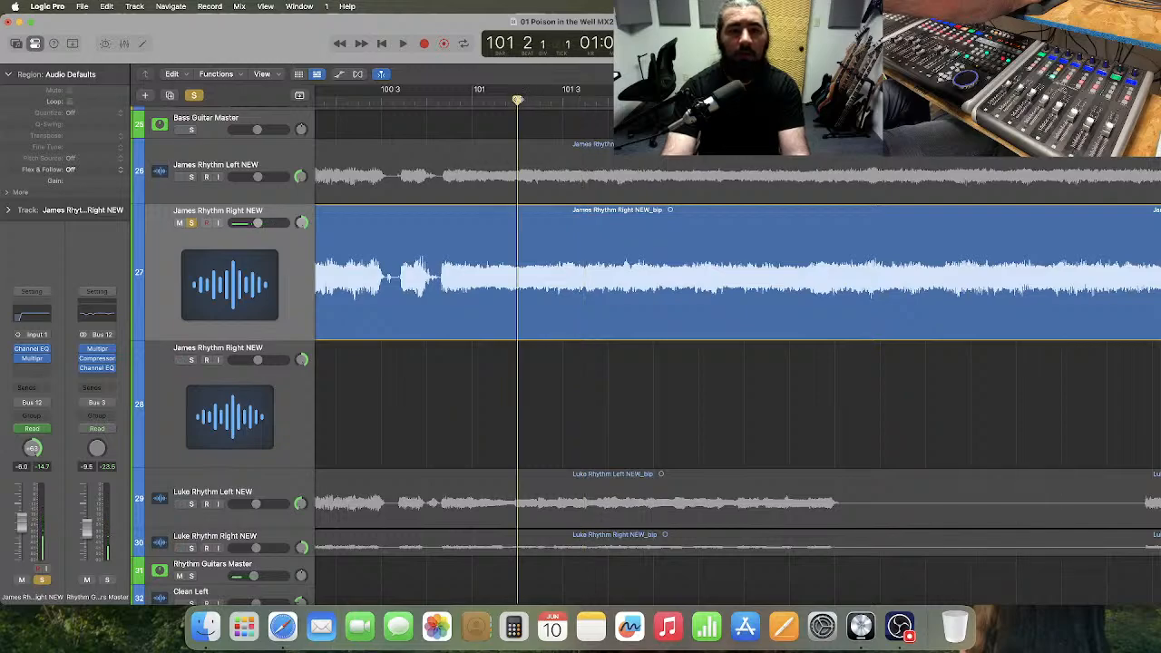
key(space)
key(space)
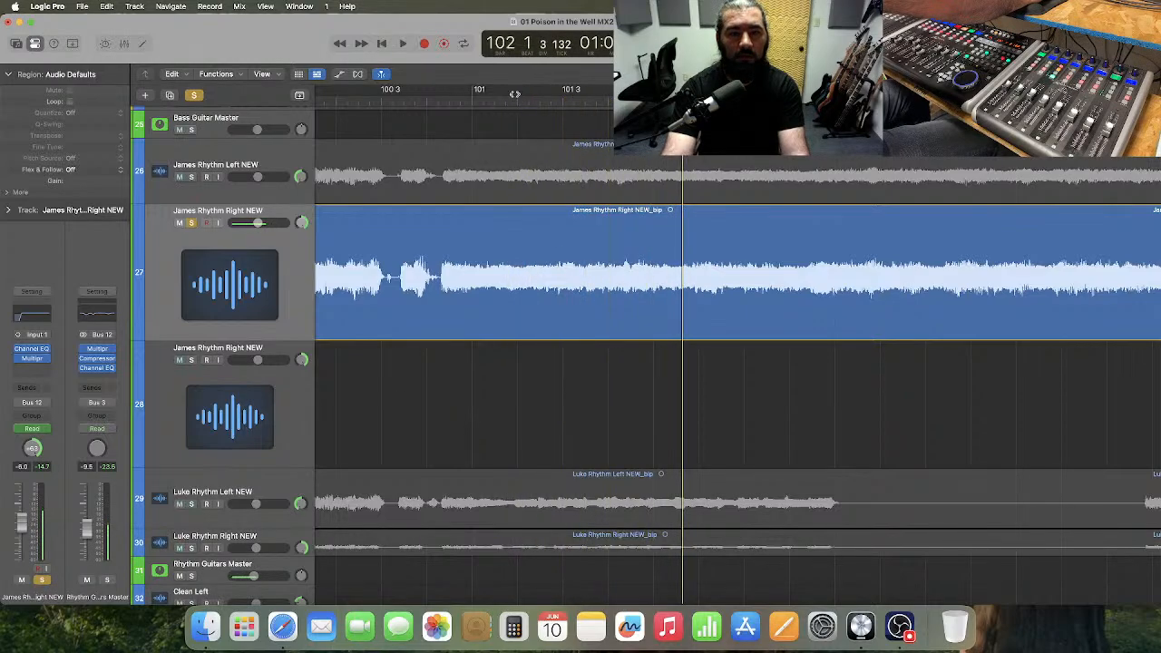
click(244, 626)
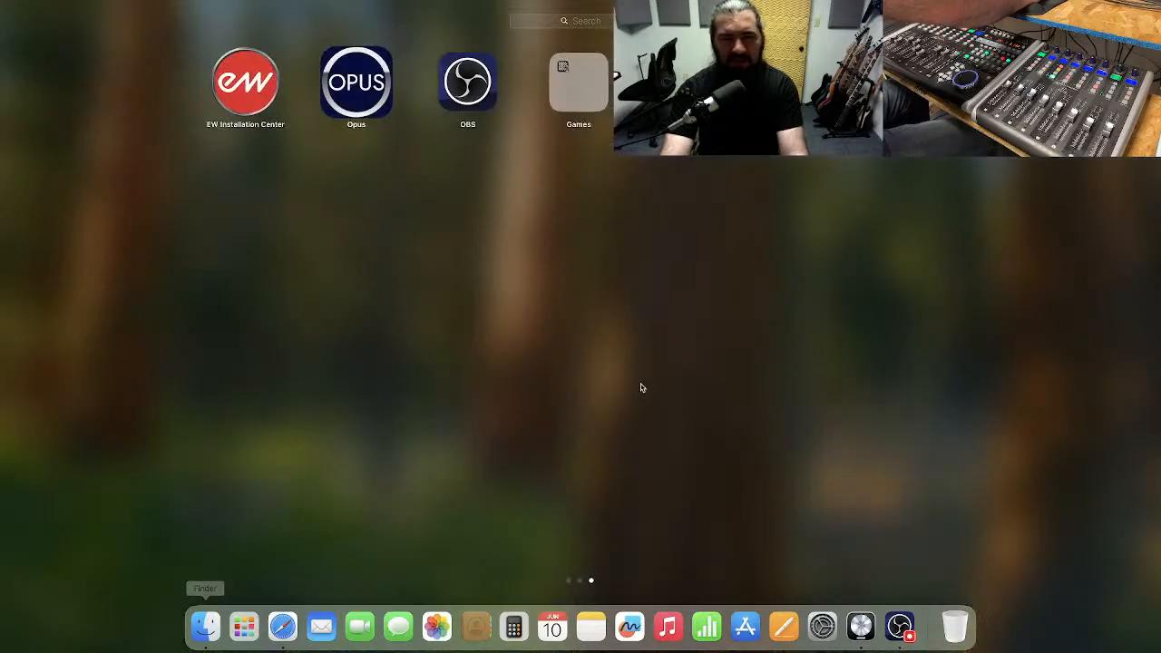
scroll(582, 290, left, 3)
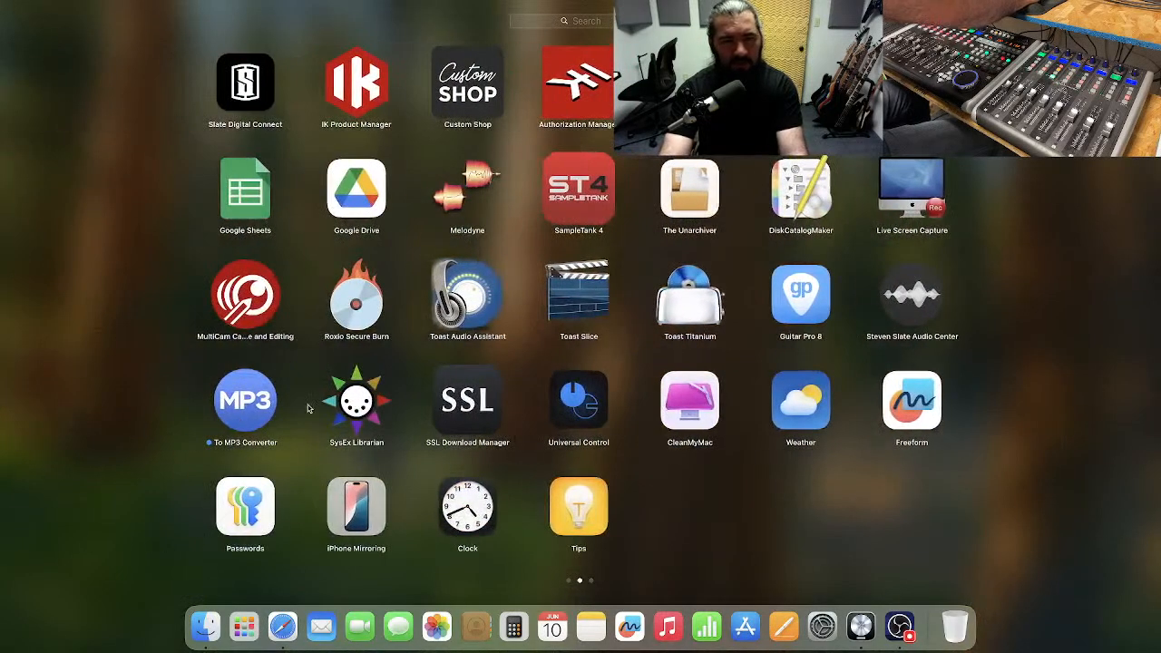
key(Escape)
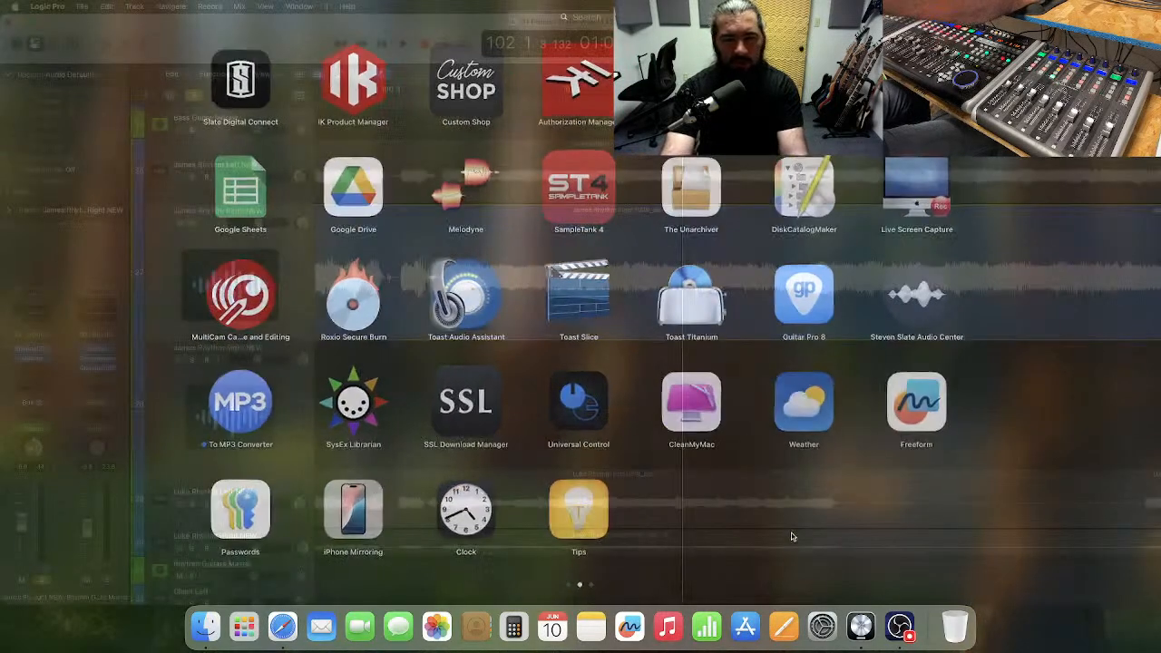
Switch to Finder, open 01 Poison in the Well.gp from the Boundless (album) folder in Documents' AfterWinter Tab folder, and close the Finder window.
click(206, 628)
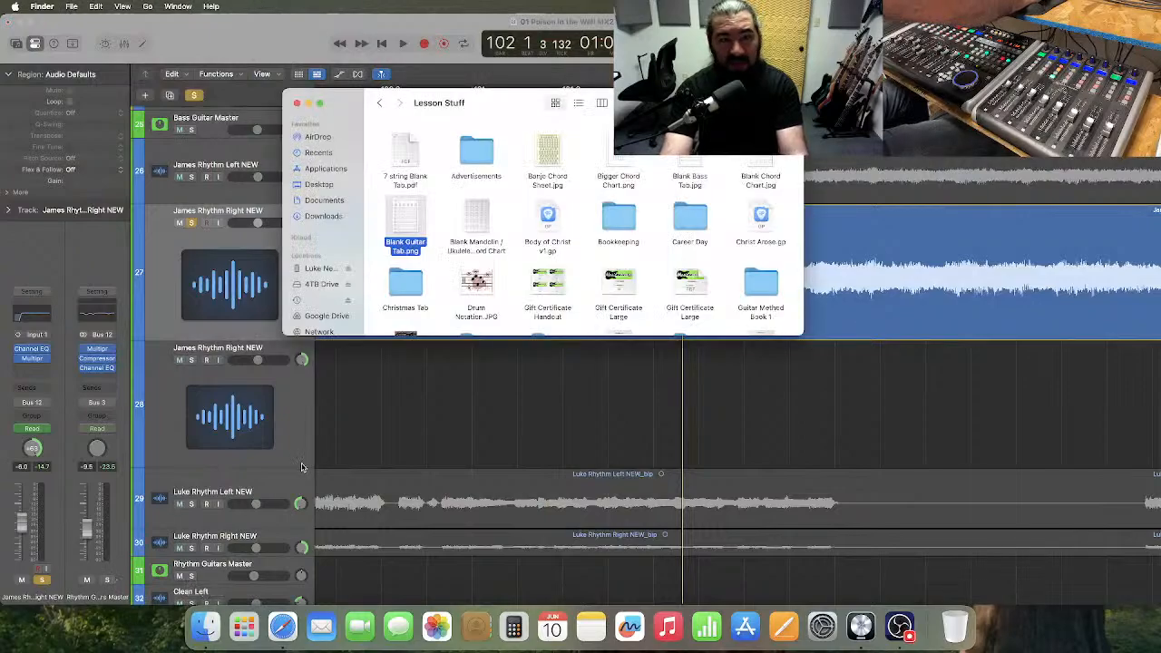
click(325, 200)
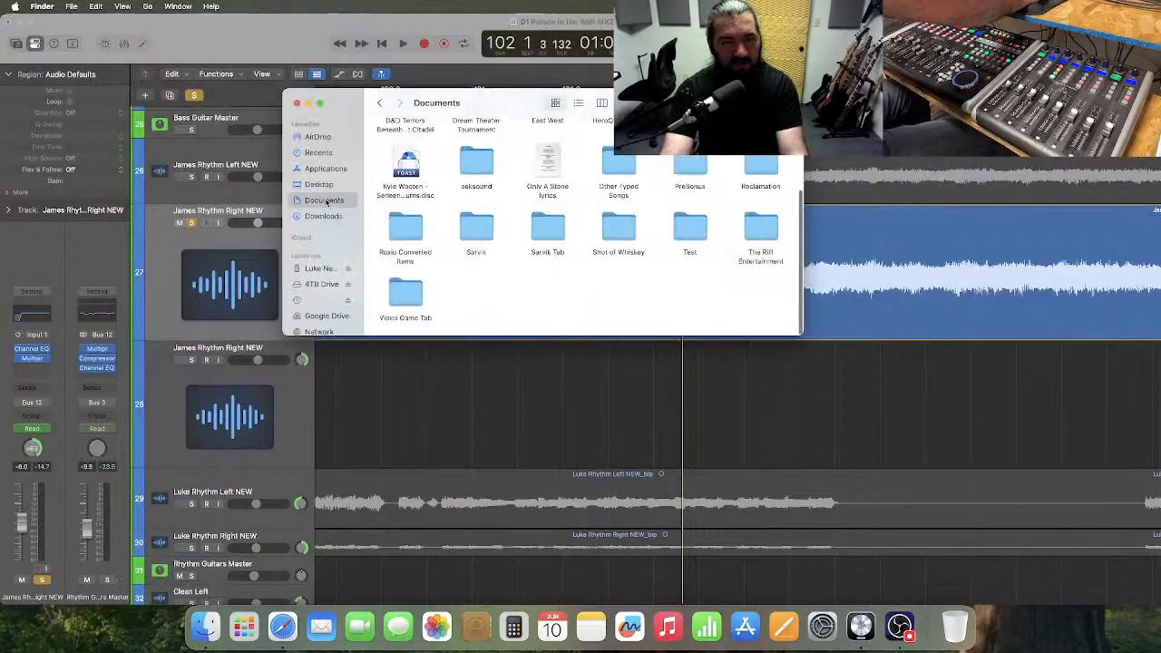
scroll(458, 163, up, 2)
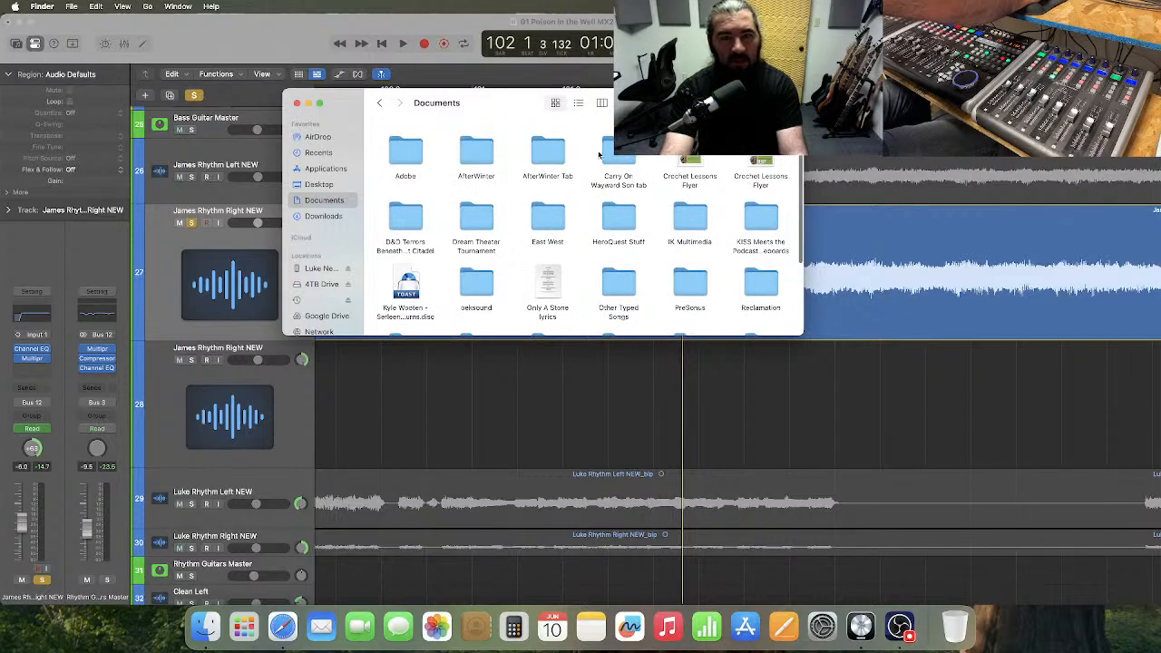
double_click(547, 151)
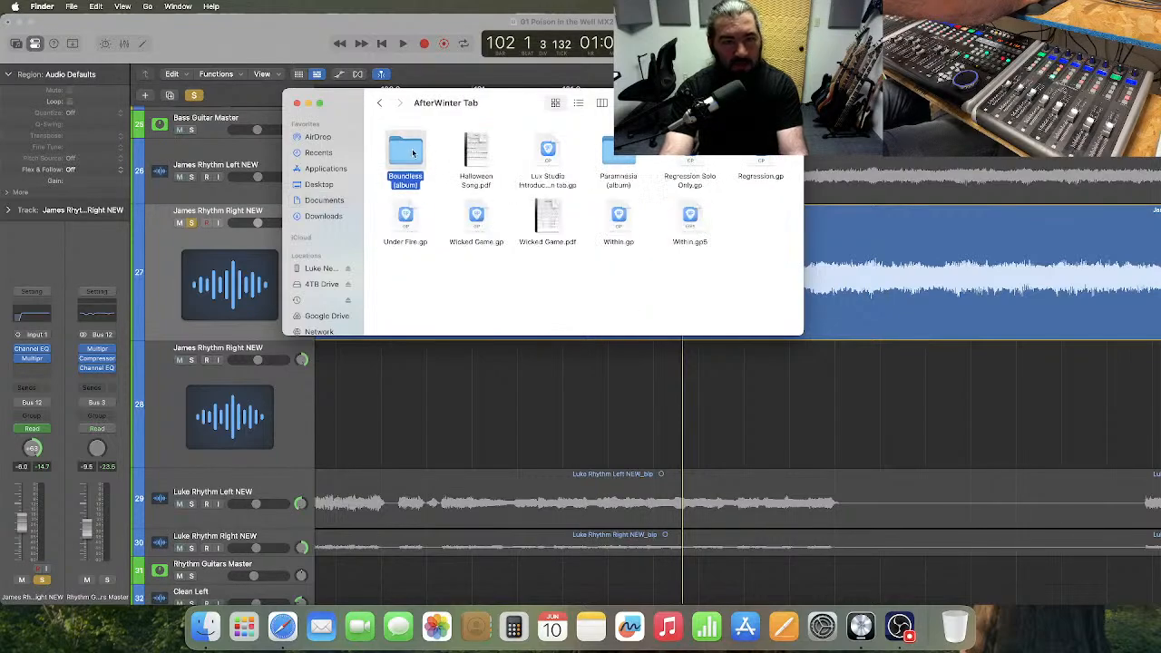
double_click(405, 153)
click(410, 152)
double_click(410, 152)
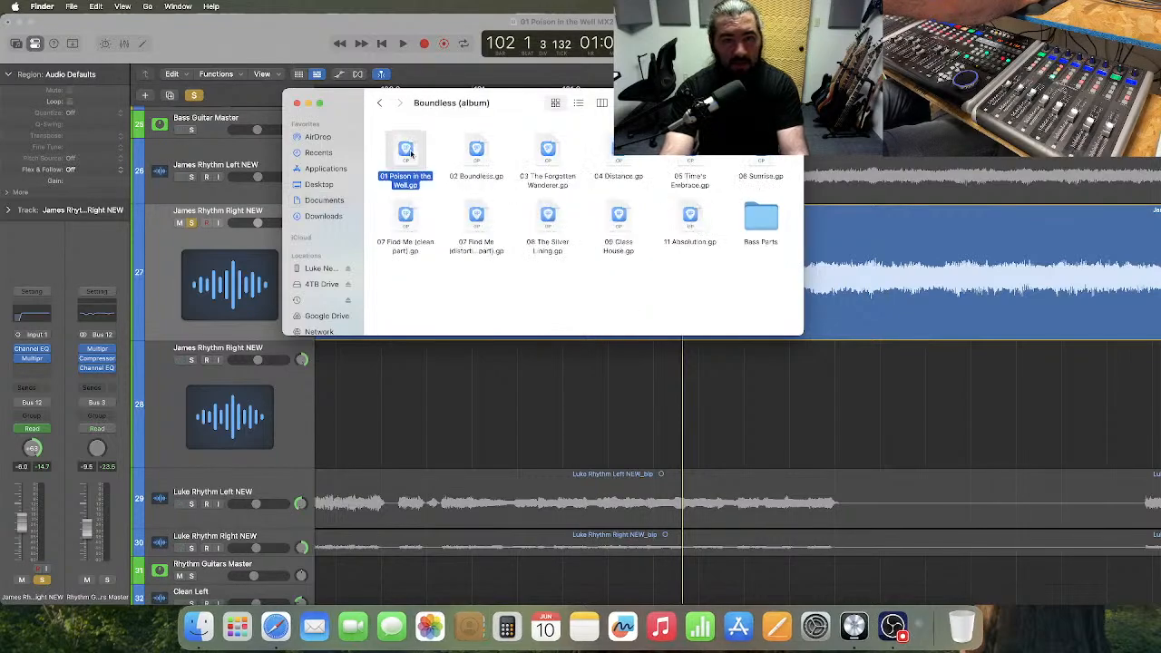
click(296, 103)
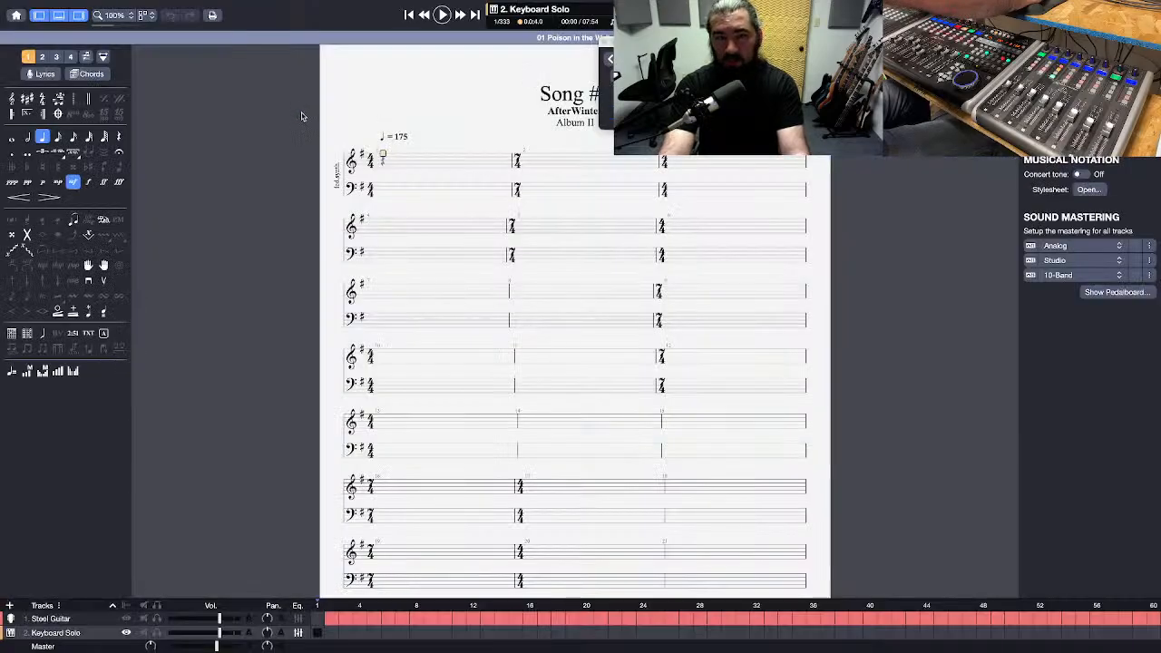
Display the Steel Guitar track's tablature and look through it from the intro to bars 101 and 102.
click(82, 619)
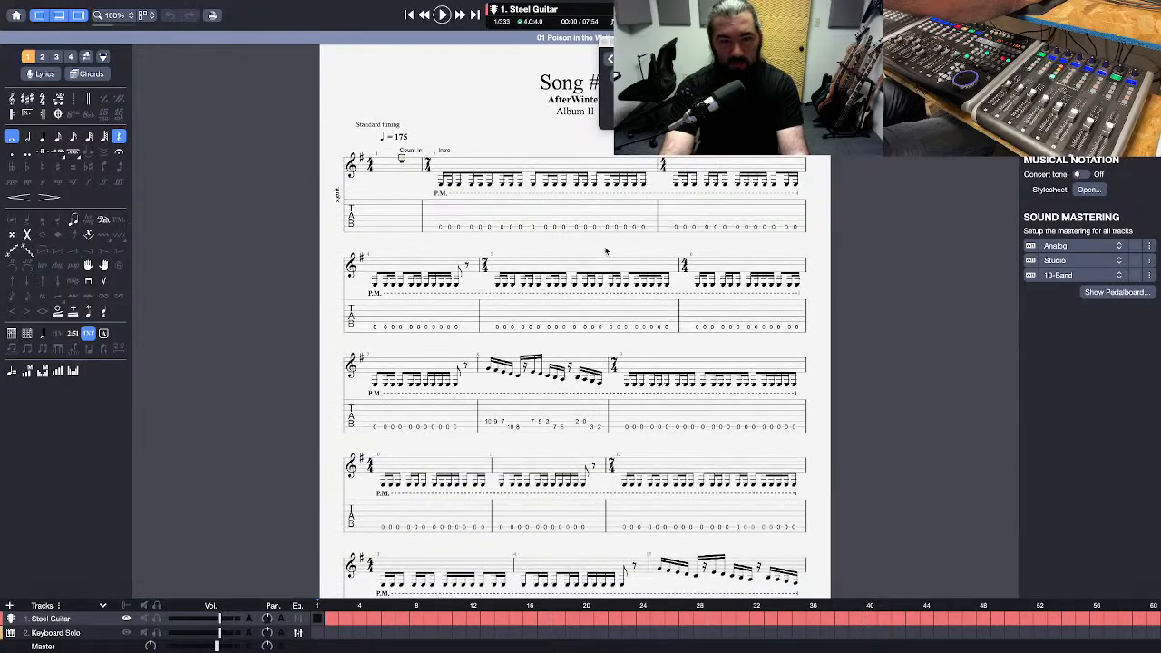
scroll(606, 250, down, 3)
scroll(606, 251, down, 10)
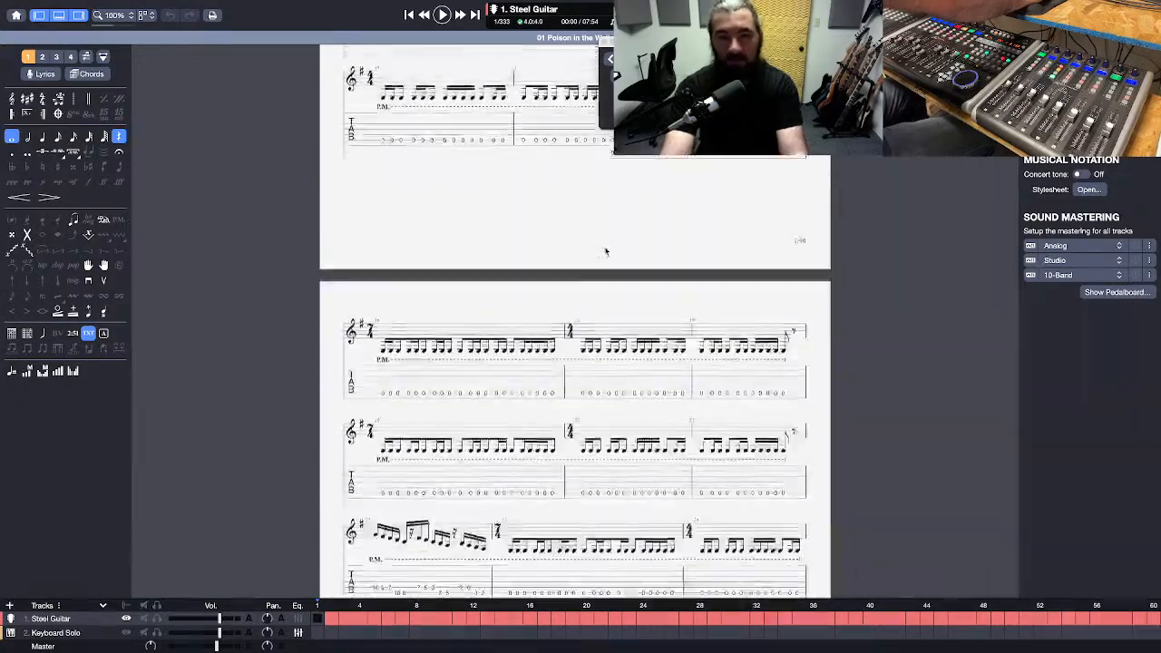
scroll(606, 252, down, 5)
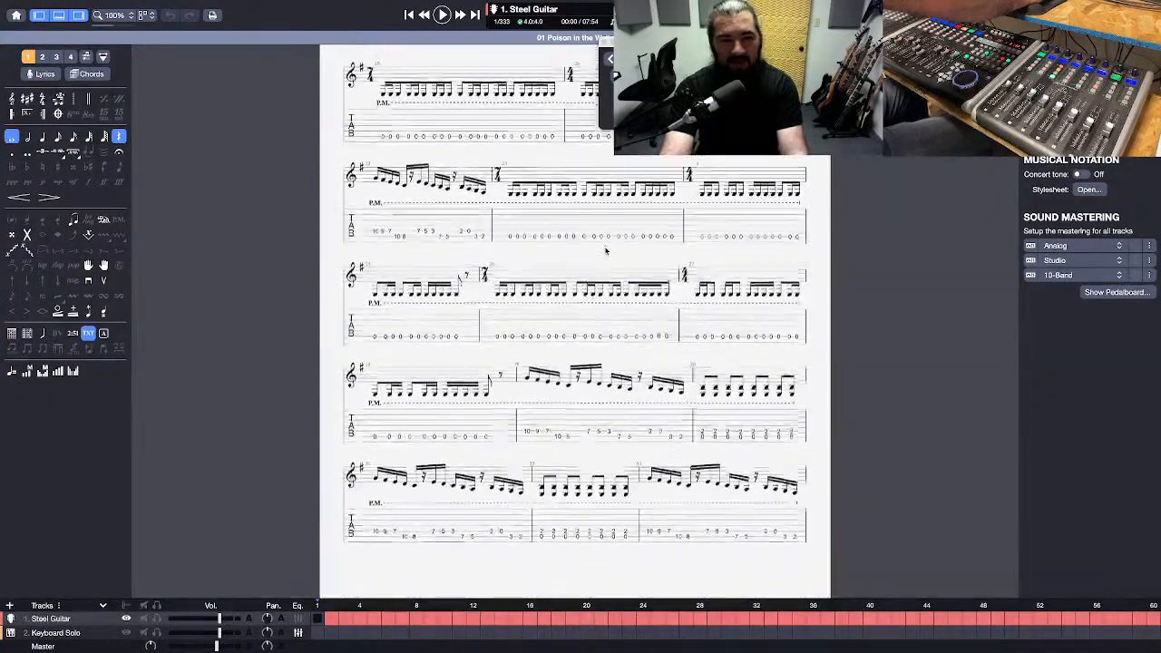
scroll(607, 252, down, 2)
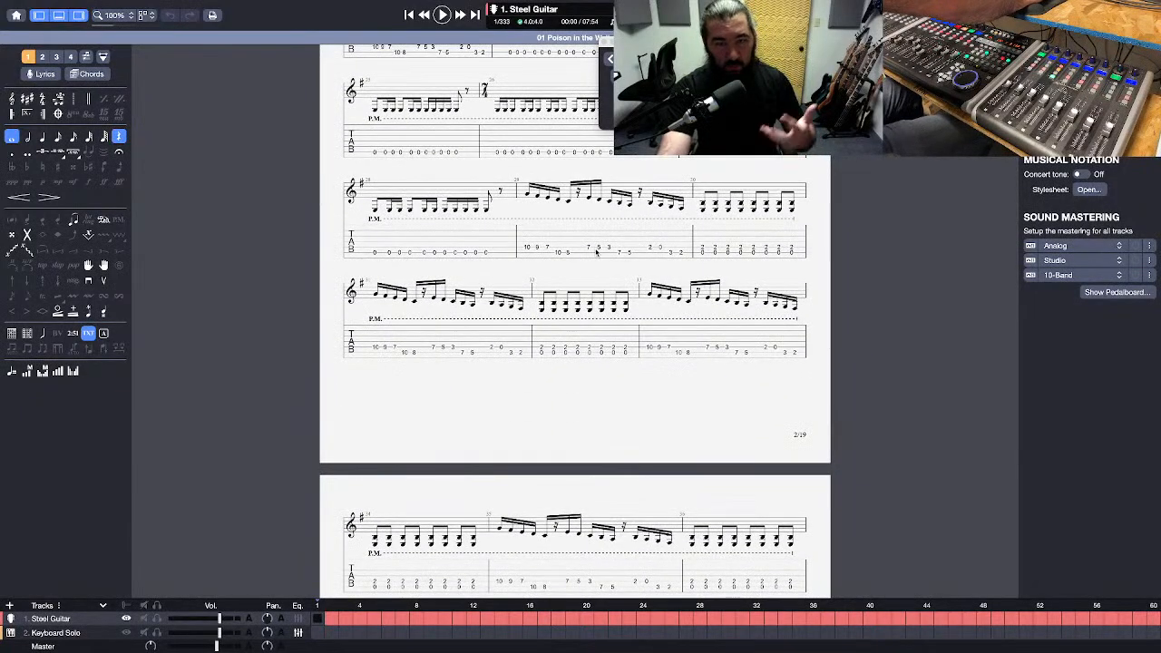
scroll(595, 253, down, 1)
scroll(596, 253, down, 4)
scroll(596, 253, down, 2)
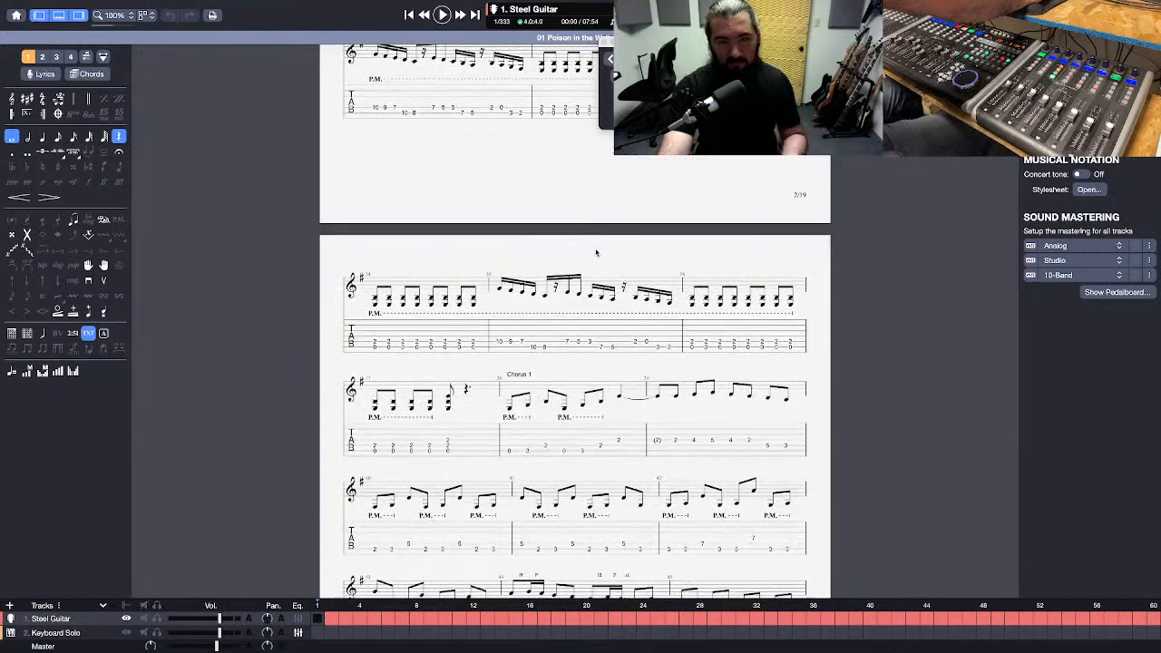
scroll(595, 253, down, 8)
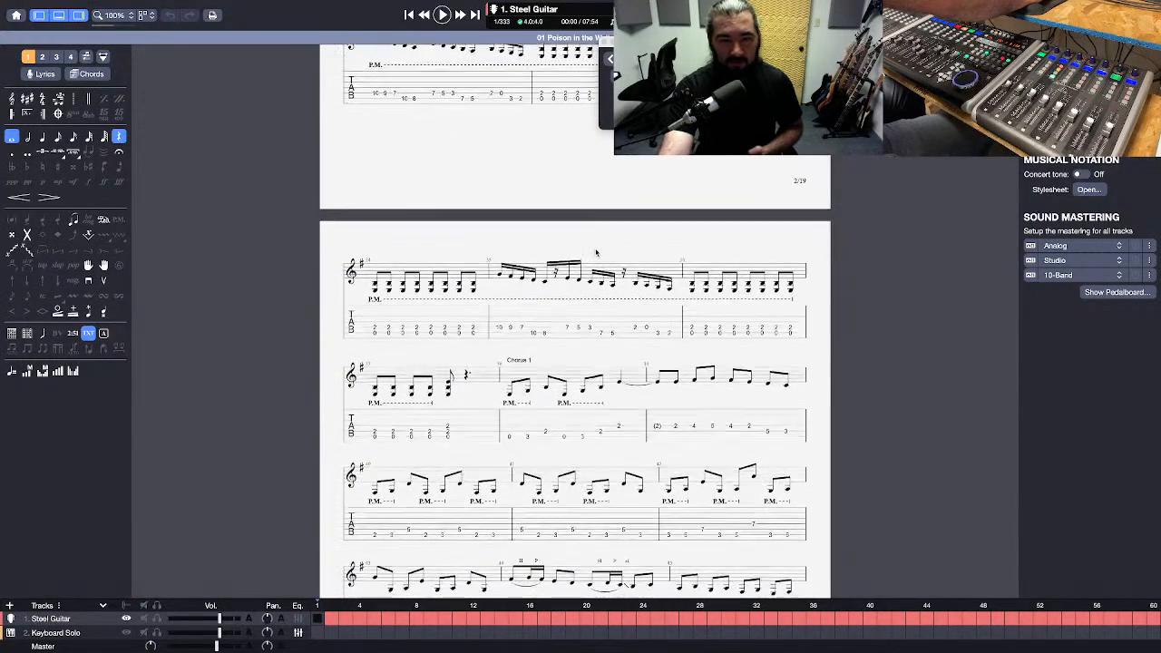
scroll(596, 252, down, 12)
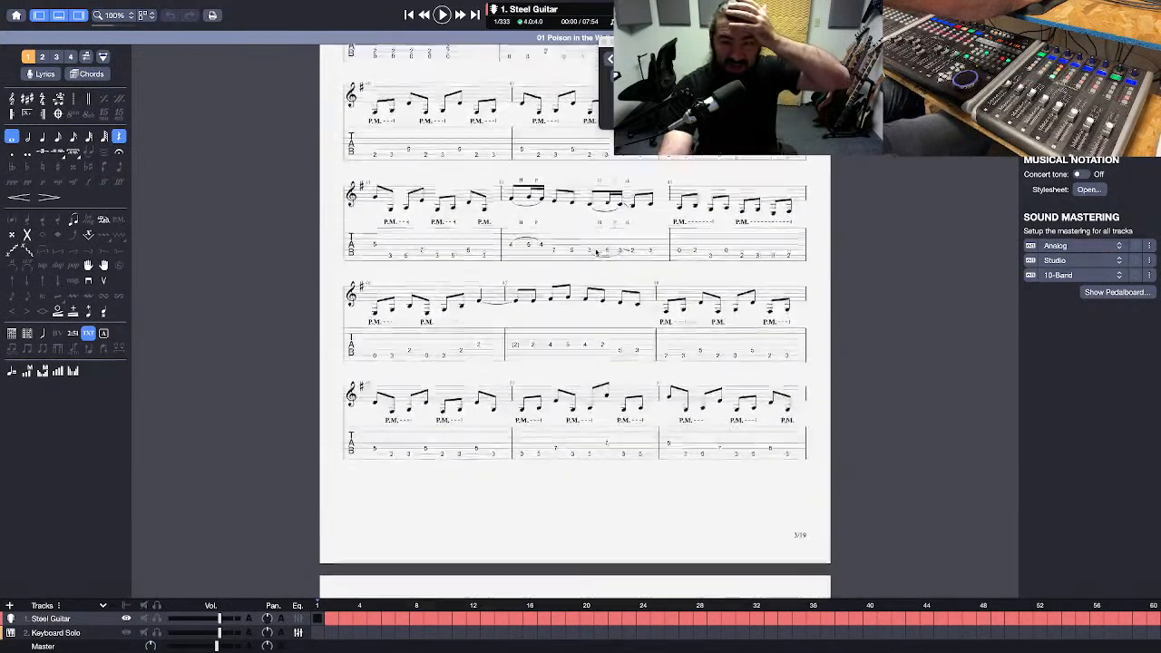
scroll(596, 252, down, 8)
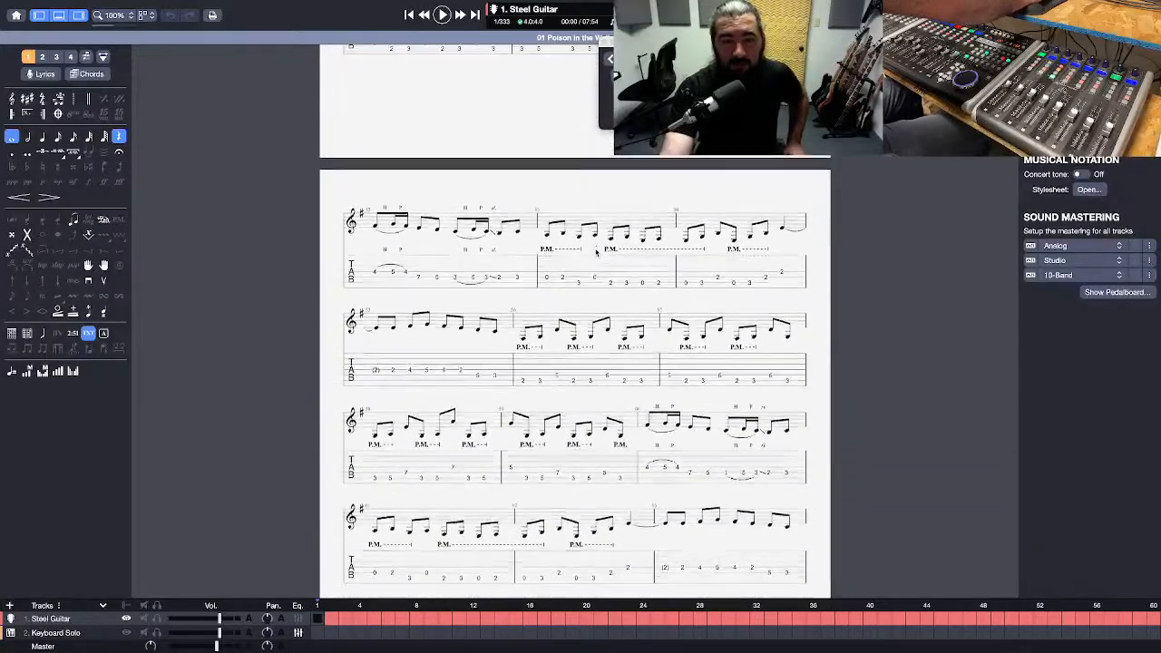
scroll(596, 252, down, 18)
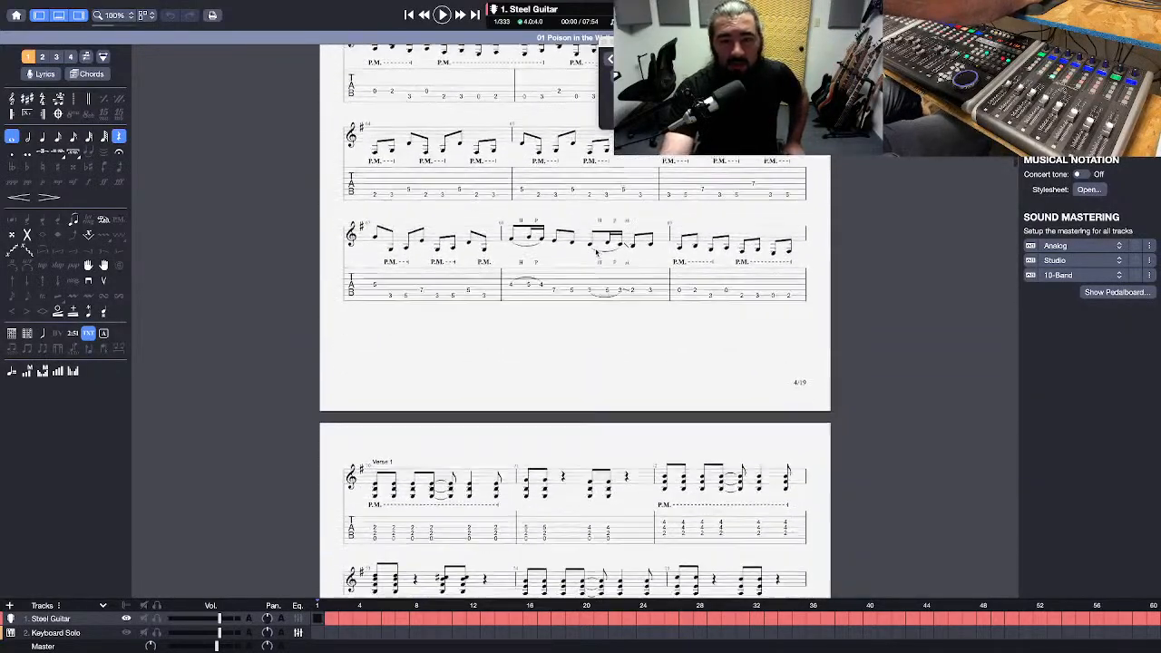
scroll(596, 252, down, 6)
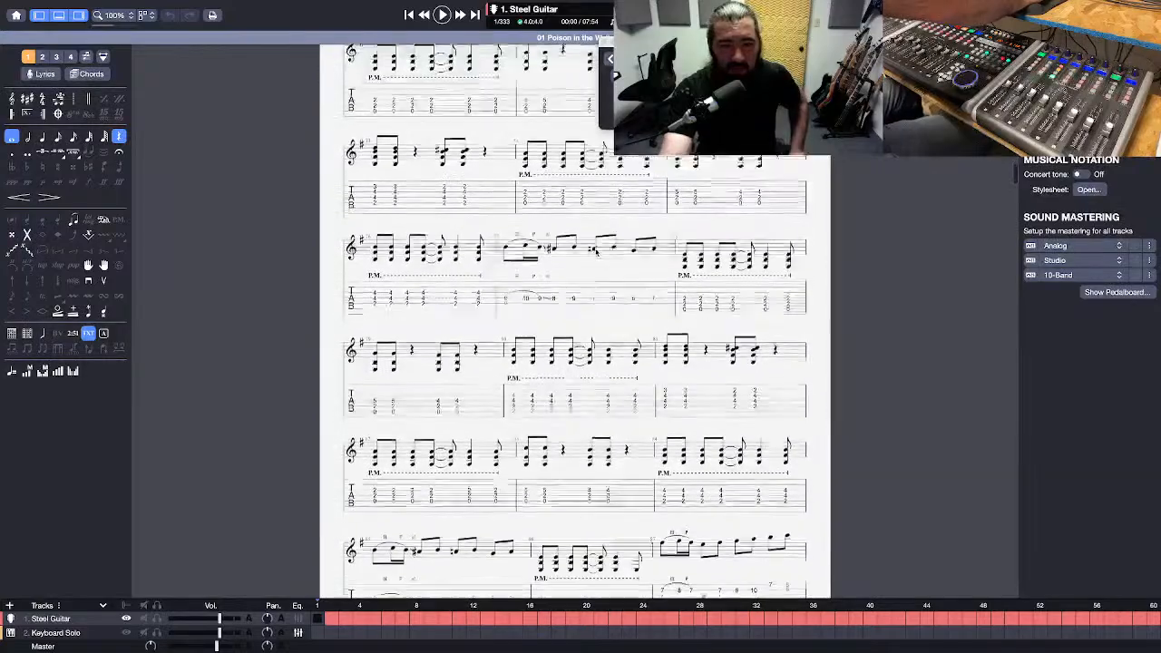
scroll(596, 252, down, 5)
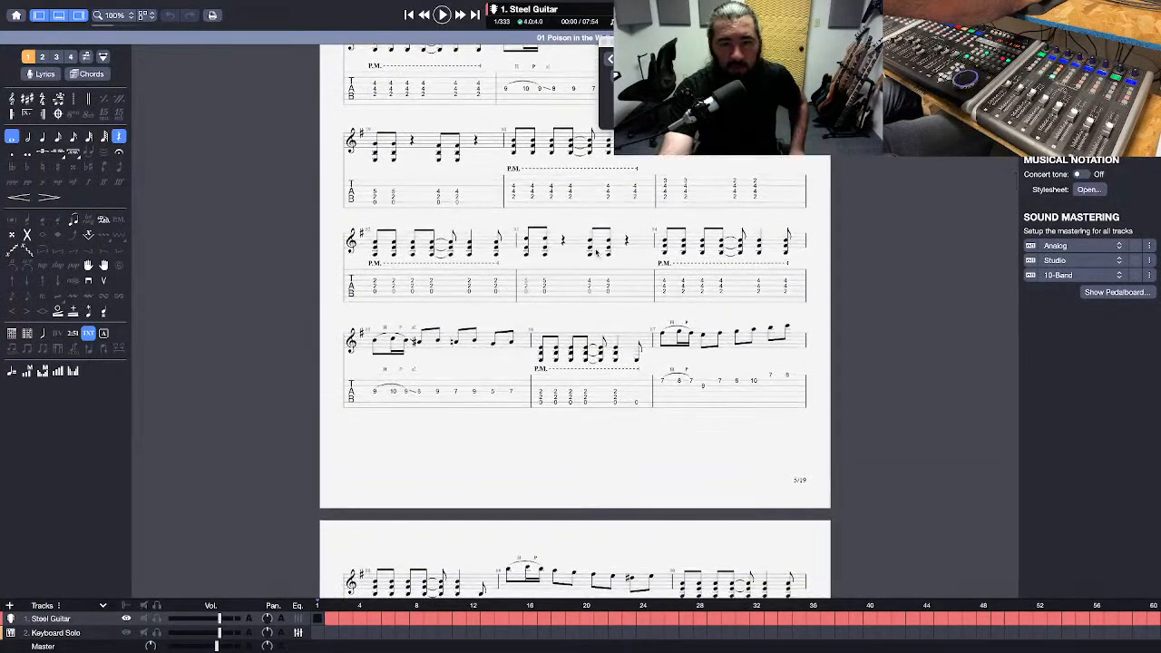
scroll(596, 252, down, 6)
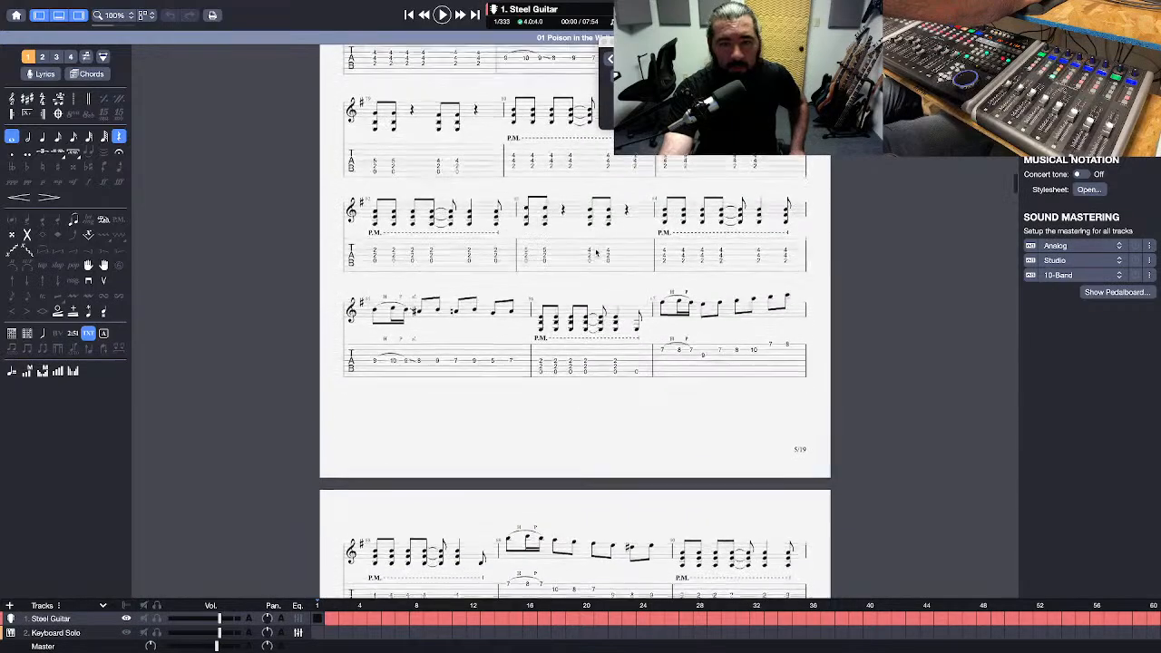
scroll(595, 253, down, 4)
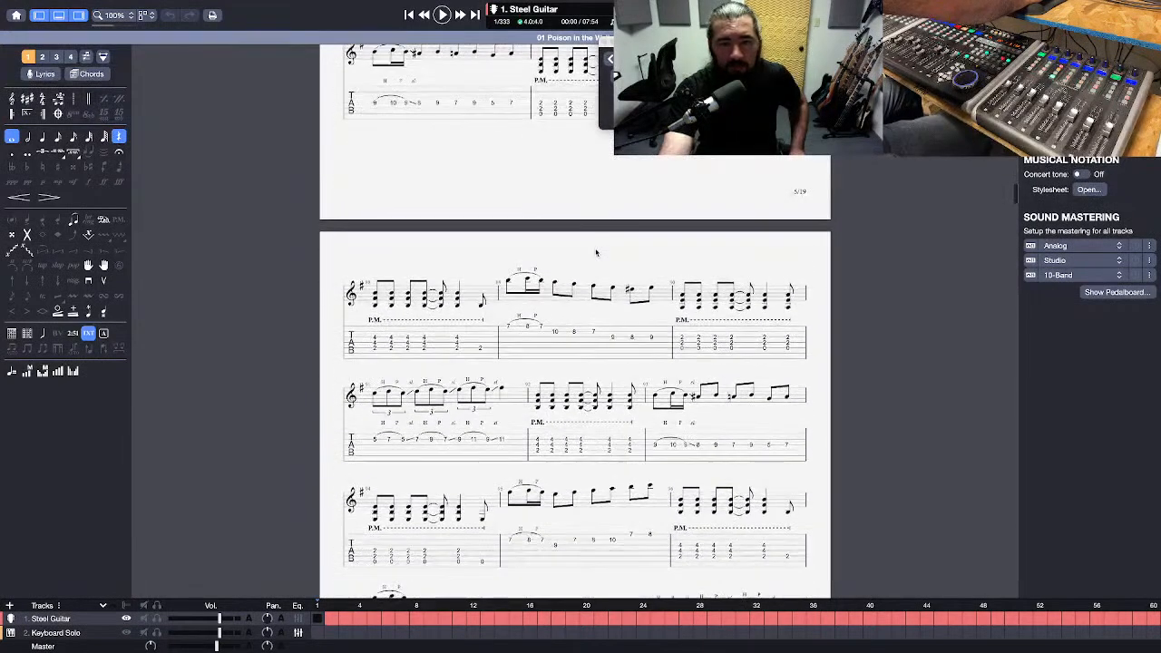
scroll(596, 253, down, 5)
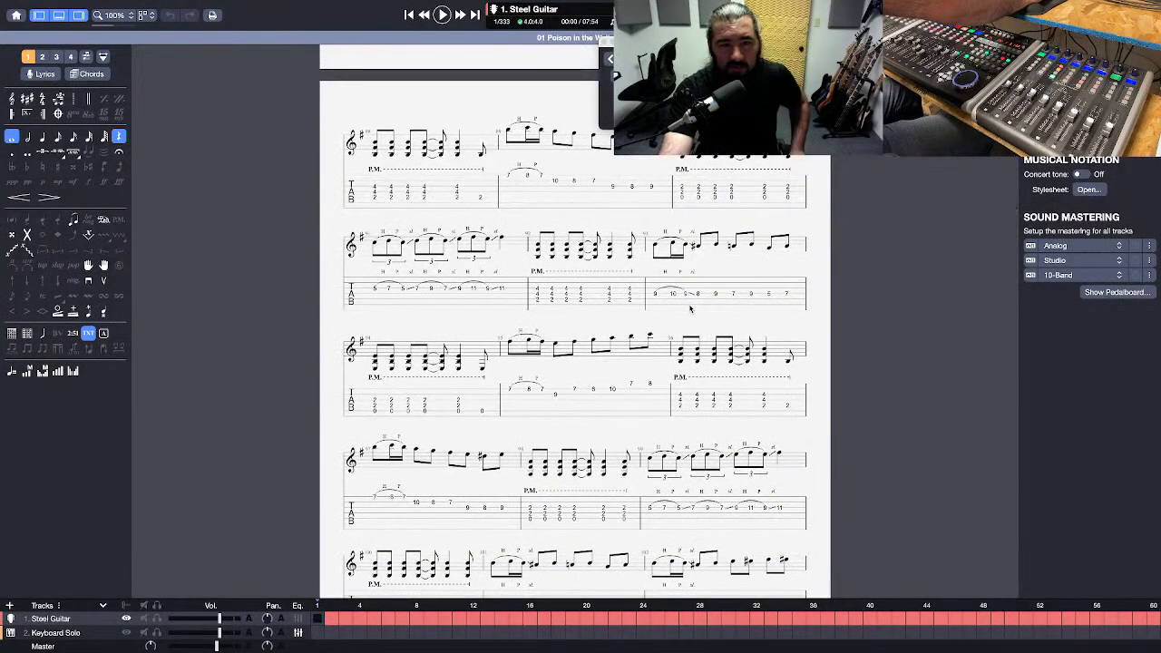
scroll(690, 309, down, 3)
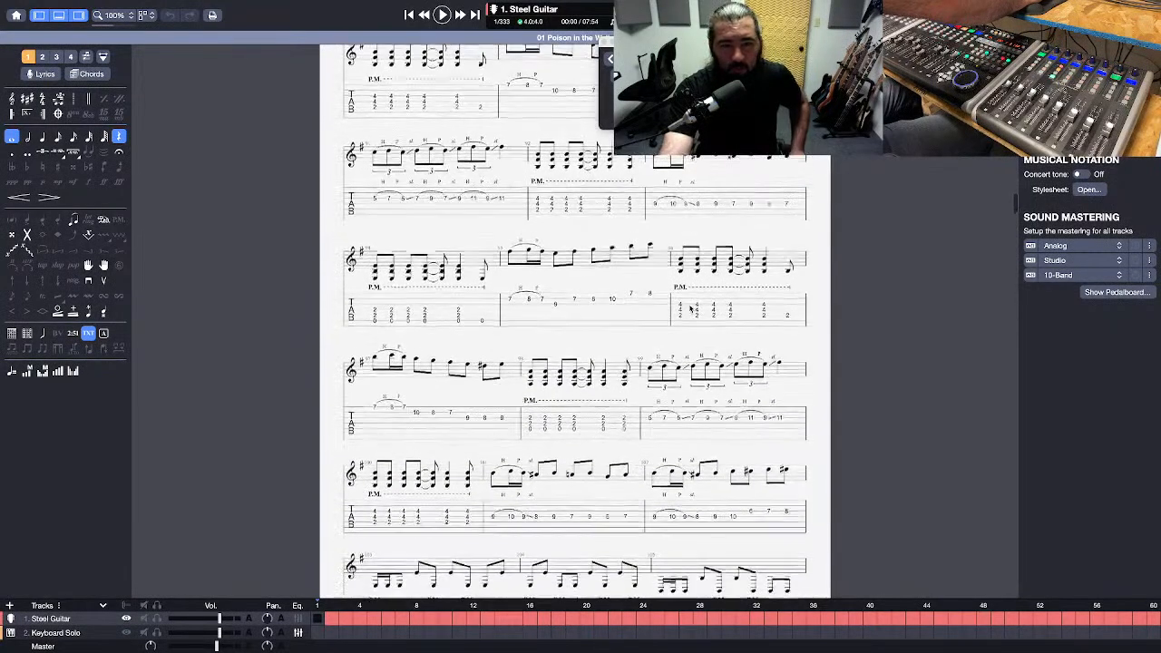
scroll(489, 444, down, 5)
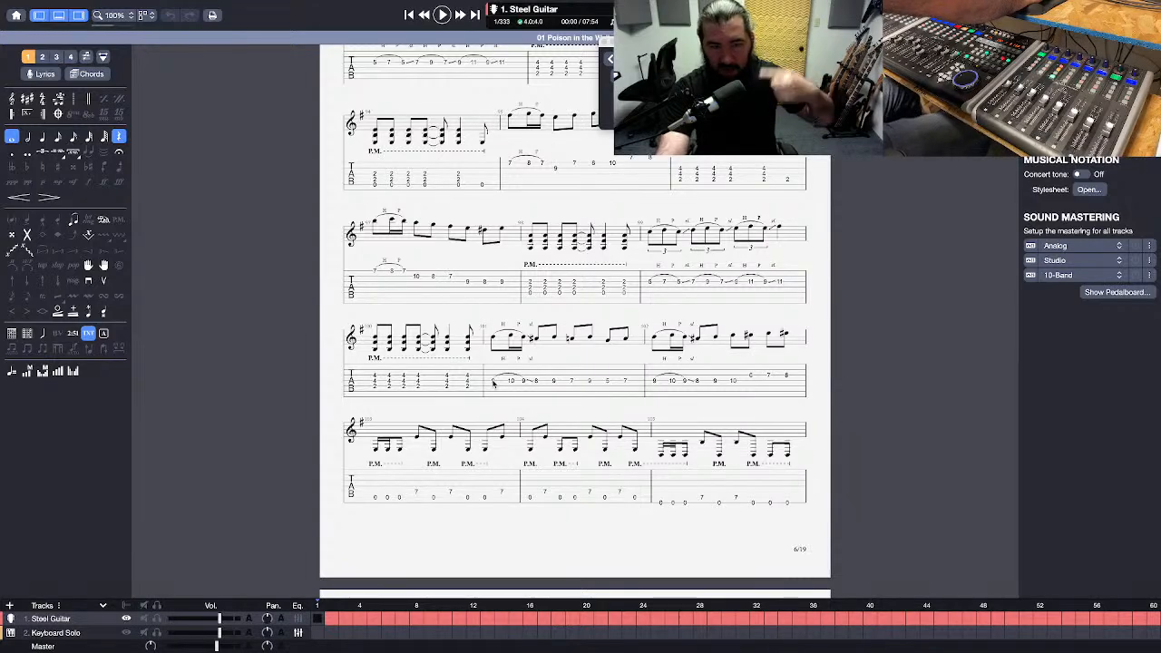
Play bar 101 of the Steel Guitar tablature from its first note and from its fifth note on fret 9.
click(493, 383)
key(space)
key(space)
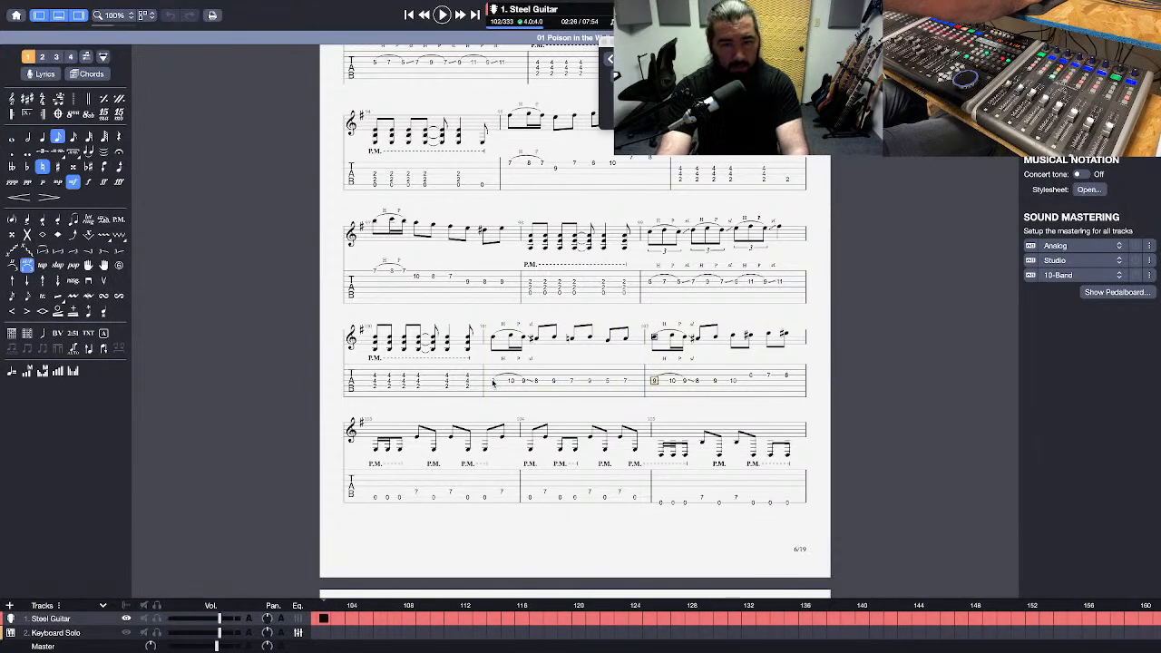
click(493, 381)
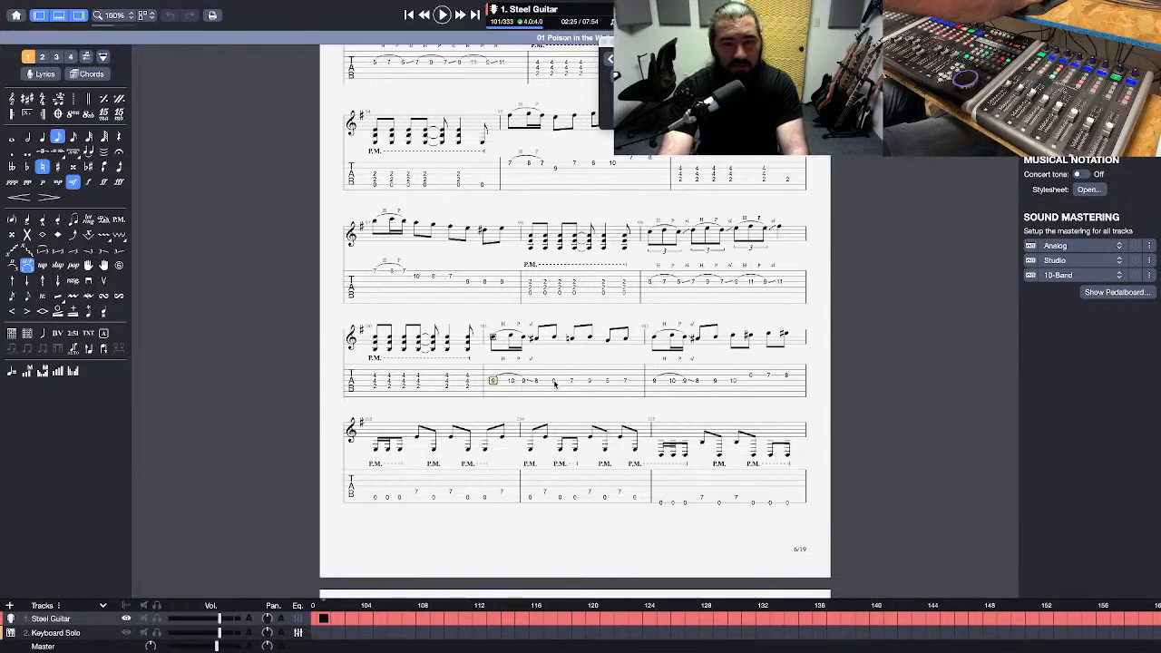
click(554, 382)
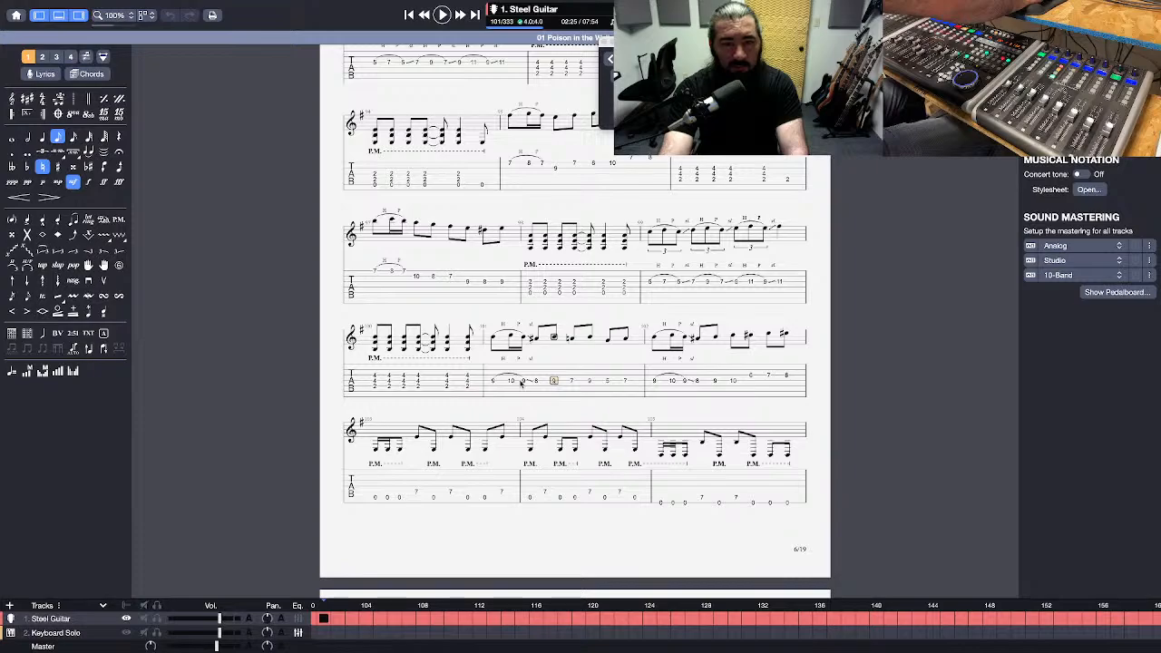
key(space)
key(space)
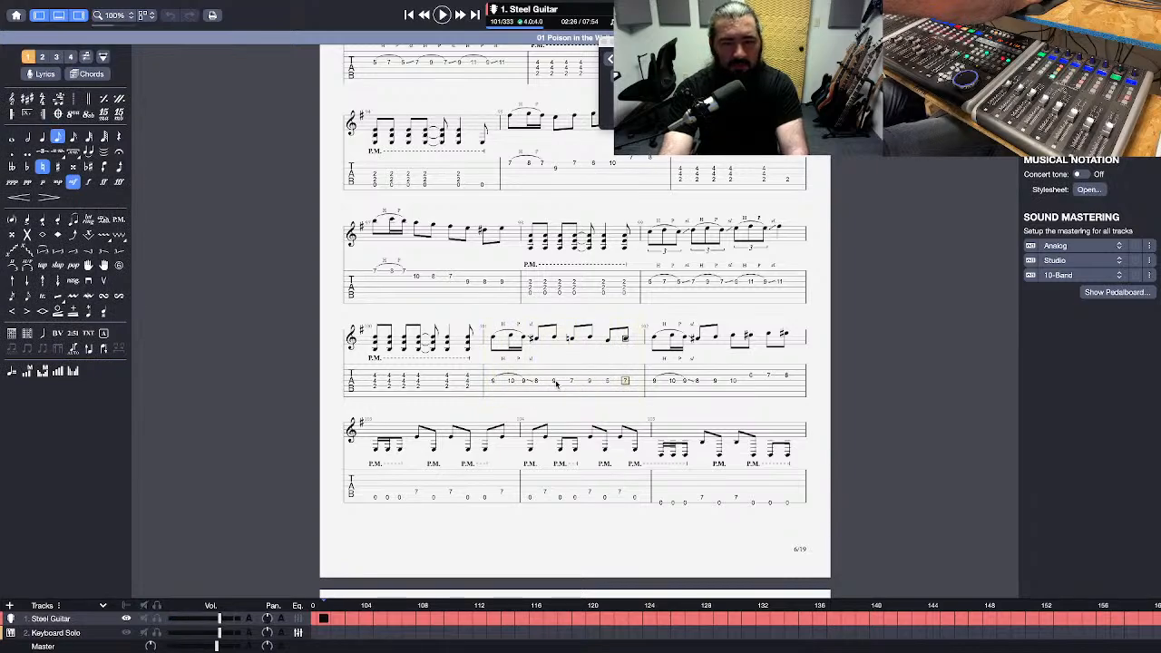
key(space)
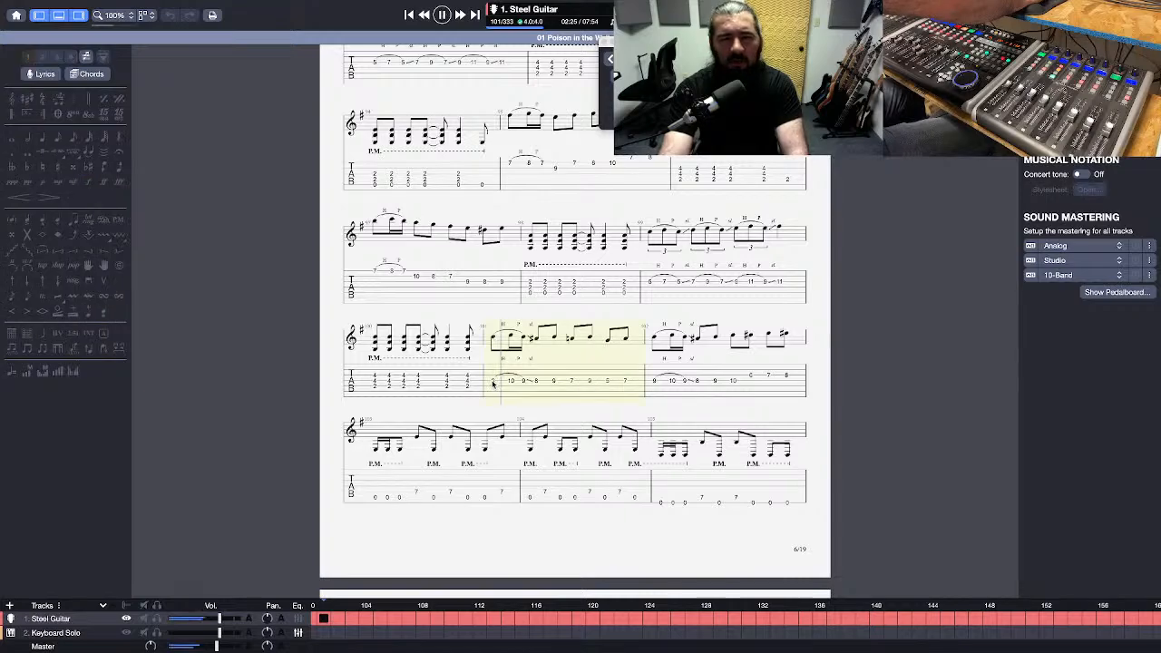
key(space)
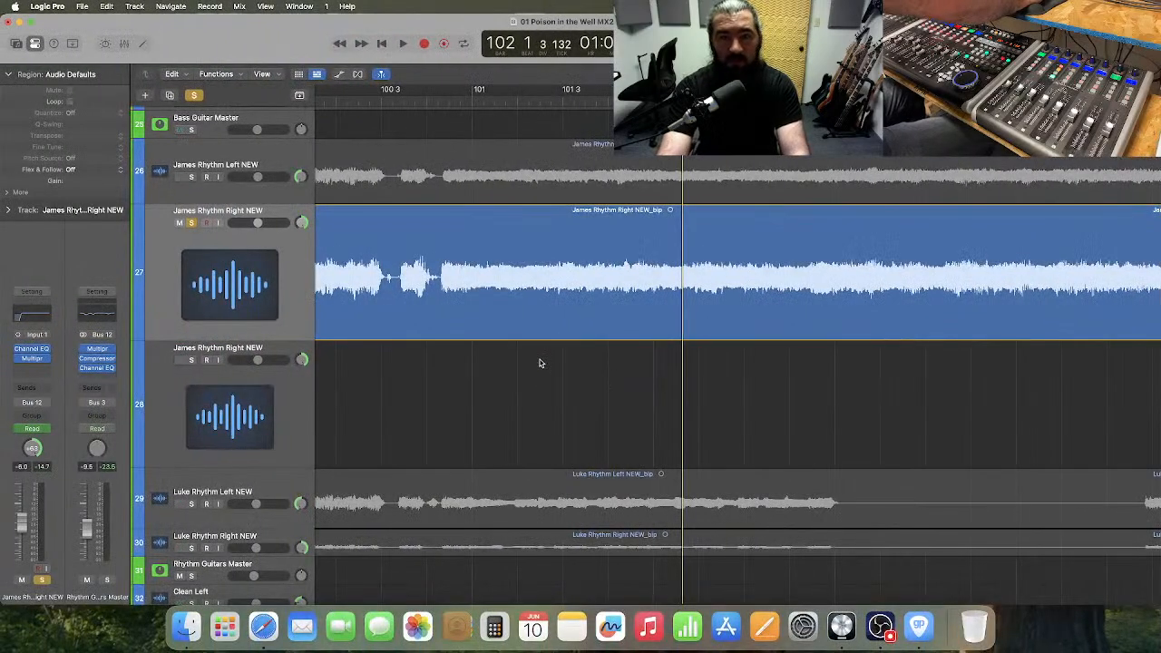
Back in Logic Pro, check the snap options and place the playhead at 101 2 3 1.
click(477, 101)
click(878, 75)
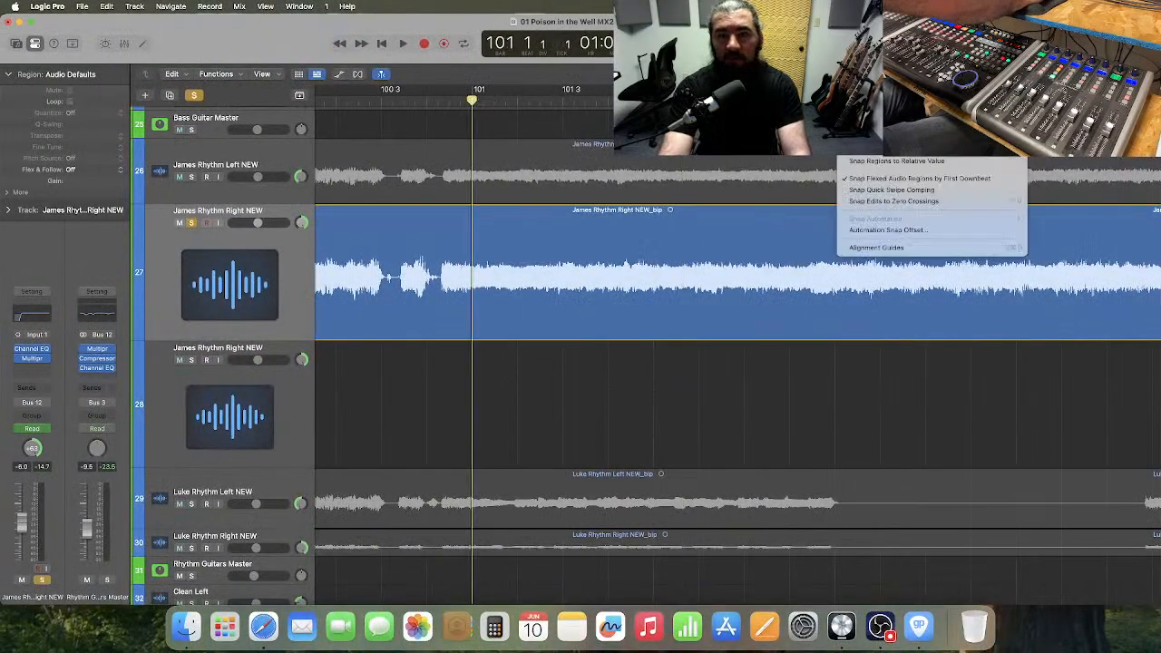
click(567, 136)
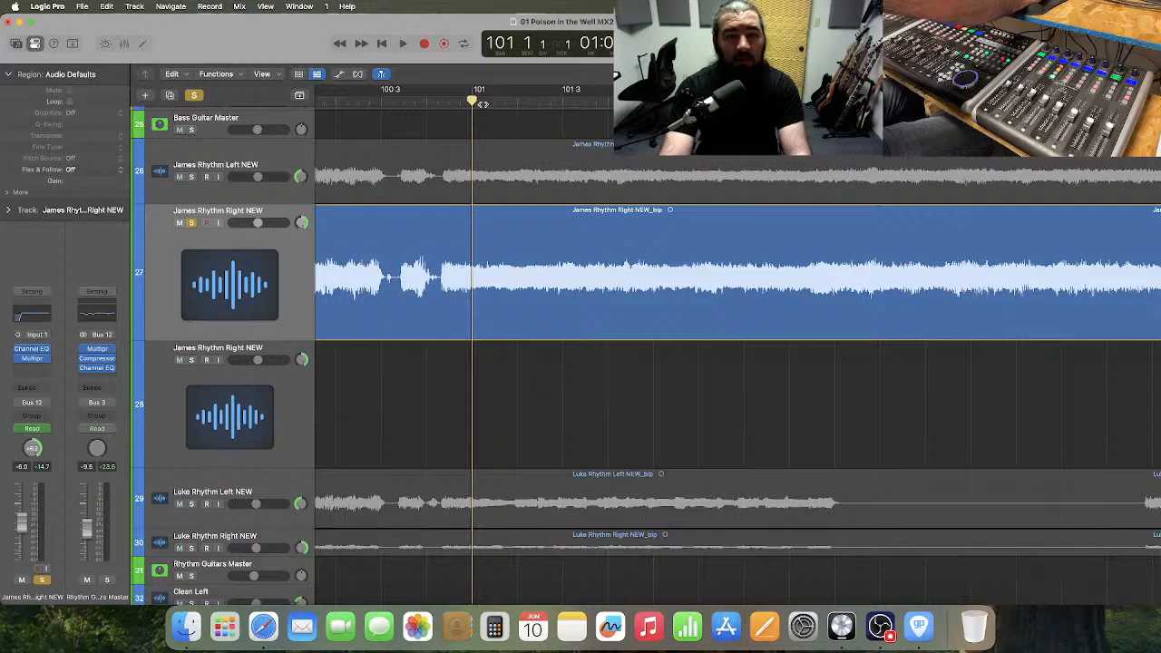
click(540, 101)
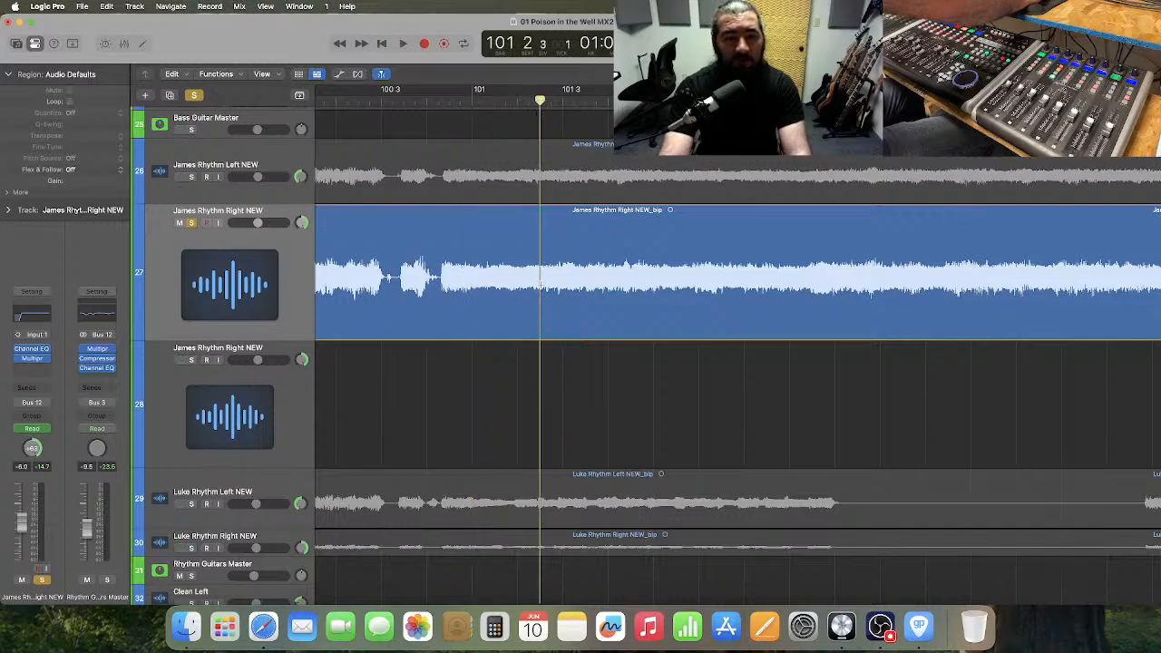
Split track 27's region at 101 2 3, 101 3, 101 4 and 101 4 3, and move the two short slices to track 28.
click(657, 74)
click(676, 138)
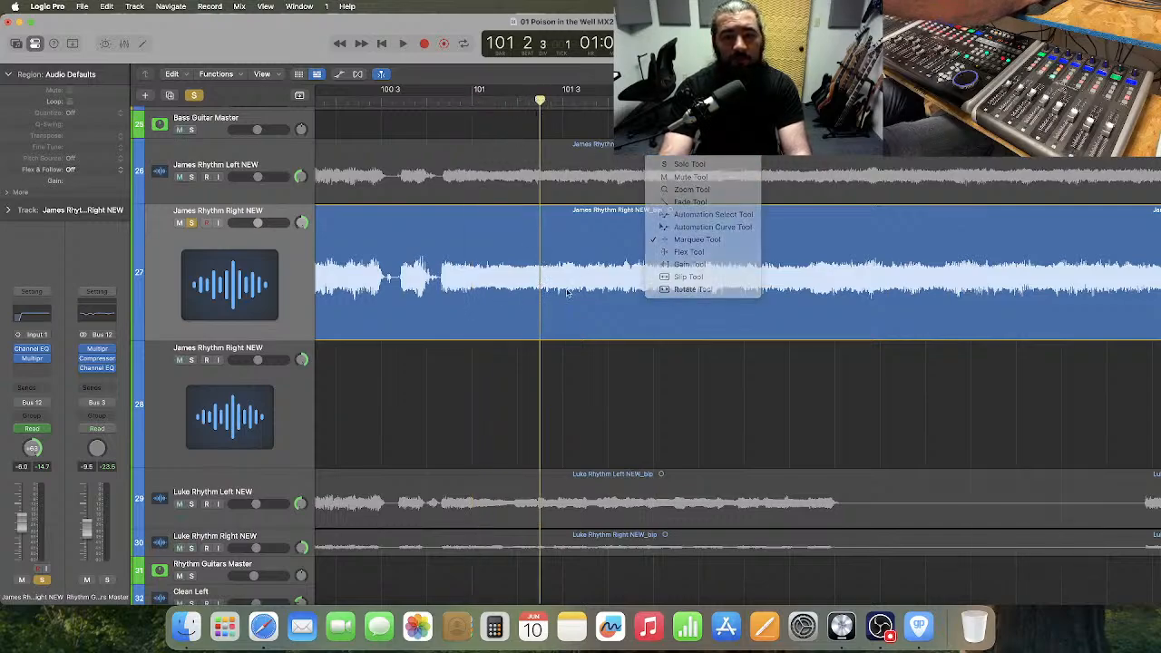
click(540, 306)
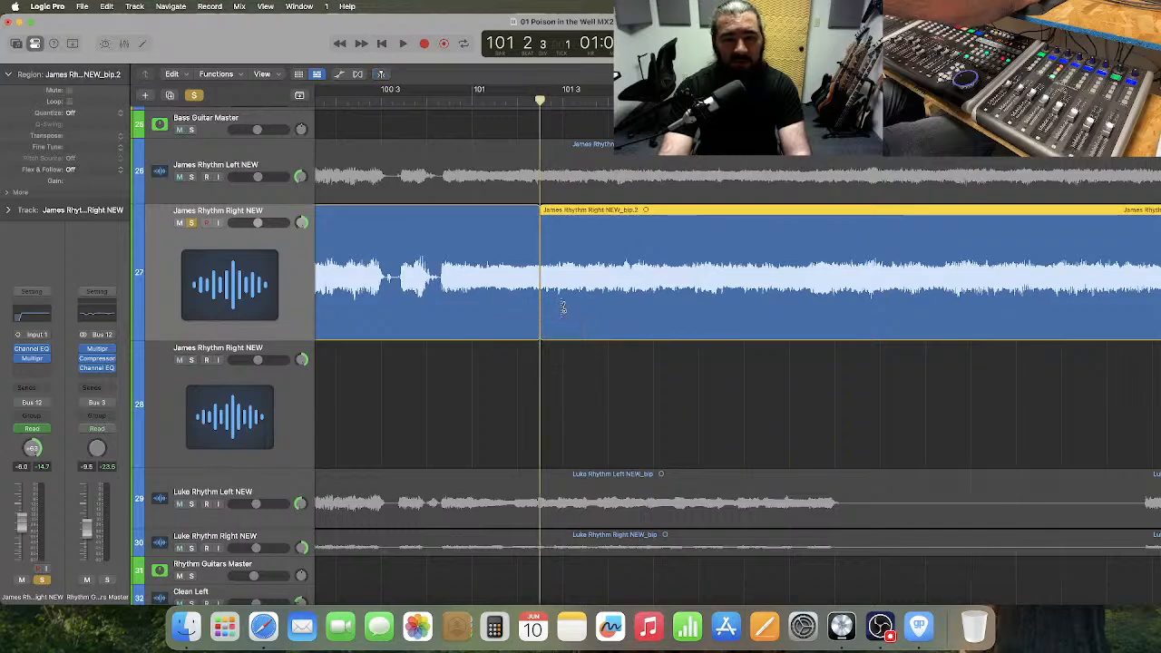
click(564, 307)
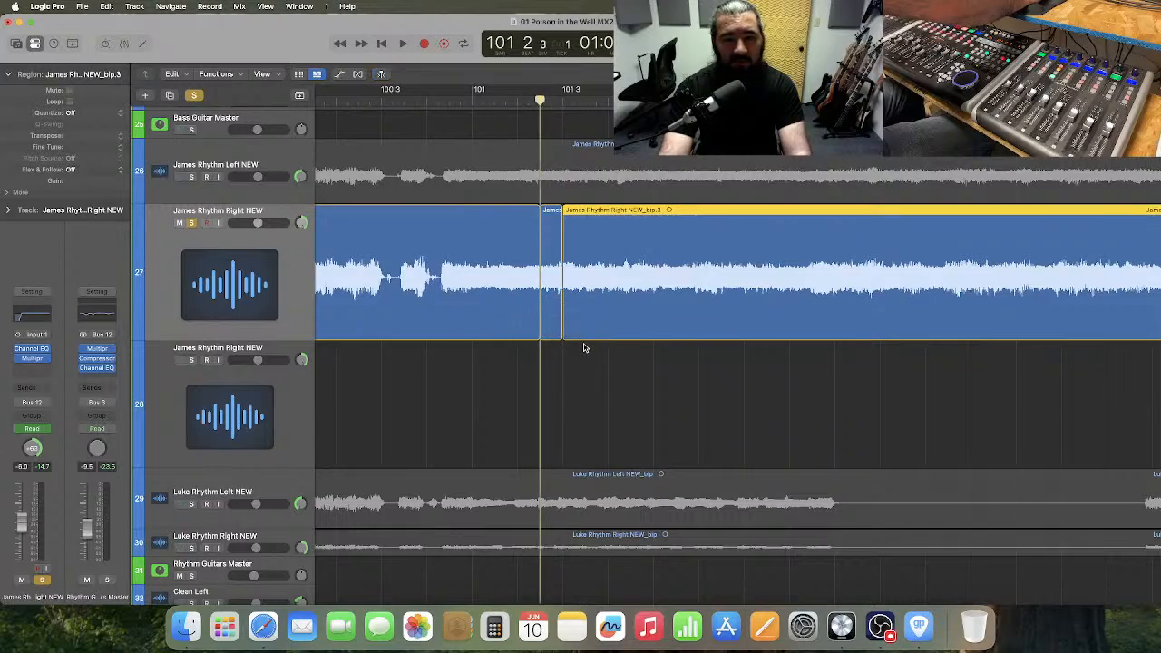
click(608, 251)
click(631, 255)
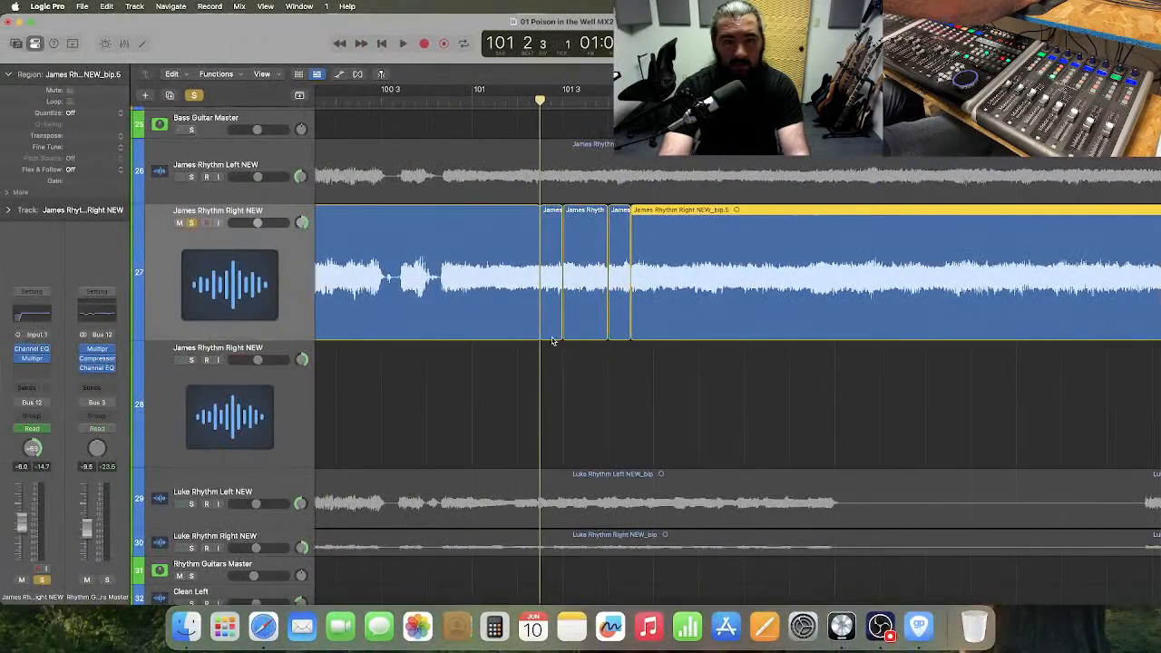
drag(553, 341, 552, 399)
drag(619, 337, 619, 359)
Unsolo track 27, solo track 28, and audition the moved slices from 101 2 3 into bar 102.
click(191, 222)
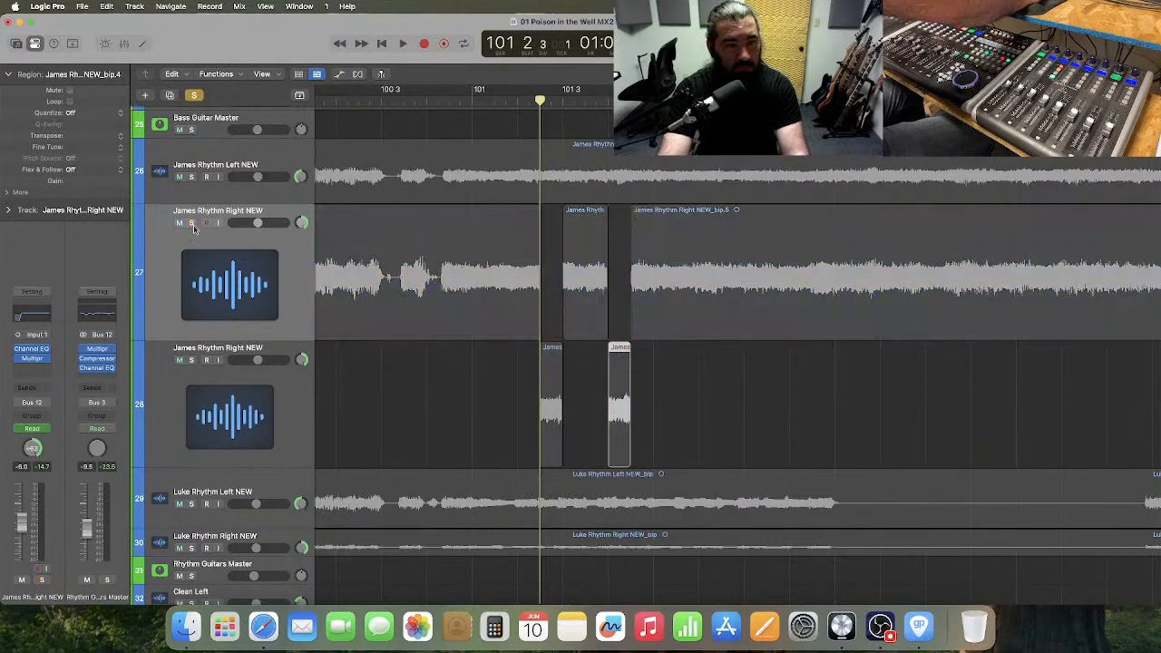
click(191, 359)
key(space)
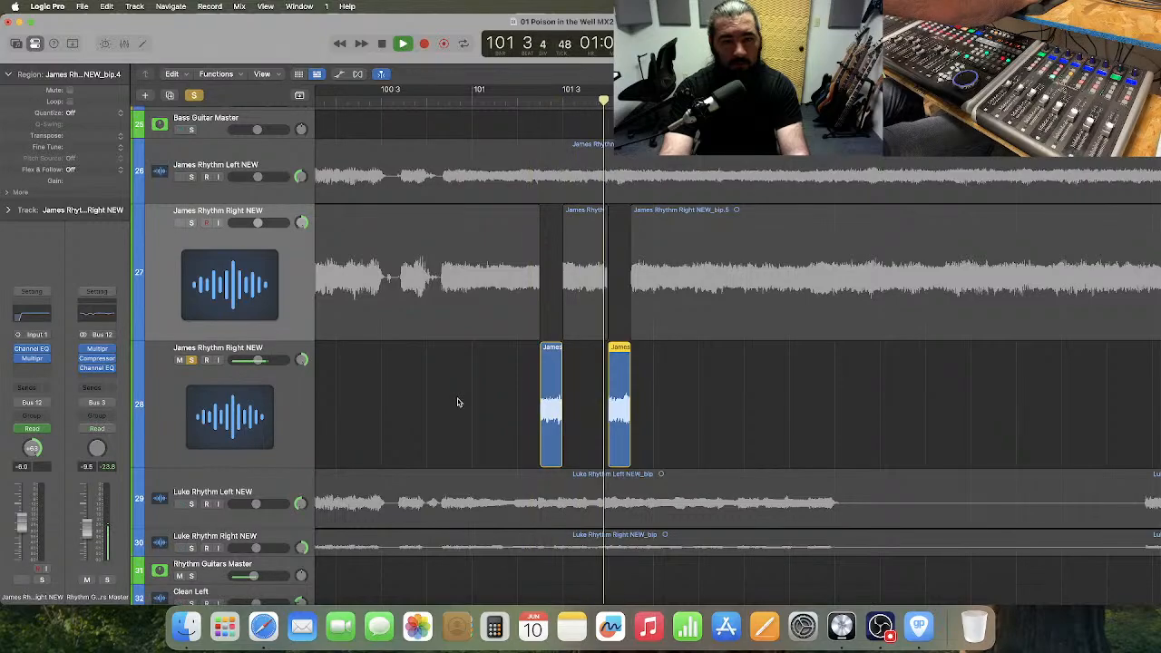
key(space)
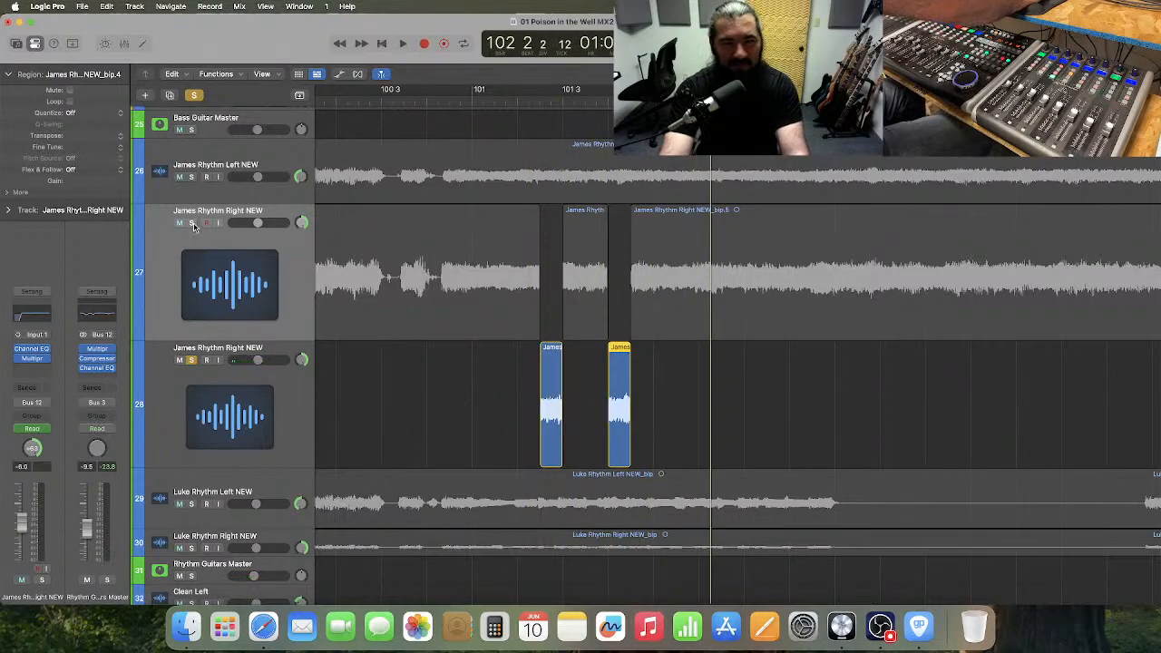
Solo track 27 along with track 28 and audition both together twice from bar 101 into bar 102.
key(s)
click(473, 100)
key(space)
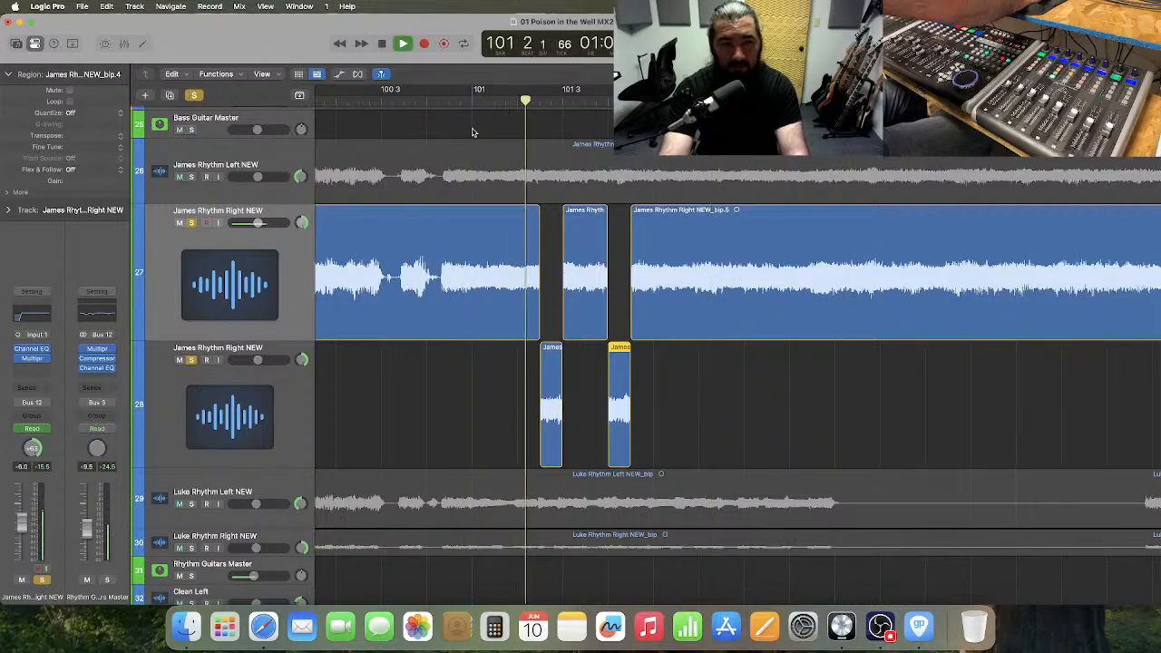
key(space)
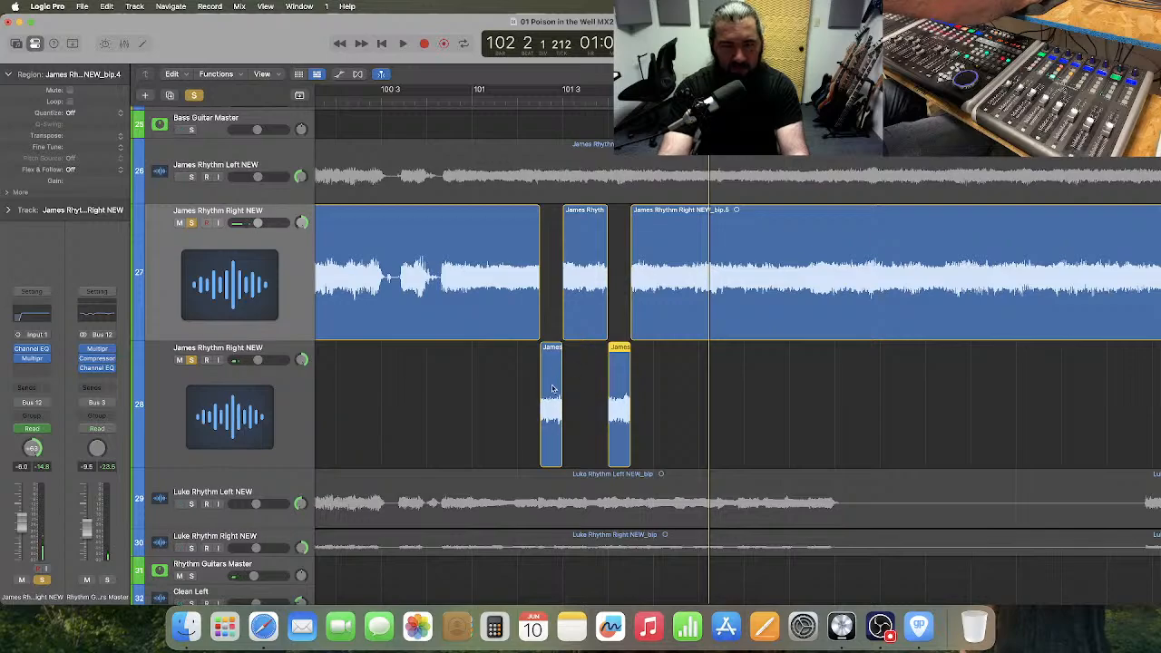
click(473, 100)
key(space)
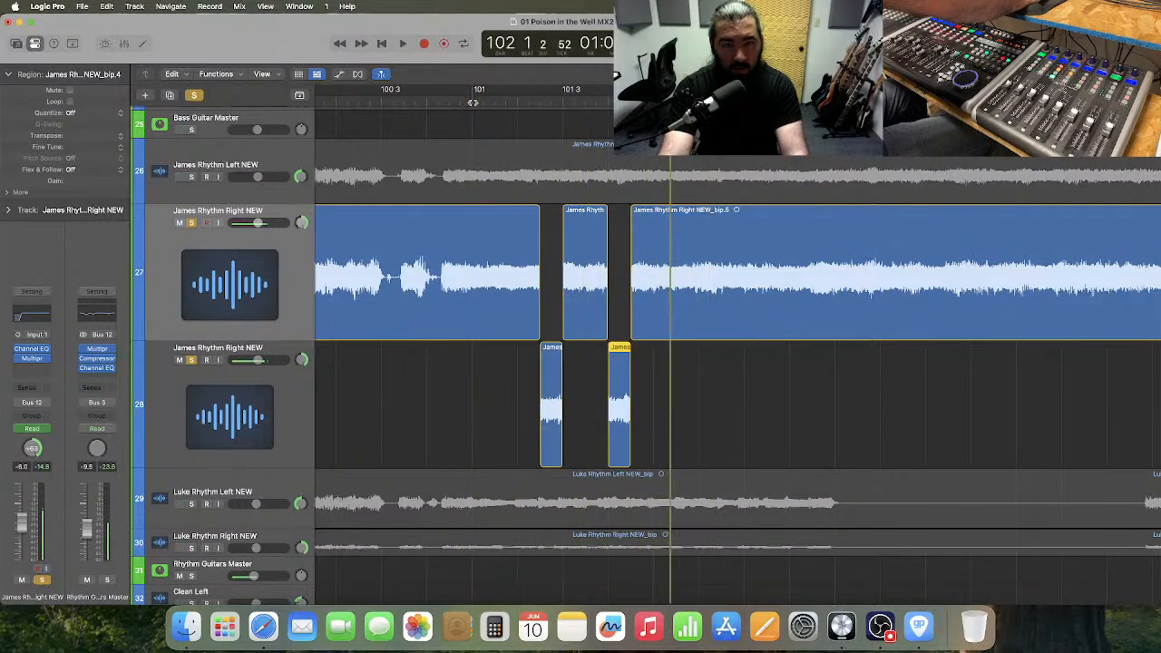
Audition tracks 27 and 28 together from bar 101 to check where the moved slices fall.
click(585, 100)
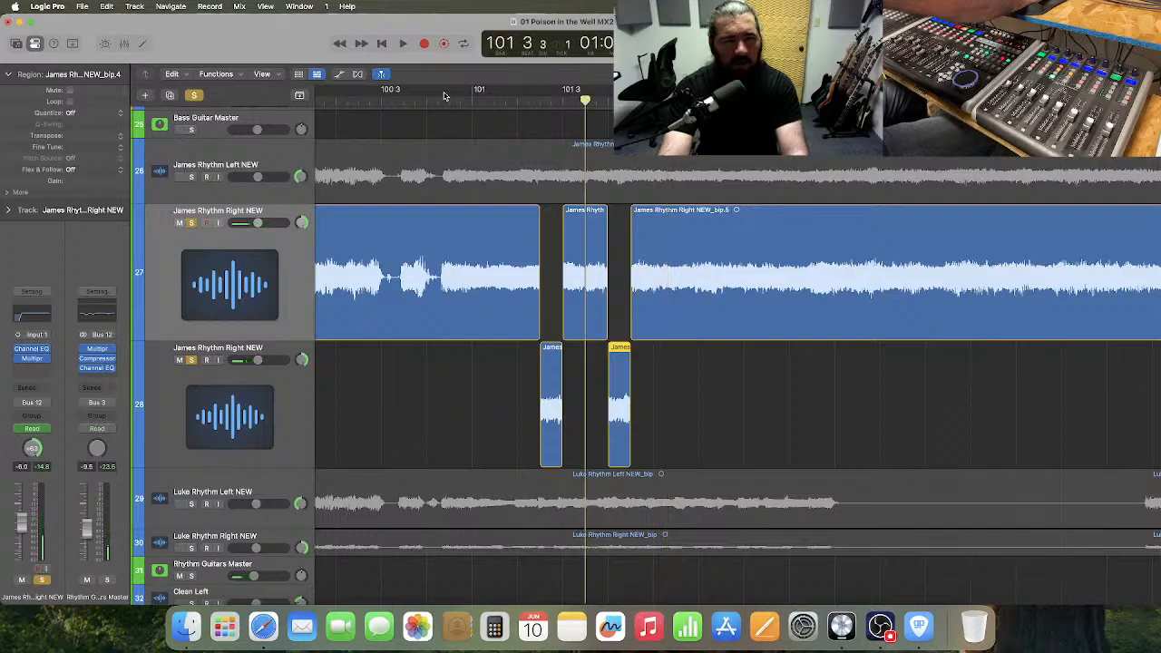
click(474, 100)
key(space)
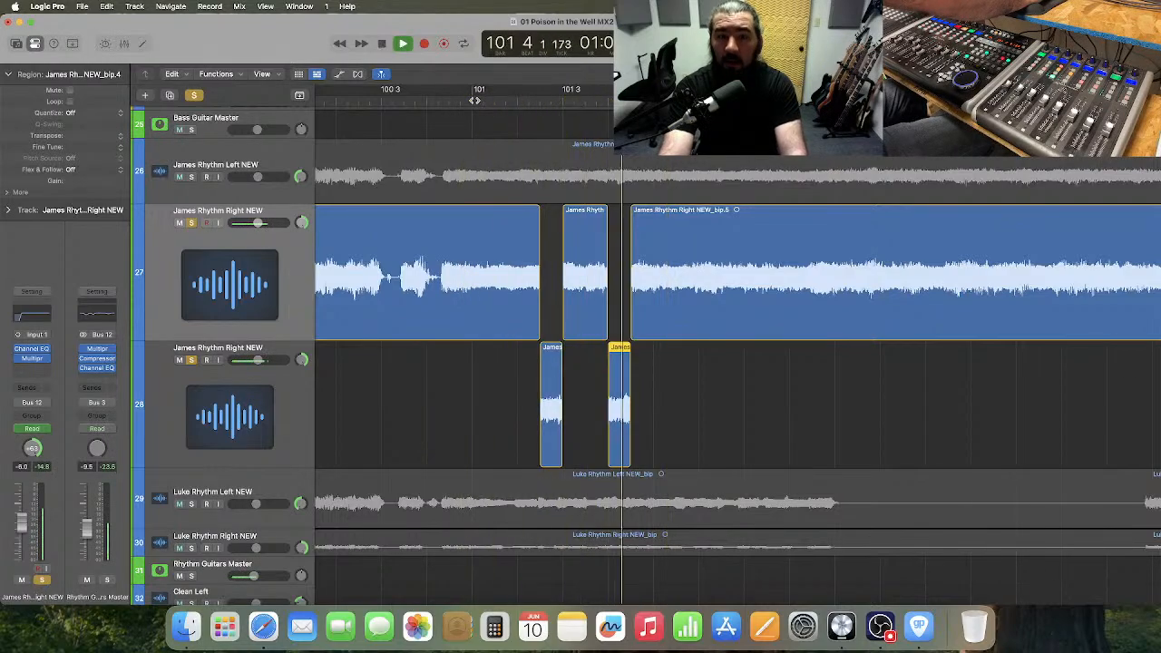
key(space)
Adjust the region edges so track 28's second slice spans 101 3 3 to 101 4, with track 27's last region starting at 101 4.
click(647, 373)
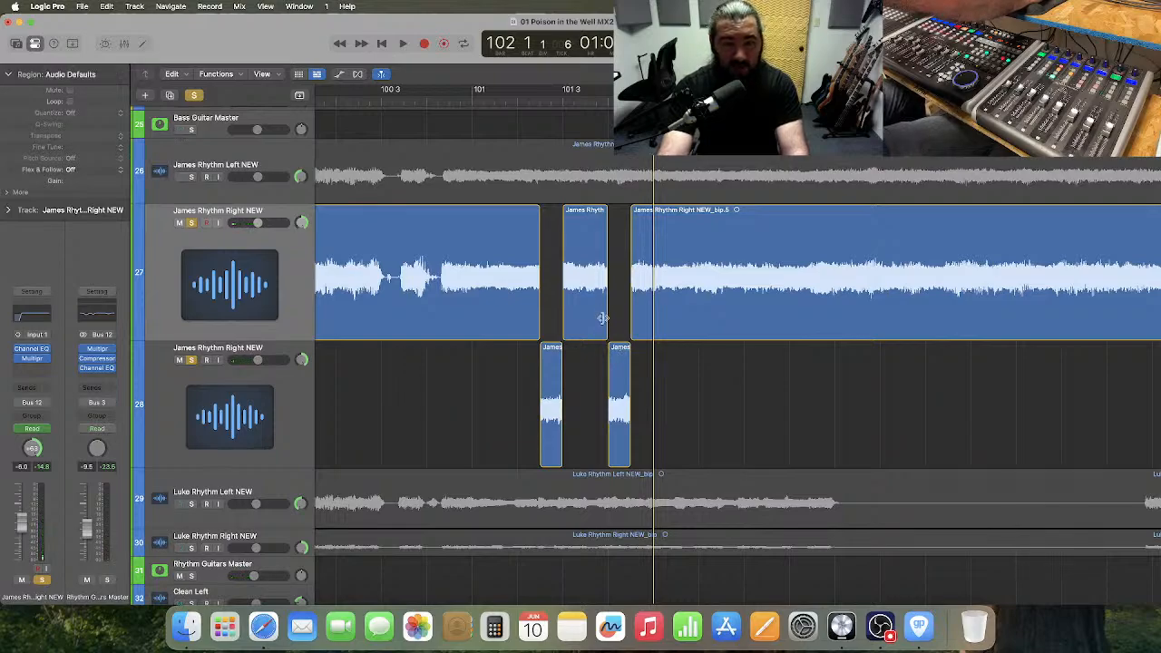
mouse_move(610, 422)
mouse_down()
mouse_move(587, 422)
mouse_move(607, 426)
mouse_up()
mouse_move(608, 326)
mouse_down()
mouse_move(585, 329)
mouse_move(609, 324)
mouse_up()
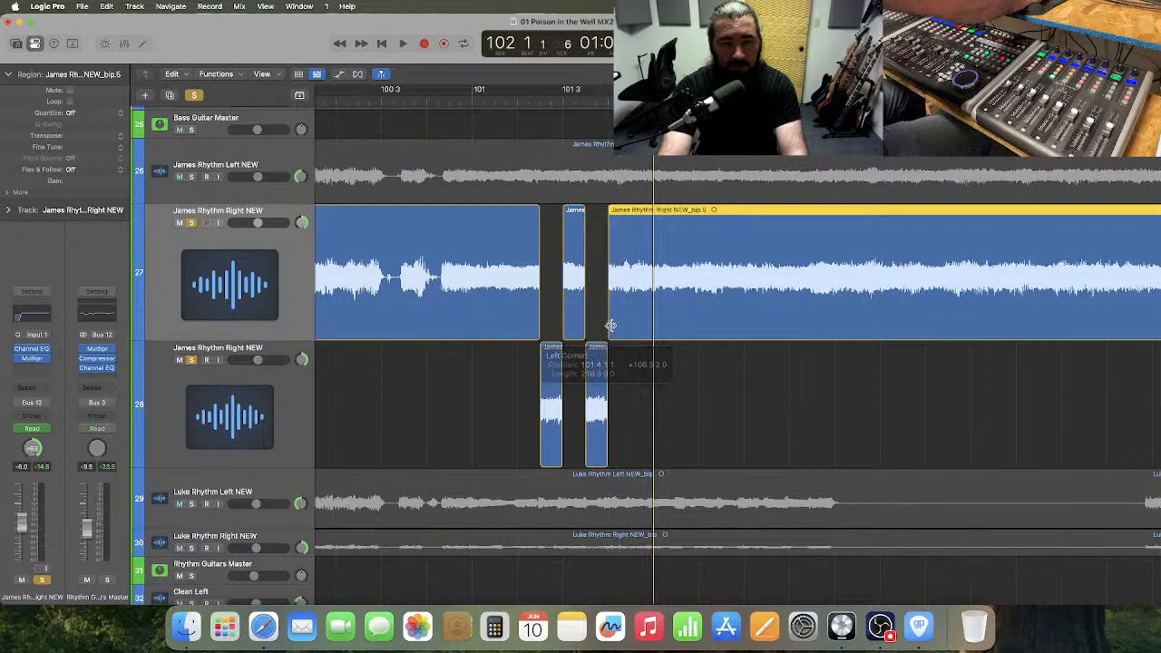
Audition the corrected slices on tracks 27 and 28 twice from bar 101 into bar 102.
click(469, 98)
key(space)
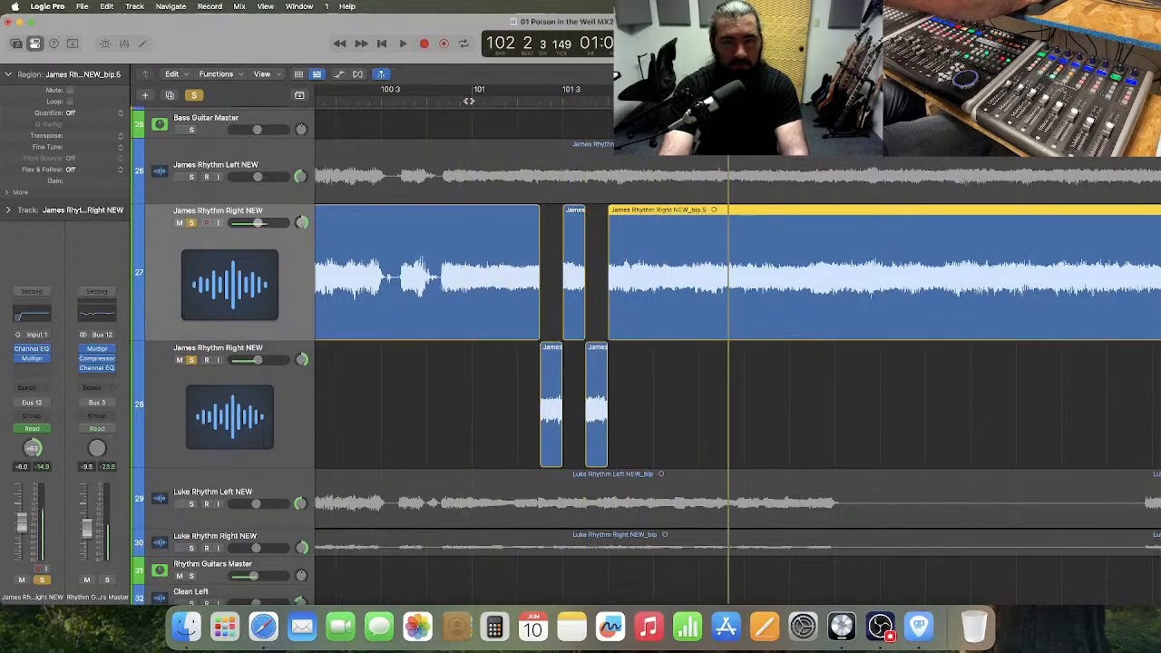
click(469, 101)
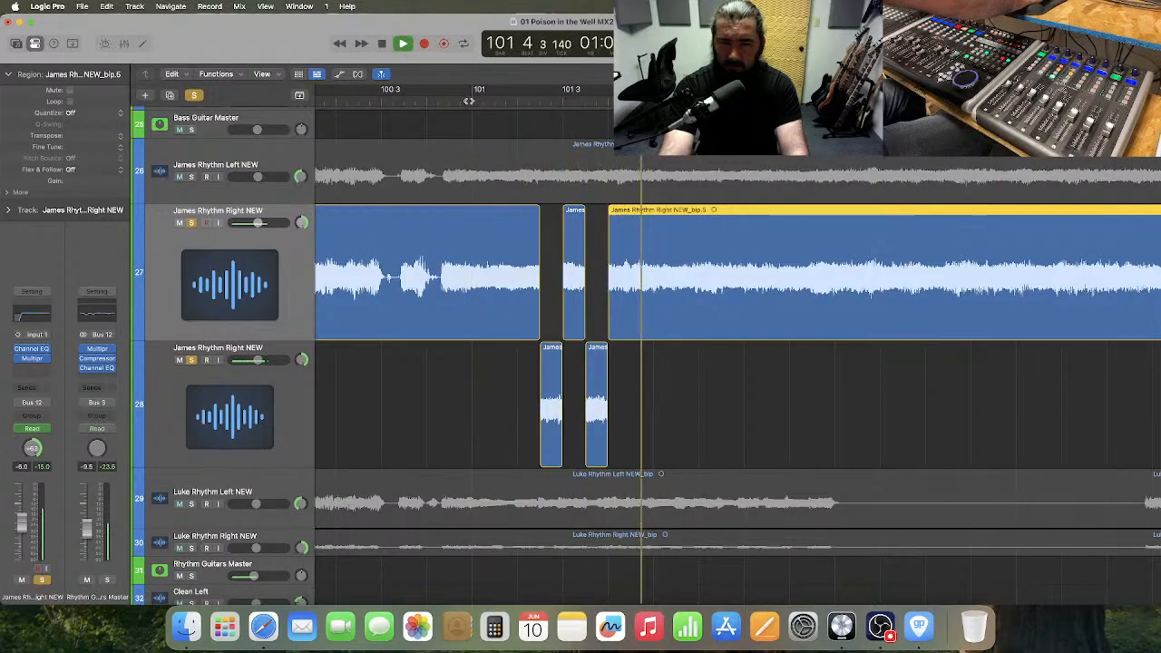
key(space)
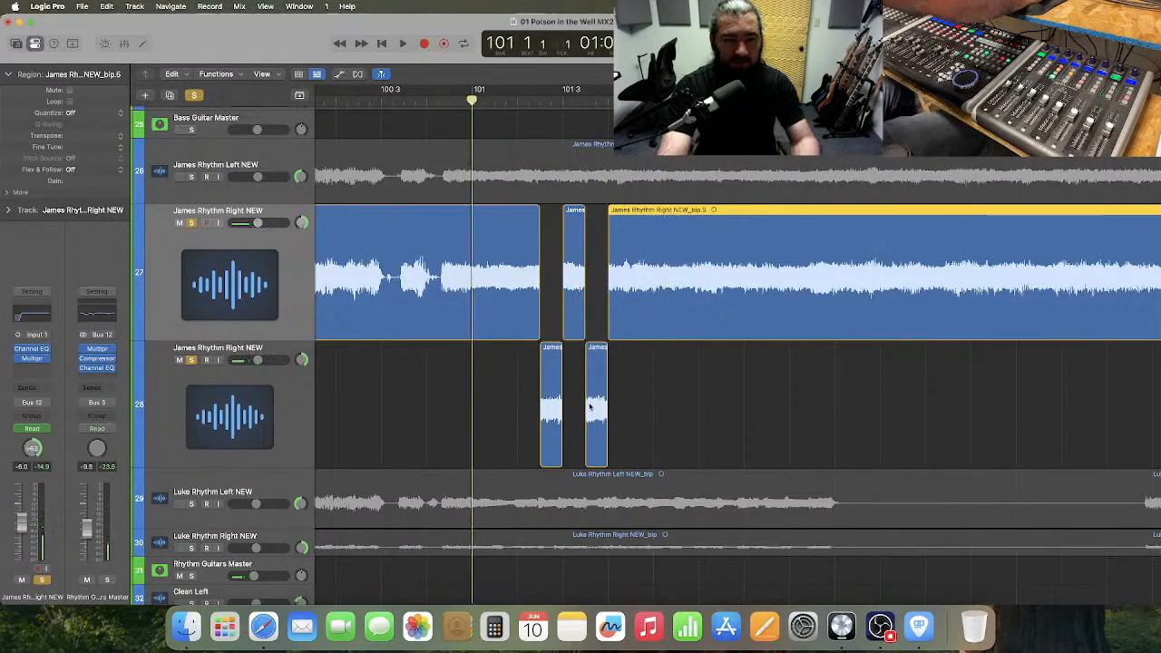
Unsolo track 27 and remove the Channel EQ and Multipressor plug-ins from track 28.
click(192, 224)
click(434, 407)
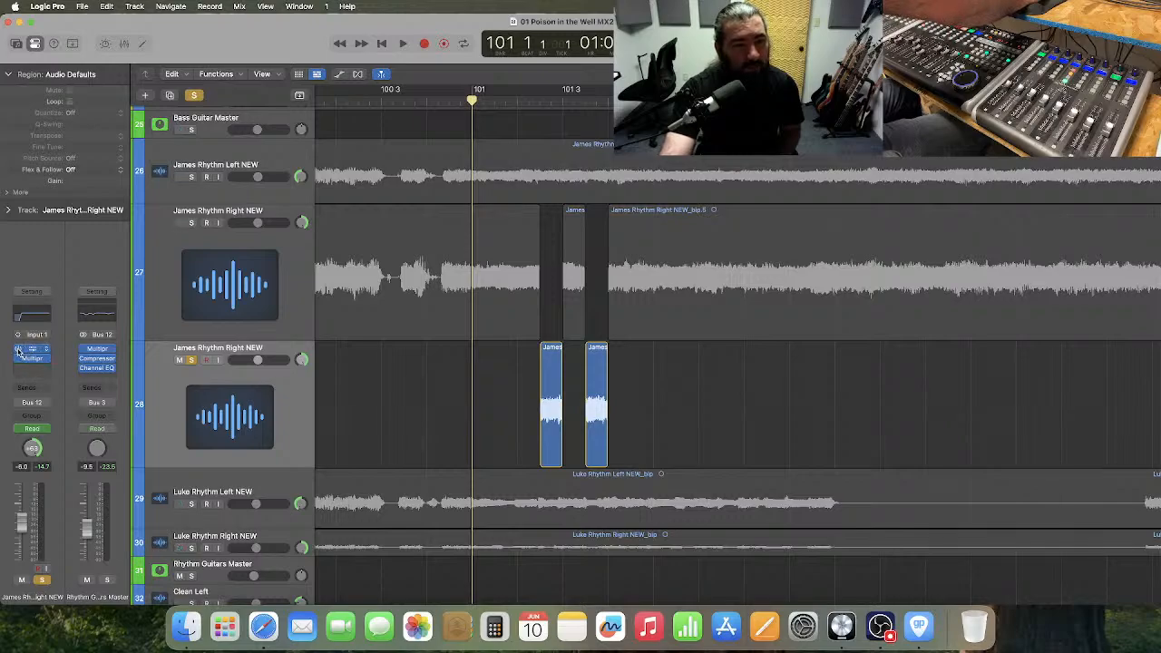
click(18, 350)
click(47, 351)
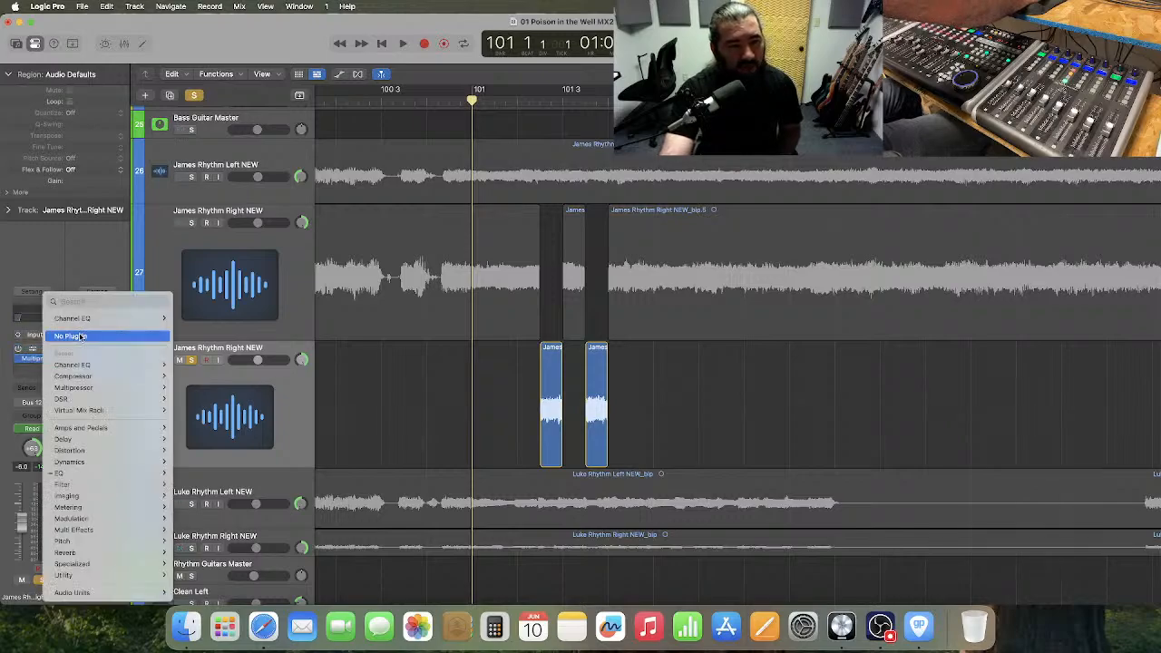
click(54, 336)
click(47, 360)
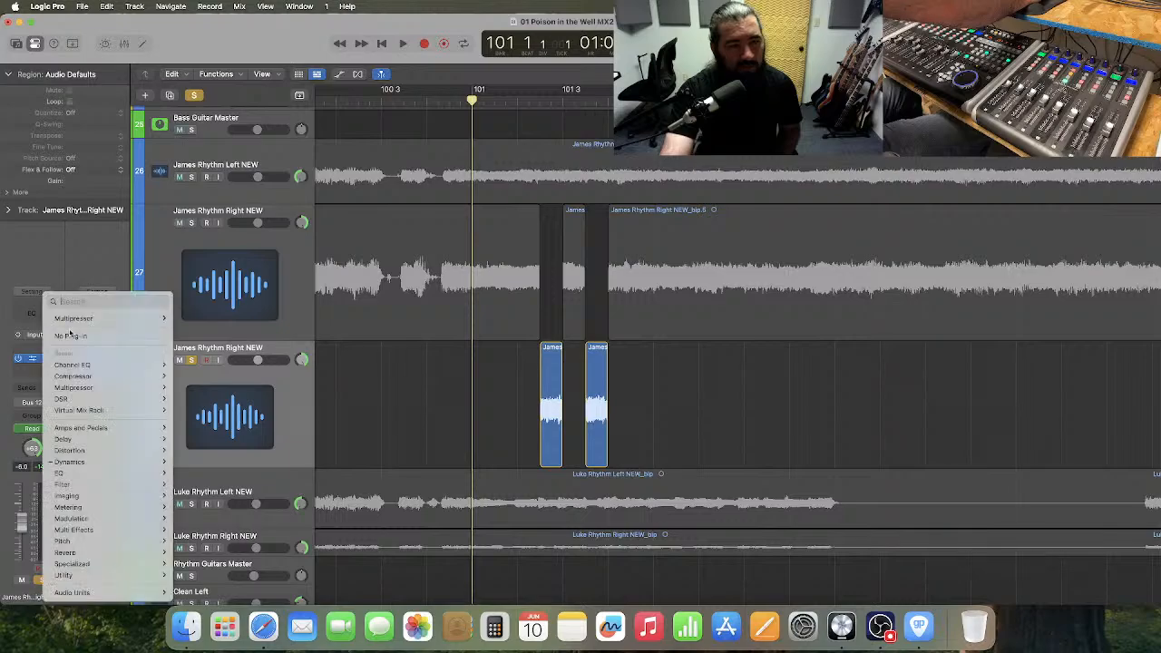
click(68, 332)
Insert the mono version of Celemony's Melodyne Audio Unit in track 28's first effect slot.
click(41, 357)
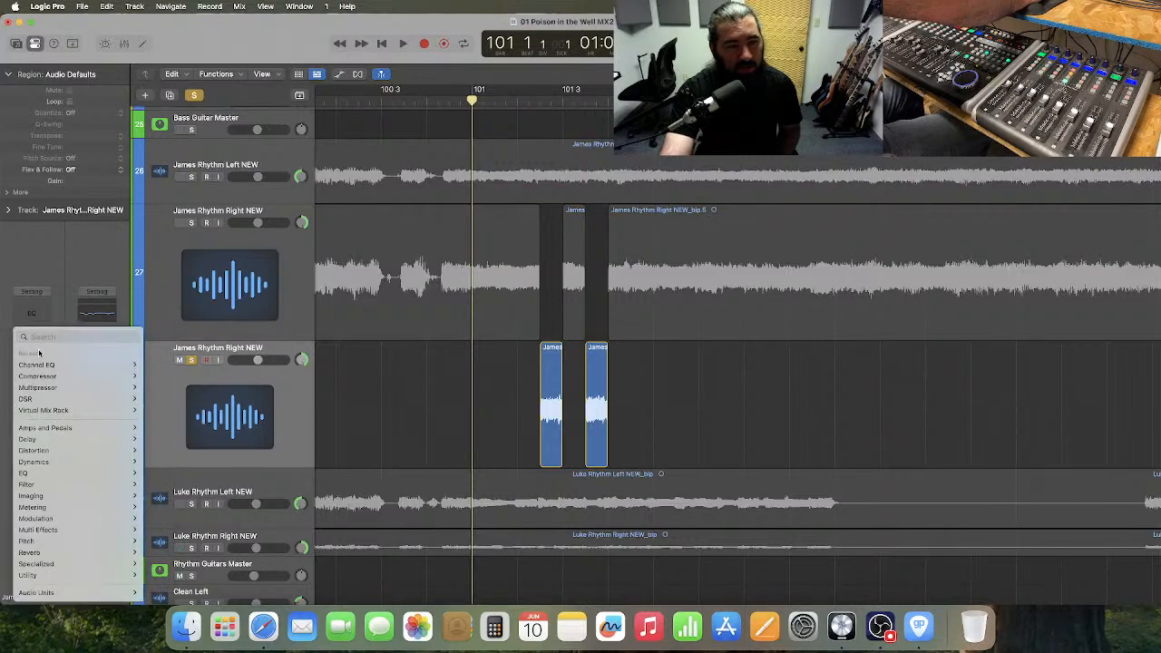
mouse_move(80, 593)
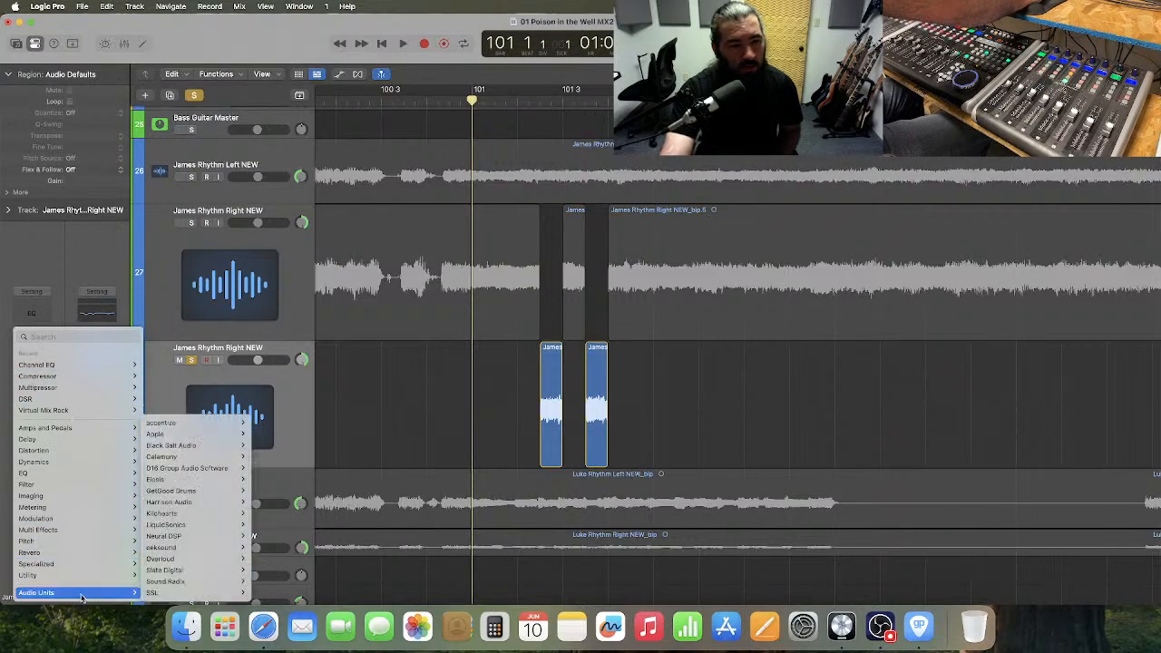
mouse_move(204, 458)
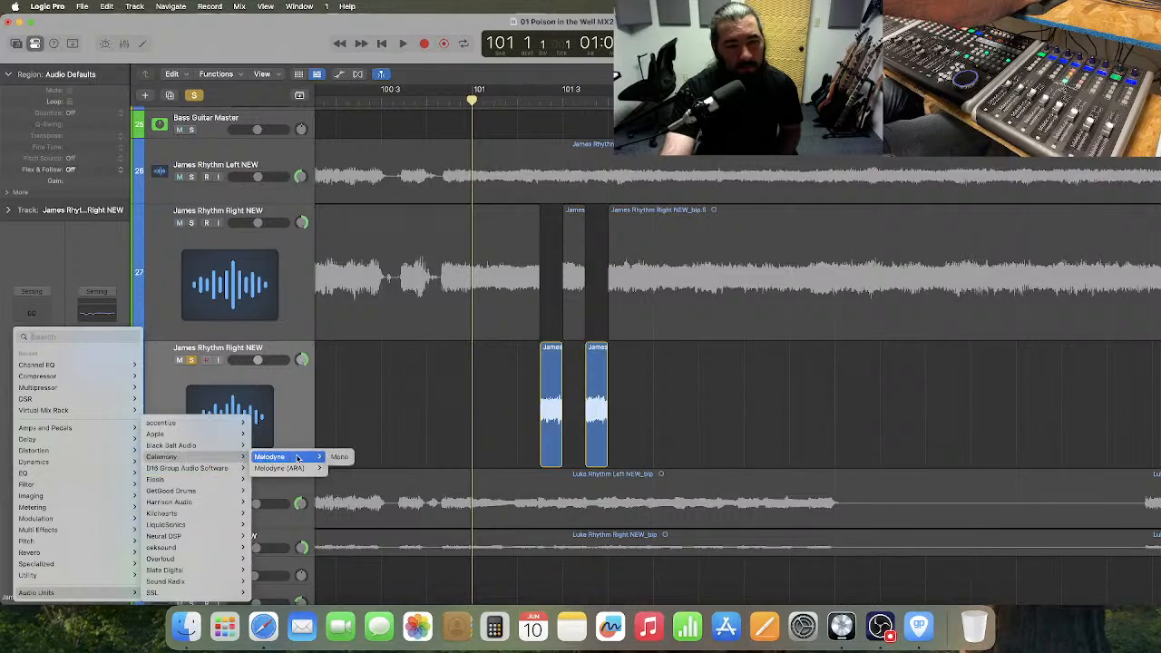
click(349, 460)
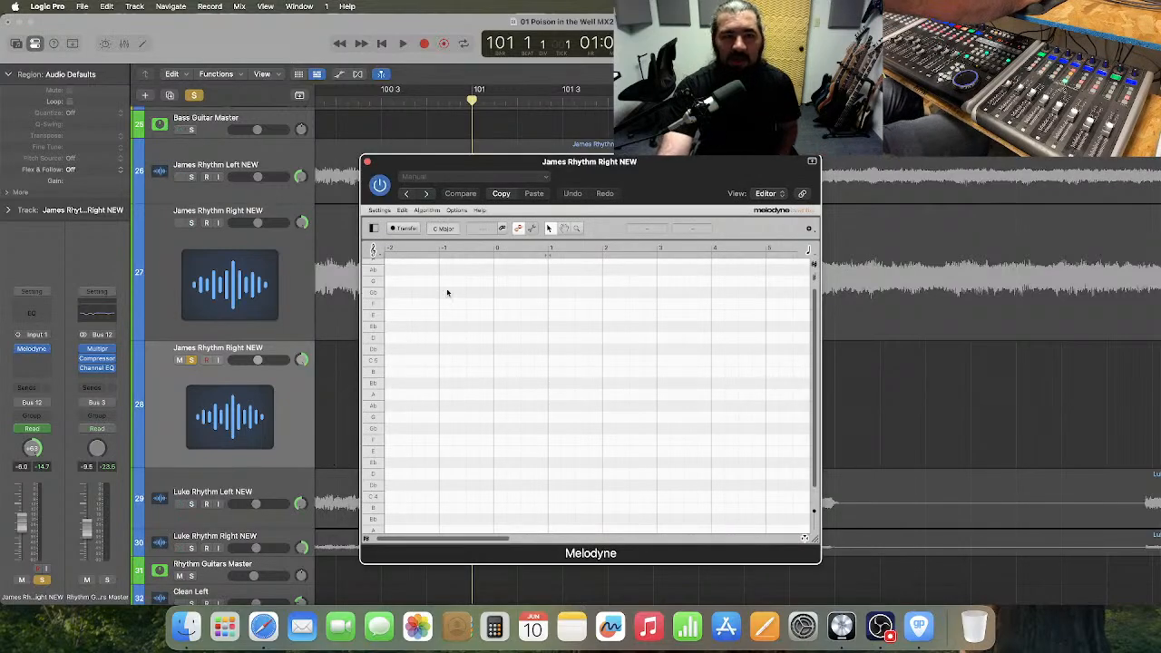
Reposition the Melodyne window and transfer track 28's two slices into it by playing from bar 101 into bar 102.
drag(657, 188, 653, 145)
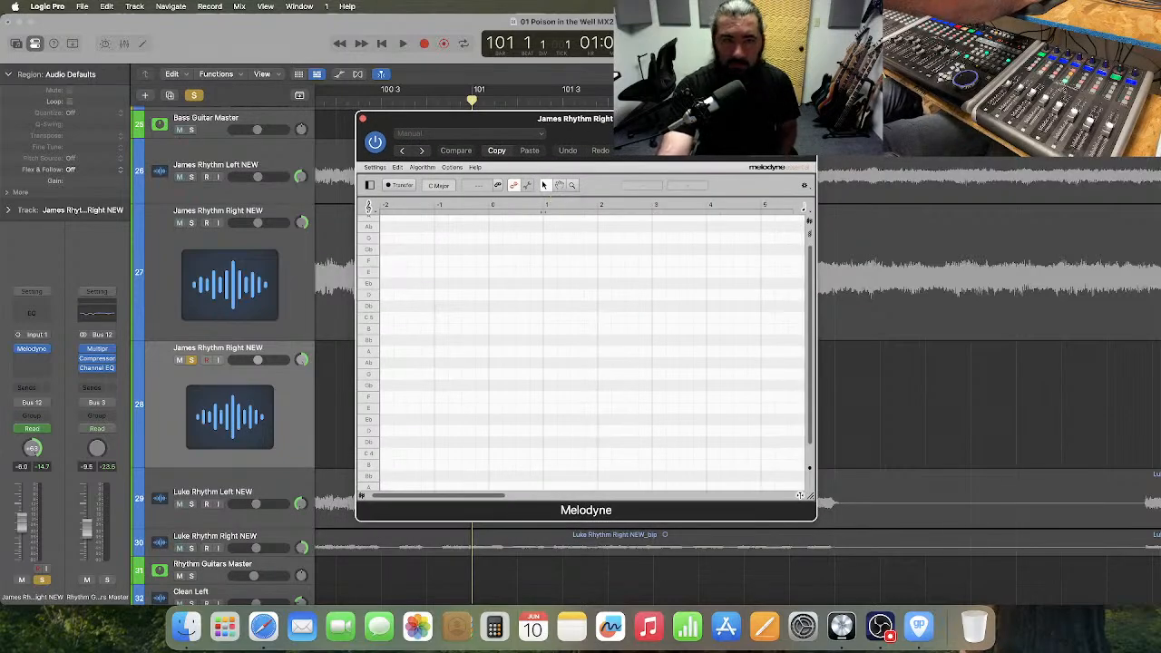
mouse_move(595, 145)
mouse_down()
mouse_move(878, 194)
mouse_move(599, 163)
mouse_up()
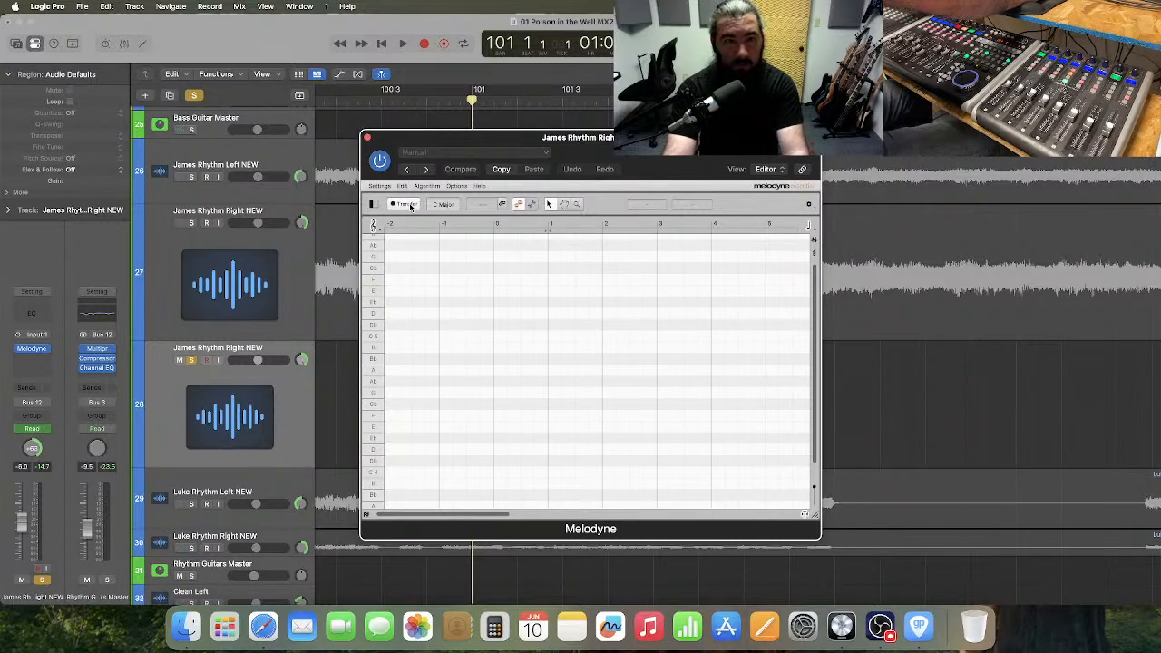
key(space)
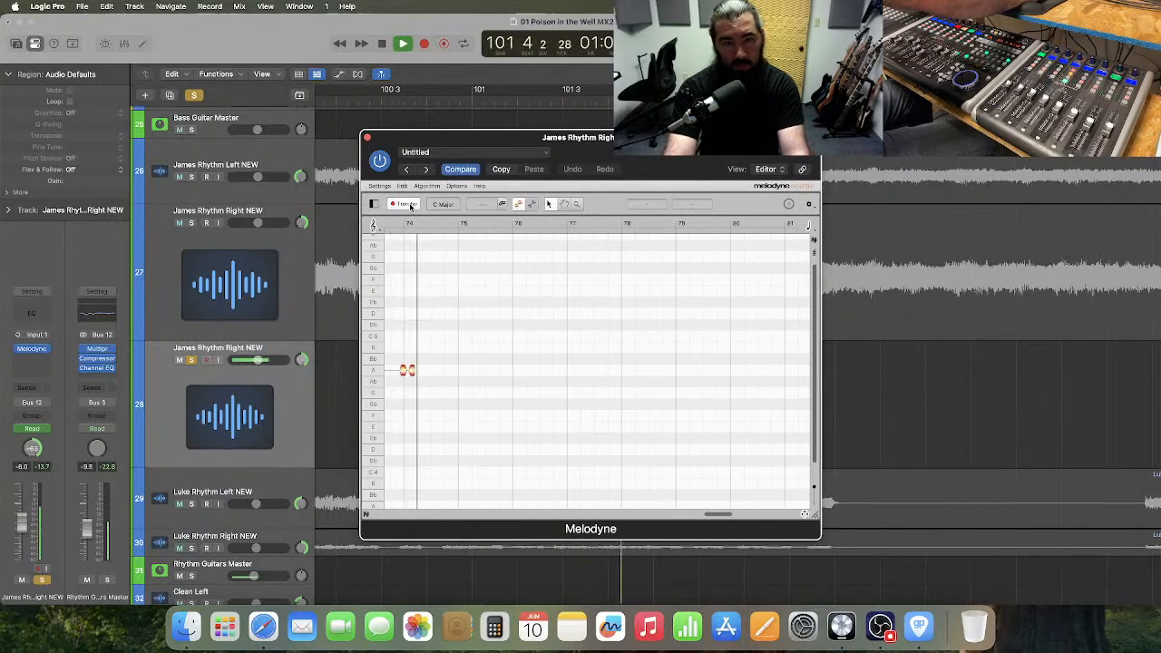
key(space)
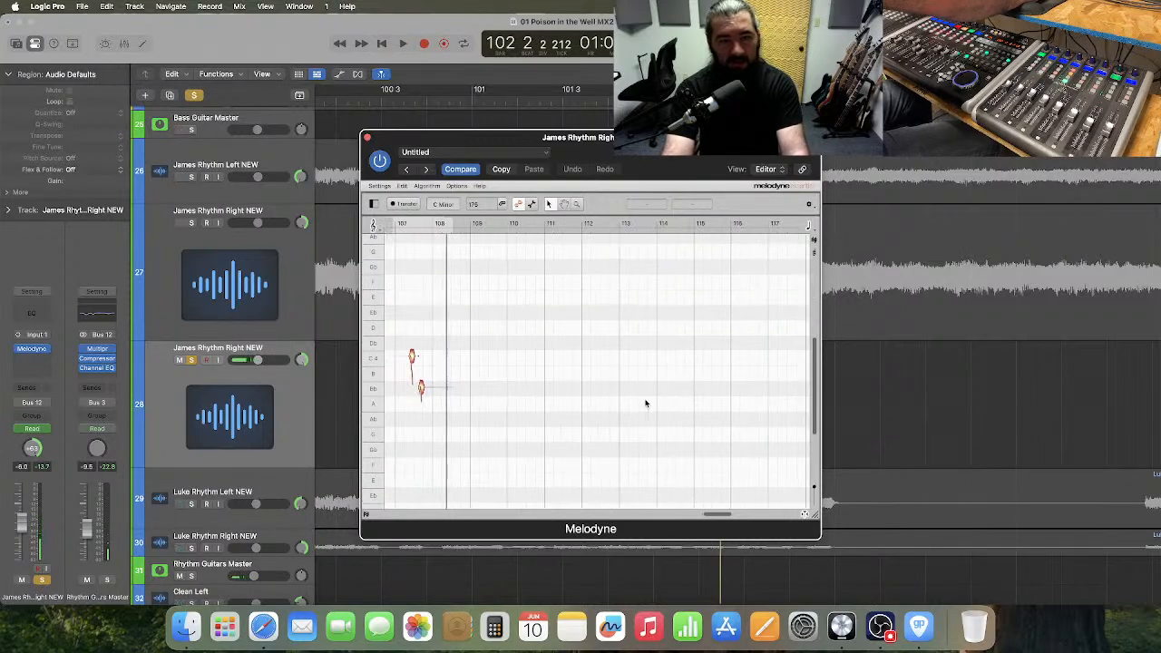
Enlarge the Melodyne window, select both transferred notes, and correct their Pitch Center to 100% with Pitch Drift at 0%.
drag(459, 316, 504, 425)
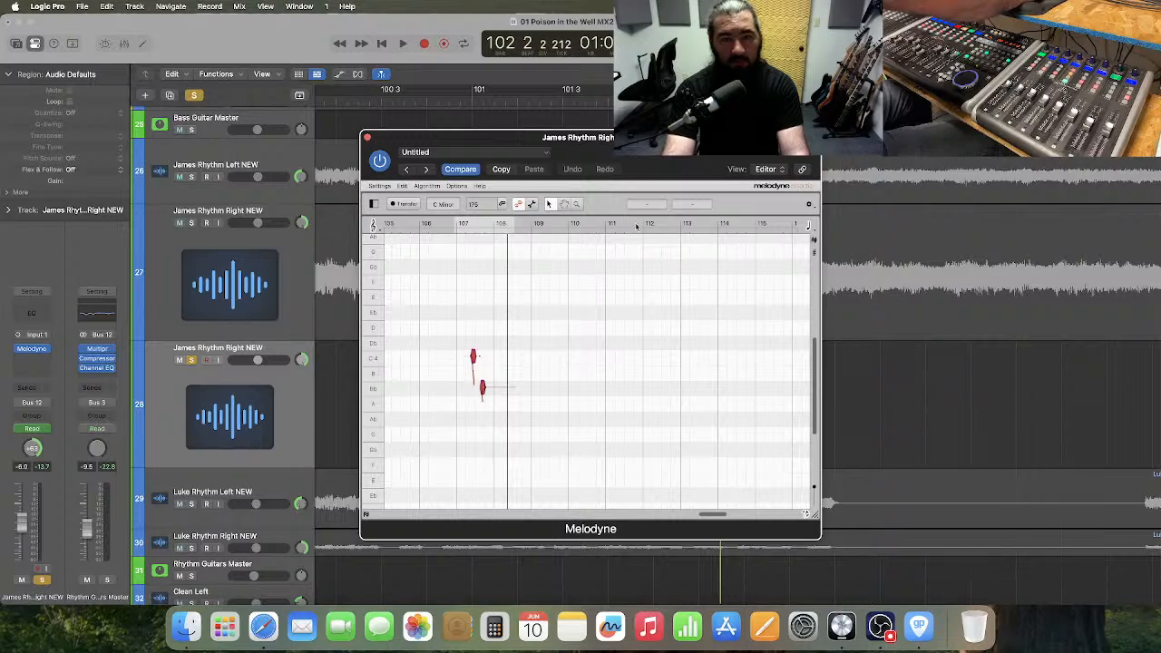
click(614, 320)
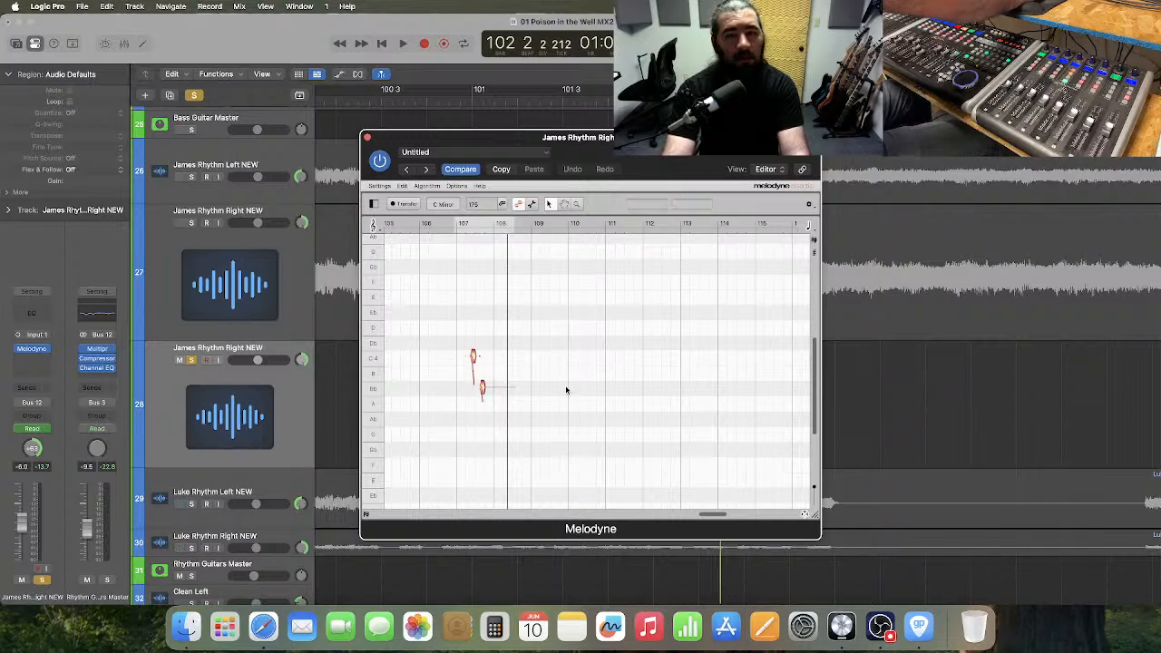
scroll(566, 395, left, 3)
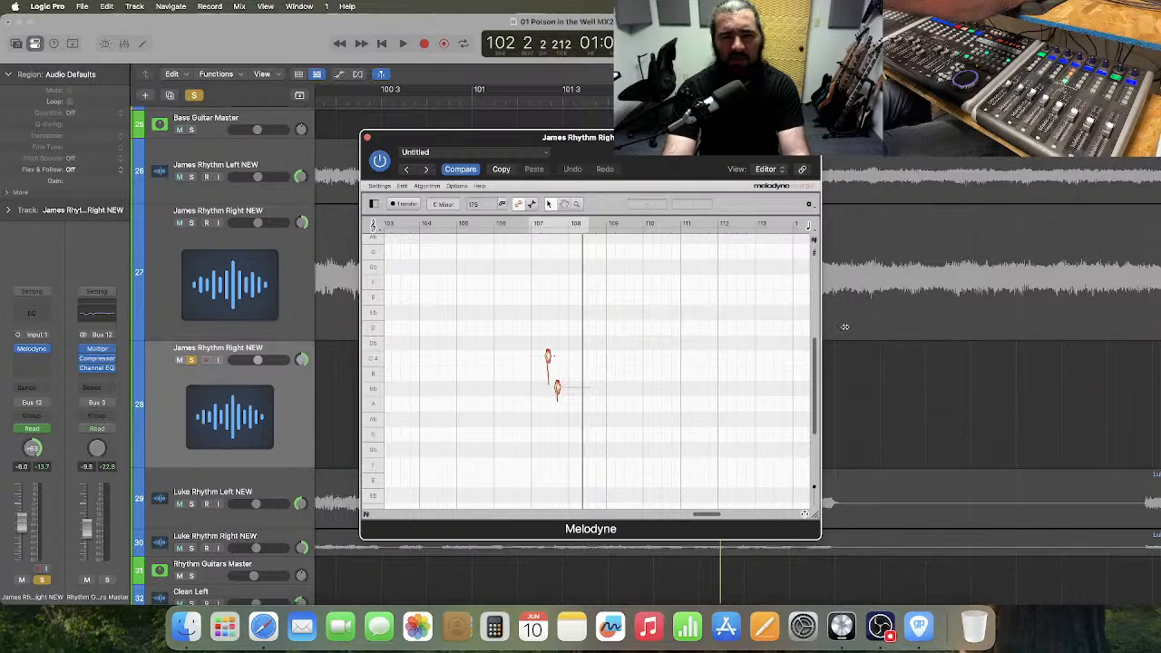
drag(805, 514, 826, 525)
drag(526, 333, 606, 420)
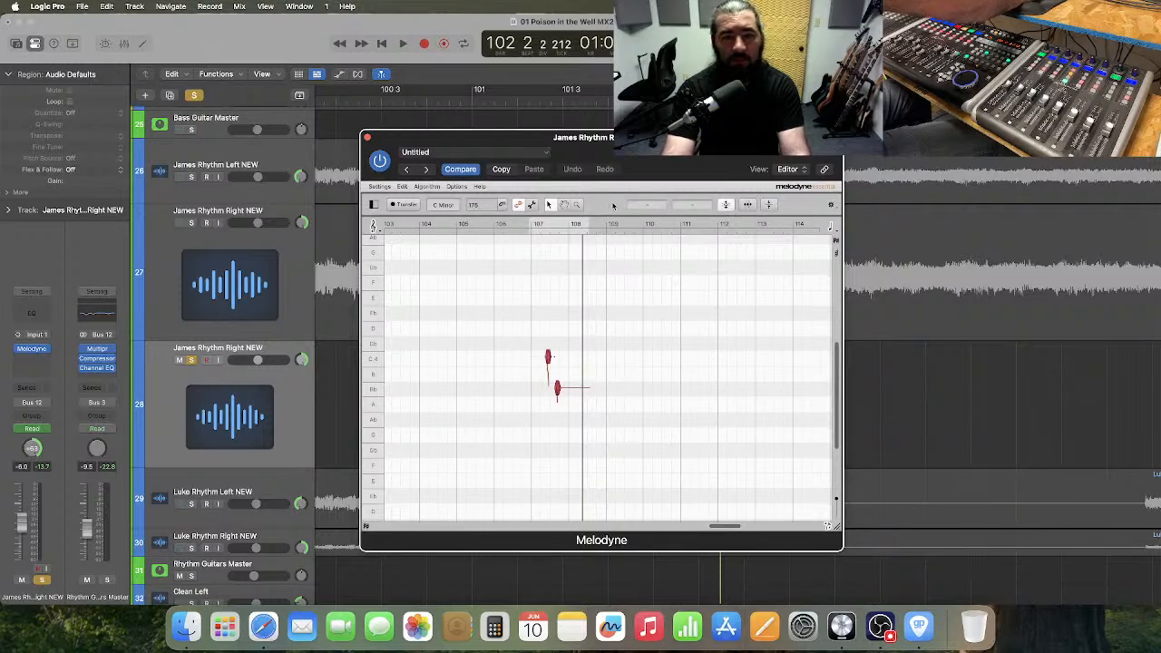
click(644, 205)
drag(577, 192, 692, 192)
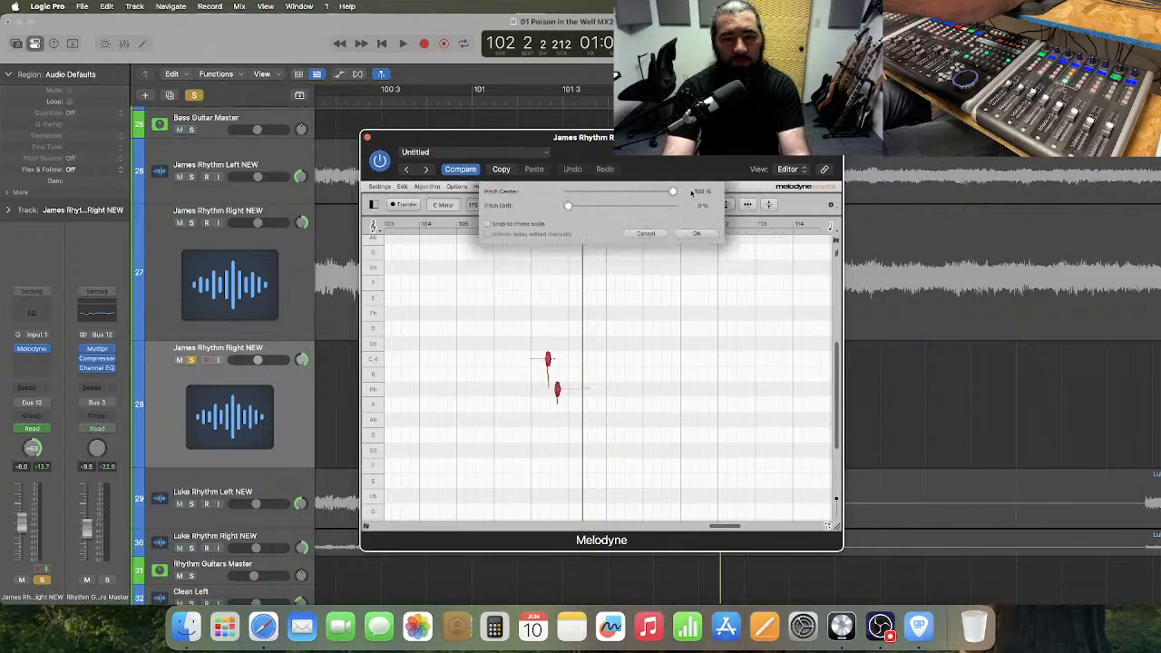
click(696, 233)
click(552, 305)
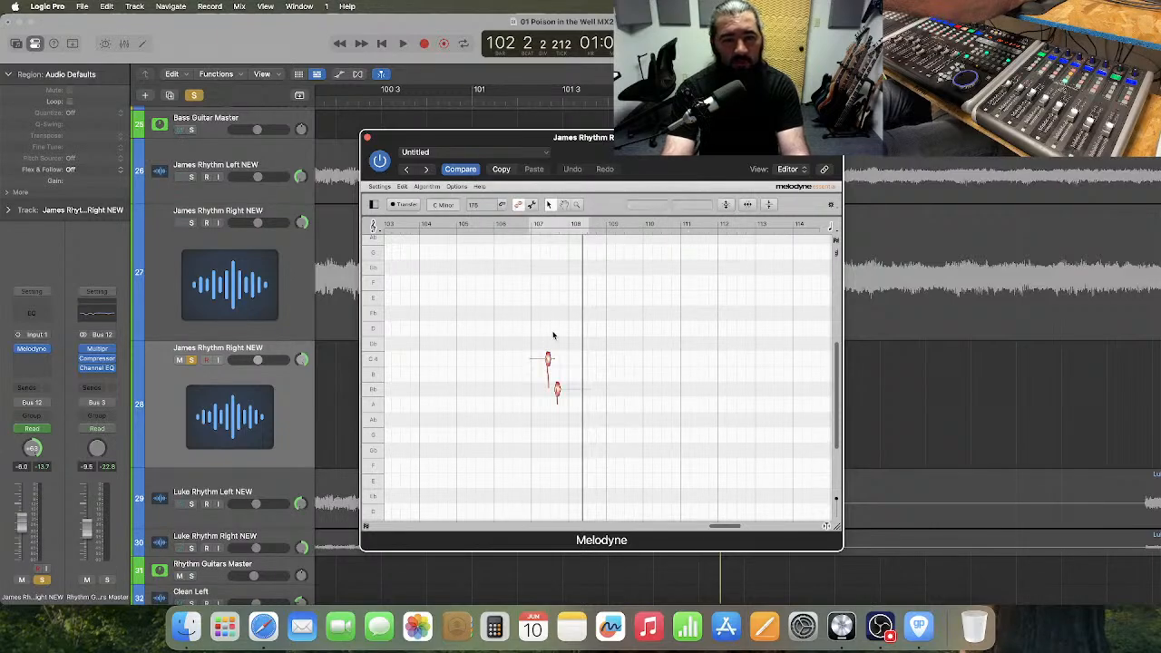
Check bar 101 in the Guitar Pro tablature and, back in Logic Pro, move both Melodyne notes to B 3.
key(ctrl+Right)
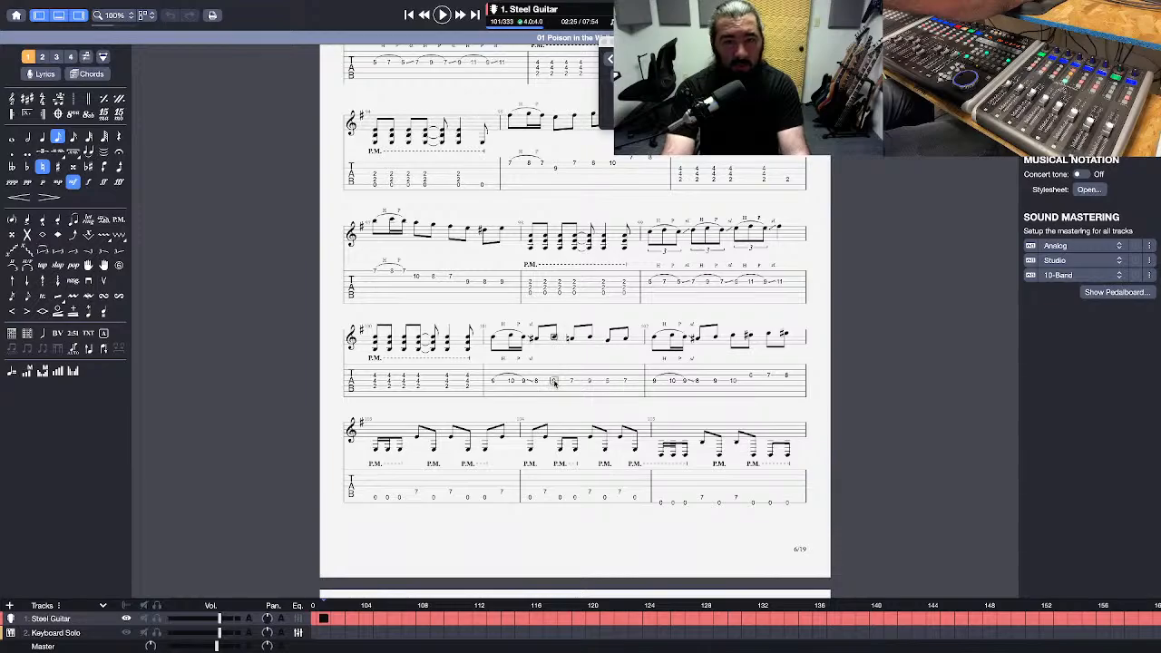
key(ctrl+Left)
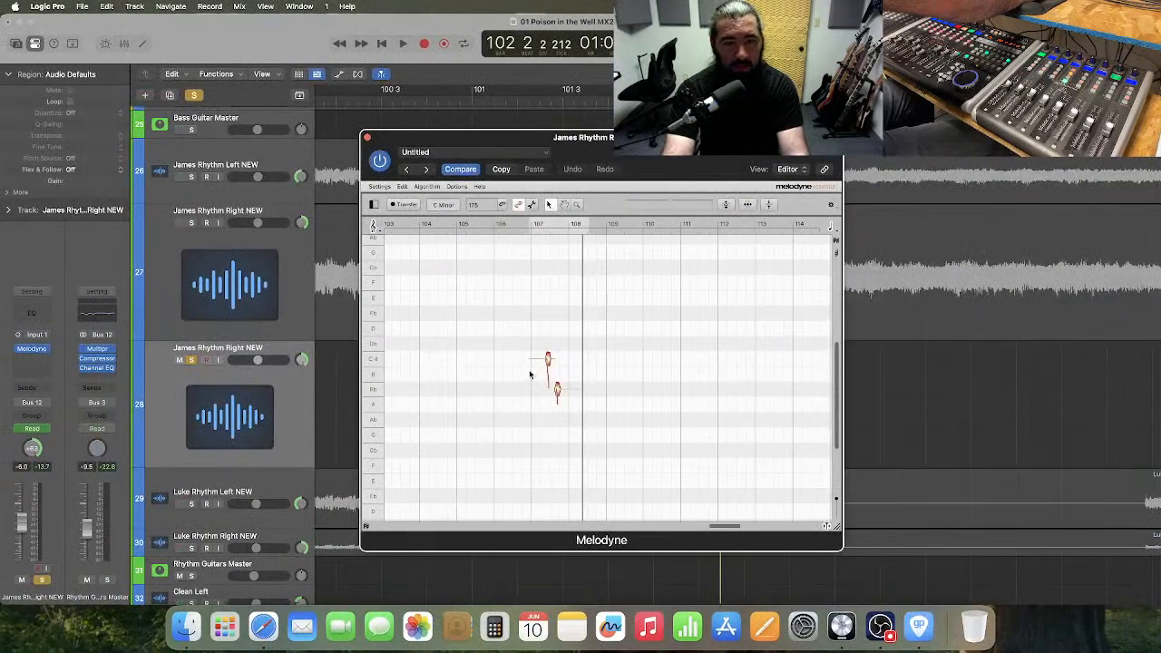
drag(547, 360, 547, 375)
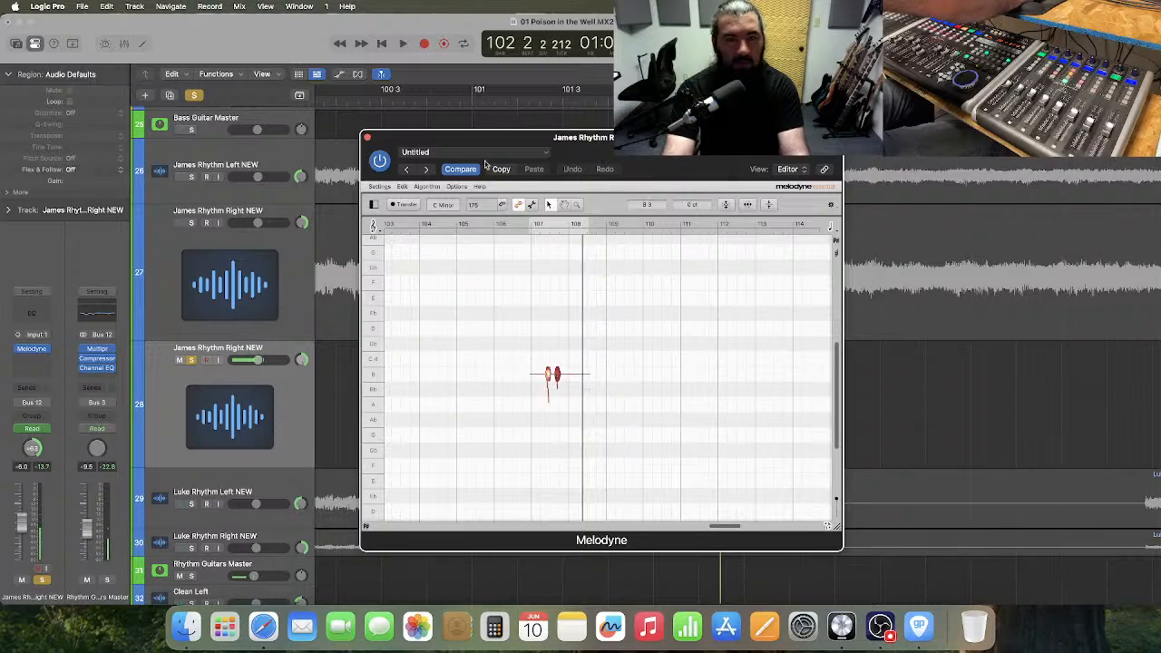
Close Melodyne, audition the retuned slices from bar 101 into bar 102, and toggle track 28's solo off and on.
click(472, 100)
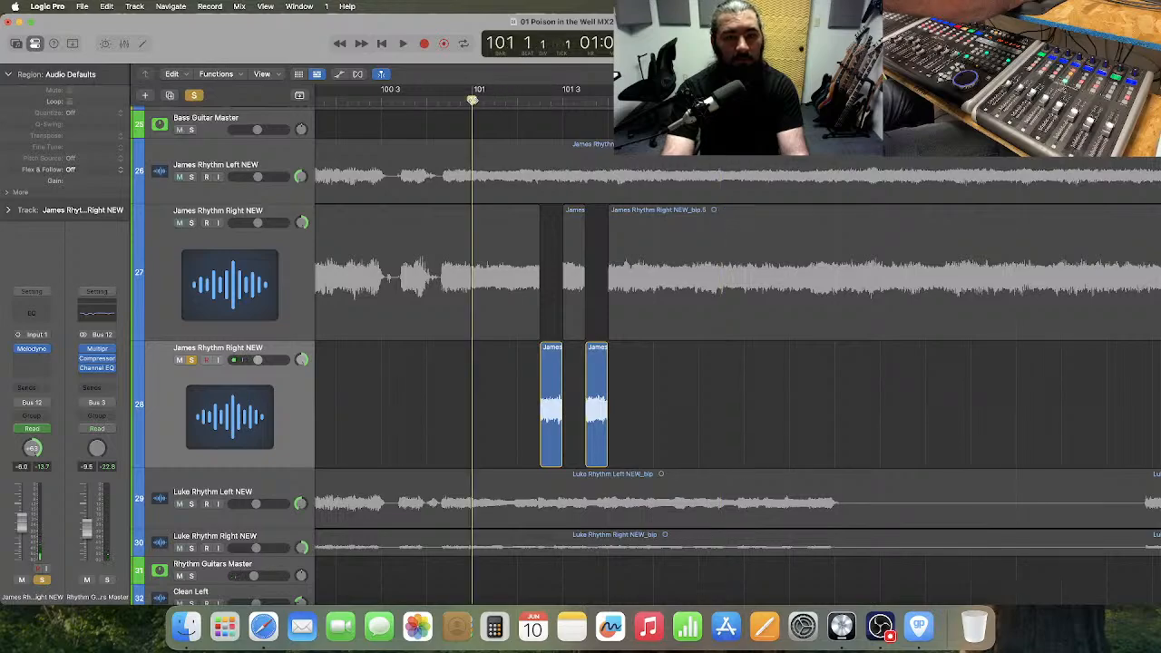
key(space)
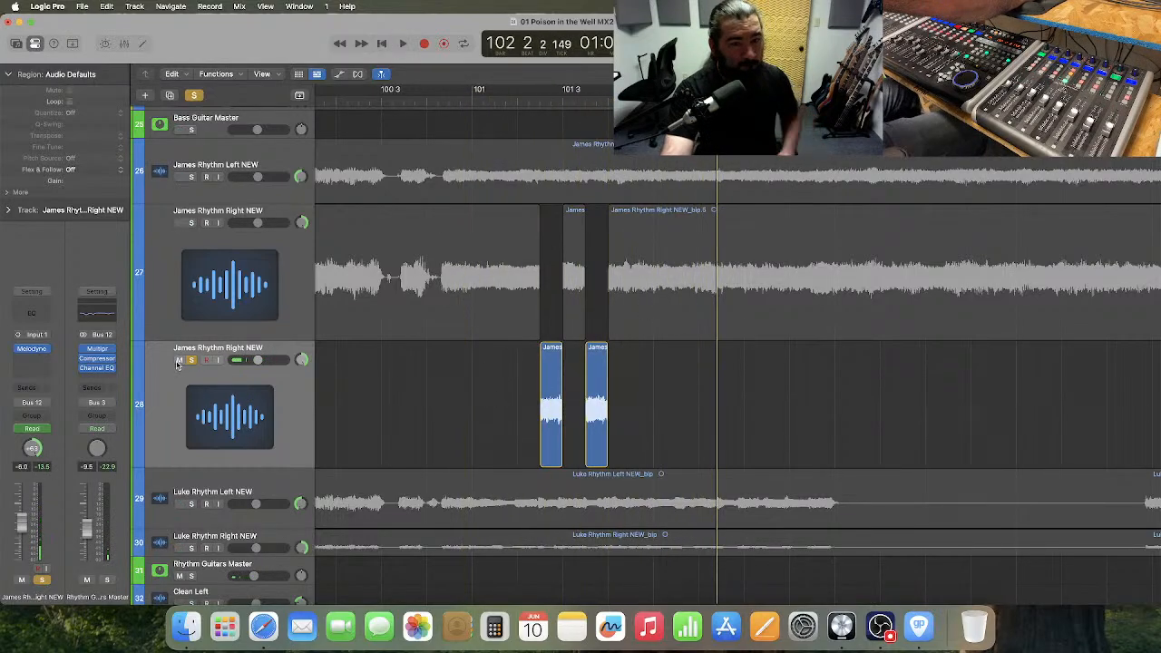
click(434, 390)
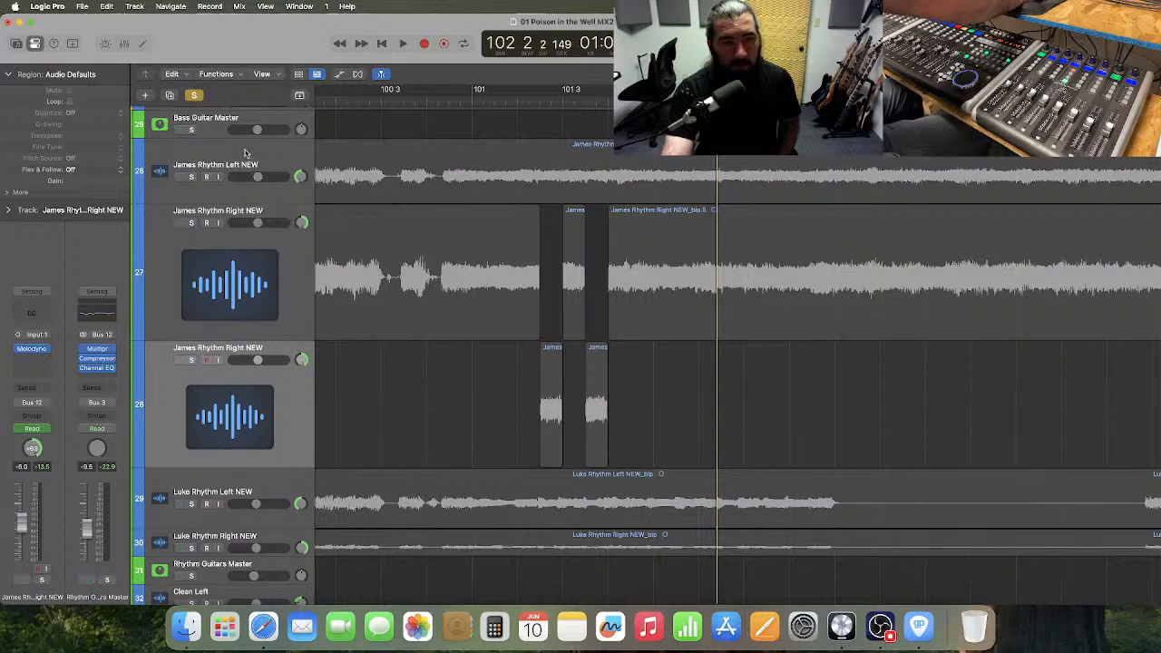
click(192, 360)
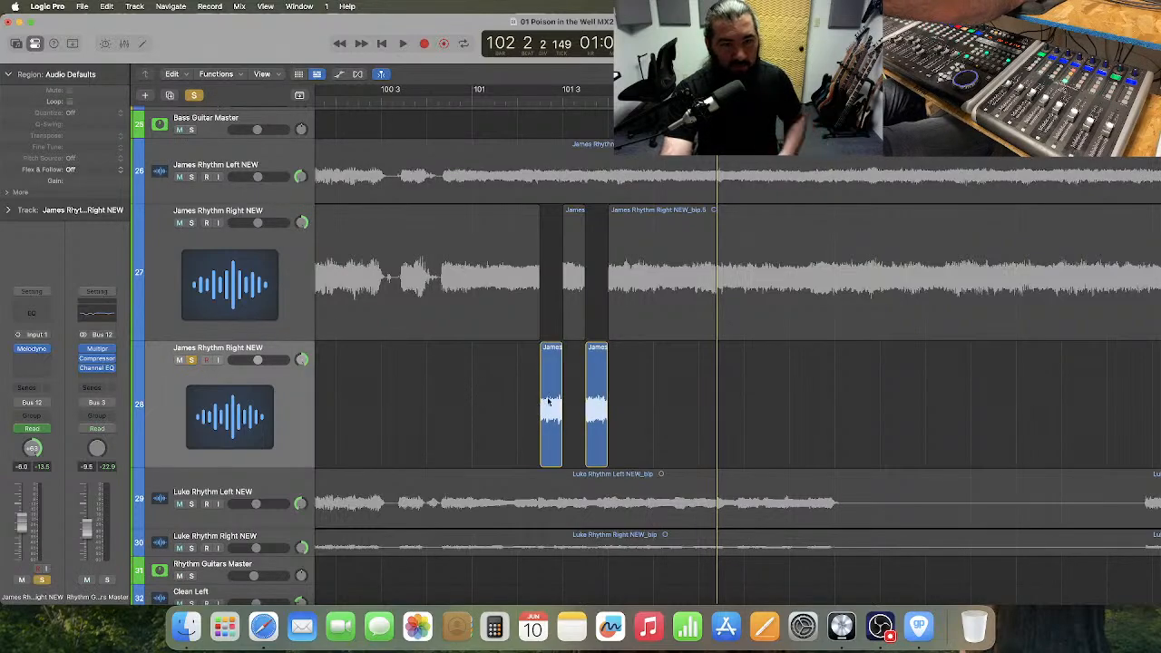
Bounce track 28's first slice in place to a new track, leaving the source, including the audio tail in the file, with Normalize Off.
click(548, 401)
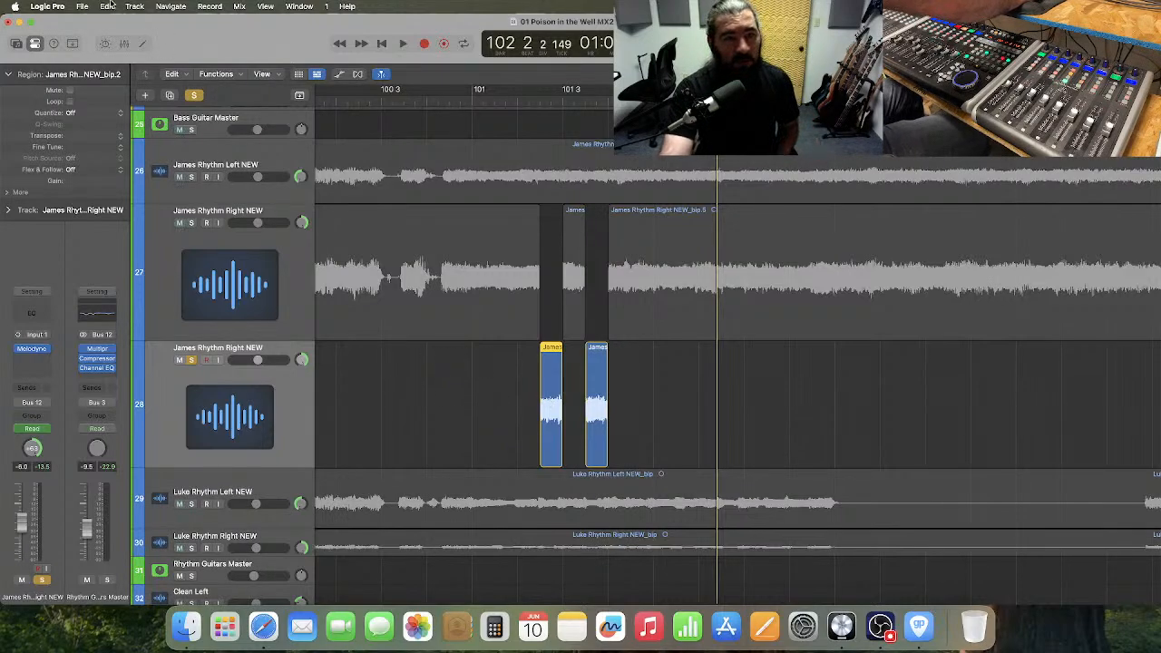
click(83, 6)
mouse_move(136, 291)
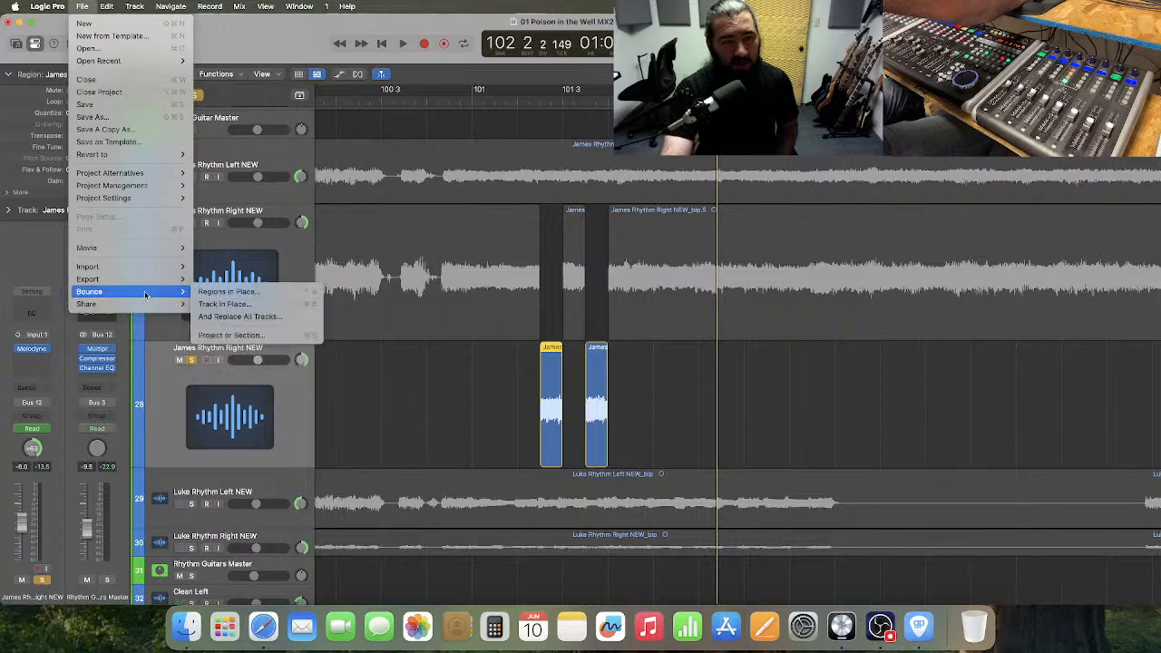
click(227, 292)
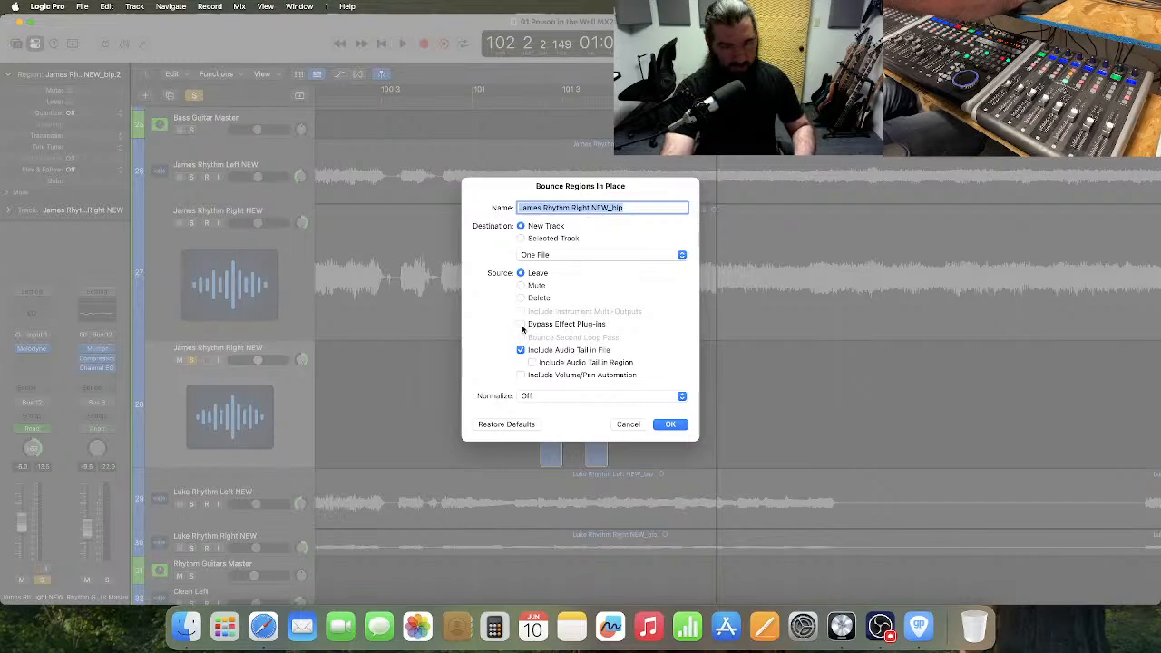
click(671, 425)
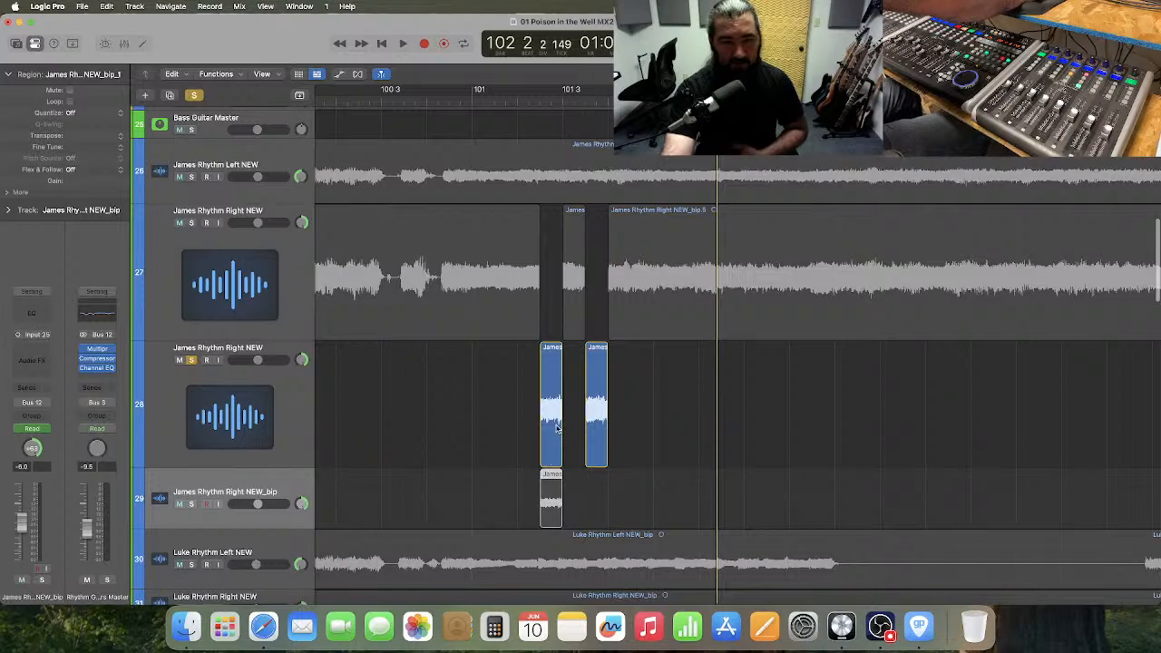
Delete the already bounced first slice from track 28 and bounce the remaining slice in place to a new track.
click(554, 487)
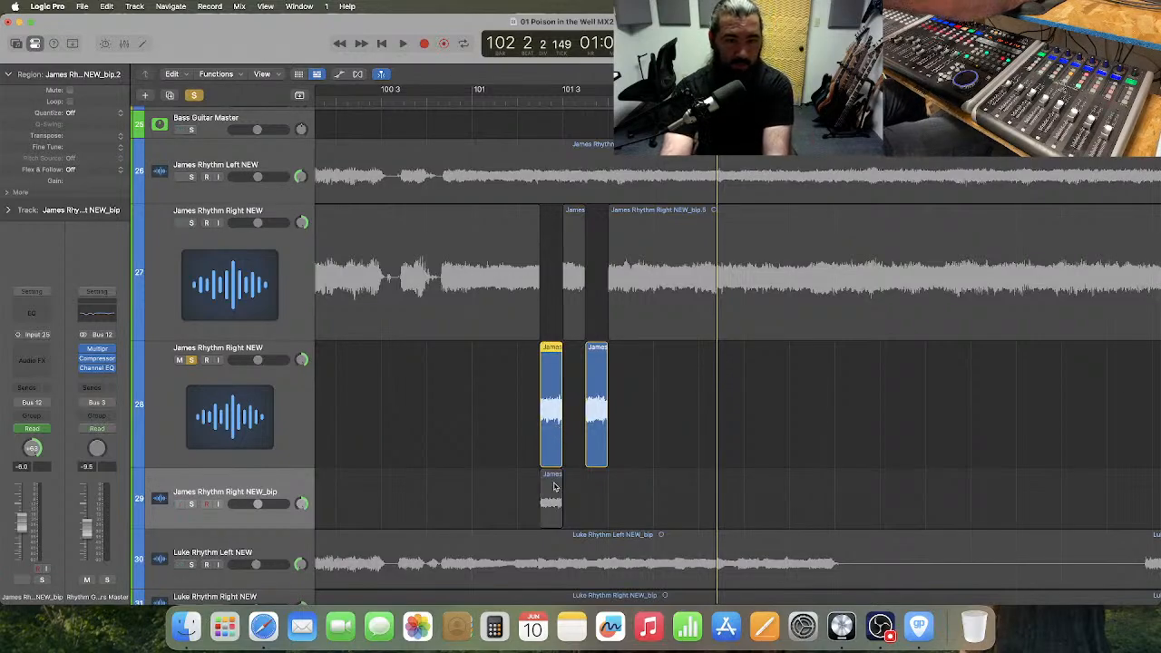
key(Delete)
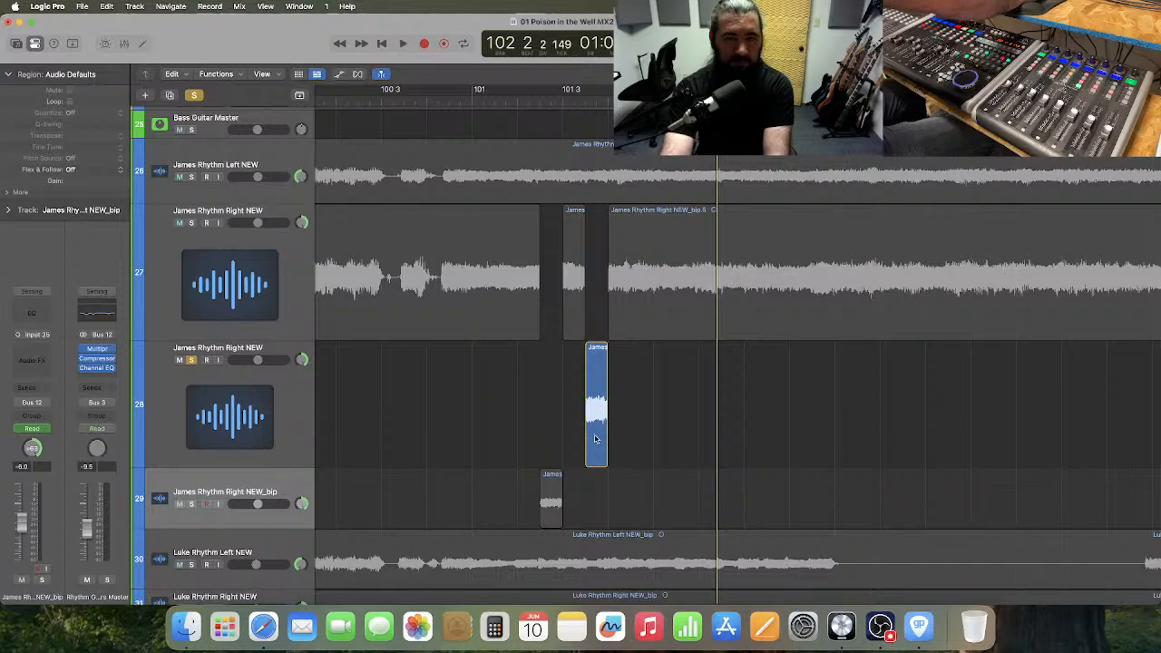
click(596, 439)
click(83, 7)
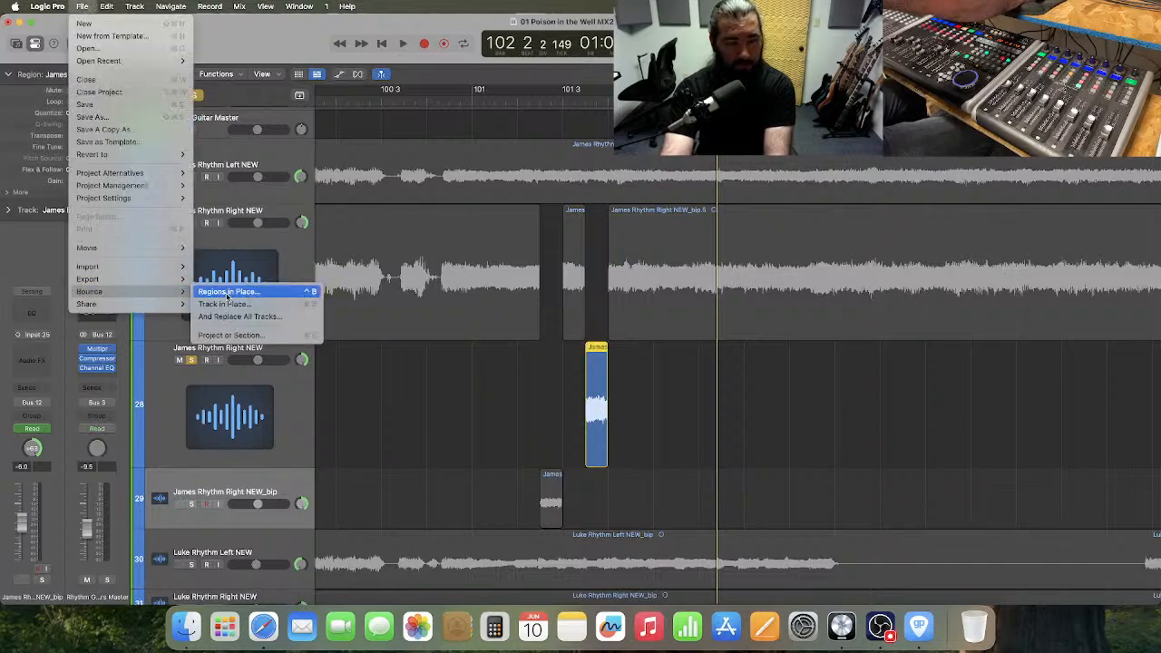
click(227, 298)
key(Return)
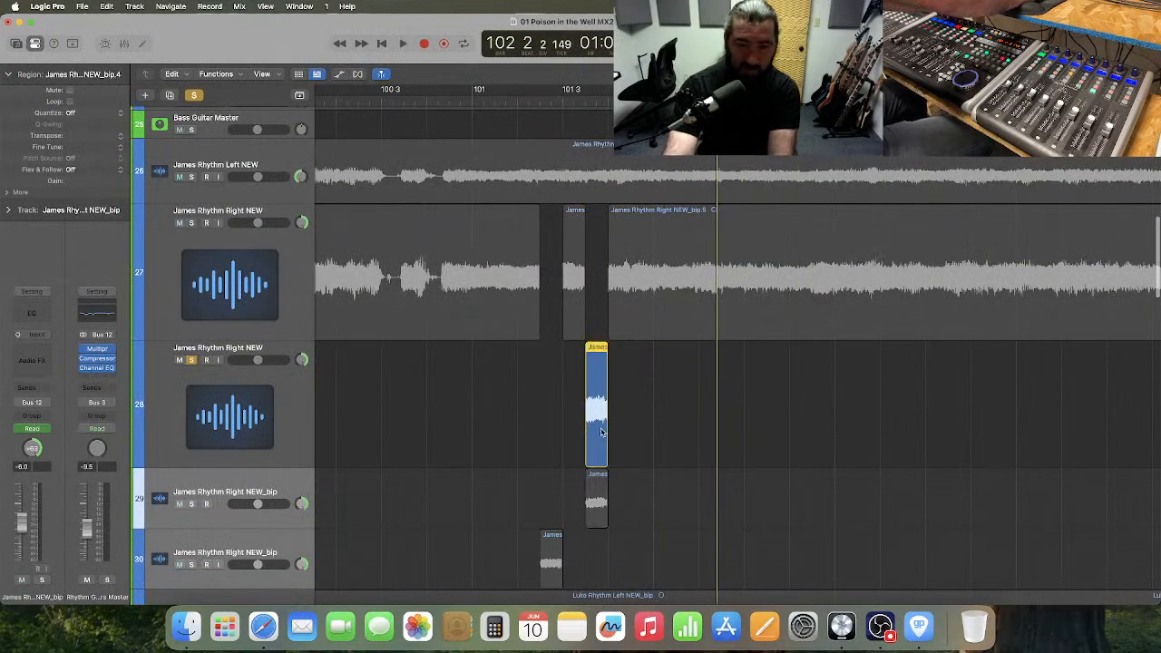
Delete the remaining Melodyne source slice and the emptied duplicate James Rhythm Right NEW track 28.
click(396, 421)
key(Delete)
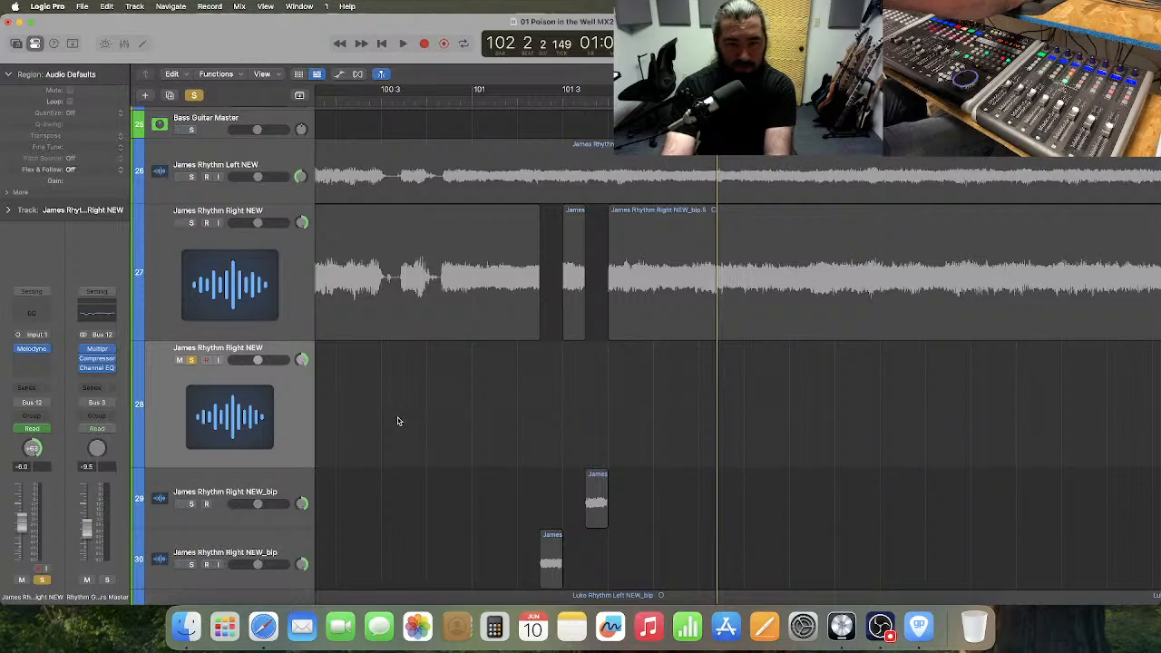
key(super+Delete)
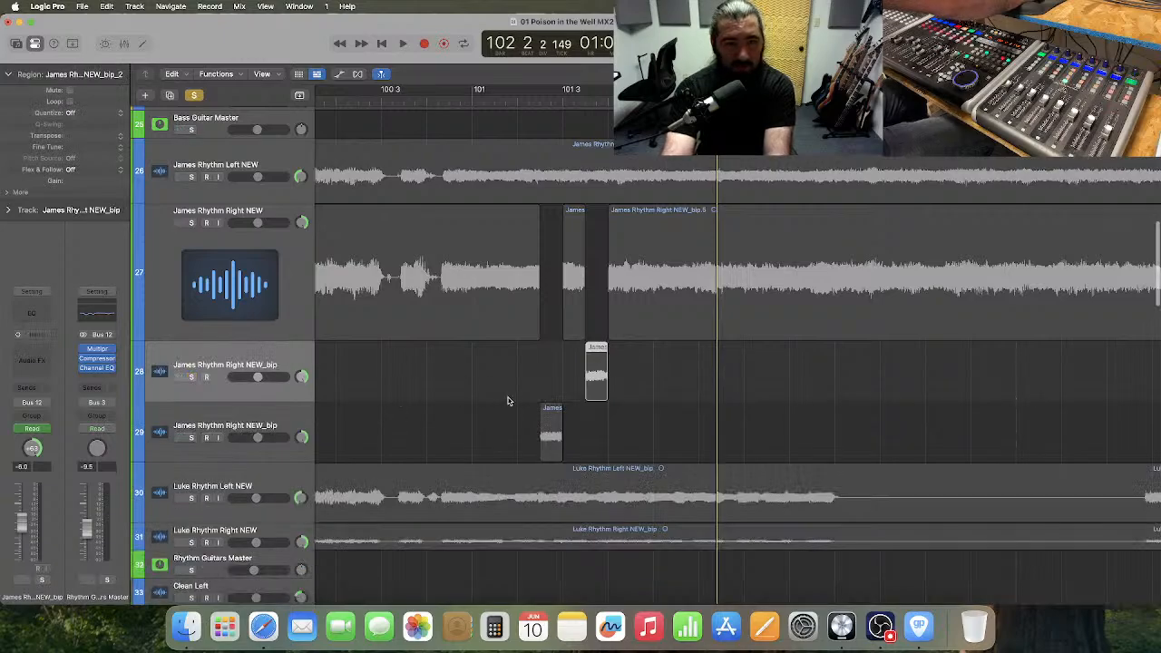
Move both bounced slices up into the gaps on track 27 and delete the two emptied bounce tracks.
mouse_move(594, 348)
mouse_down()
mouse_move(594, 381)
mouse_move(593, 335)
mouse_up()
drag(552, 410, 552, 336)
click(281, 358)
shift+click(288, 421)
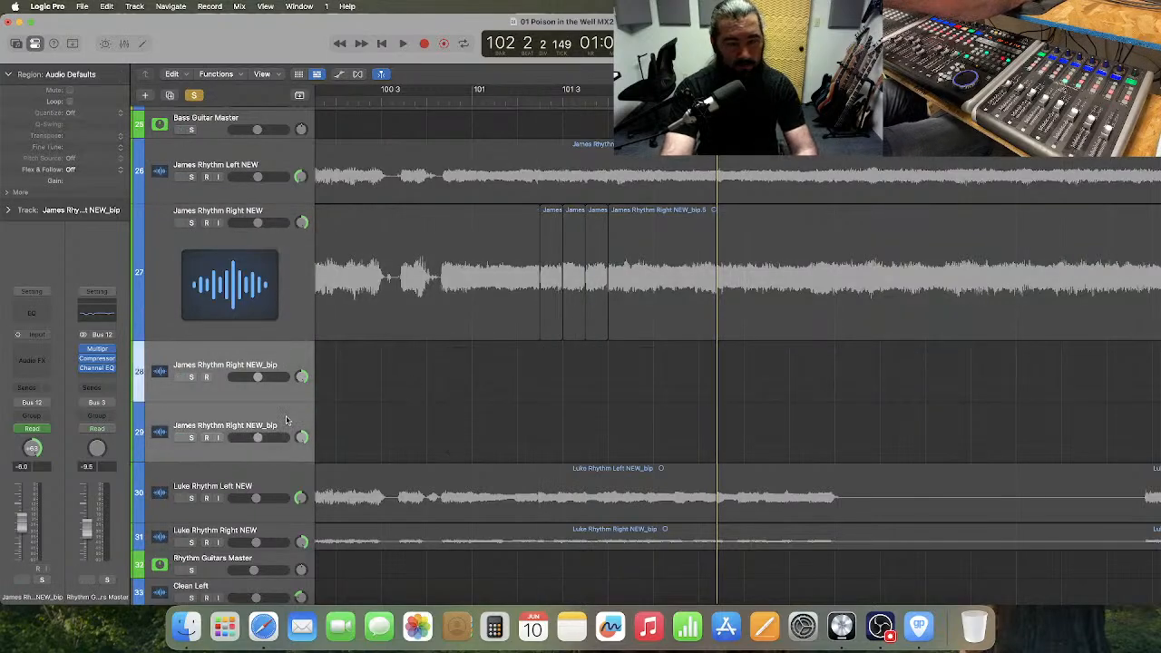
key(super+Delete)
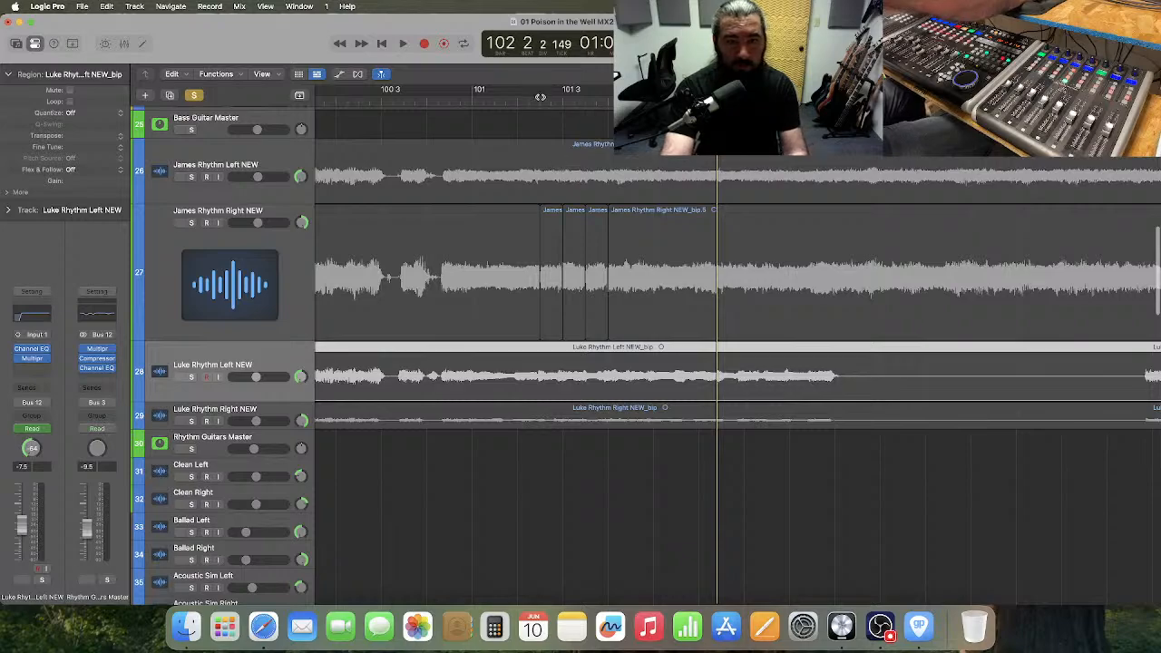
Select the original regions preceding each retuned slice on track 27 and extend their ends slightly to overlap the slices.
click(539, 101)
key(super+Right)
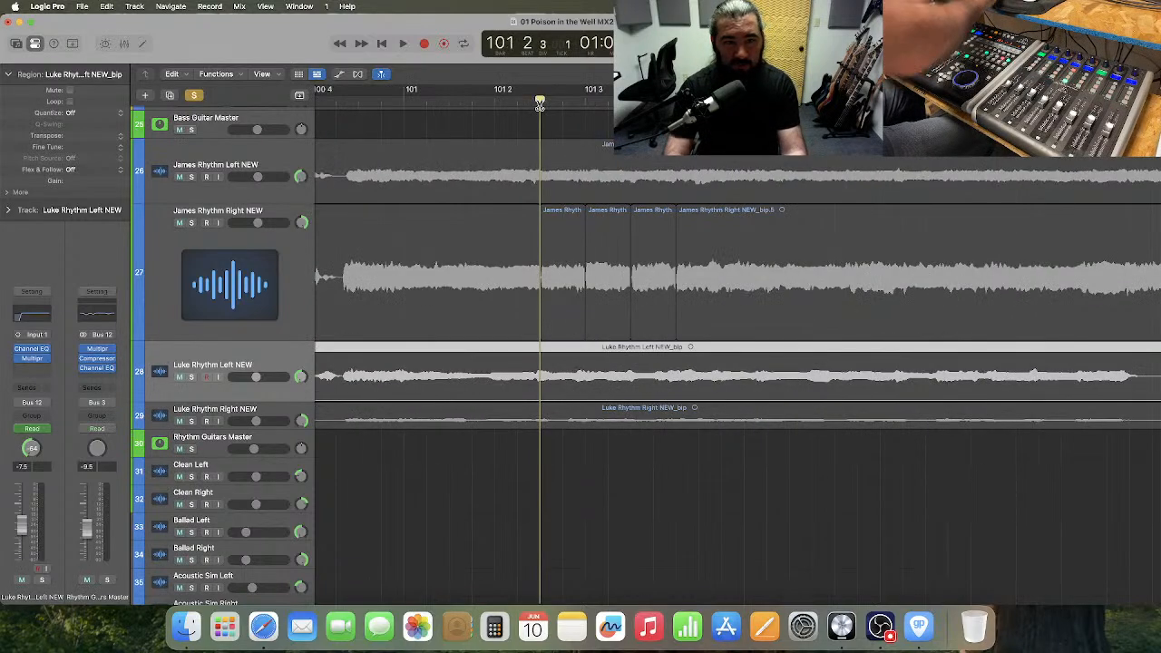
click(532, 309)
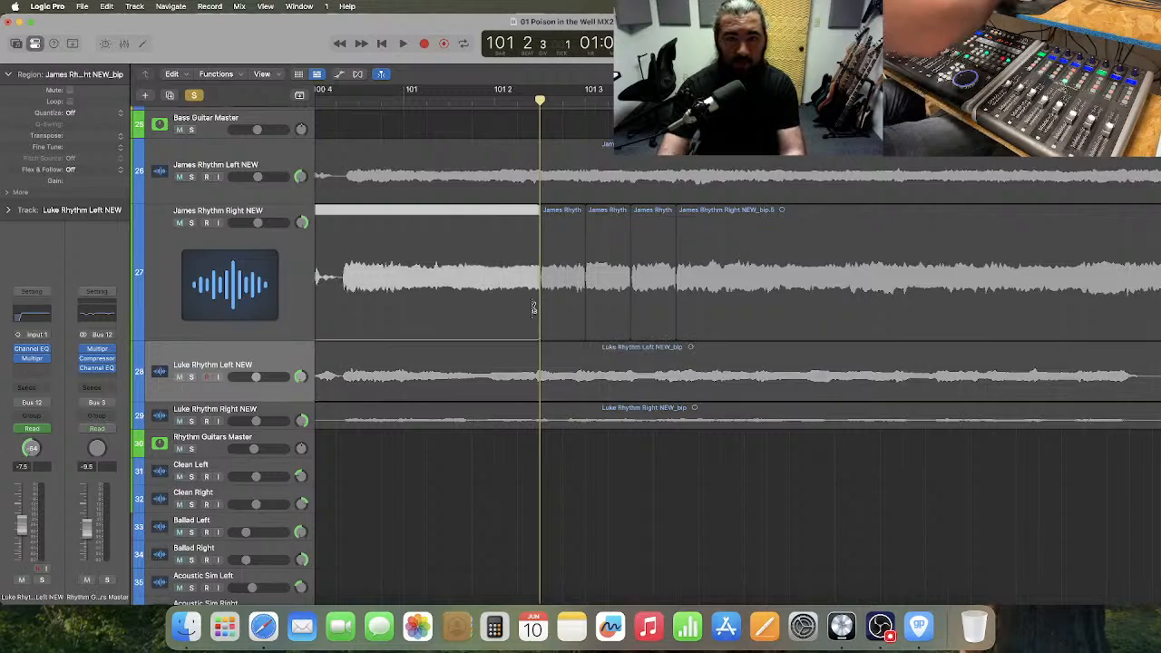
key(super+Right)
key(super+Right)
scroll(540, 305, left, 4)
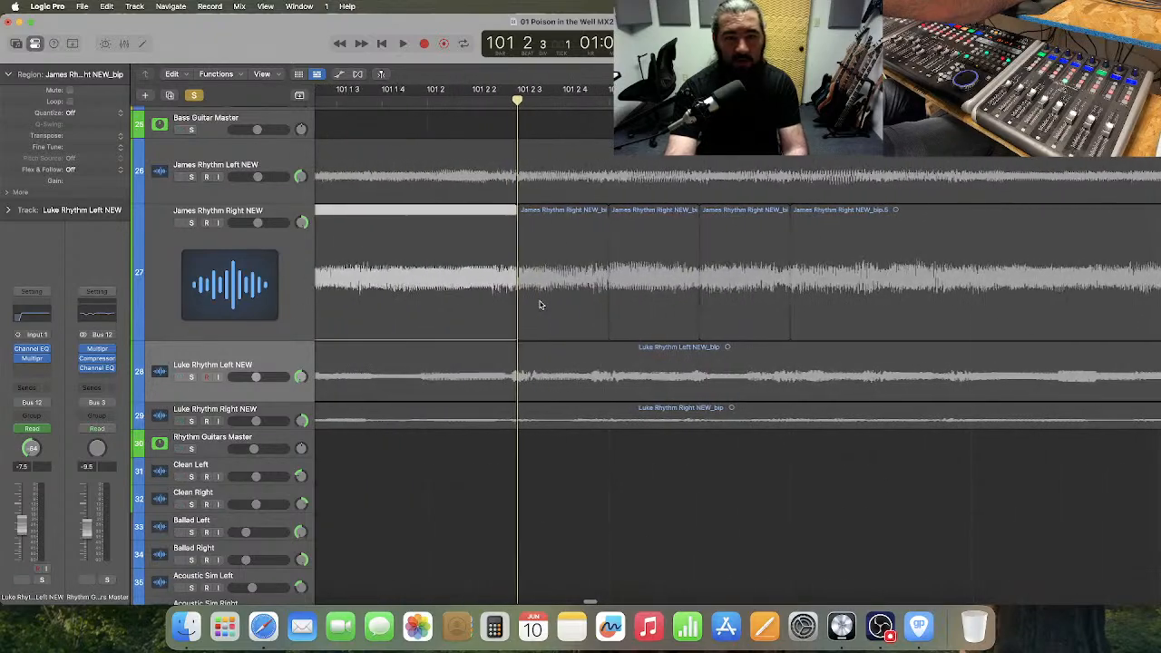
click(659, 308)
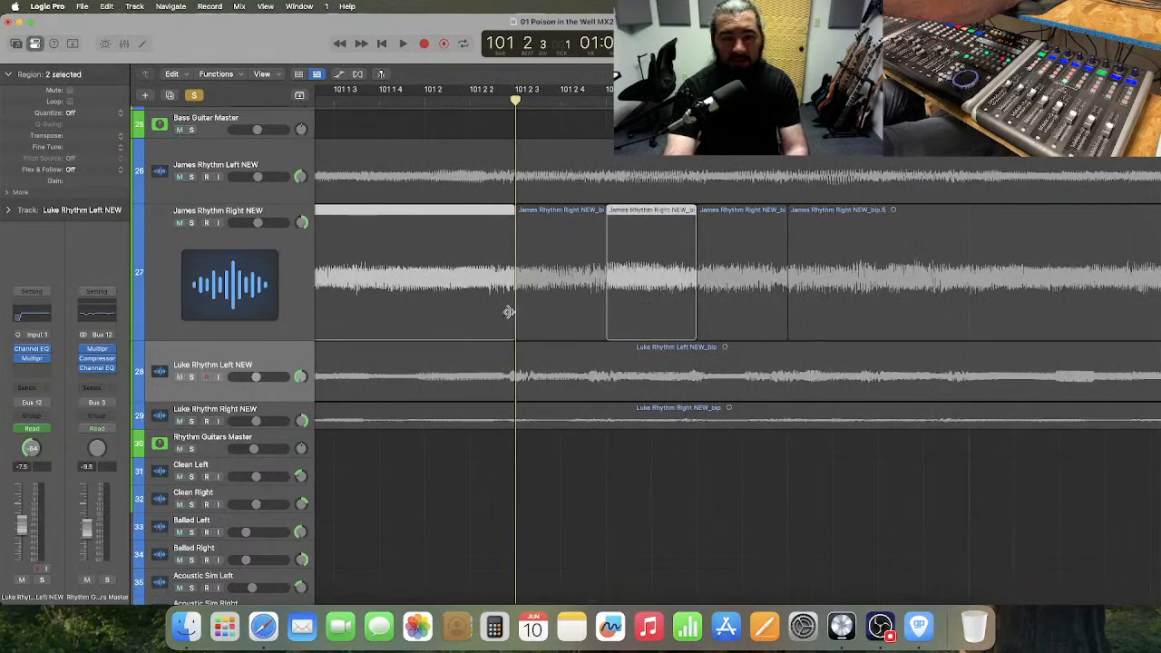
key(super+Right)
key(super+Right)
key(super+Right)
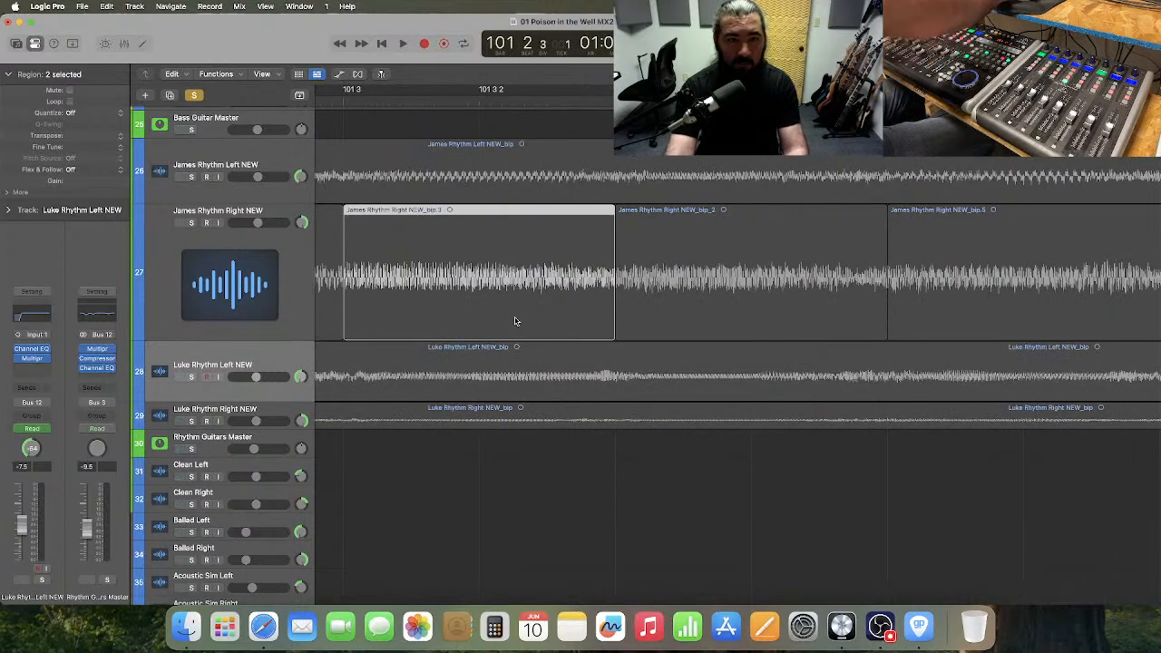
scroll(515, 322, left, 5)
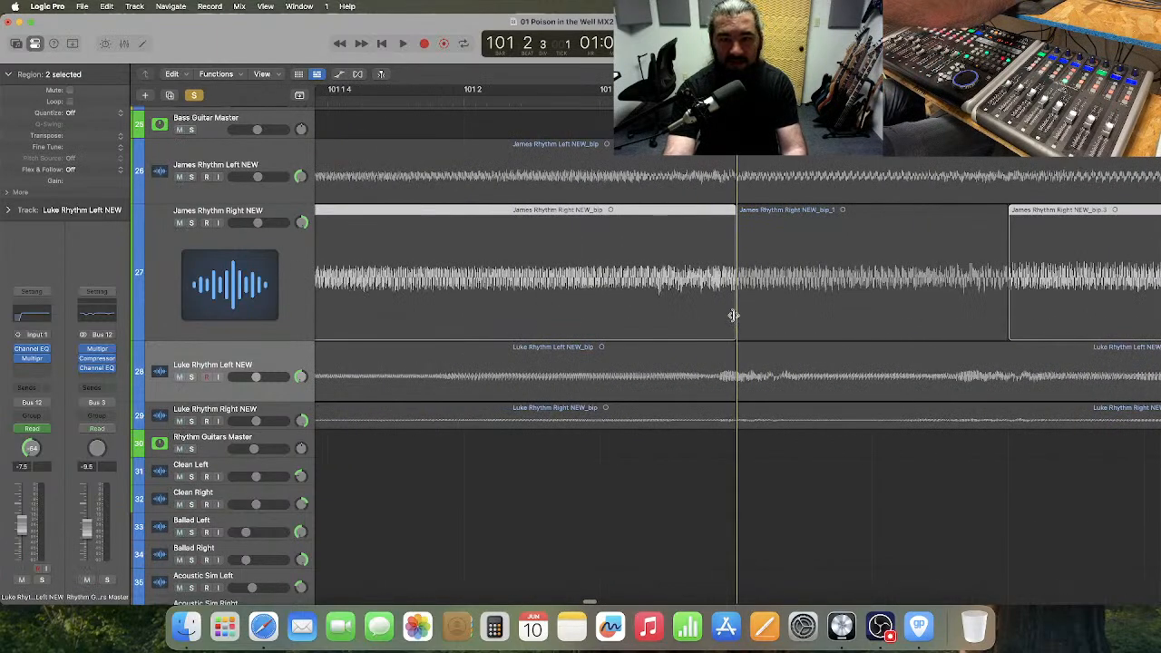
drag(734, 315, 737, 316)
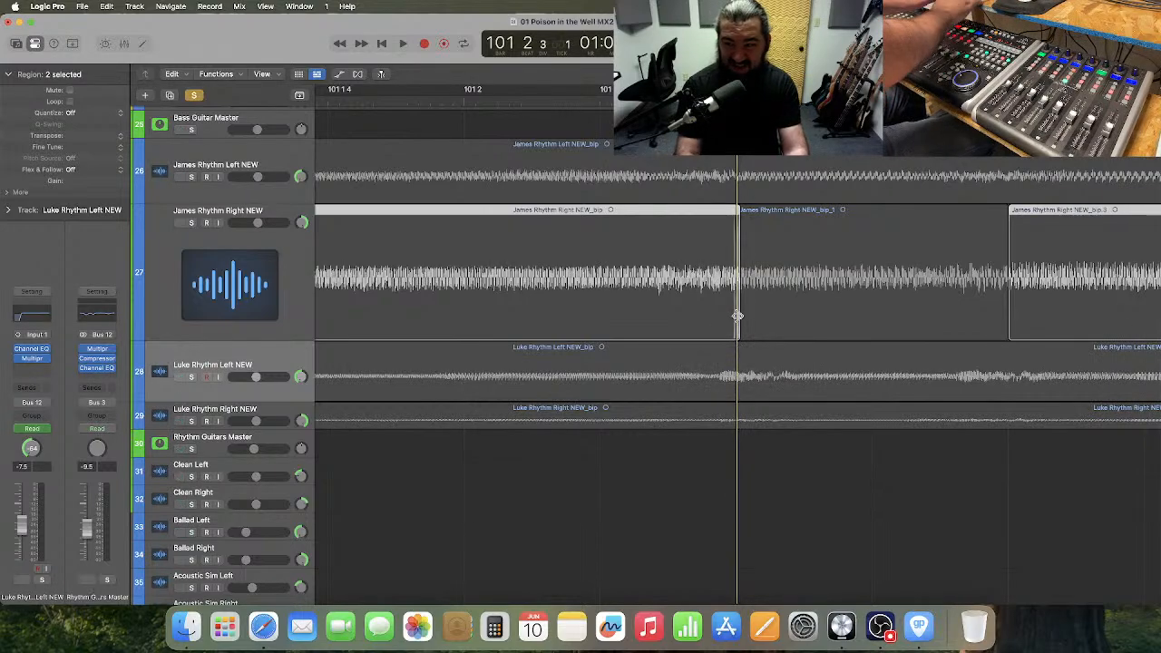
Select the original regions following each retuned slice on track 27 and extend their starts slightly back over the slices.
scroll(738, 322, right, 5)
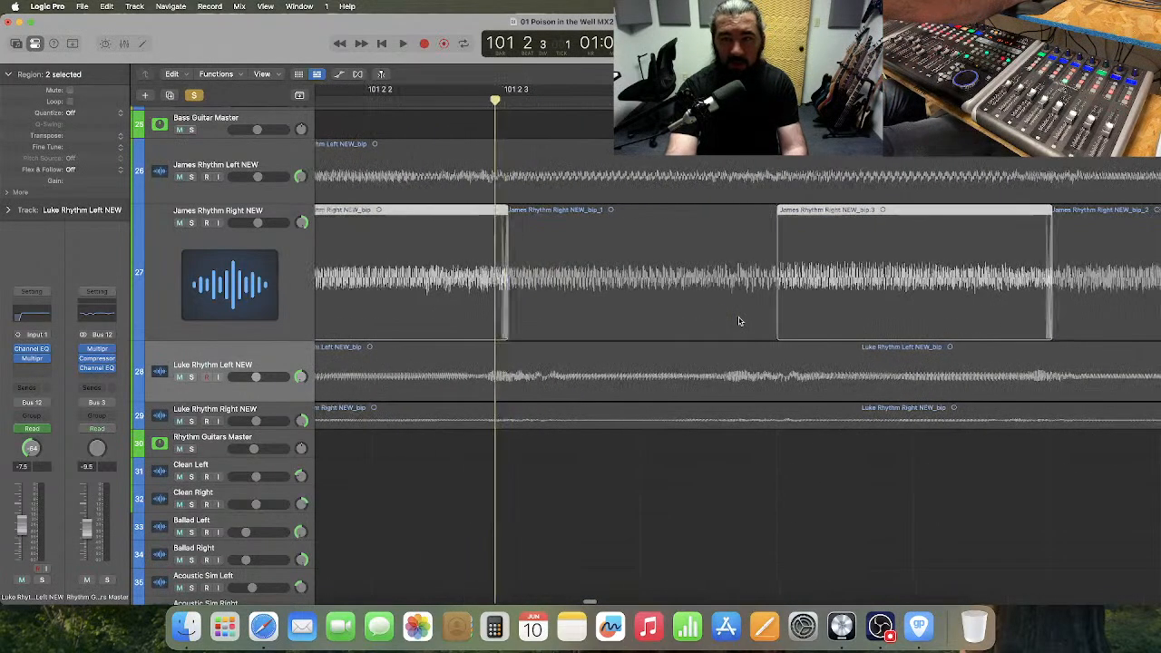
click(1025, 303)
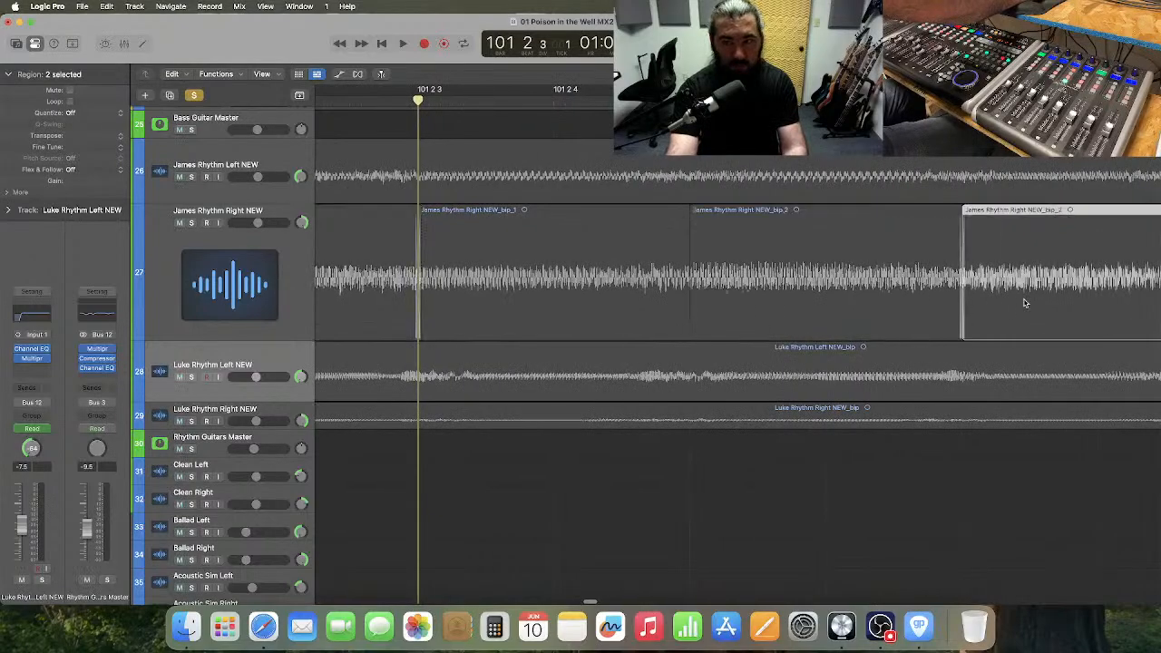
shift+click(562, 287)
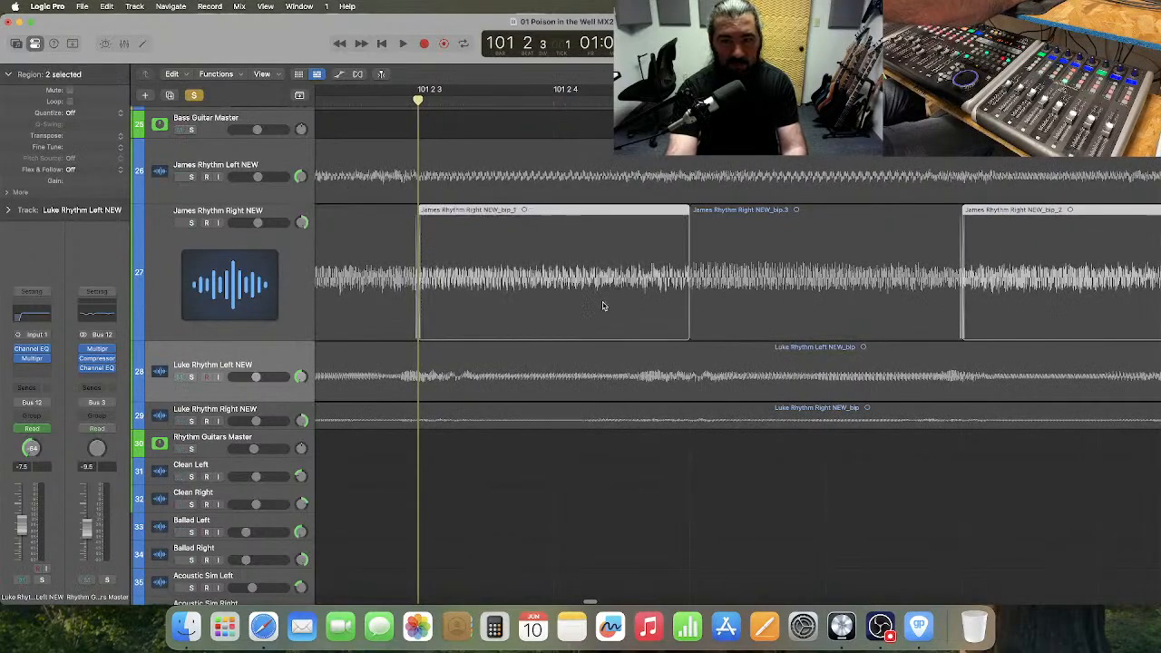
shift+click(575, 302)
scroll(611, 305, right, 4)
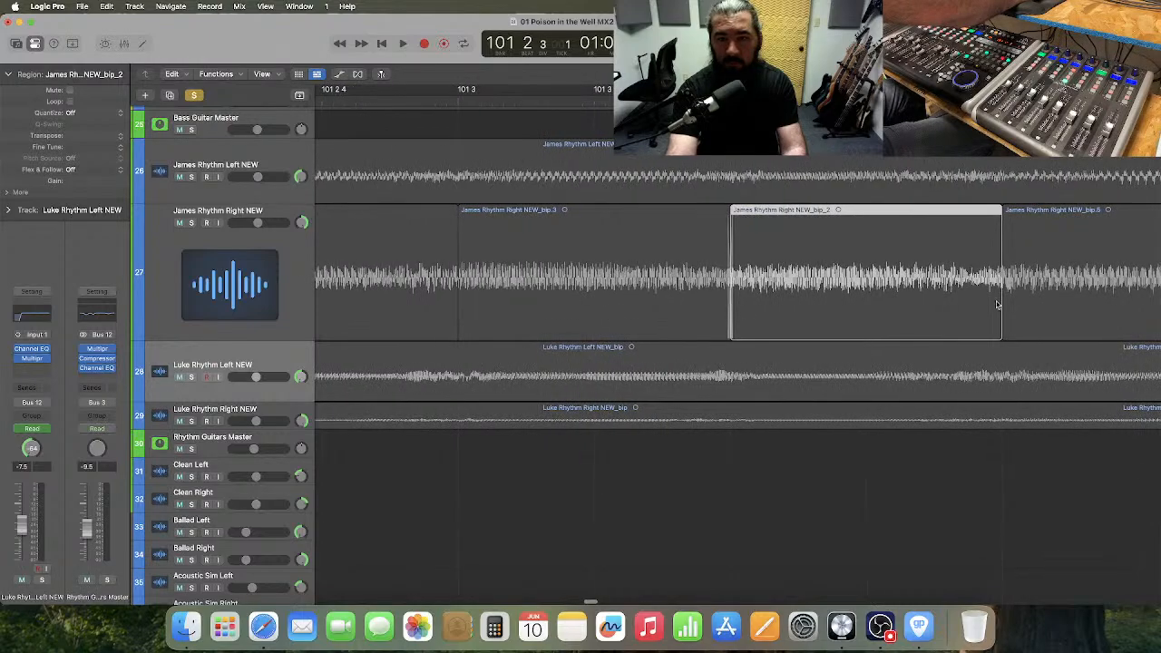
click(1043, 301)
shift+click(599, 291)
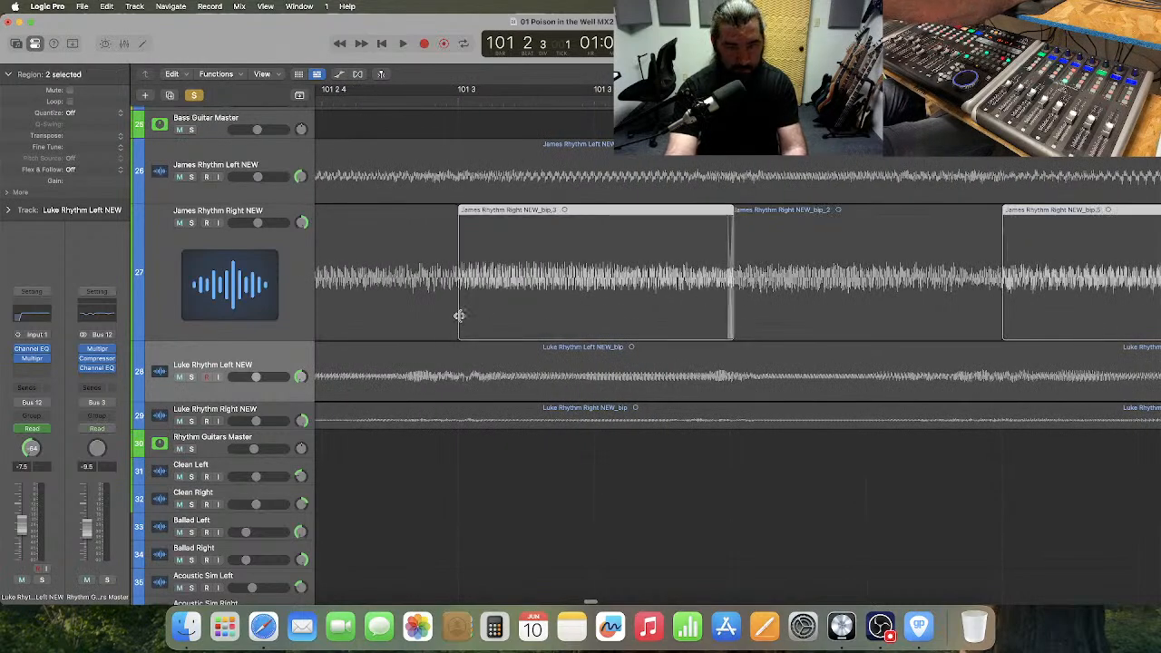
drag(459, 315, 455, 319)
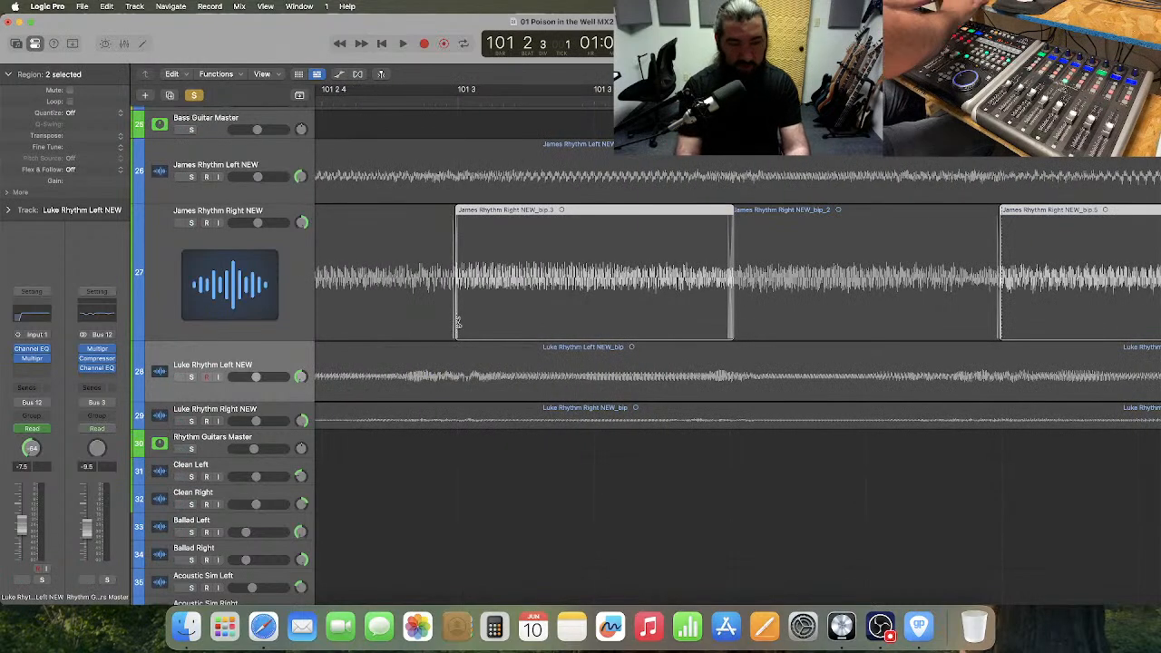
Solo track 27 and audition the repaired passage from just before bar 101 into bar 102.
key(super+Left)
key(super+Left)
key(super+Left)
key(super+Left)
key(super+Left)
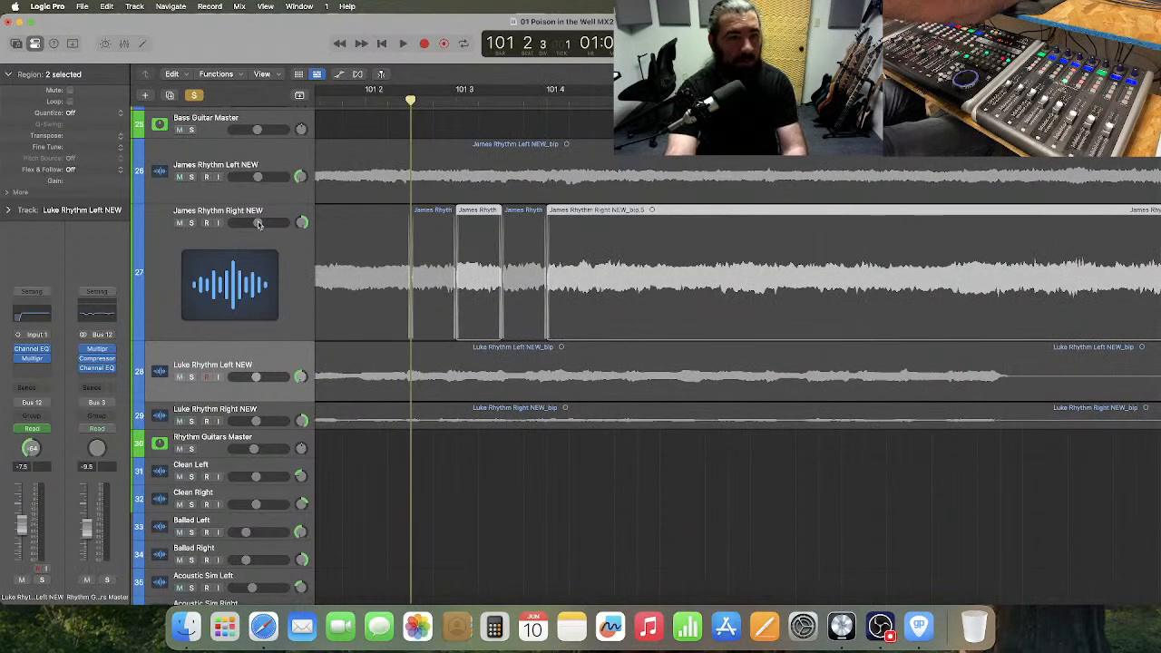
scroll(258, 242, left, 2)
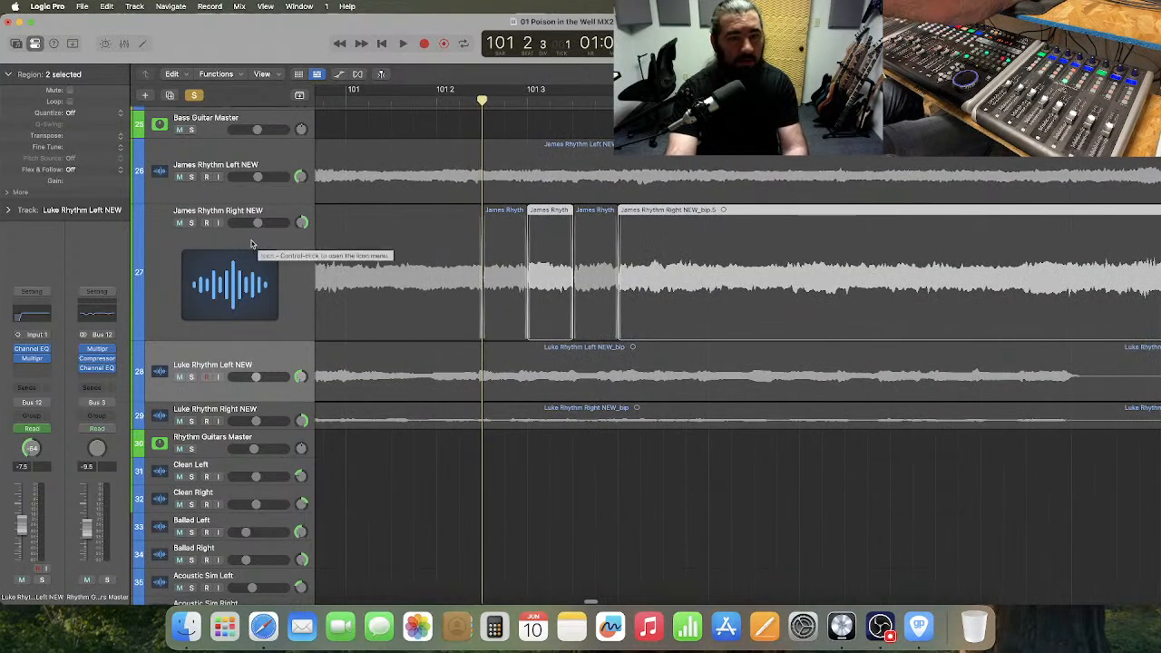
click(191, 228)
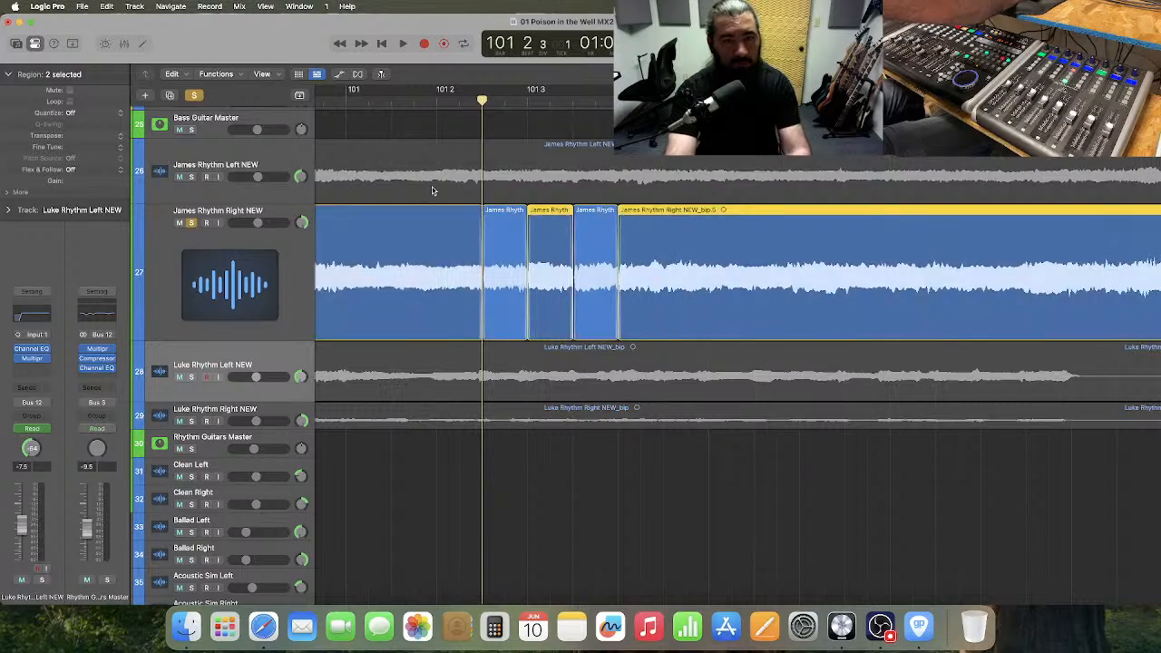
click(343, 101)
click(613, 534)
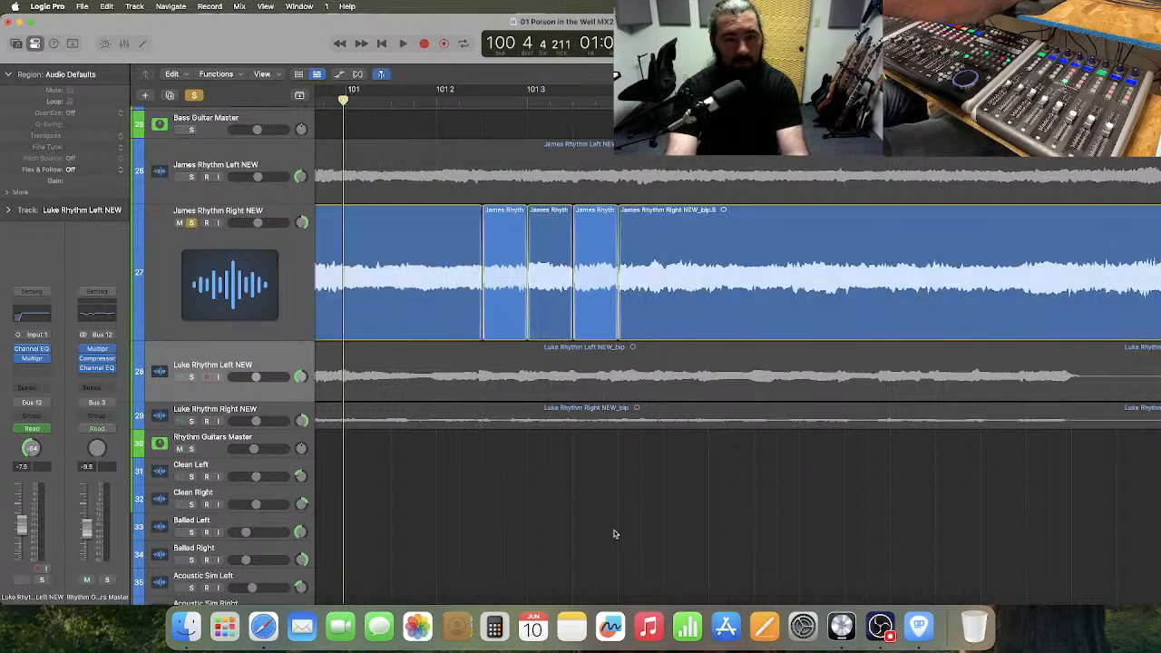
key(space)
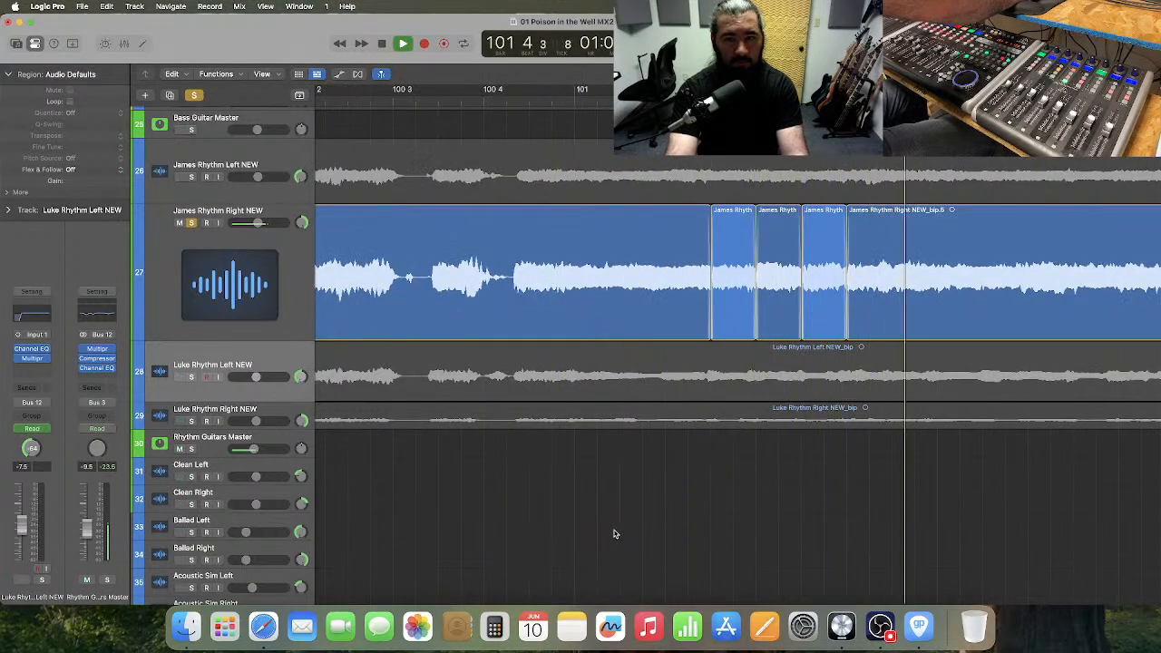
key(space)
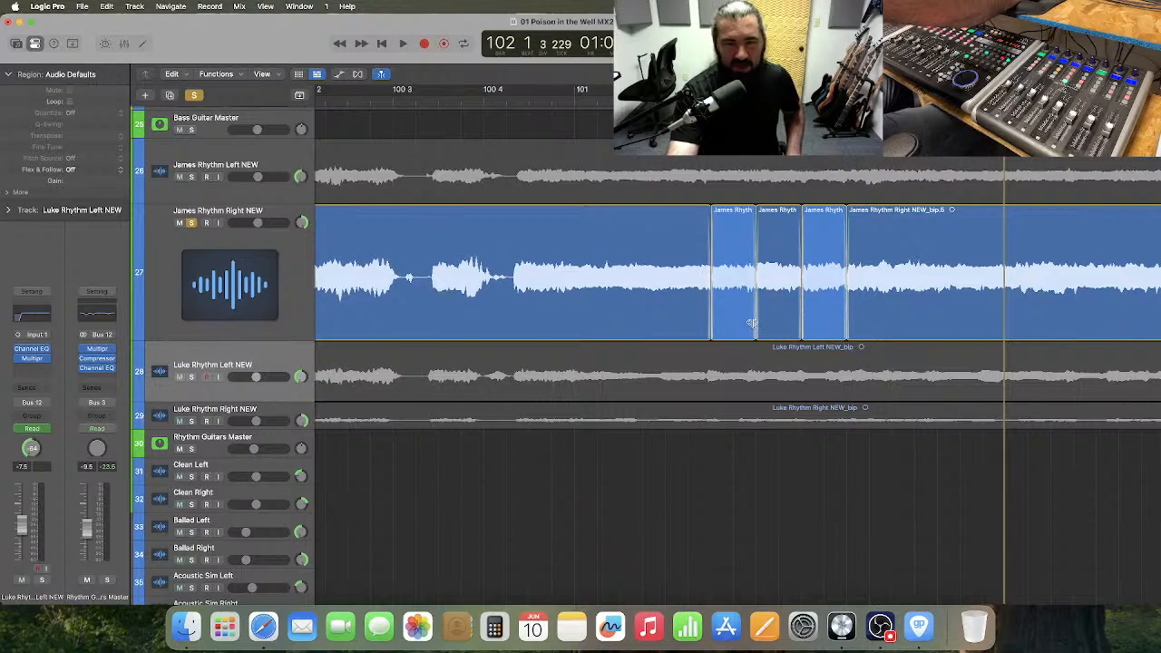
Recolor the two retuned slices on track 27 one shade darker blue to match the surrounding regions, and close the color palette.
click(858, 294)
shift+click(816, 297)
shift+click(780, 302)
shift+click(687, 304)
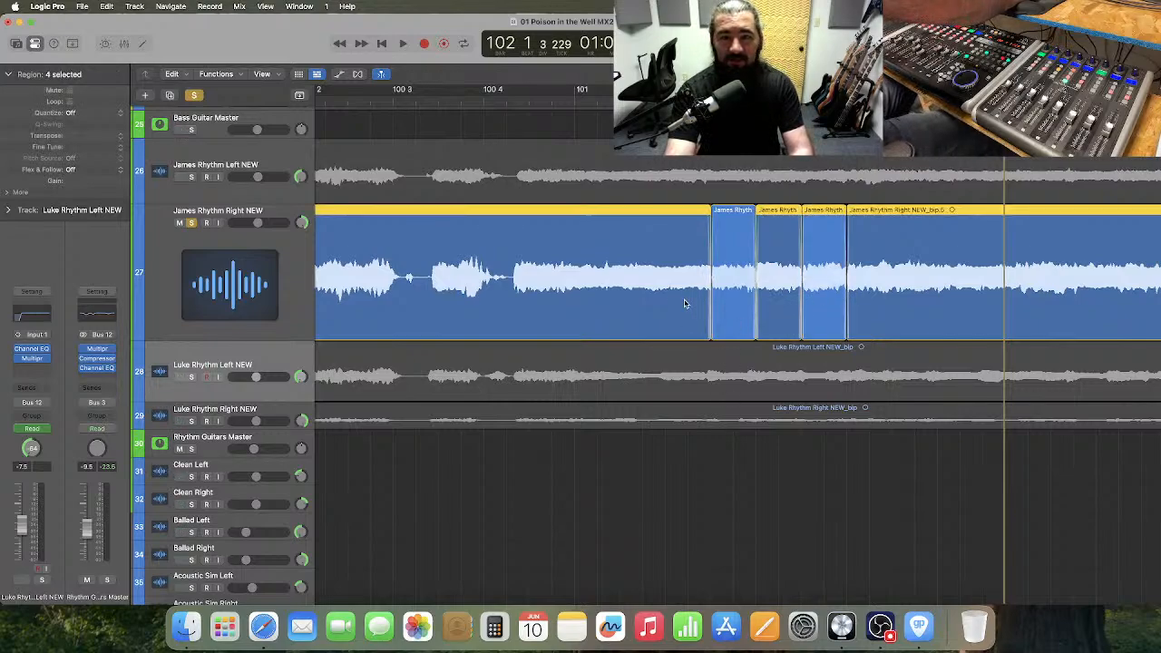
right_click(735, 299)
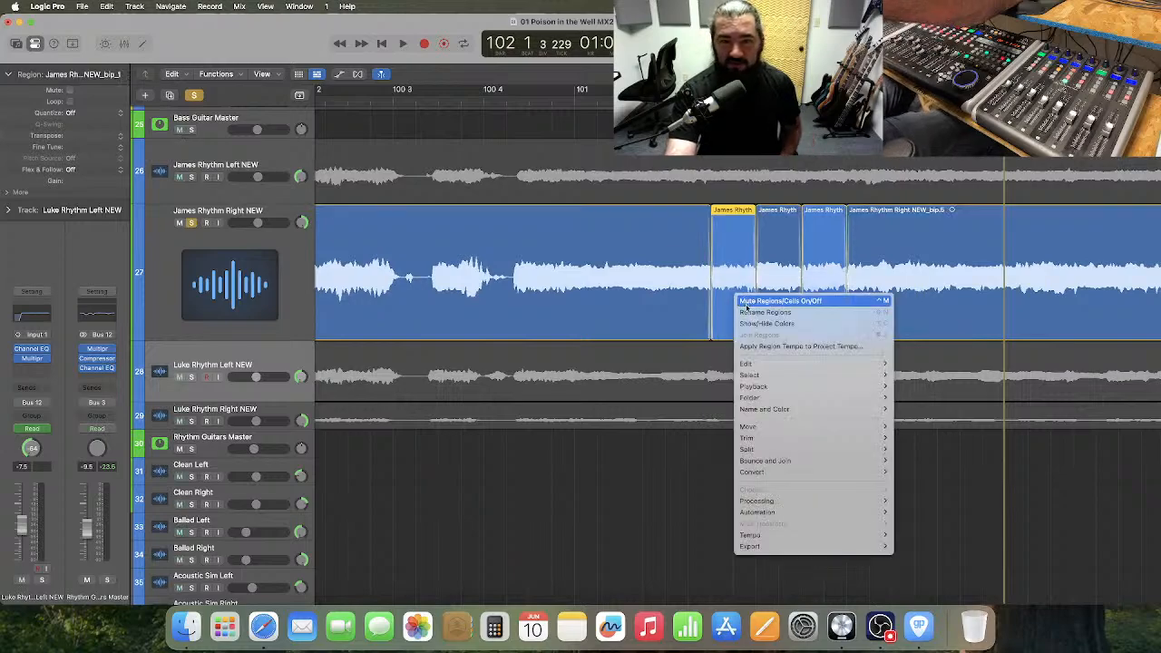
click(787, 324)
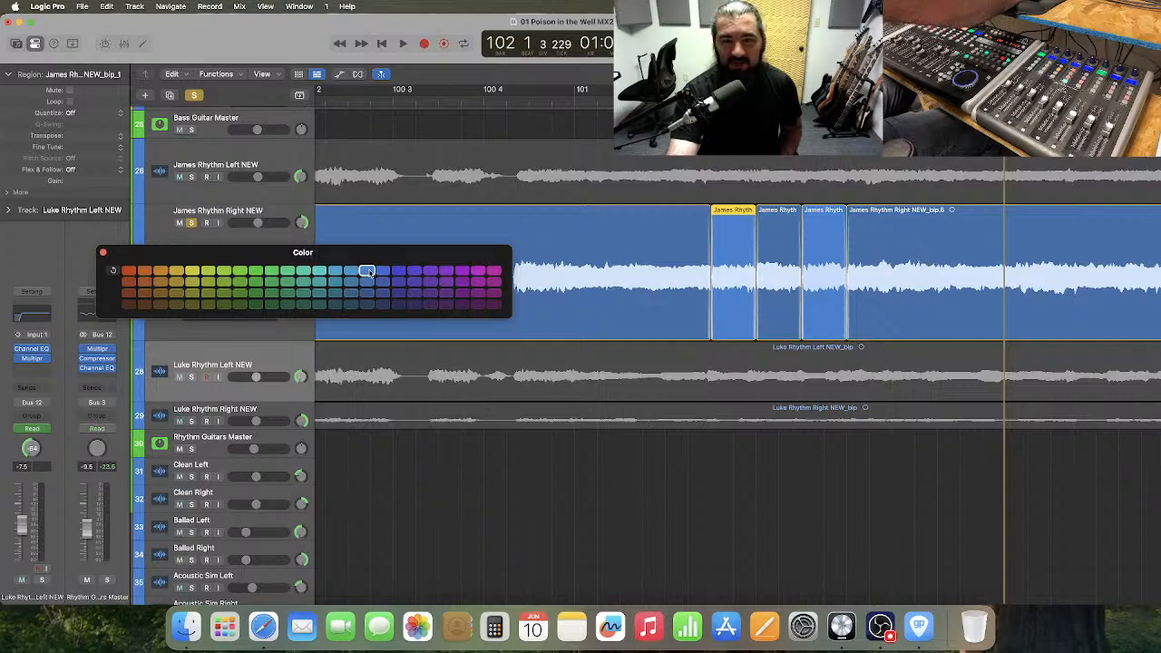
click(366, 282)
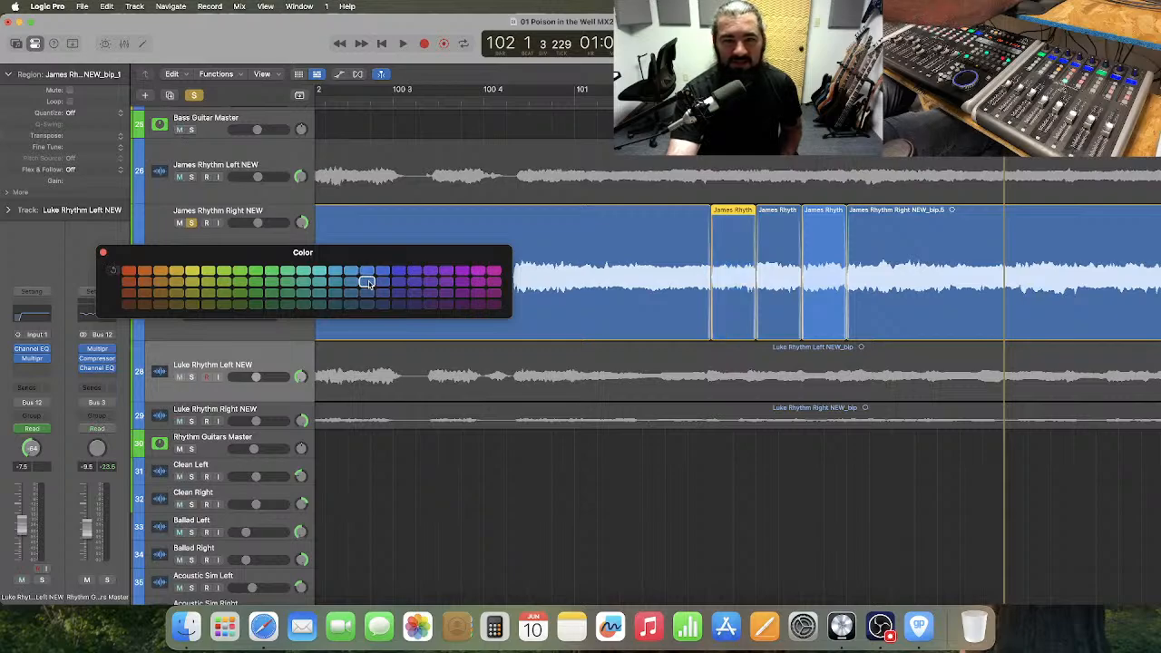
click(827, 297)
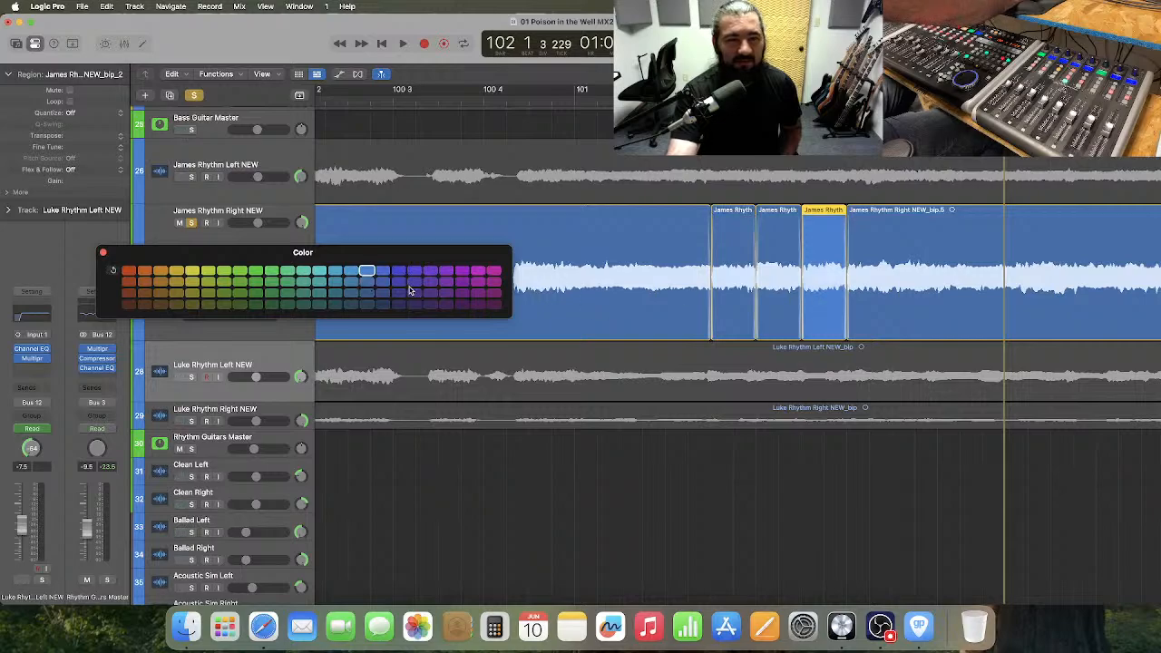
click(367, 283)
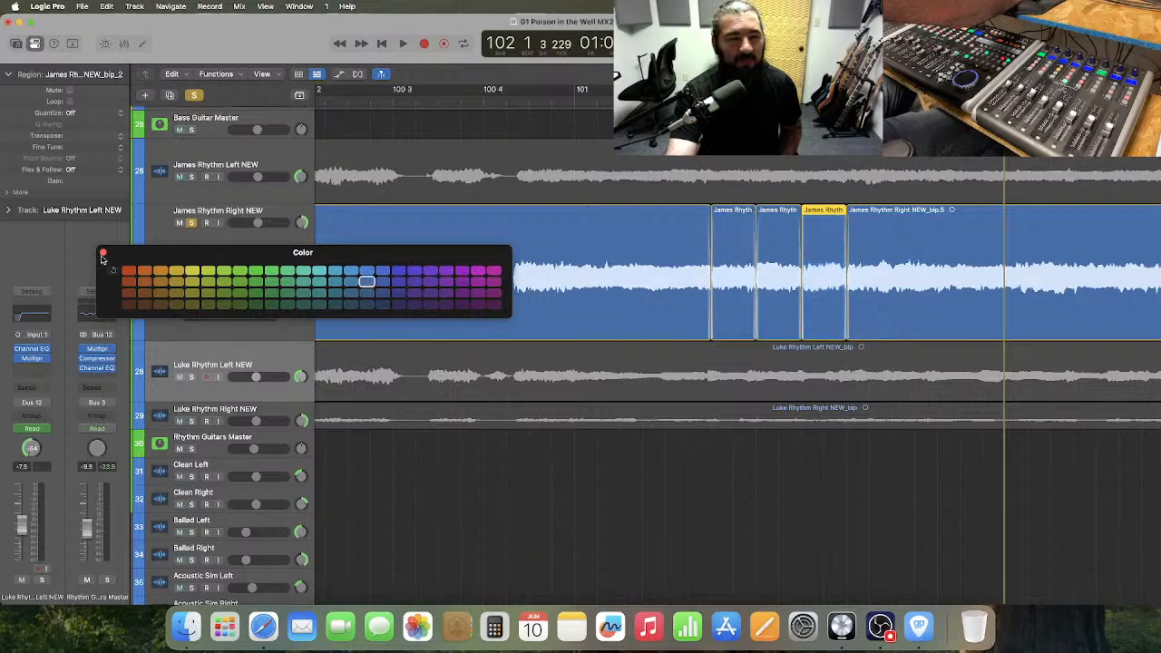
click(102, 254)
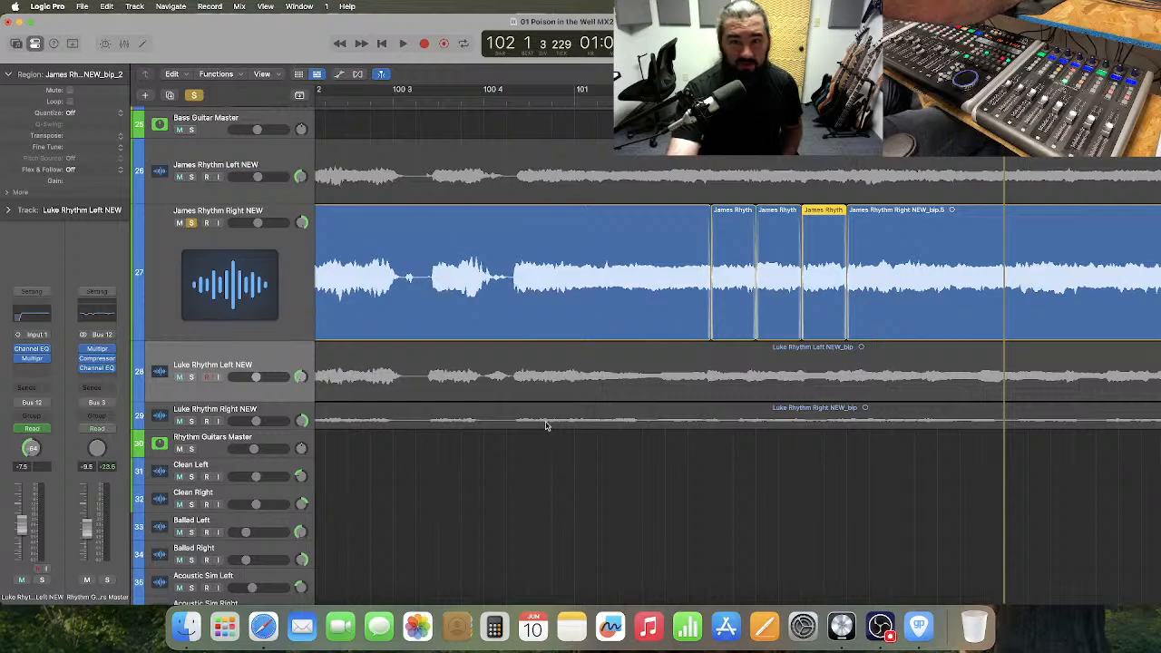
click(689, 478)
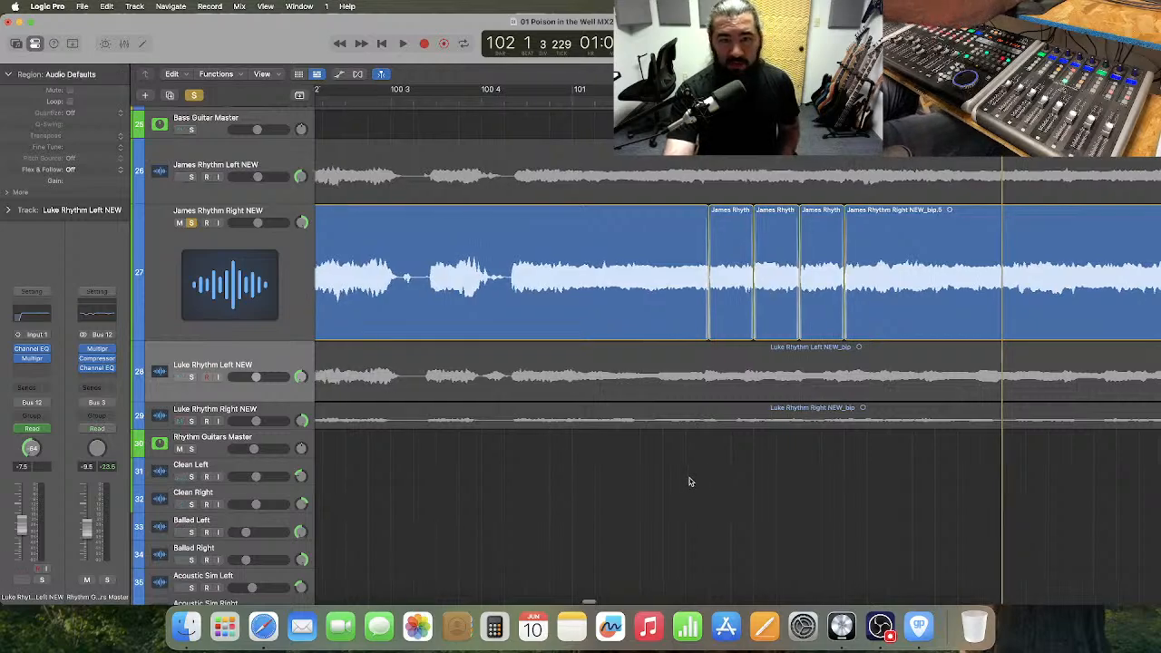
Try nudging the first retuned slice, at 101 2 3 on track 27, slightly earlier.
scroll(689, 481, right, 2)
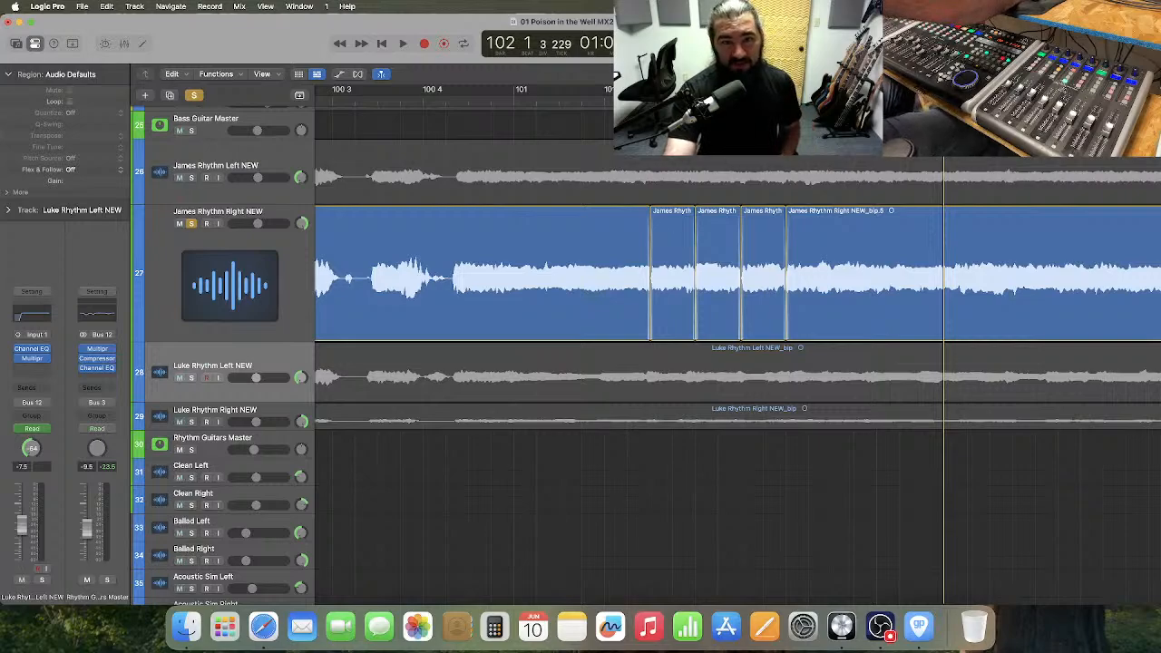
key(space)
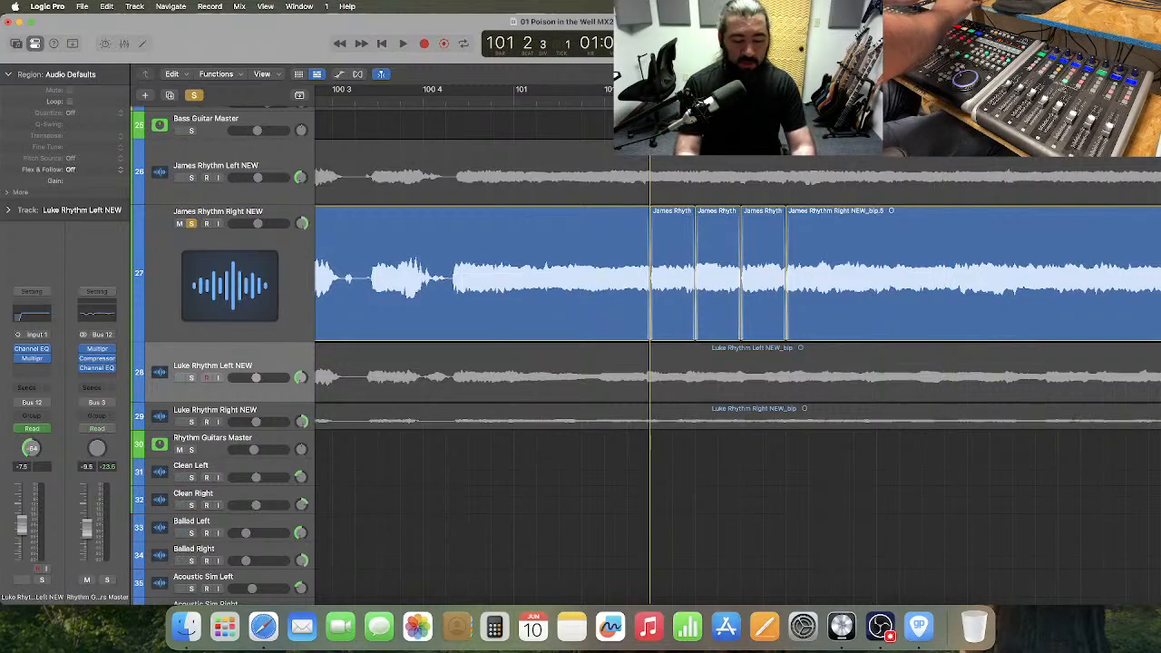
key(super+Right)
key(super+Right)
key(super+Right)
key(super+Right)
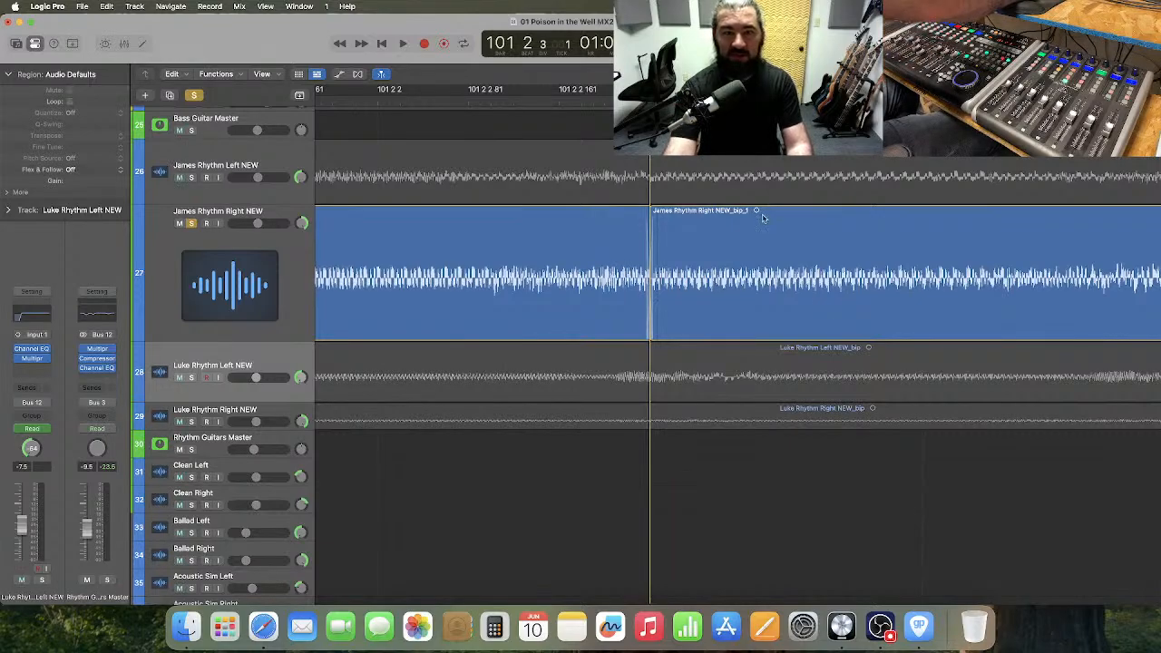
click(800, 294)
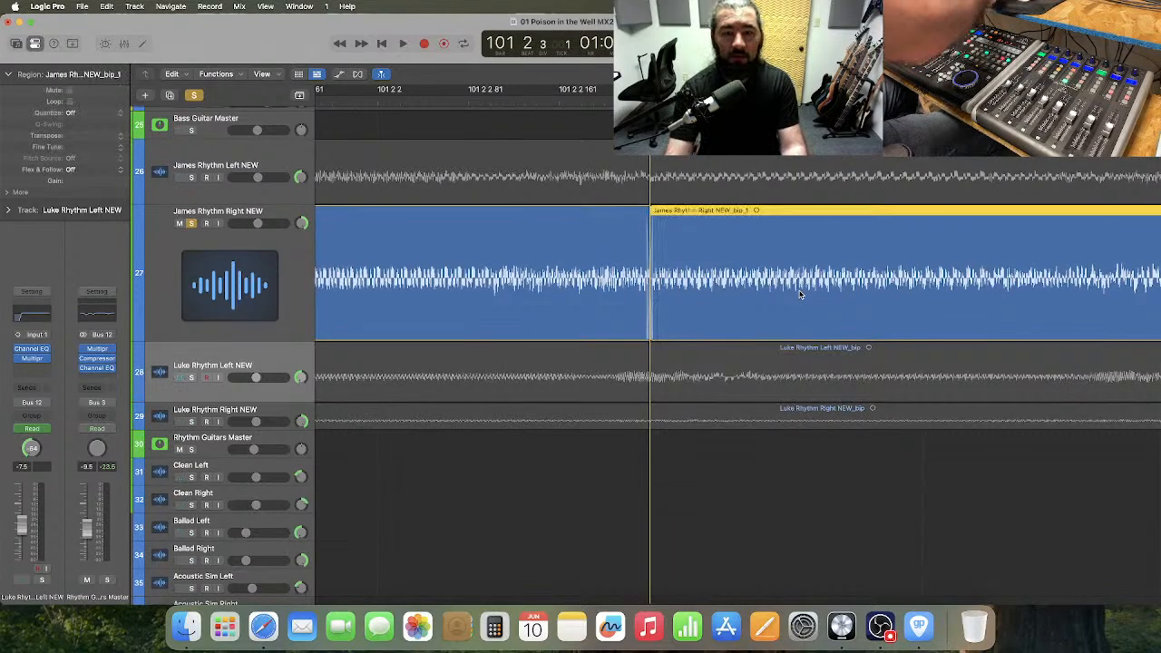
key(alt+Left)
key(alt+Left)
key(alt+Left)
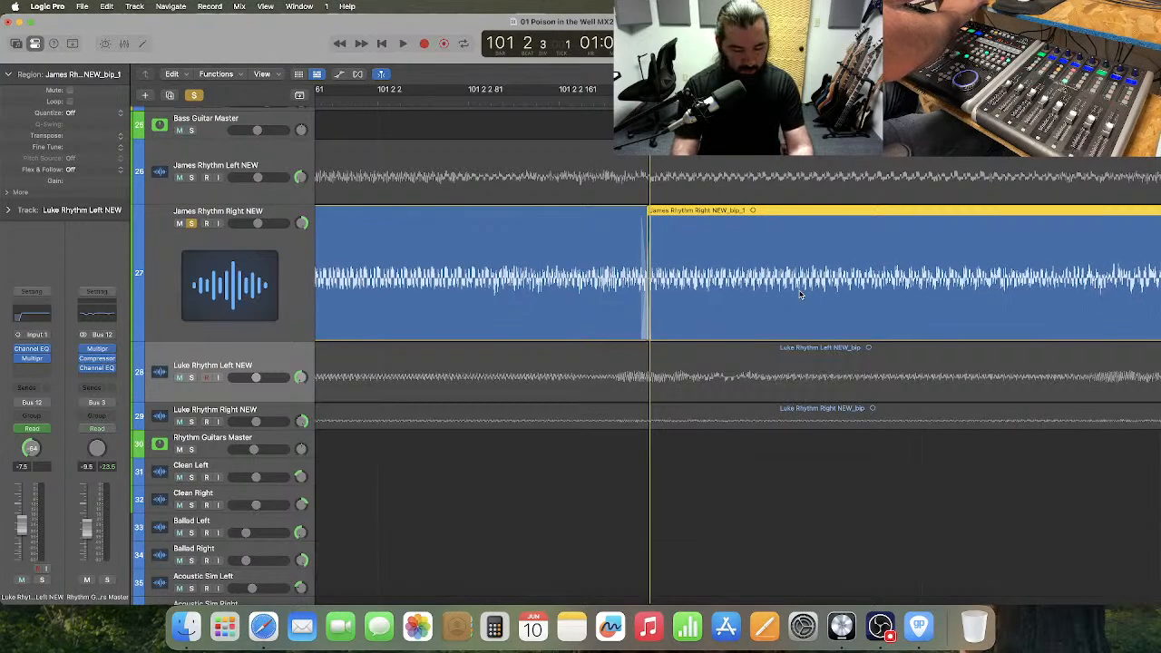
key(alt+Right)
key(super+Left)
key(super+Left)
key(super+Left)
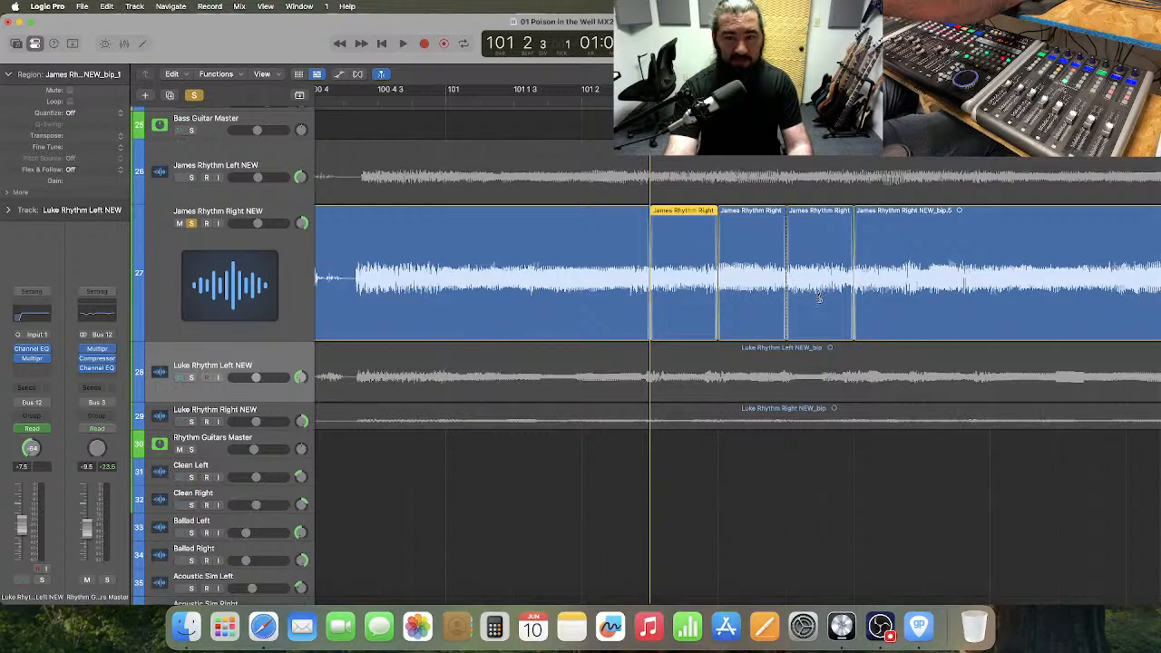
Select both retuned slices in bar 101 on track 27 and copy them.
shift+click(817, 296)
right_click(817, 295)
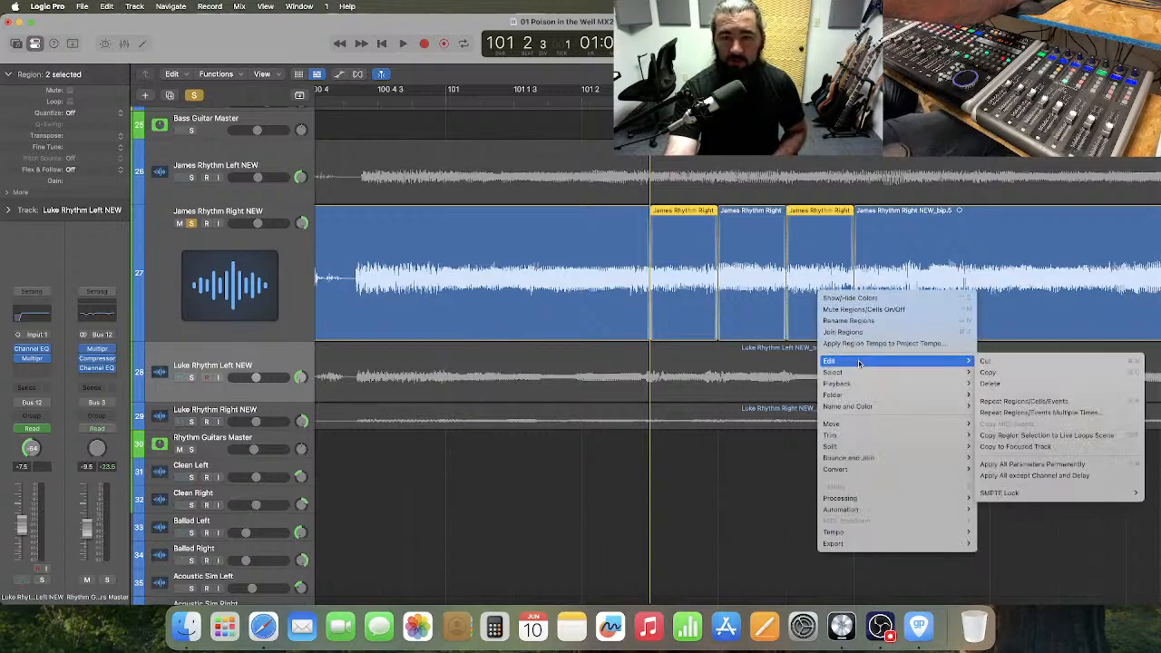
click(750, 498)
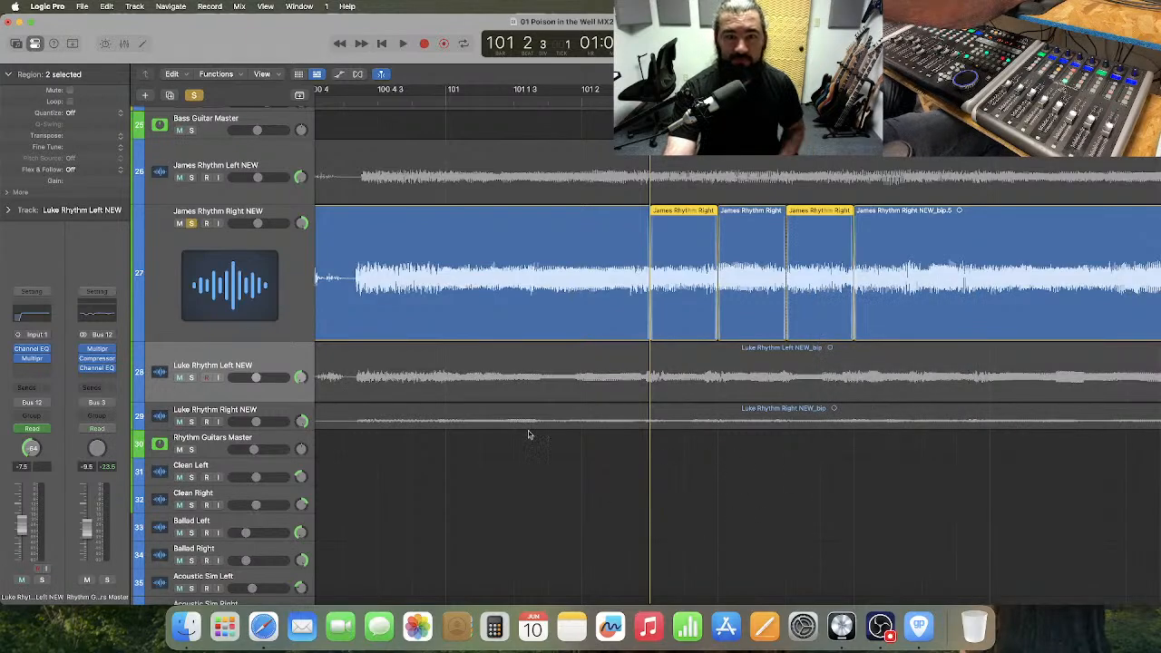
Find the repeat of the passage after bar 183 and audition soloed track 27 from bar 184 to locate the matching notes.
scroll(456, 429, right, 20)
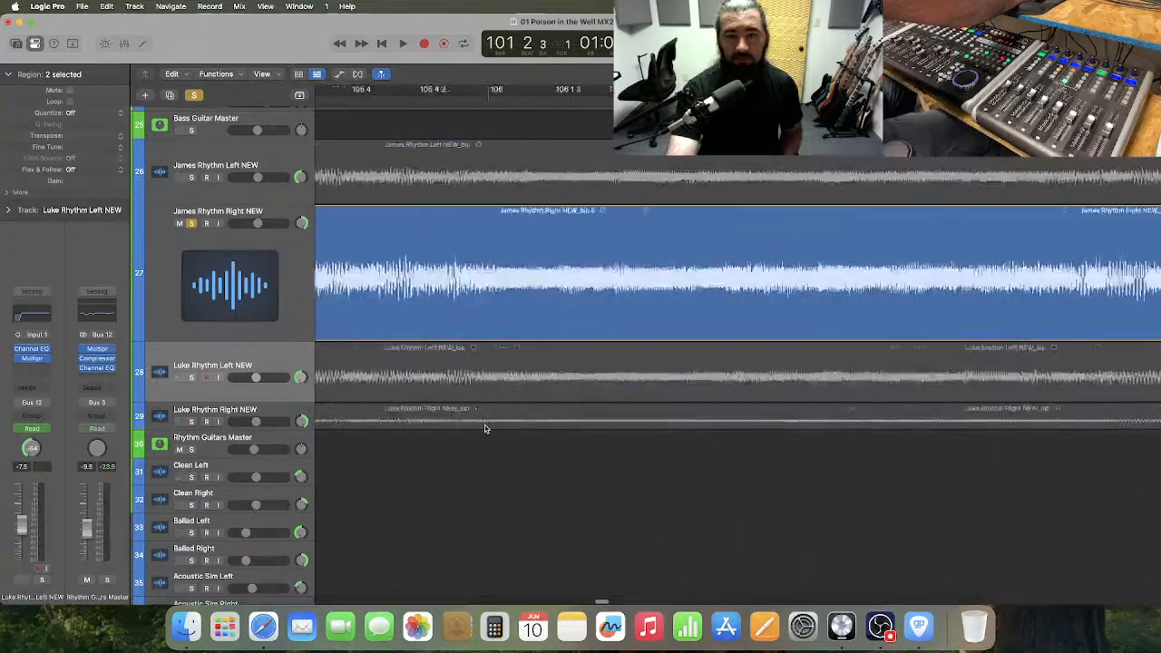
scroll(485, 428, down, 10)
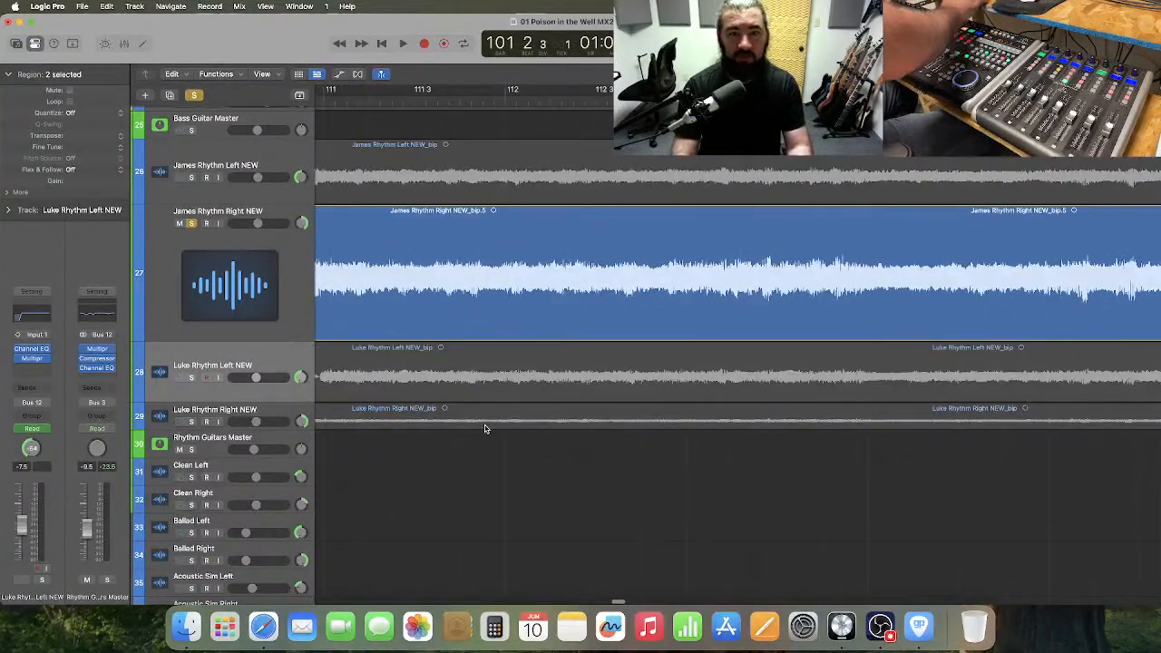
scroll(485, 429, right, 20)
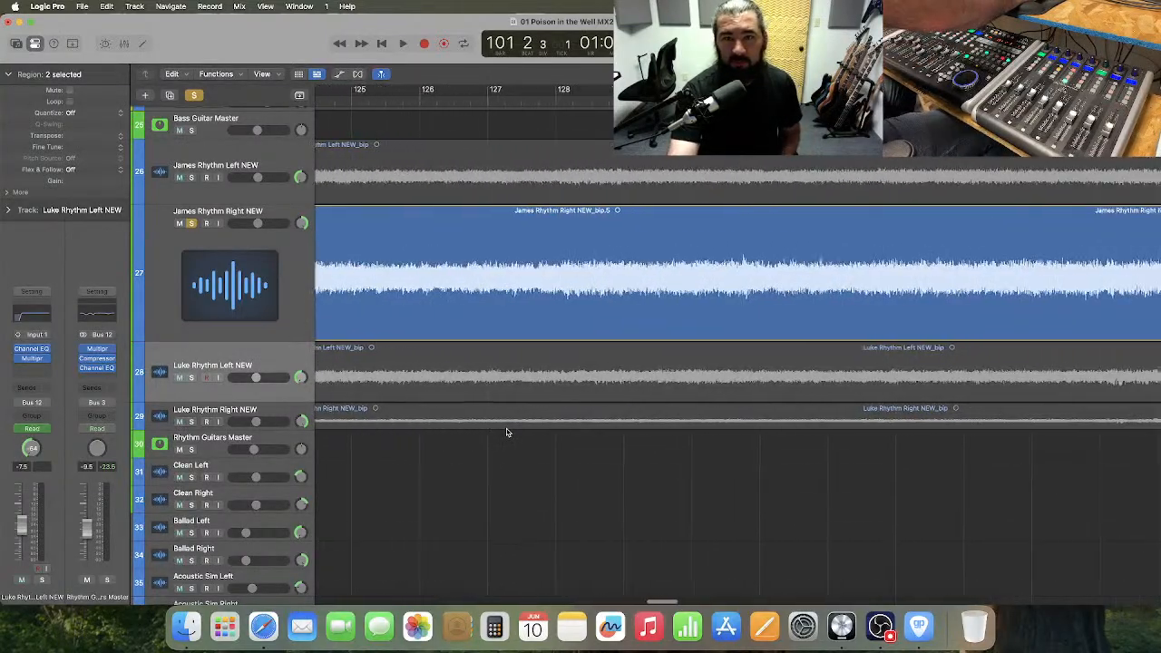
scroll(507, 433, right, 20)
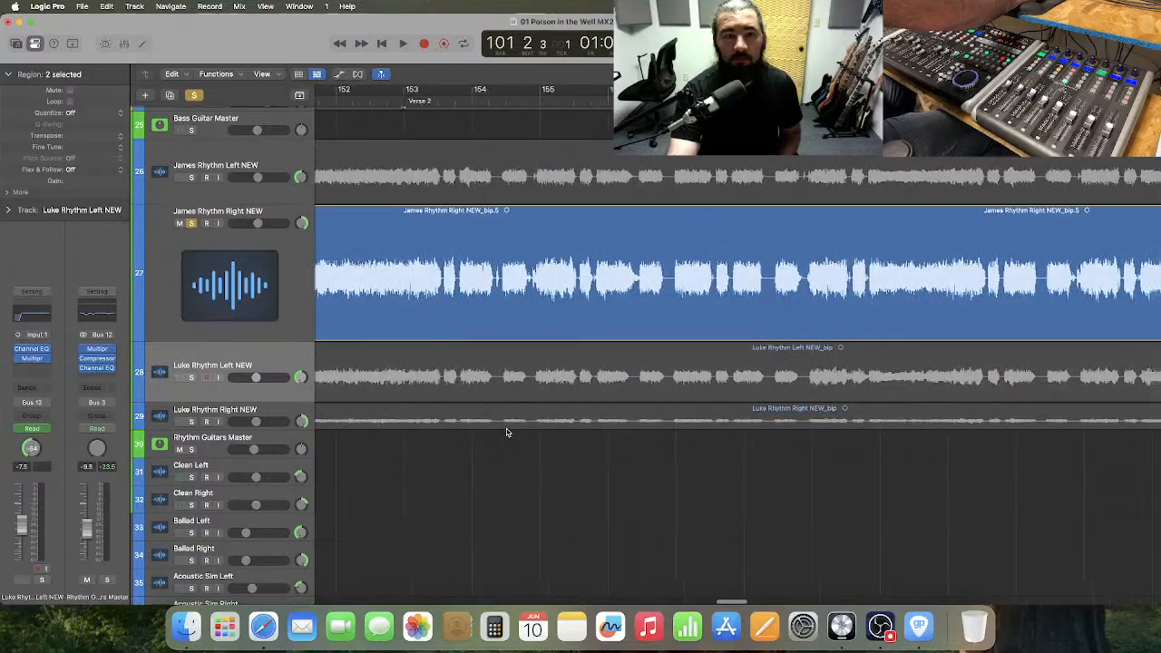
scroll(507, 433, right, 20)
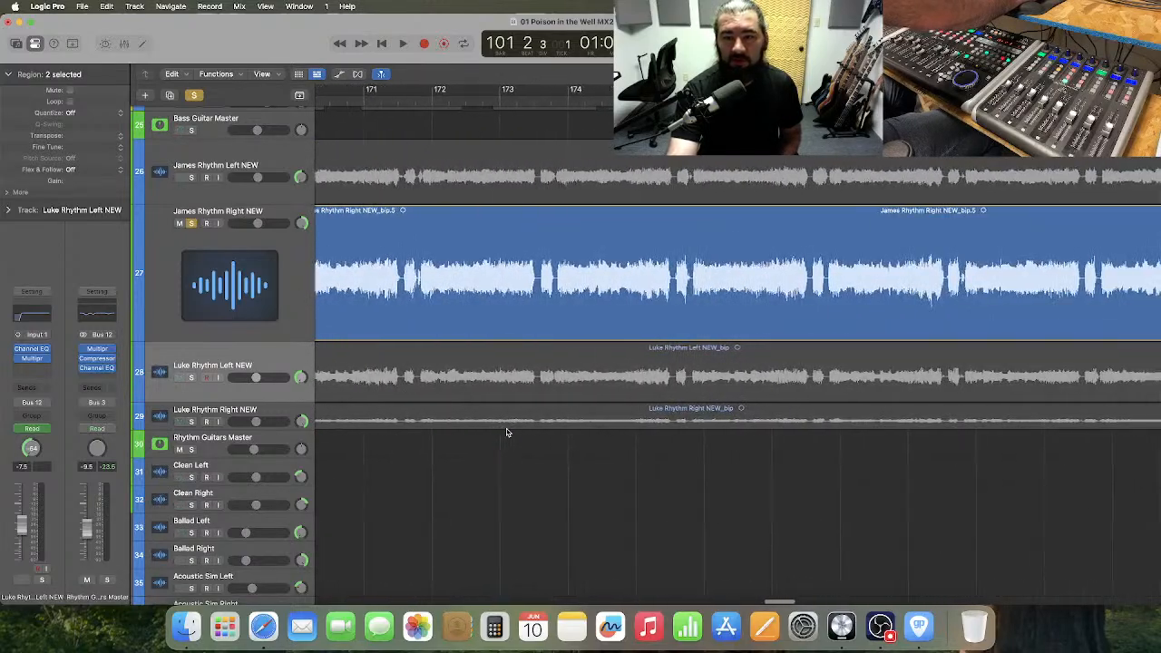
scroll(635, 425, right, 4)
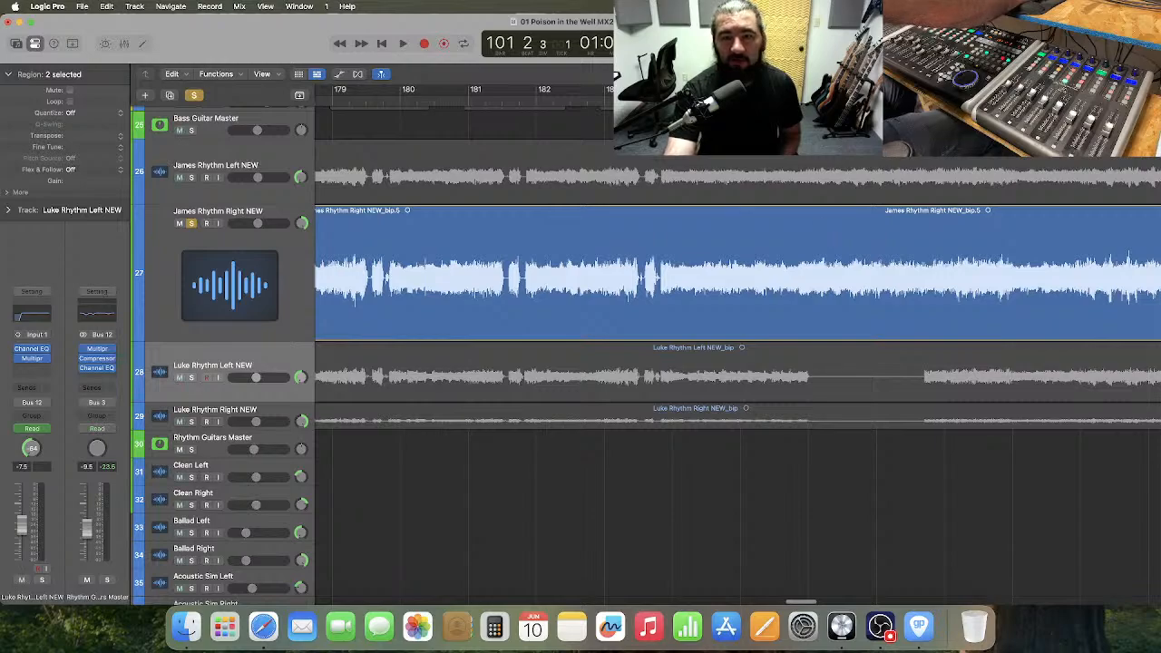
click(740, 99)
key(space)
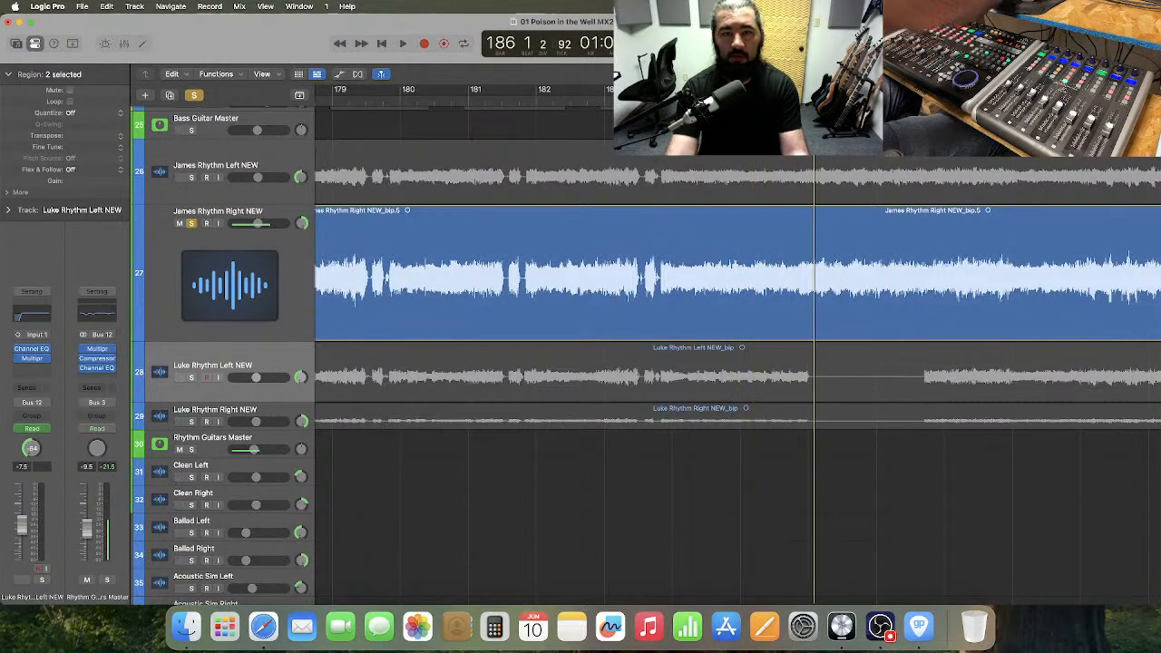
key(space)
key(space)
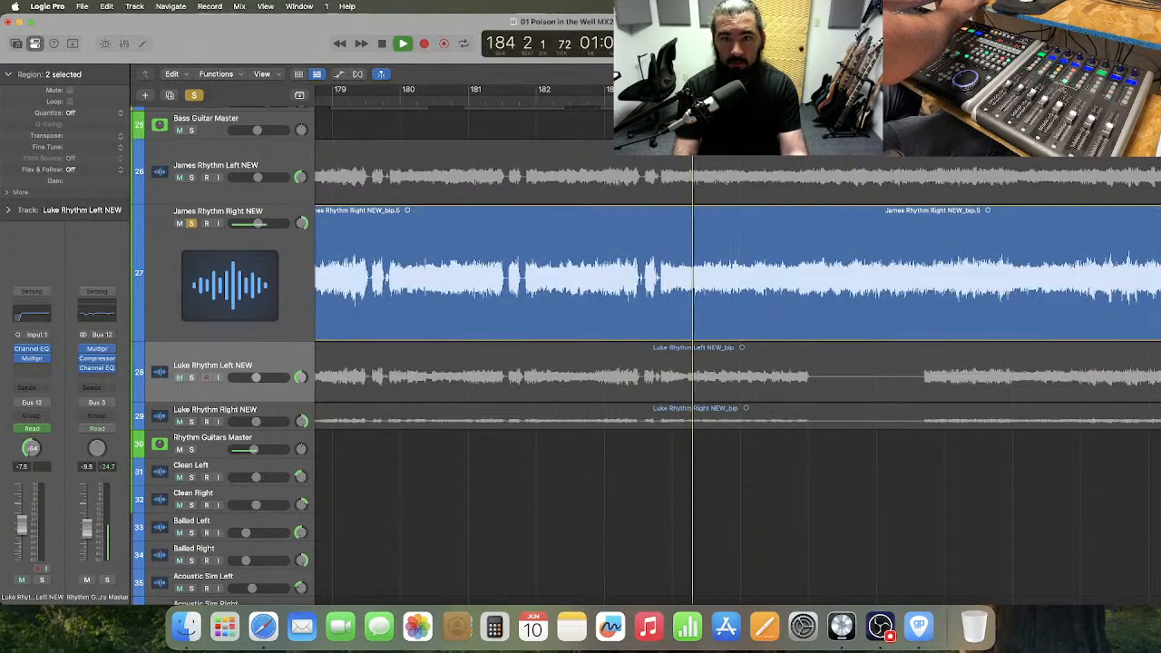
key(space)
key(Left)
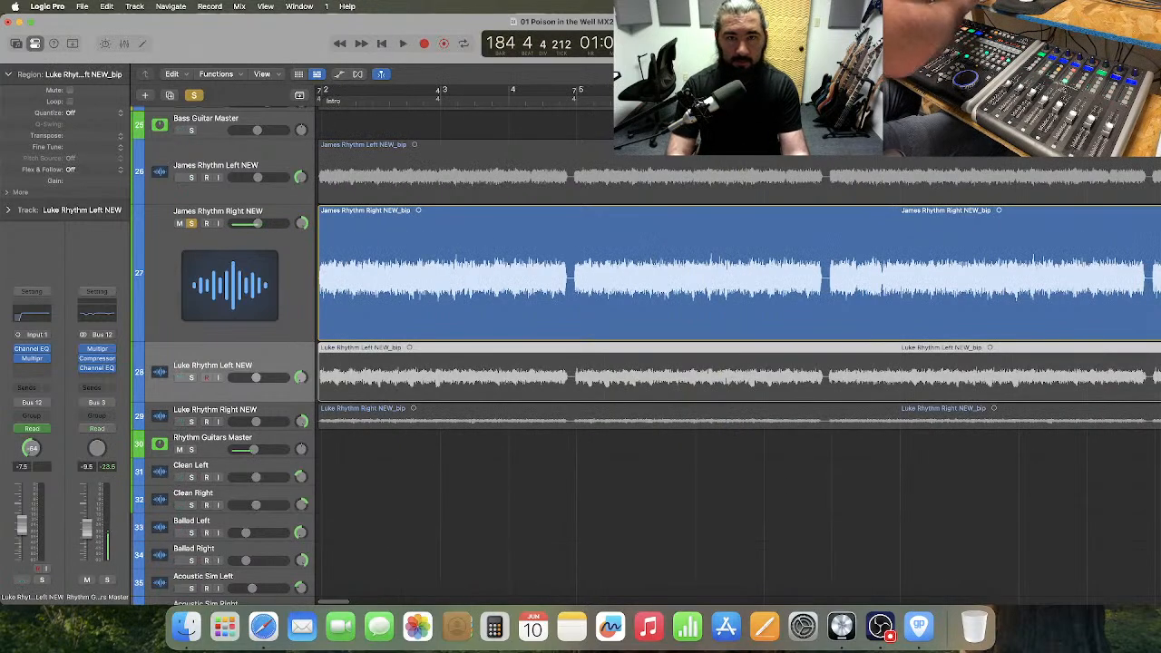
click(106, 8)
click(664, 472)
scroll(664, 471, right, 10)
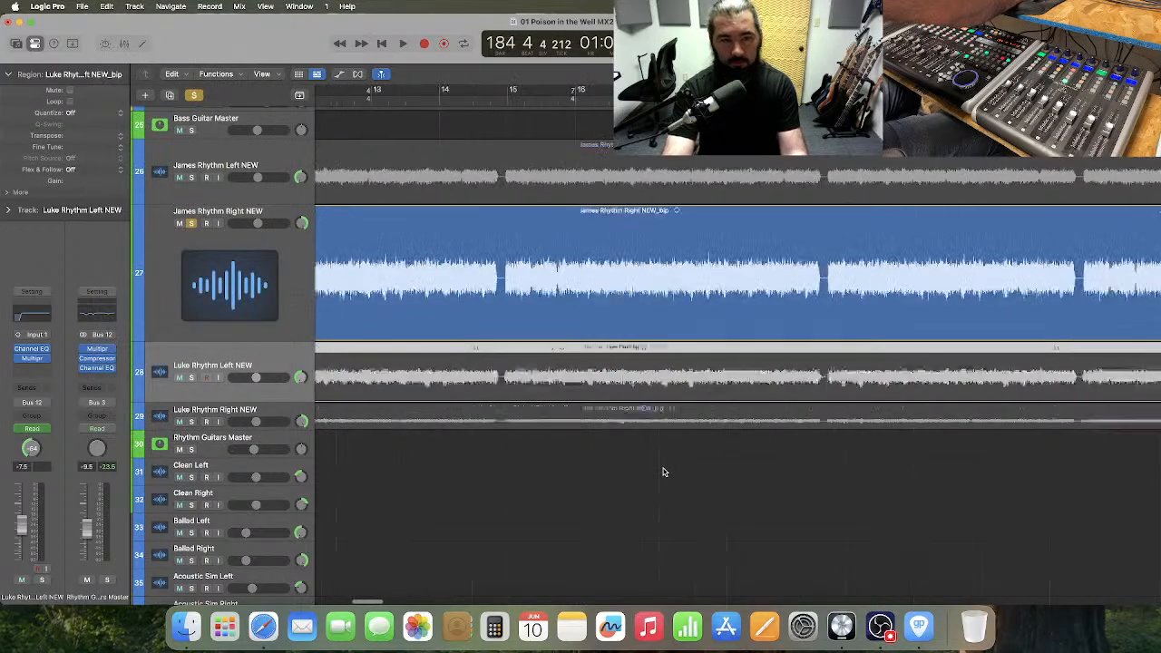
click(663, 472)
Split the track 27 region at 185 2 3 and cut out the two half-beat slices starting at 185 2 3 and 185 3 3.
scroll(664, 471, right, 8)
scroll(663, 472, right, 20)
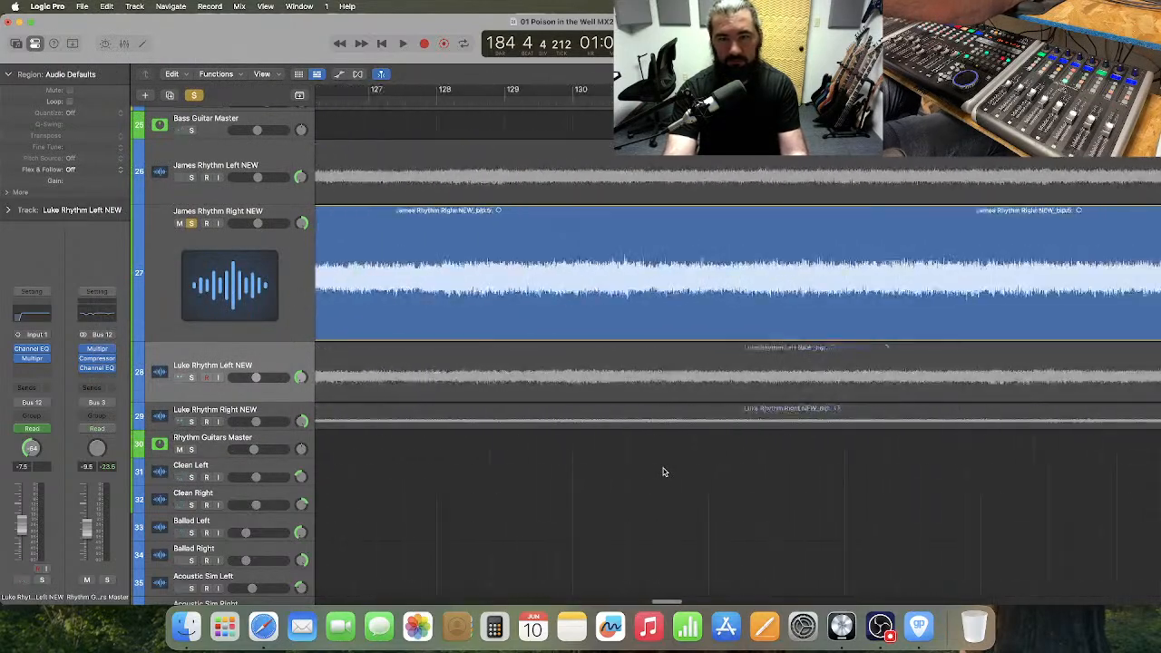
scroll(663, 471, right, 3)
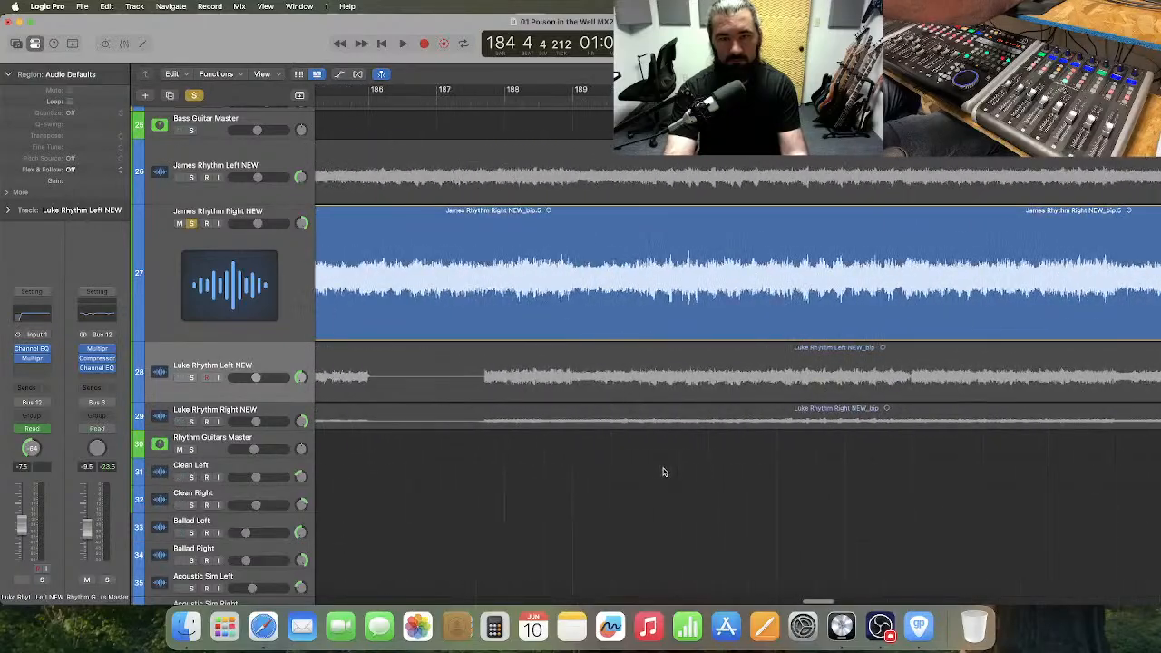
key(super+Right)
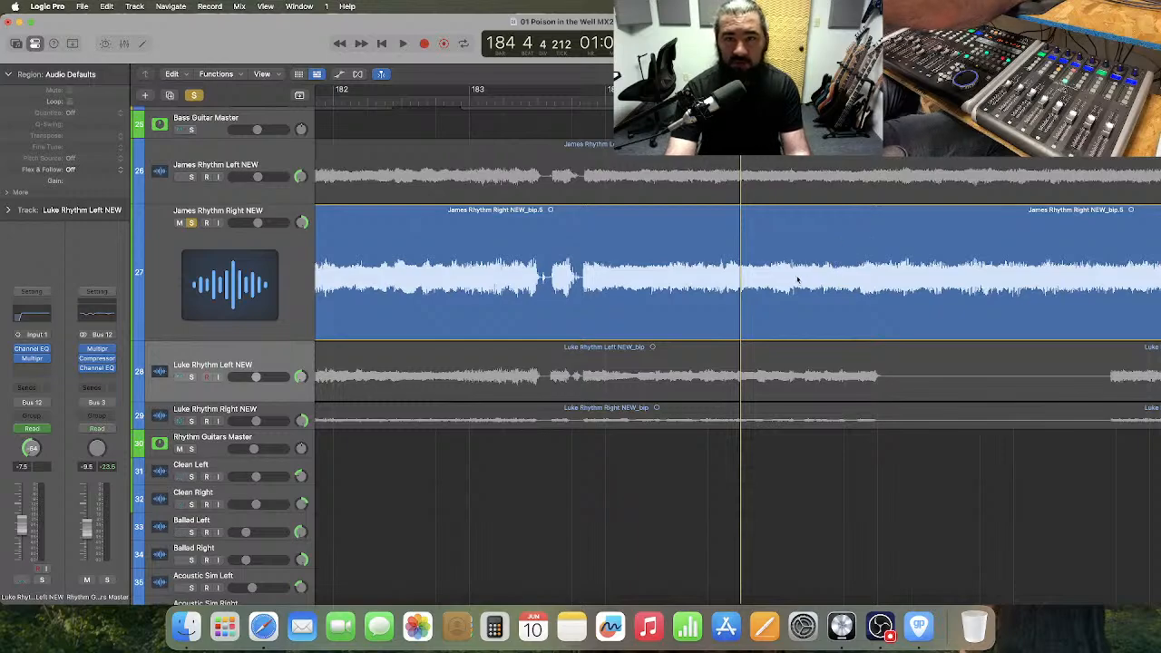
click(793, 101)
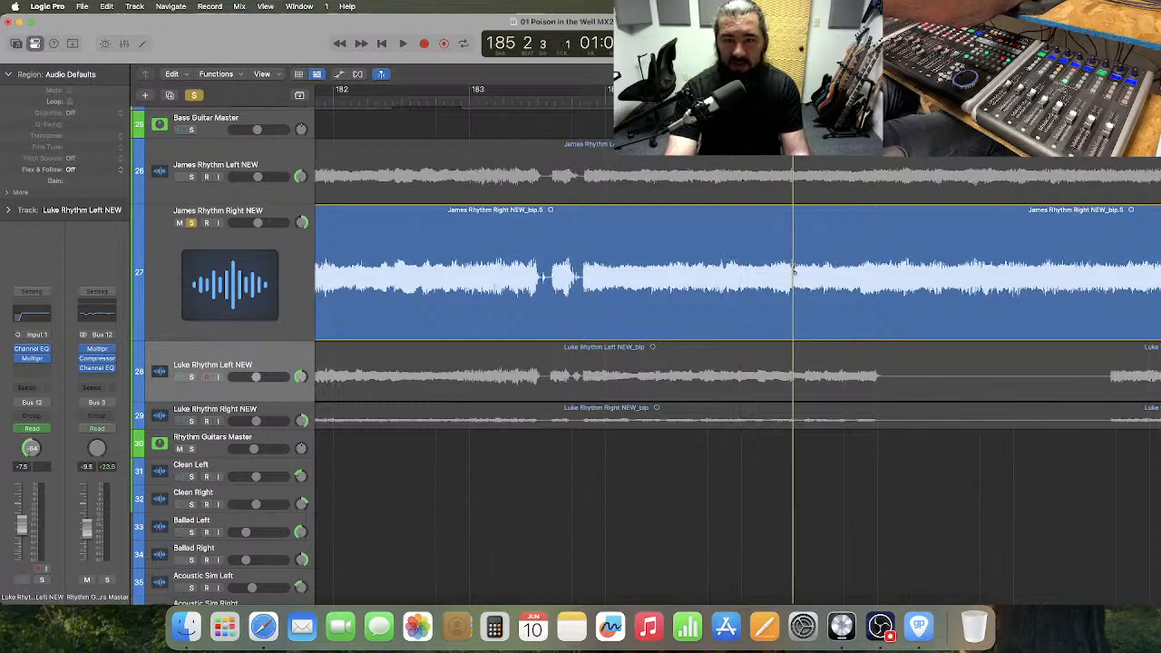
key(super+t)
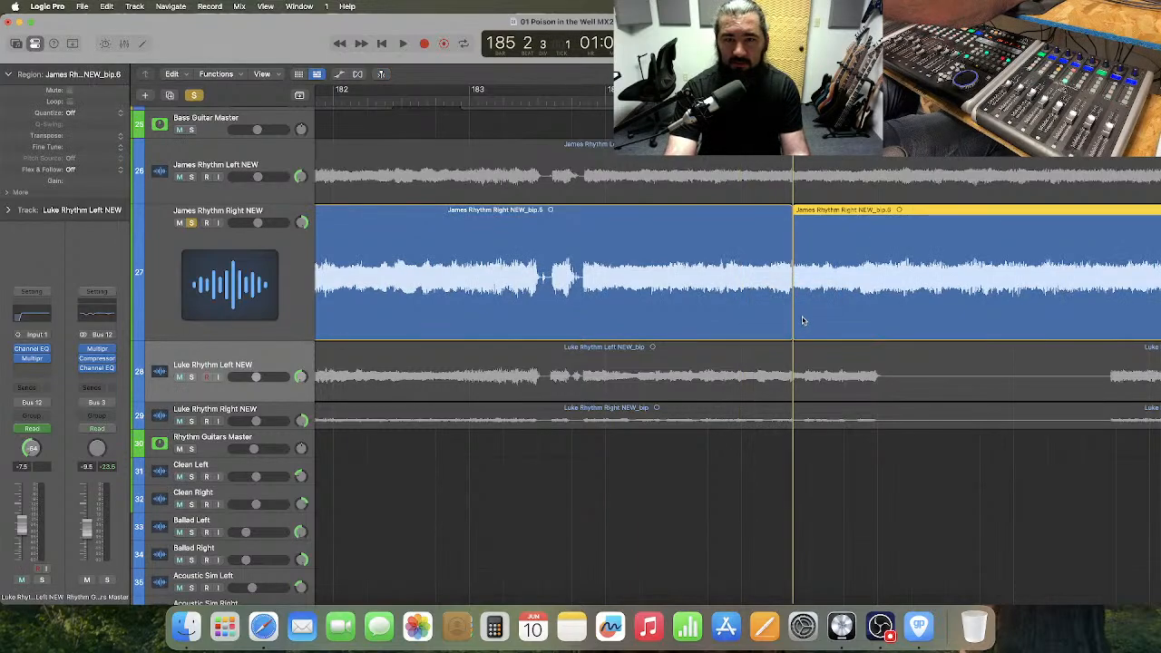
drag(794, 316, 844, 308)
super+click(830, 260)
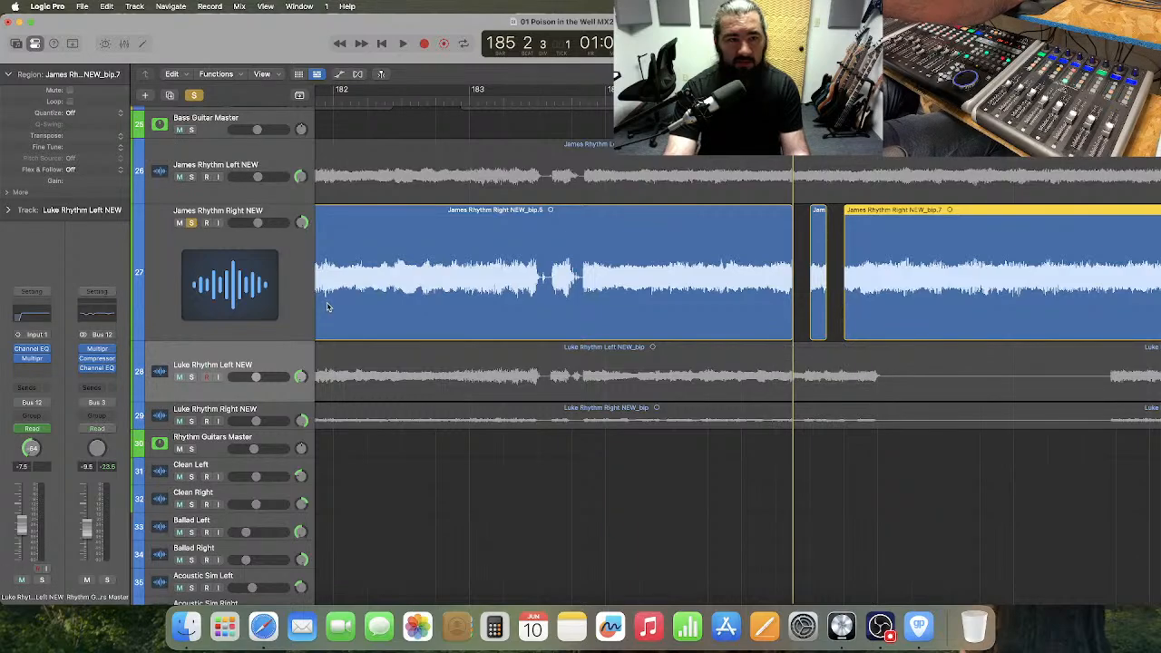
Paste the two copied retuned slices into the gaps on track 27, starting at 185 2 3.
click(293, 304)
click(640, 571)
key(super+v)
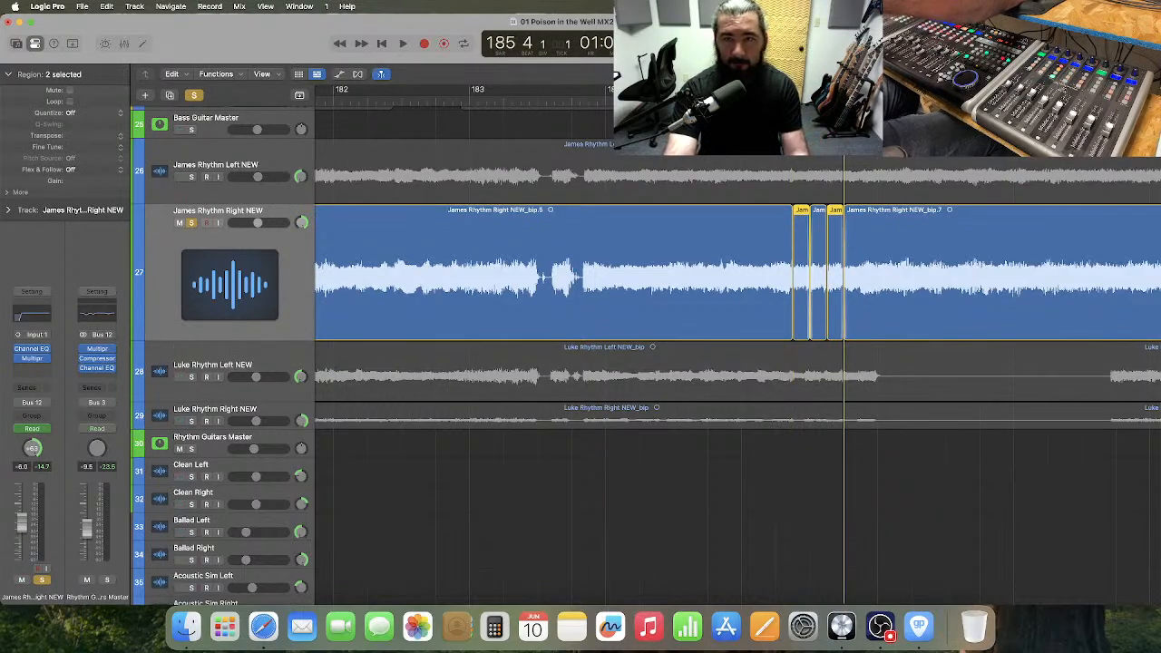
key(ctrl+Return)
key(super+Right)
key(super+Right)
key(super+Right)
key(super+Right)
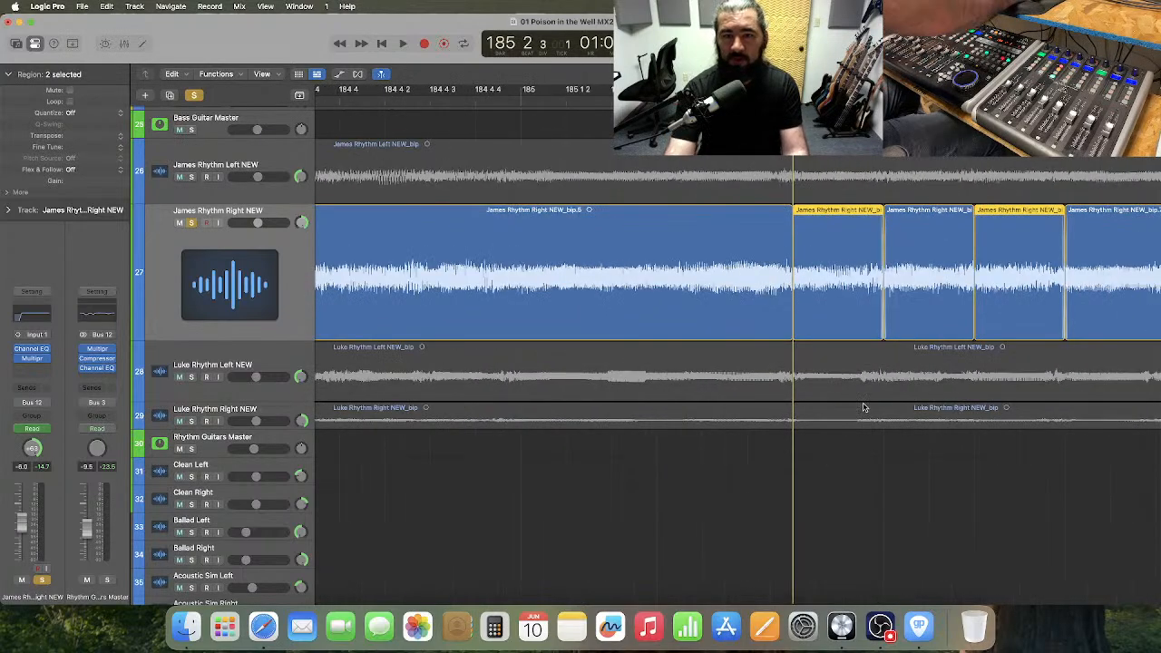
Select the original regions preceding each pasted slice in bar 185 and extend their ends slightly to overlap the slices.
click(855, 482)
key(super+Right)
key(super+Right)
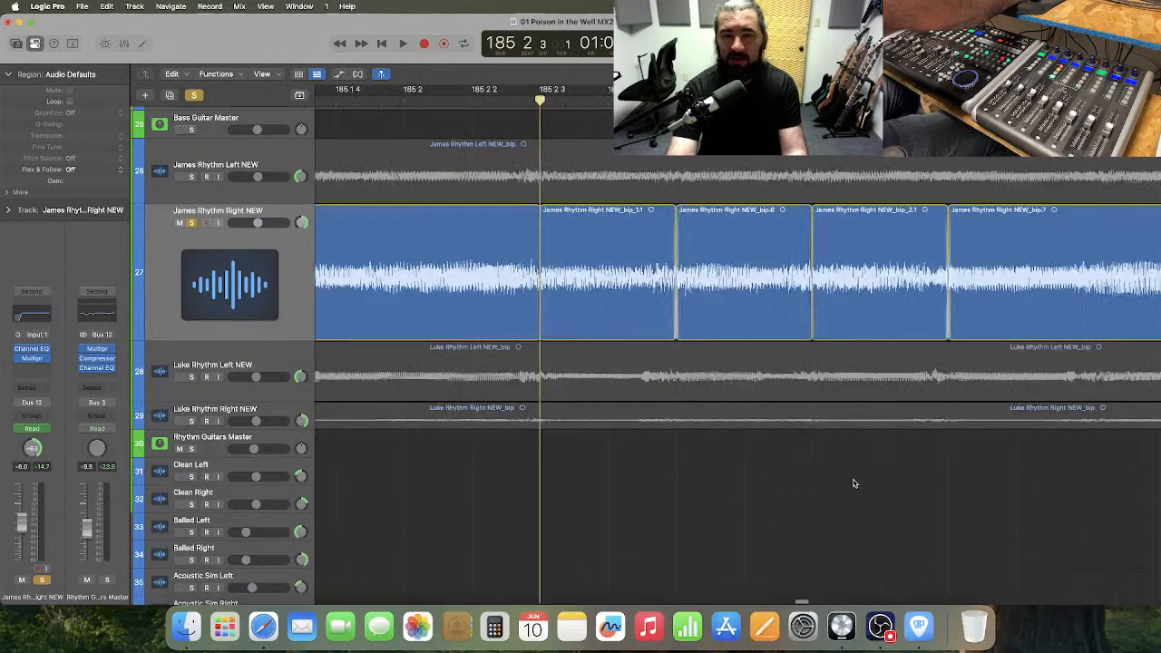
click(509, 287)
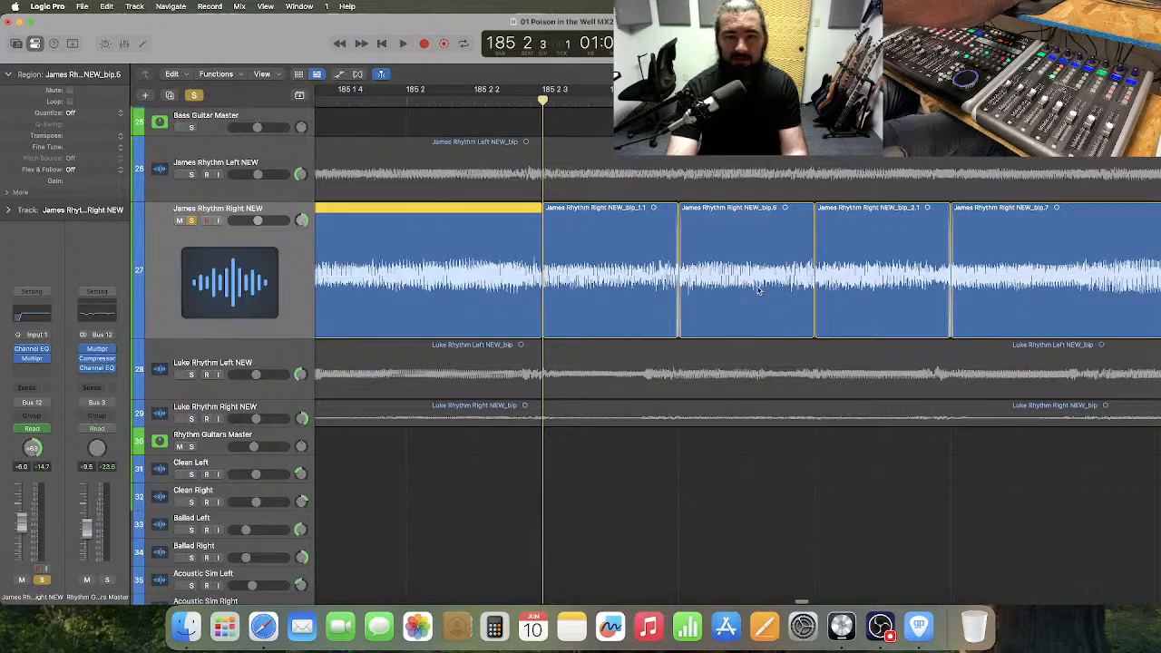
key(super+Right)
key(super+Right)
key(super+Right)
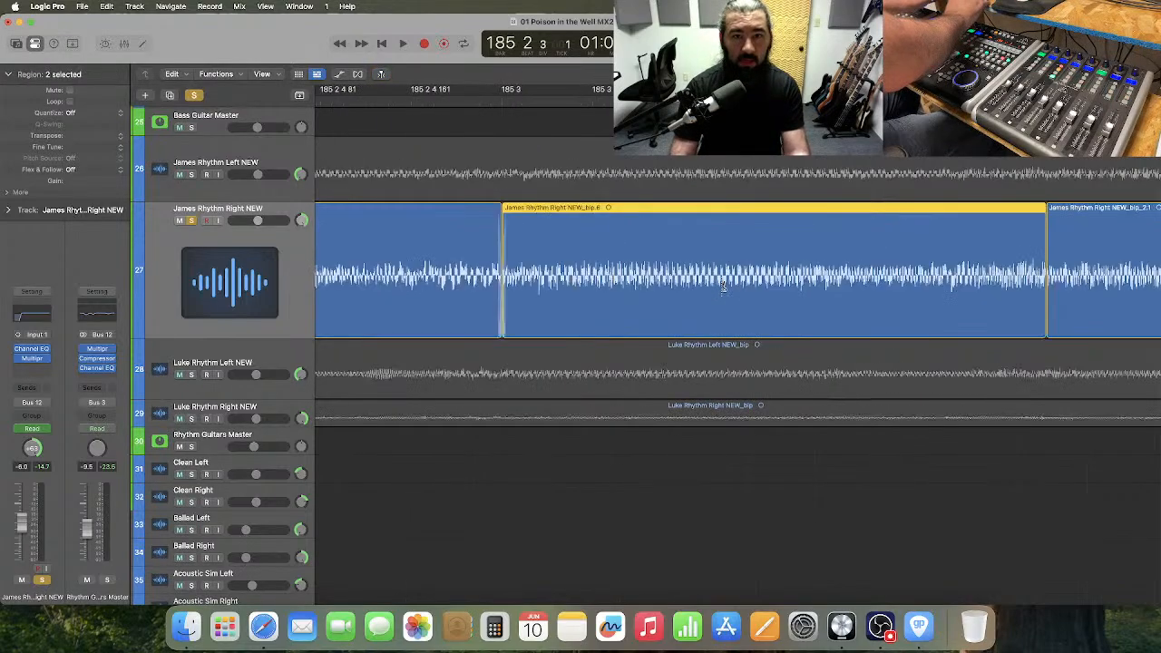
key(super+Left)
scroll(744, 292, left, 10)
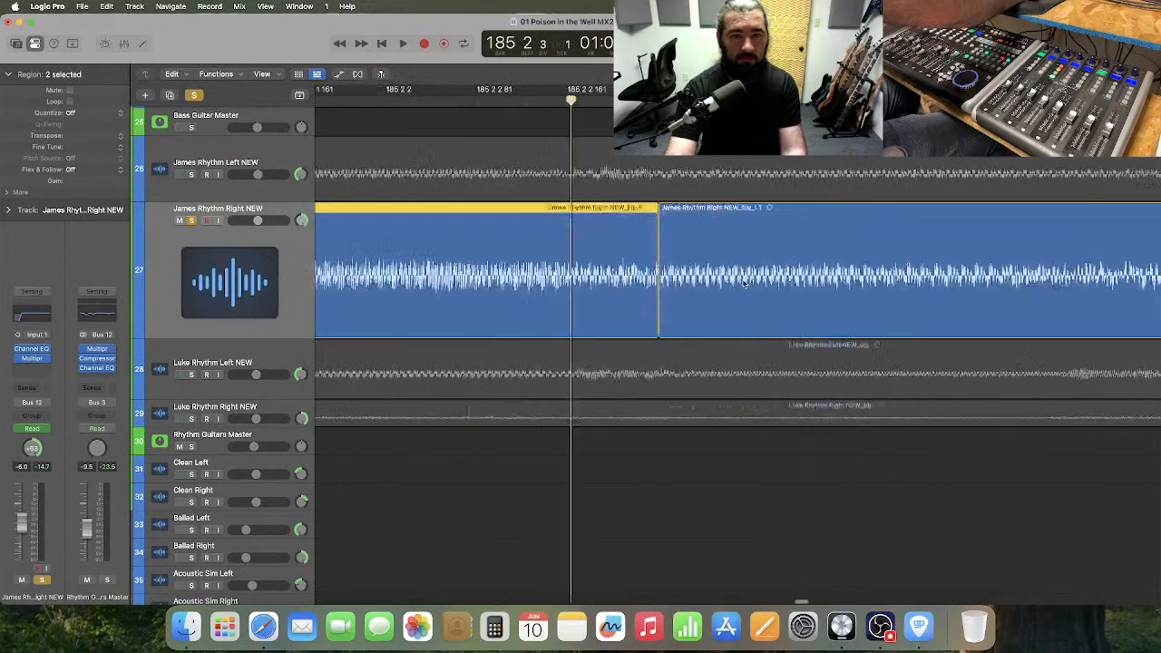
scroll(744, 296, right, 2)
drag(730, 300, 737, 301)
key(super+Left)
key(super+Left)
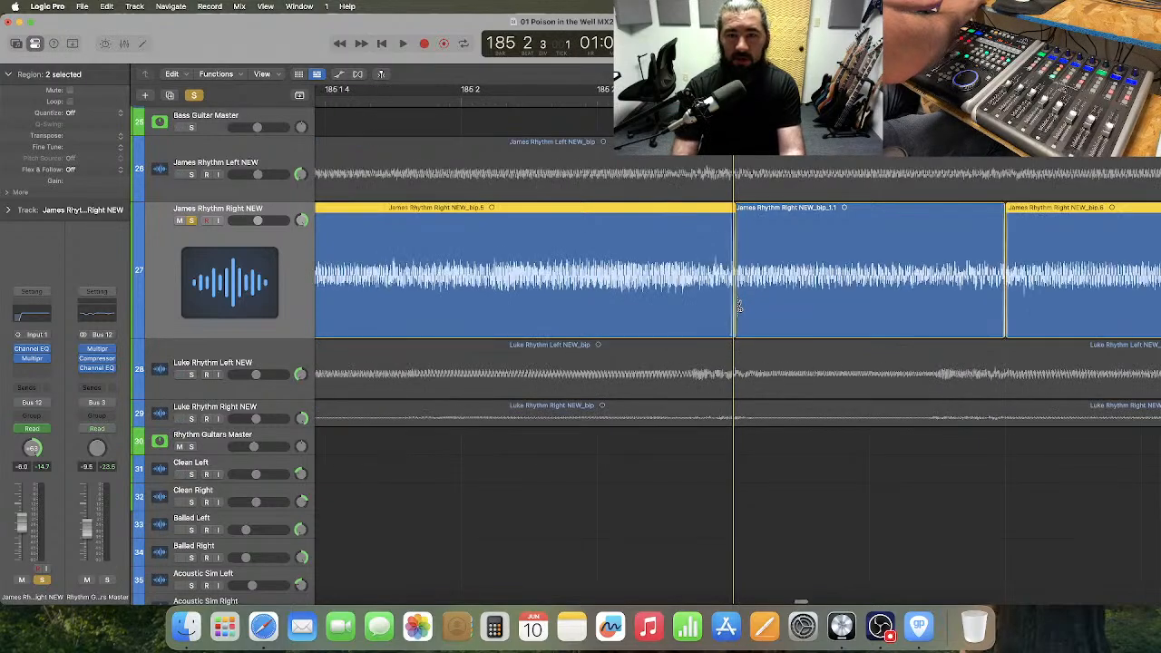
scroll(759, 300, right, 5)
scroll(759, 300, right, 2)
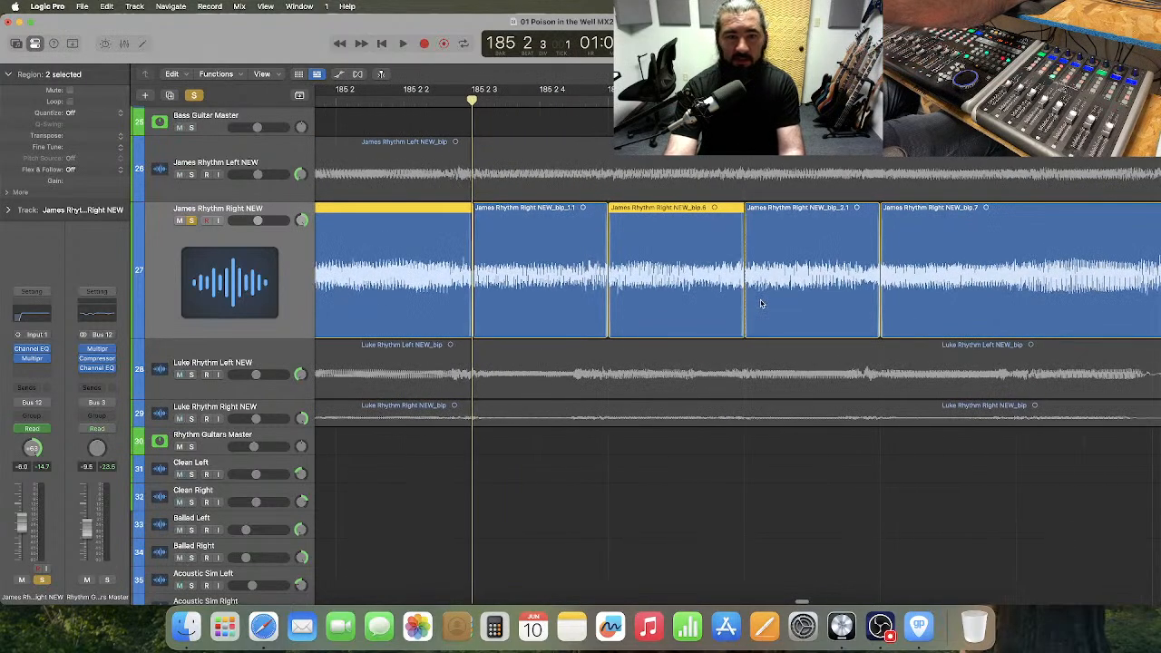
scroll(761, 304, left, 3)
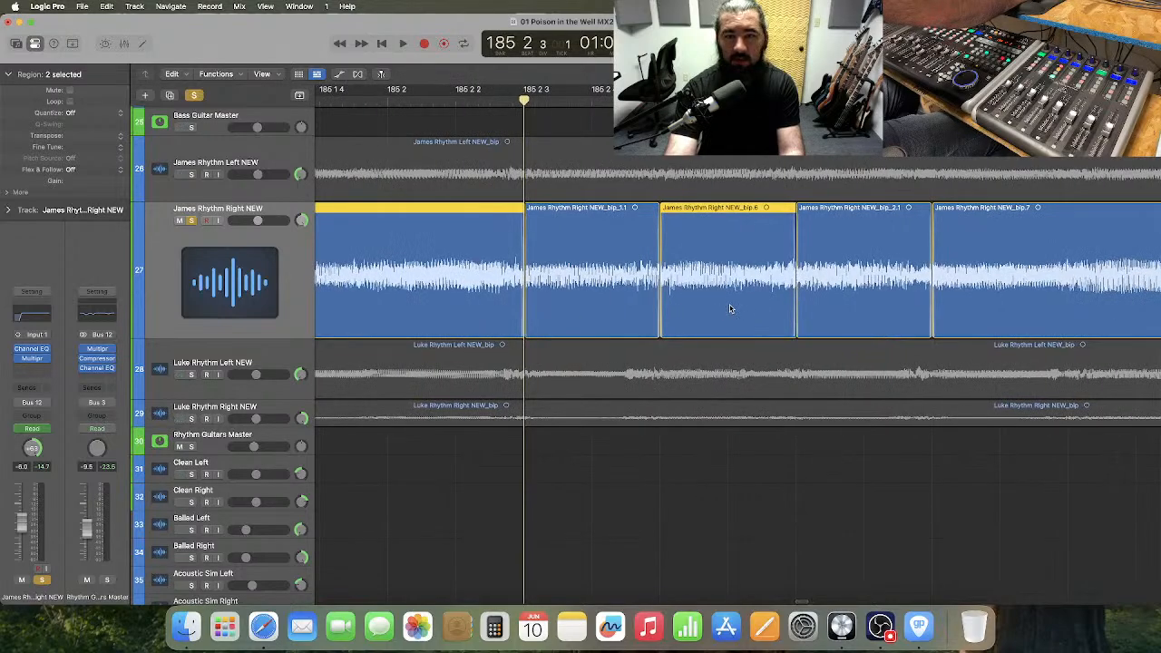
click(749, 504)
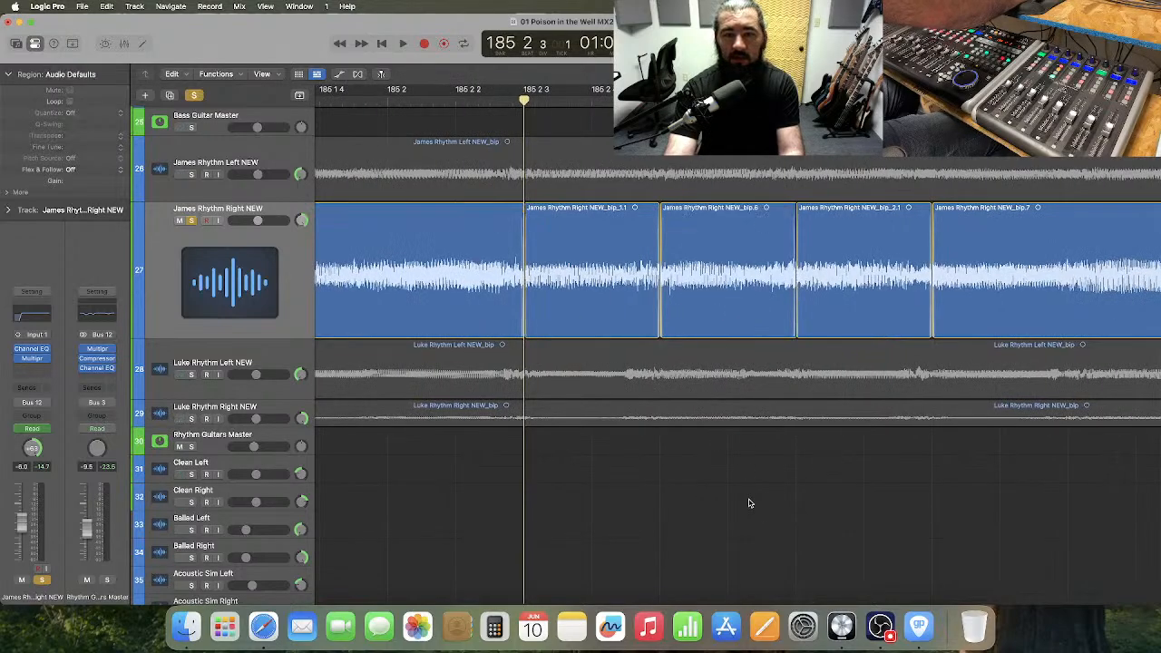
Try extending the starts of the original regions following each pasted slice in bar 185 on track 27 to overlap the slices.
click(694, 320)
shift+click(996, 300)
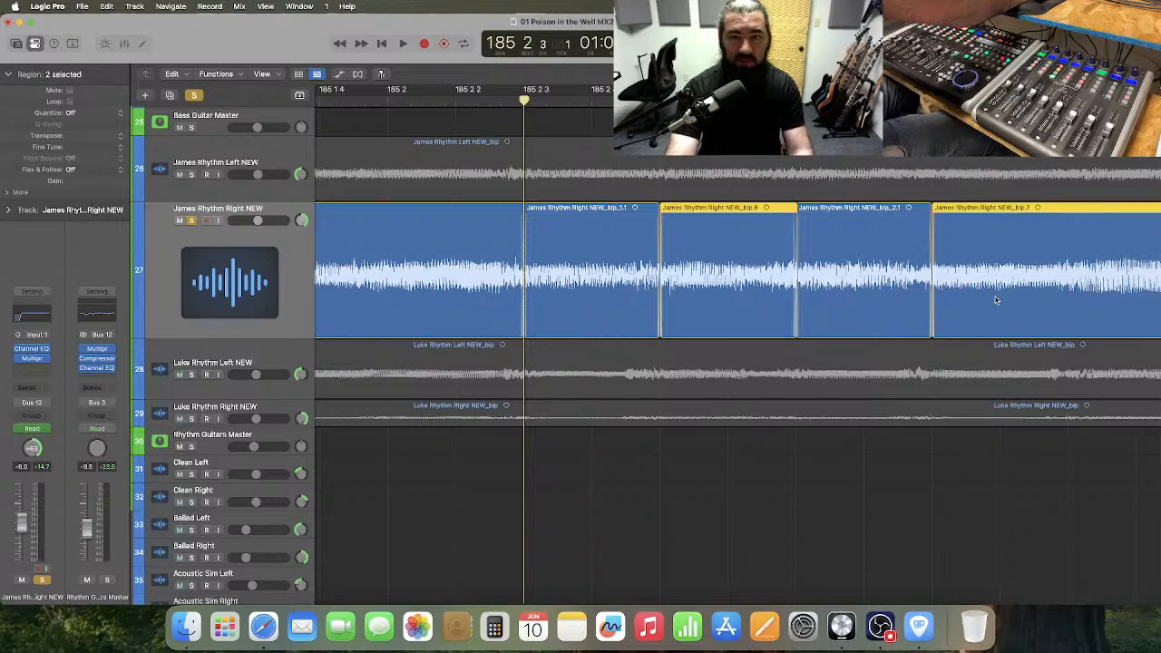
click(659, 100)
key(super+Right)
key(super+Right)
key(super+Right)
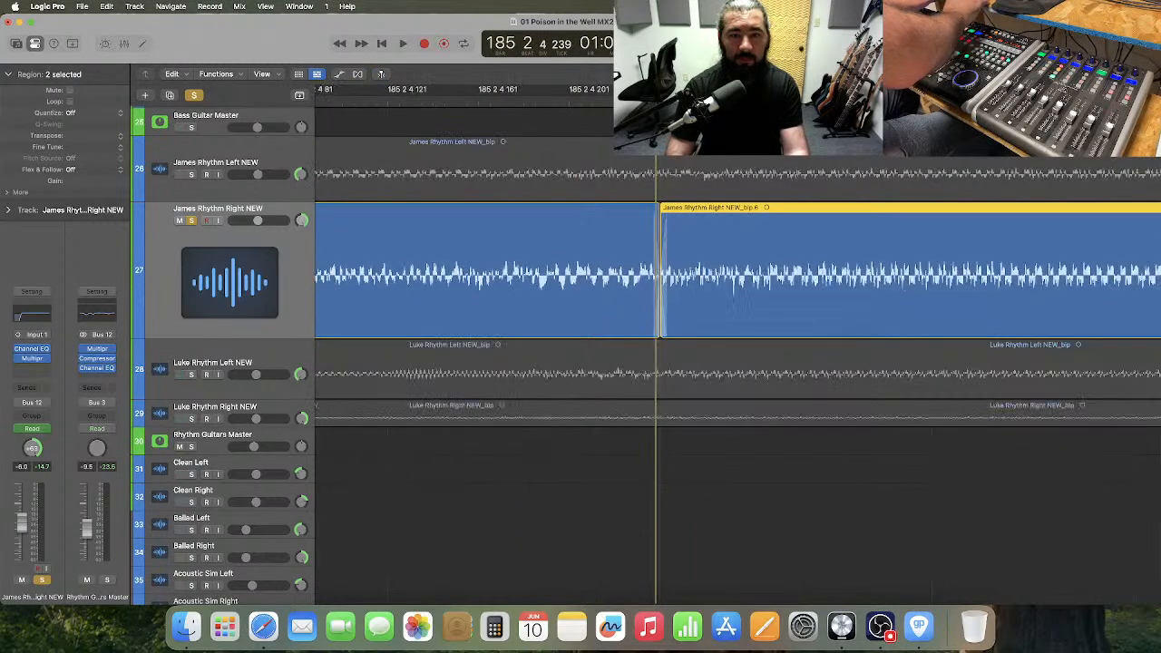
drag(662, 292, 656, 301)
key(super+Left)
key(super+Left)
key(super+Left)
key(super+Left)
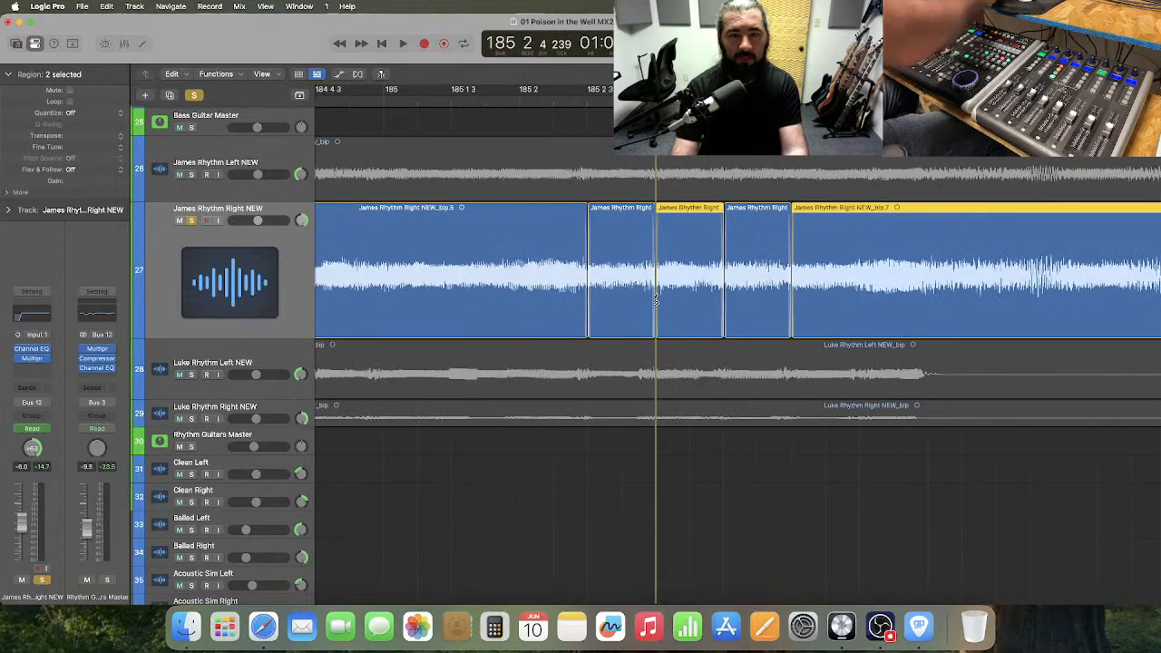
Audition the pasted slices on soloed track 27 through bar 185 into bar 186 and compare their placement with bar 184.
key(space)
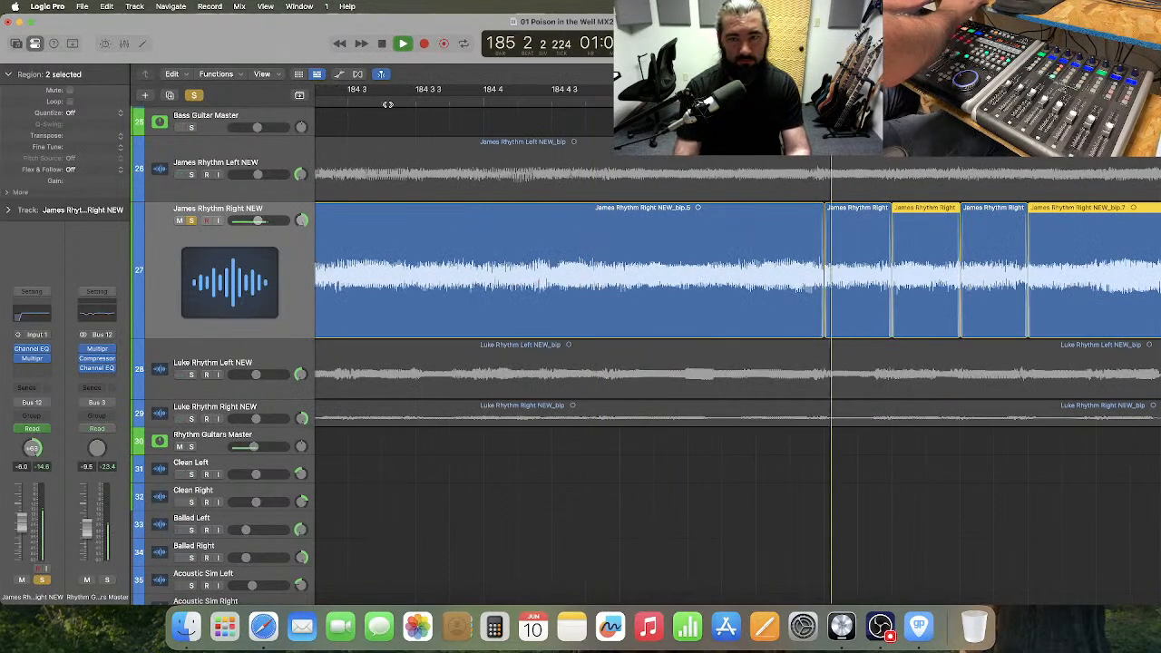
key(super+Left)
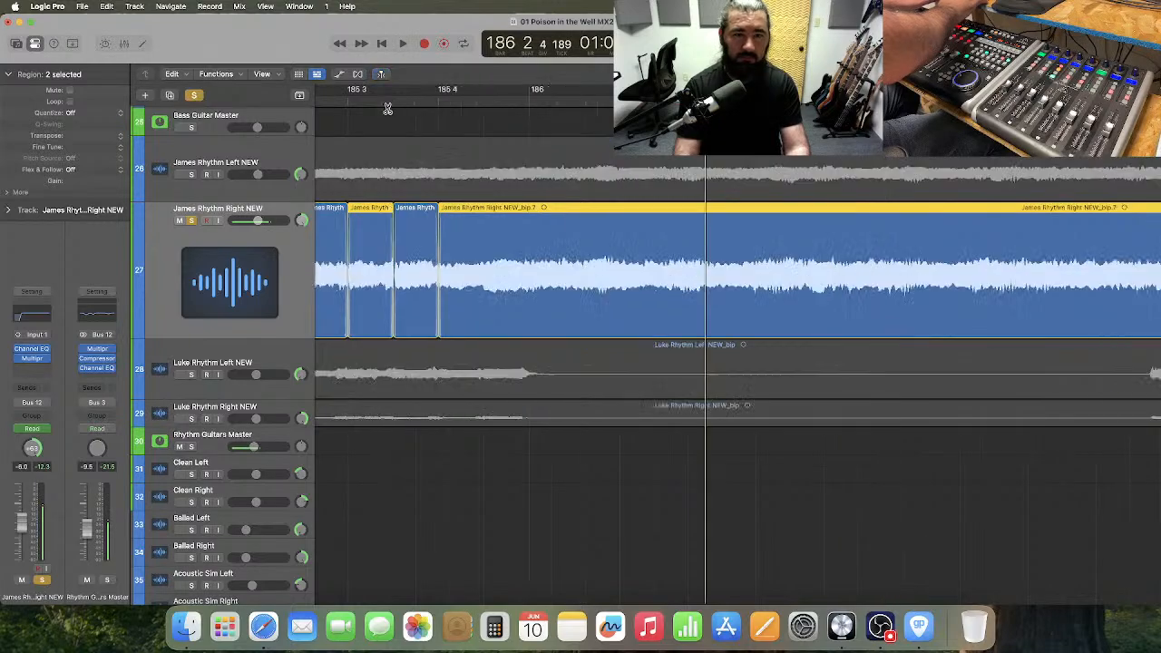
key(space)
scroll(404, 127, down, 1)
scroll(404, 127, left, 10)
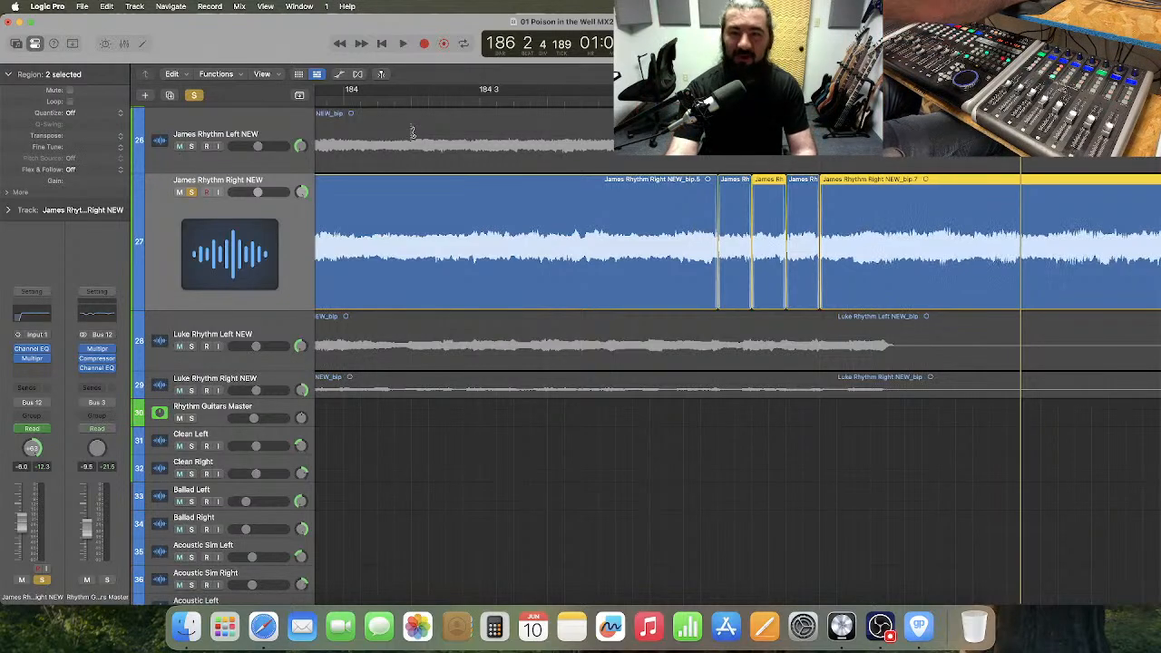
Undo the overlap edits, pasted slices and cuts in bar 185 on track 27.
key(super+z)
key(super+z)
key(super+z)
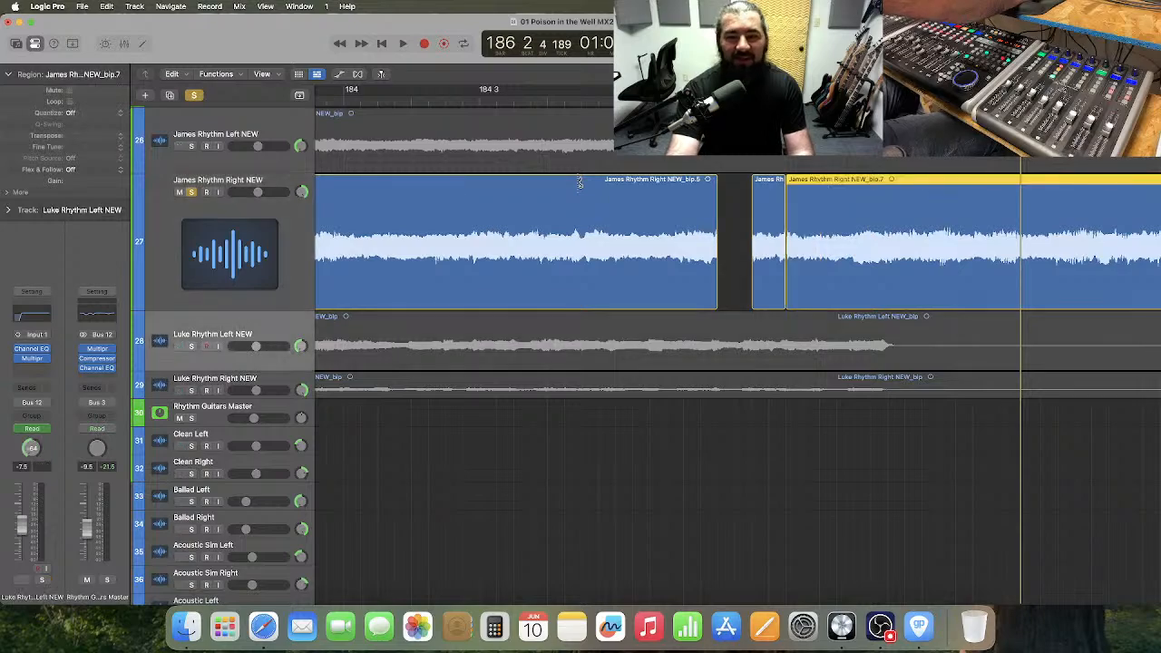
key(super+z)
scroll(535, 150, left, 3)
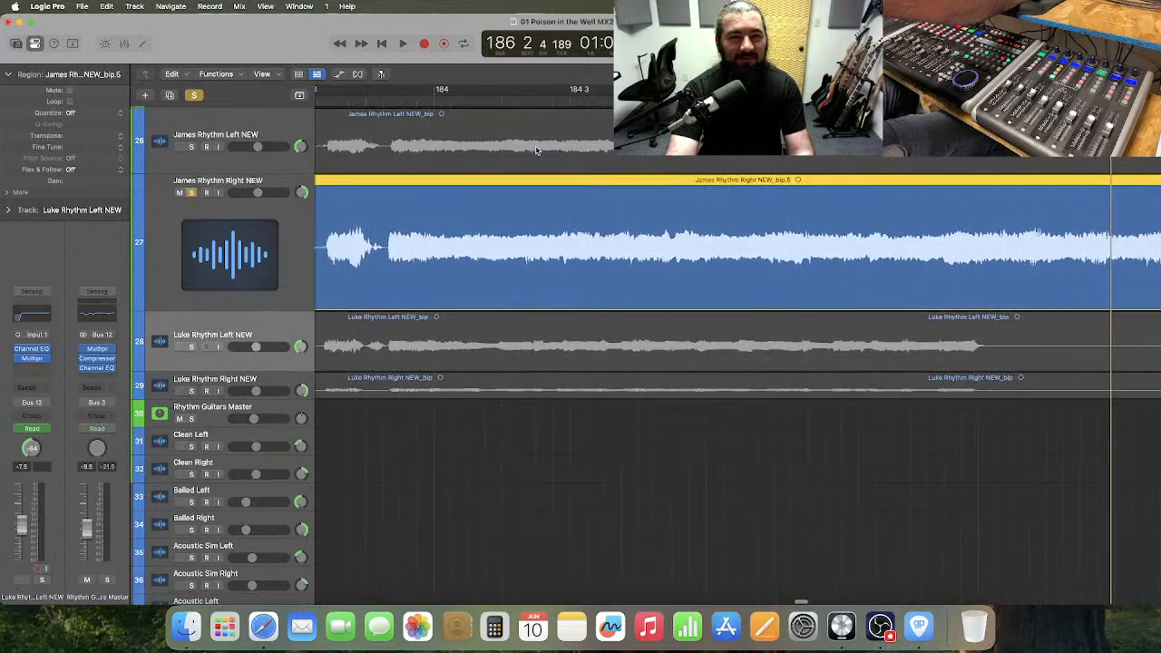
Split the track 27 region in bar 184 and cut out the half-beat slices starting at 184 2 3 and 184 3 3.
click(536, 104)
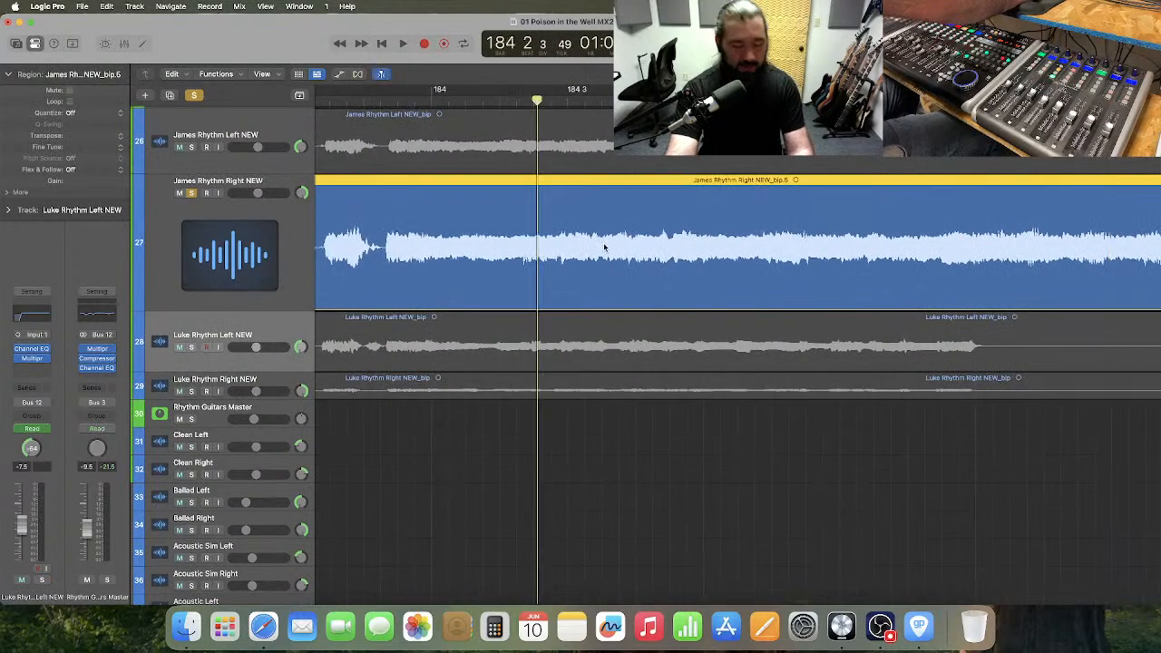
click(536, 240)
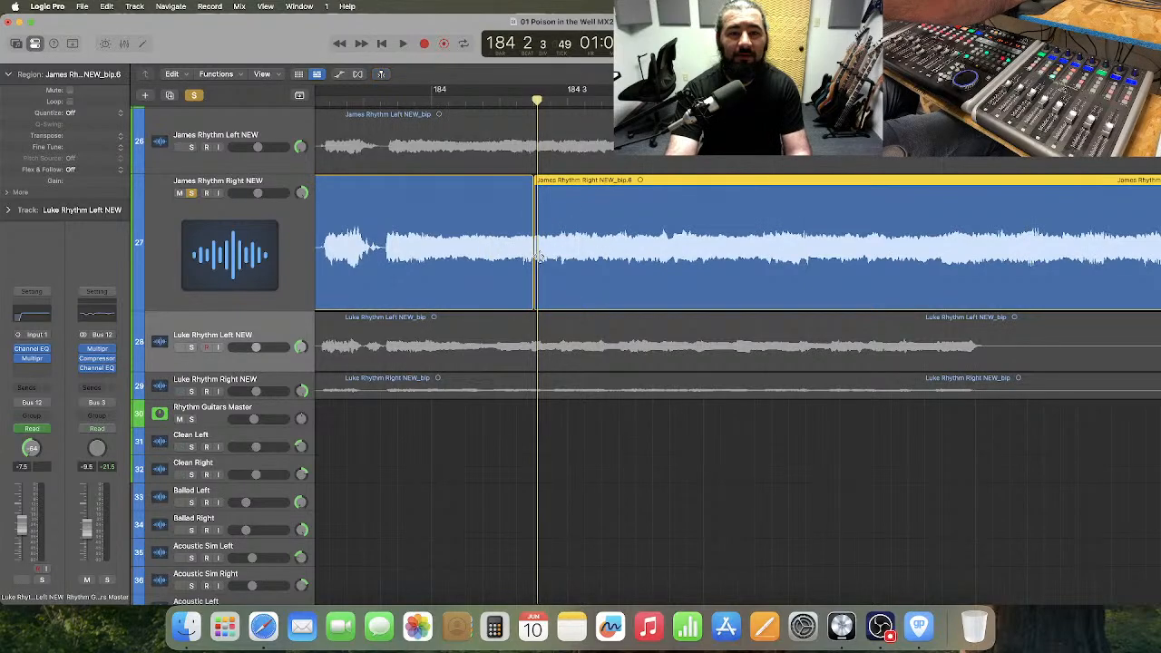
drag(537, 259, 637, 261)
click(604, 245)
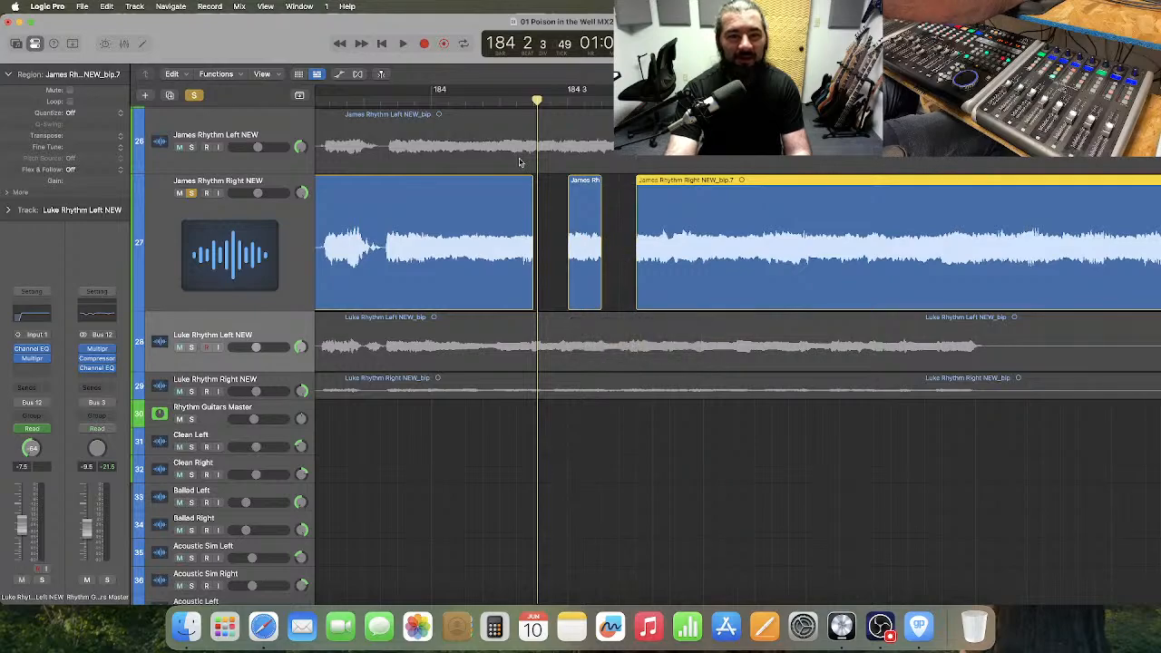
Paste the two copied retuned slices into the gaps on track 27, starting at 184 2 3.
click(534, 100)
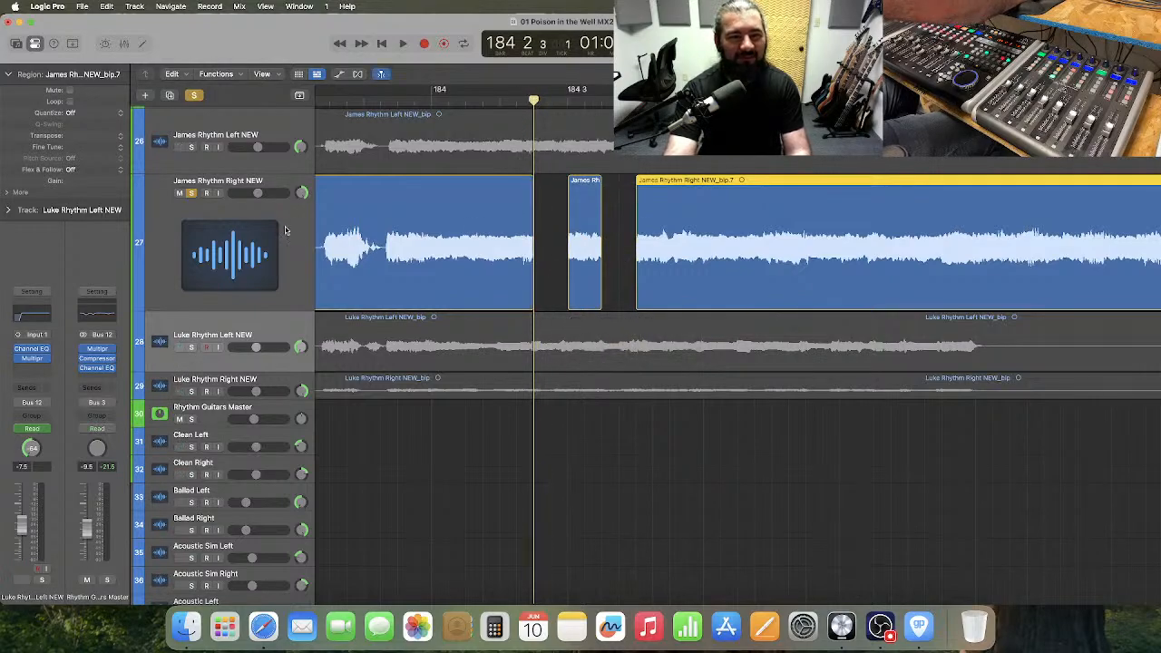
click(285, 230)
click(490, 480)
key(super+v)
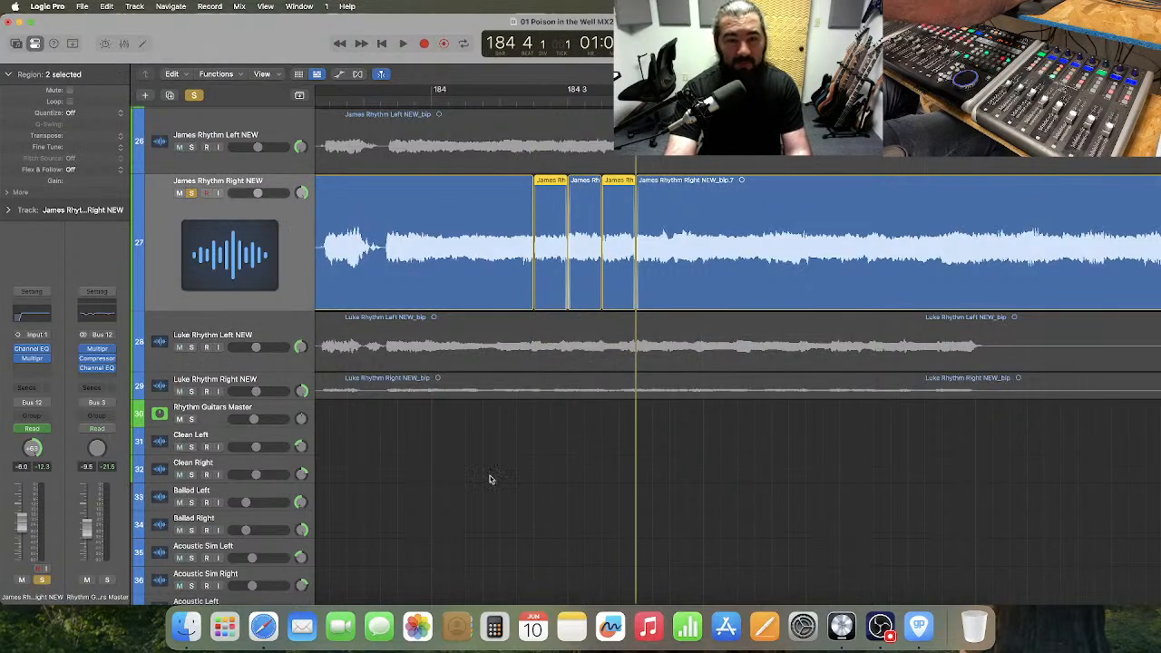
Select the original regions preceding each pasted slice in bar 184 and extend their ends slightly to overlap the slices.
click(534, 104)
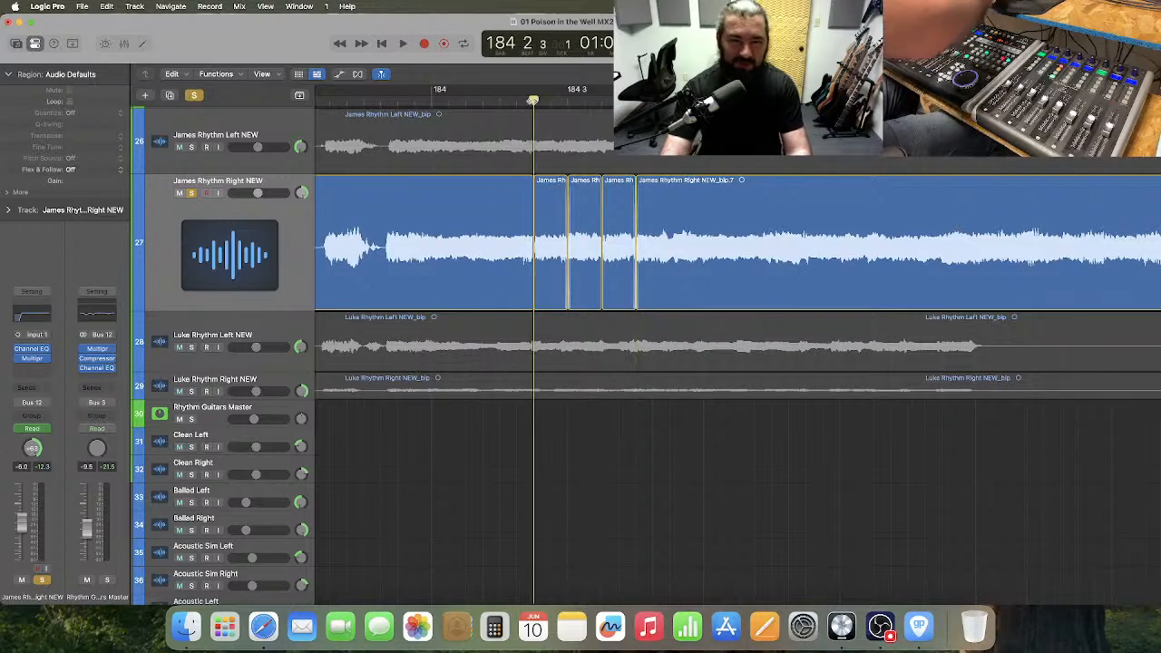
key(super+Right)
key(super+Right)
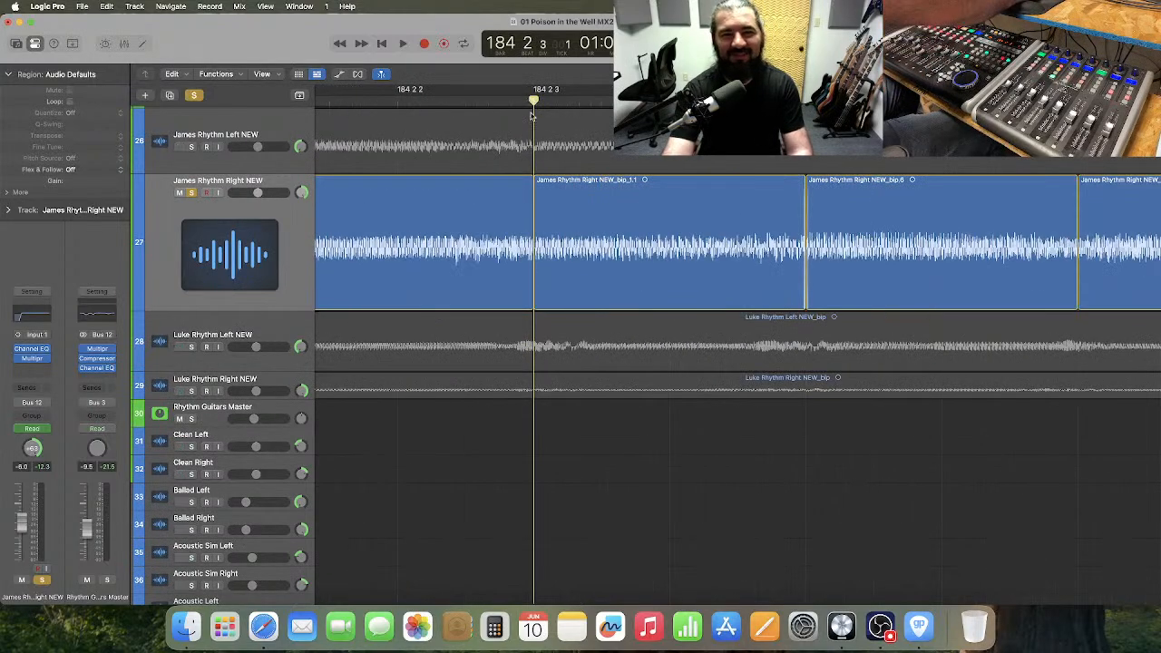
click(497, 243)
shift+click(940, 240)
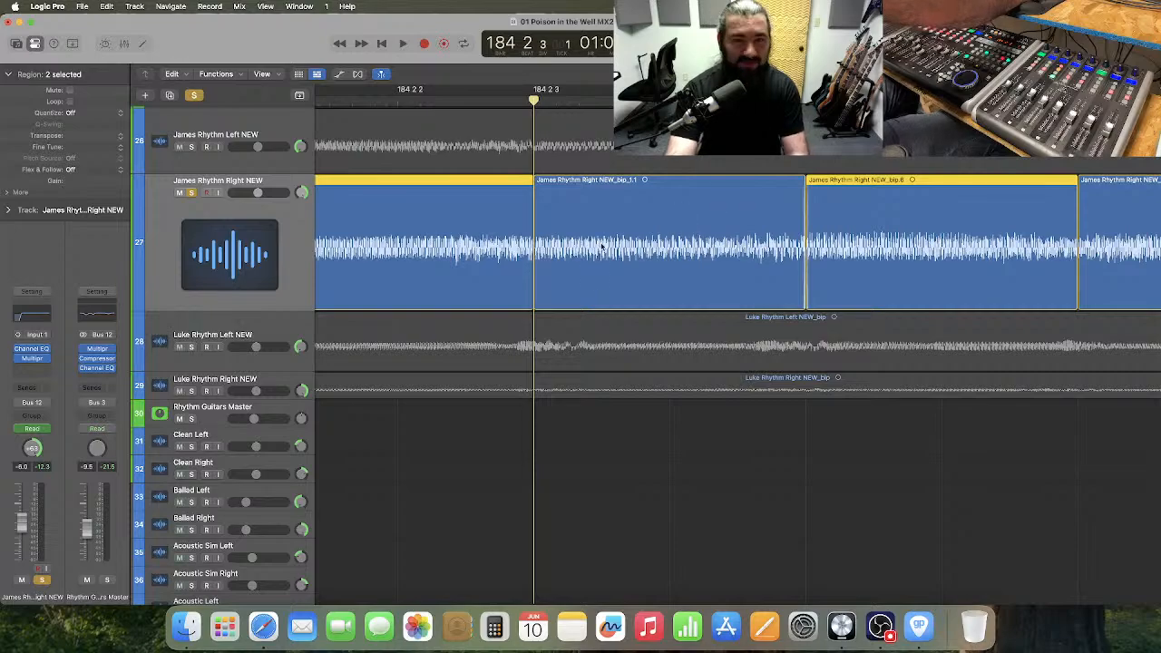
drag(531, 275, 534, 275)
Select the original regions following each pasted slice in bar 184 and extend their starts slightly to overlap the slices.
scroll(665, 285, right, 3)
scroll(664, 286, right, 1)
scroll(678, 282, right, 5)
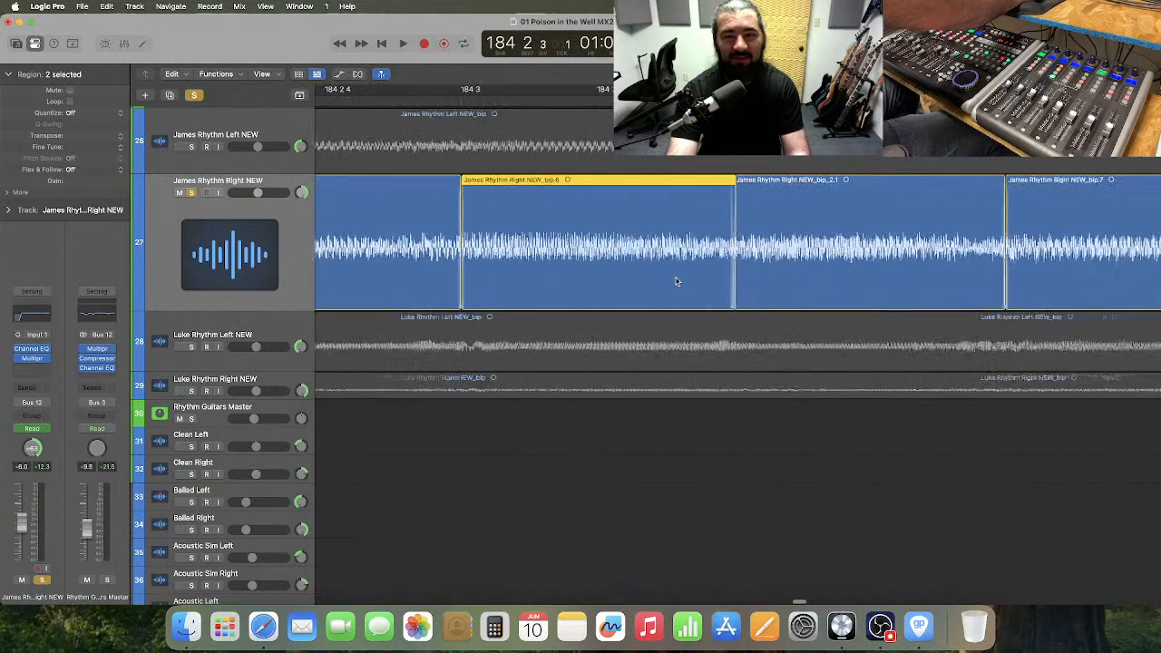
click(562, 247)
click(562, 247)
shift+click(1063, 268)
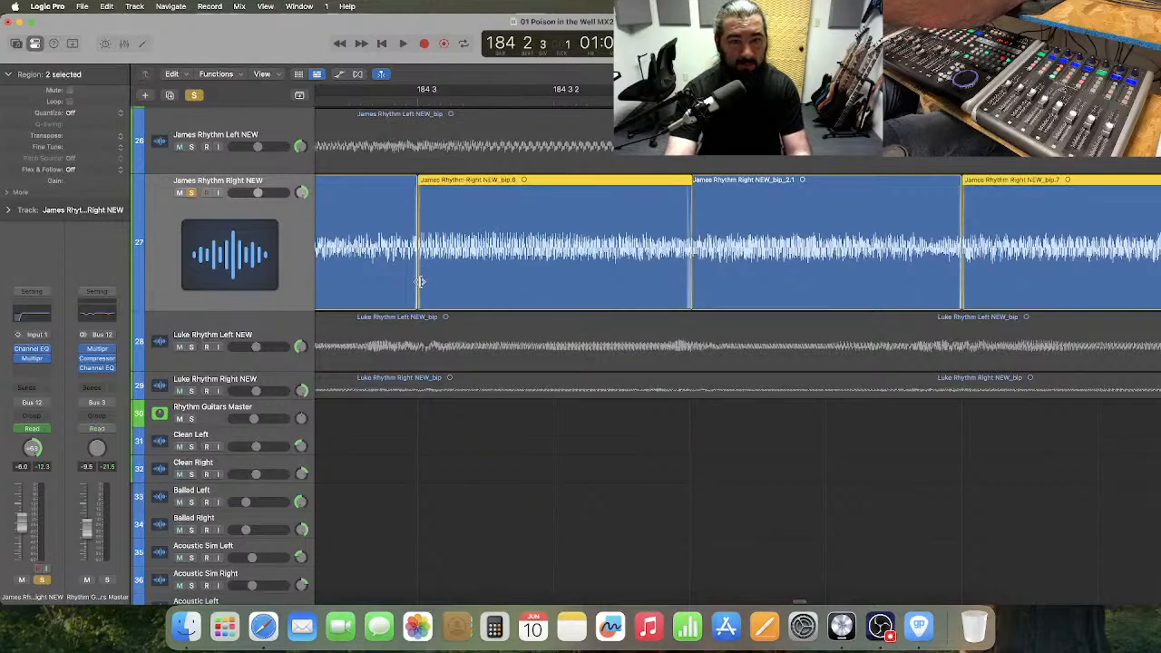
drag(420, 282, 418, 282)
Audition soloed track 27 from bar 184 into bar 185 to check the blended slices.
key(super+Left)
key(super+Left)
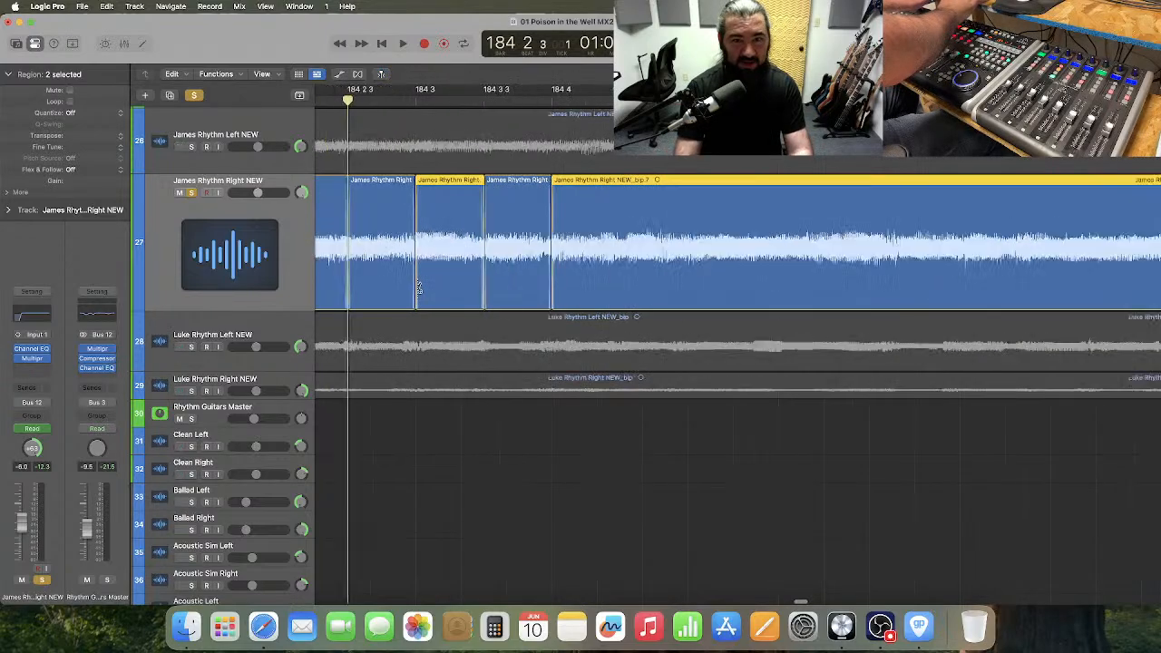
key(super+Left)
scroll(418, 288, left, 4)
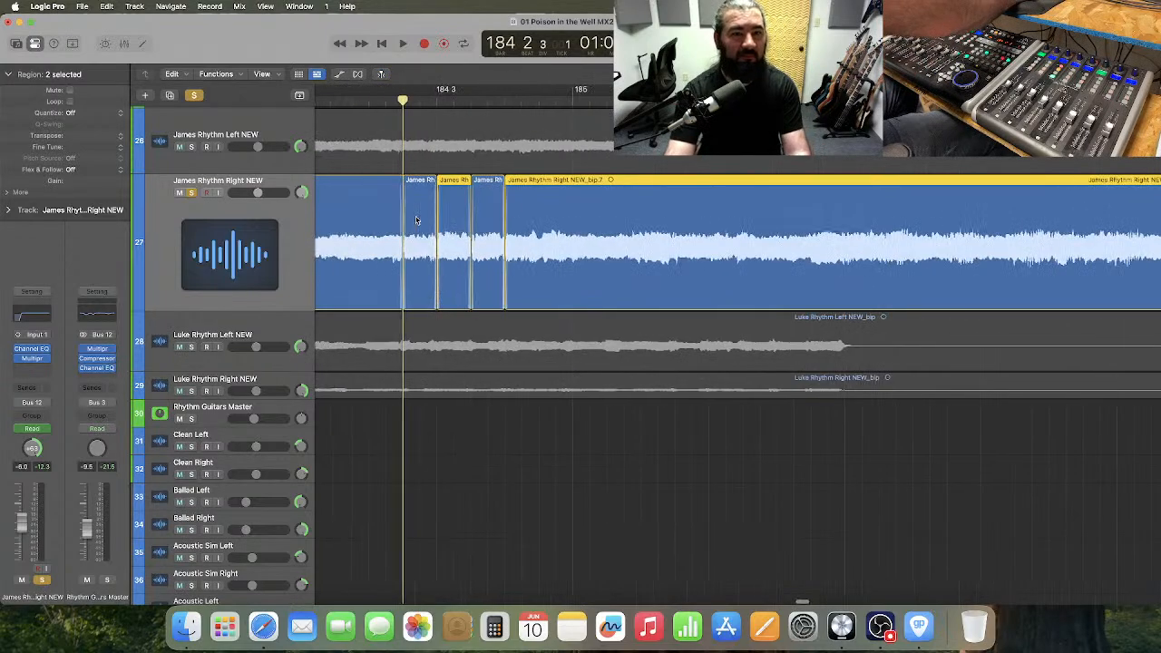
click(444, 99)
key(space)
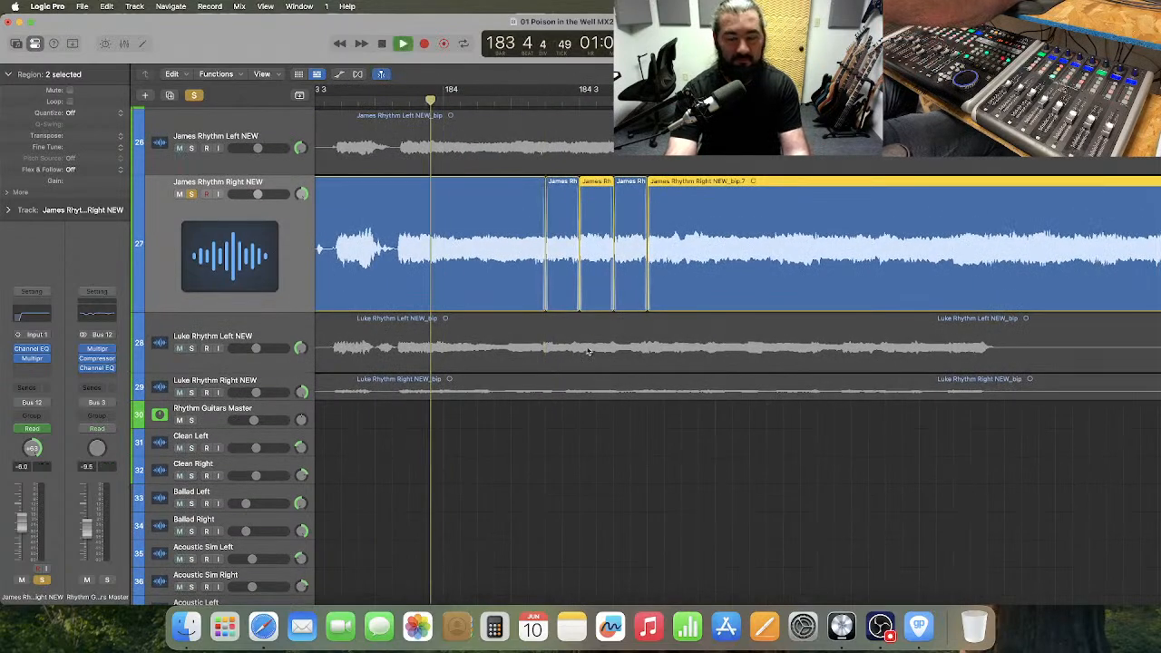
click(724, 503)
key(space)
Unsolo track 27, then select rhythm guitar tracks 26 to 29 and shrink them to the same compact height.
key(super+Left)
key(super+Left)
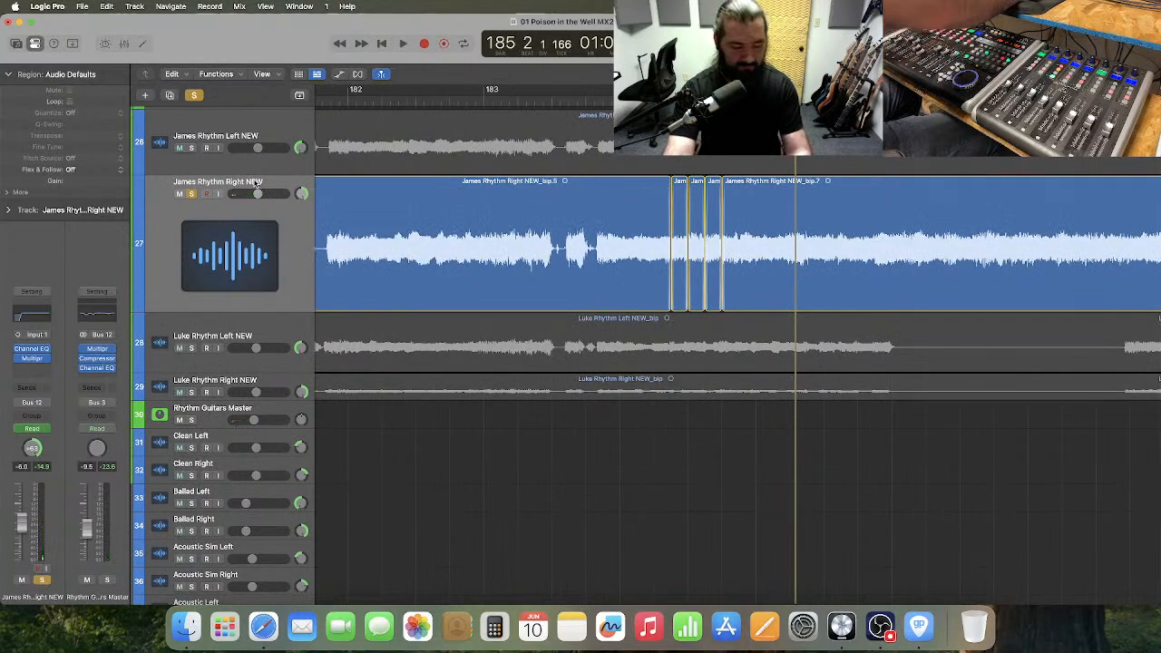
click(191, 195)
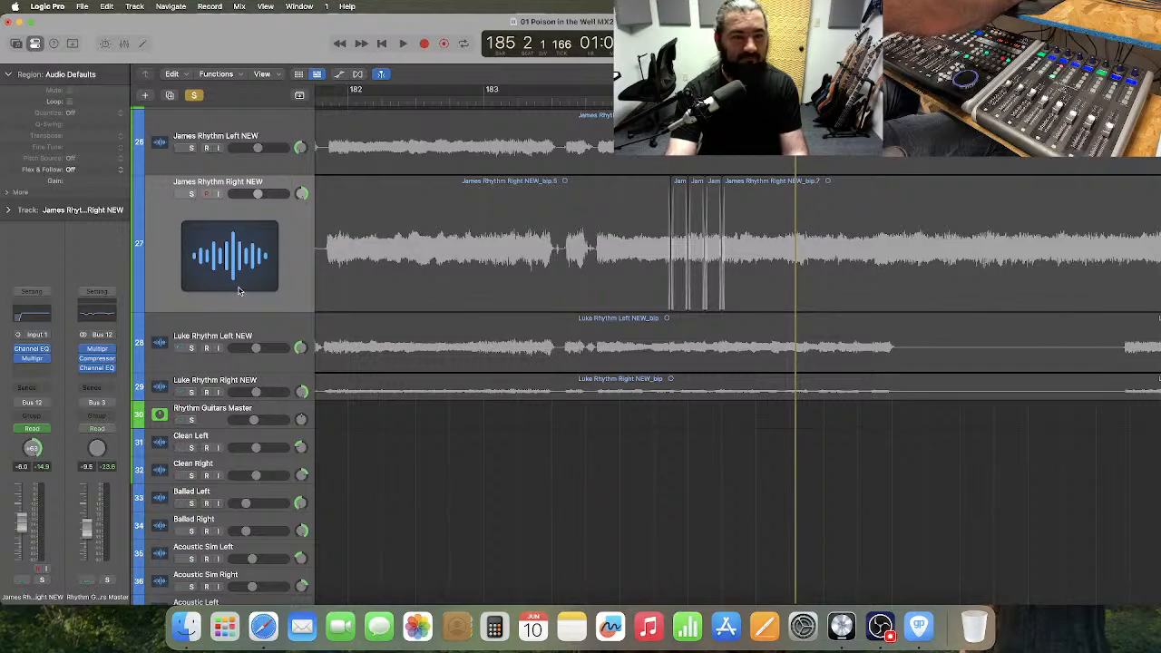
scroll(248, 154, up, 2)
click(259, 161)
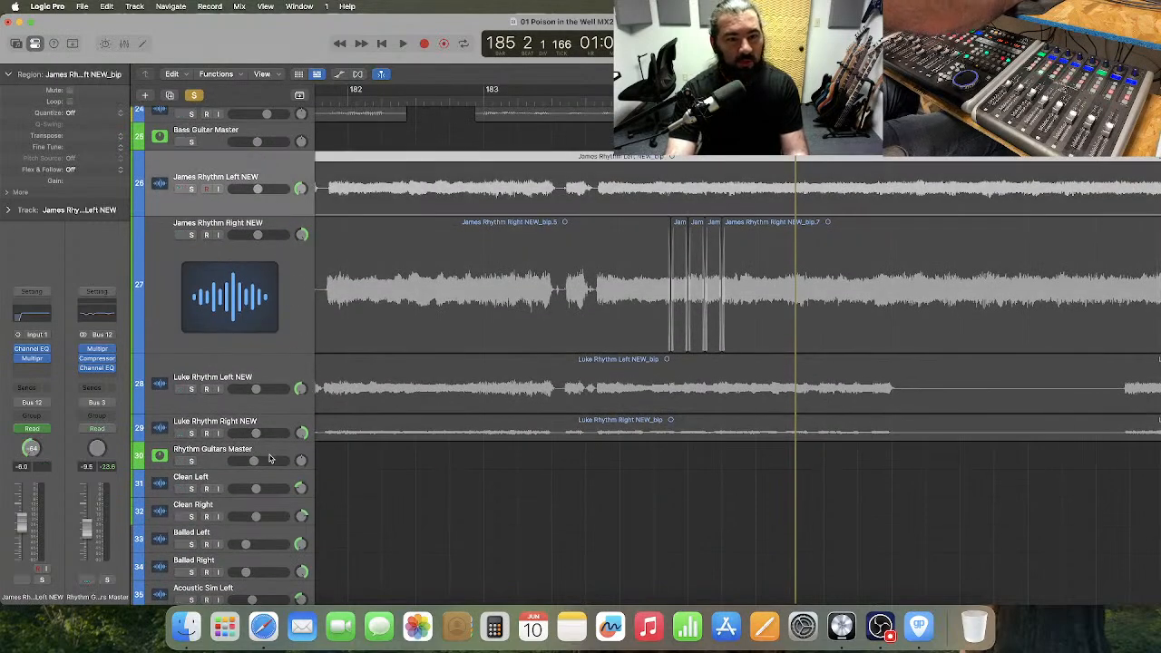
shift+click(287, 428)
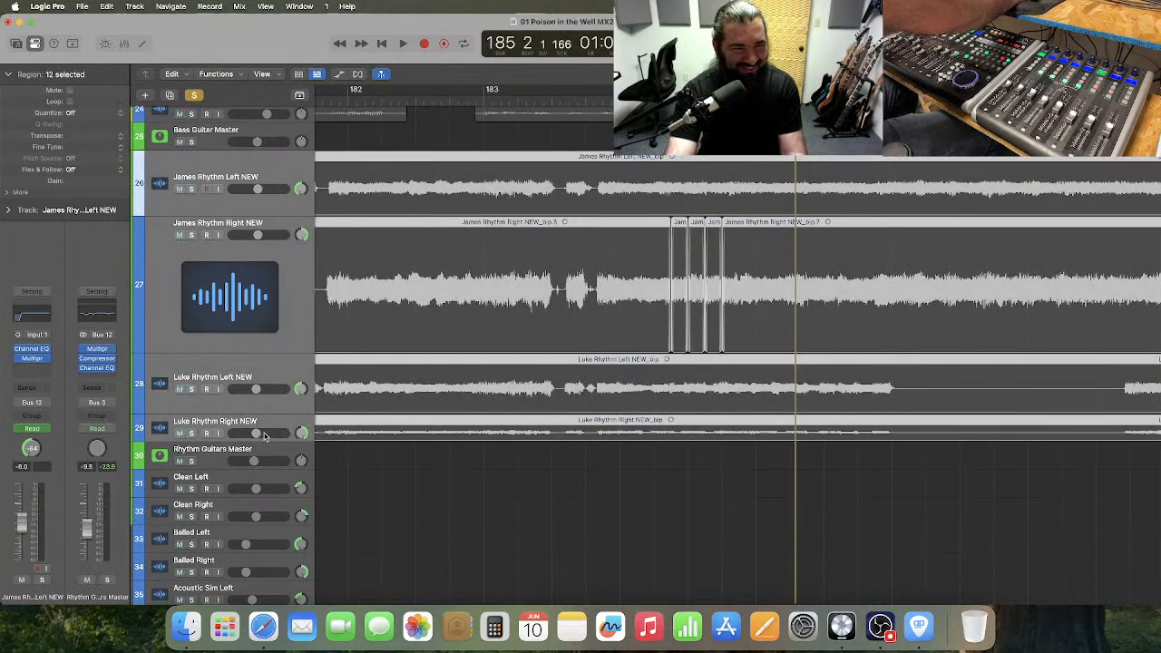
click(267, 441)
click(531, 414)
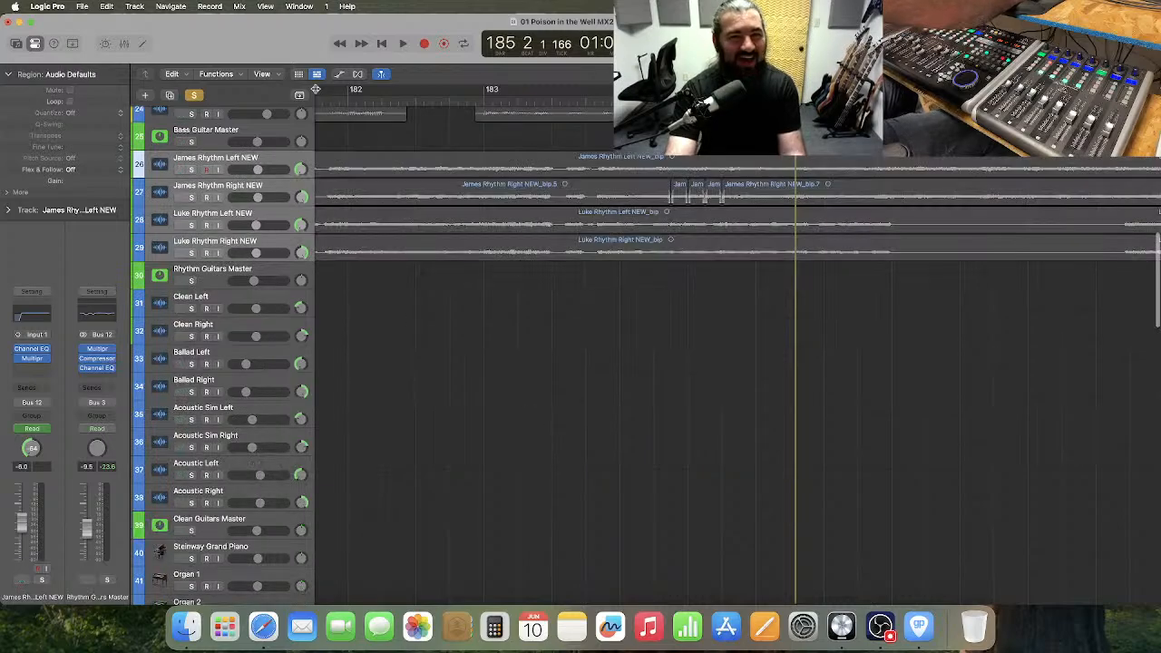
Show track automation and solo the Rhythm Guitars Master track.
click(341, 75)
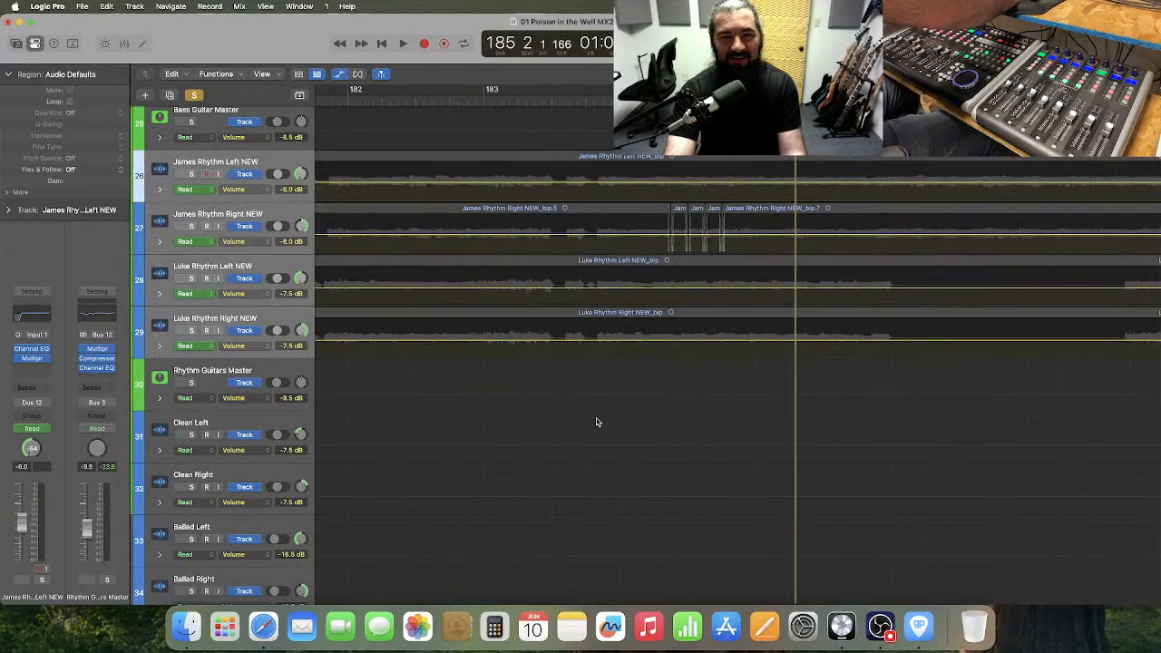
key(super+Left)
key(super+Left)
key(super+Left)
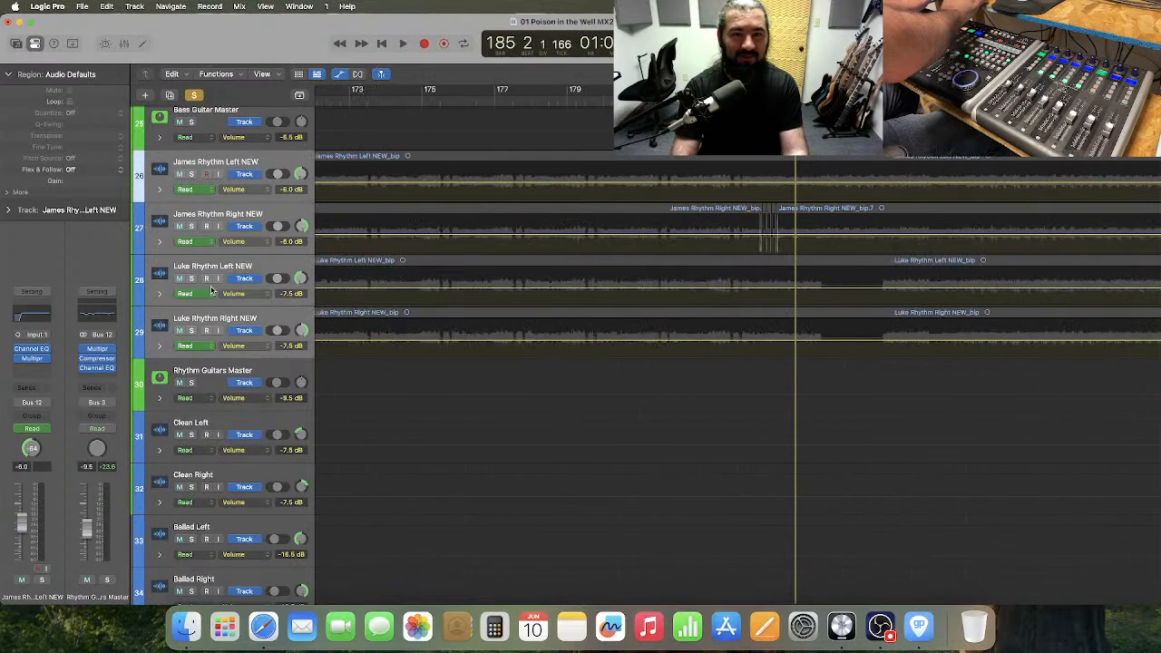
click(191, 385)
Audition the soloed rhythm guitars from bar 100 through the repaired passage in bar 101.
scroll(630, 204, left, 20)
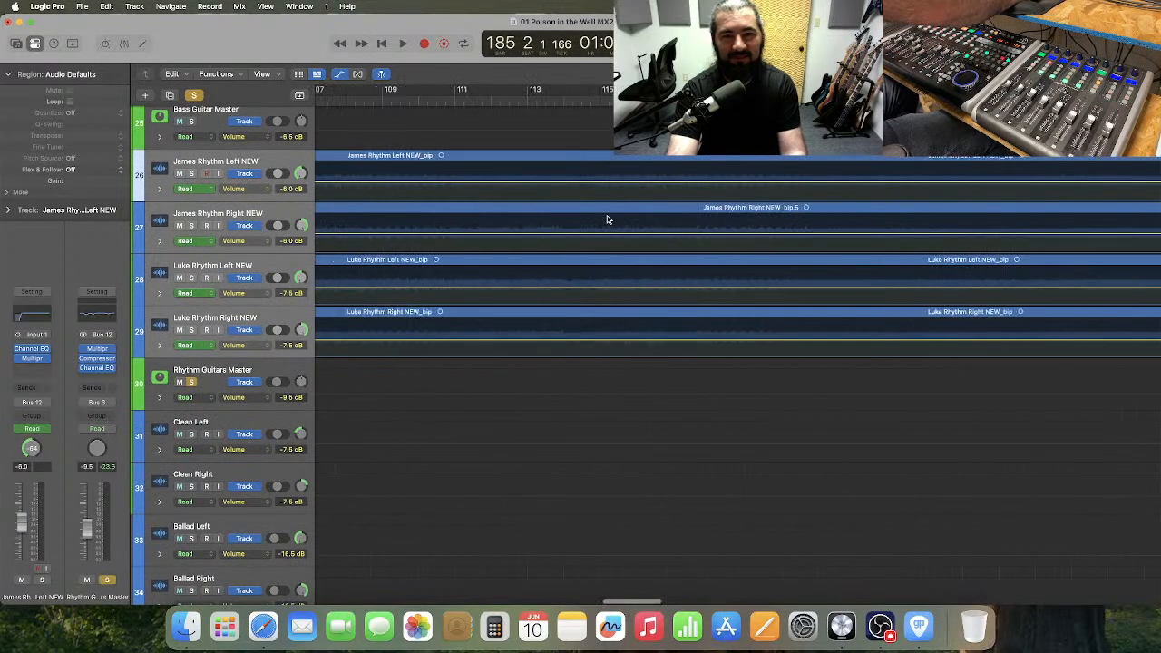
scroll(608, 219, left, 8)
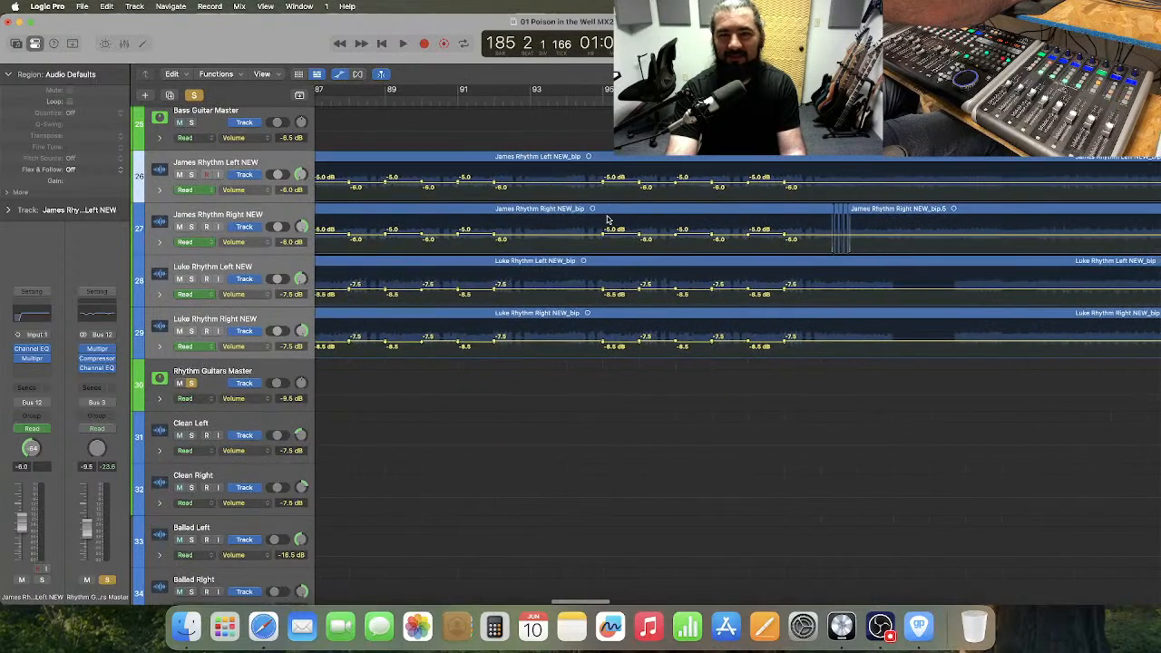
scroll(608, 220, right, 3)
click(609, 102)
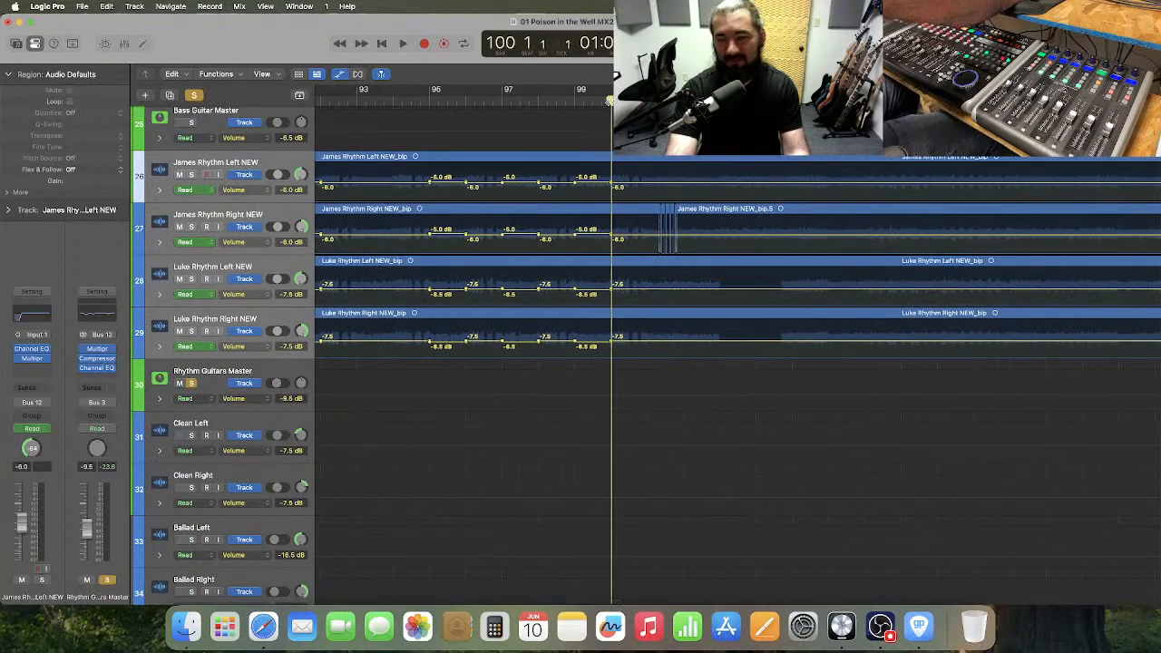
key(space)
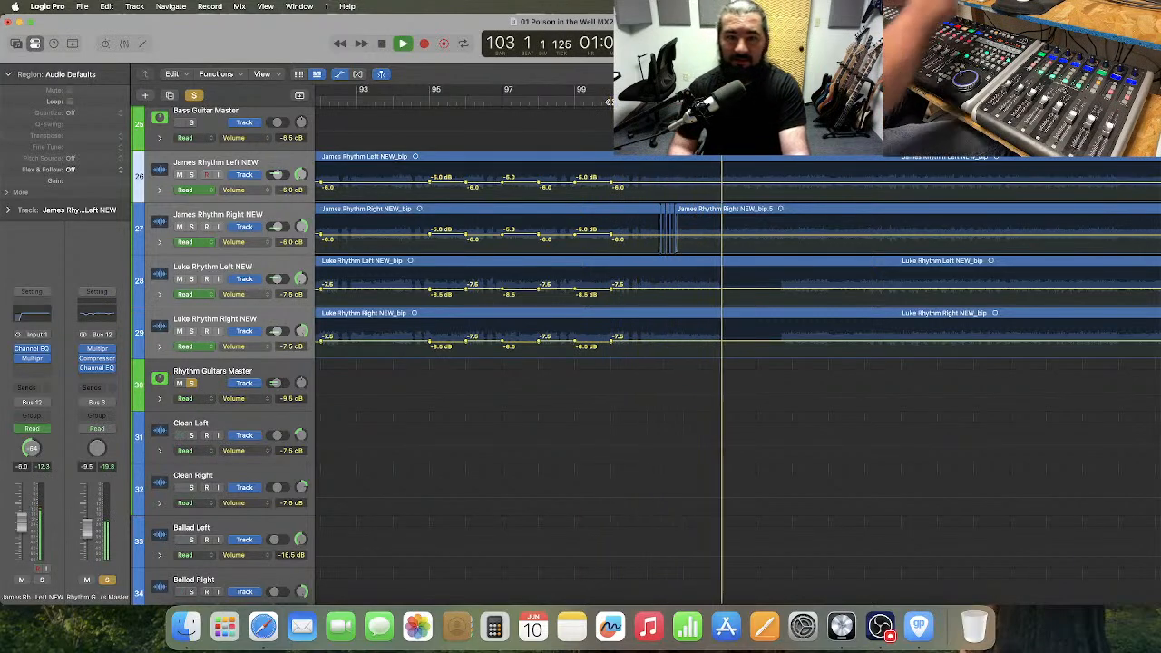
Open the Messenger app from Launchpad.
click(224, 626)
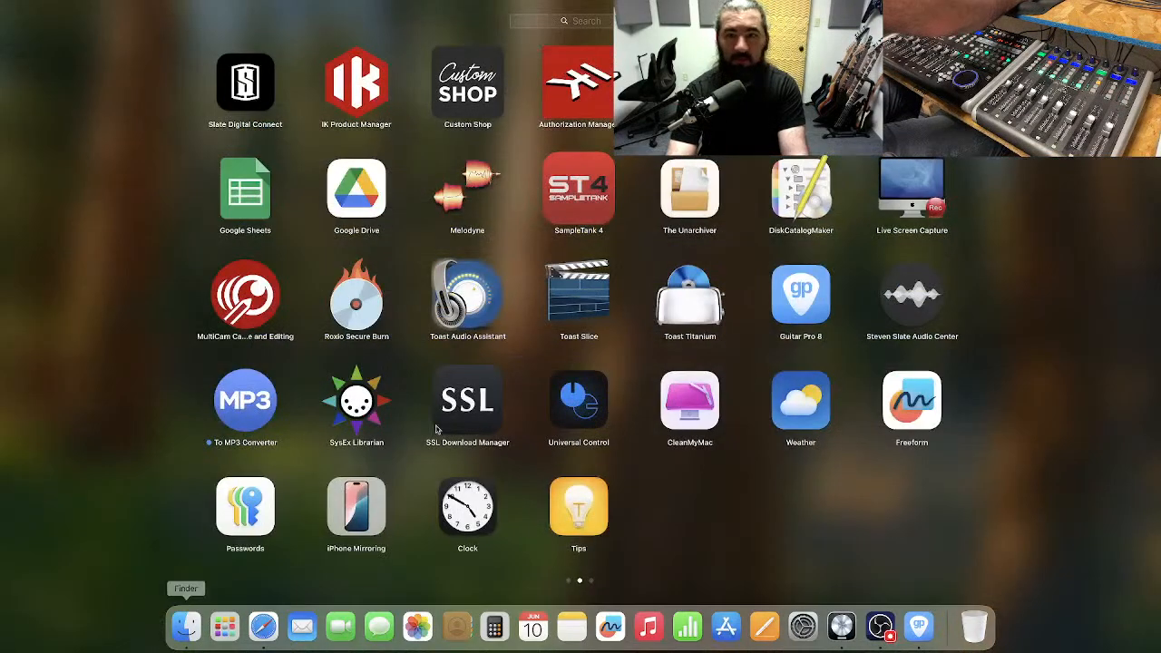
scroll(638, 400, right, 3)
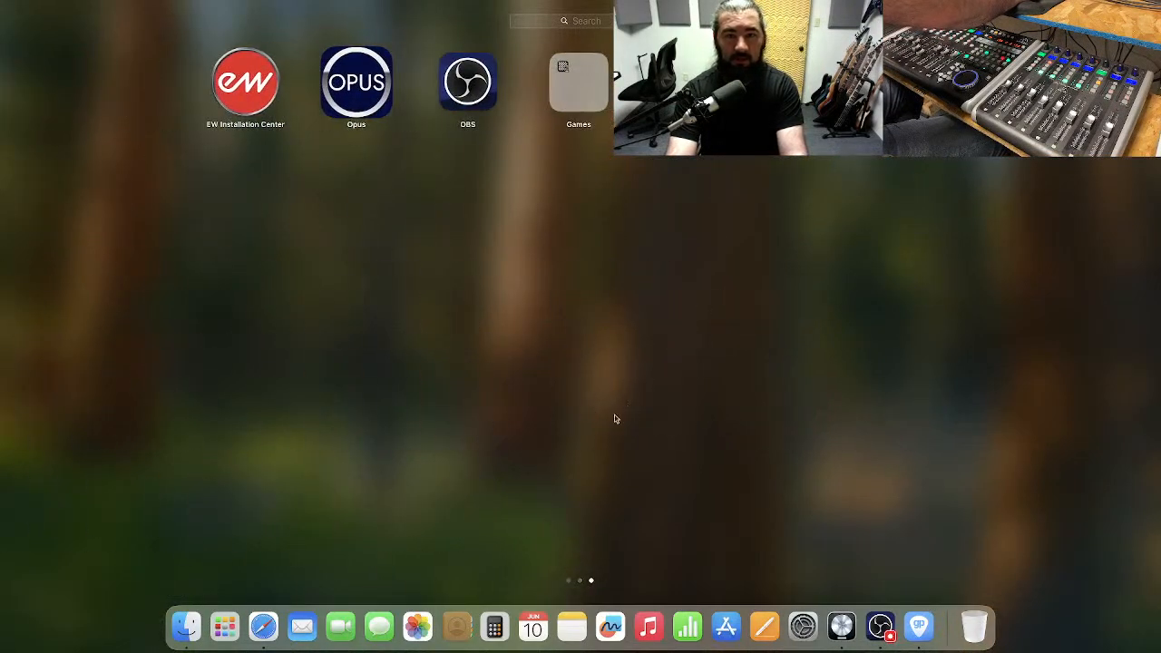
click(801, 82)
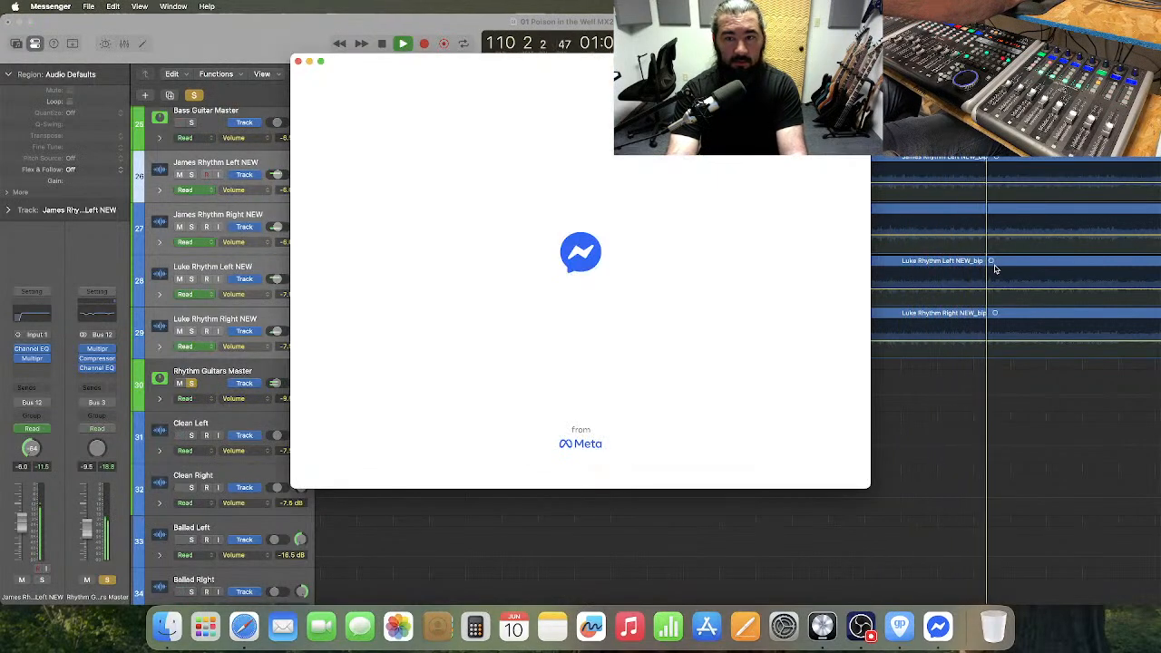
Move the Messenger window off the main display and stop playback in Logic Pro.
drag(448, 65, 1160, 150)
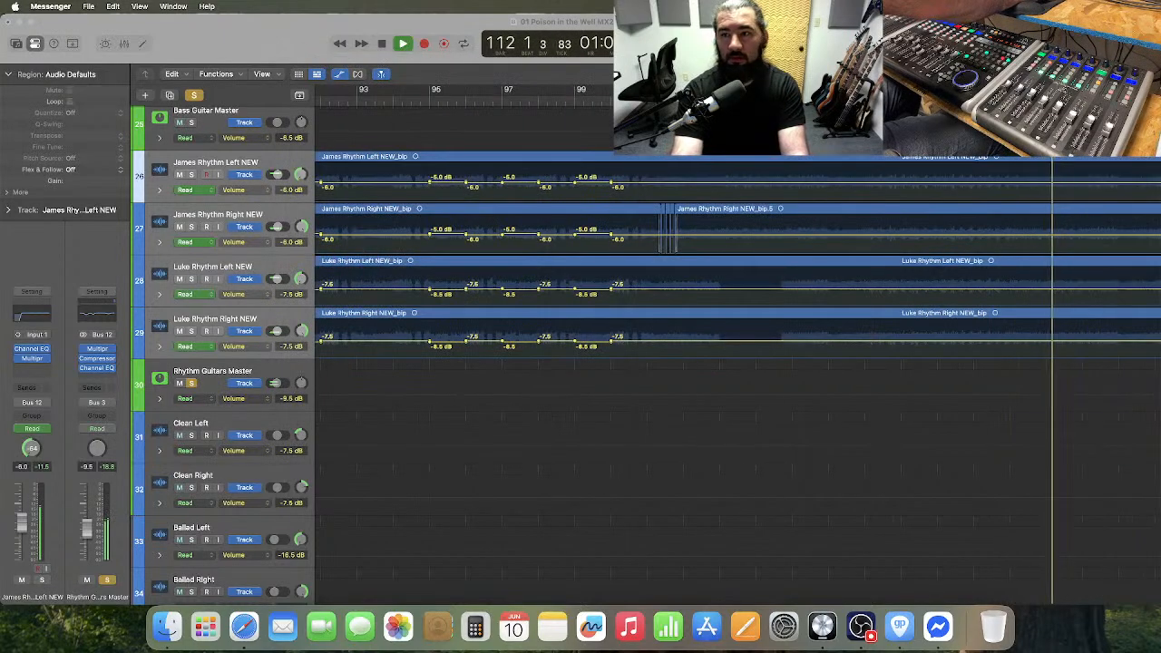
click(776, 283)
key(space)
Audition the soloed rhythm guitars from bar 105 into bar 109.
scroll(775, 283, left, 8)
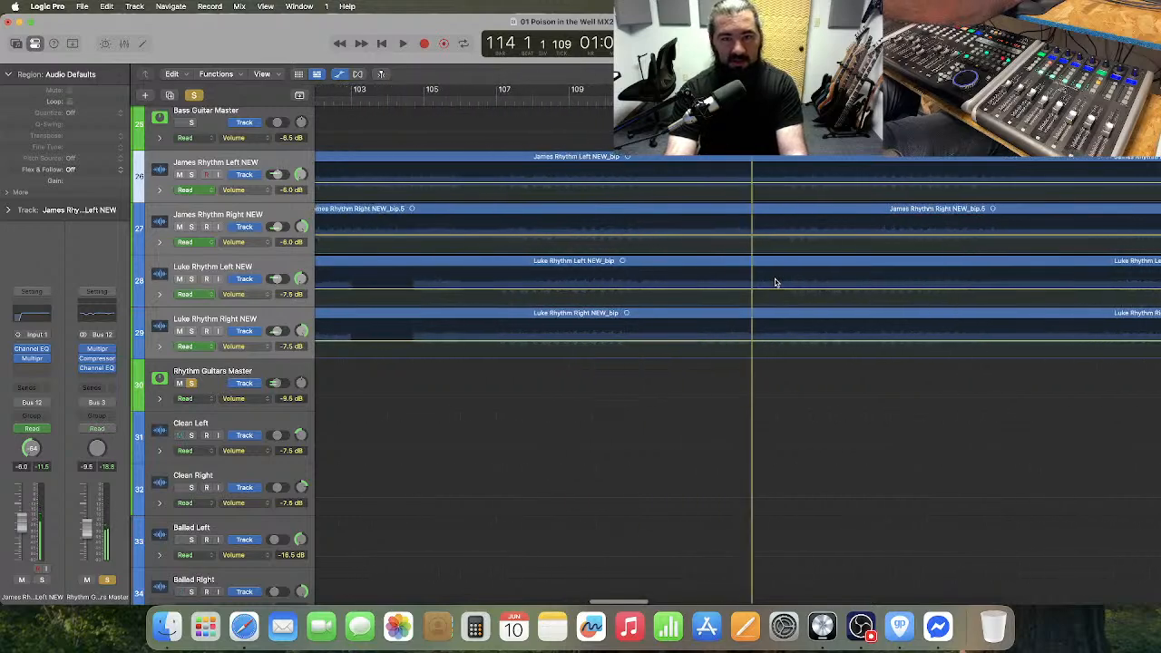
scroll(776, 283, left, 1)
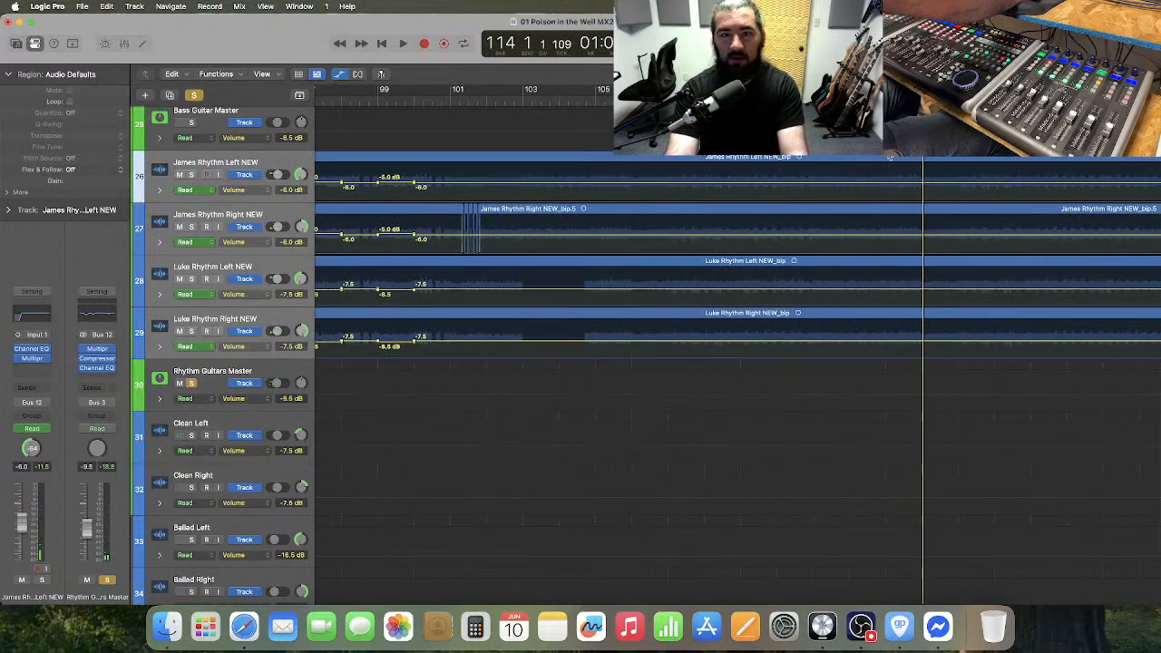
click(620, 98)
key(space)
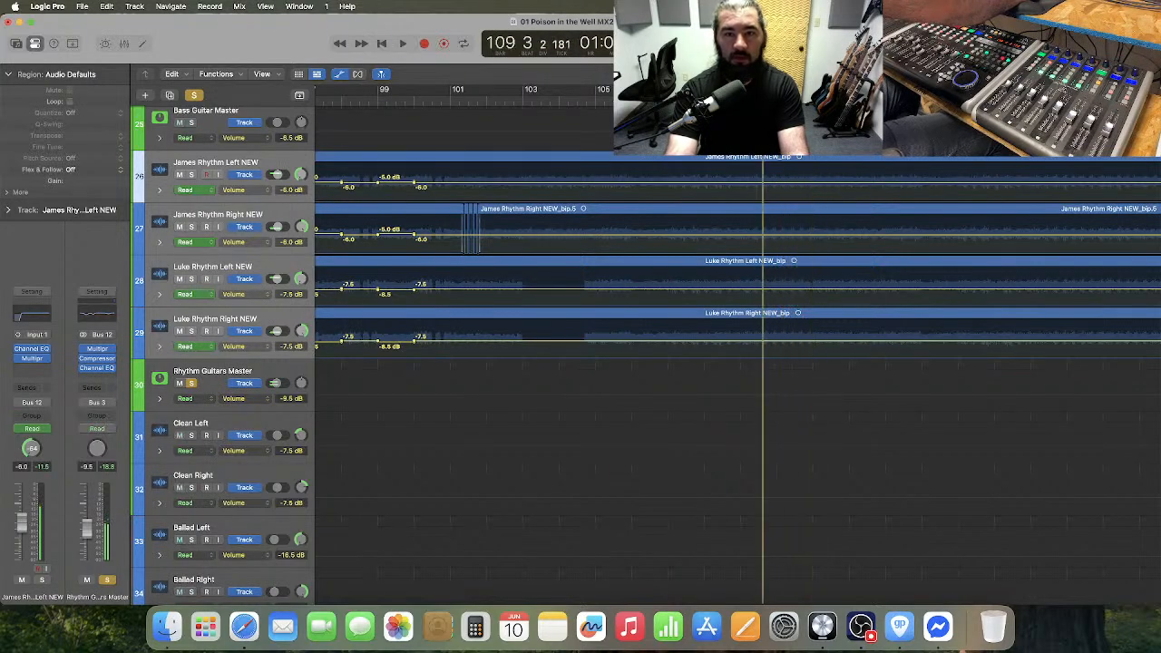
Replay the rhythm guitars in short passes across bars 109 and 110 to listen closely for off notes.
key(super+Right)
key(super+Right)
key(super+Right)
key(super+Right)
key(space)
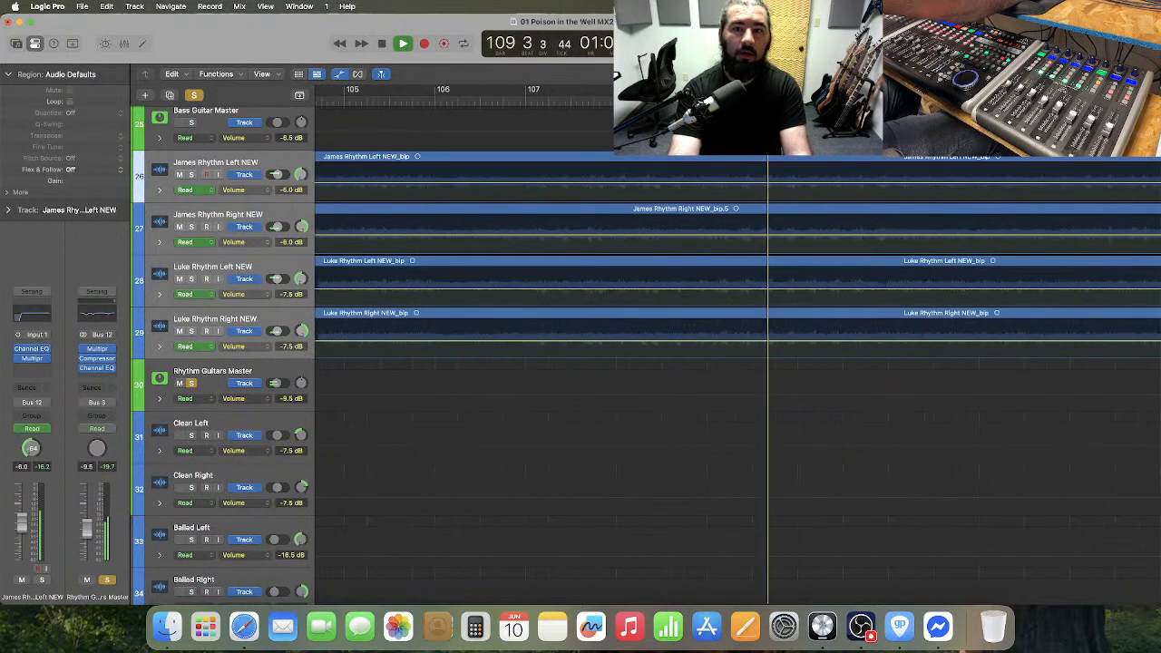
key(space)
key(comma)
key(space)
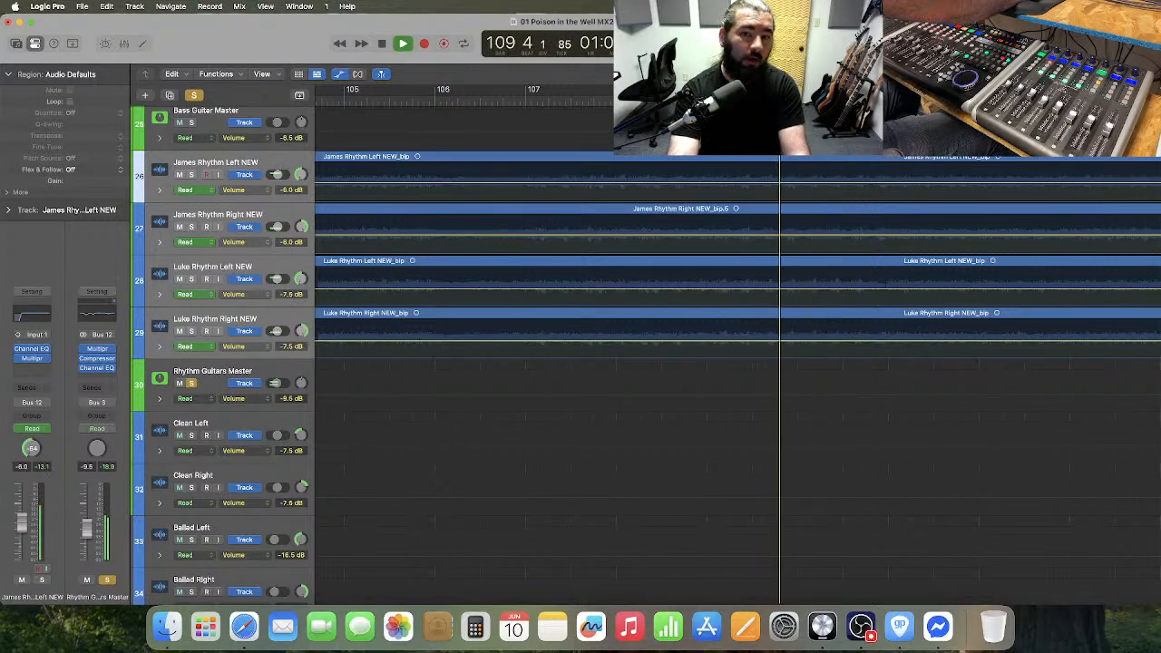
key(space)
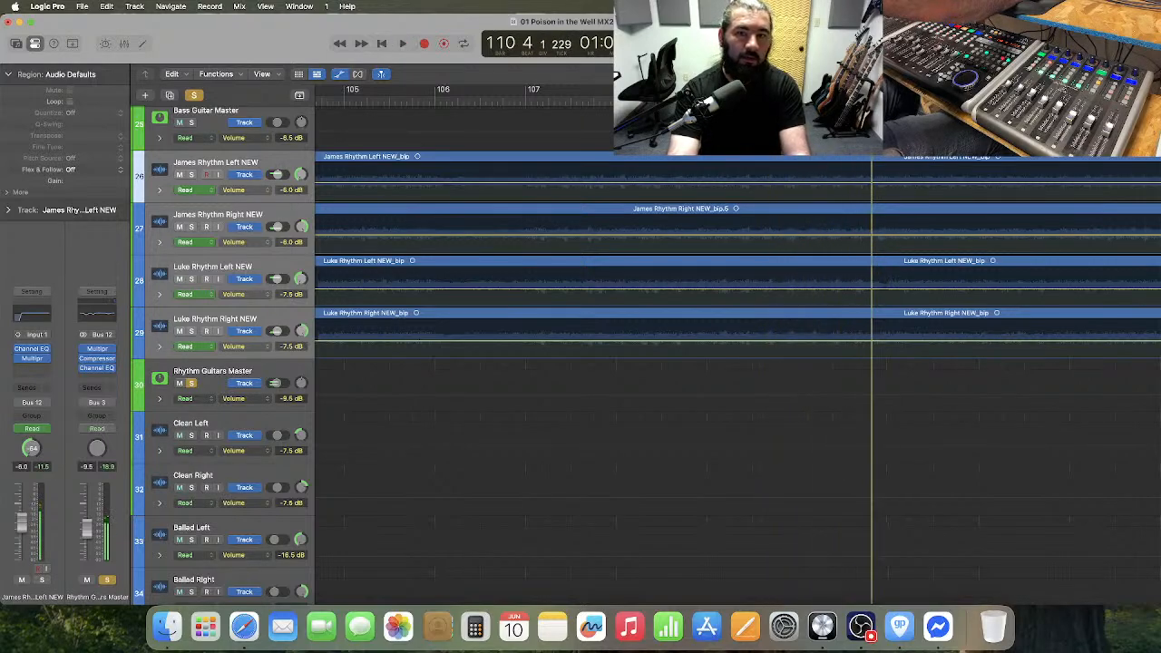
key(comma)
key(comma)
key(space)
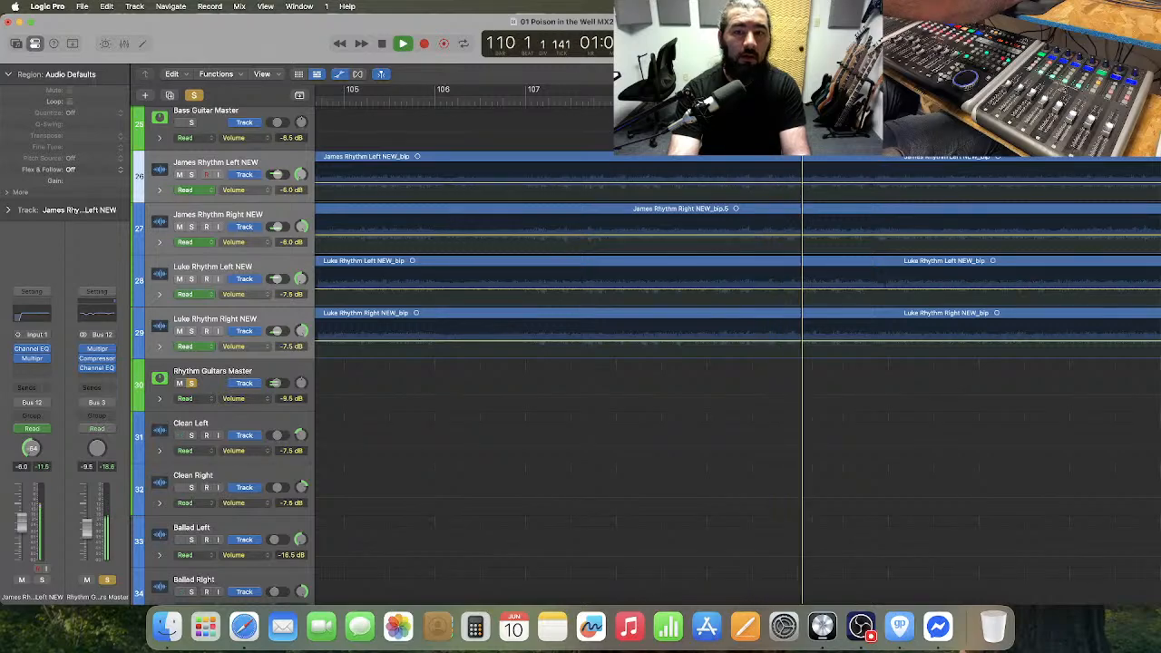
key(comma)
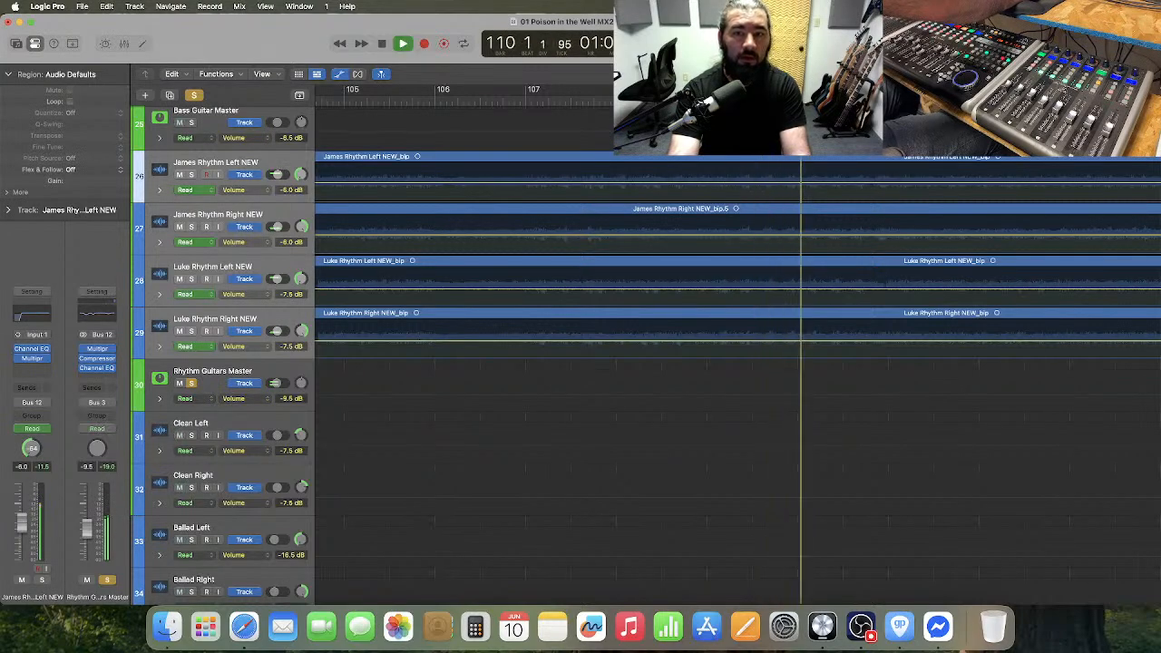
key(space)
Check the Steel Guitar tab around bars 109 and 110 in Guitar Pro, and return to the Logic Pro project.
key(ctrl+Right)
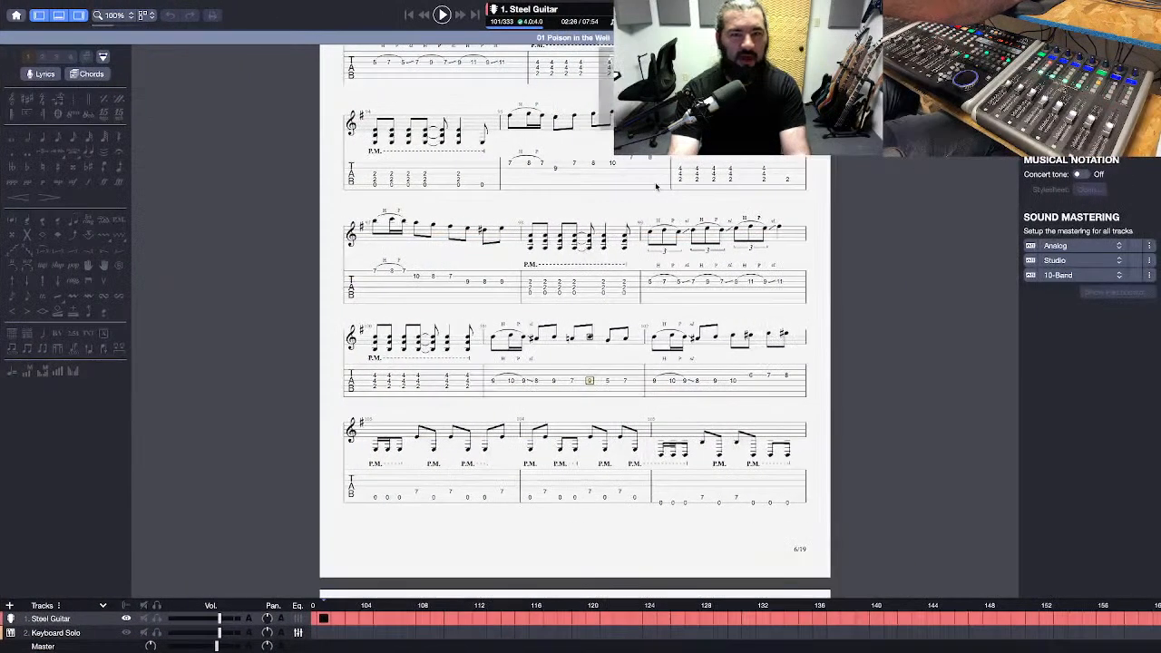
scroll(655, 187, down, 3)
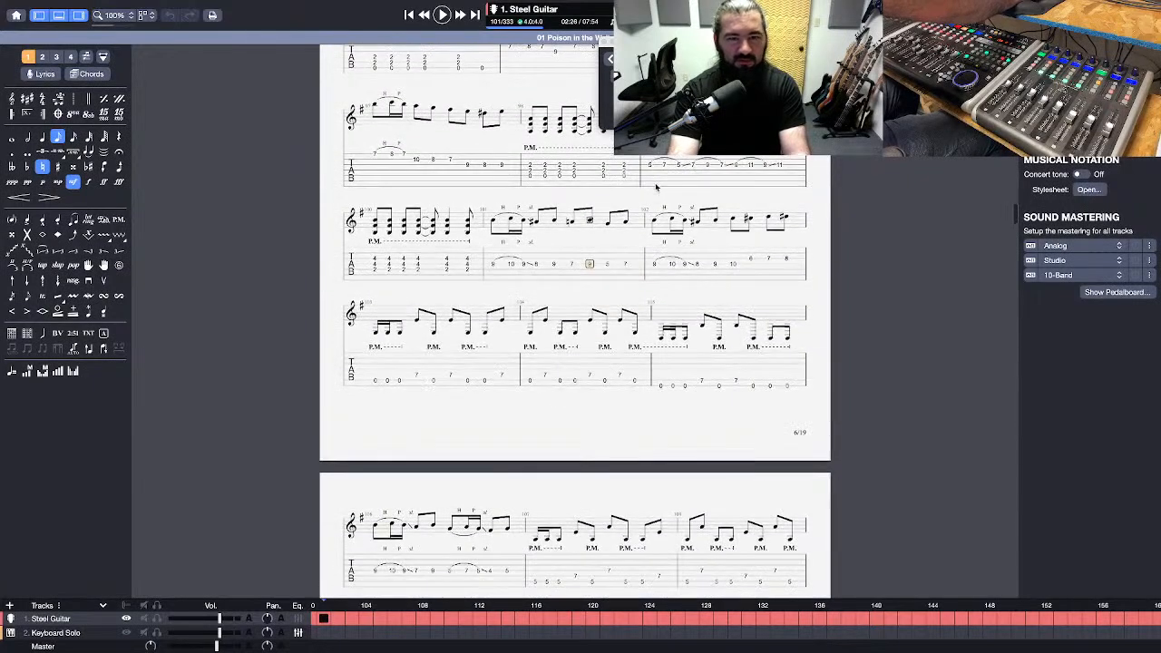
scroll(656, 187, down, 5)
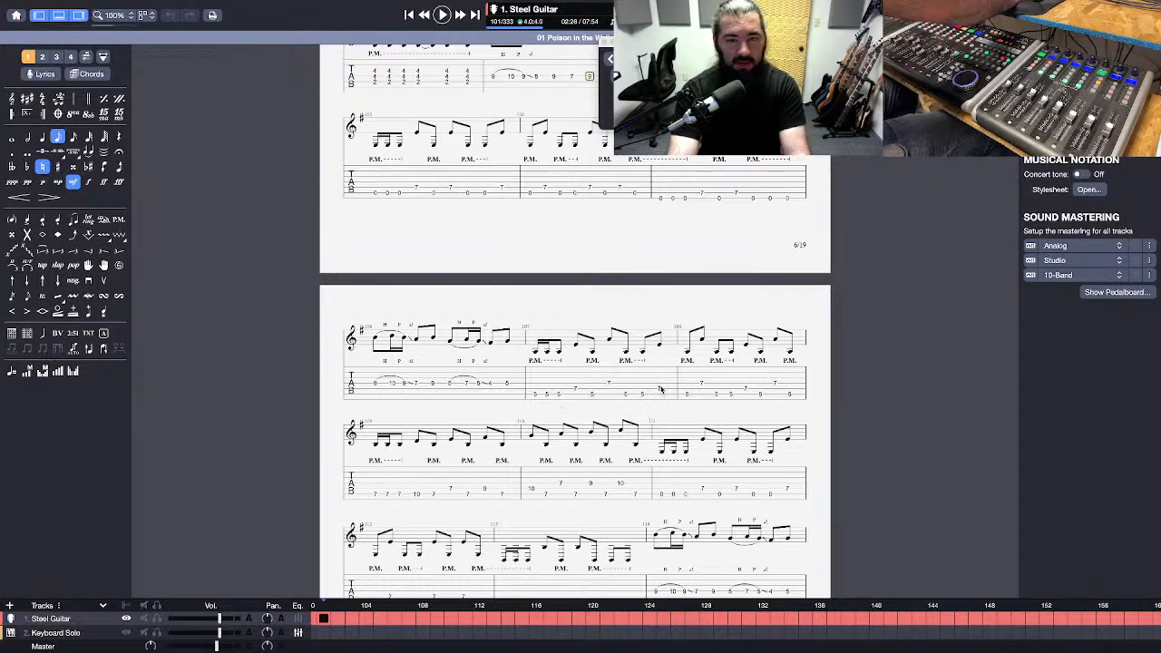
key(ctrl+Left)
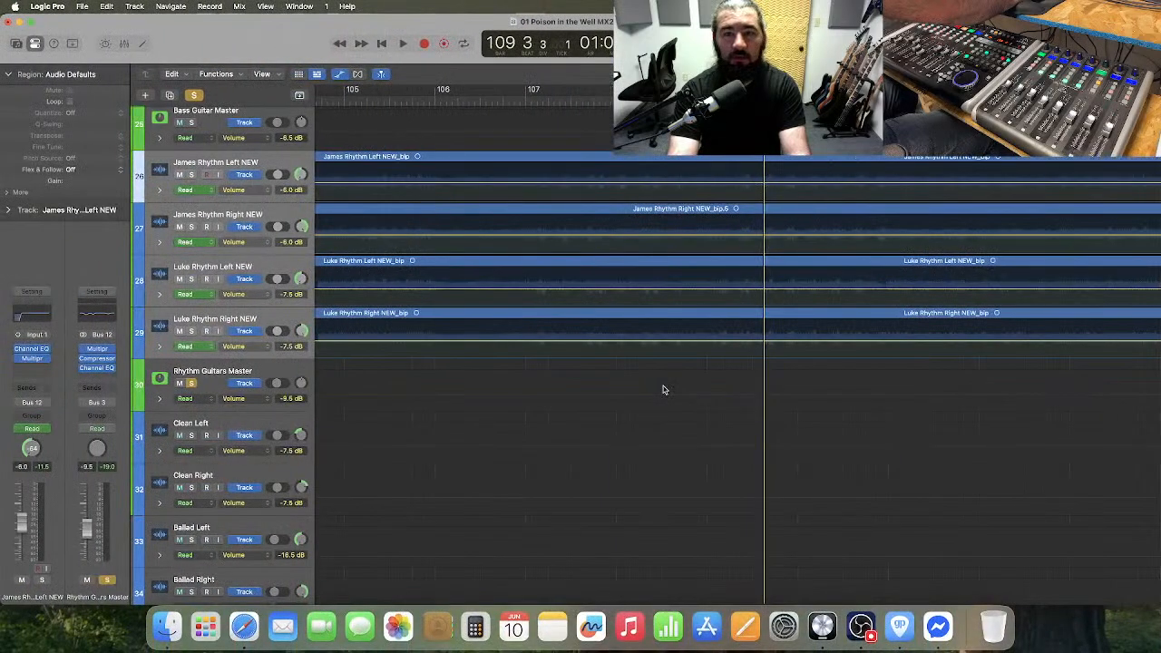
key(ctrl+Right)
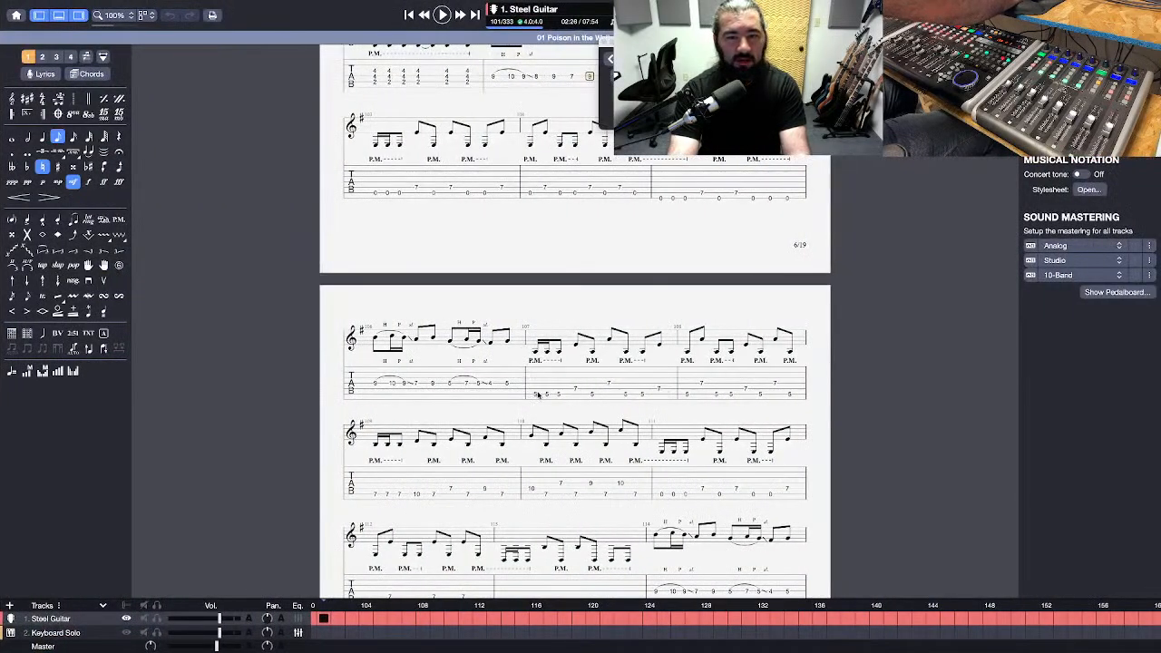
key(ctrl+Left)
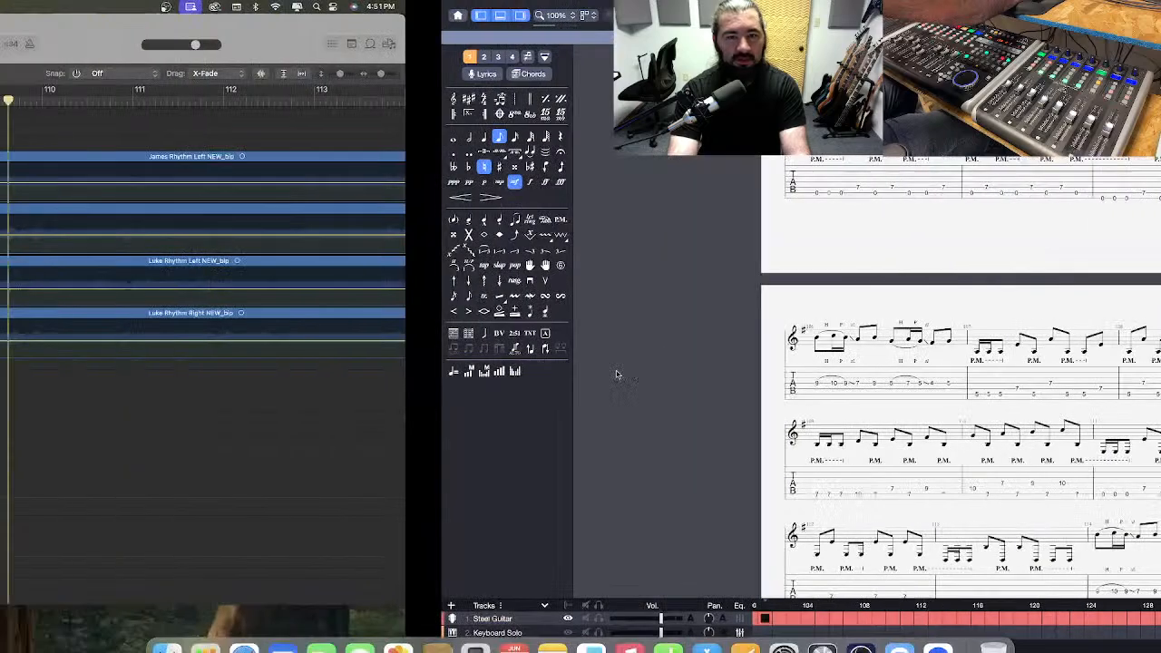
Play the rhythm guitars from bar 109 into bar 110 to compare them with the tab.
key(space)
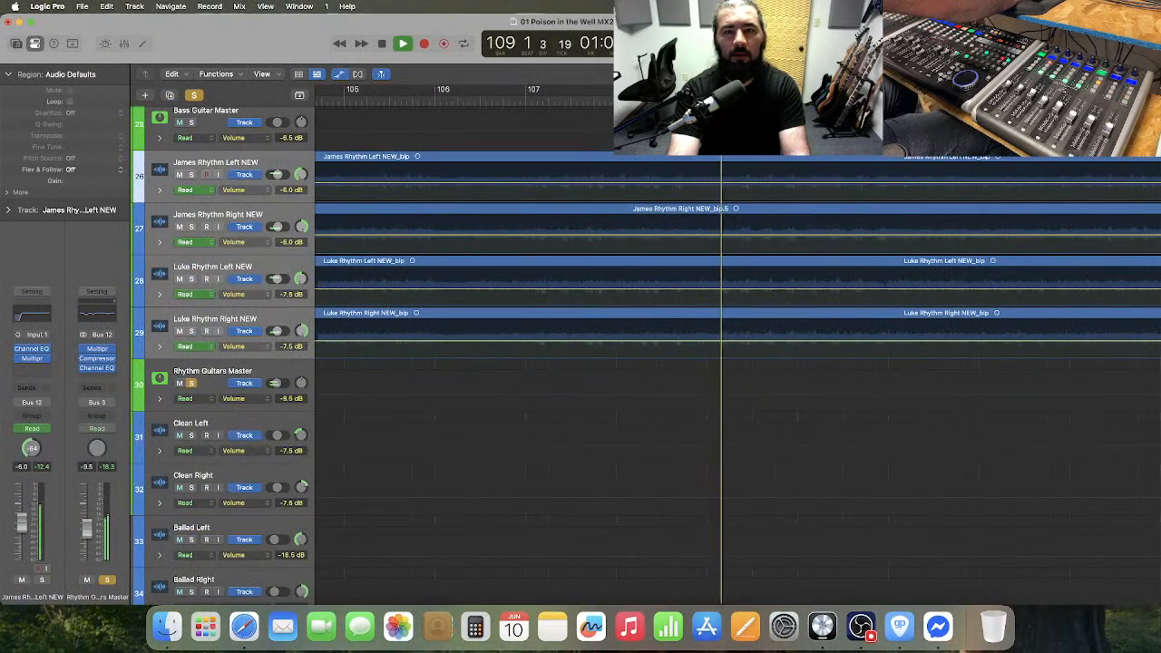
key(space)
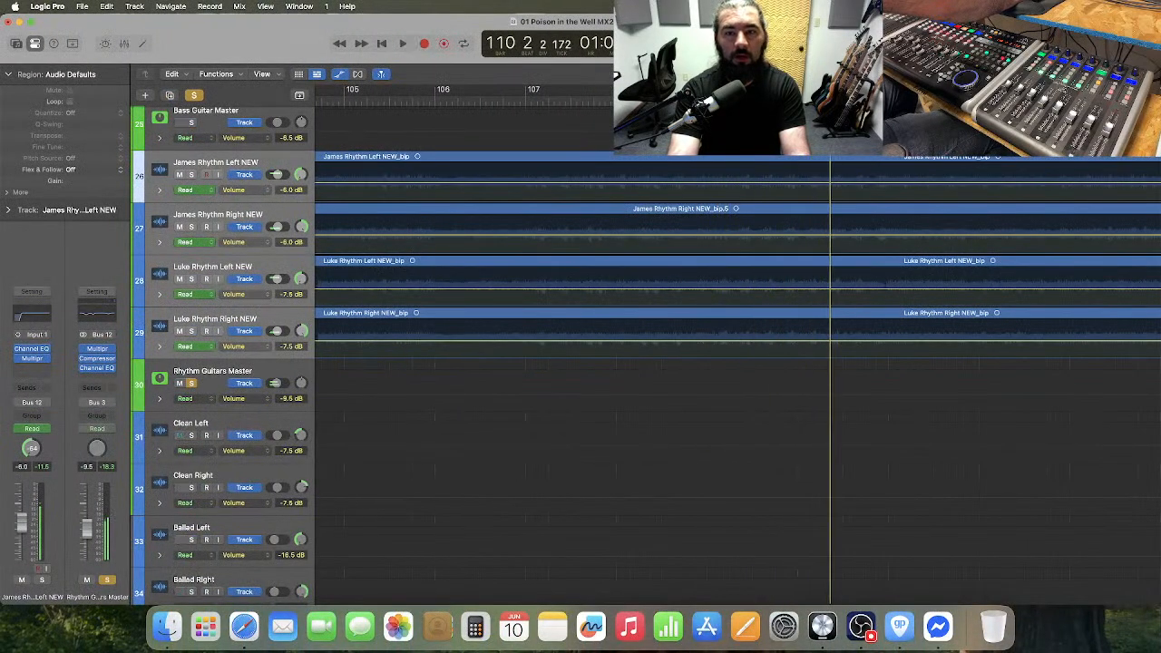
key(space)
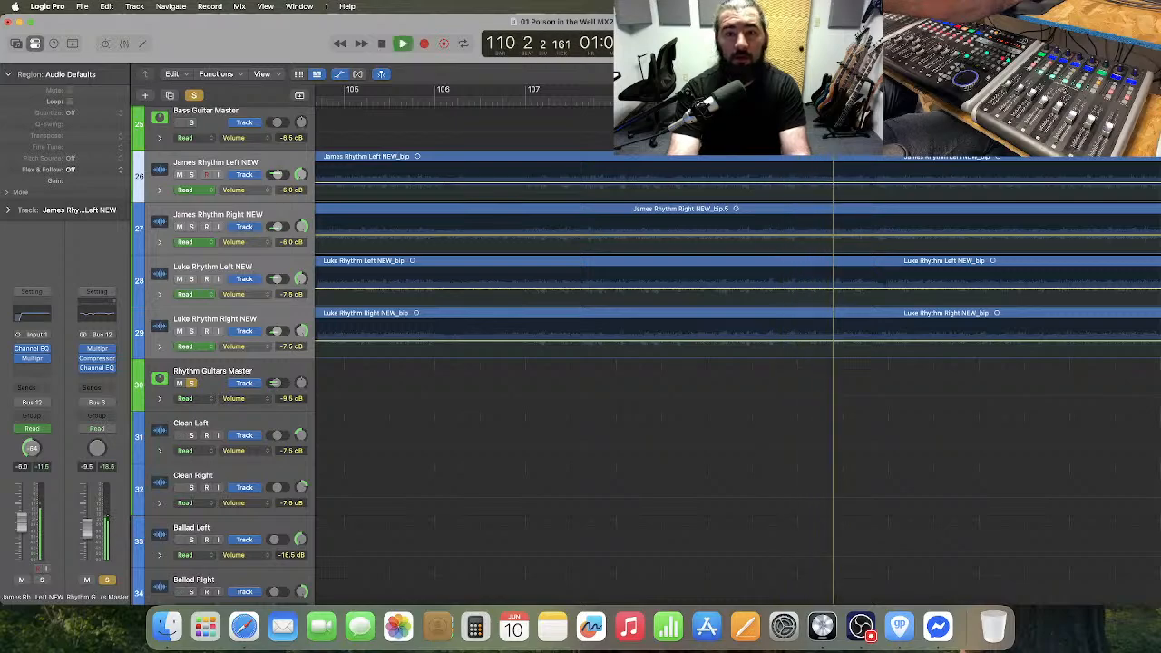
key(space)
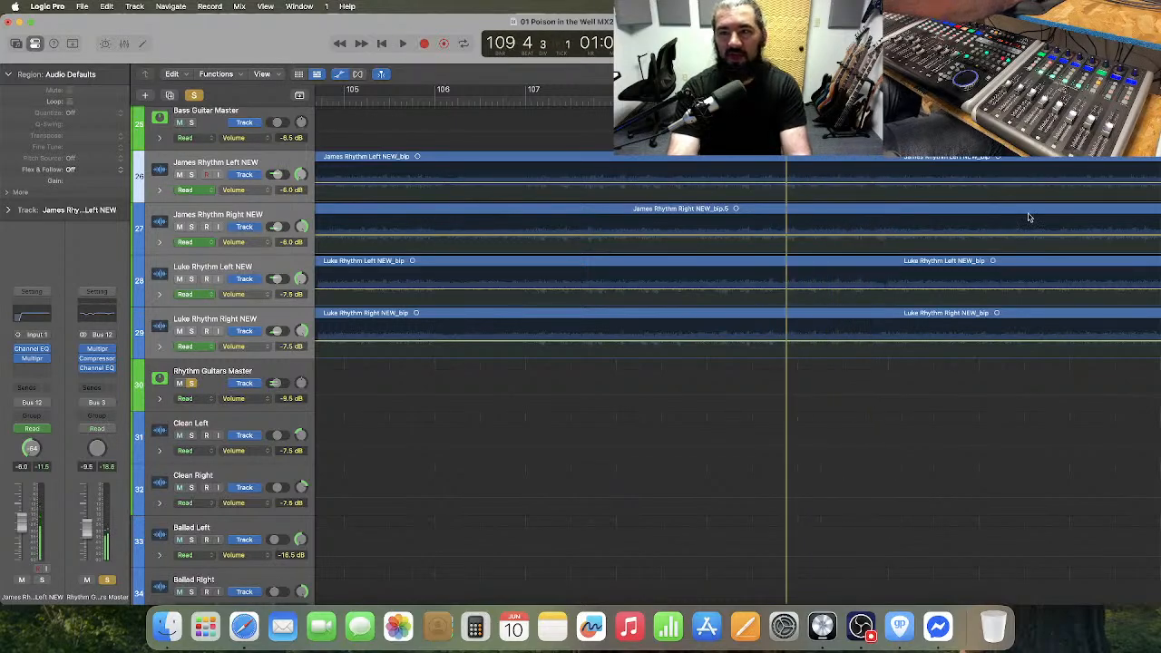
Listen again to the rhythm guitars from beat 4 of bar 109 to the start of bar 111.
scroll(744, 206, right, 3)
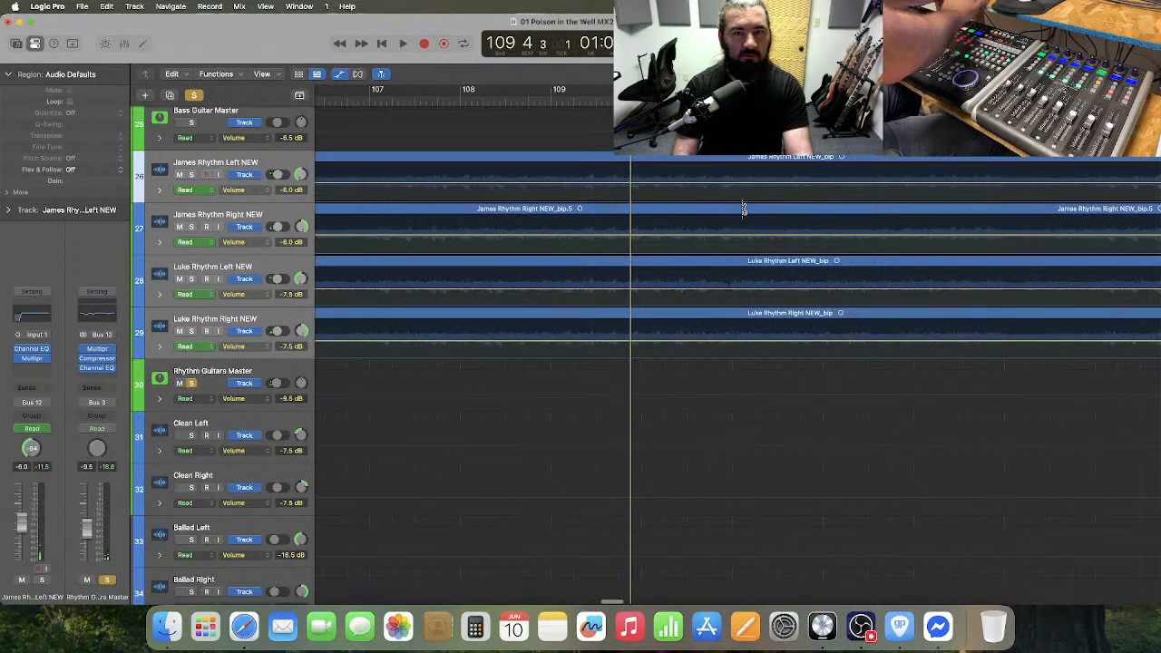
key(super+Right)
key(super+Right)
scroll(743, 210, right, 3)
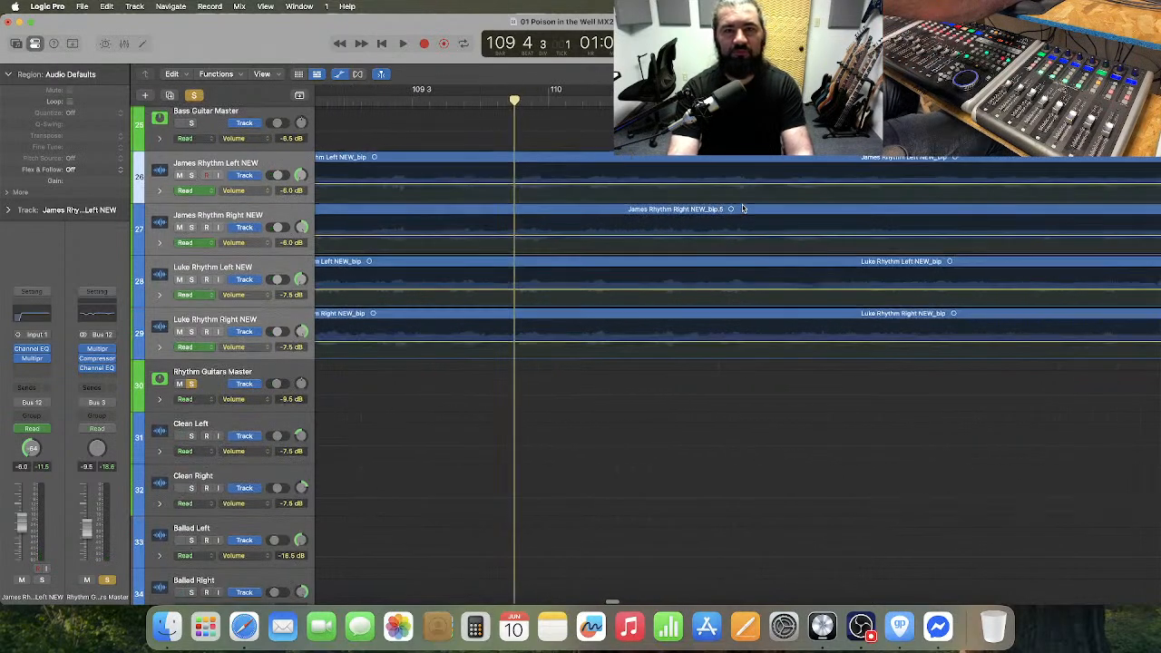
key(t)
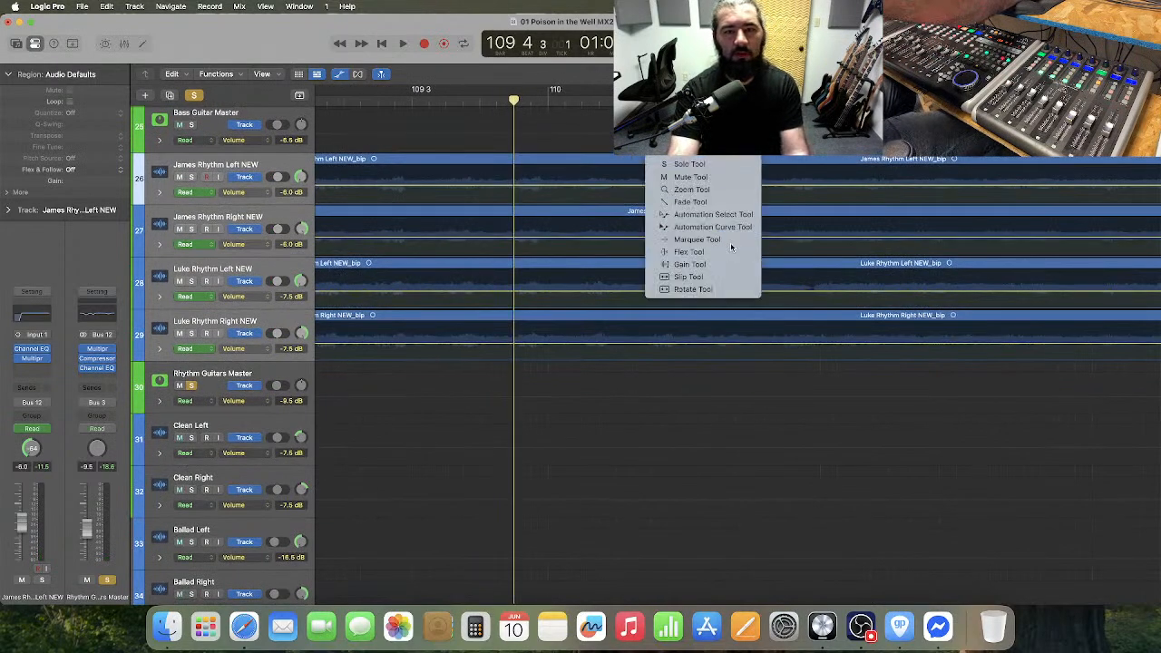
click(731, 247)
key(space)
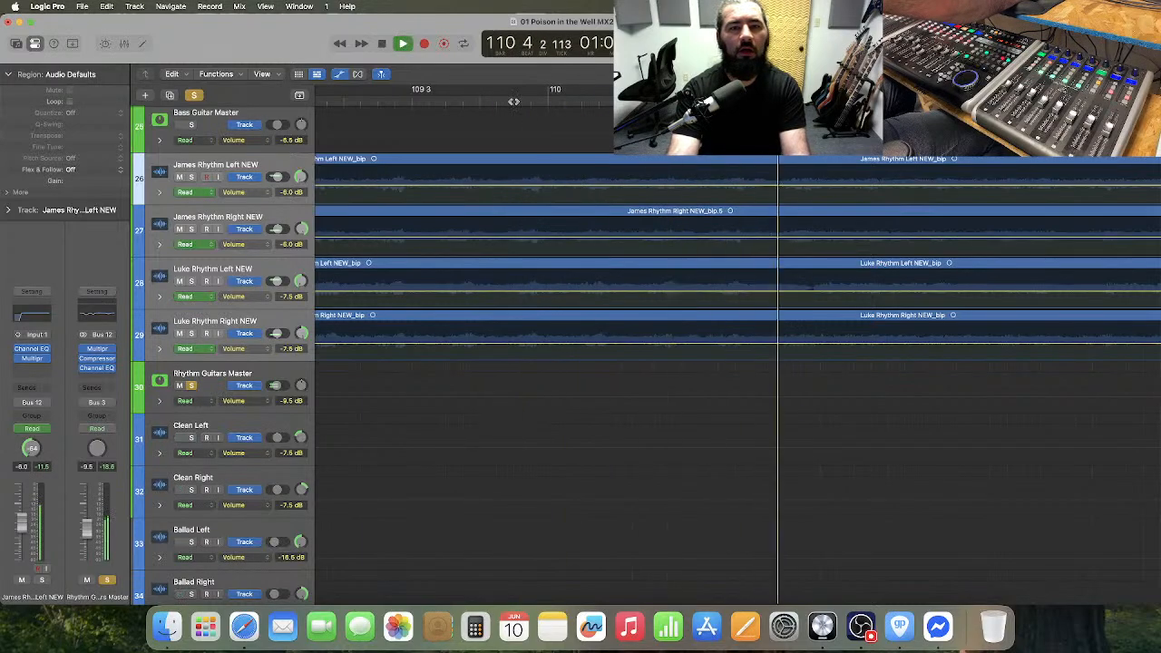
key(space)
Audition the rhythm guitars from the middle of bar 106 through bar 113.
key(super+Left)
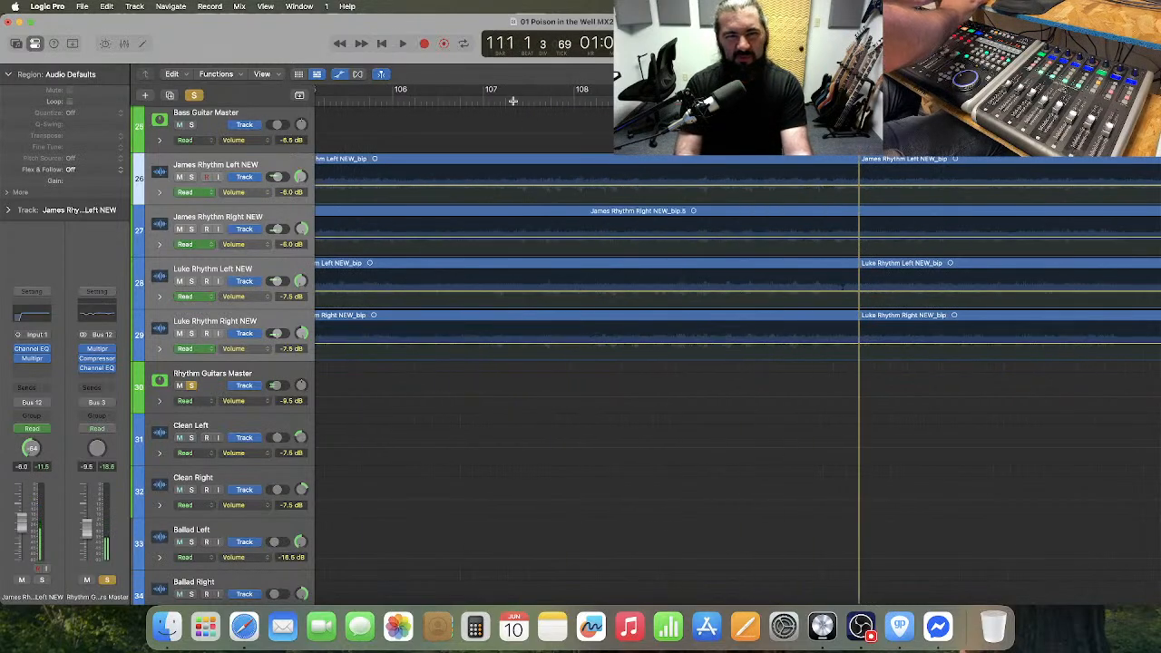
scroll(513, 101, left, 3)
click(514, 101)
key(space)
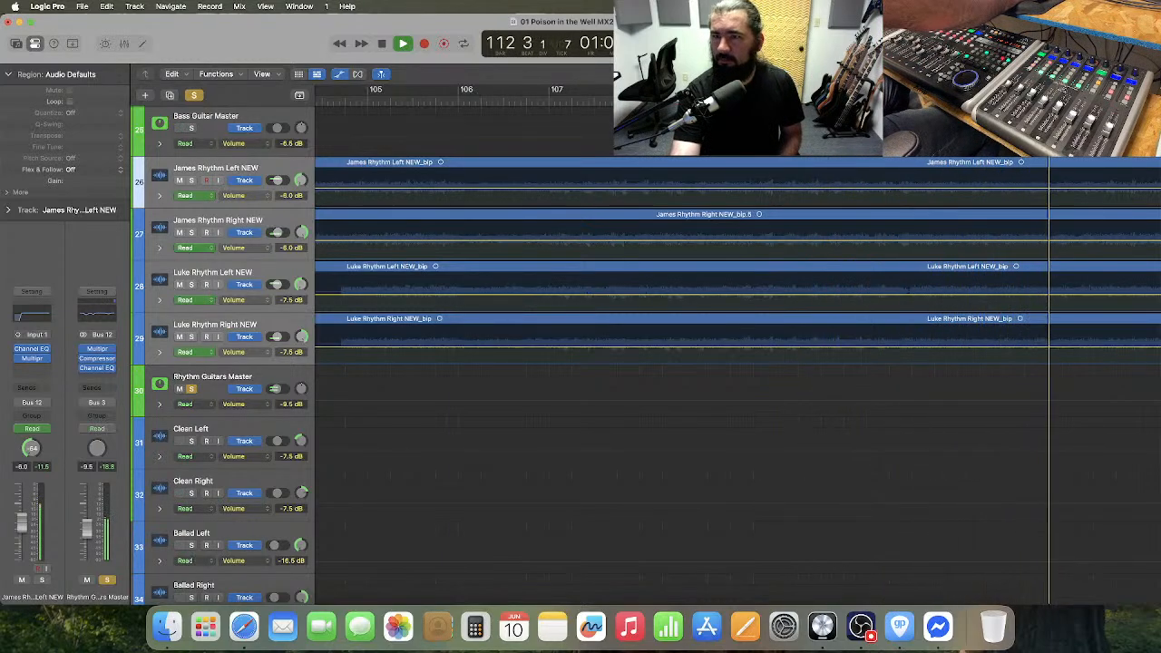
key(space)
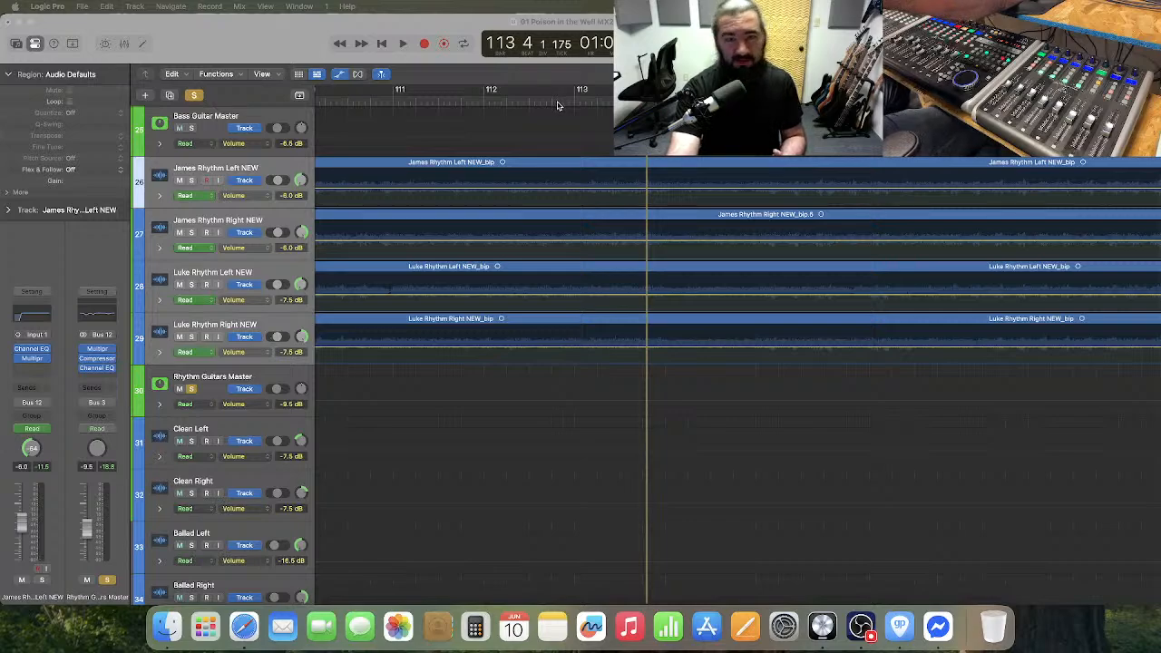
Replay the rhythm guitars from bar 111 into bar 113, and again from the end of bar 112.
click(397, 102)
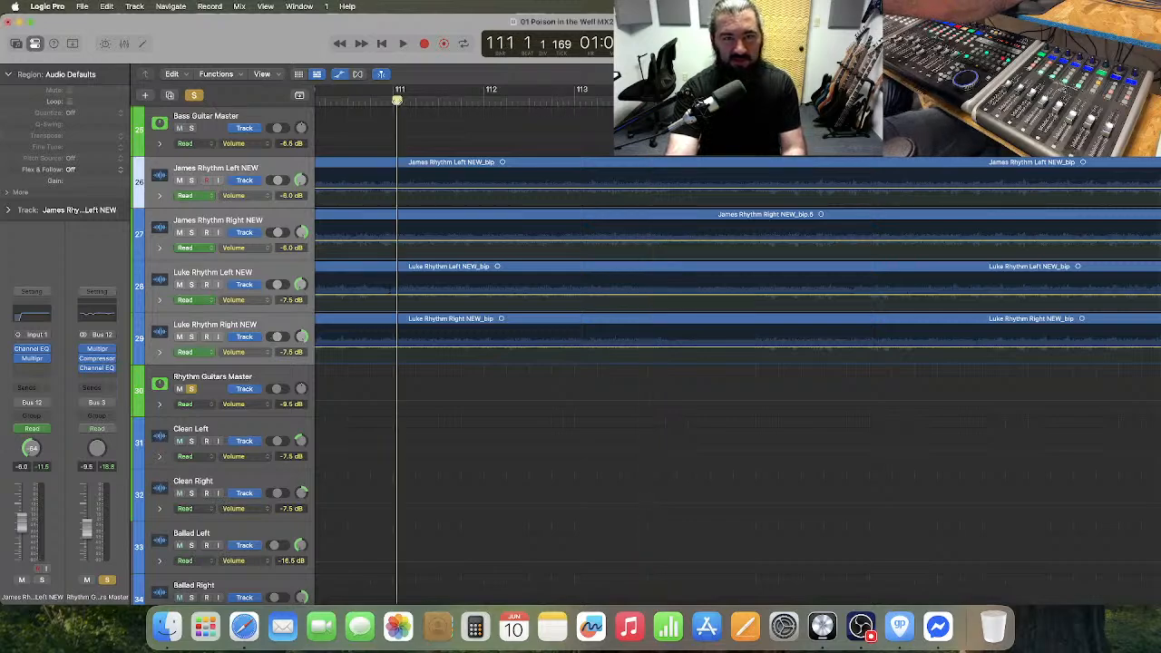
key(space)
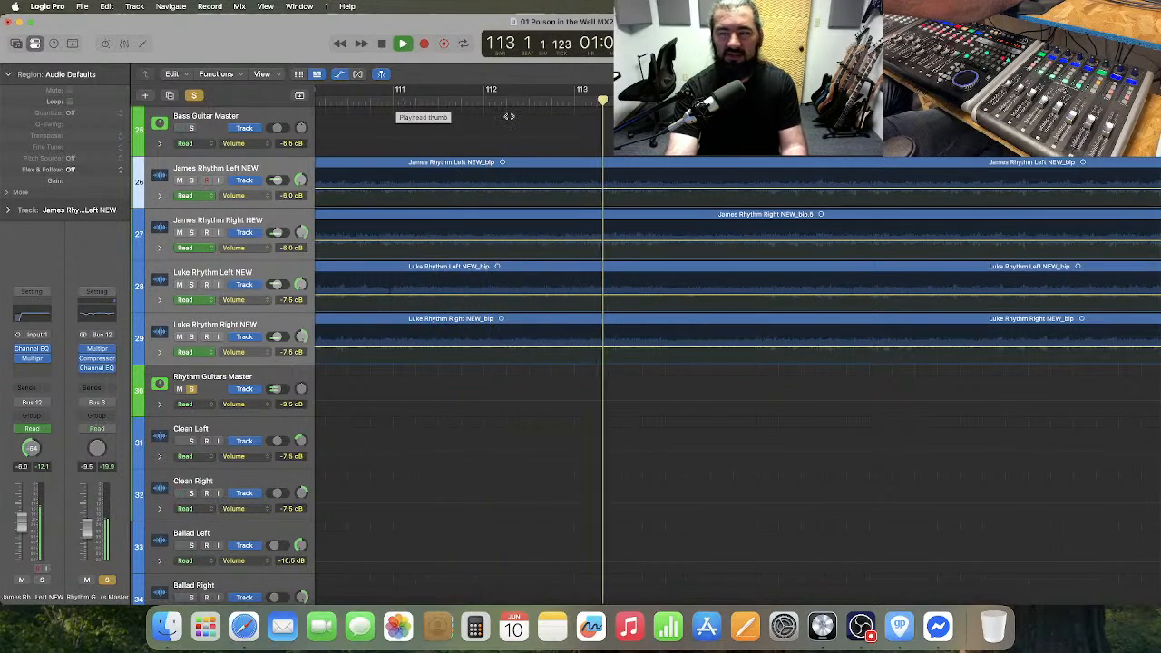
key(space)
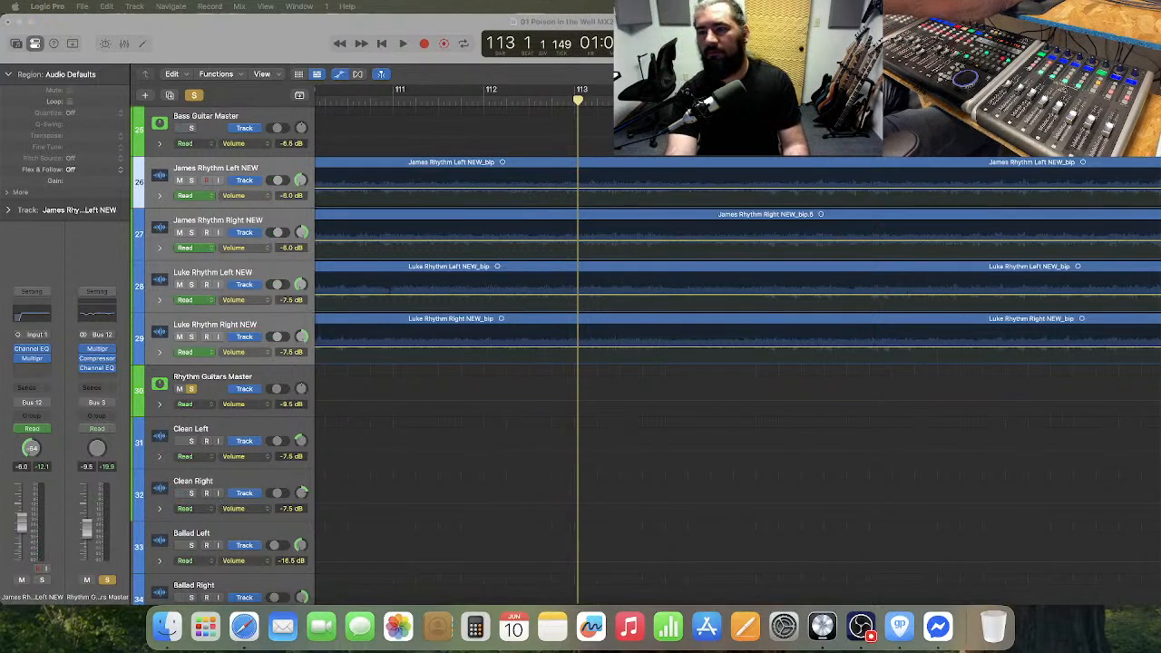
click(567, 102)
key(space)
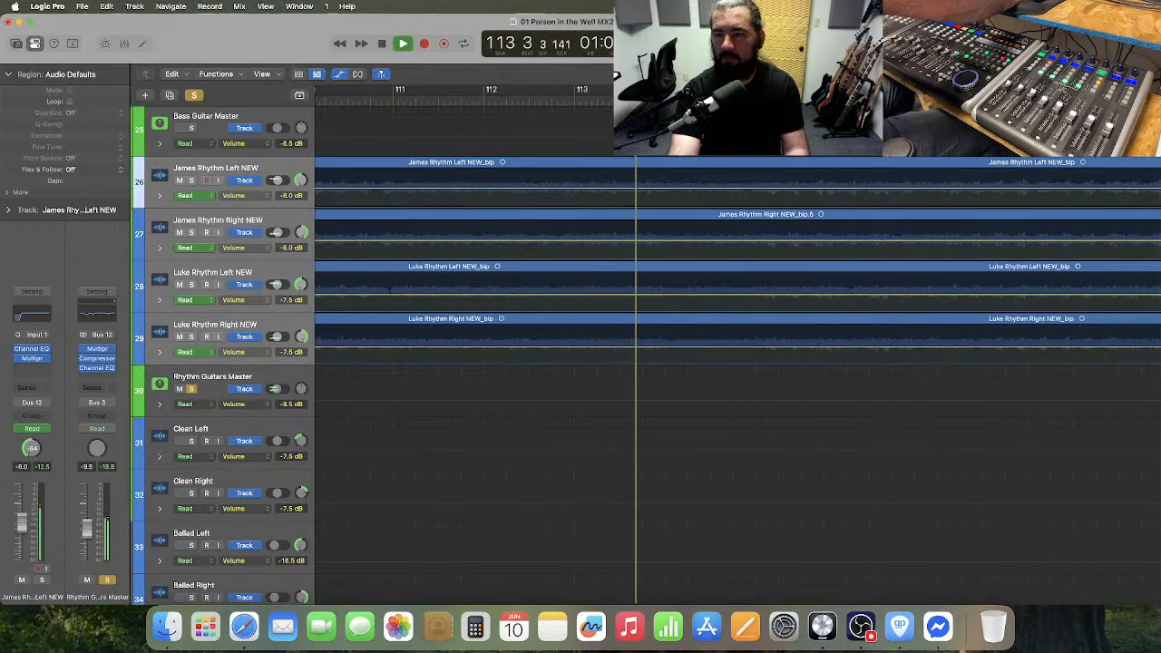
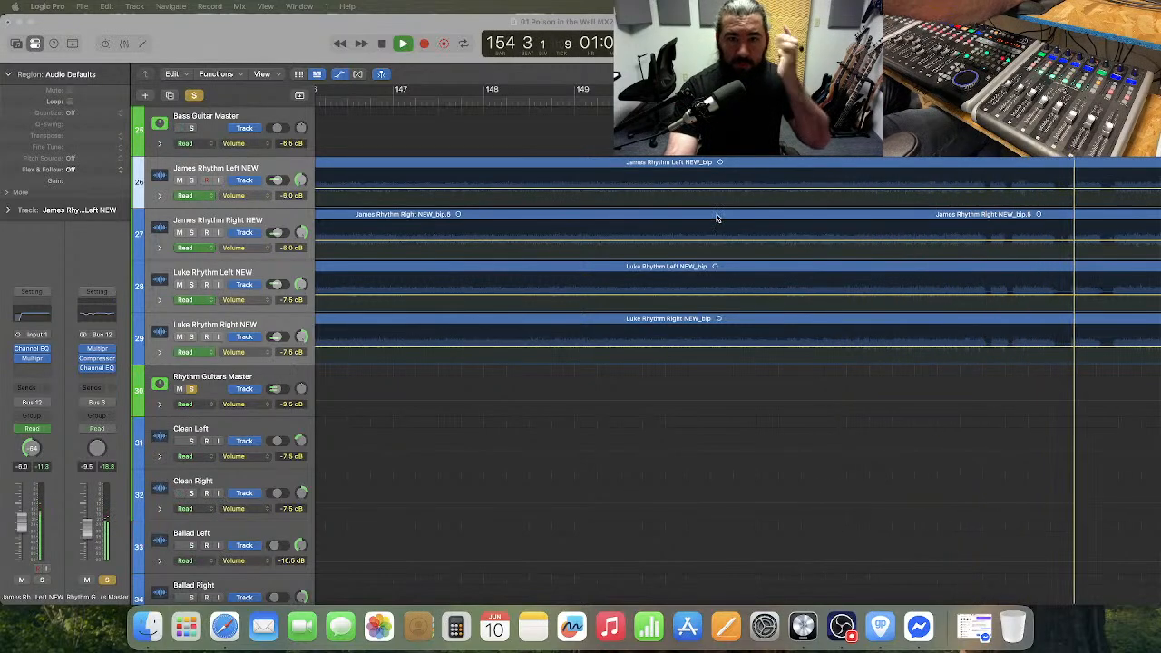
Stop the playback in bar 155 and bring the four rhythm guitar tracks back into view.
key(space)
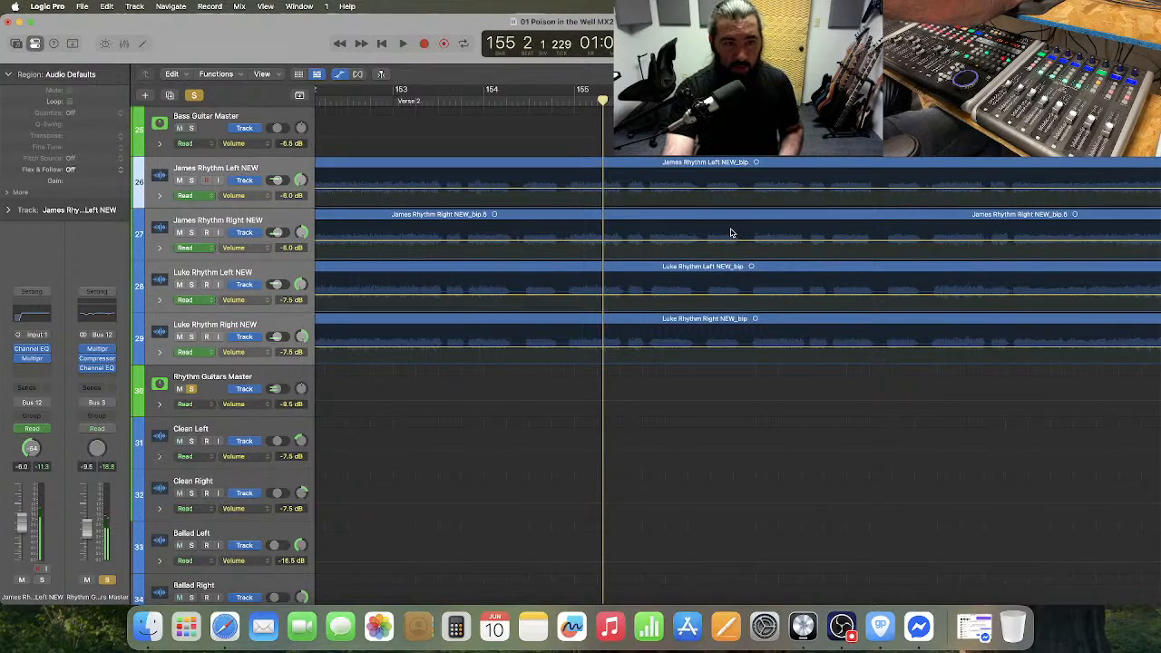
scroll(731, 233, left, 5)
scroll(730, 233, down, 20)
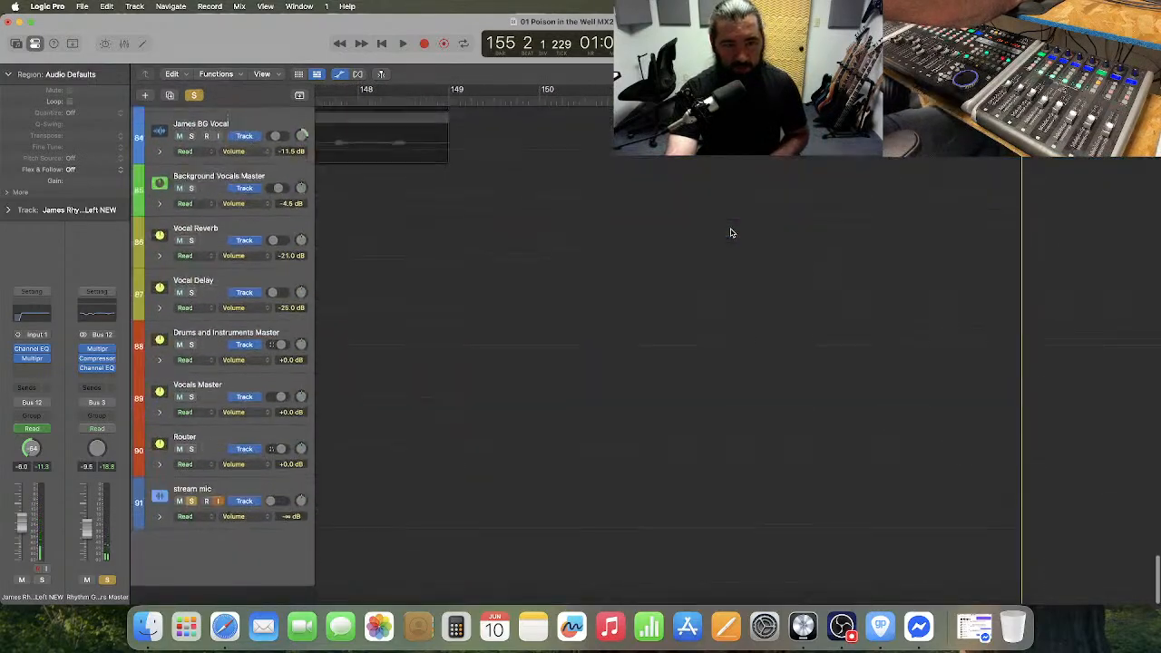
scroll(731, 233, up, 10)
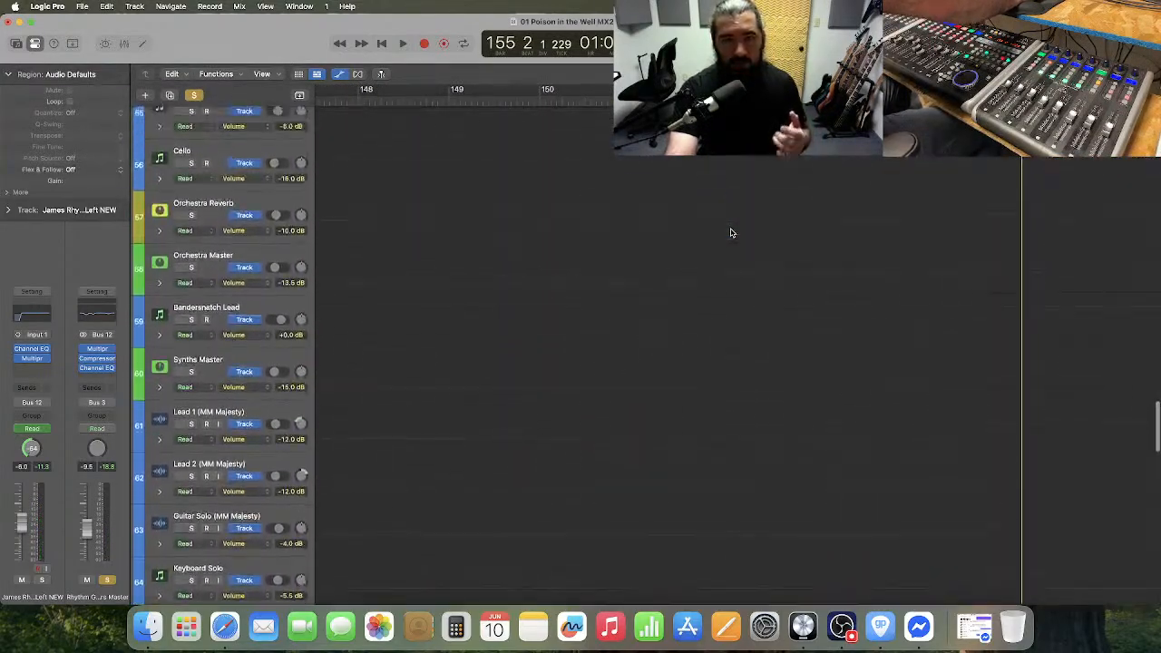
scroll(731, 233, up, 8)
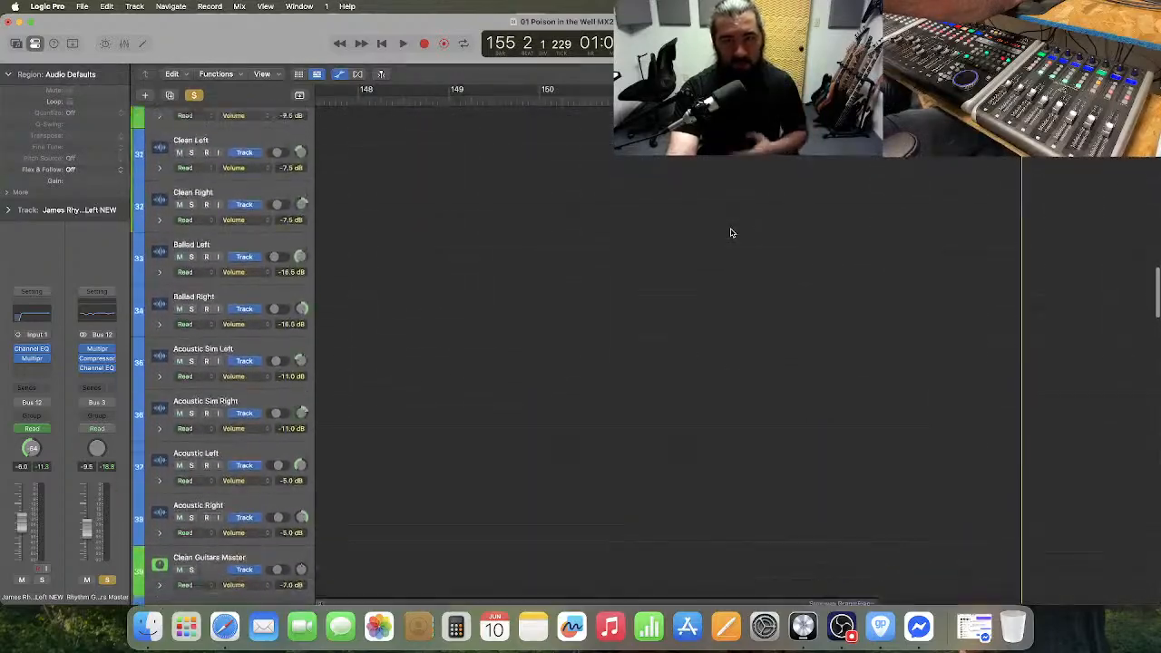
scroll(731, 233, up, 7)
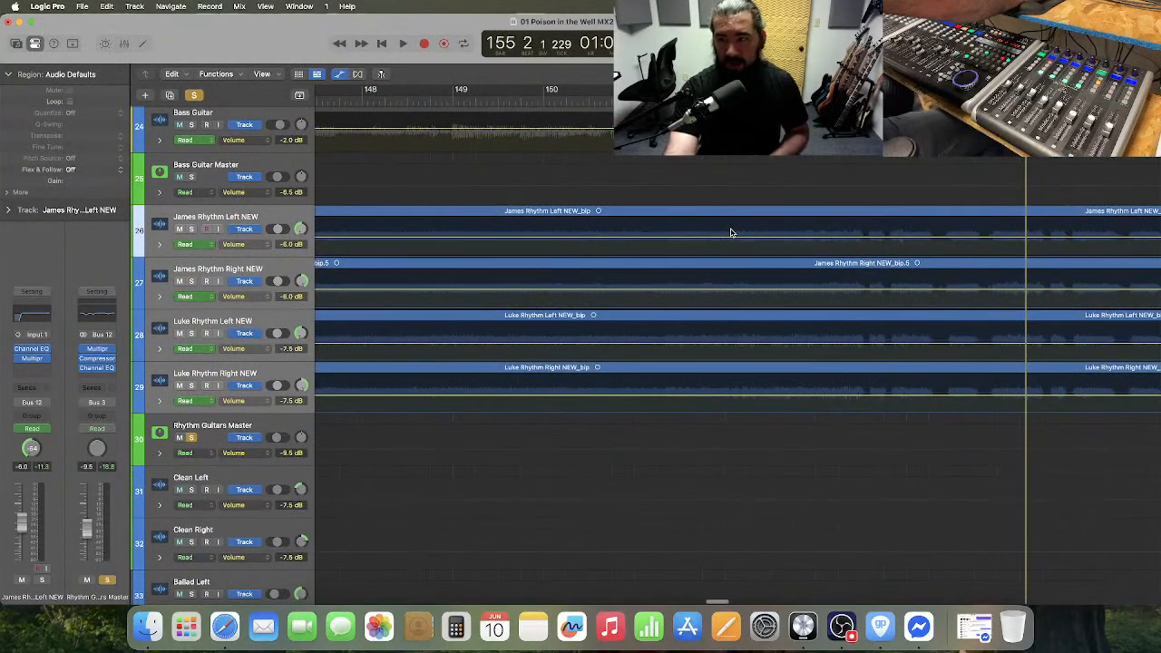
Select the Chorus 2 section of the four rhythm guitar tracks from bar 121 to bar 153 and add volume automation points at its edges.
key(super+Left)
key(super+Left)
key(super+Left)
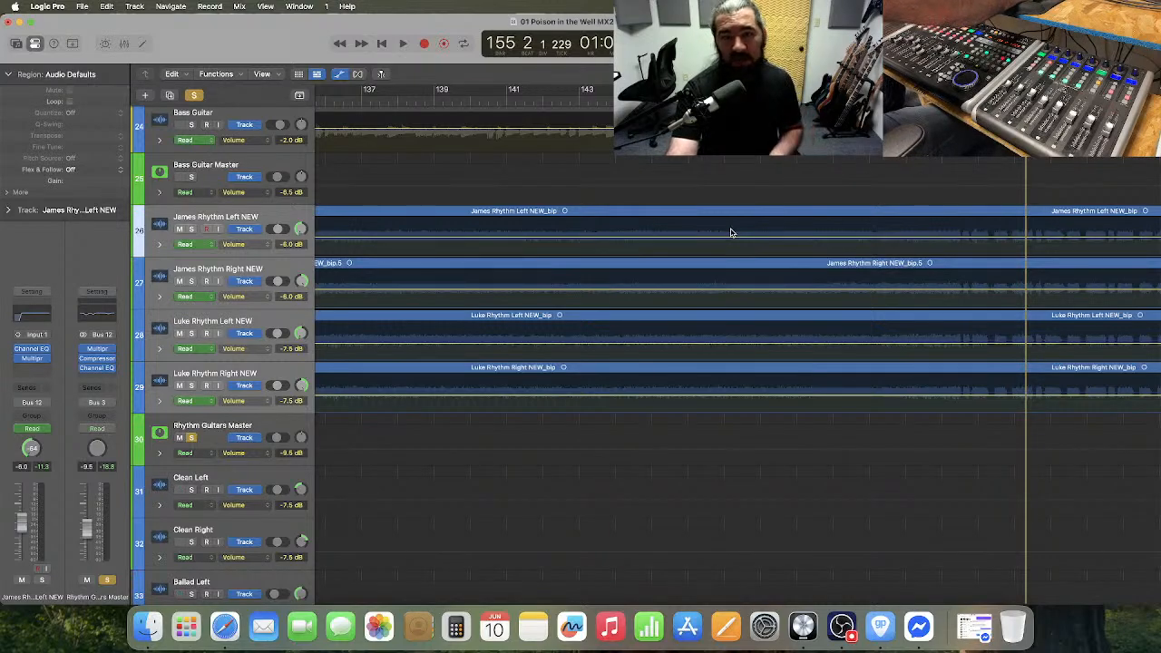
scroll(731, 232, left, 8)
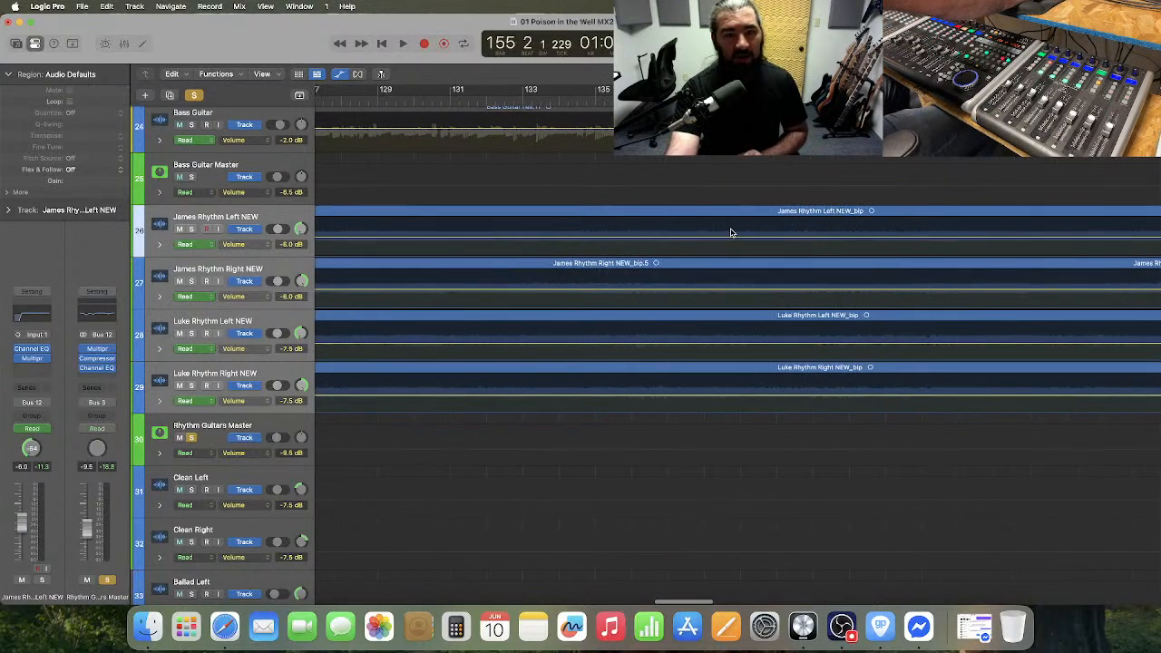
scroll(731, 232, left, 12)
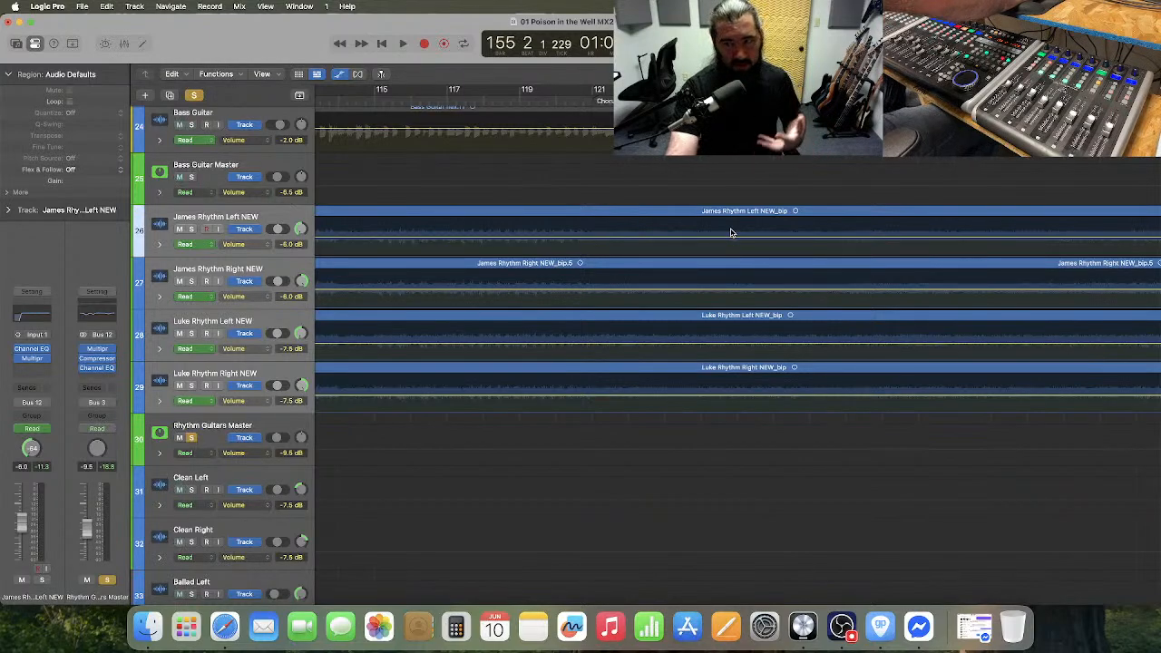
scroll(634, 231, left, 3)
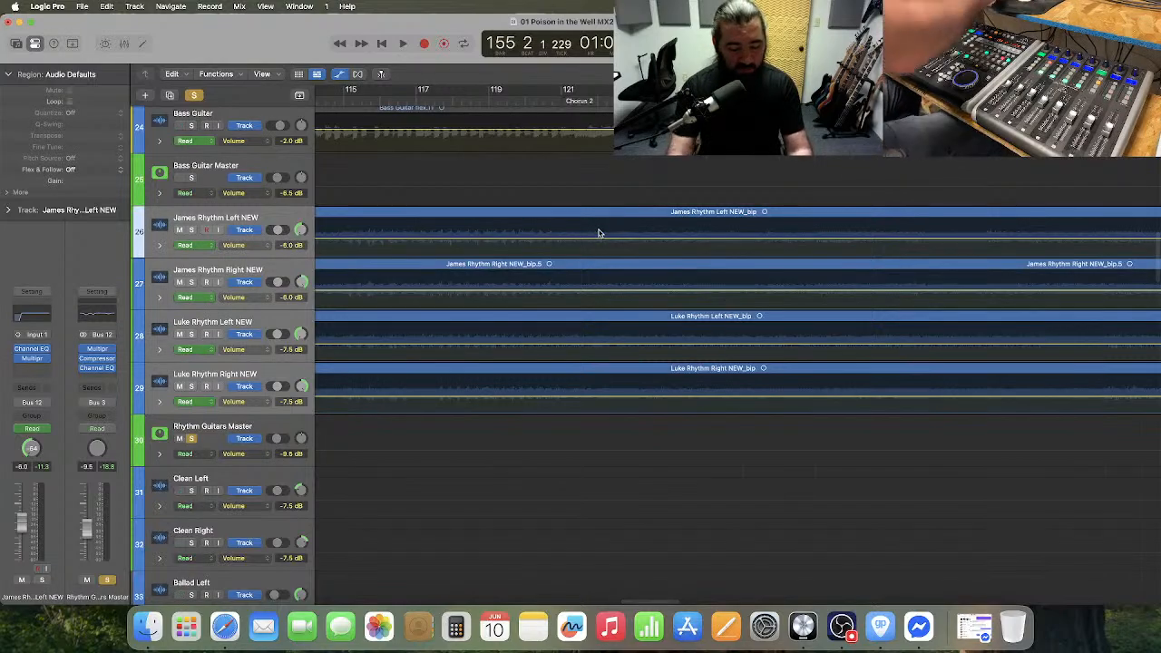
key(super+Left)
key(super+Left)
scroll(599, 232, right, 1)
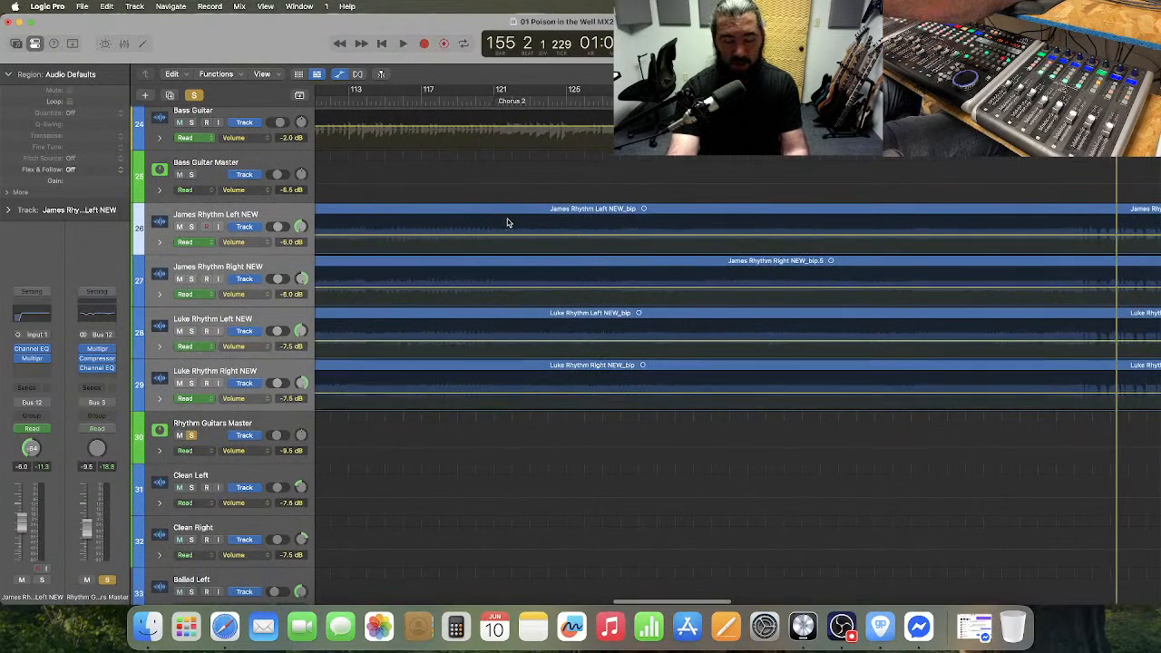
click(875, 74)
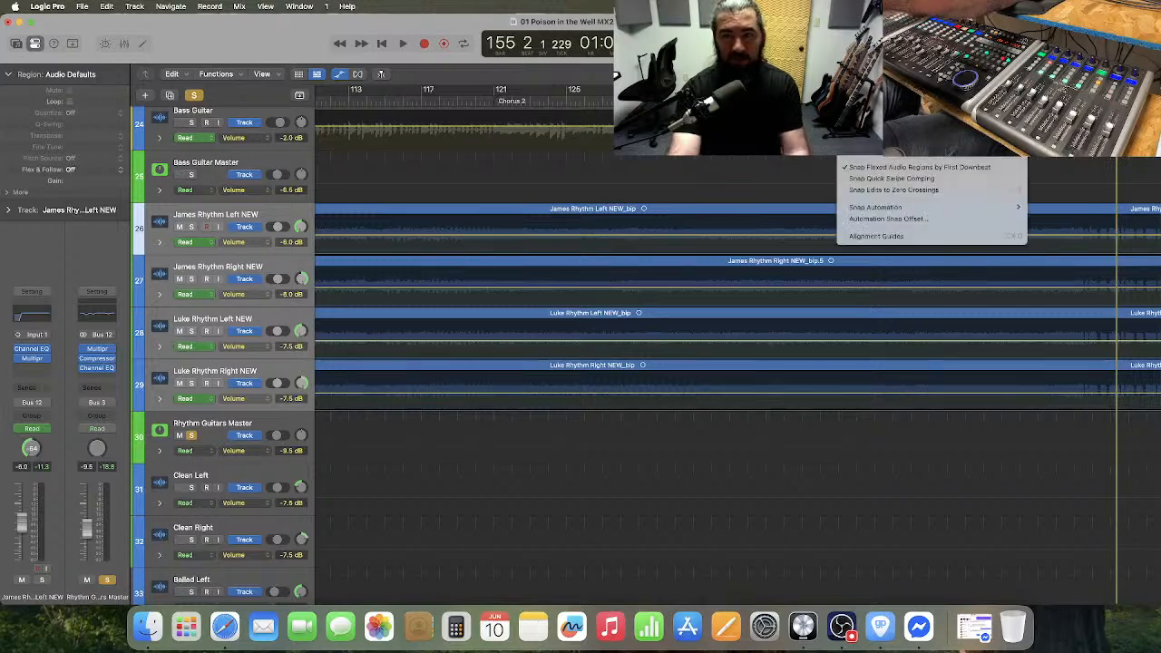
click(877, 86)
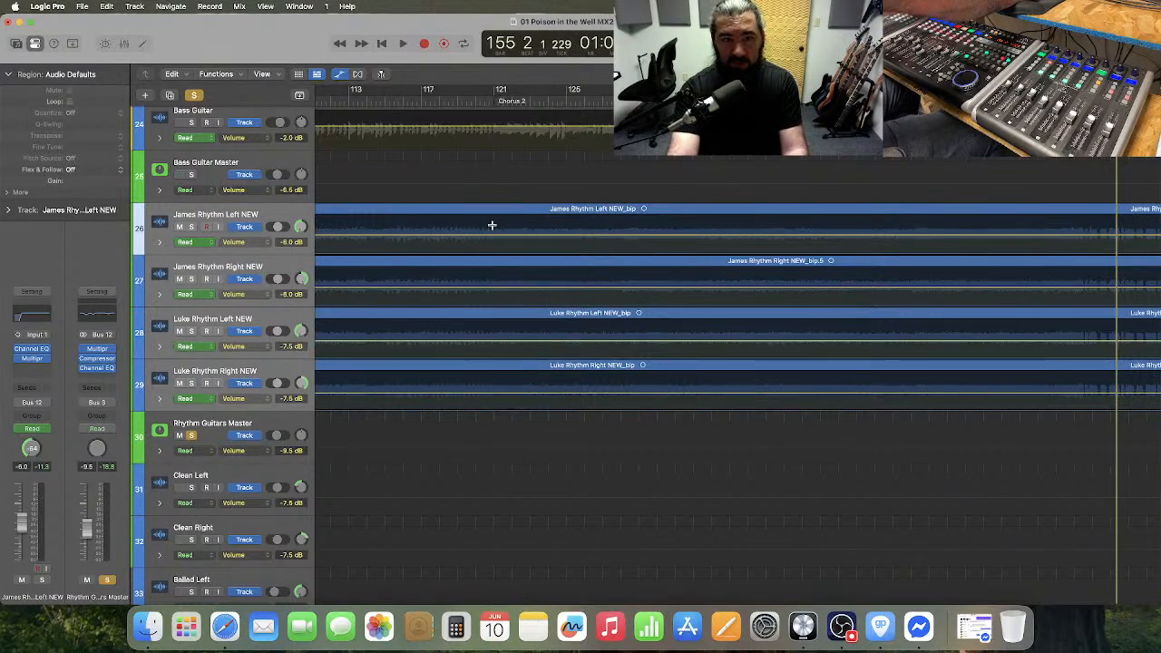
drag(490, 226, 1071, 399)
scroll(990, 369, down, 4)
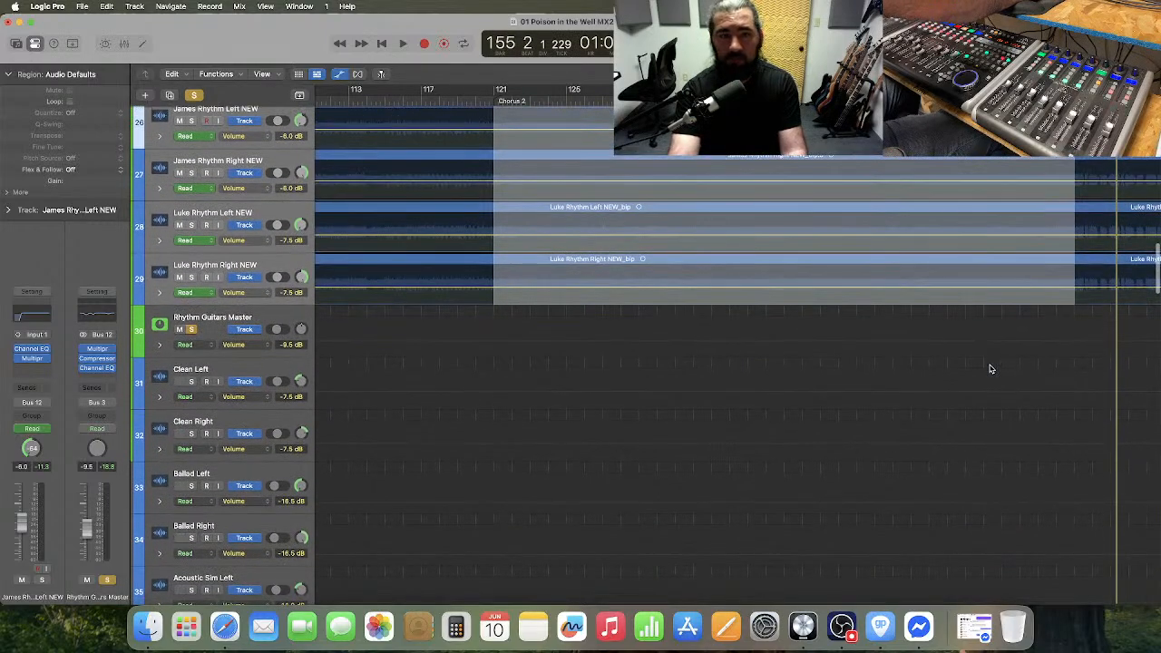
scroll(679, 174, up, 1)
click(680, 165)
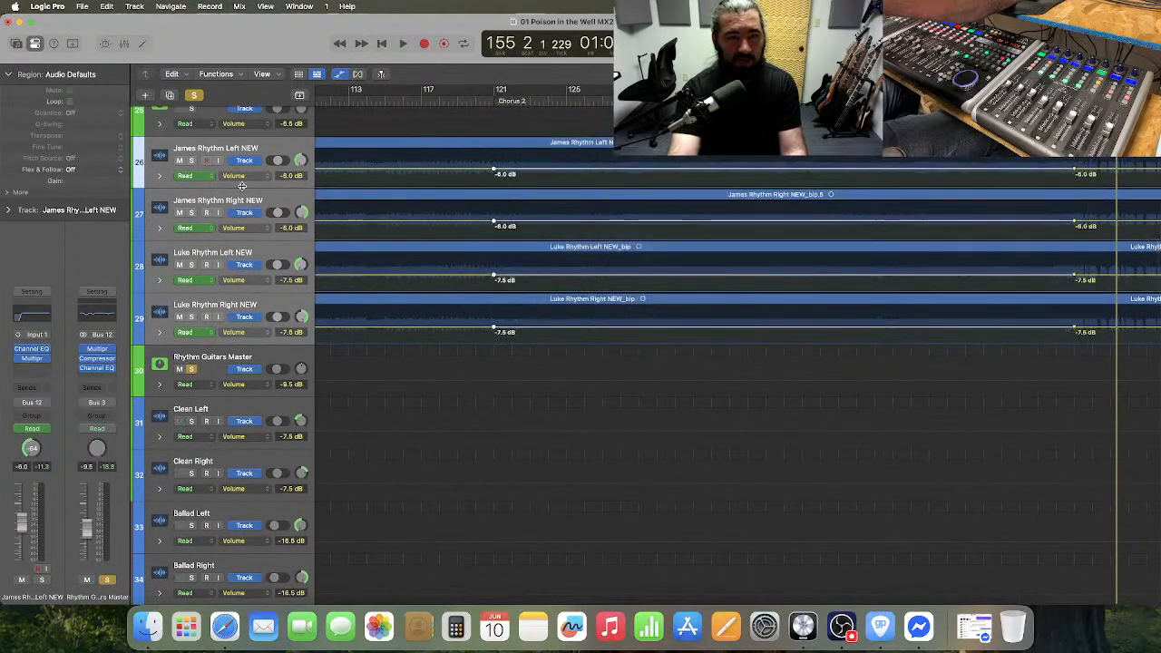
Enlarge the rhythm guitar tracks and lower their Chorus 2 volume to -7.0 dB on tracks 26 and 27 and -8.5 dB on 28 and 29.
drag(242, 186, 244, 242)
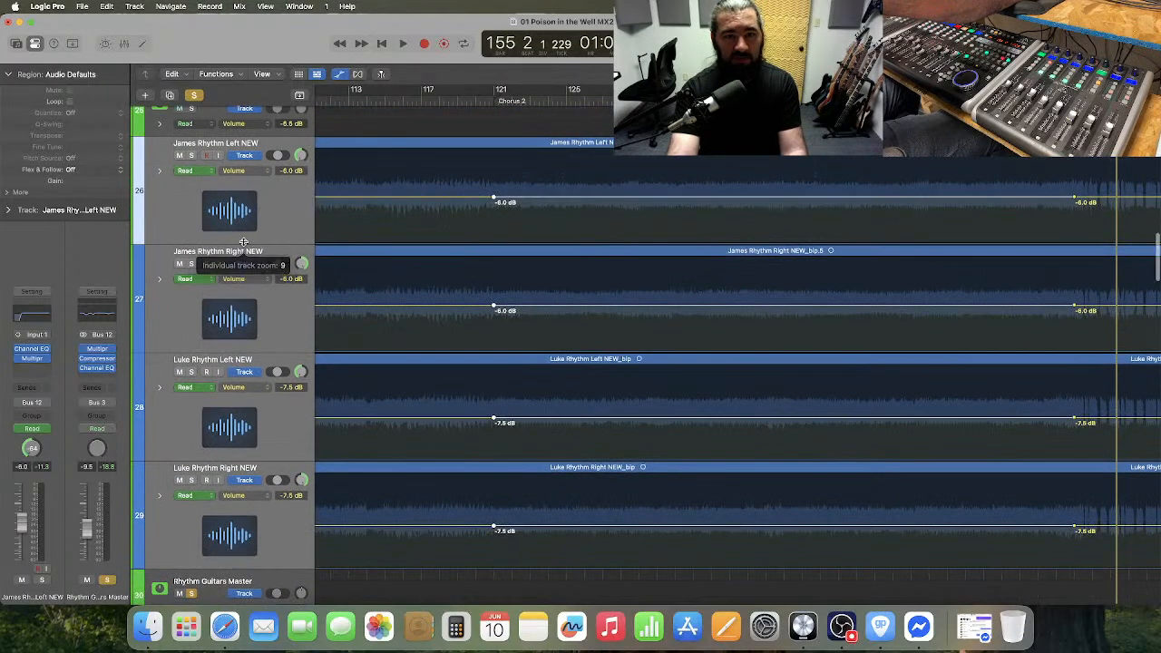
click(542, 200)
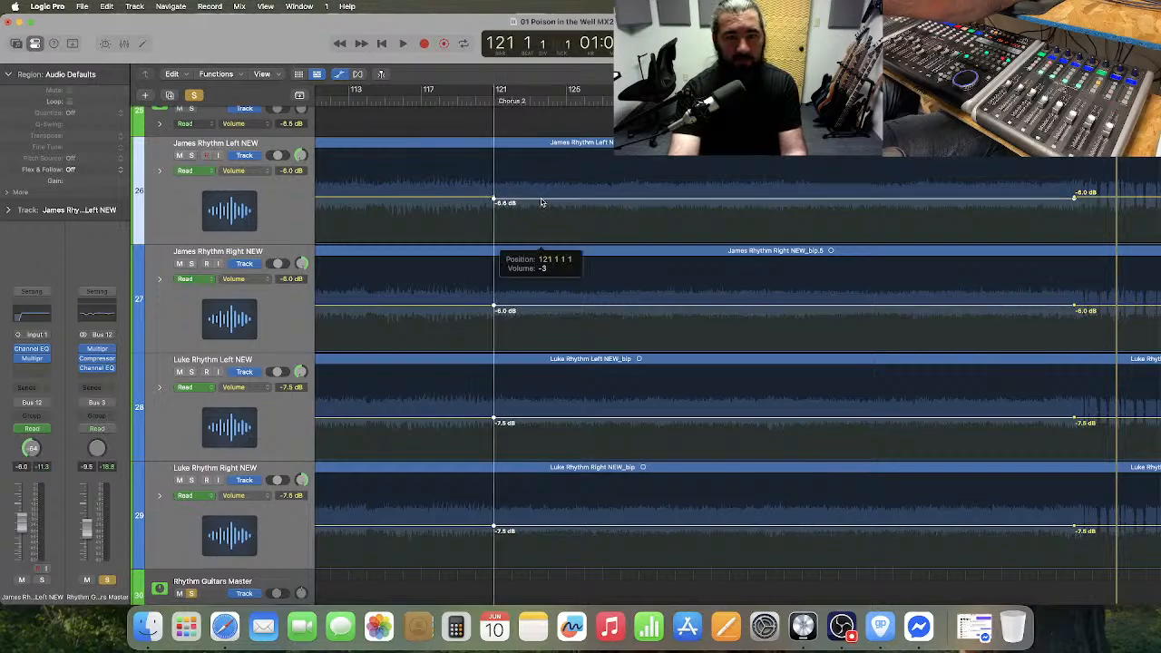
drag(541, 204, 541, 203)
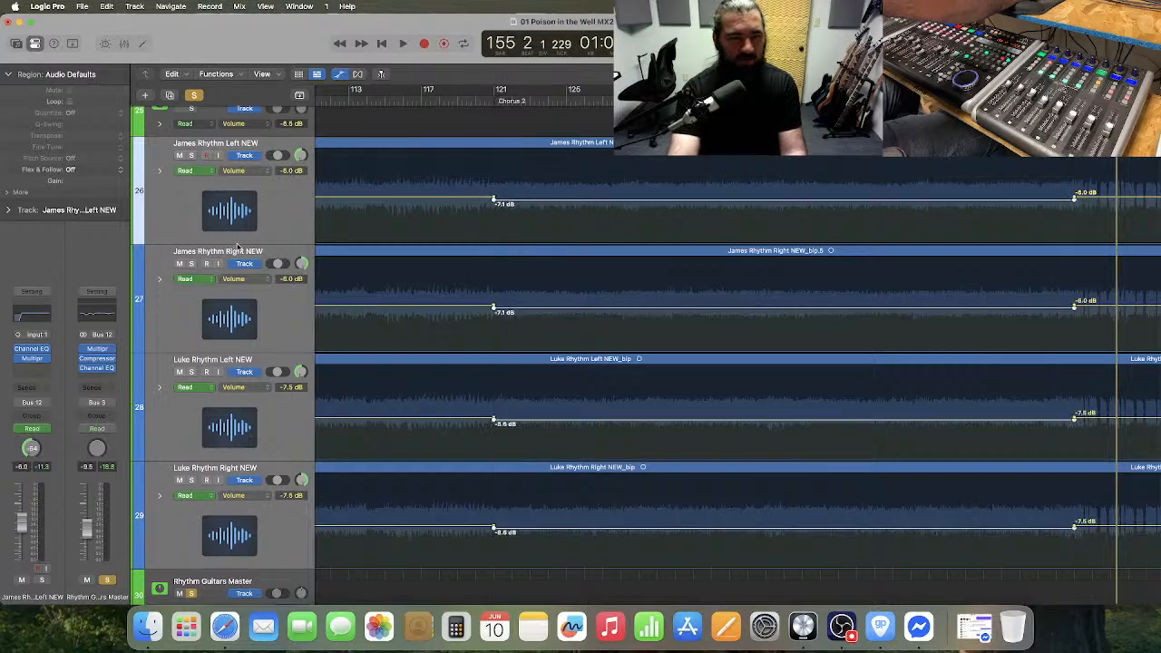
drag(237, 248, 239, 317)
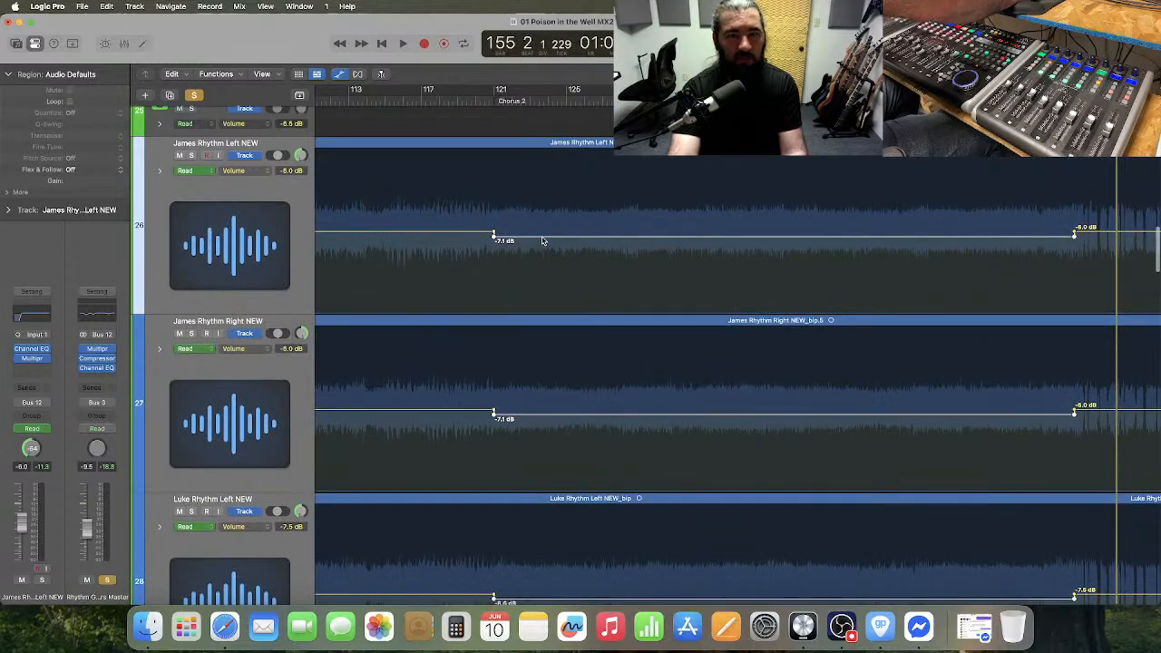
click(543, 240)
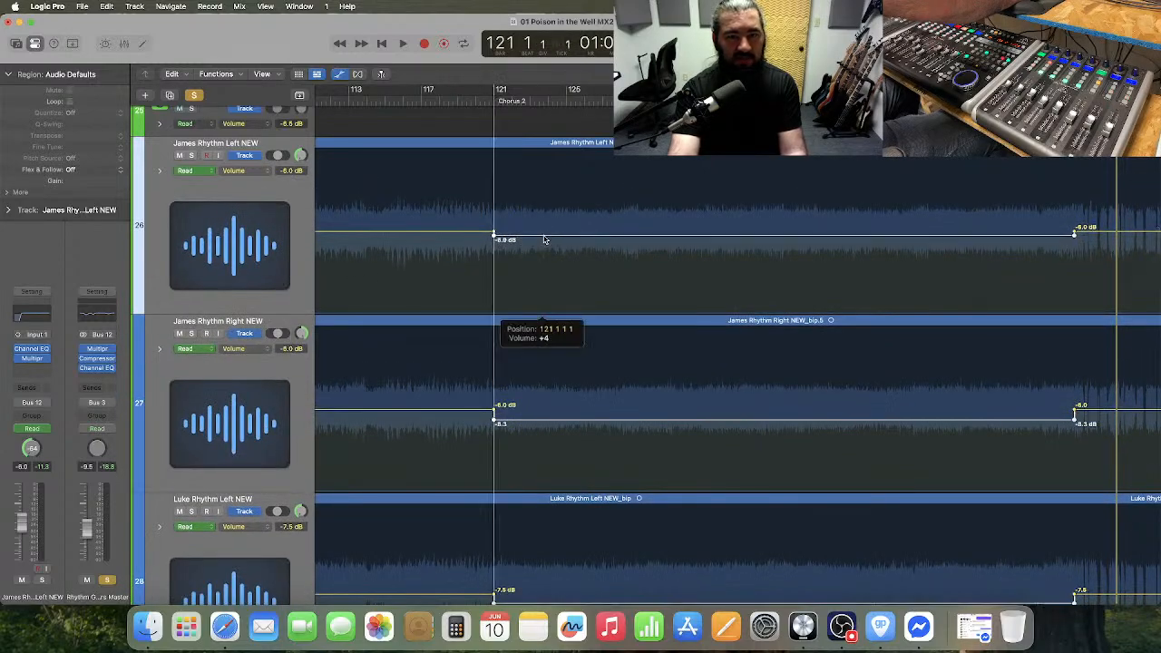
drag(544, 240, 545, 240)
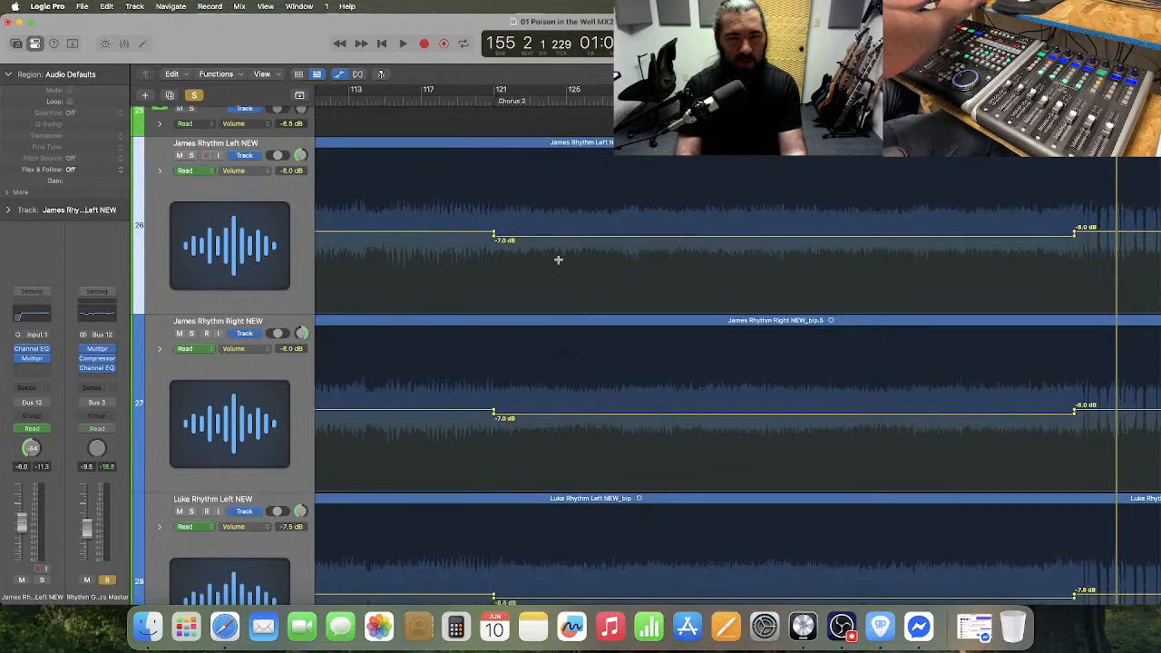
Shrink the rhythm guitar tracks again and audition the lowered chorus volume from bar 119 through bar 153.
drag(244, 312, 267, 192)
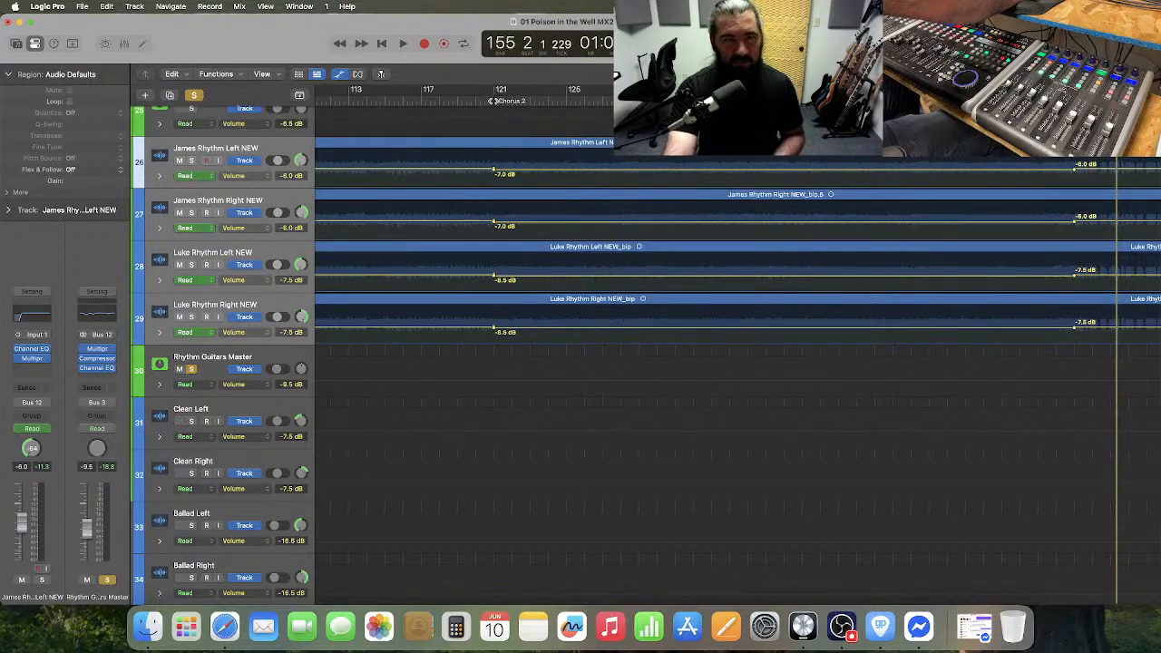
click(456, 101)
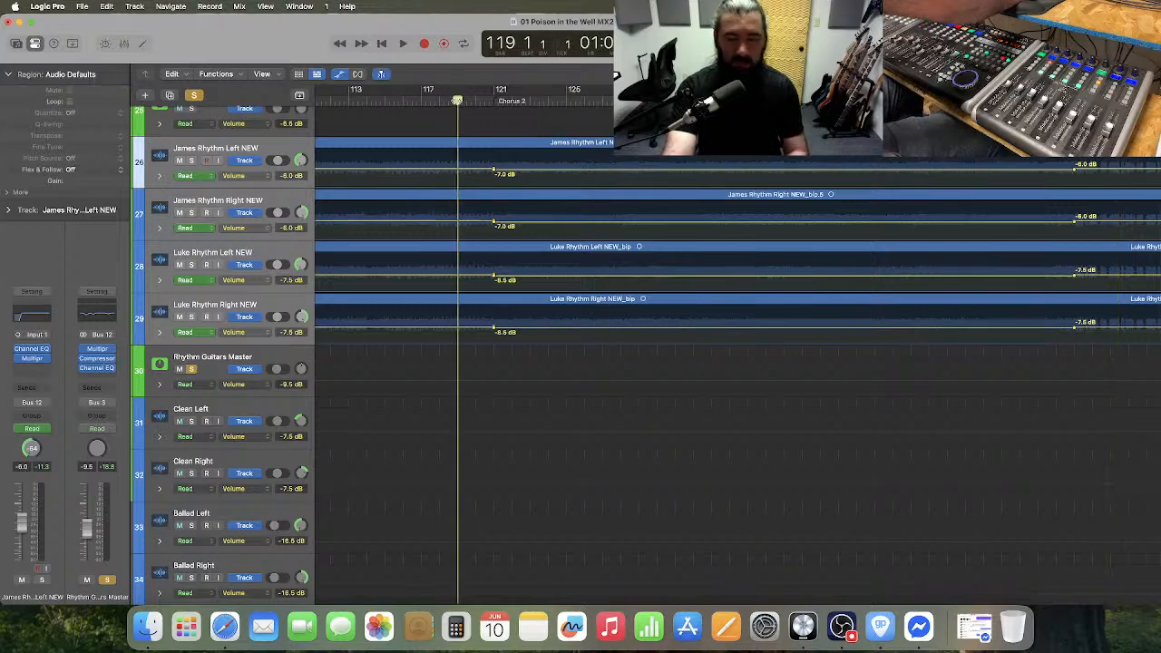
key(space)
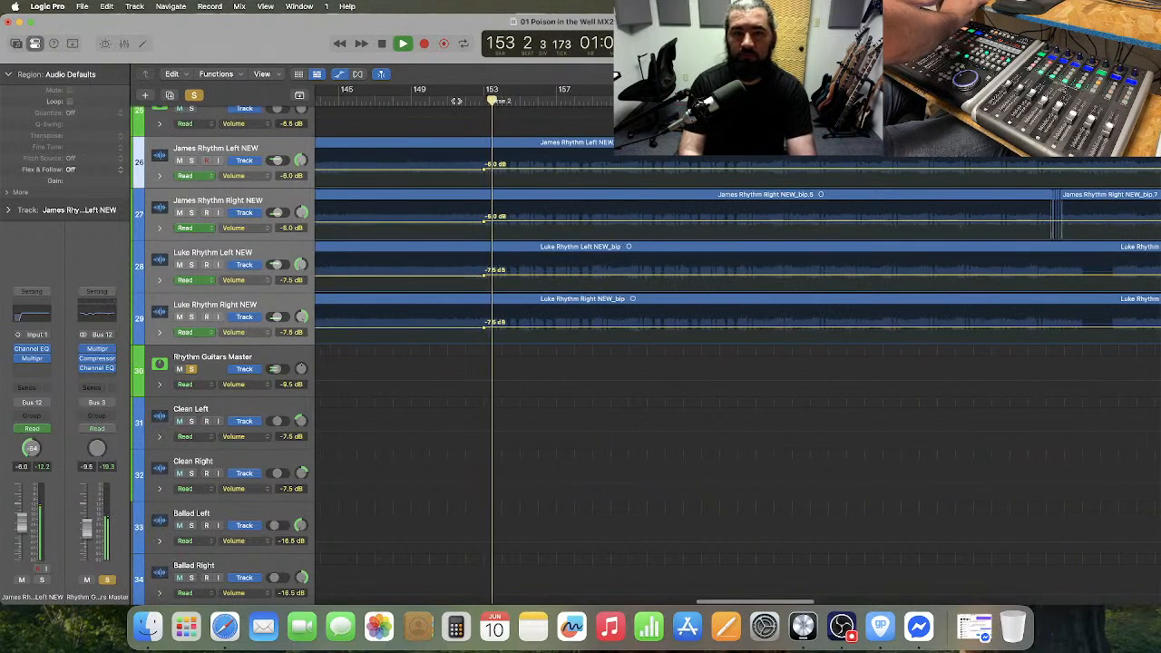
key(space)
Move the end of the chorus volume dip on all four rhythm guitar tracks to bar 151.
key(super+Right)
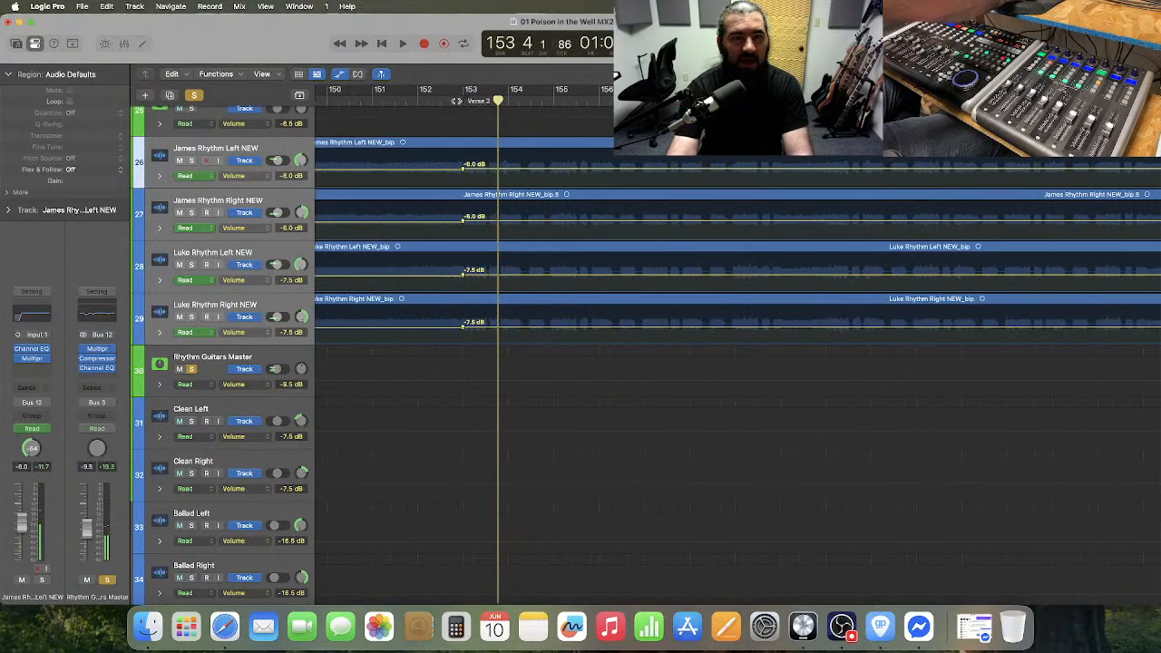
click(372, 101)
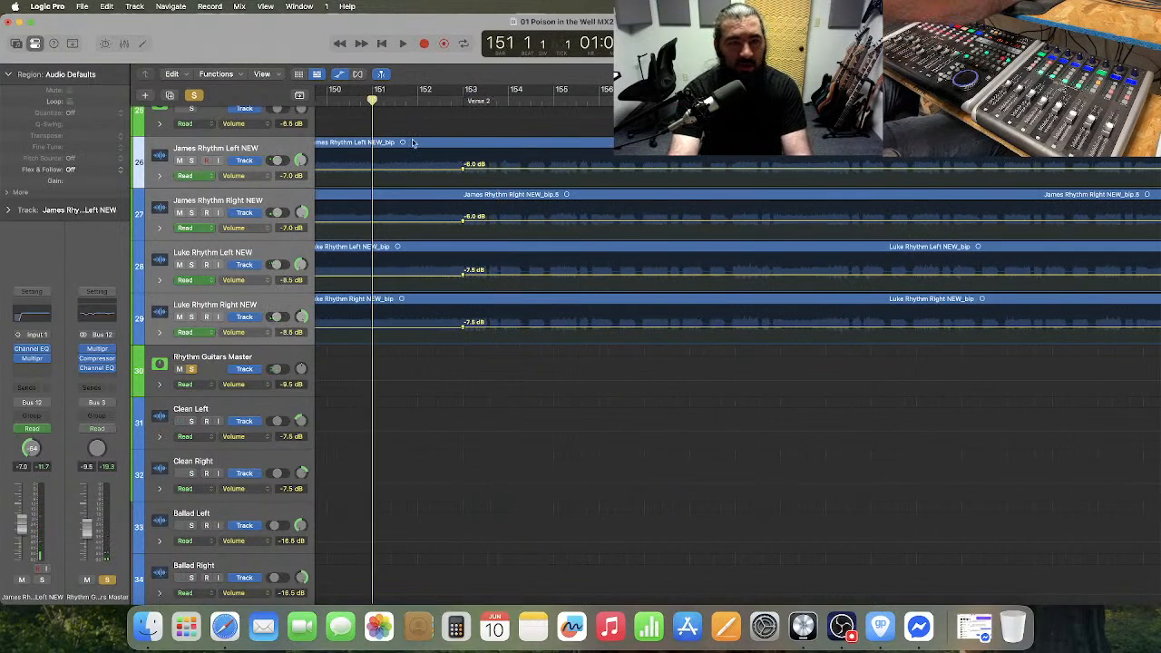
drag(456, 169, 476, 335)
key(super+Right)
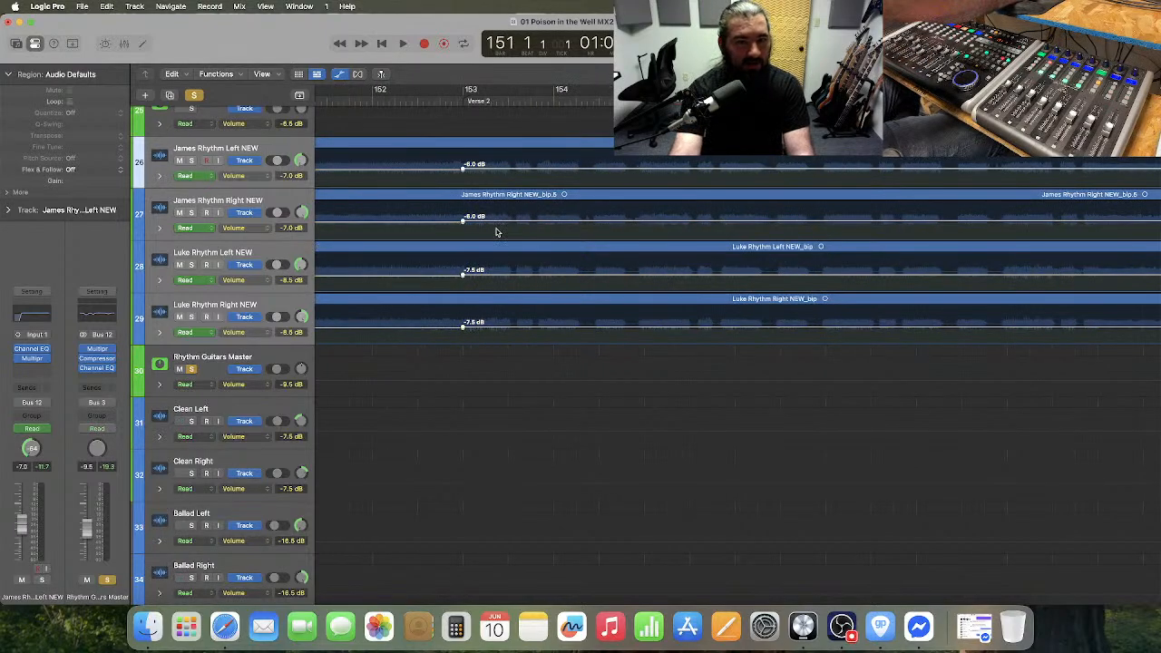
scroll(498, 233, left, 3)
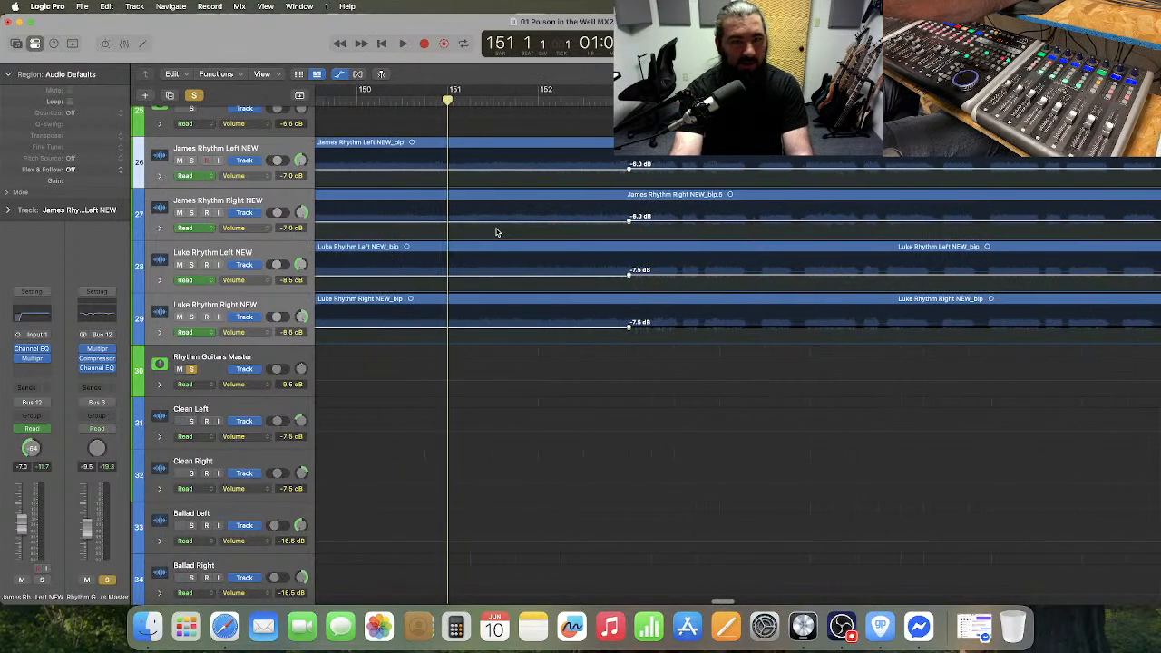
click(254, 185)
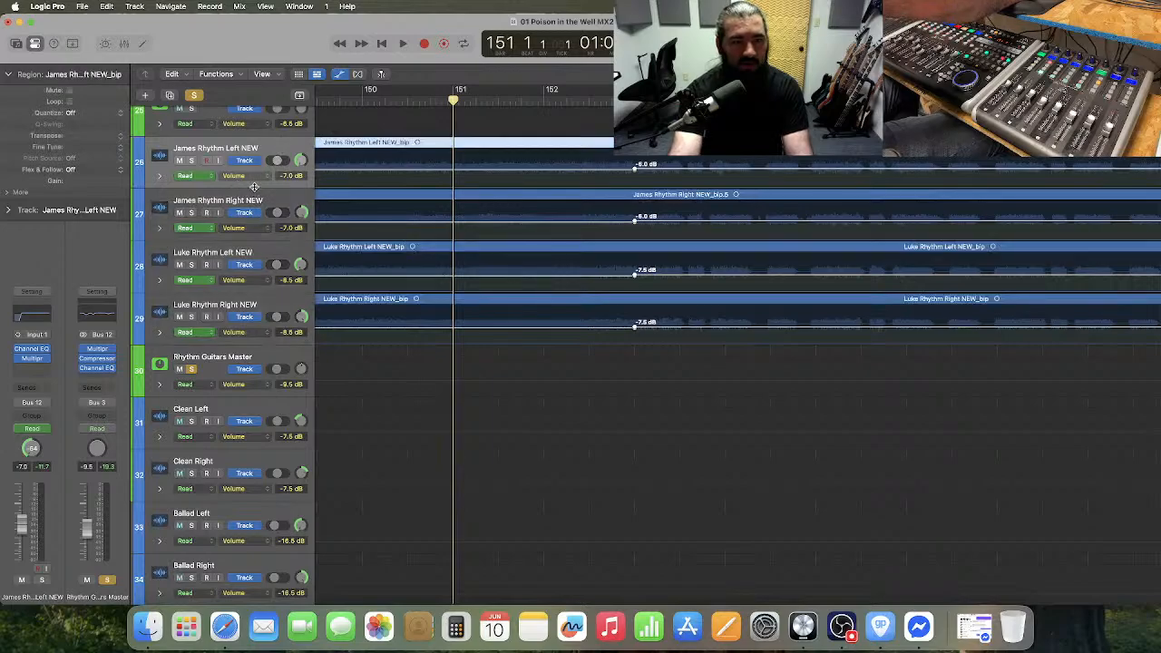
drag(254, 185, 254, 267)
click(565, 257)
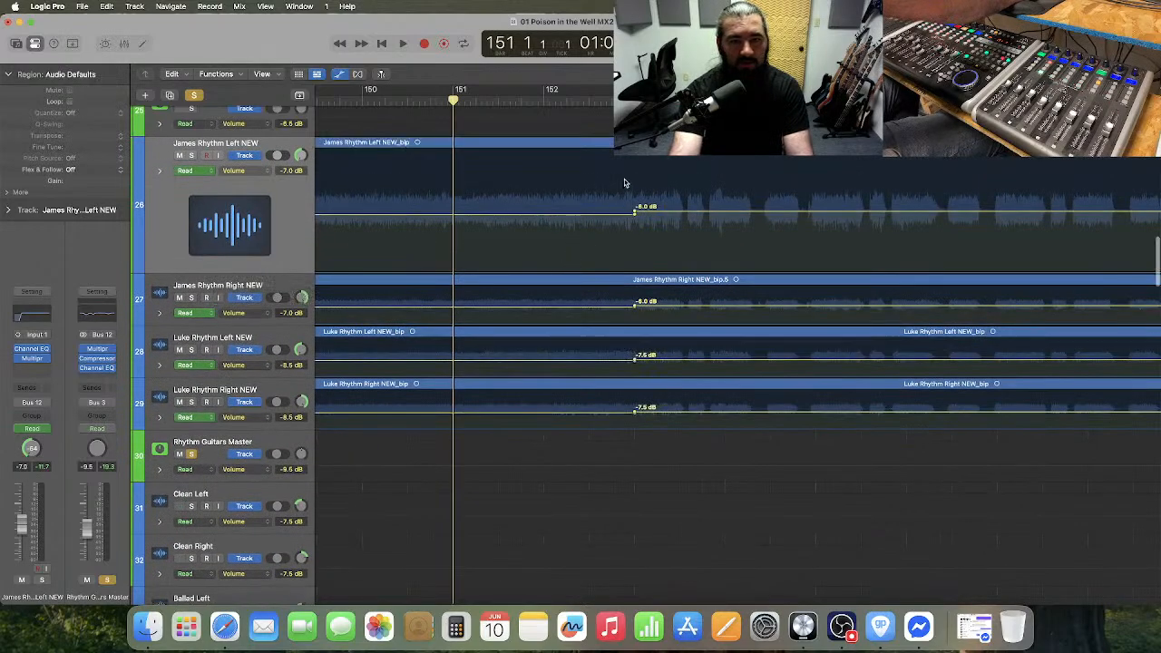
drag(624, 183, 647, 414)
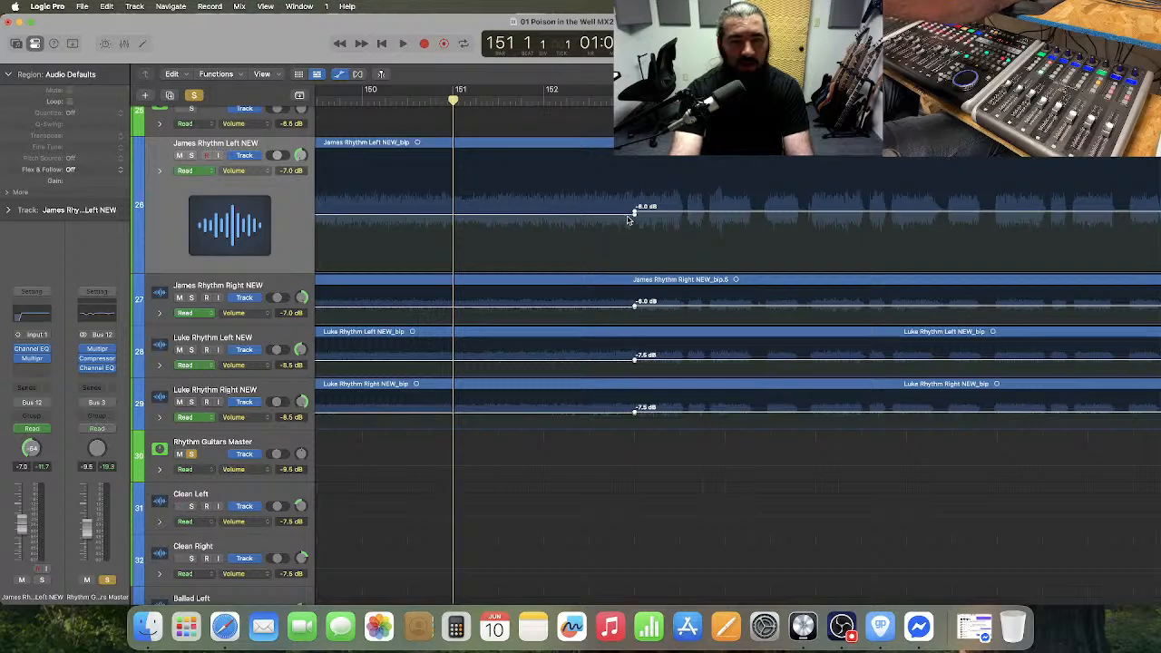
drag(634, 213, 453, 215)
Align the volume return points of the four rhythm guitars exactly with the playhead at the start of bar 151.
key(super+Right)
key(super+Right)
key(super+Right)
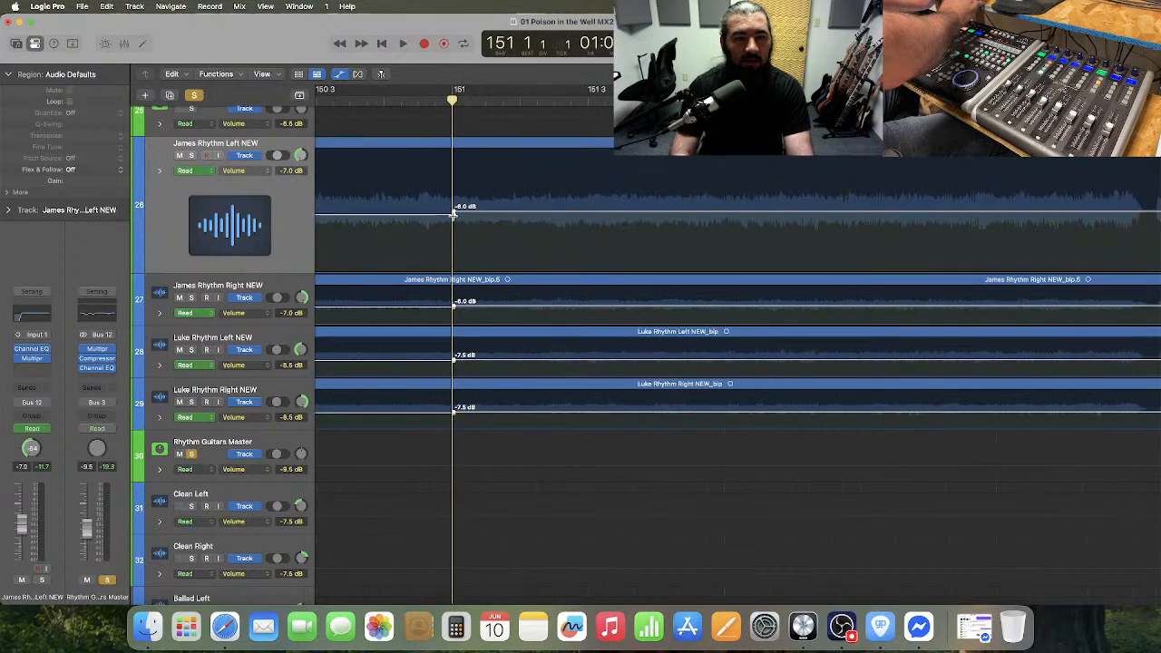
key(super+Right)
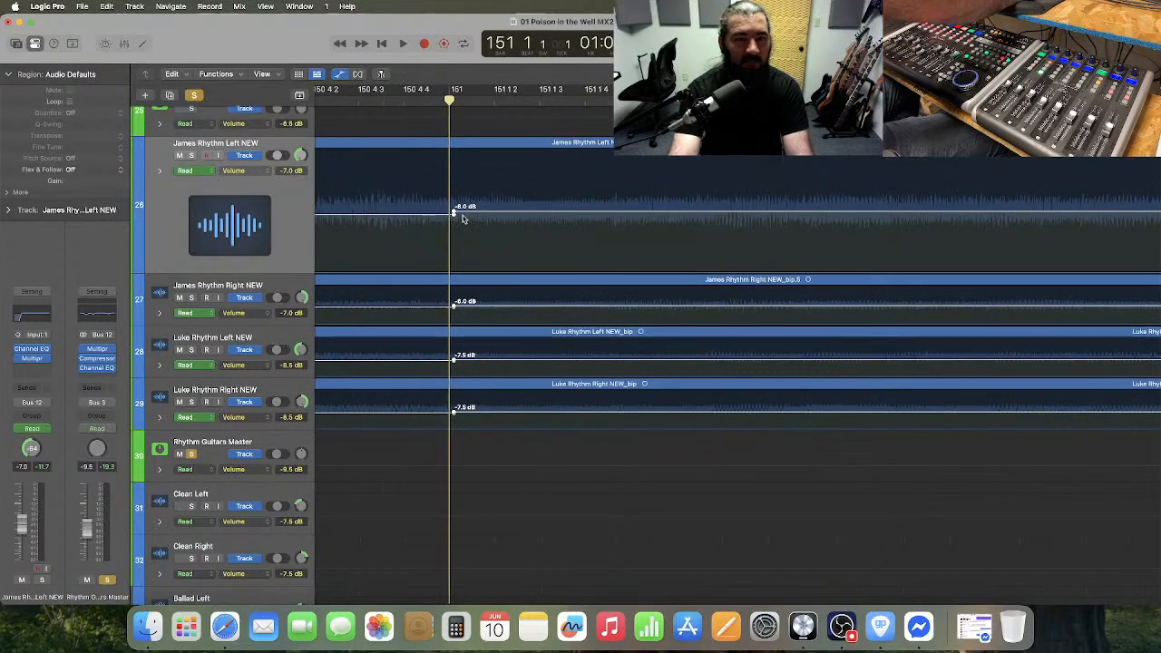
drag(453, 216, 450, 217)
Play the rhythm guitars from bar 149 into bar 171 to check the volume change, and rewind to bar 170.
key(super+Left)
key(super+Left)
key(super+Left)
key(super+Left)
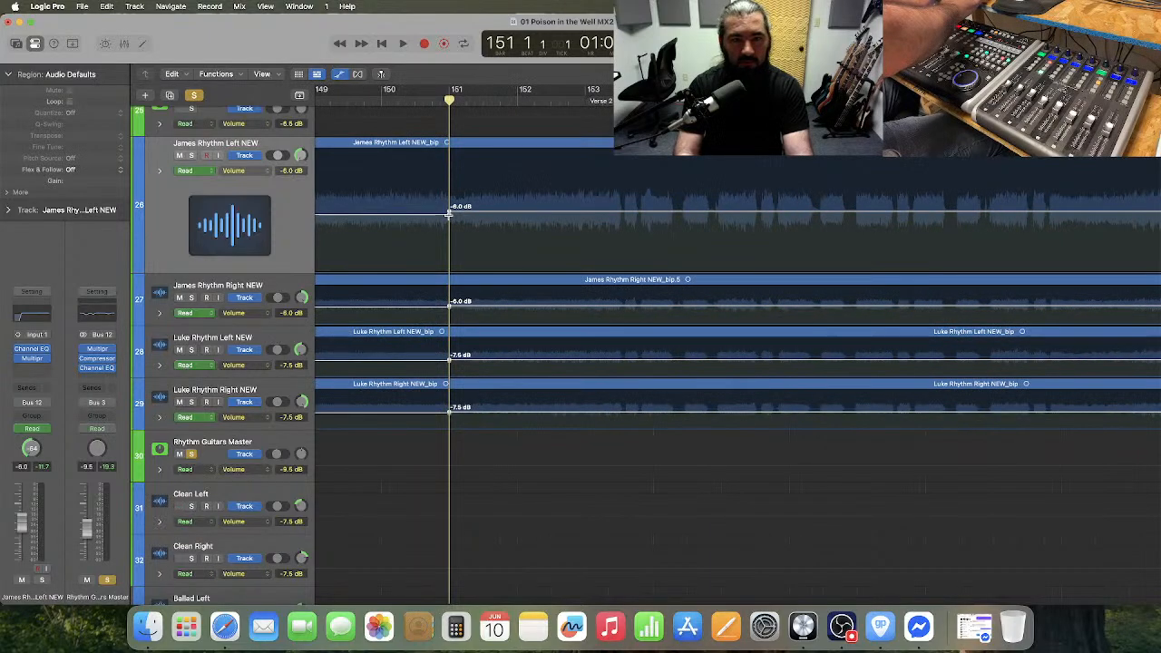
key(super+Left)
click(358, 100)
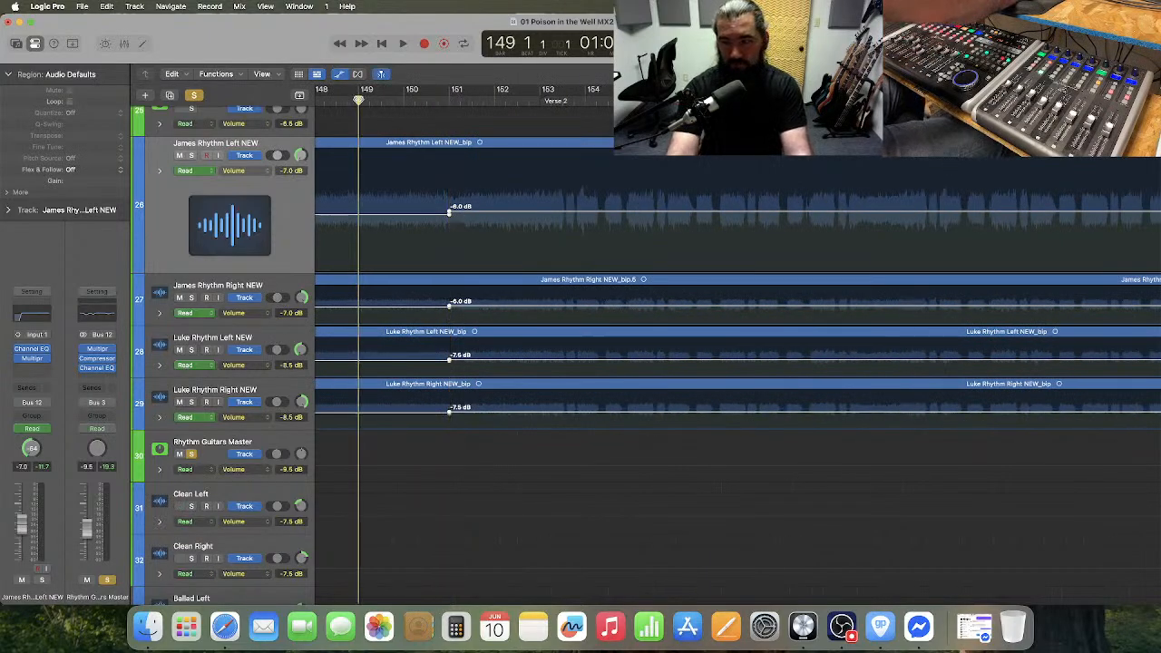
key(space)
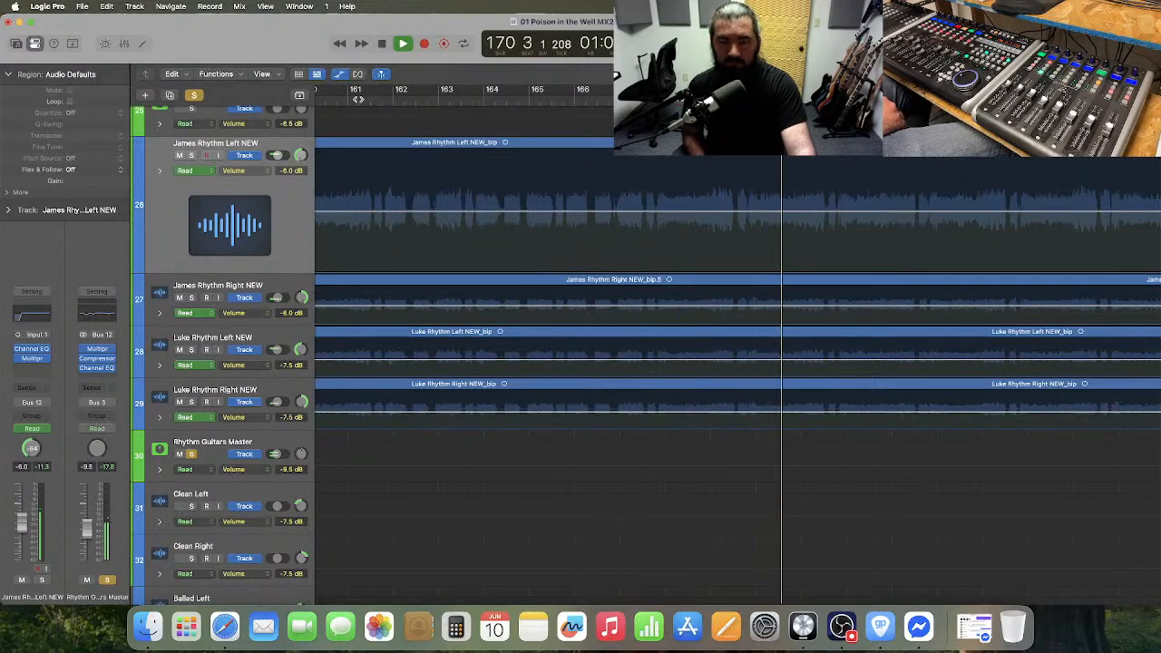
key(space)
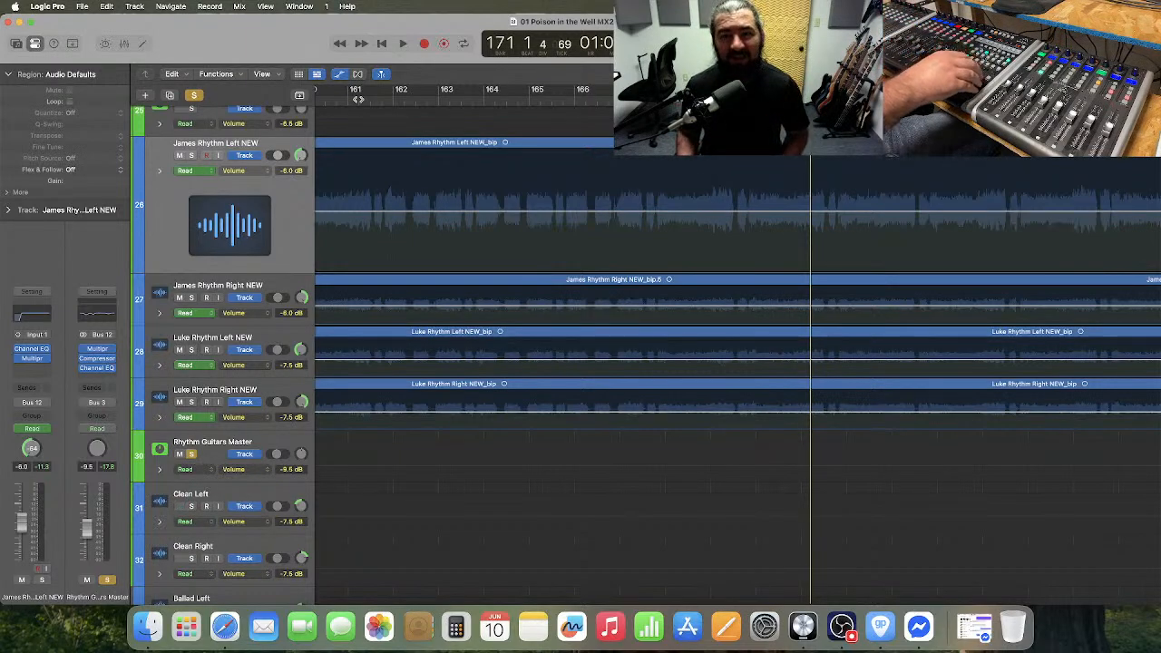
key(comma)
key(comma)
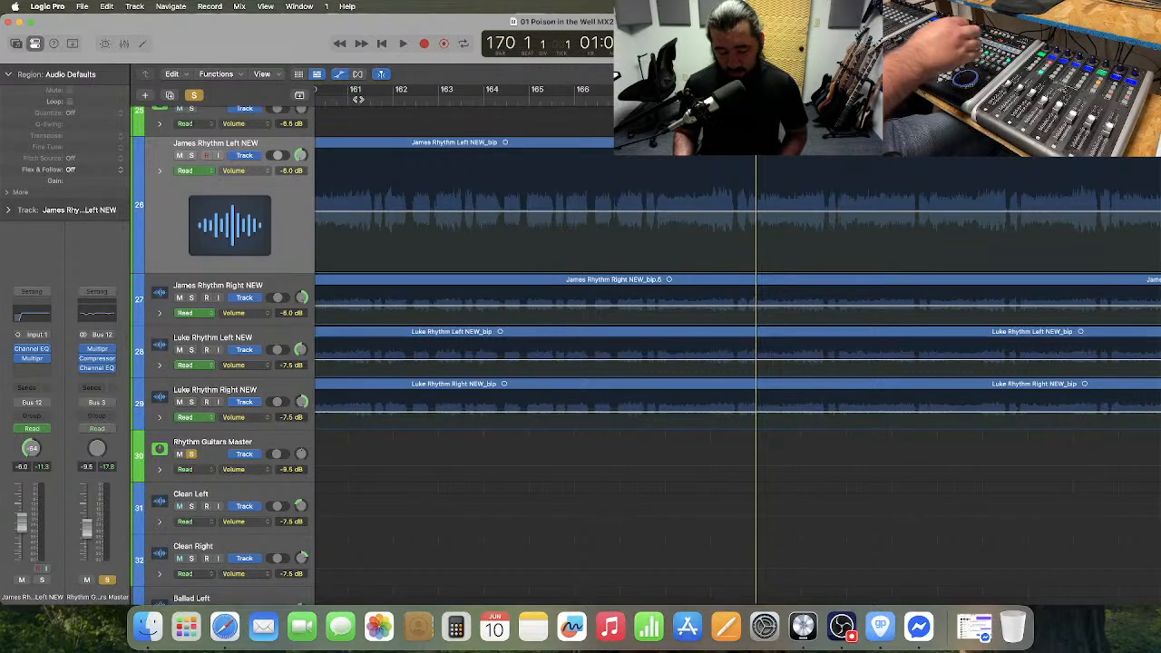